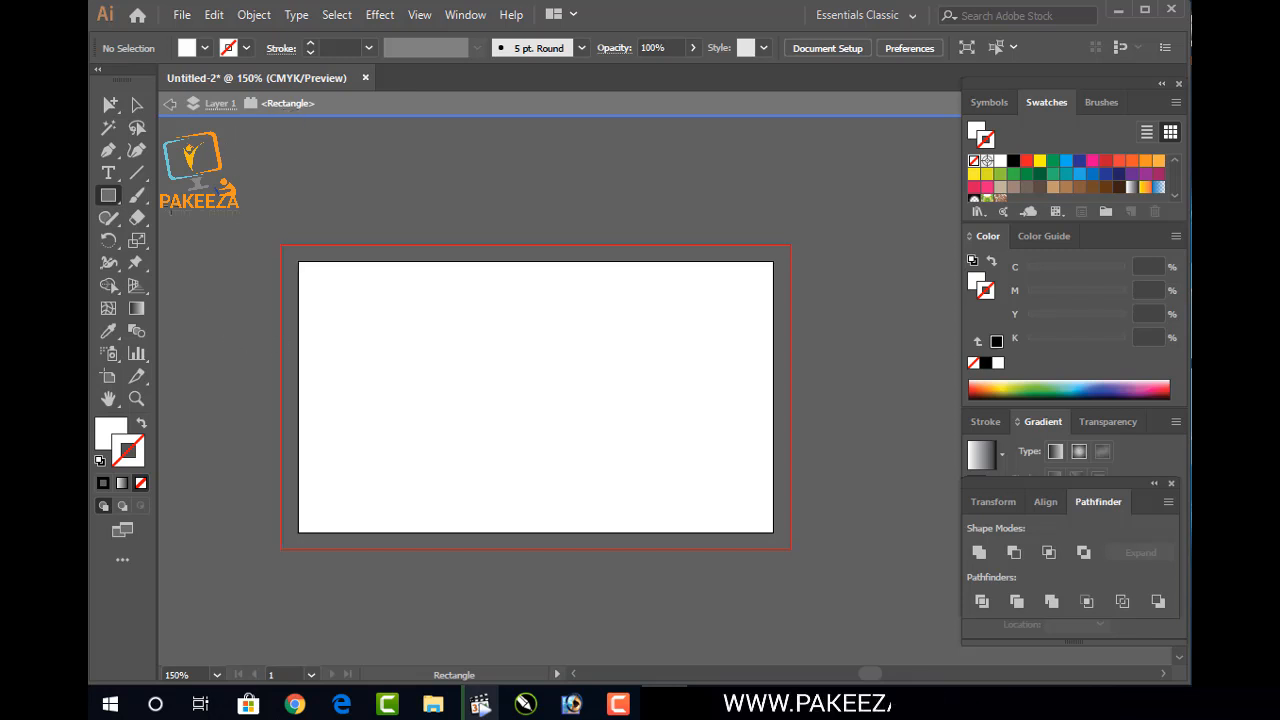
# Select the white rectangle and sample a grey fill onto it with the Eyedropper
pyautogui.click(138, 106)
pyautogui.click(435, 380)
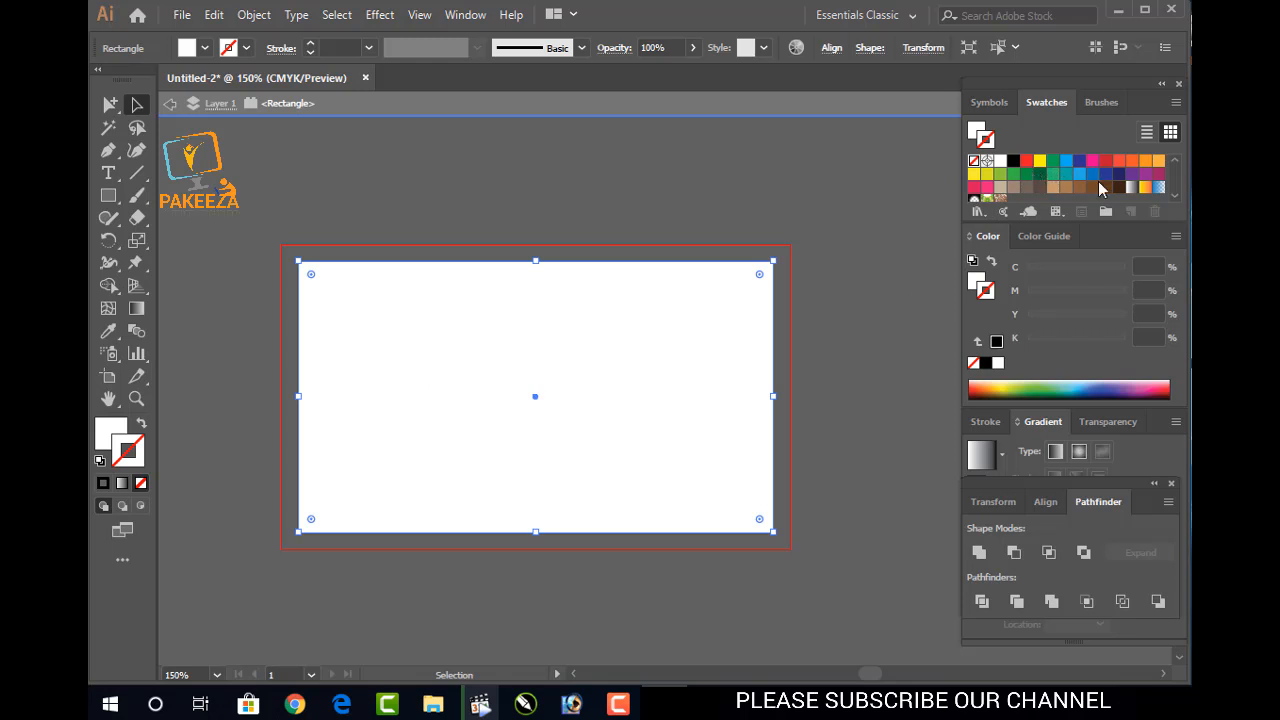
pyautogui.click(108, 331)
pyautogui.click(325, 208)
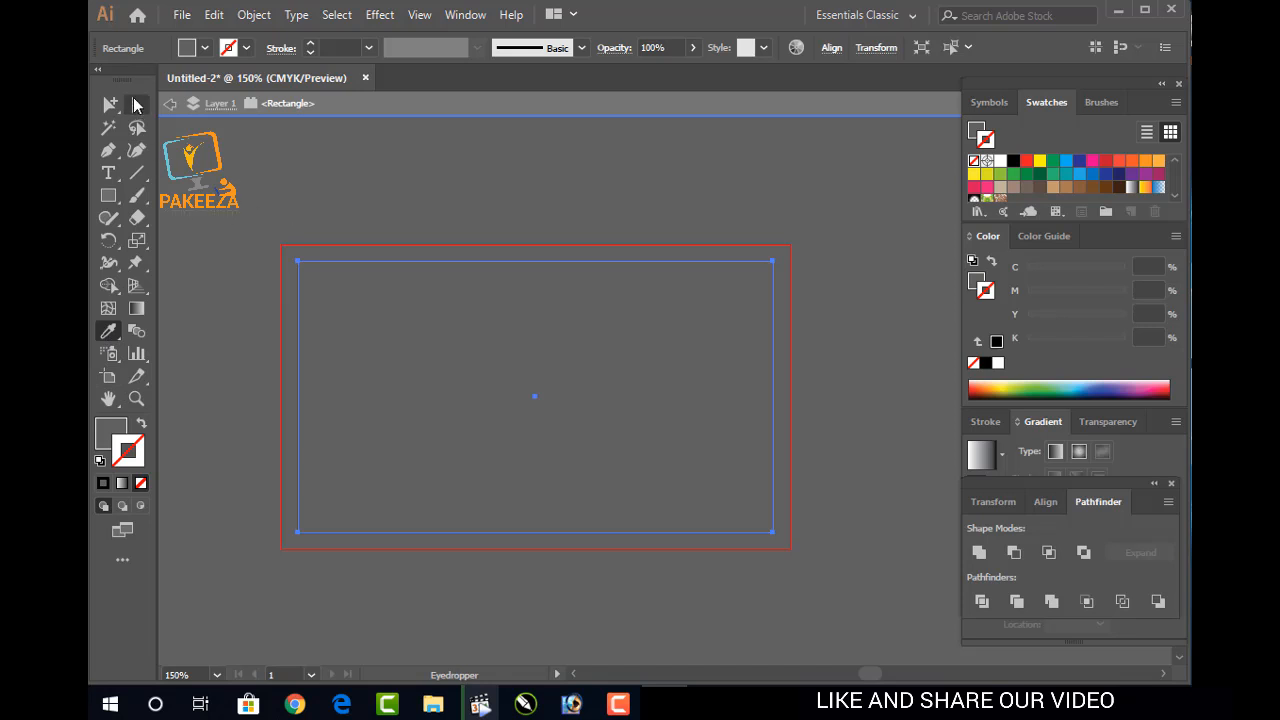
pyautogui.click(137, 105)
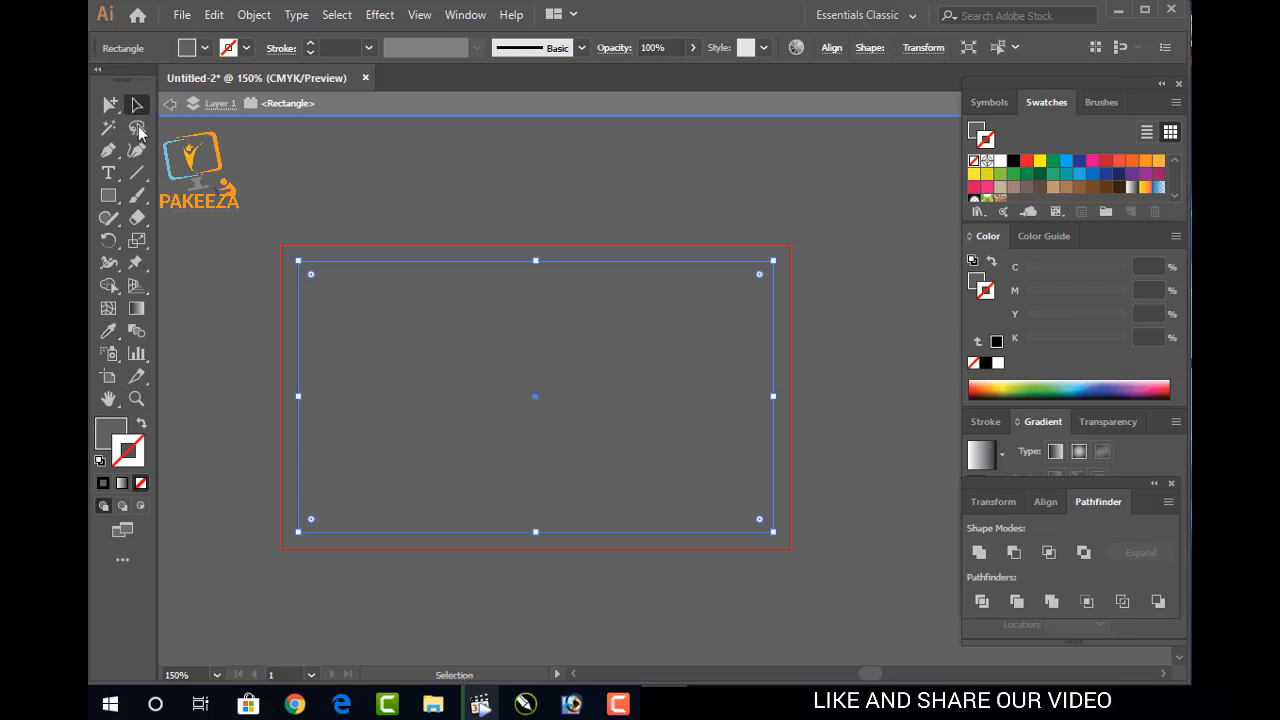
pyautogui.click(243, 196)
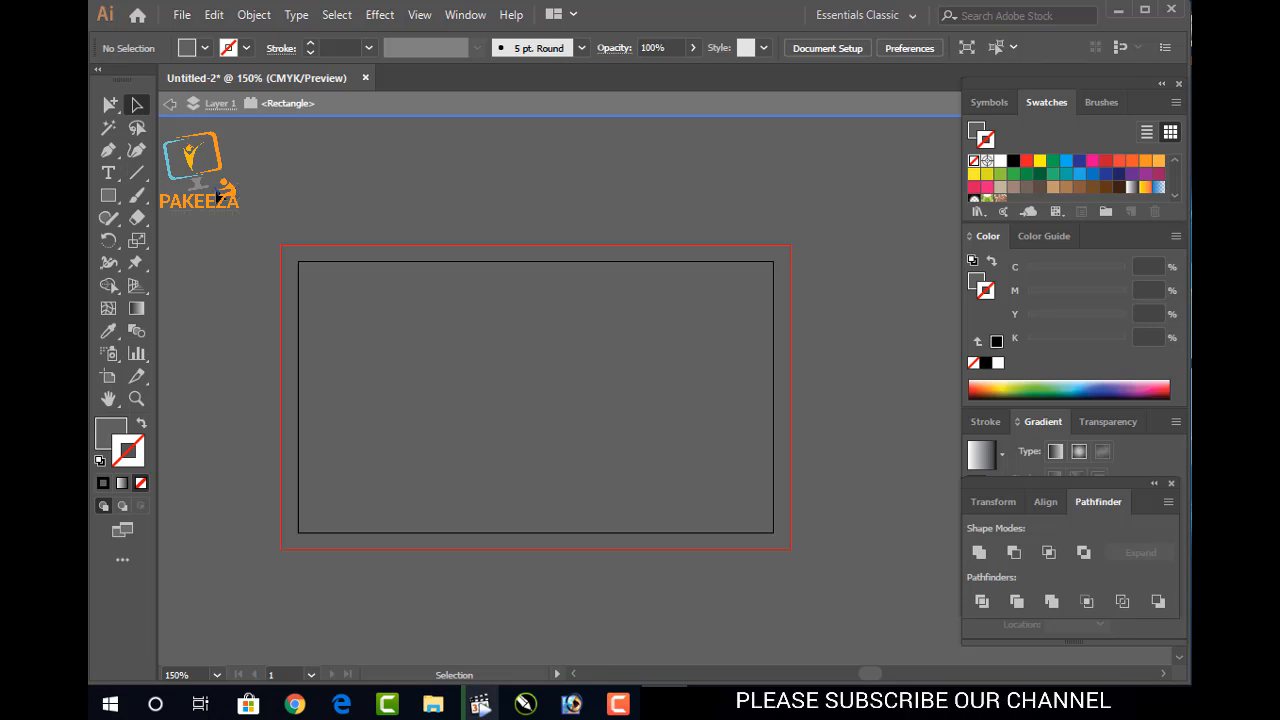
# Try outline colours on the rectangle, then set its stroke to None
pyautogui.click(1130, 161)
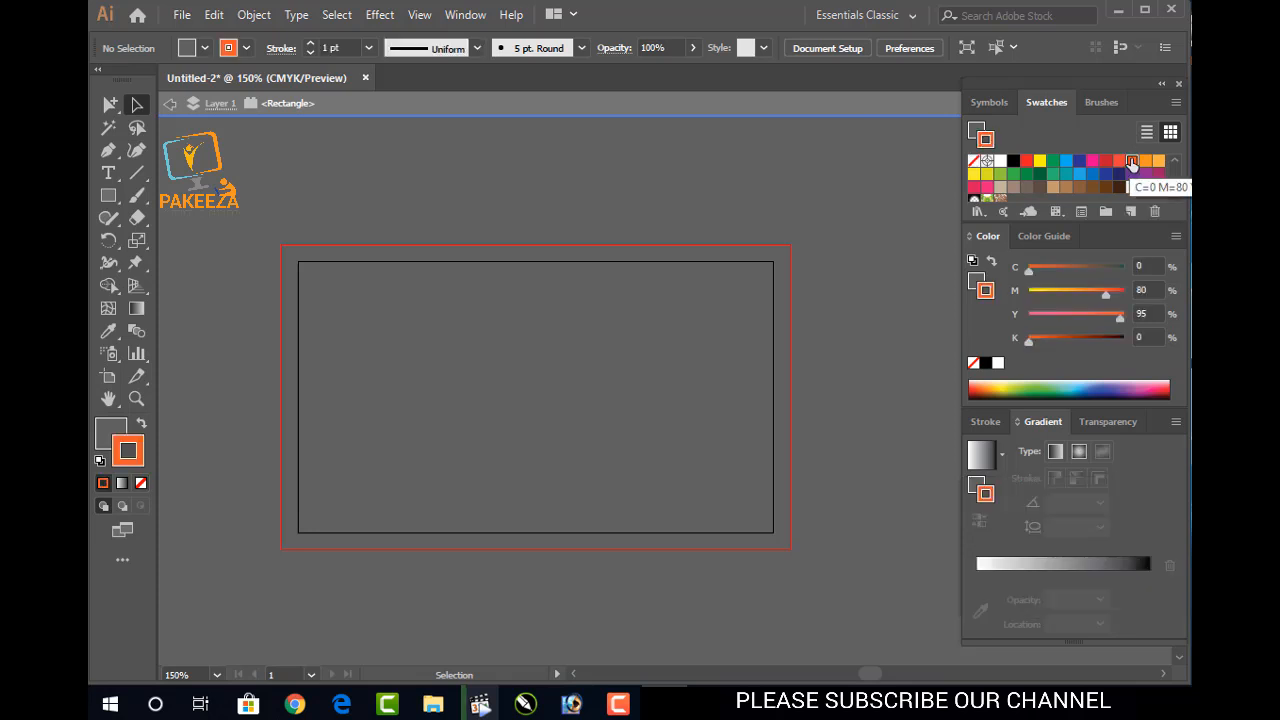
pyautogui.click(133, 110)
pyautogui.click(400, 336)
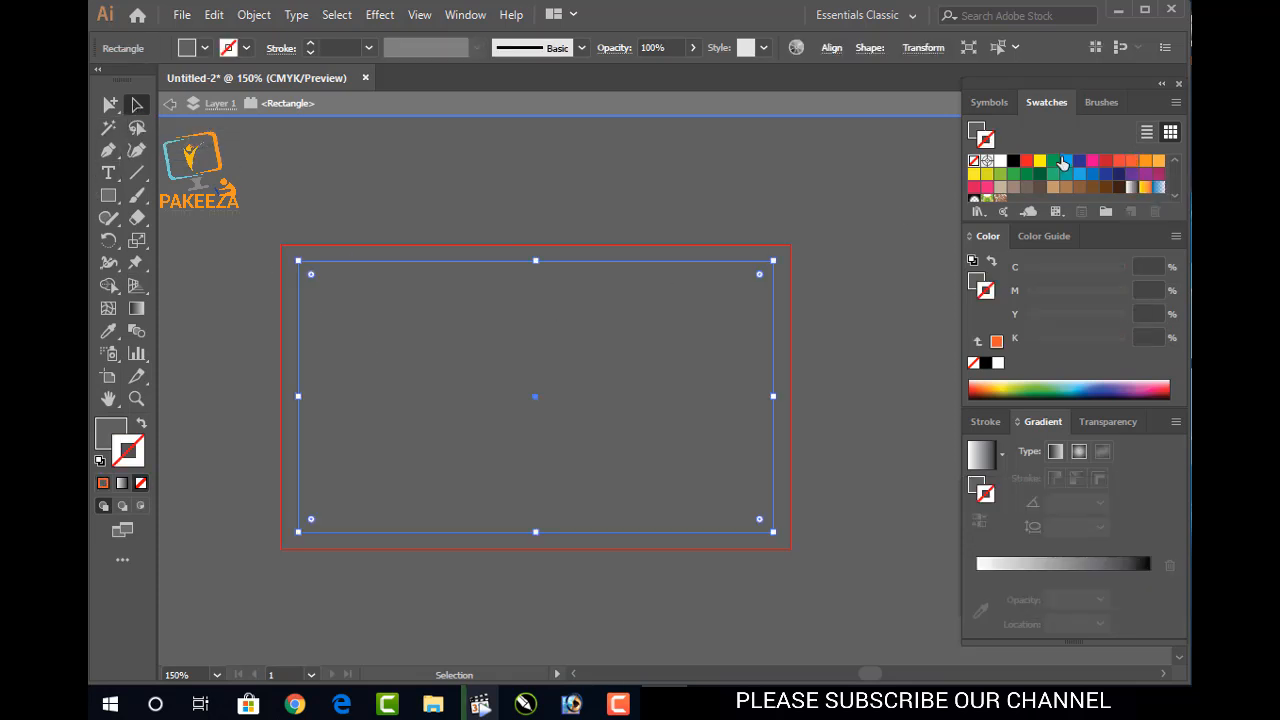
pyautogui.click(1053, 188)
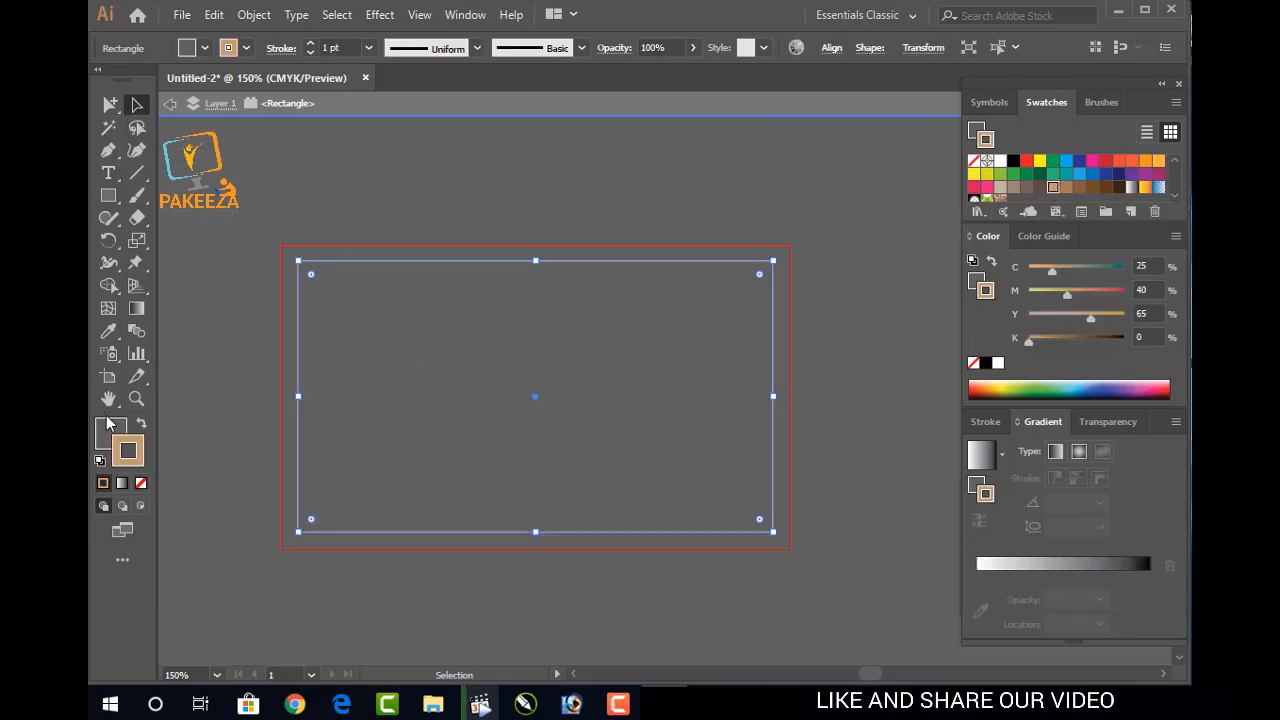
pyautogui.press('/')
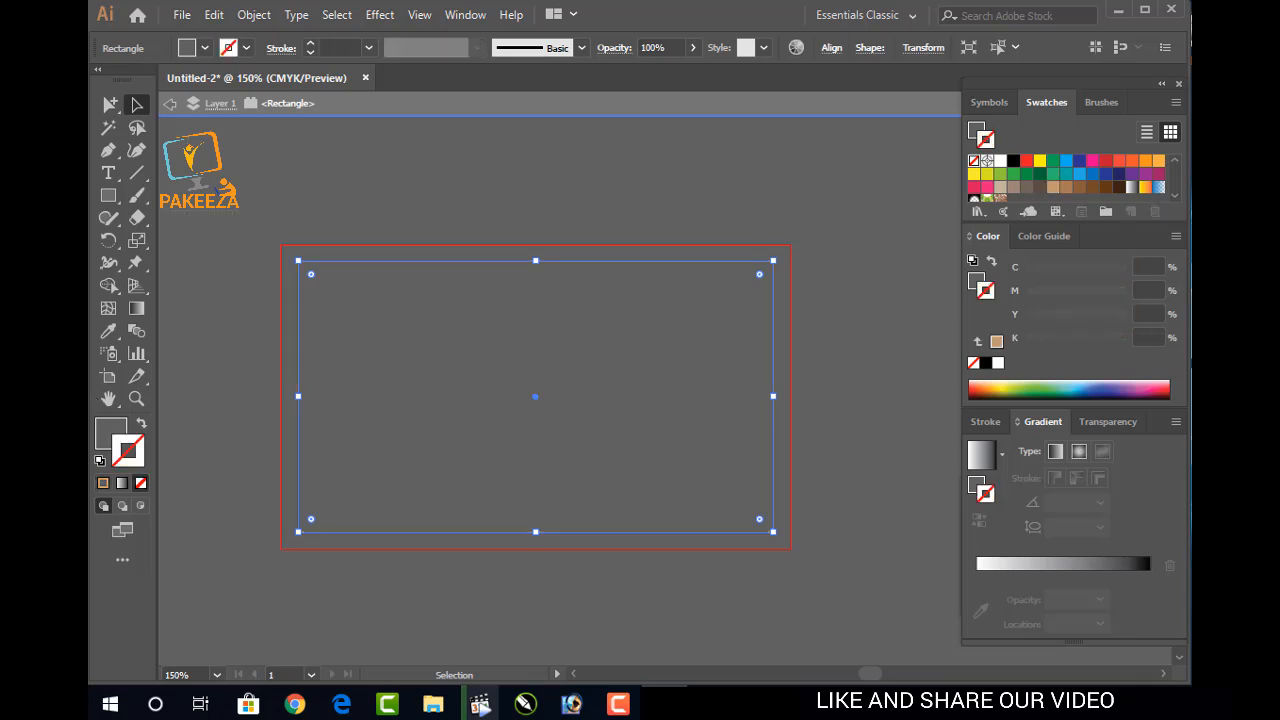
# Try several fill swatches and settle on dark brown (C50 M70 Y80 K70)
pyautogui.click(104, 437)
pyautogui.click(1030, 161)
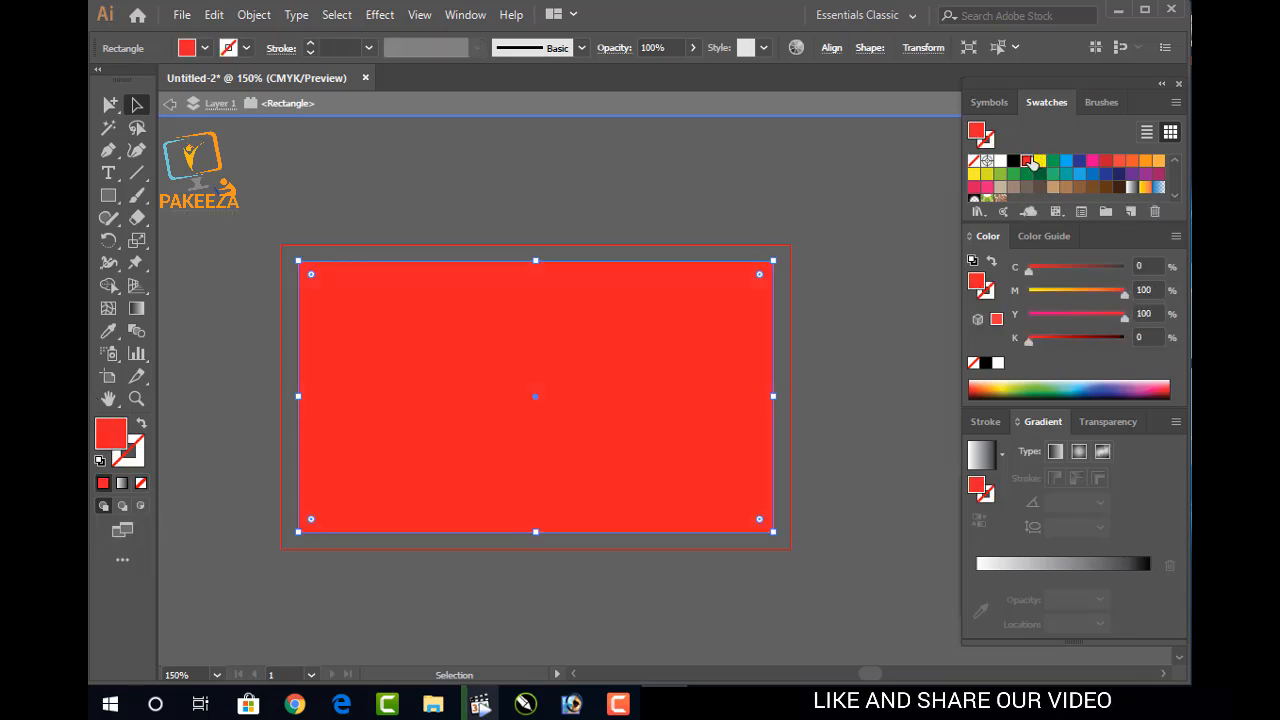
pyautogui.click(1001, 188)
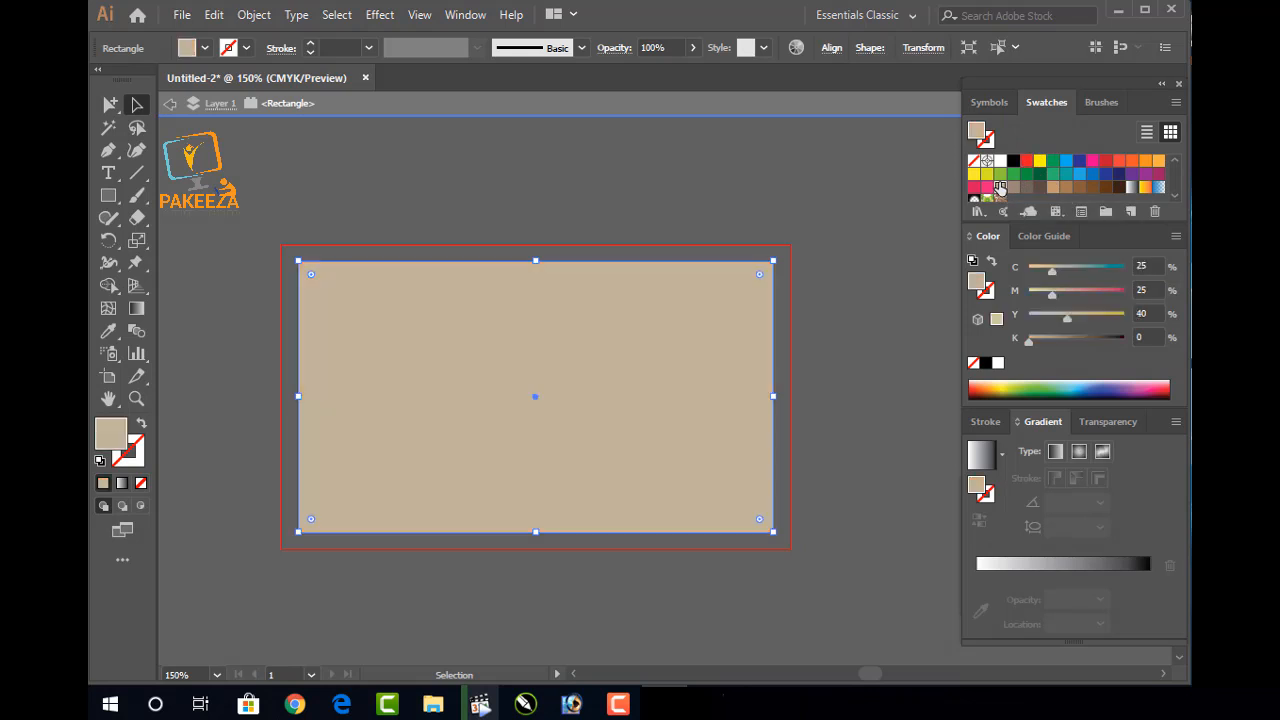
pyautogui.click(986, 187)
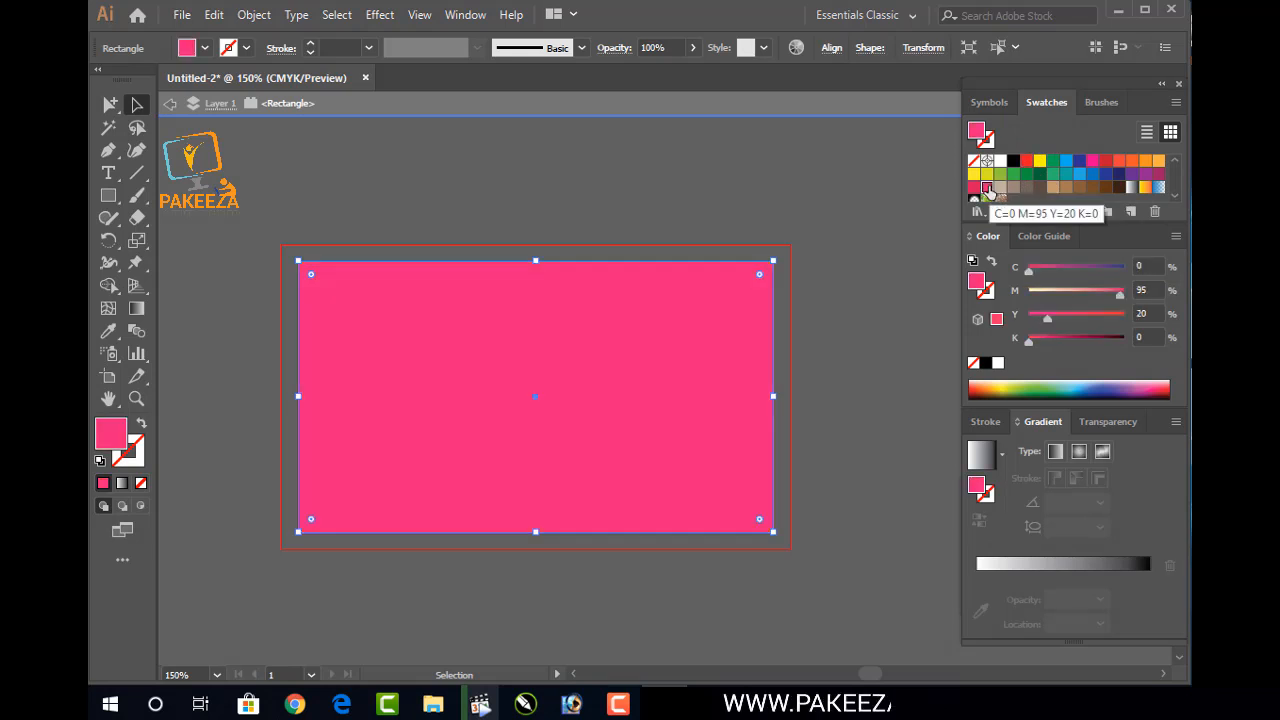
pyautogui.click(1000, 188)
pyautogui.click(1012, 162)
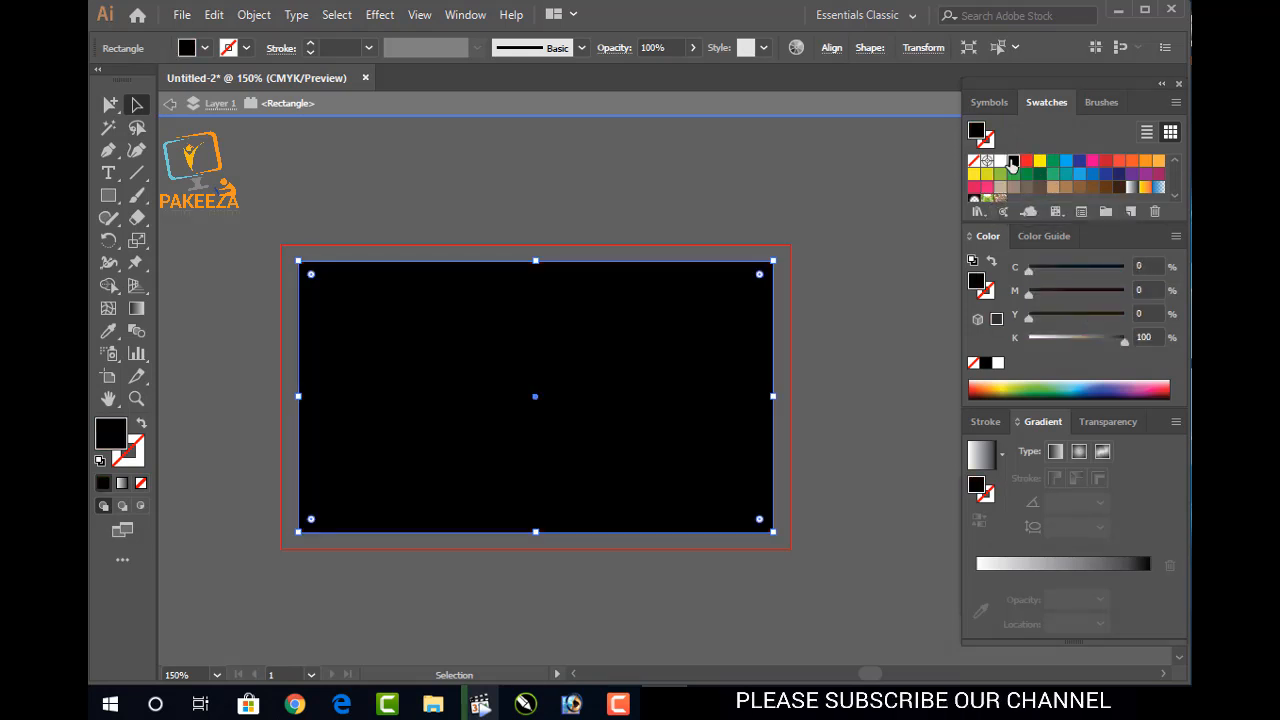
pyautogui.click(1118, 186)
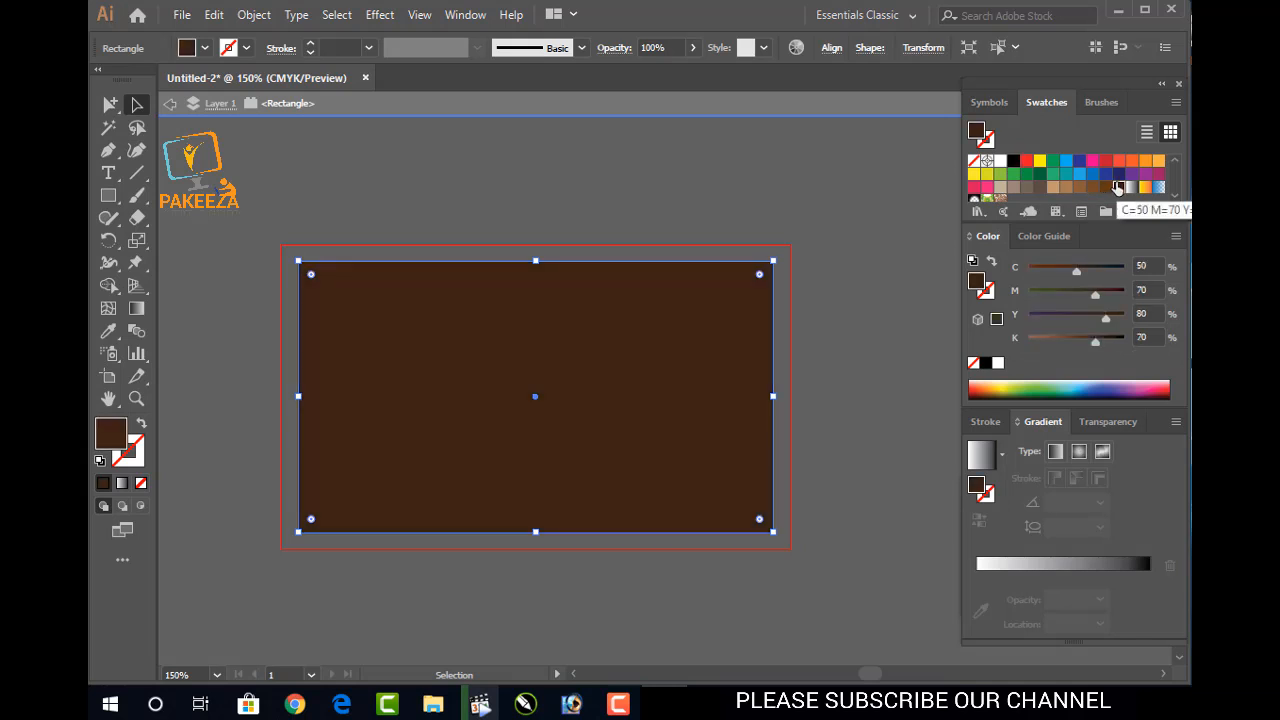
pyautogui.click(808, 230)
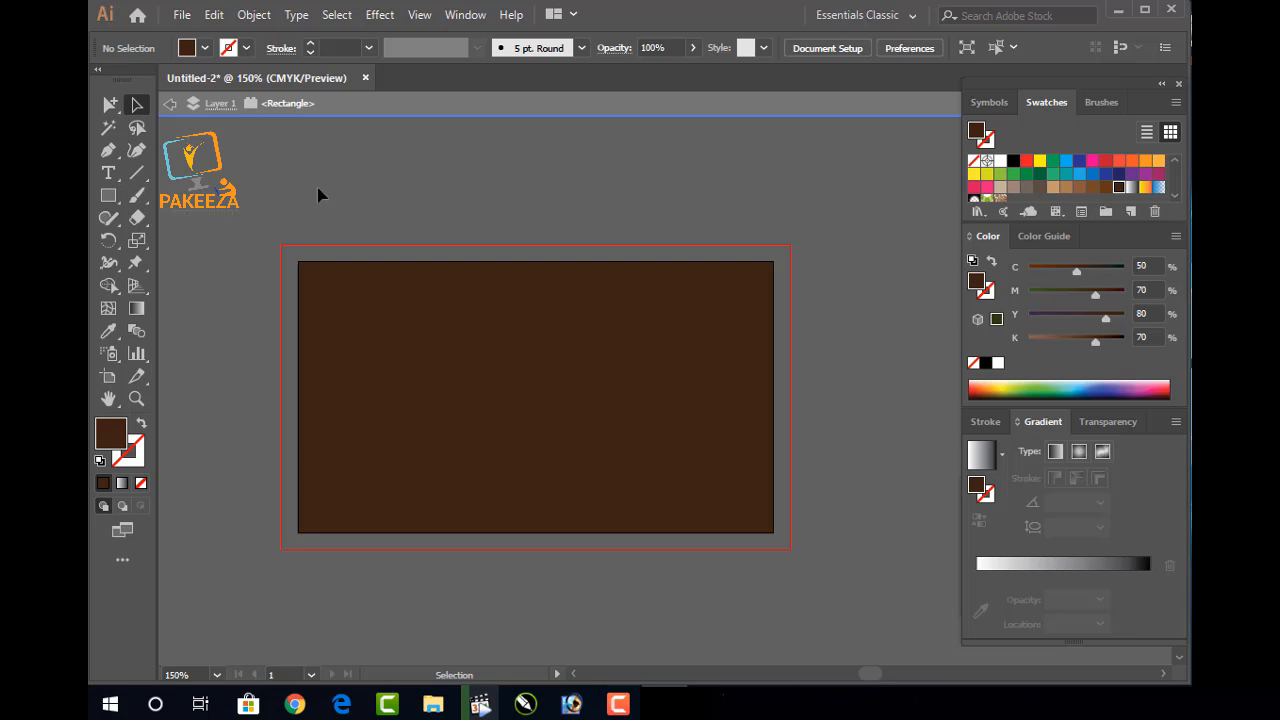
# Turn on rulers and drag a vertical guide just left of the card's centre
pyautogui.click(416, 16)
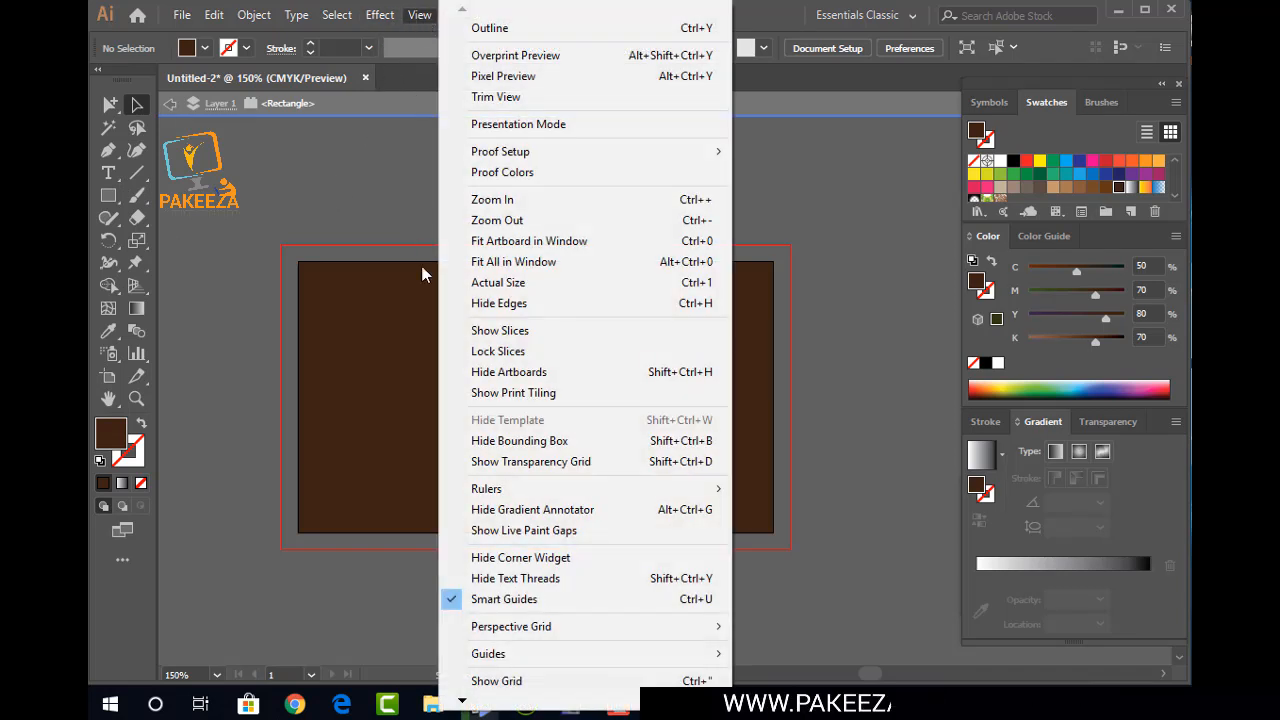
pyautogui.moveTo(482, 495)
pyautogui.click(760, 488)
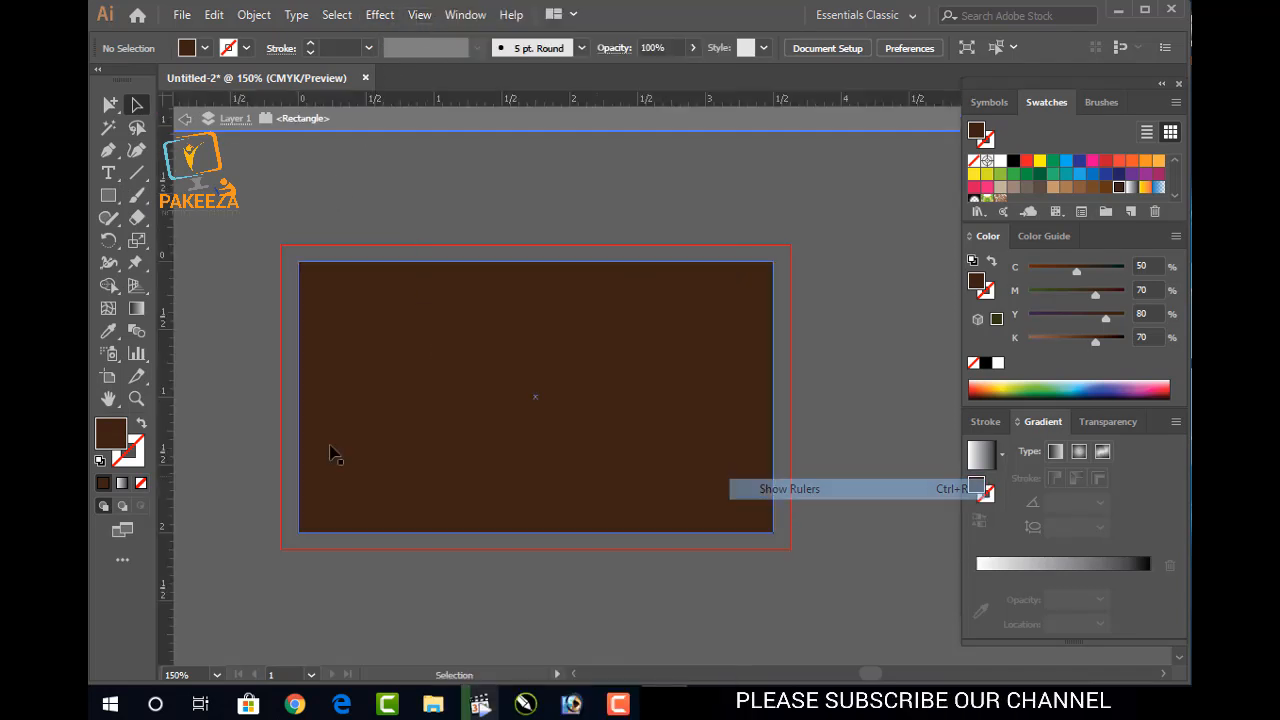
pyautogui.moveTo(166, 392); pyautogui.dragTo(490, 467)
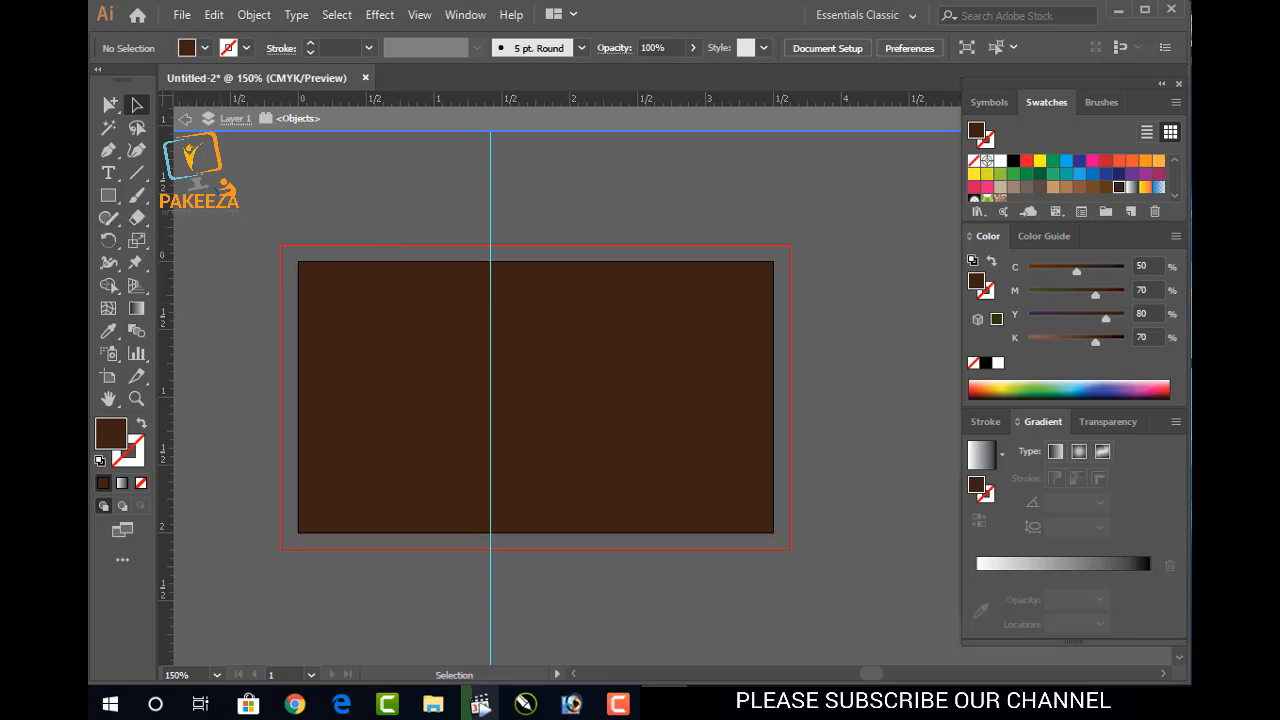
# Draw a thin white rectangle and move it onto the card's upper half at the guide
pyautogui.click(112, 196)
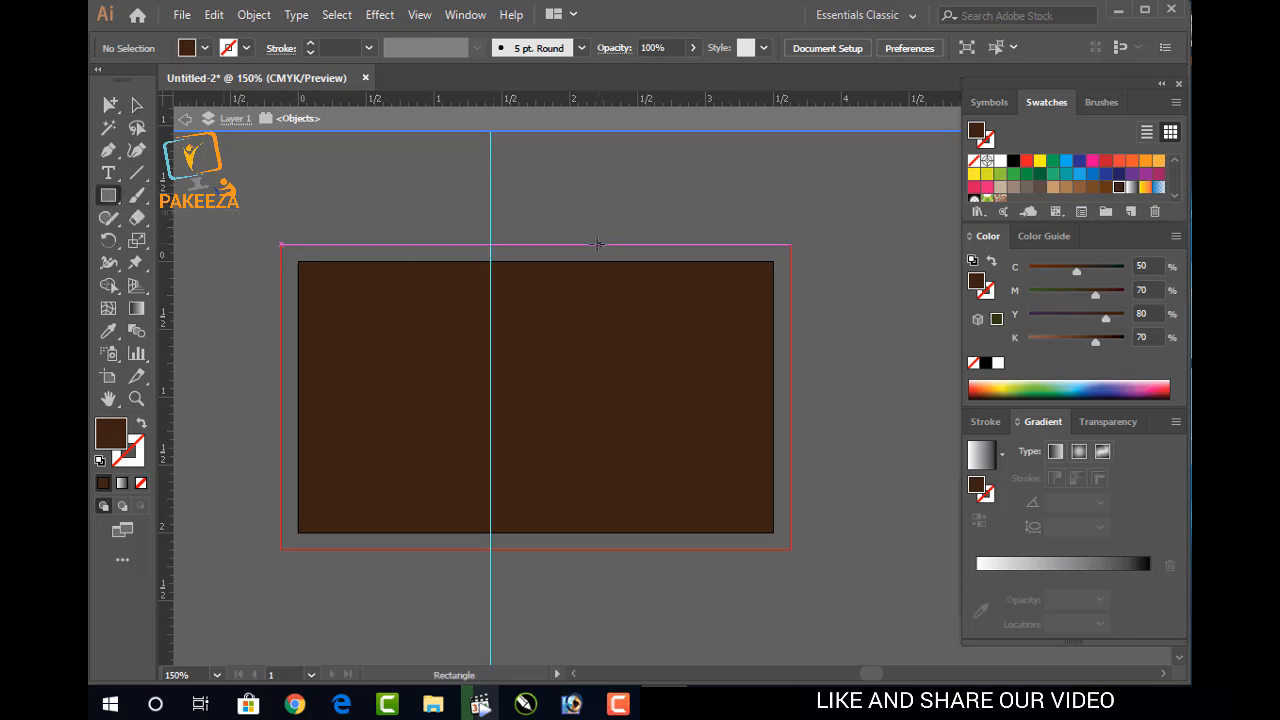
pyautogui.moveTo(526, 176); pyautogui.dragTo(749, 203)
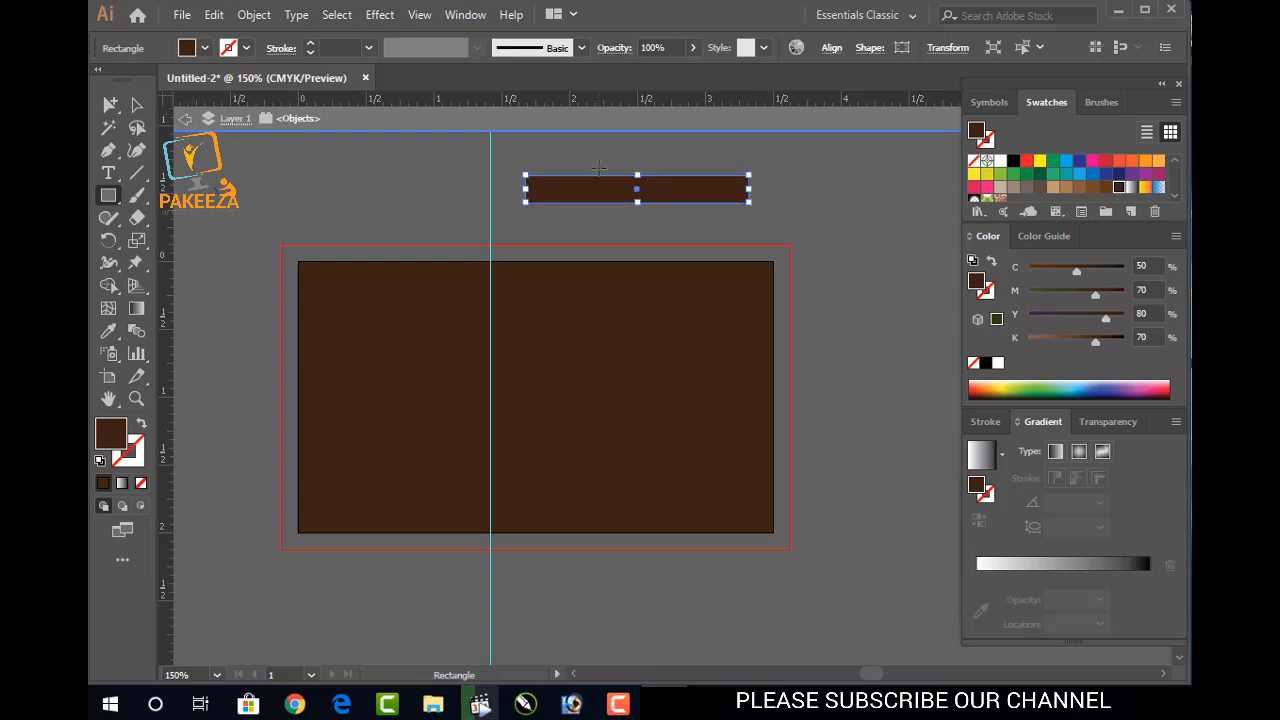
pyautogui.click(1000, 160)
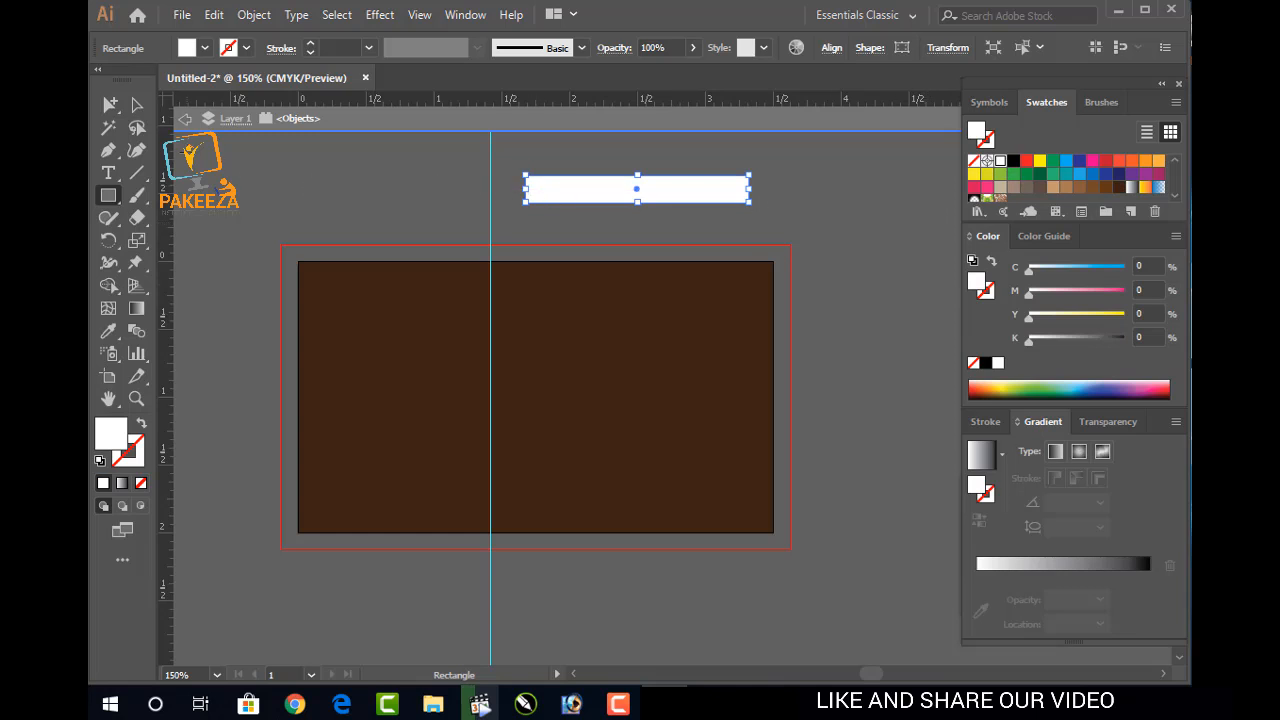
pyautogui.click(142, 108)
pyautogui.moveTo(603, 188); pyautogui.dragTo(567, 303)
# Widen the white bar to about 1.78 in, then start saving the document with Ctrl+S
pyautogui.moveTo(711, 305); pyautogui.dragTo(721, 305)
pyautogui.click(845, 316)
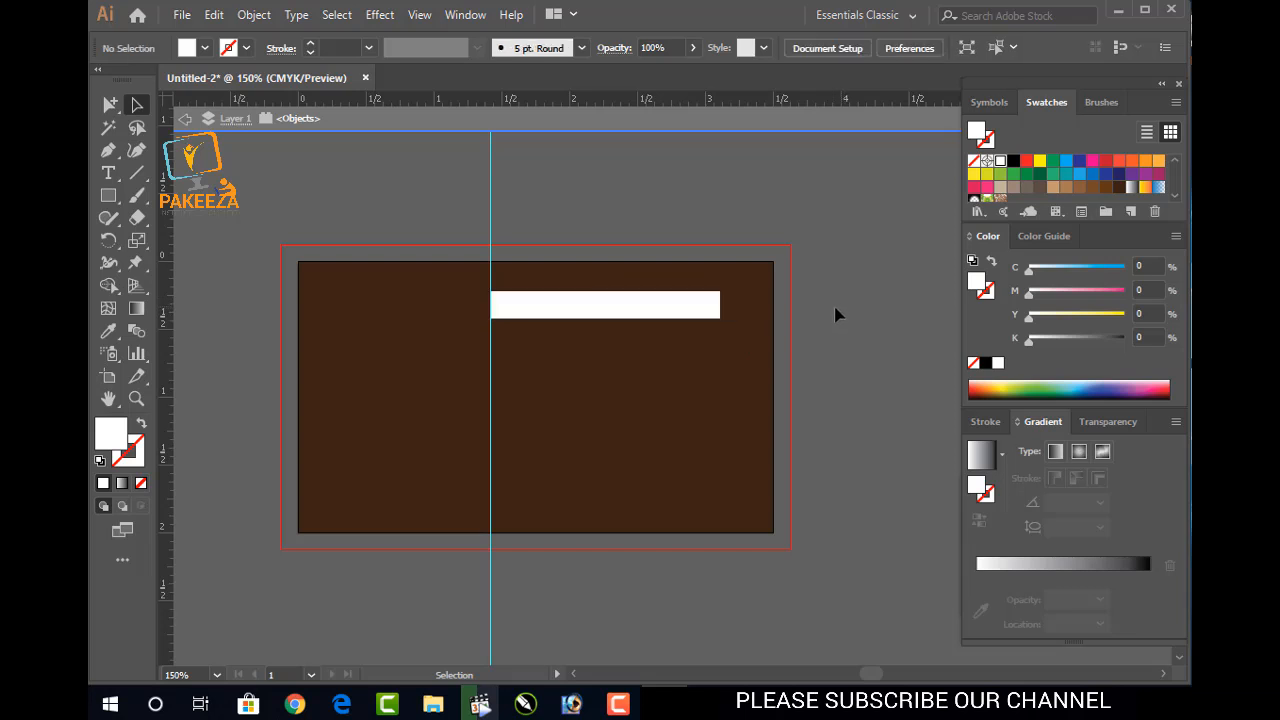
pyautogui.click(690, 333)
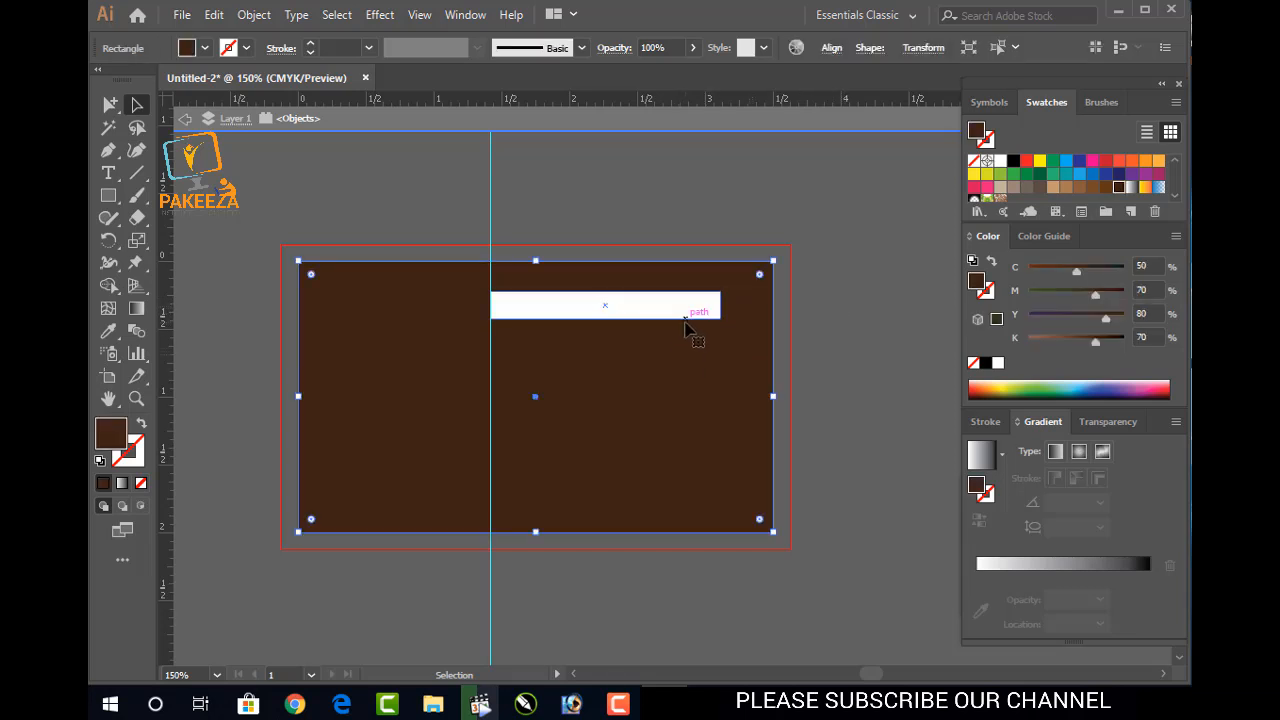
pyautogui.click(684, 313)
pyautogui.moveTo(720, 305); pyautogui.dragTo(739, 307)
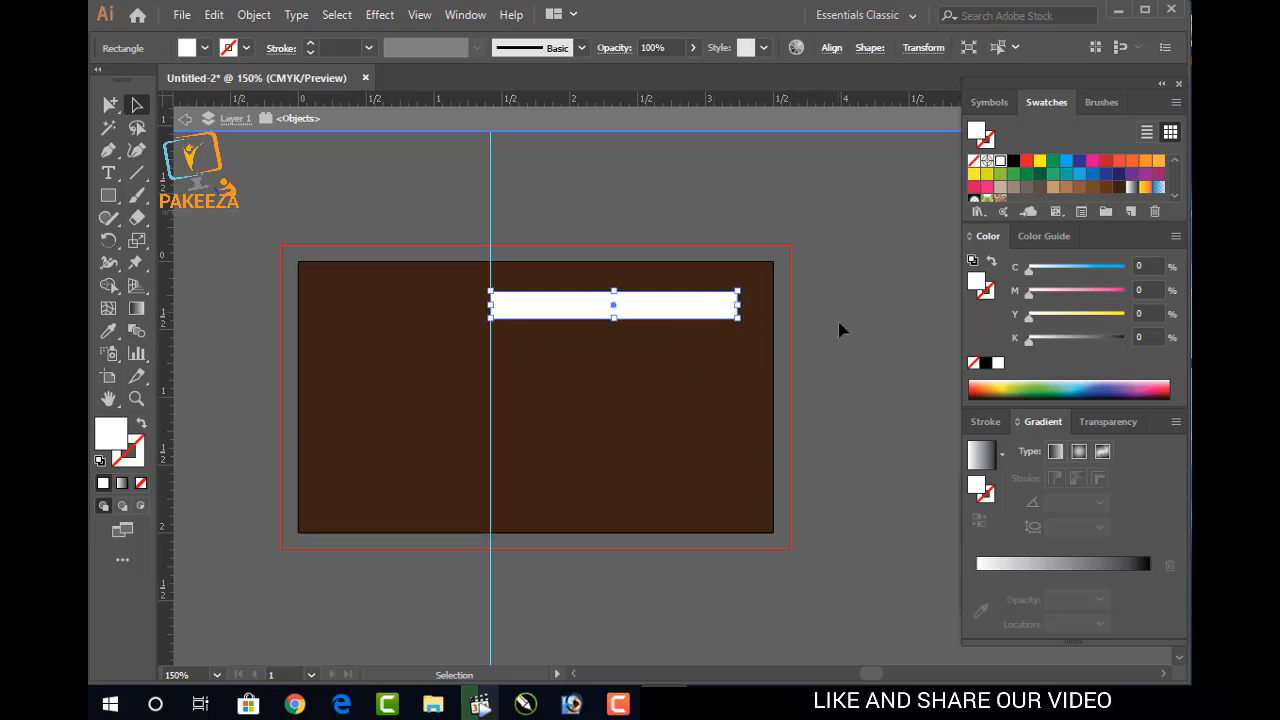
pyautogui.click(829, 337)
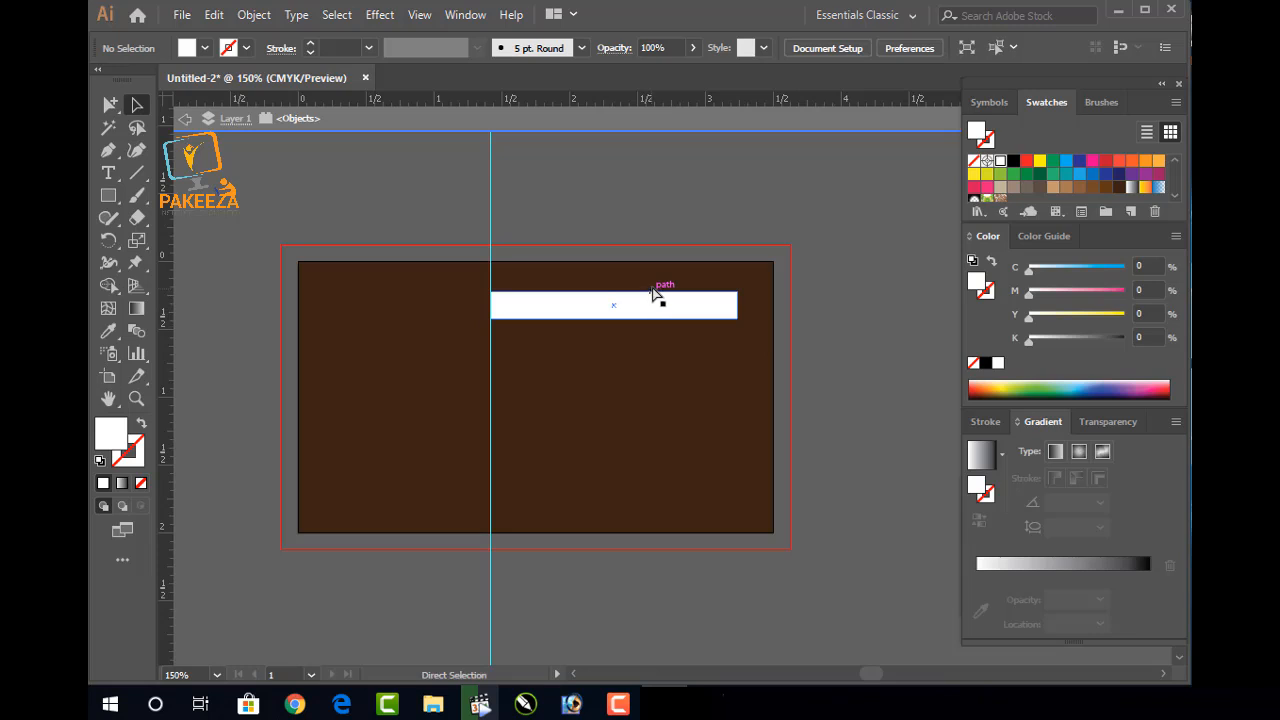
pyautogui.hotkey('ctrl', 's')
# Save the file as 'card Double' and accept the default Illustrator Options
pyautogui.write('ca')
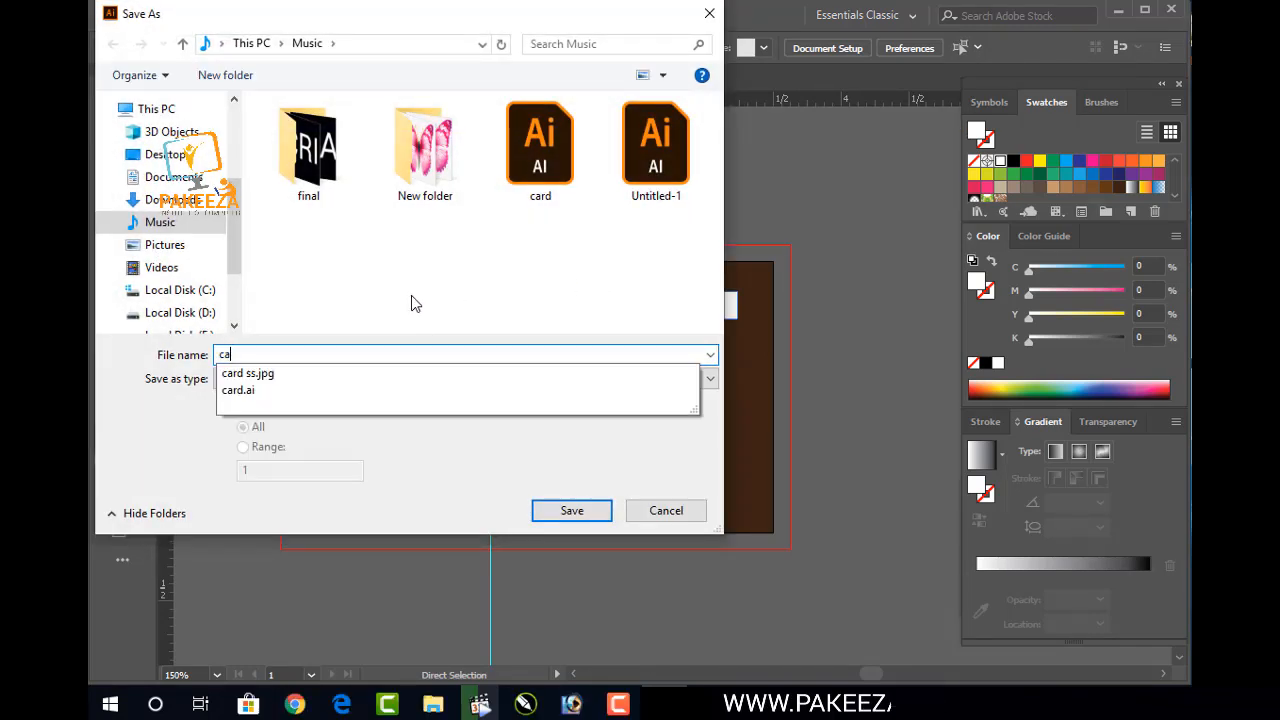
pyautogui.write('rd new')
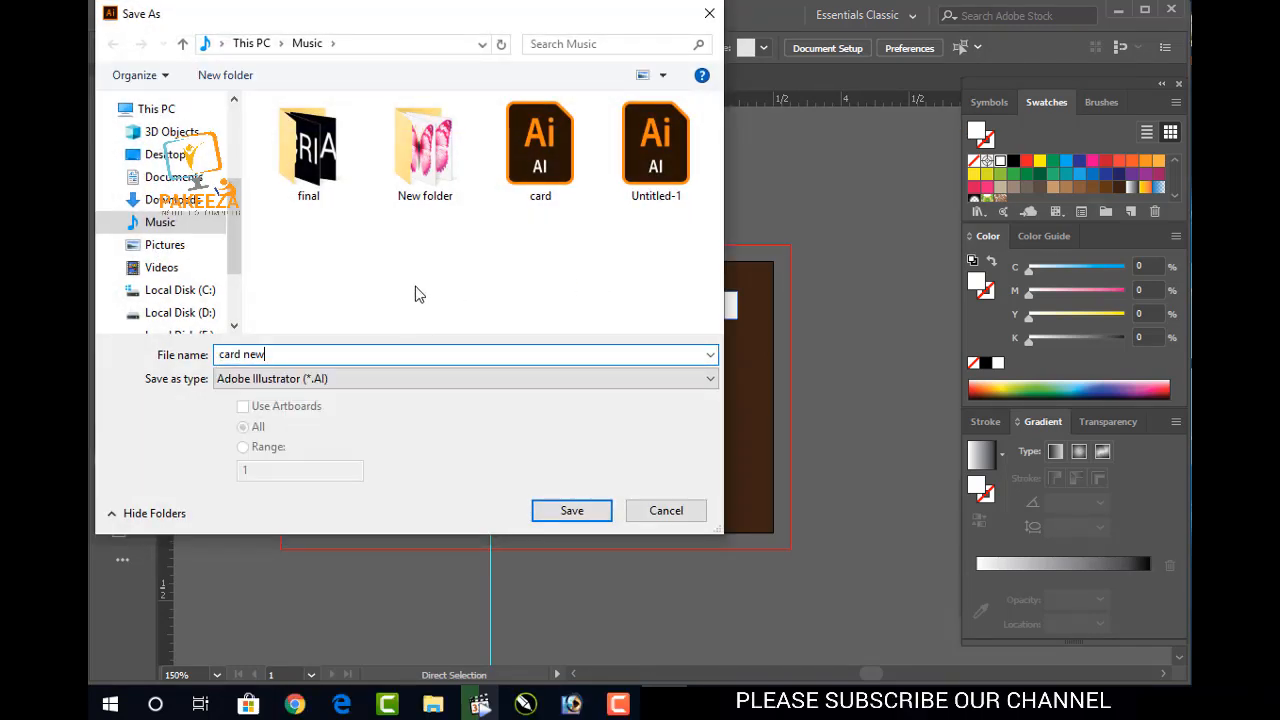
pyautogui.press('BackSpace')
pyautogui.press('BackSpace')
pyautogui.press('BackSpace')
pyautogui.press('BackSpace')
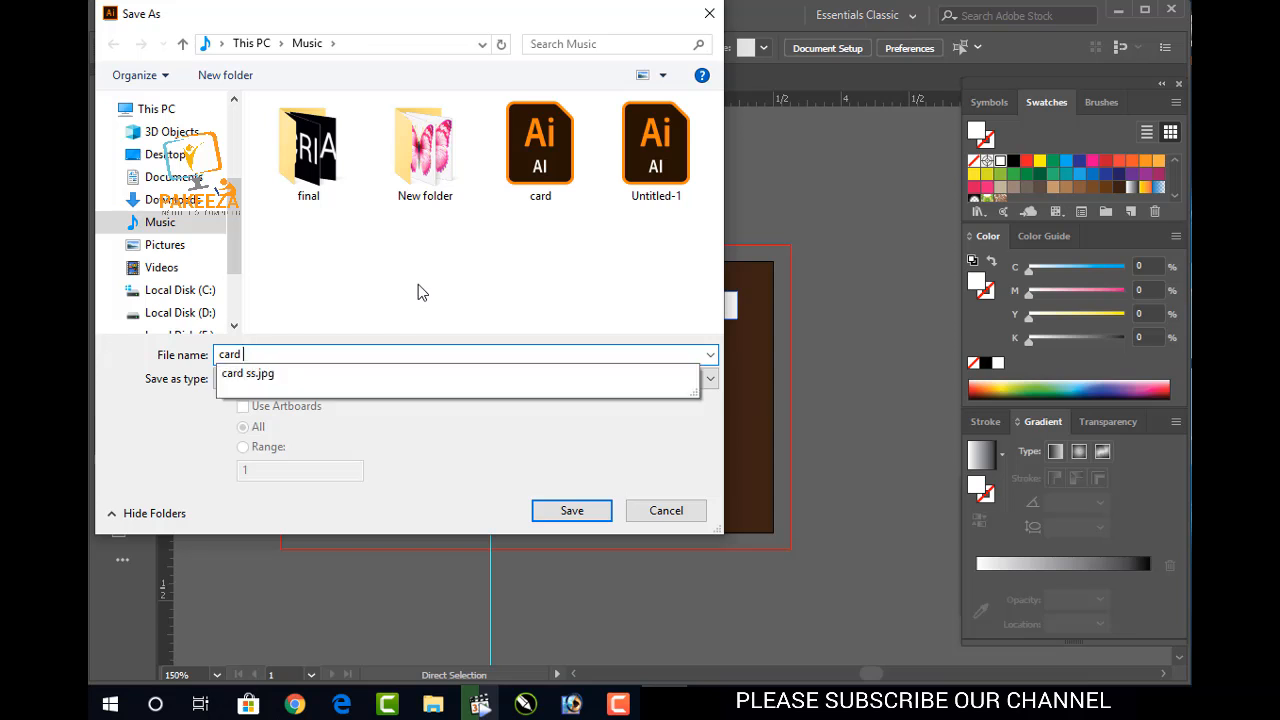
pyautogui.write('Double')
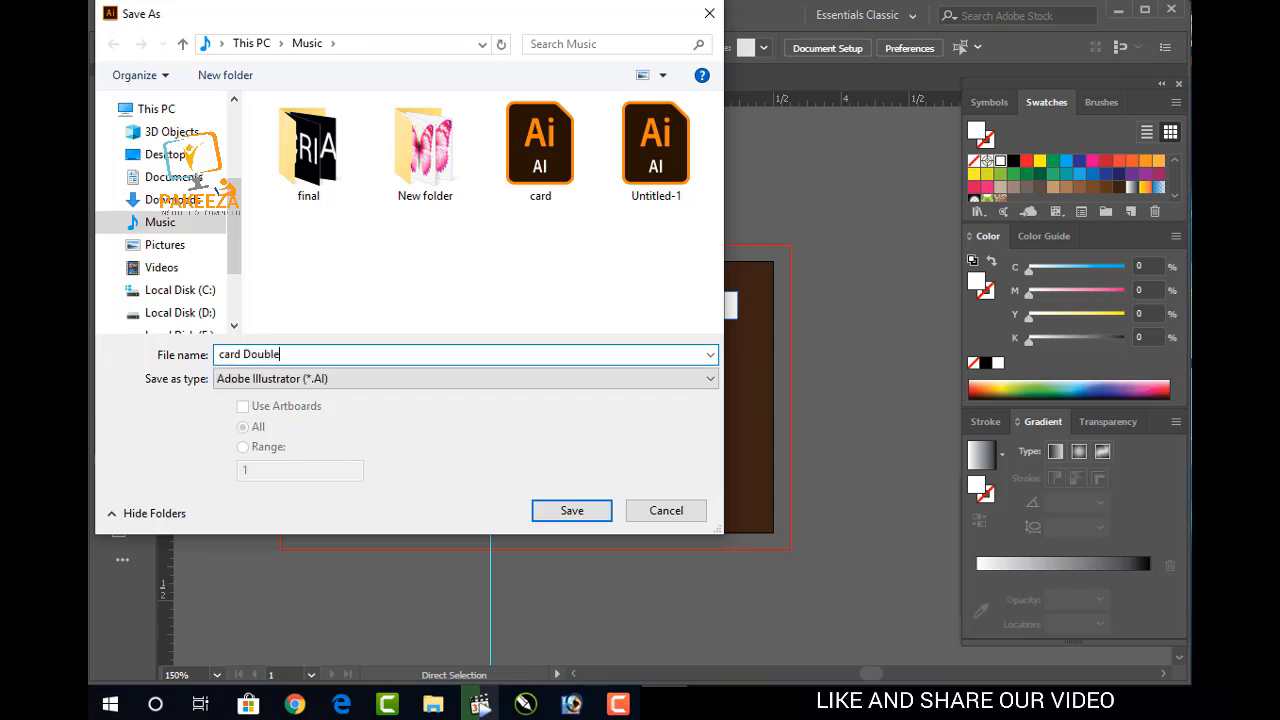
pyautogui.press('Return')
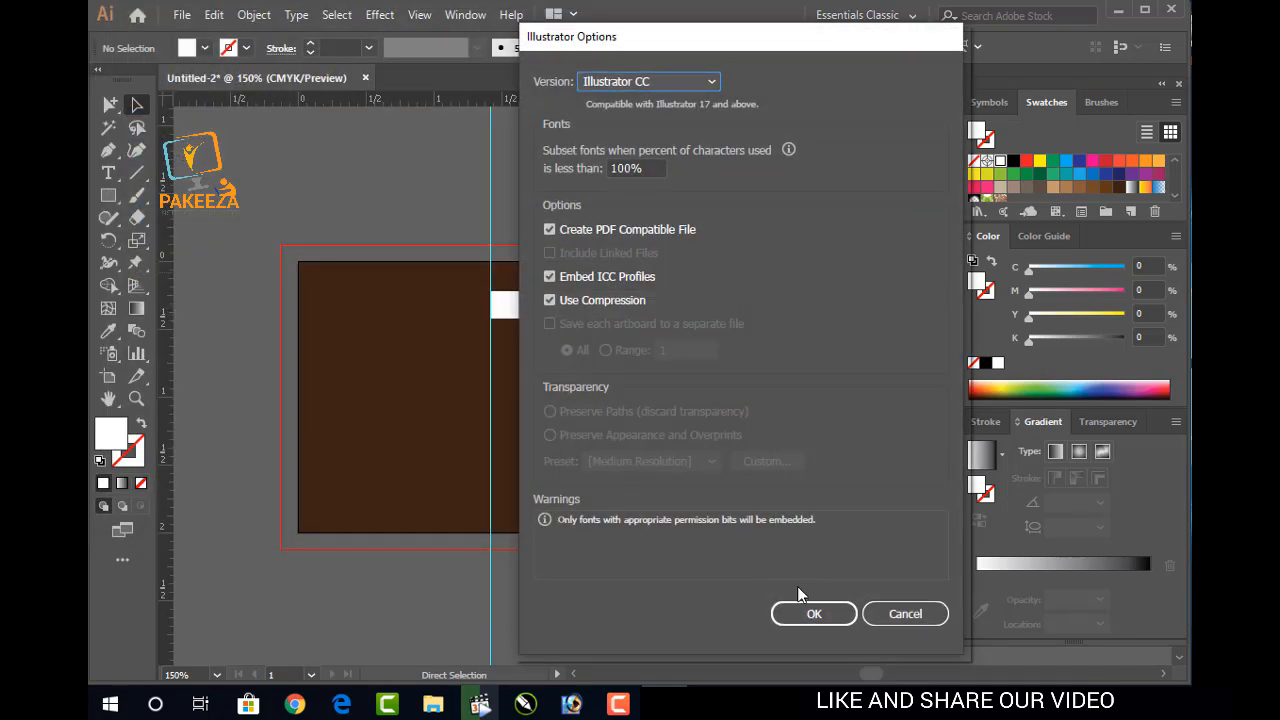
pyautogui.click(813, 612)
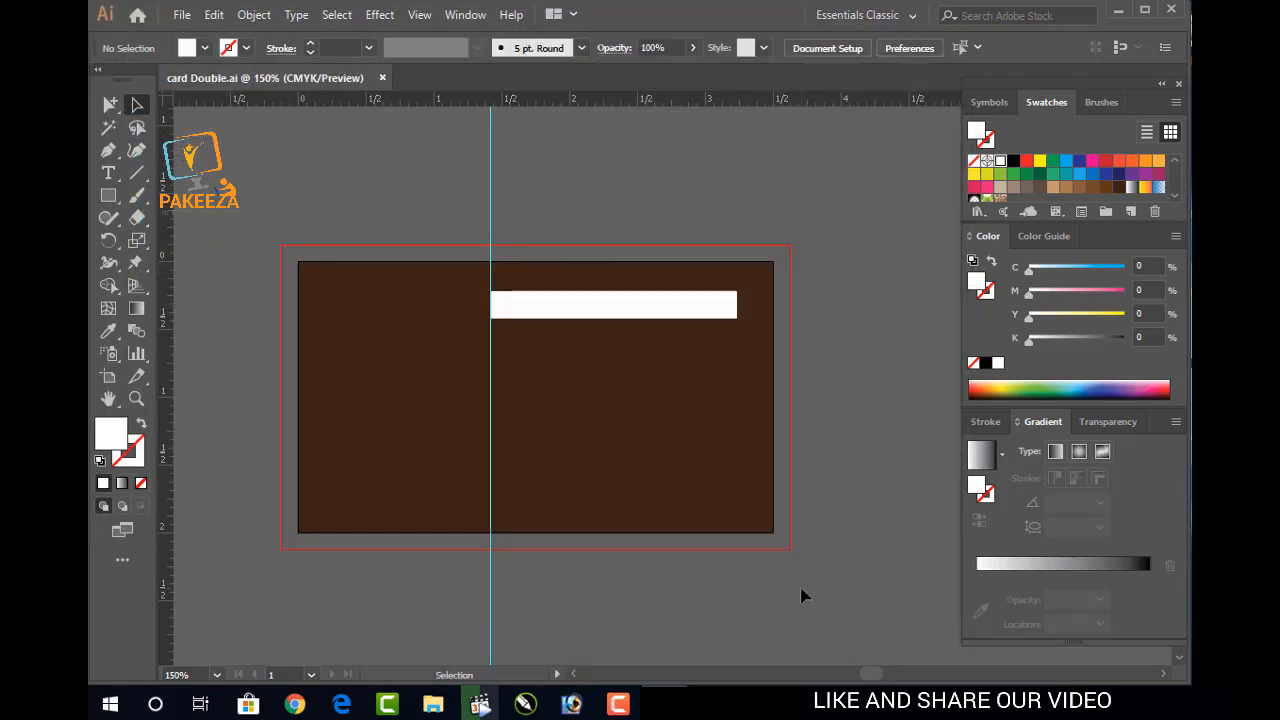
# Alt-drag a copy of the white bar lower down and repeat it to add another bar
pyautogui.click(681, 318)
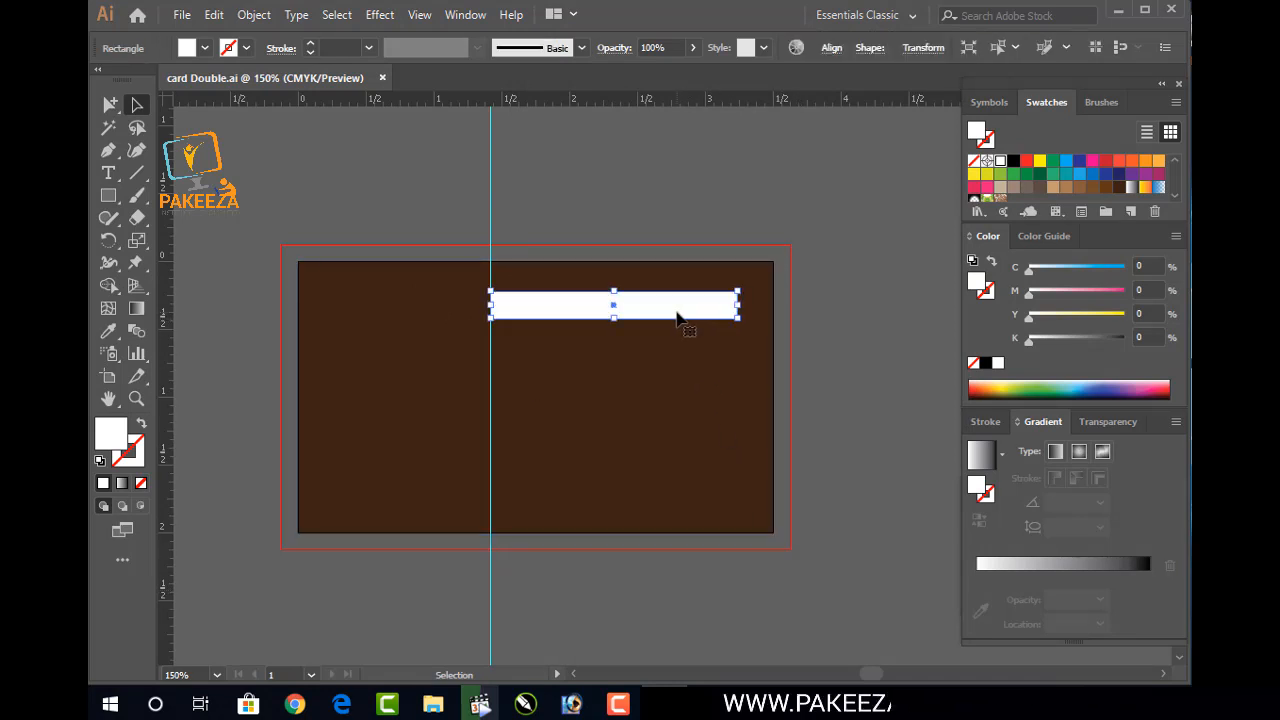
pyautogui.click(677, 343)
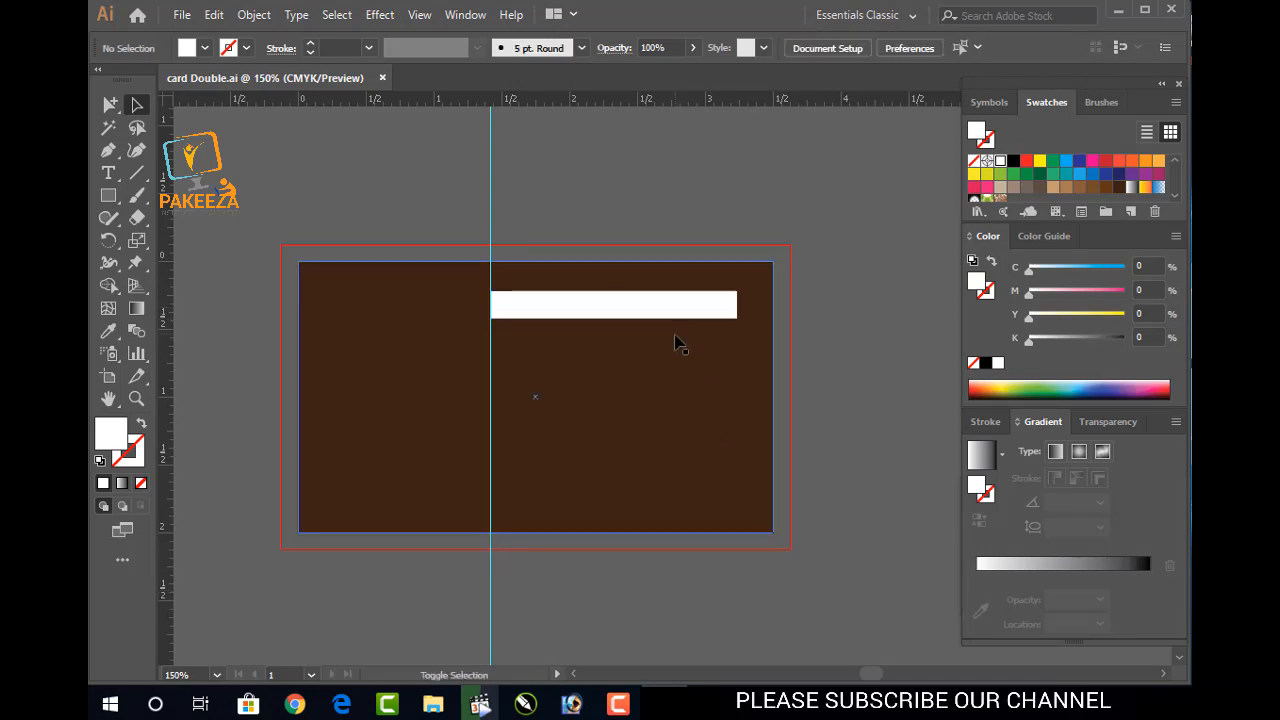
pyautogui.click(667, 317)
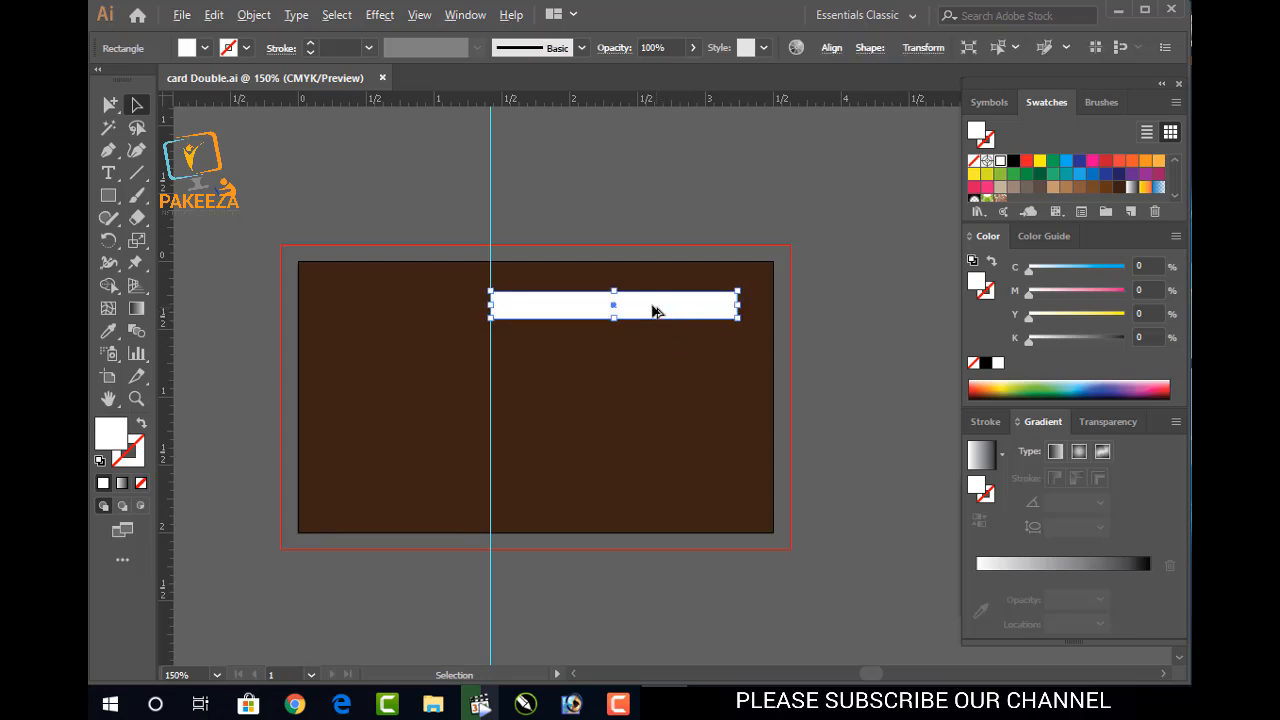
pyautogui.moveTo(621, 303); pyautogui.dragTo(613, 464)
pyautogui.hotkey('ctrl', 'shift', 'a')
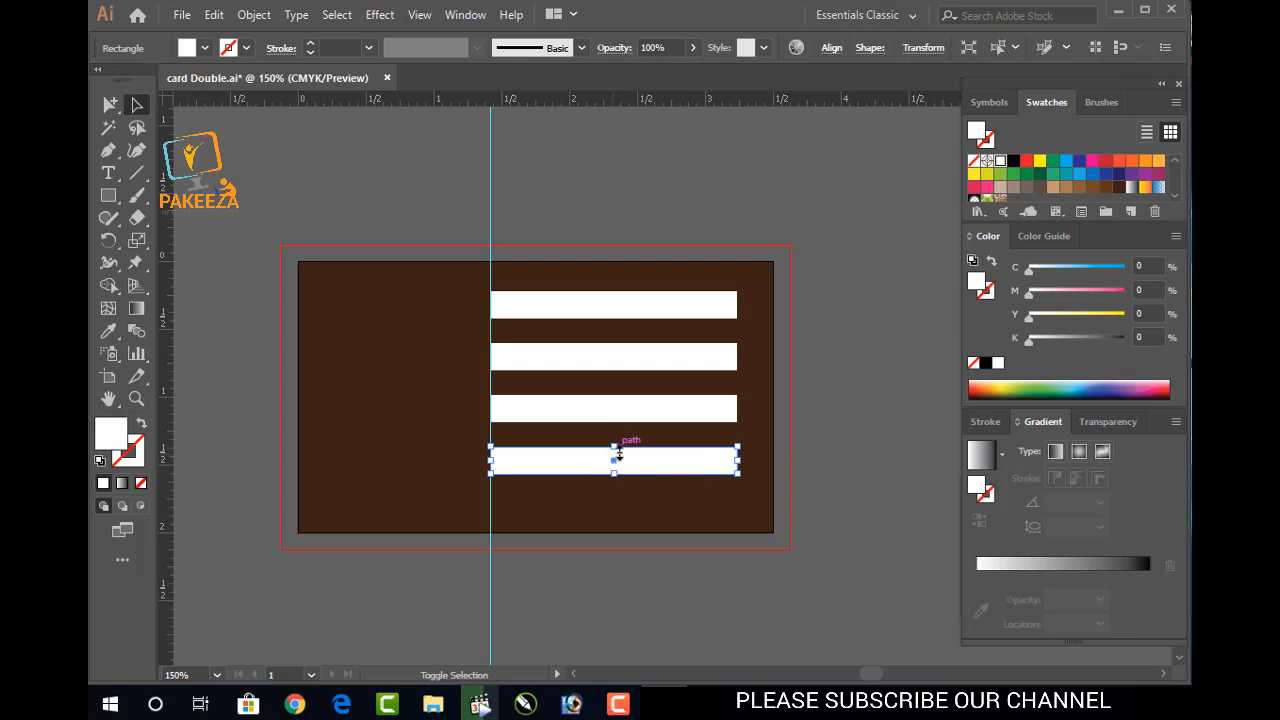
# Remove the stray top copy and nudge the four bars upward to tighten their spacing
pyautogui.click(605, 309)
pyautogui.moveTo(605, 309); pyautogui.dragTo(607, 296)
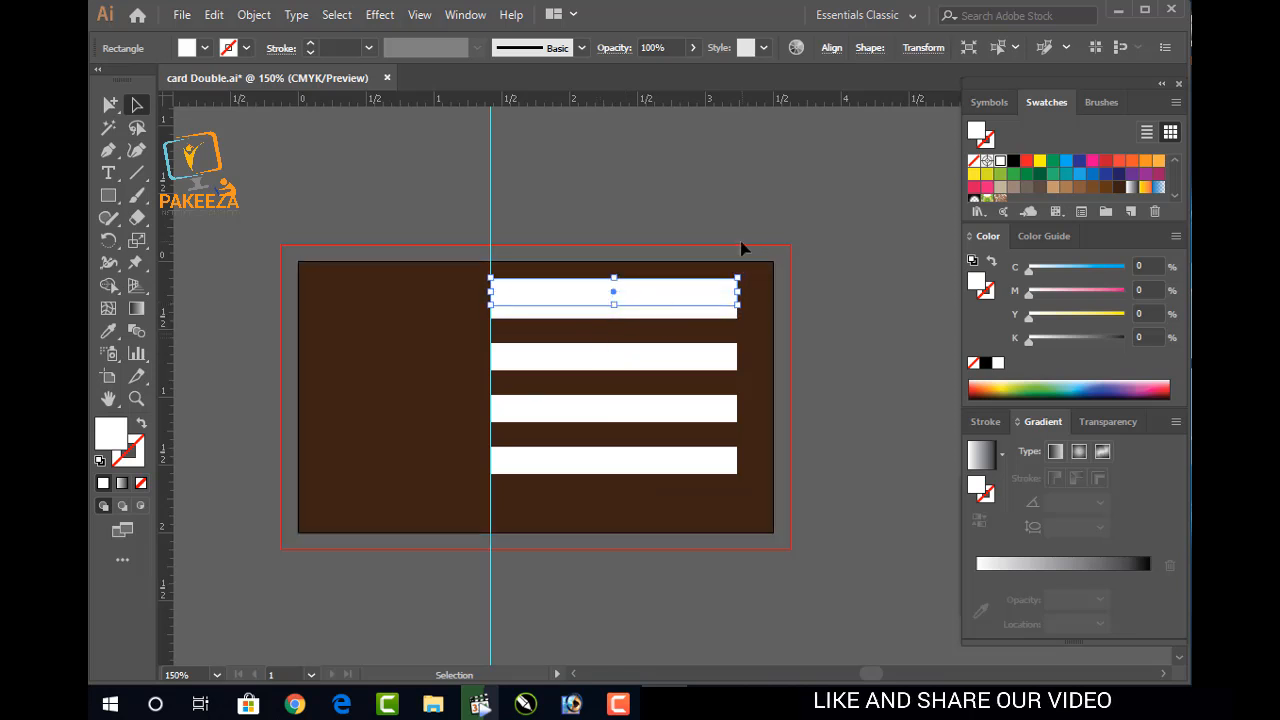
pyautogui.press('Delete')
pyautogui.moveTo(686, 311); pyautogui.dragTo(686, 301)
pyautogui.moveTo(657, 365); pyautogui.dragTo(658, 352)
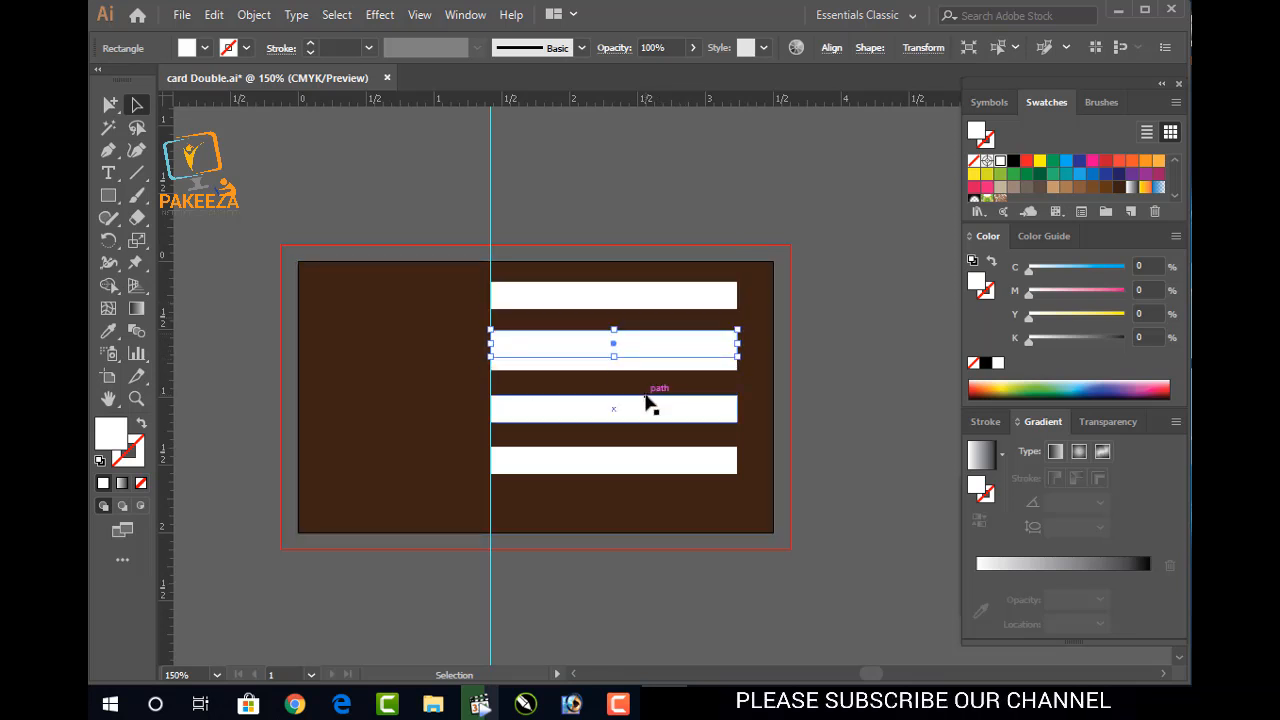
pyautogui.moveTo(647, 405); pyautogui.dragTo(649, 398)
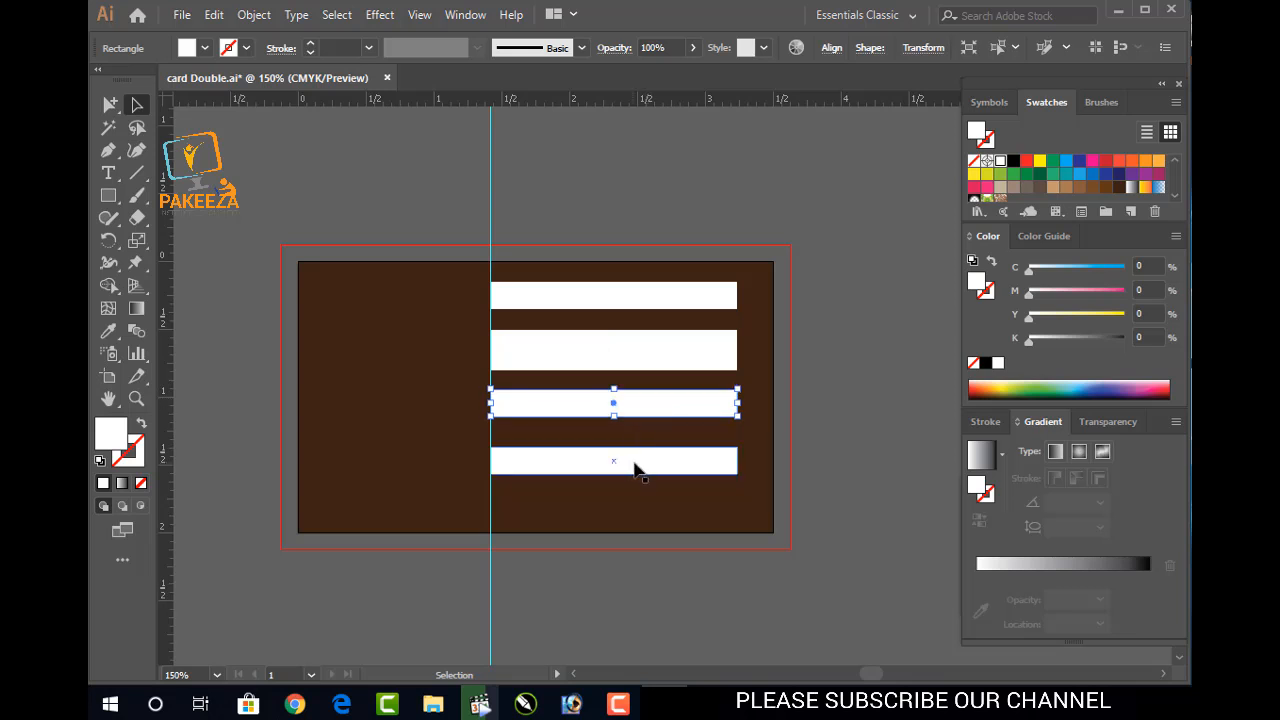
pyautogui.click(638, 471)
pyautogui.press('Up')
pyautogui.press('Up')
pyautogui.press('Up')
pyautogui.press('Up')
pyautogui.click(714, 358)
# Delete the overlapping duplicate and extra bars, keeping the top white bar
pyautogui.press('Delete')
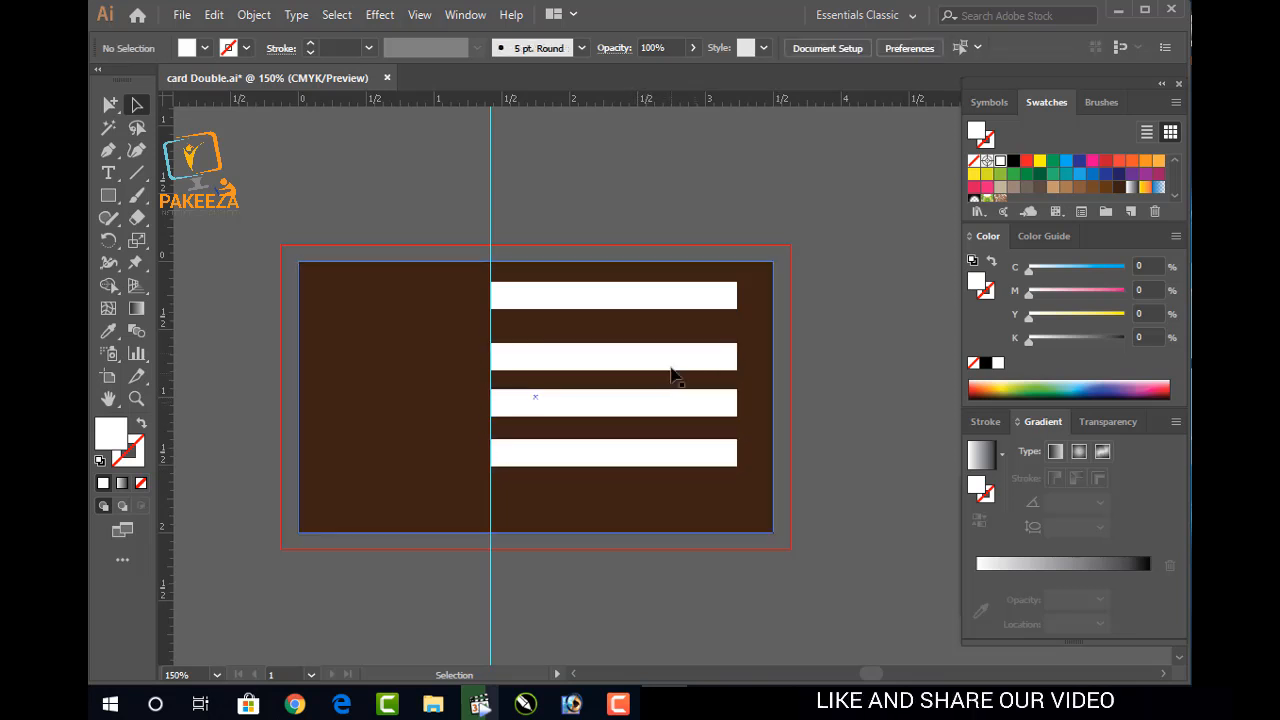
pyautogui.click(653, 407)
pyautogui.press('Delete')
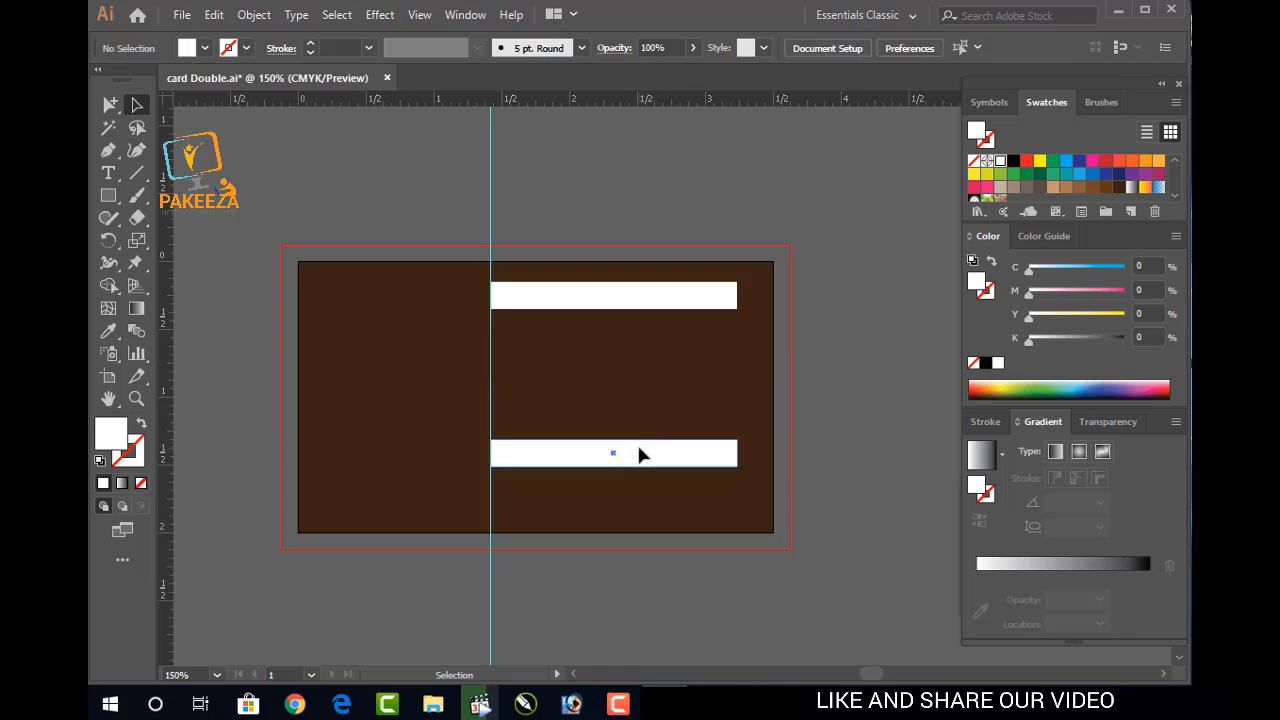
# Copy the top bar downward into five evenly spaced stripes and save the file
pyautogui.click(634, 308)
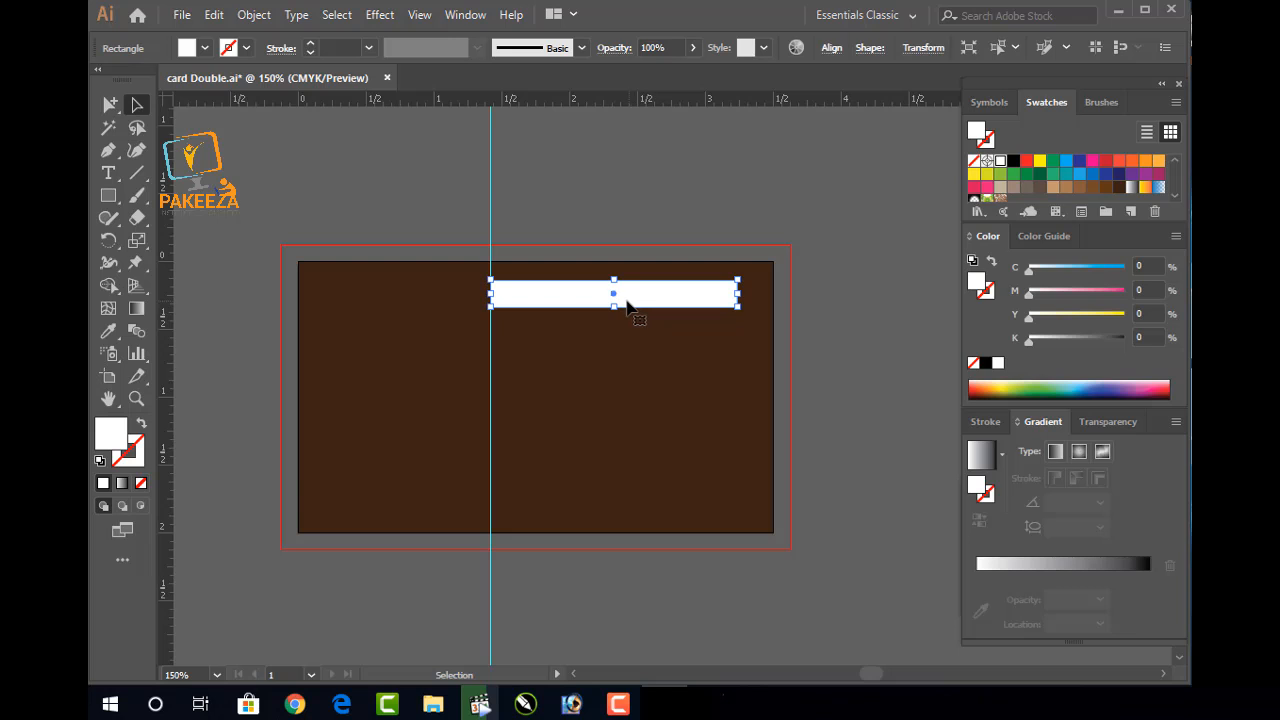
pyautogui.moveTo(612, 300); pyautogui.dragTo(607, 348)
pyautogui.hotkey('ctrl', 'shift', 'a')
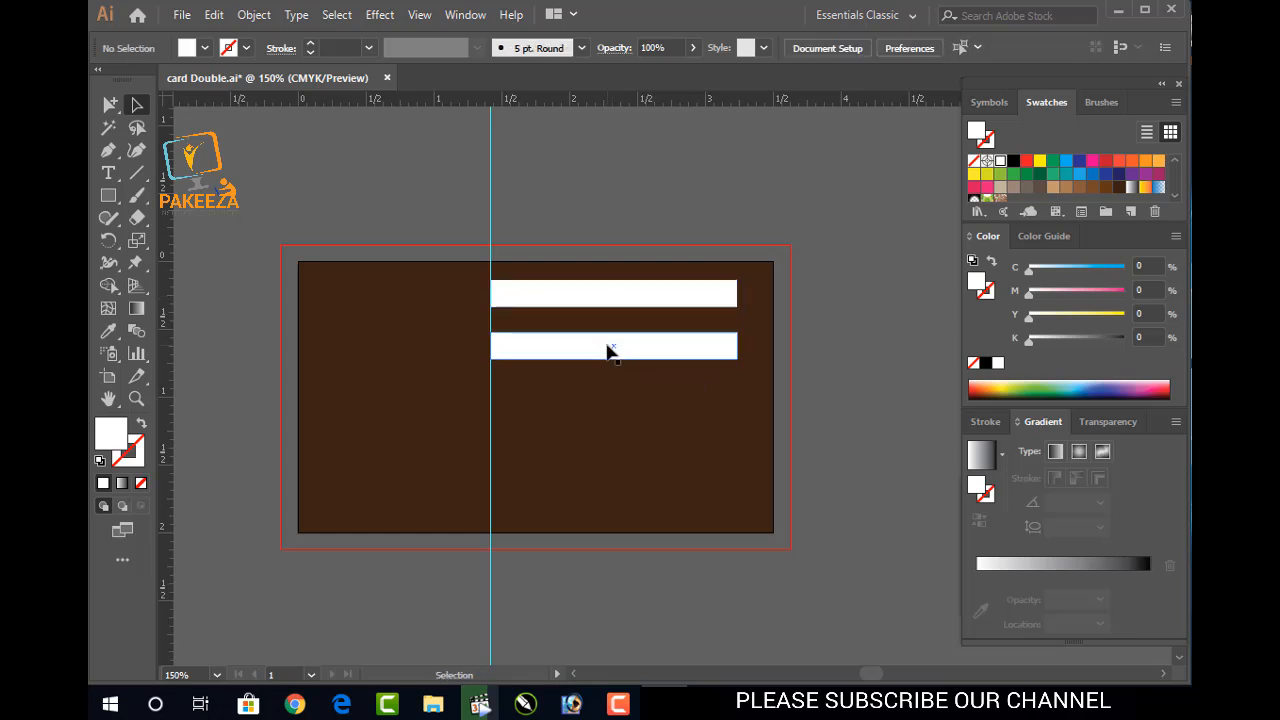
pyautogui.moveTo(614, 350); pyautogui.dragTo(616, 482)
pyautogui.moveTo(615, 491); pyautogui.dragTo(617, 497)
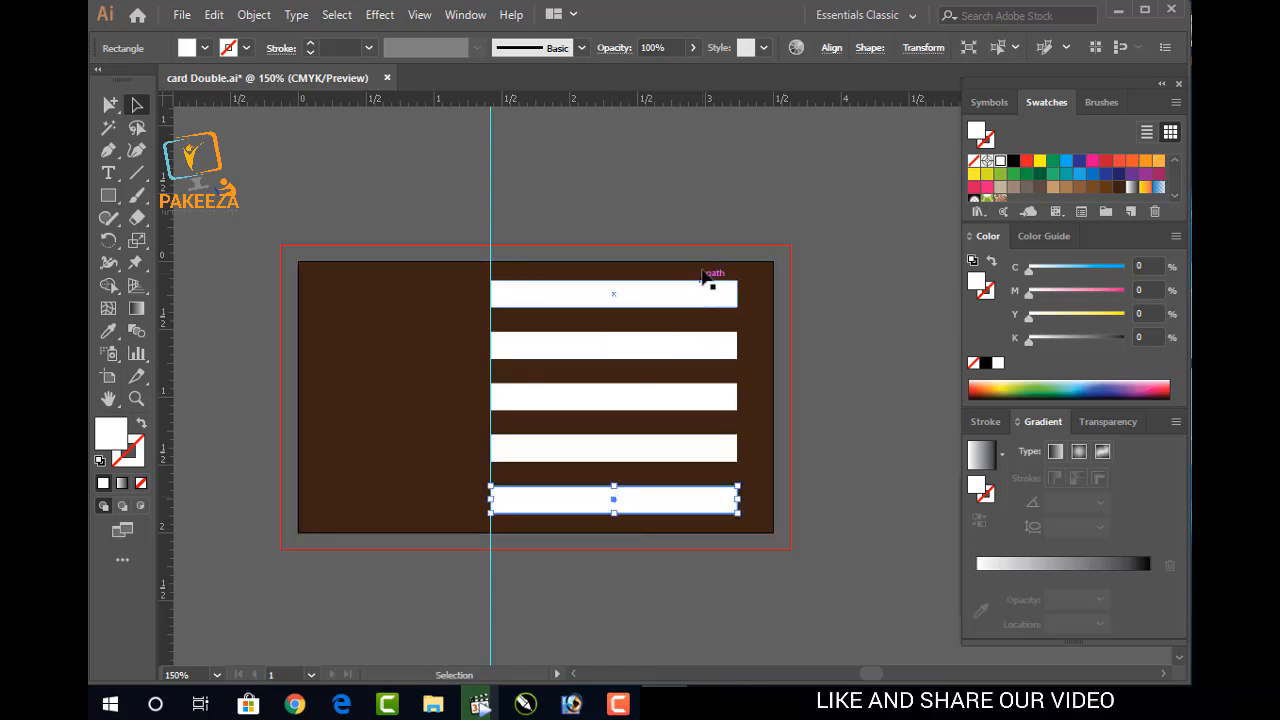
pyautogui.click(866, 385)
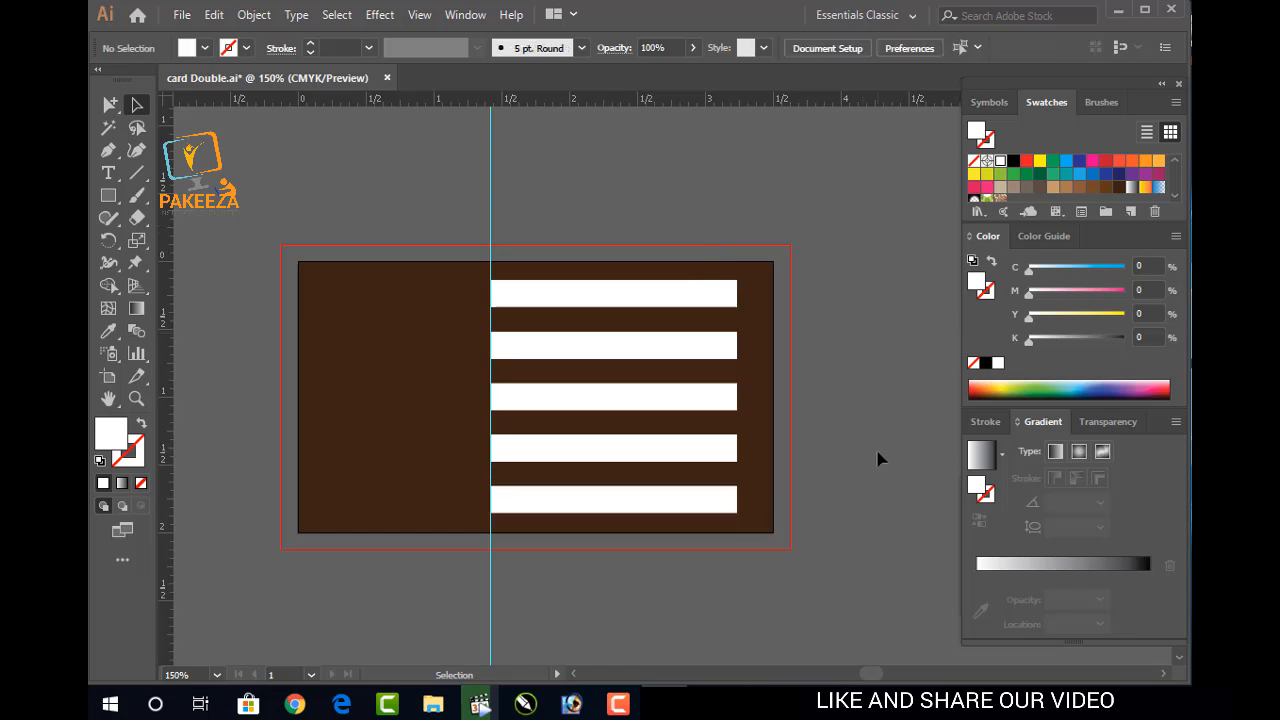
pyautogui.hotkey('ctrl', 's')
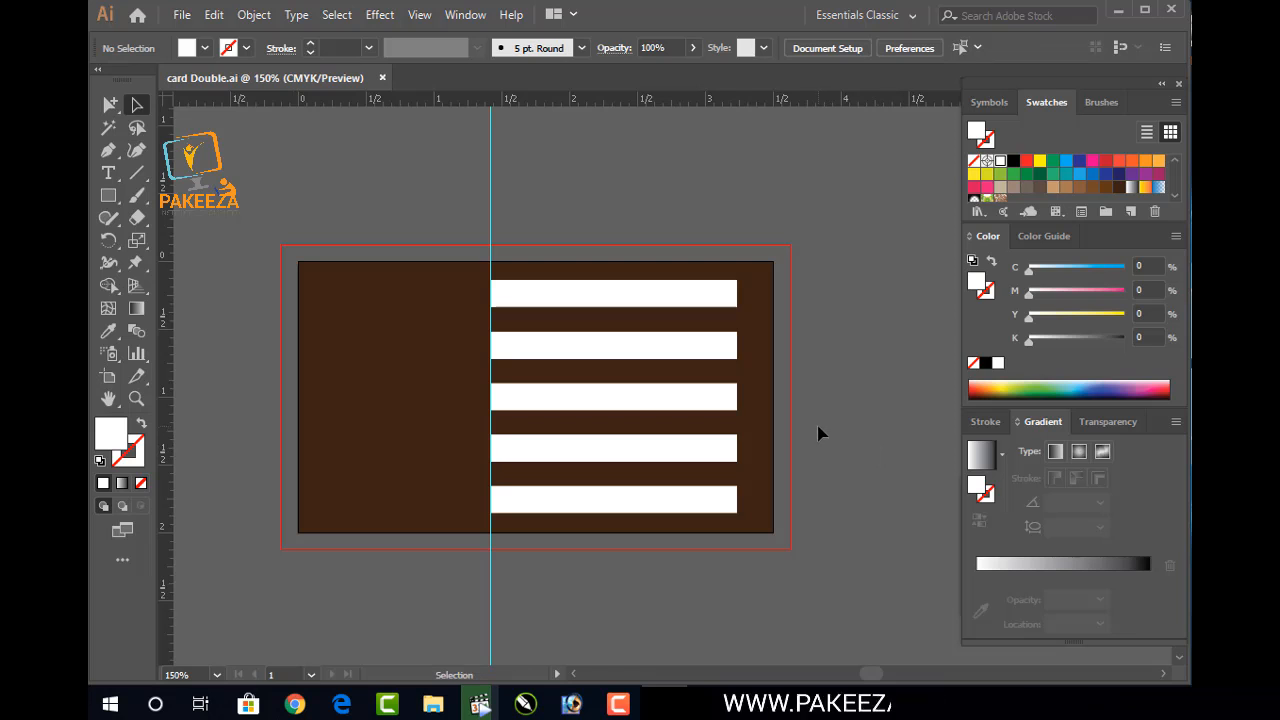
# Fill the top bar with a light blue (C70 M15 Y0 K0) after trying darker blues
pyautogui.click(697, 298)
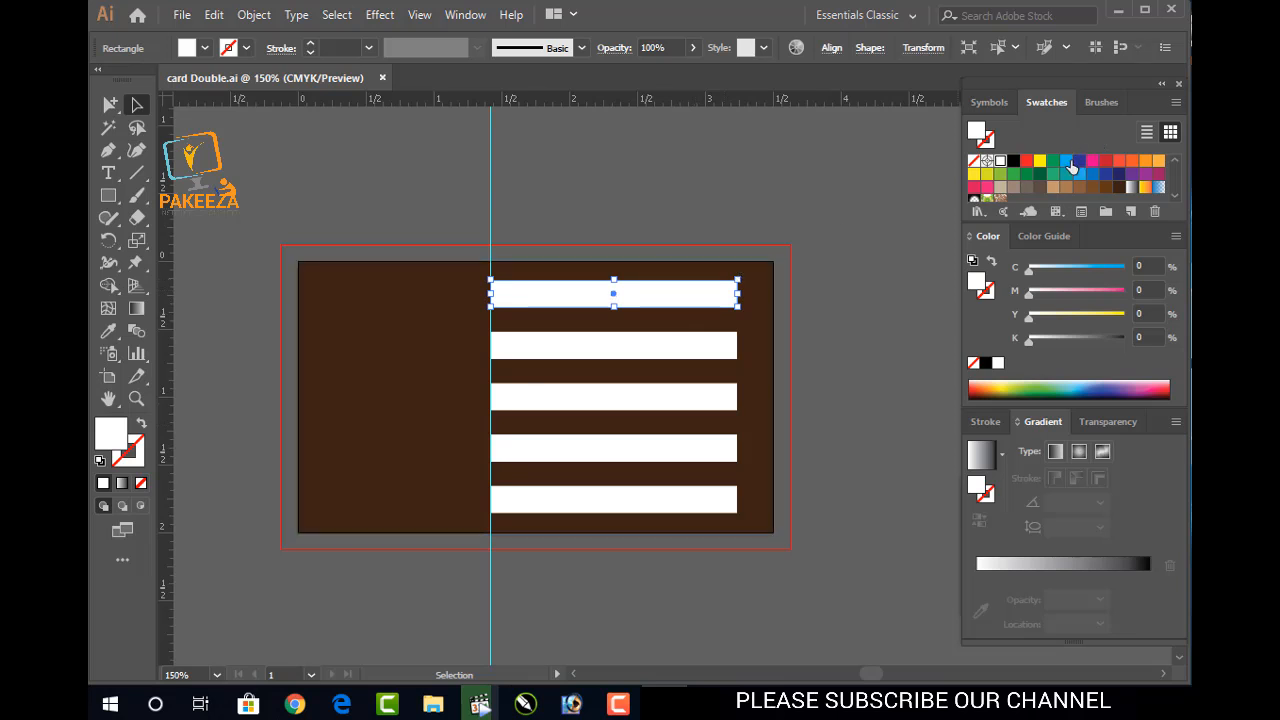
pyautogui.click(1119, 175)
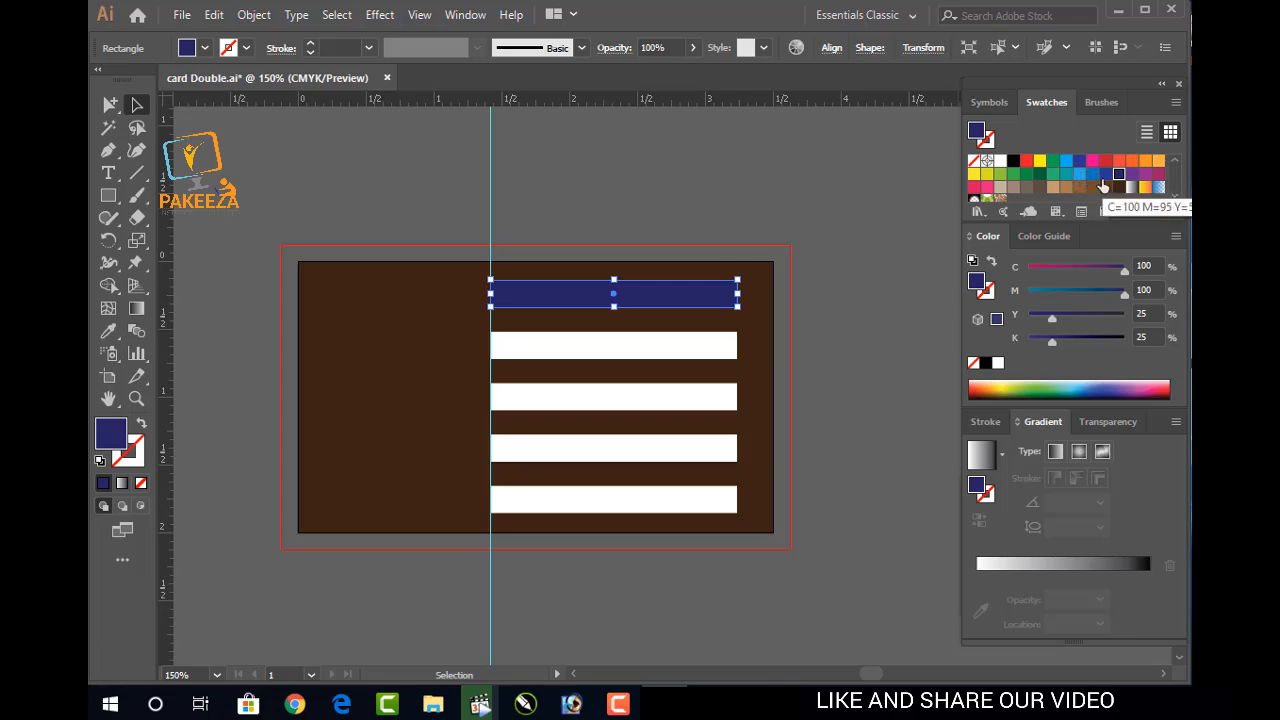
pyautogui.click(1091, 175)
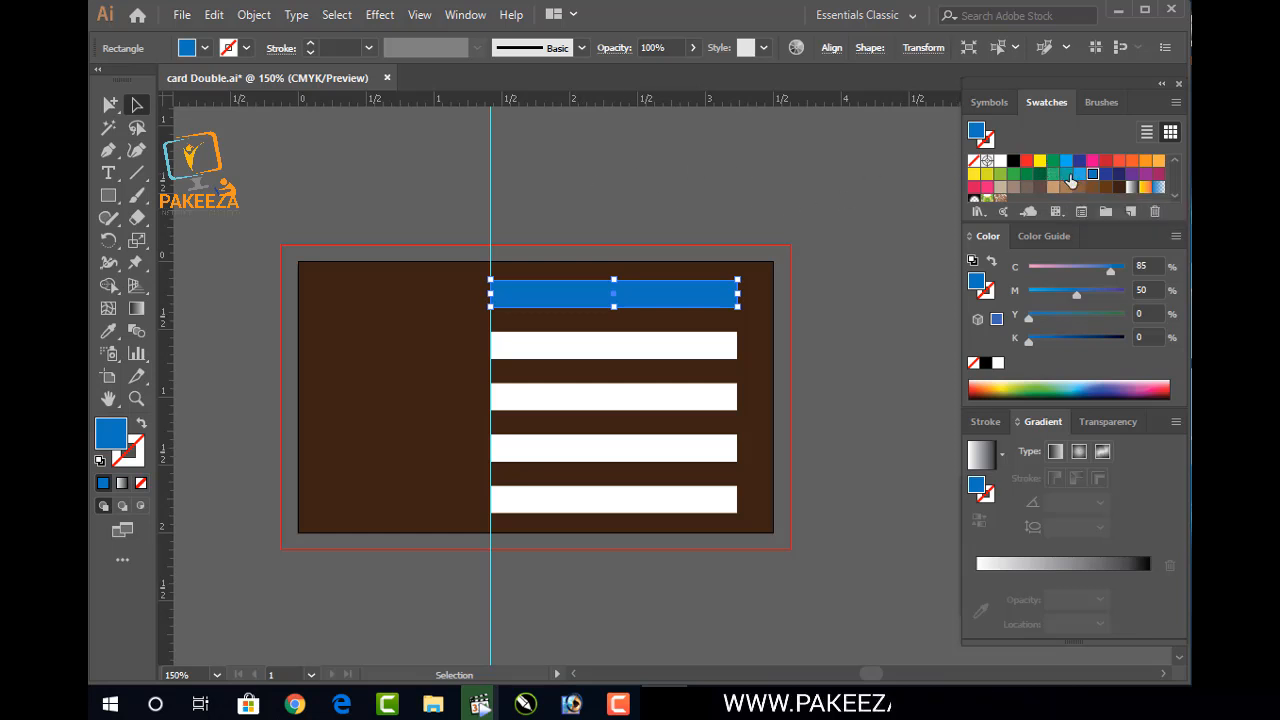
pyautogui.click(1078, 176)
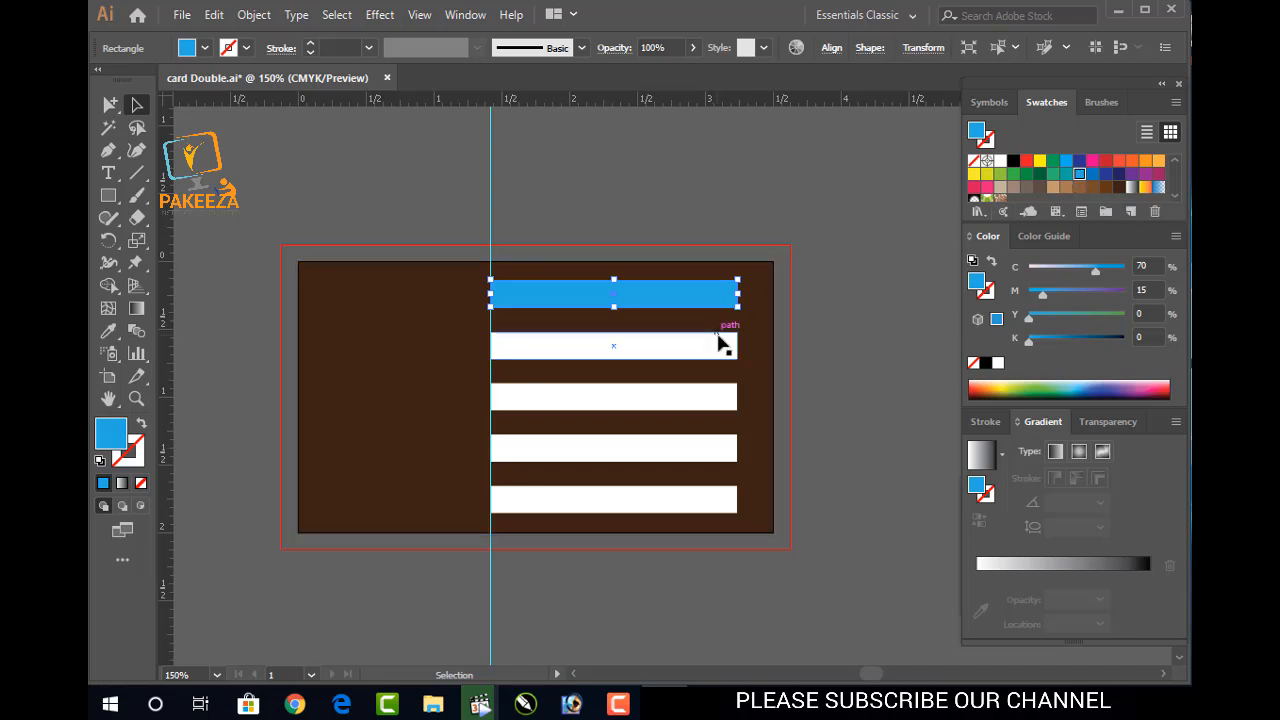
pyautogui.click(877, 306)
# Eyedropper the top bar's blue onto the four other white bars and save
pyautogui.click(729, 352)
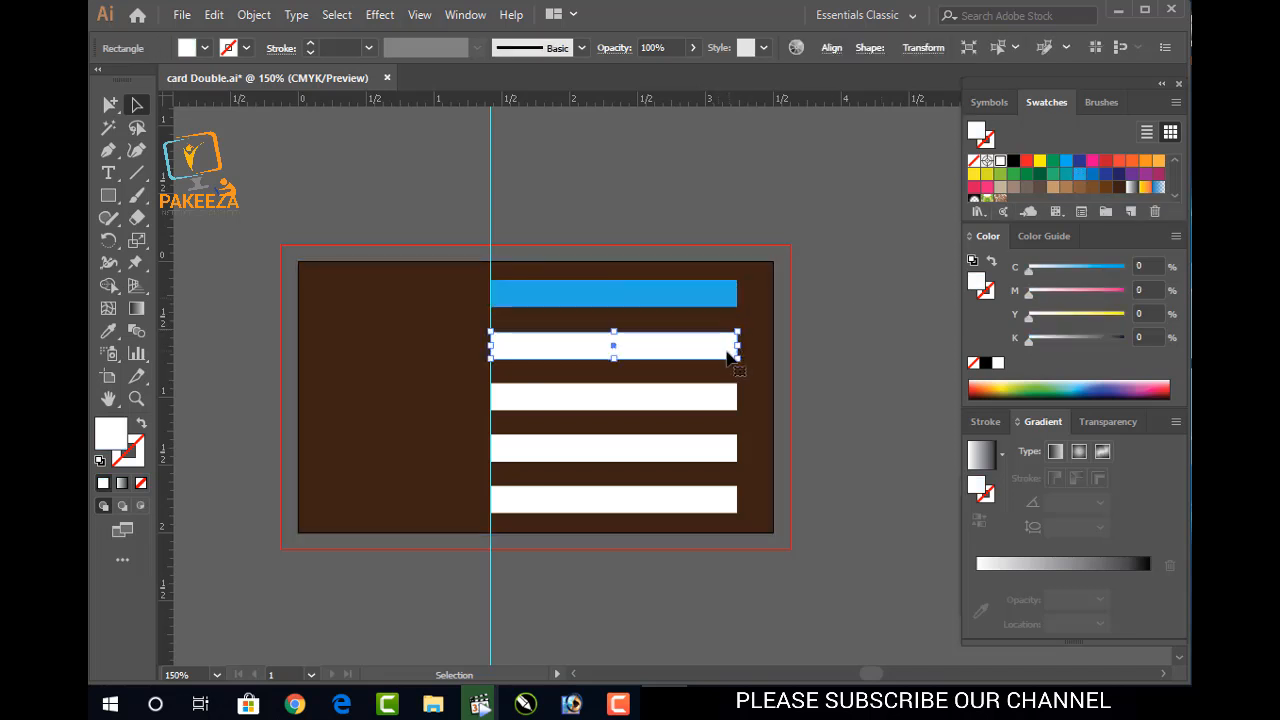
pyautogui.keyDown('shift'); pyautogui.click(512, 402); pyautogui.keyUp('shift')
pyautogui.keyDown('shift'); pyautogui.click(500, 450); pyautogui.keyUp('shift')
pyautogui.keyDown('shift'); pyautogui.click(506, 505); pyautogui.keyUp('shift')
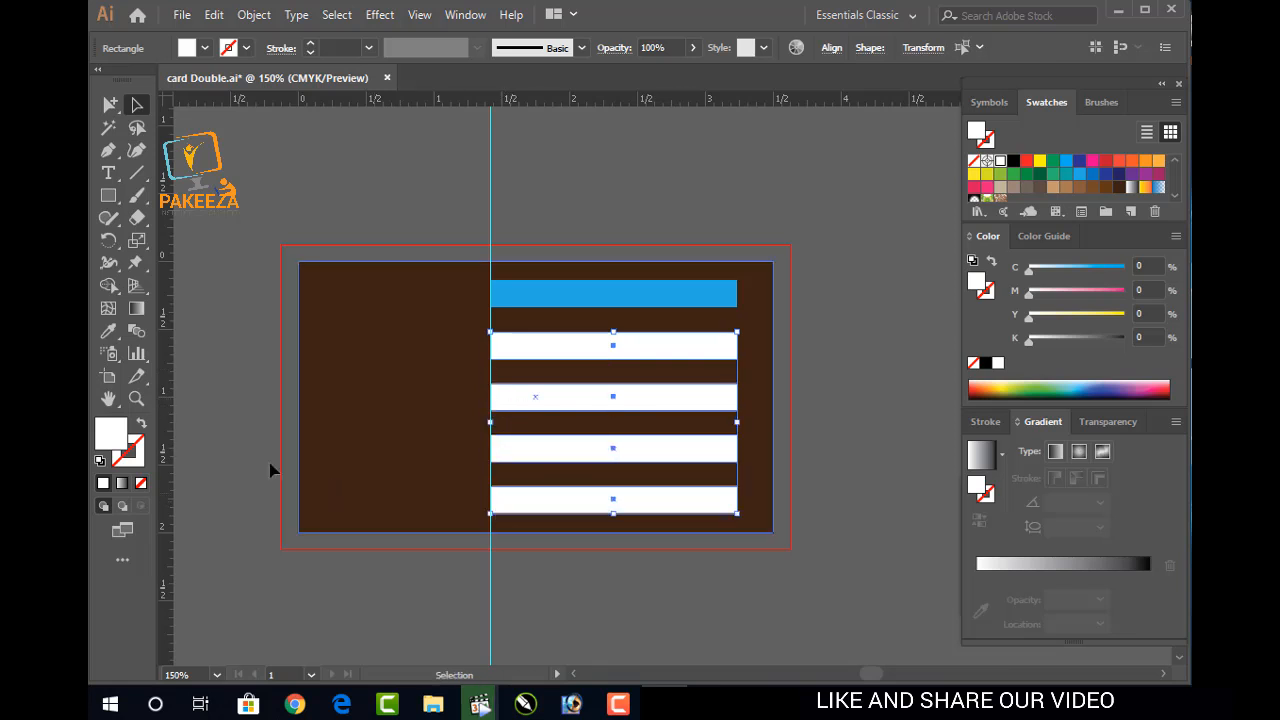
pyautogui.click(108, 331)
pyautogui.click(500, 292)
pyautogui.press('v')
pyautogui.click(320, 190)
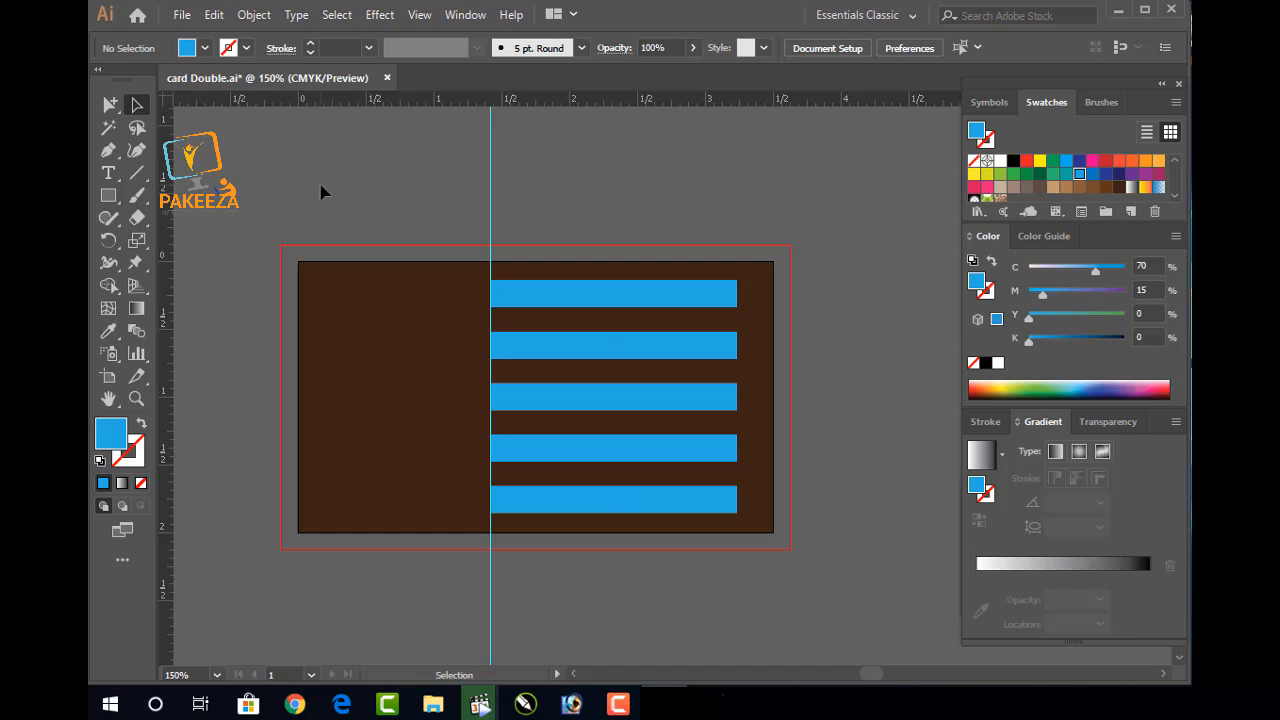
pyautogui.hotkey('ctrl', 's')
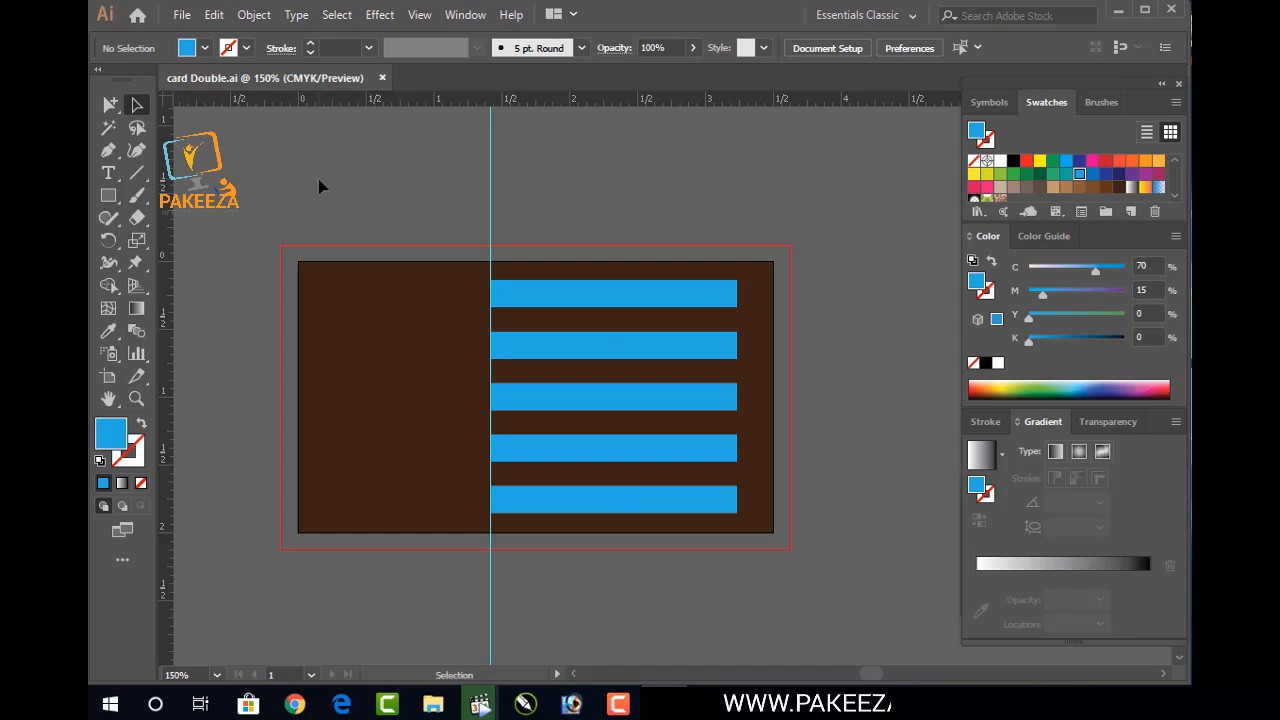
# Pen a four-point shape from the top bar's right end up to the card's top-right corner
pyautogui.click(118, 155)
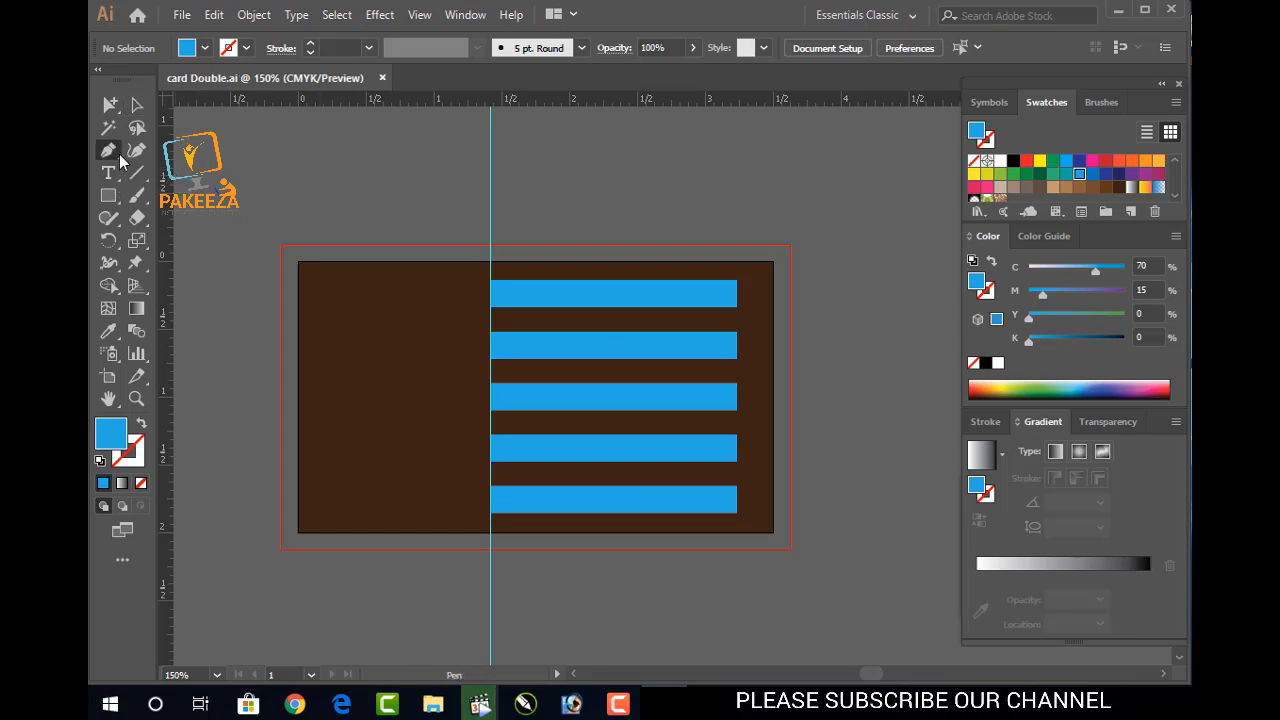
pyautogui.click(737, 279)
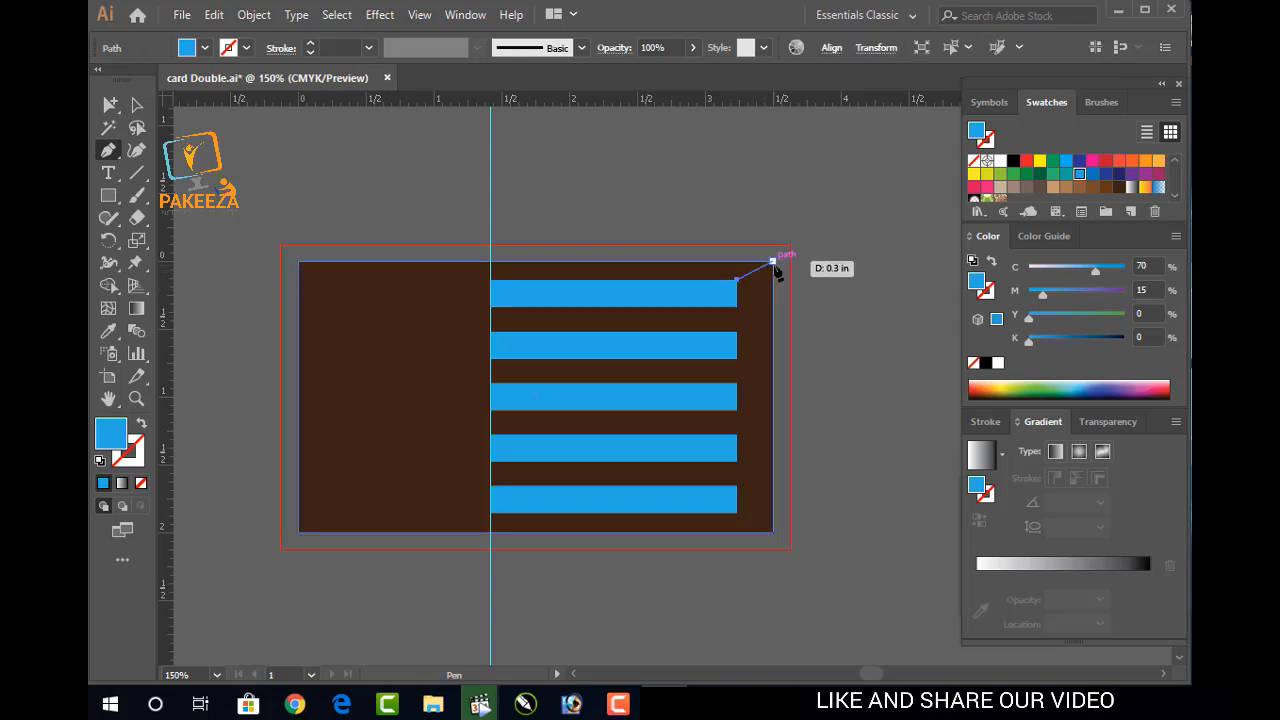
pyautogui.click(772, 262)
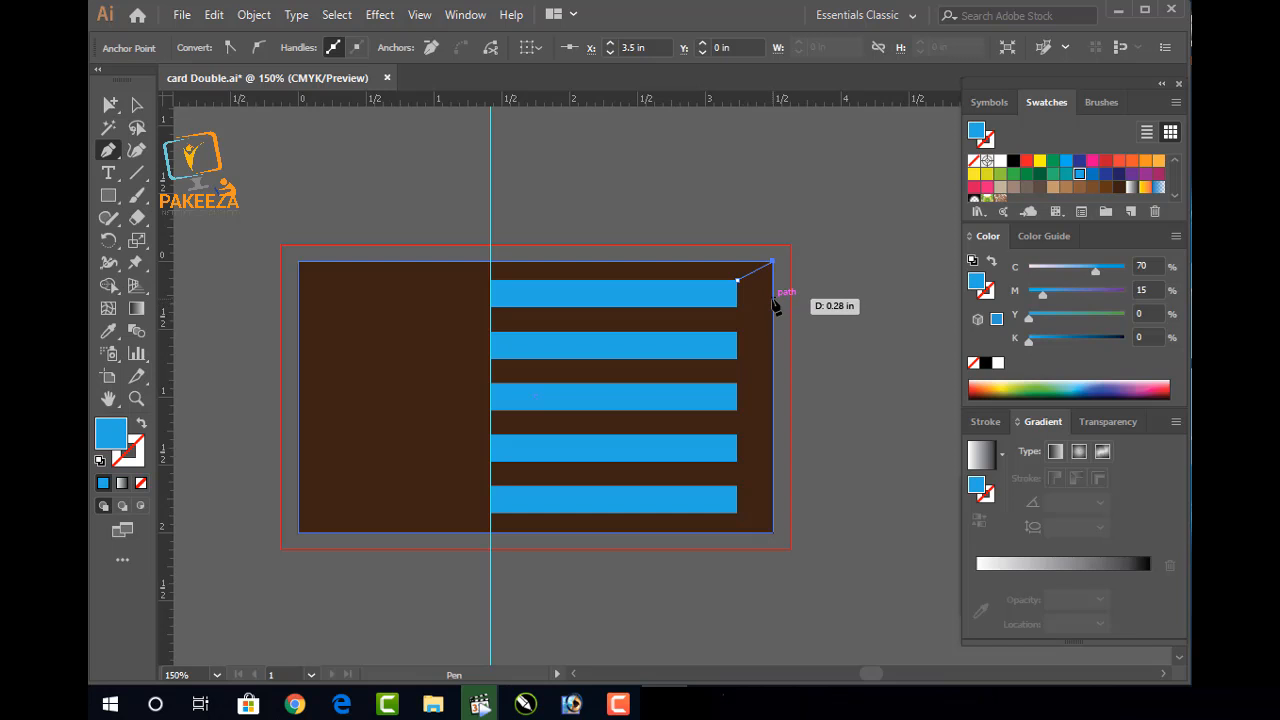
pyautogui.scroll(2, 775, 305)
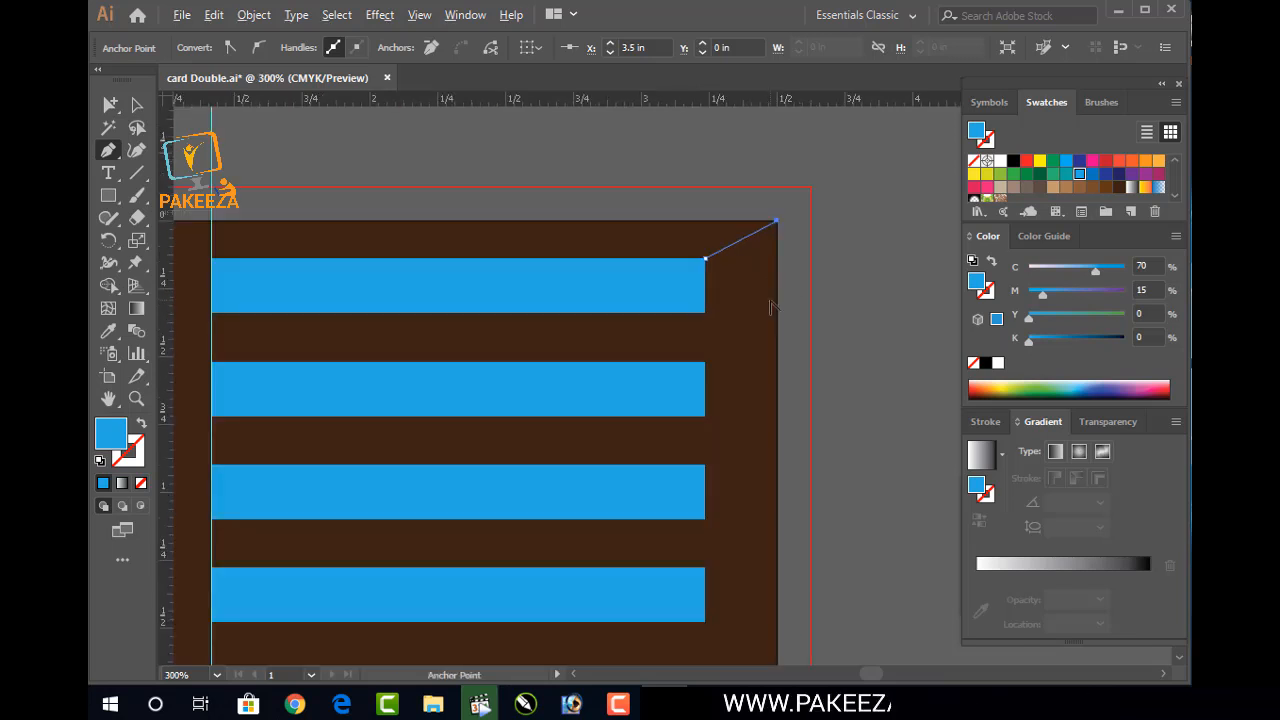
pyautogui.scroll(-1, 766, 260)
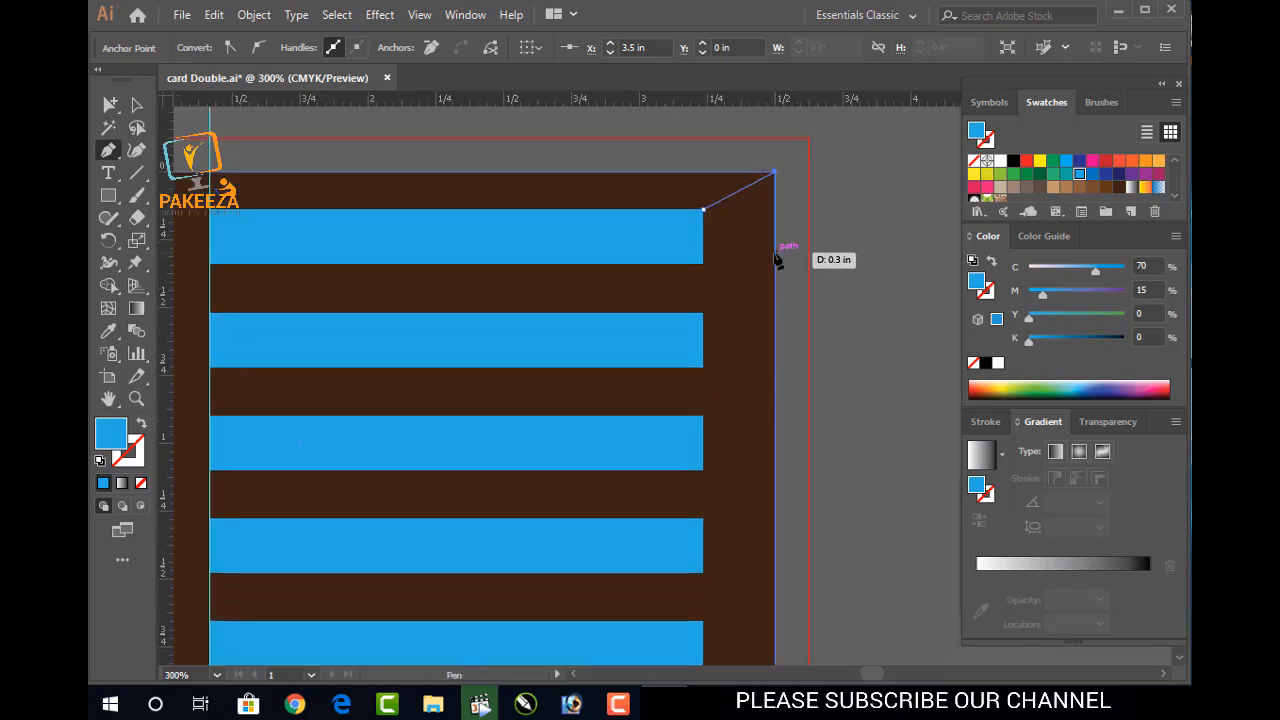
pyautogui.click(775, 248)
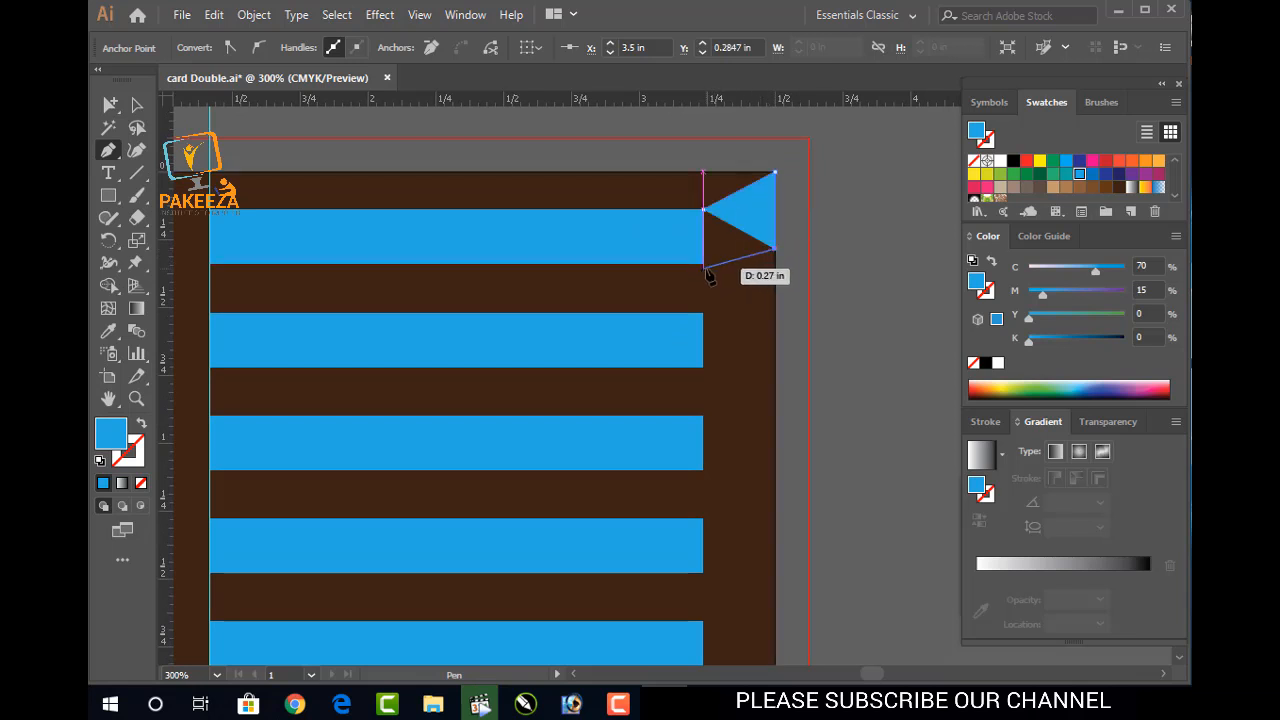
pyautogui.click(704, 266)
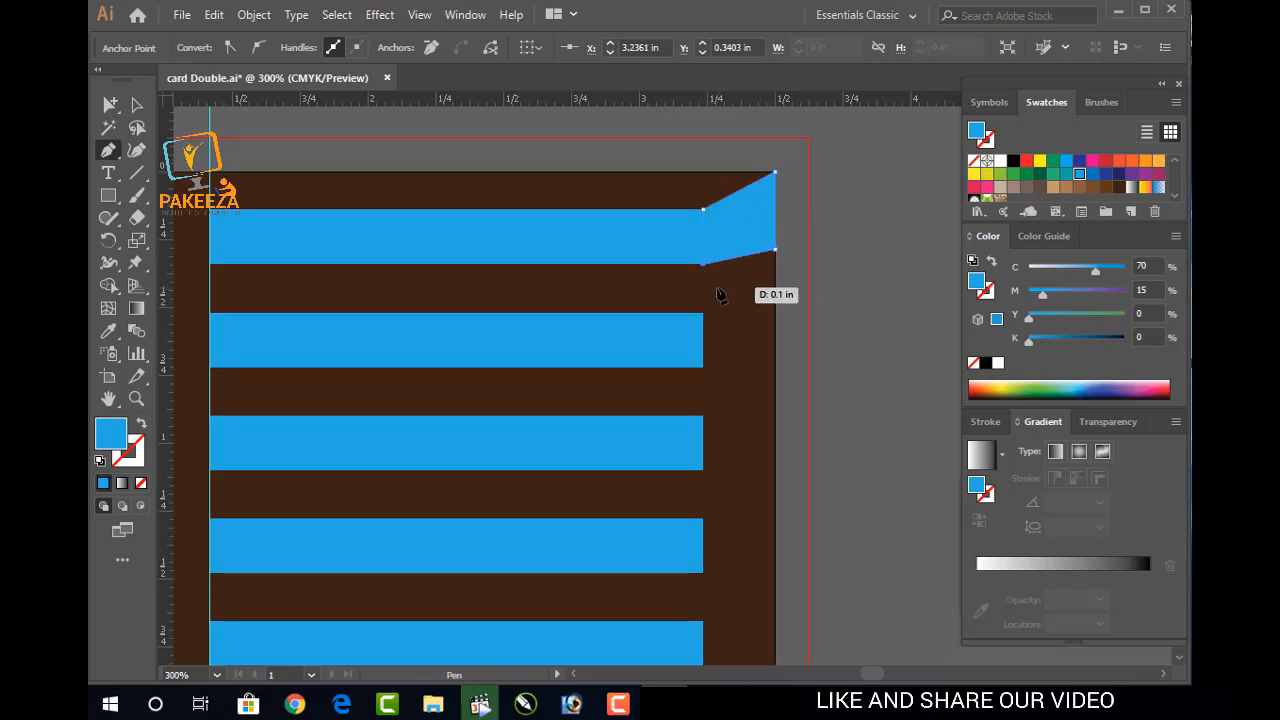
pyautogui.click(137, 106)
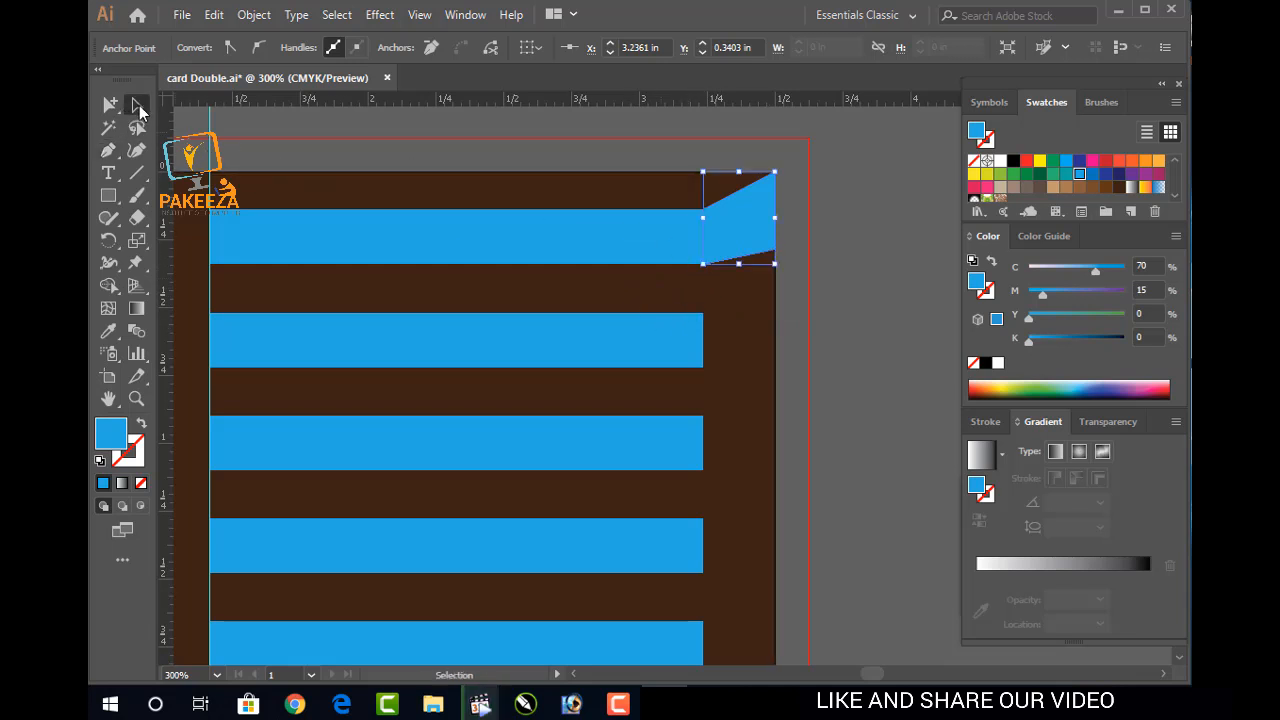
pyautogui.click(860, 258)
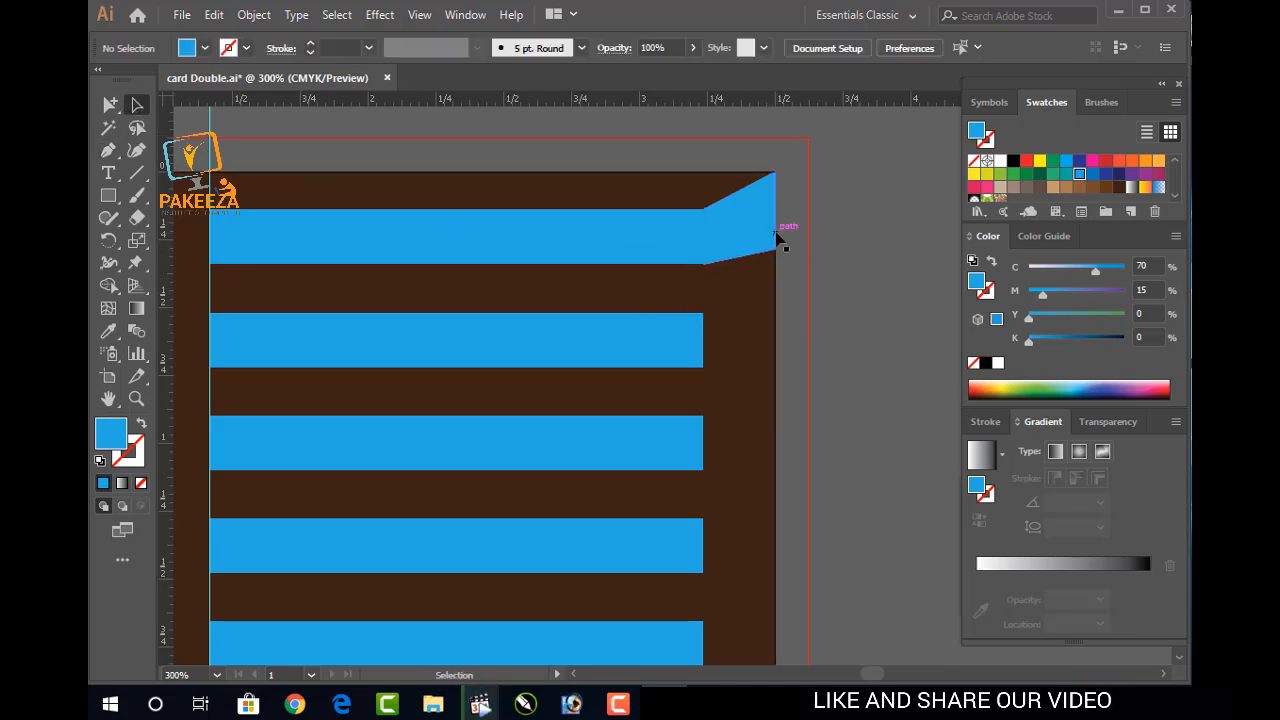
# Fill the angled corner shape with a darker blue swatch
pyautogui.scroll(3, 778, 240)
pyautogui.scroll(2, 776, 242)
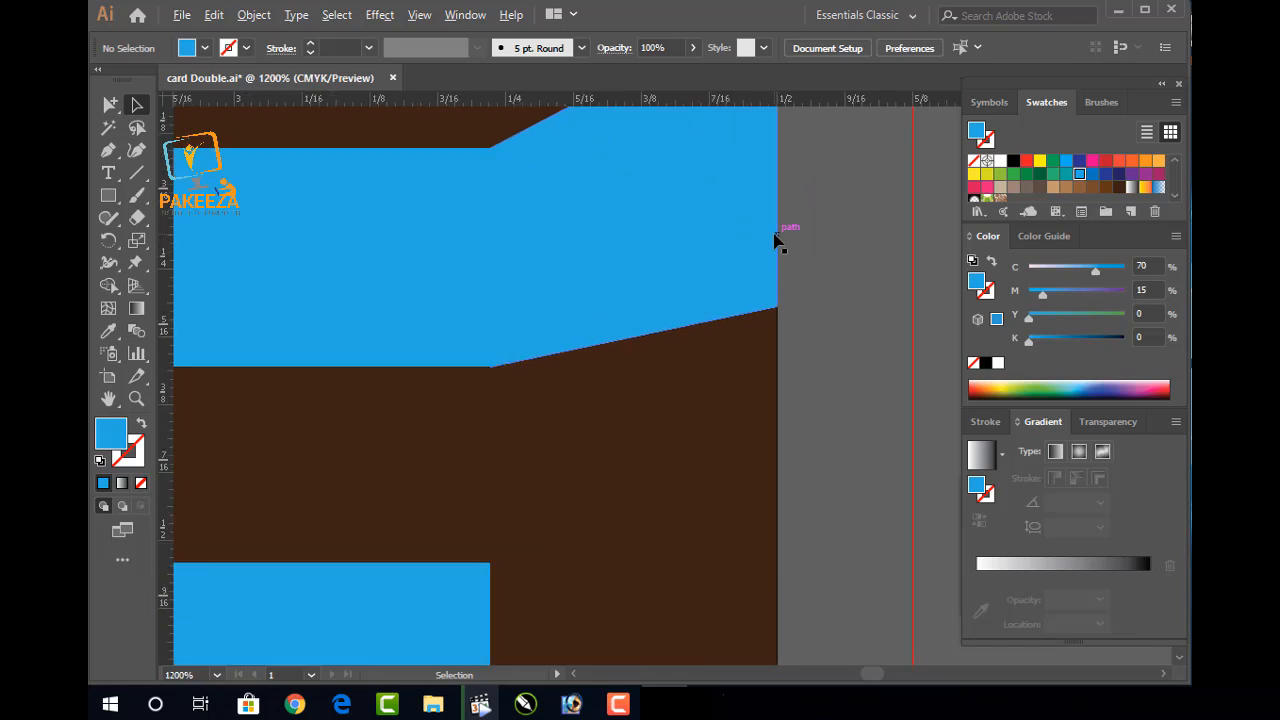
pyautogui.scroll(-5, 776, 242)
pyautogui.scroll(-1, 777, 240)
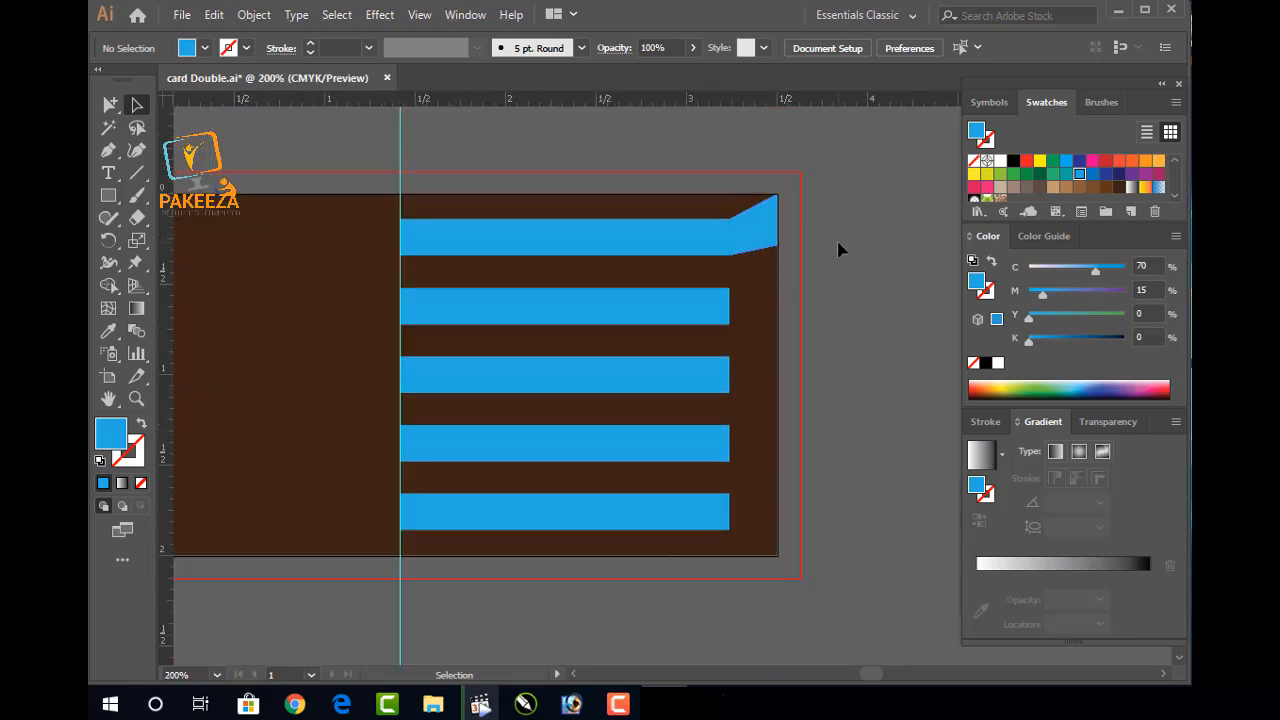
pyautogui.click(770, 240)
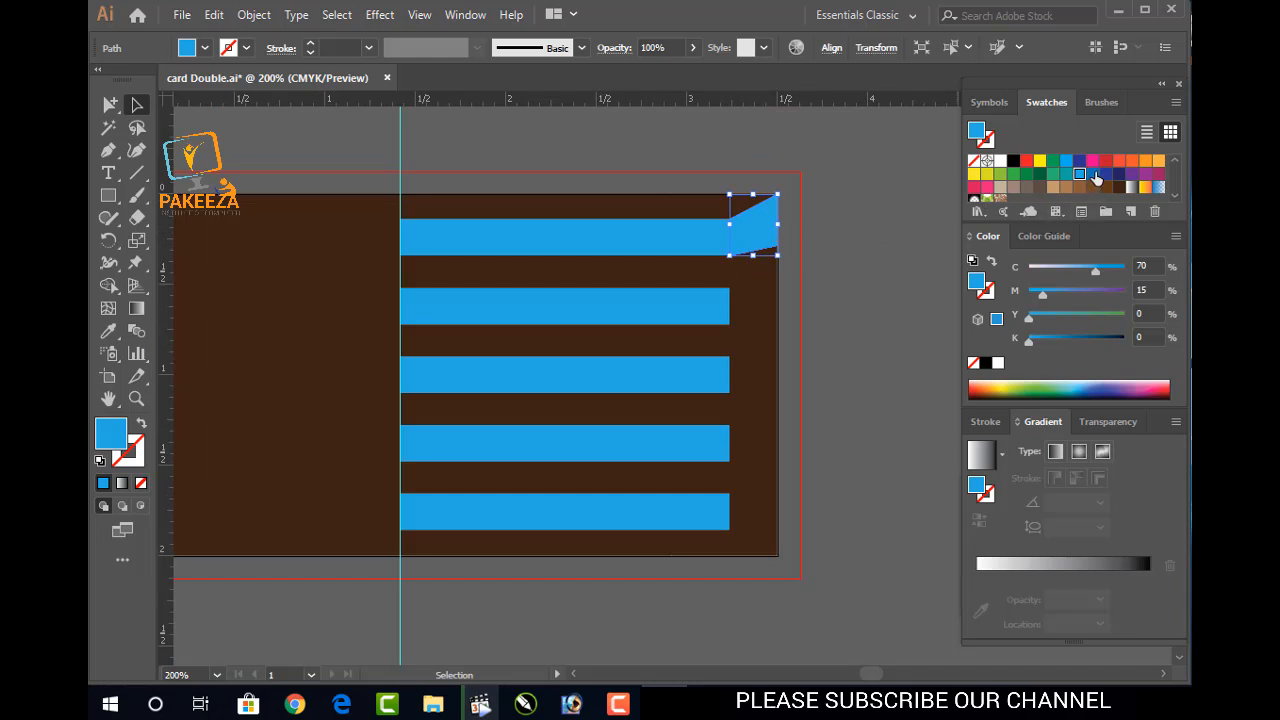
pyautogui.click(1094, 174)
pyautogui.click(895, 227)
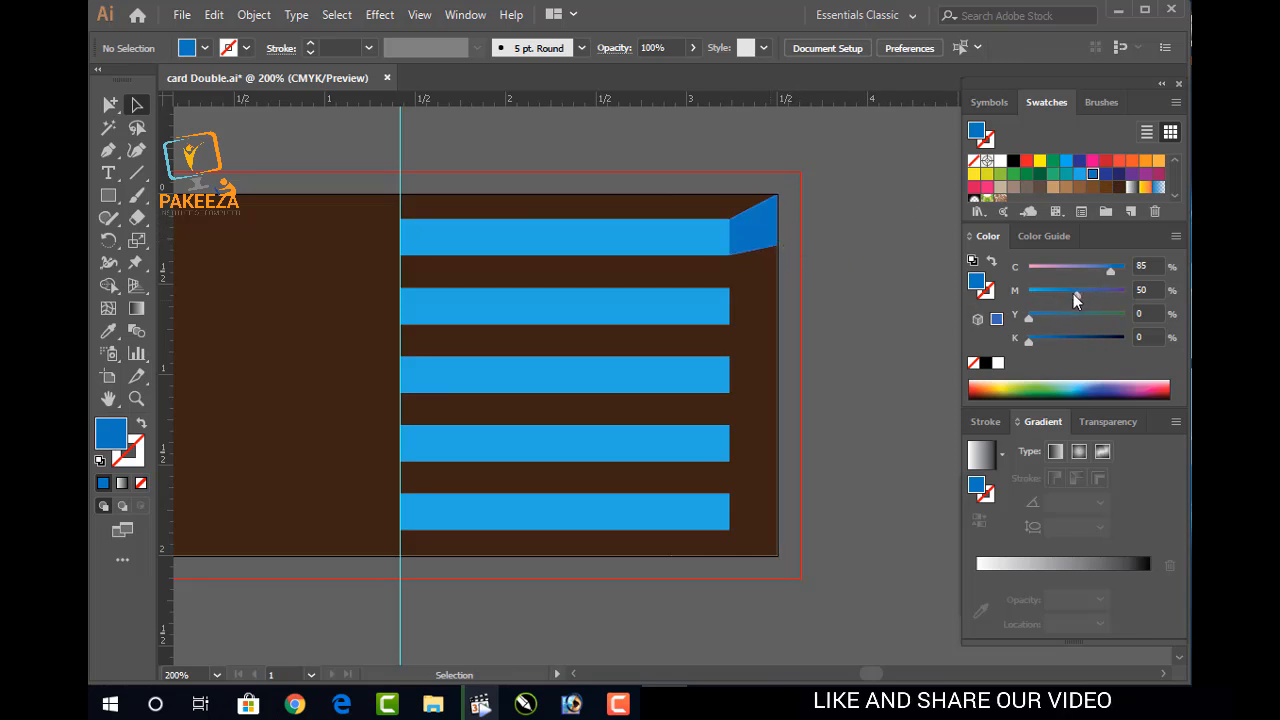
# Fine-tune the corner's colour sliders to C80 M35 Y0 K8
pyautogui.click(770, 242)
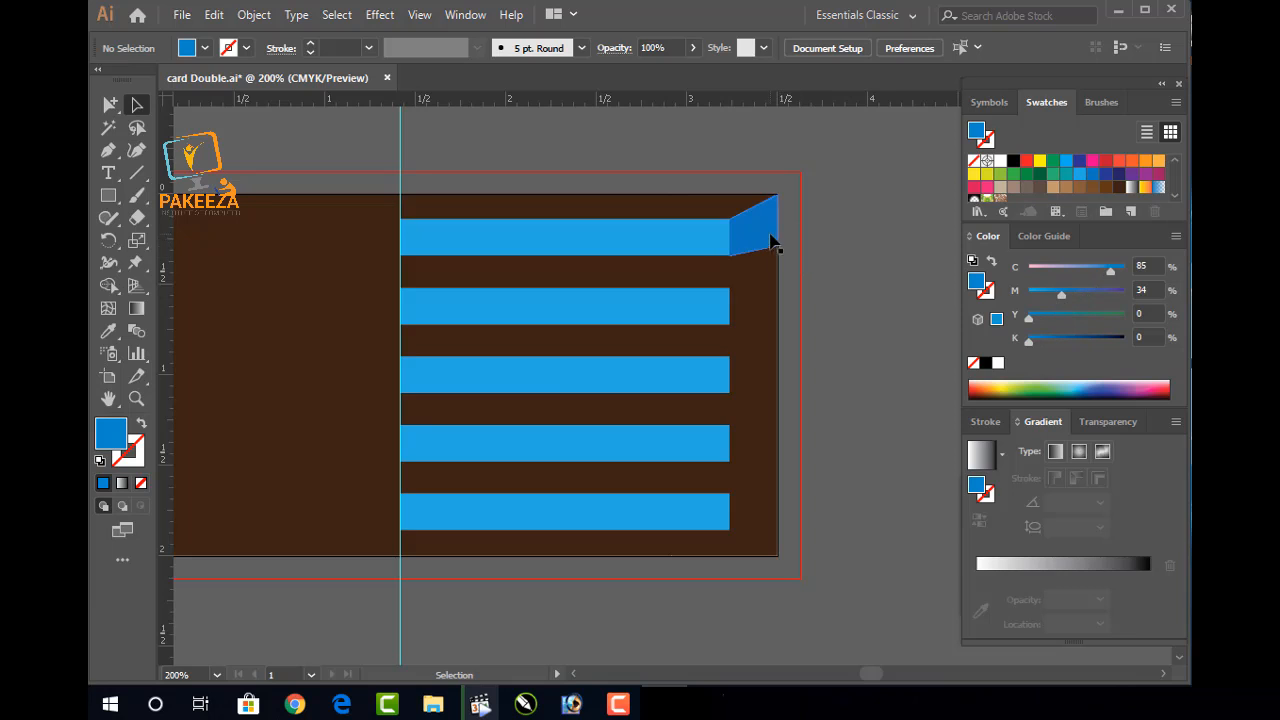
pyautogui.moveTo(1076, 296); pyautogui.dragTo(1060, 296)
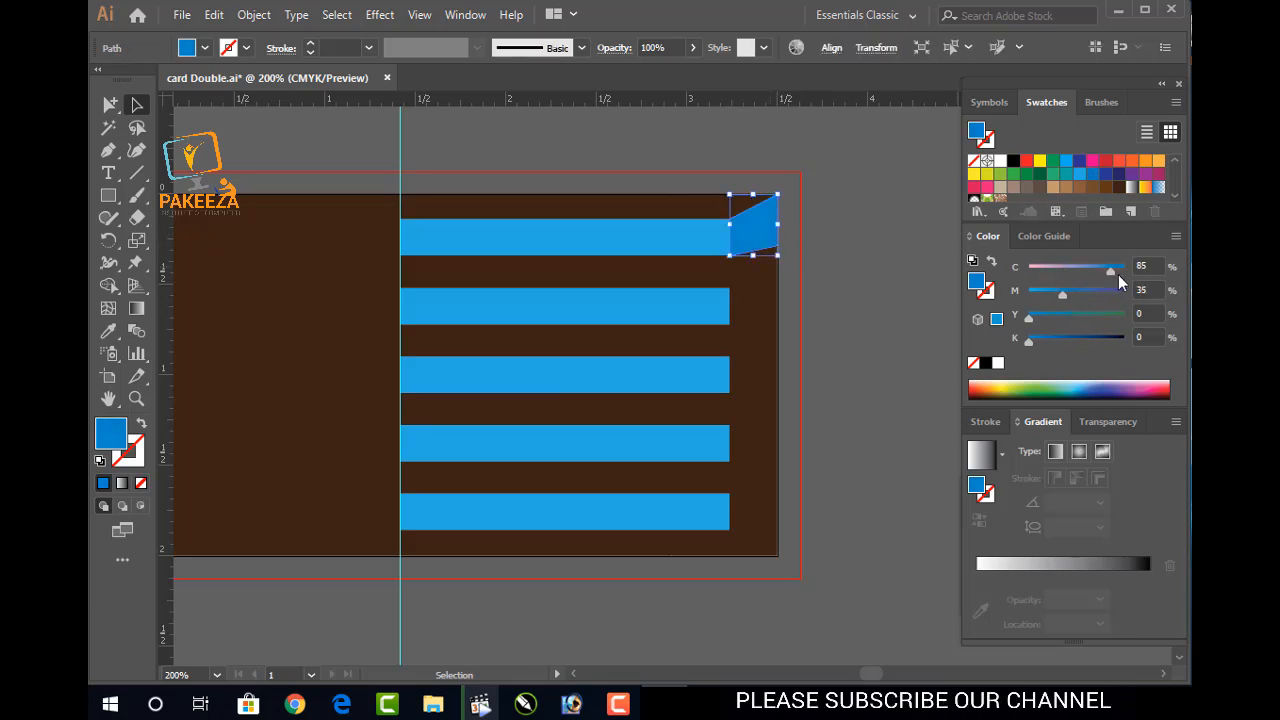
pyautogui.moveTo(1110, 270)
pyautogui.mouseDown()
pyautogui.moveTo(1091, 272)
pyautogui.moveTo(1106, 267)
pyautogui.mouseUp()
pyautogui.click(1037, 341)
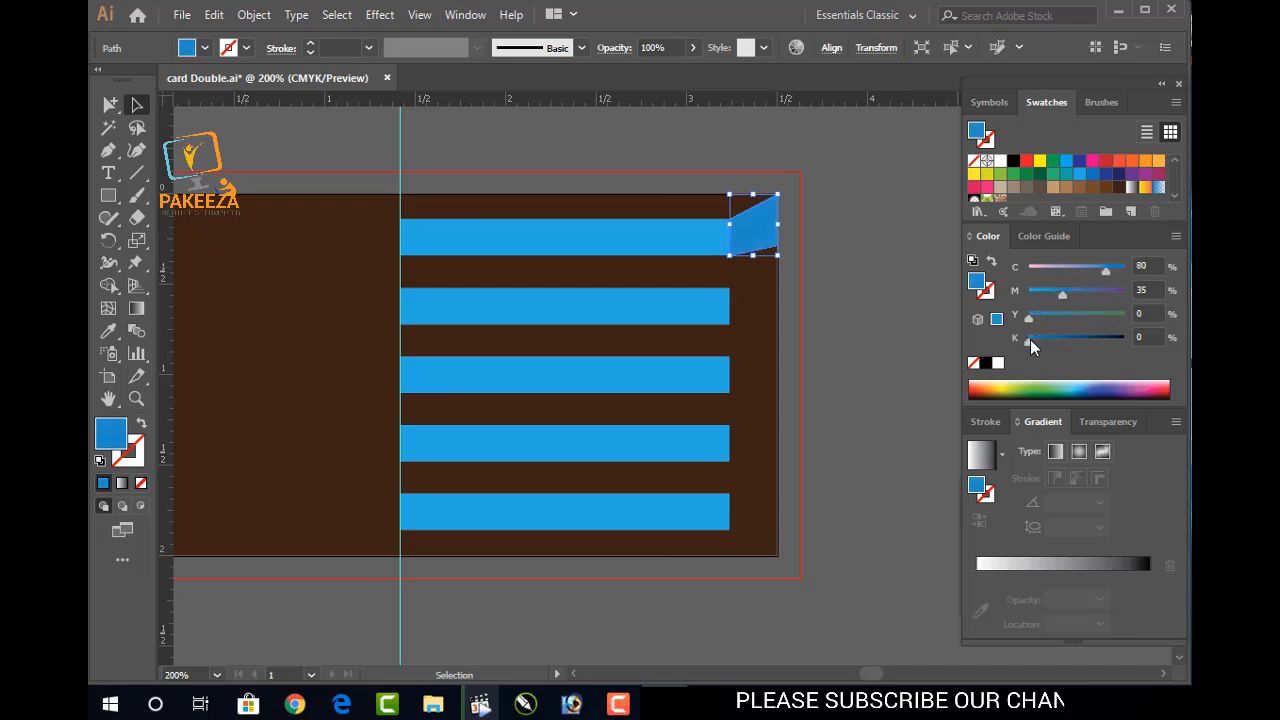
pyautogui.click(925, 326)
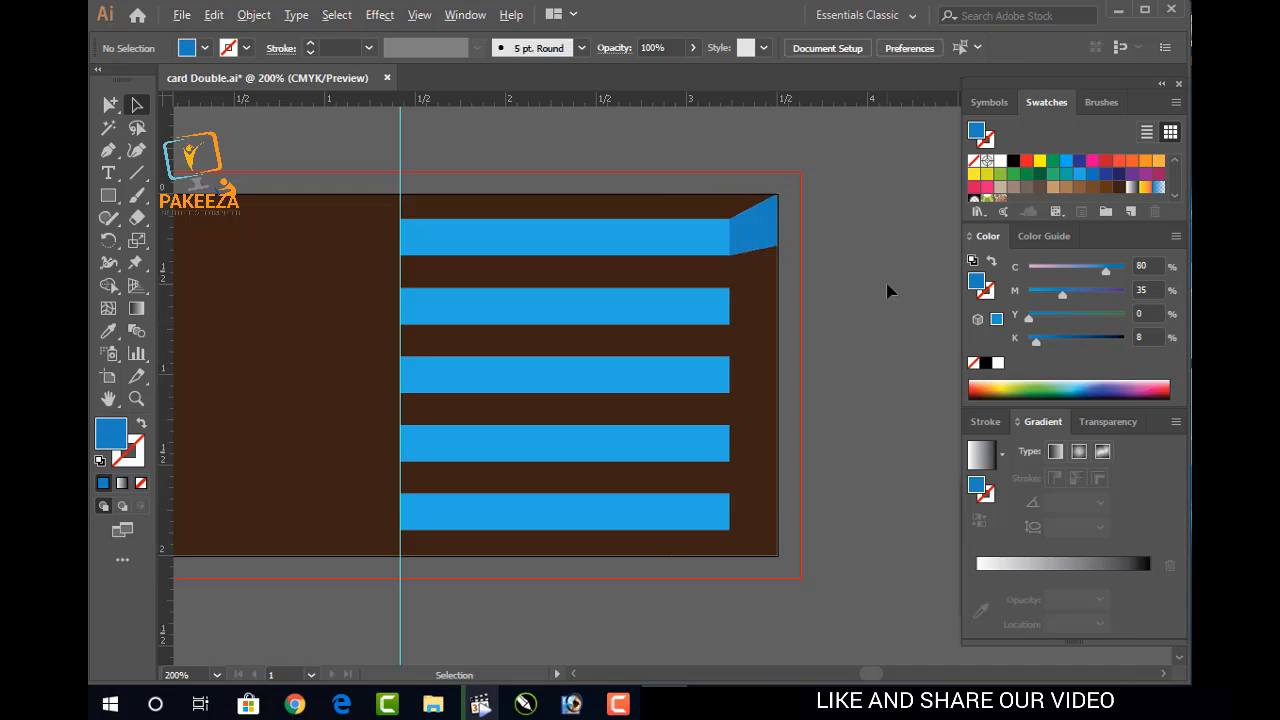
# Save the card document with Ctrl+S
pyautogui.scroll(-1, 888, 291)
pyautogui.scroll(1, 888, 291)
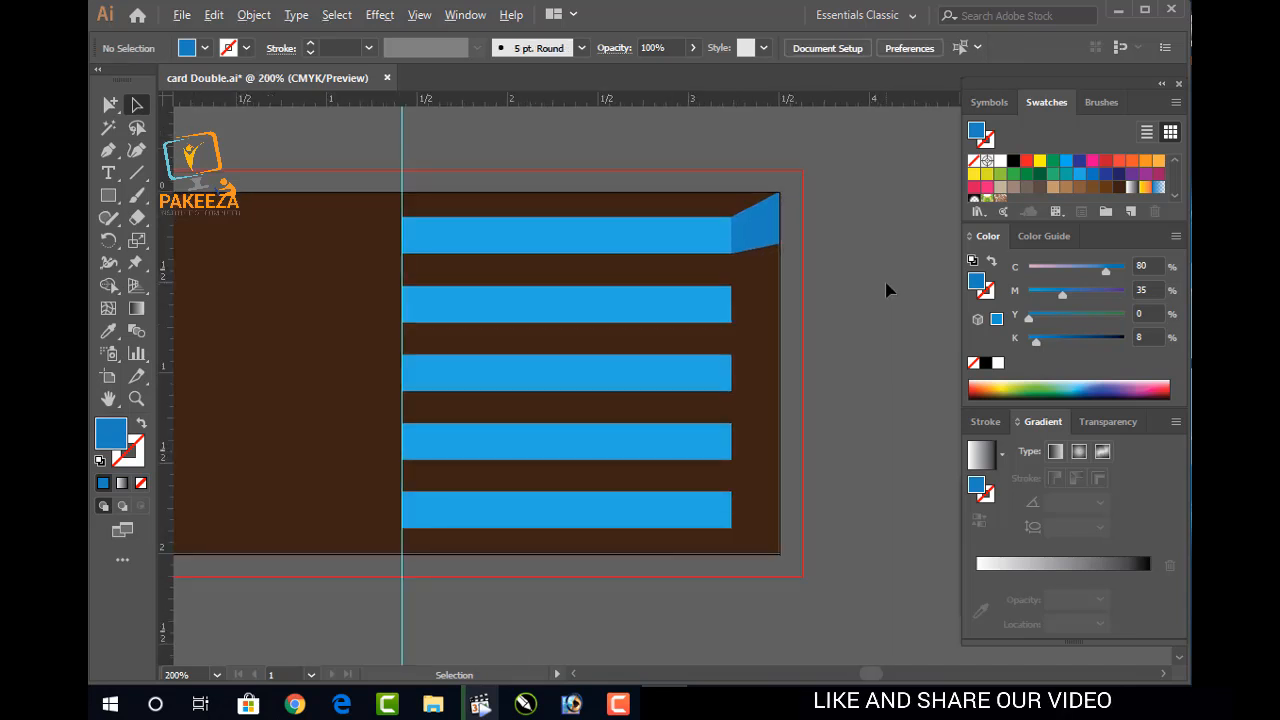
pyautogui.press('a')
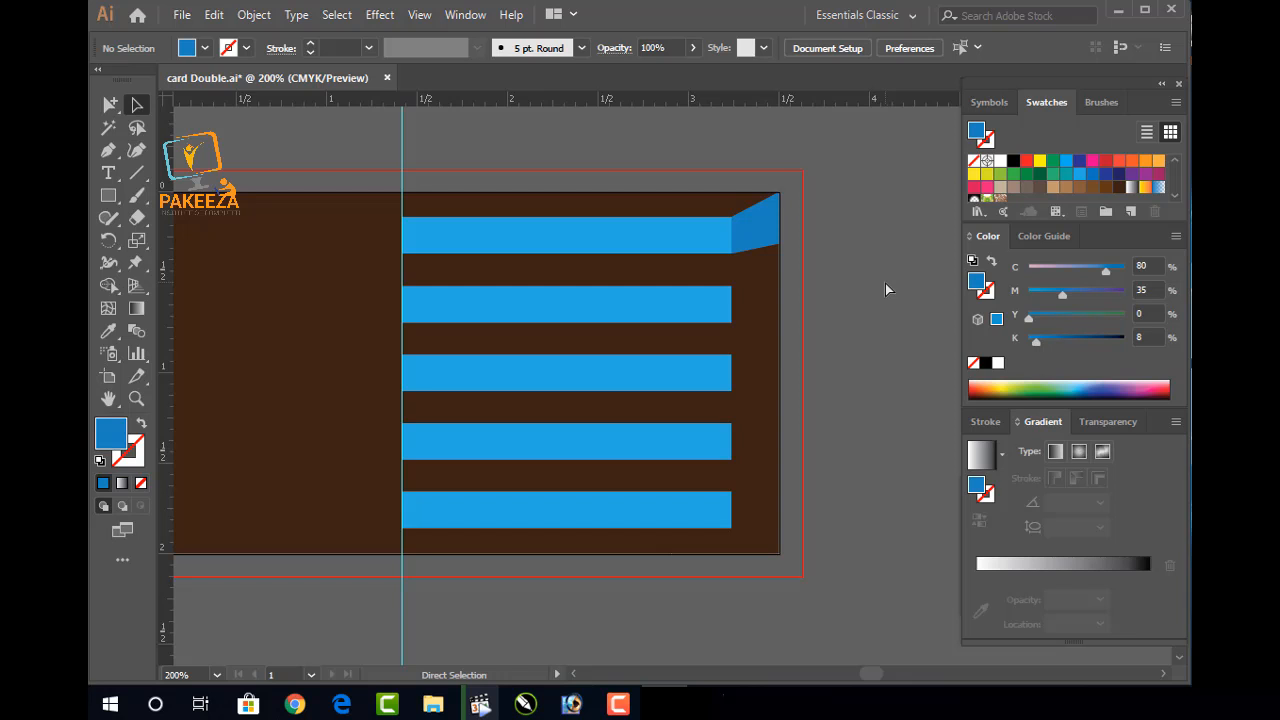
pyautogui.press('v')
pyautogui.hotkey('ctrl', 's')
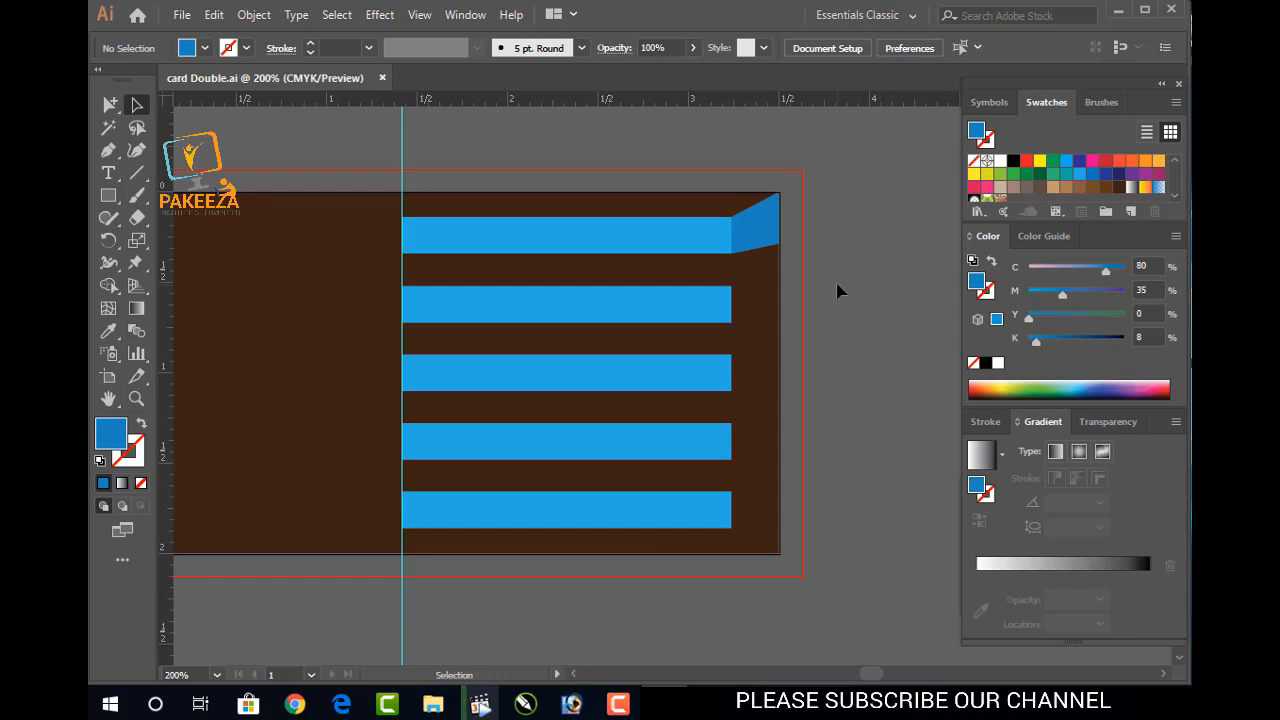
# Zoom and pan across the card's right side to inspect the folded top-right corner
pyautogui.scroll(2, 828, 288)
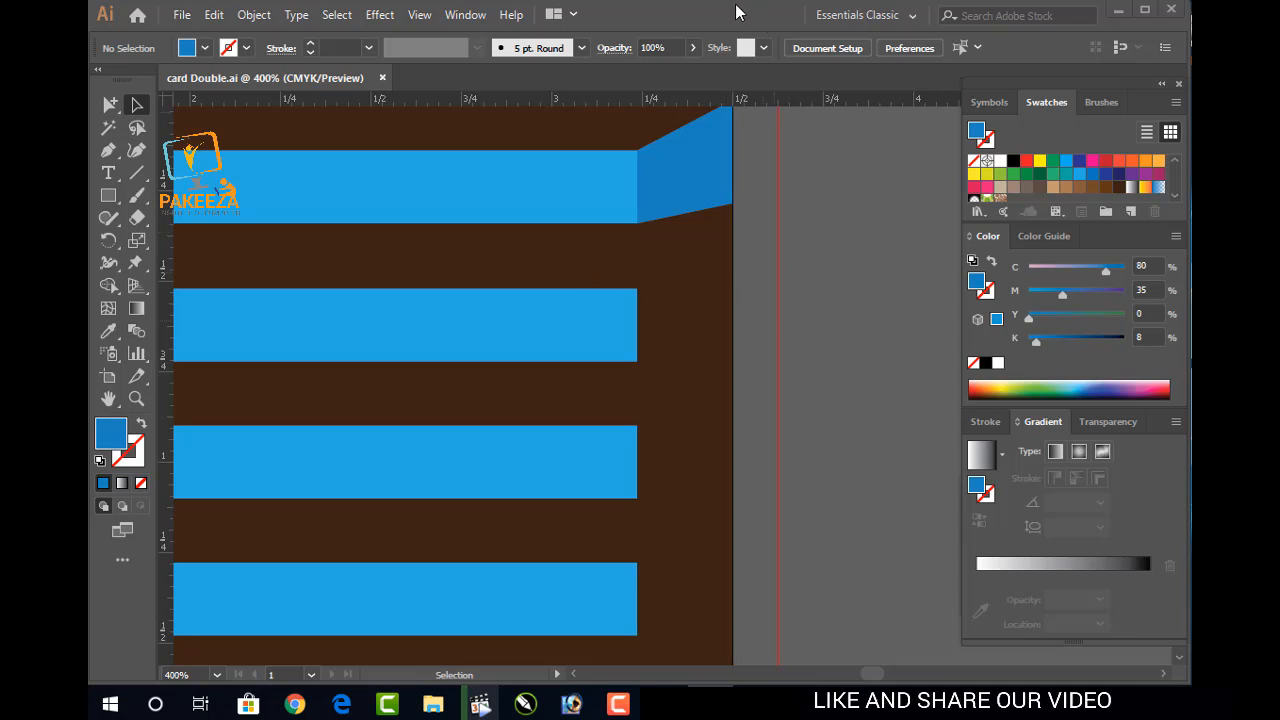
pyautogui.scroll(-4, 777, 212)
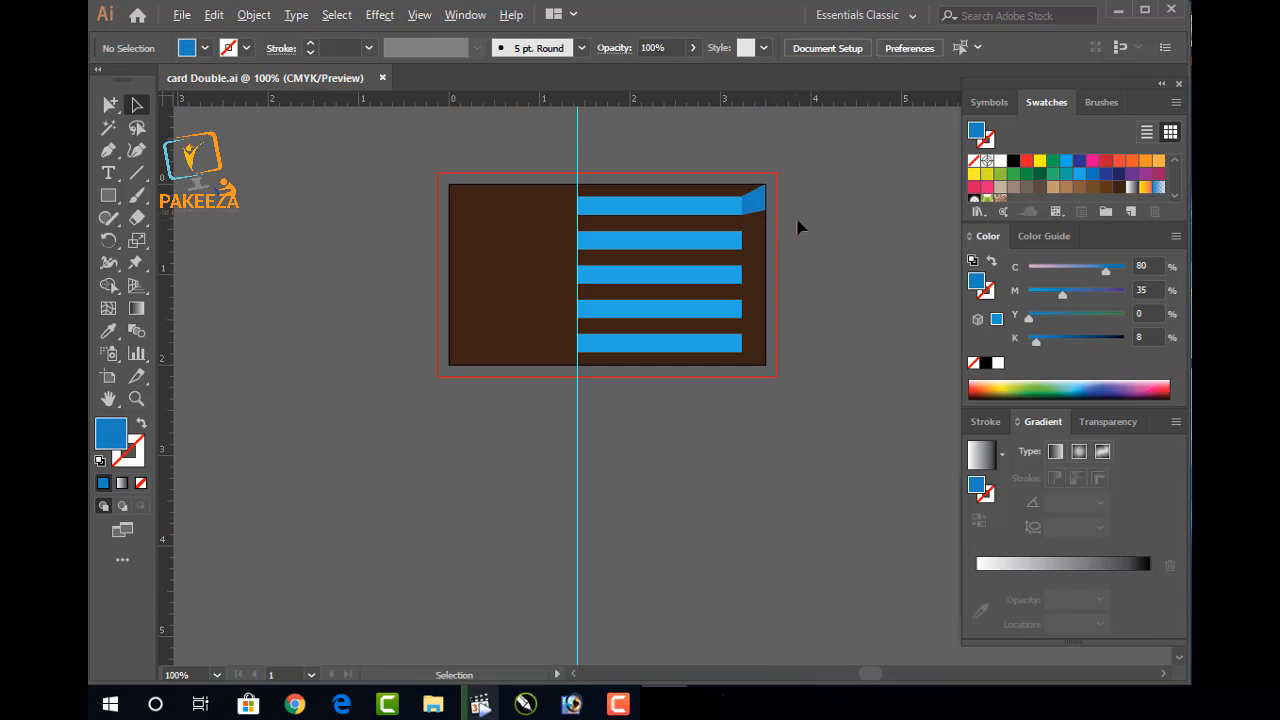
pyautogui.scroll(-1, 808, 228)
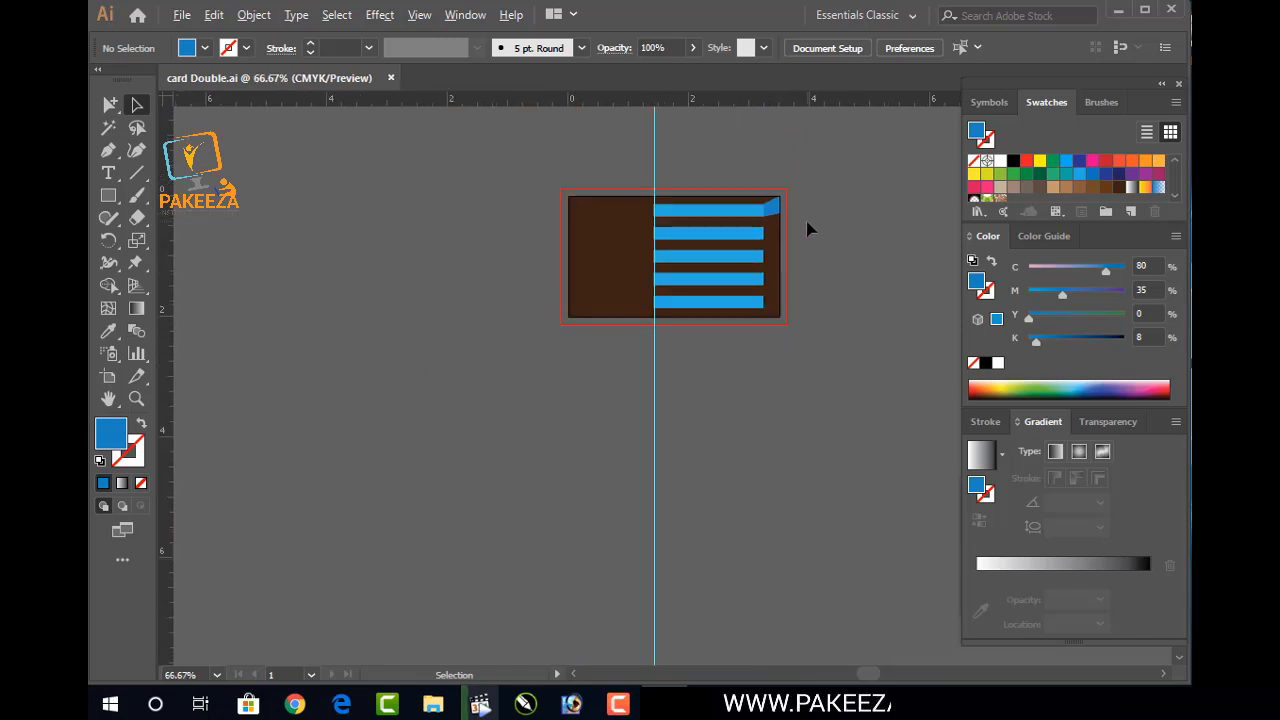
pyautogui.scroll(4, 808, 228)
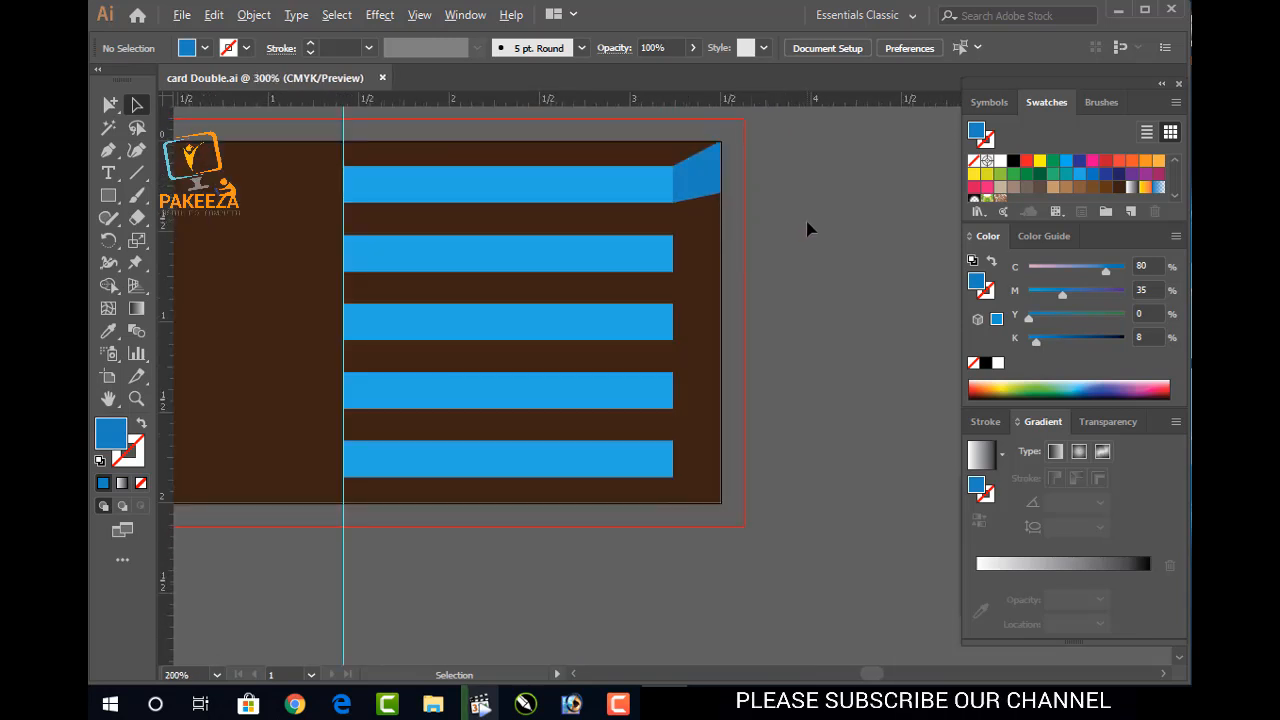
pyautogui.moveTo(557, 286); pyautogui.dragTo(749, 325)
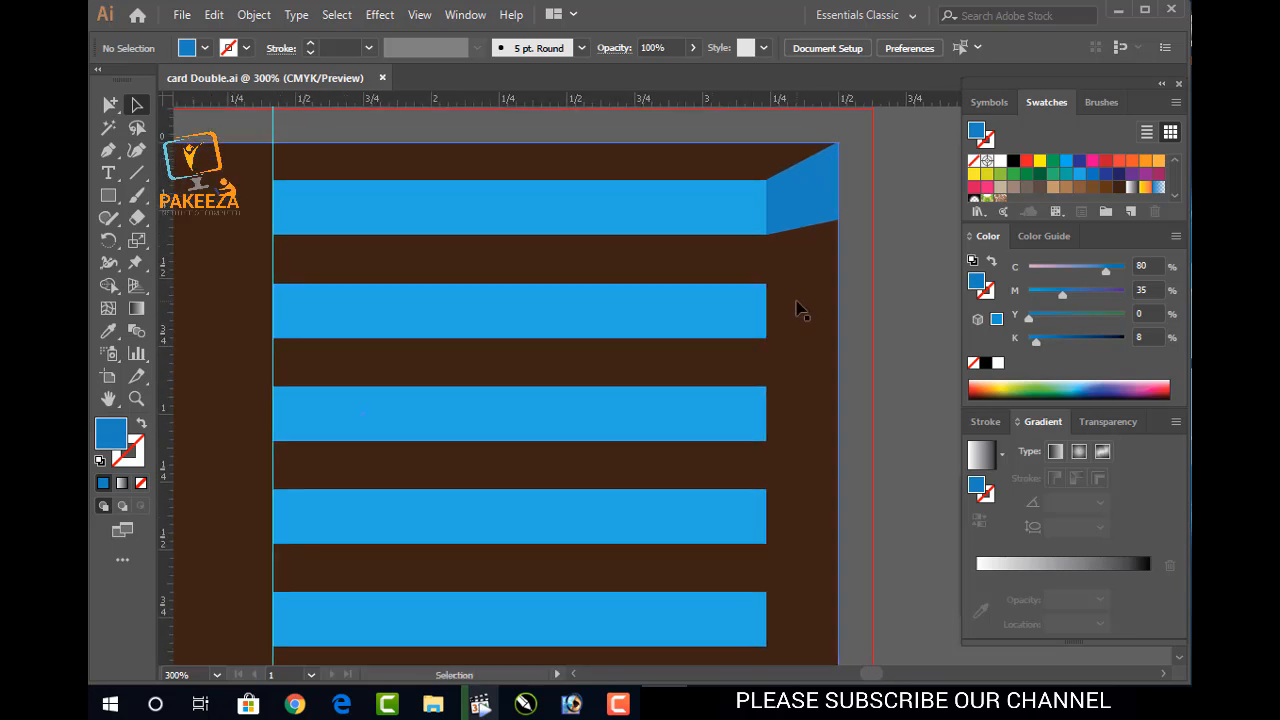
# Raise the folded corner's lower-right anchor point slightly with the Direct Selection tool
pyautogui.scroll(2, 840, 226)
pyautogui.click(840, 226)
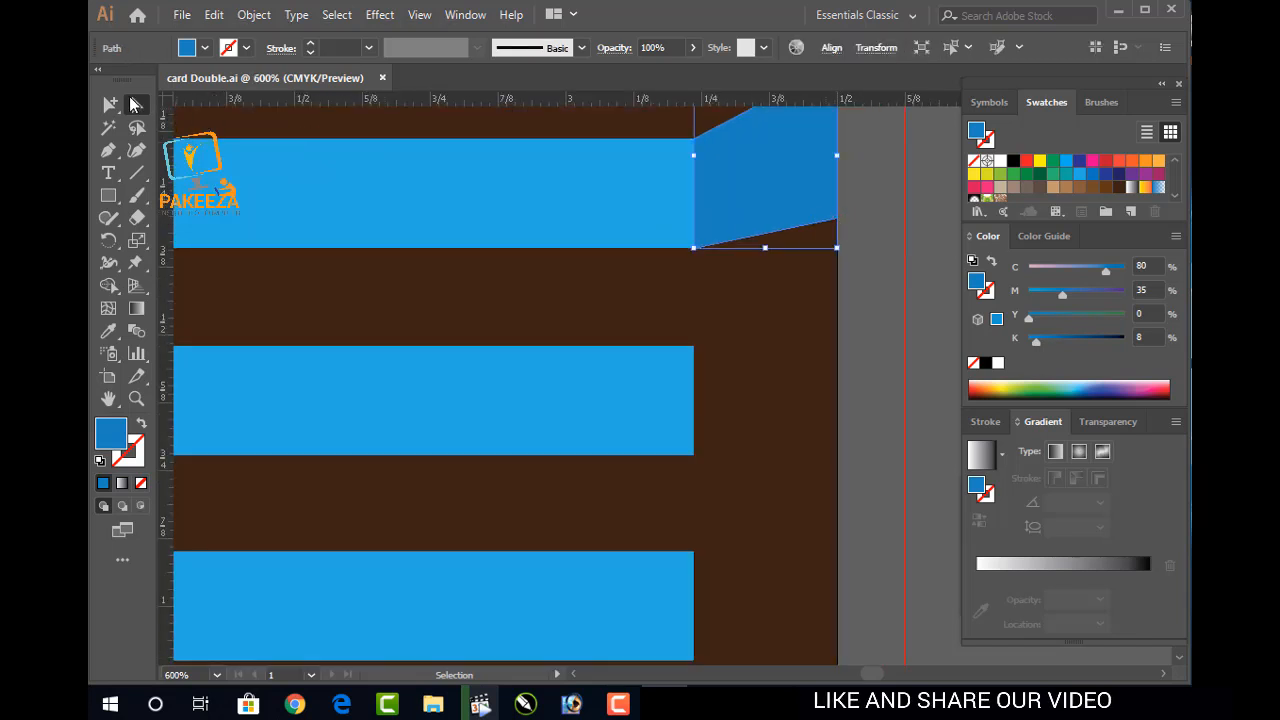
pyautogui.click(187, 127)
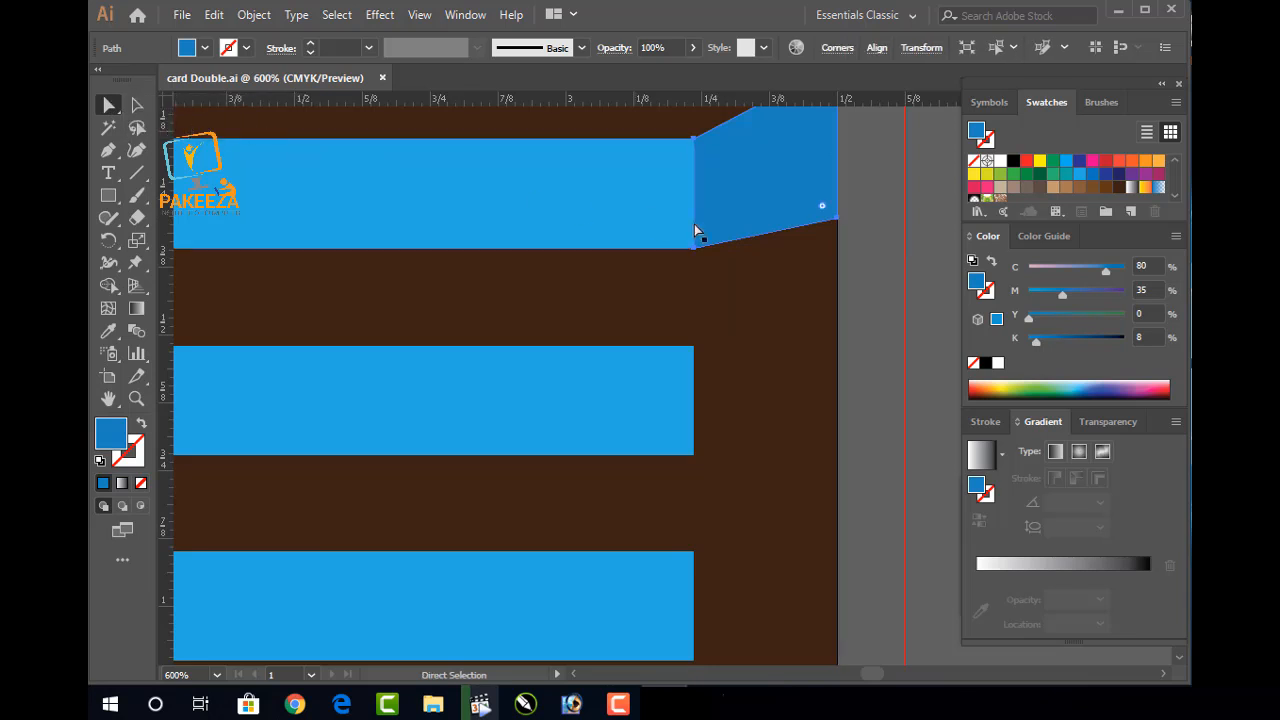
pyautogui.click(840, 222)
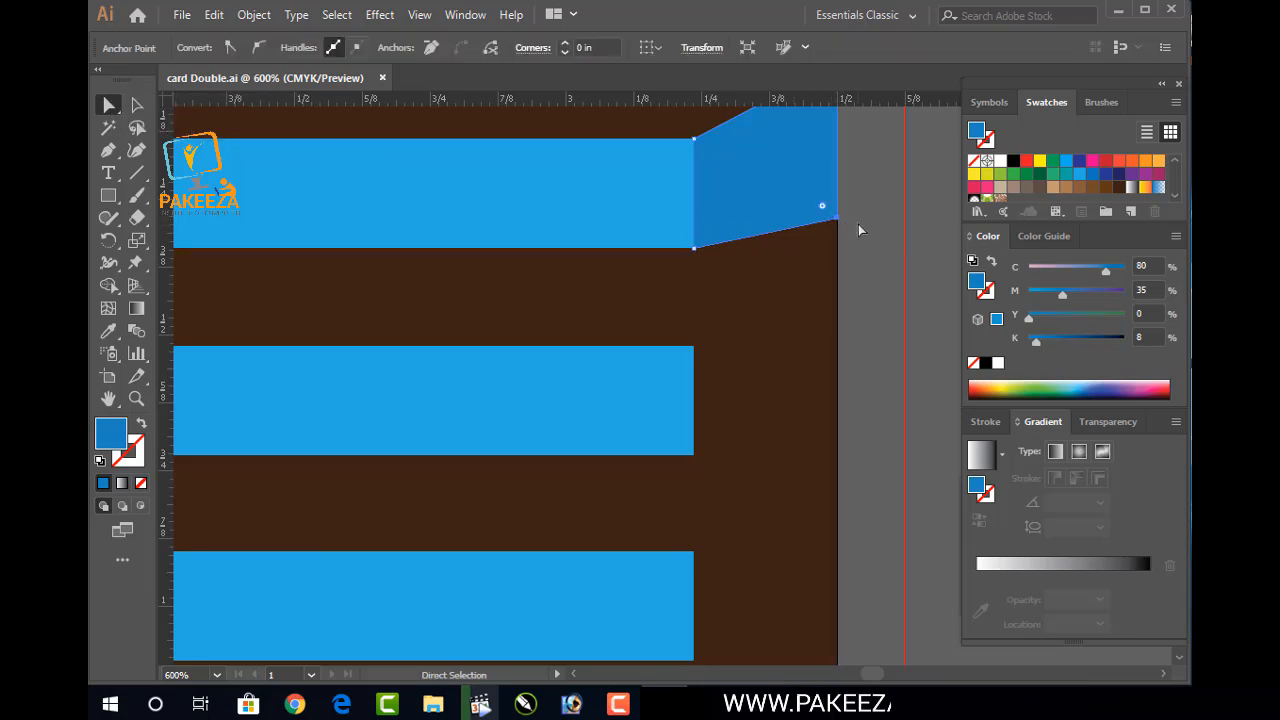
pyautogui.press('Up')
pyautogui.press('Up')
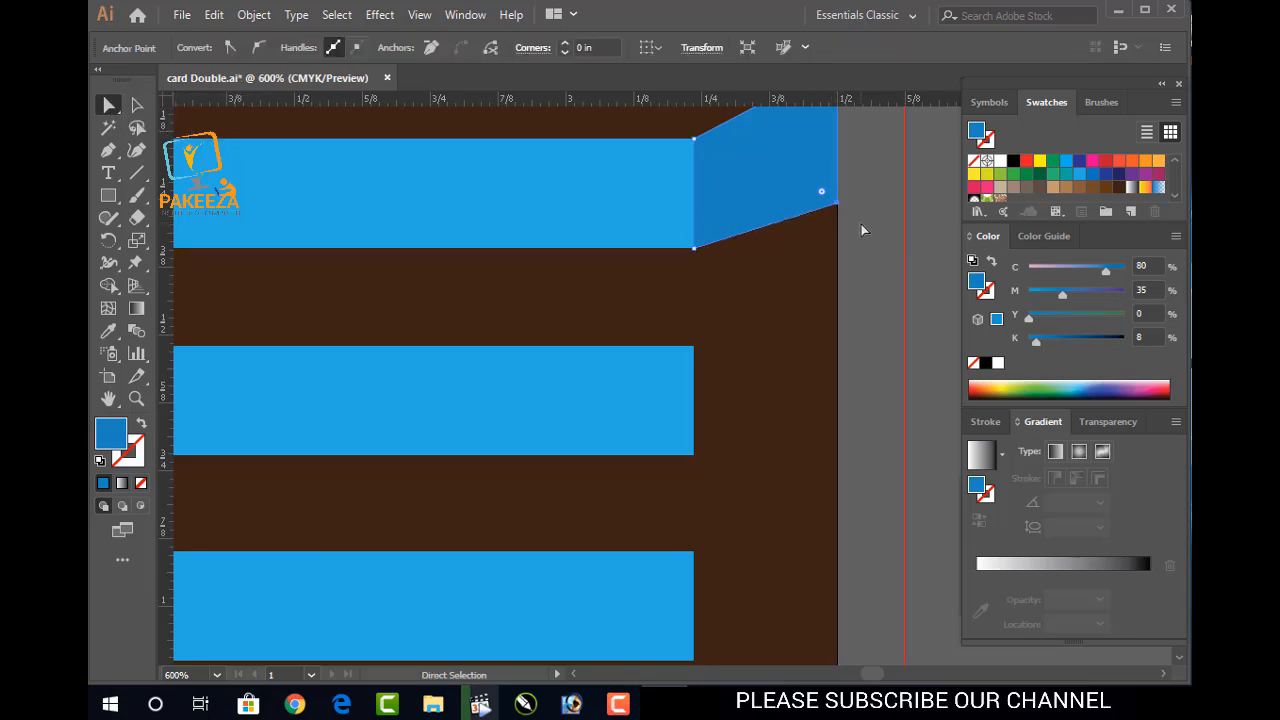
# Zoom out, deselect, return to the Selection tool and save card Double.ai
pyautogui.hotkey('ctrl', '-')
pyautogui.hotkey('ctrl', '-')
pyautogui.hotkey('ctrl', '-')
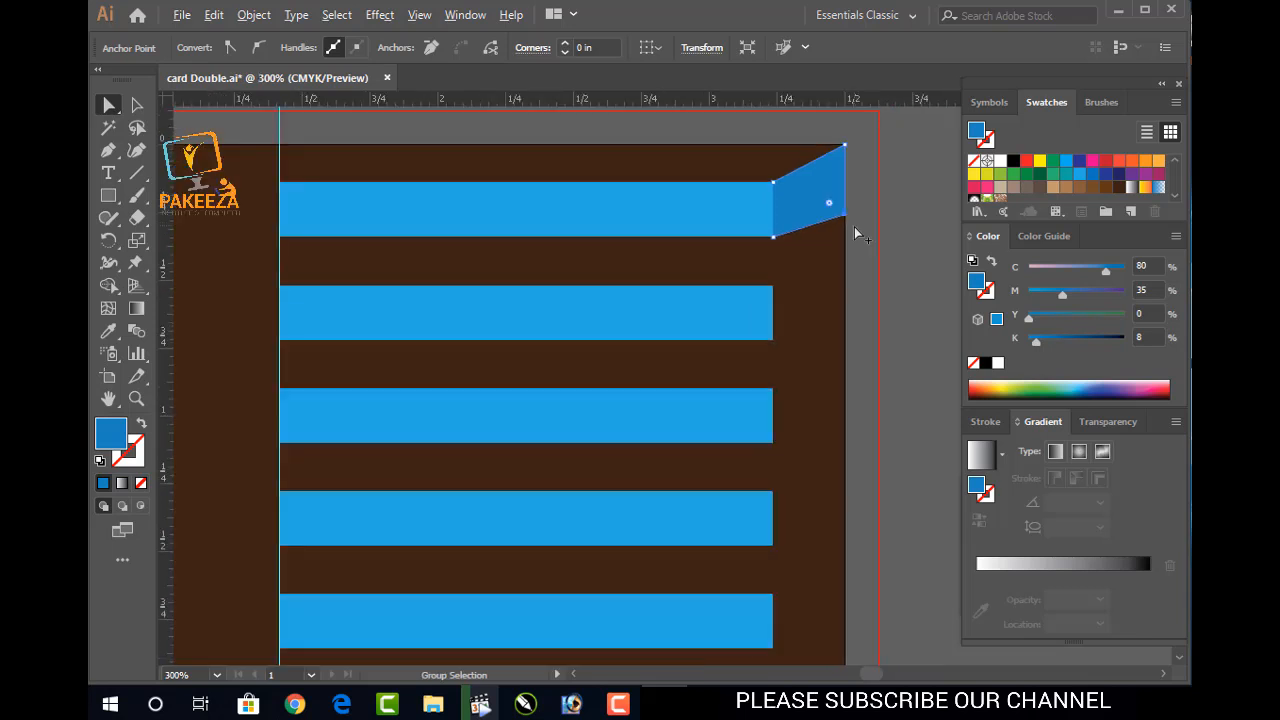
pyautogui.click(896, 245)
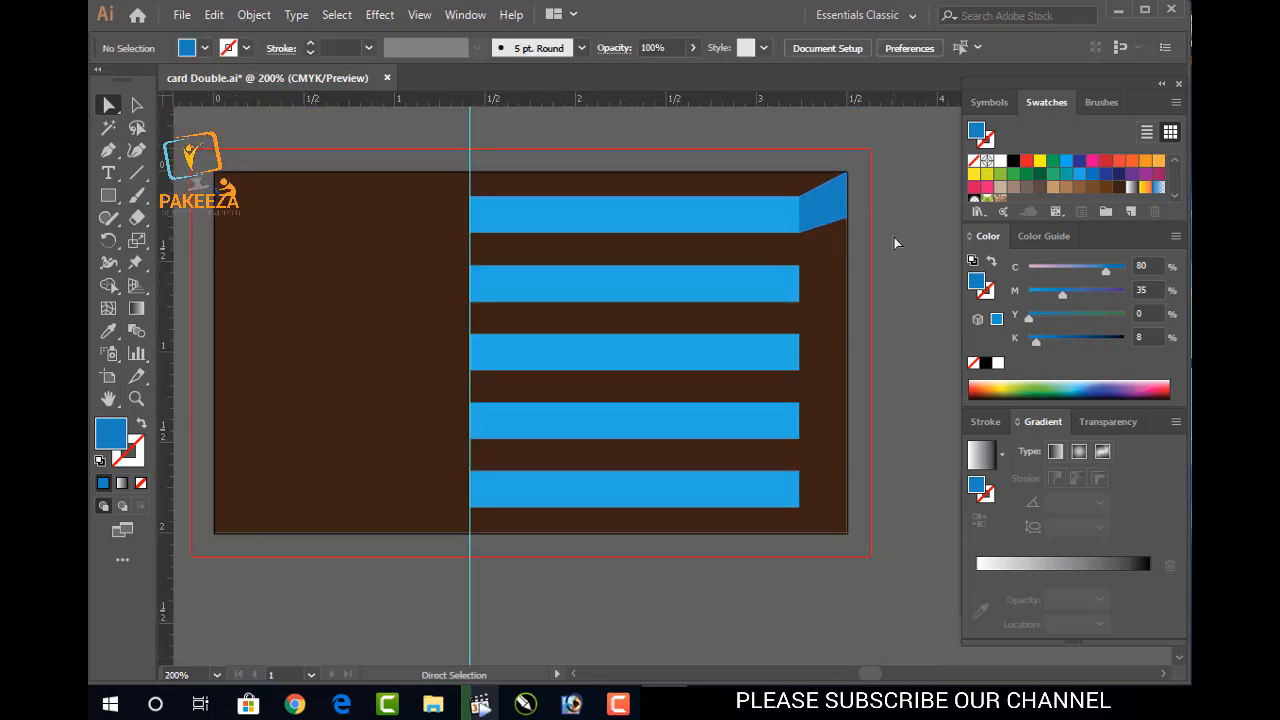
pyautogui.press('v')
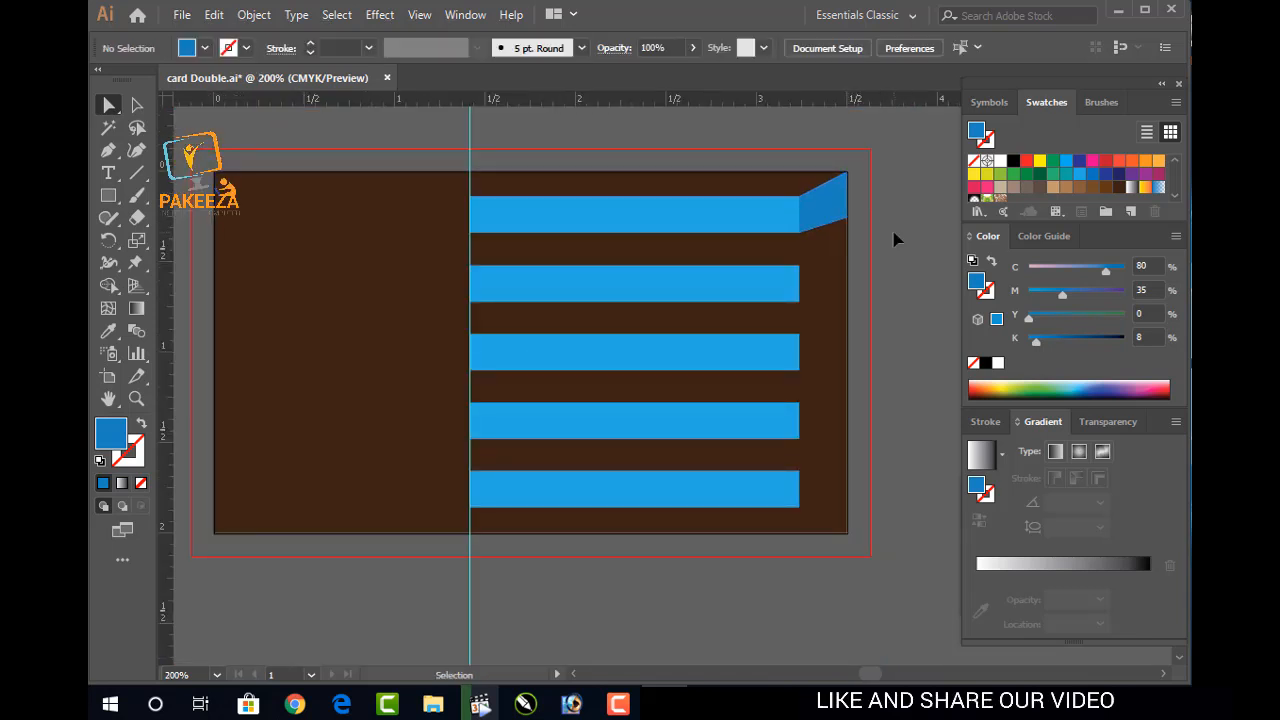
pyautogui.hotkey('ctrl', 's')
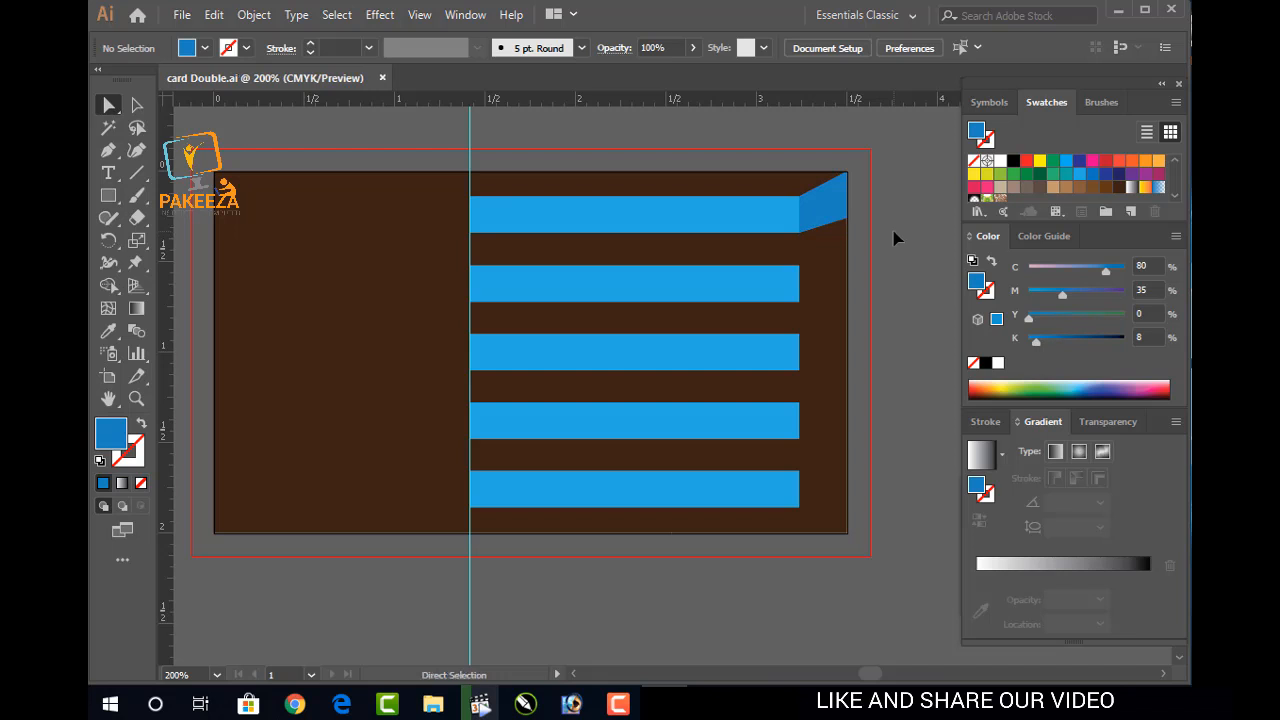
pyautogui.scroll(-3, 896, 238)
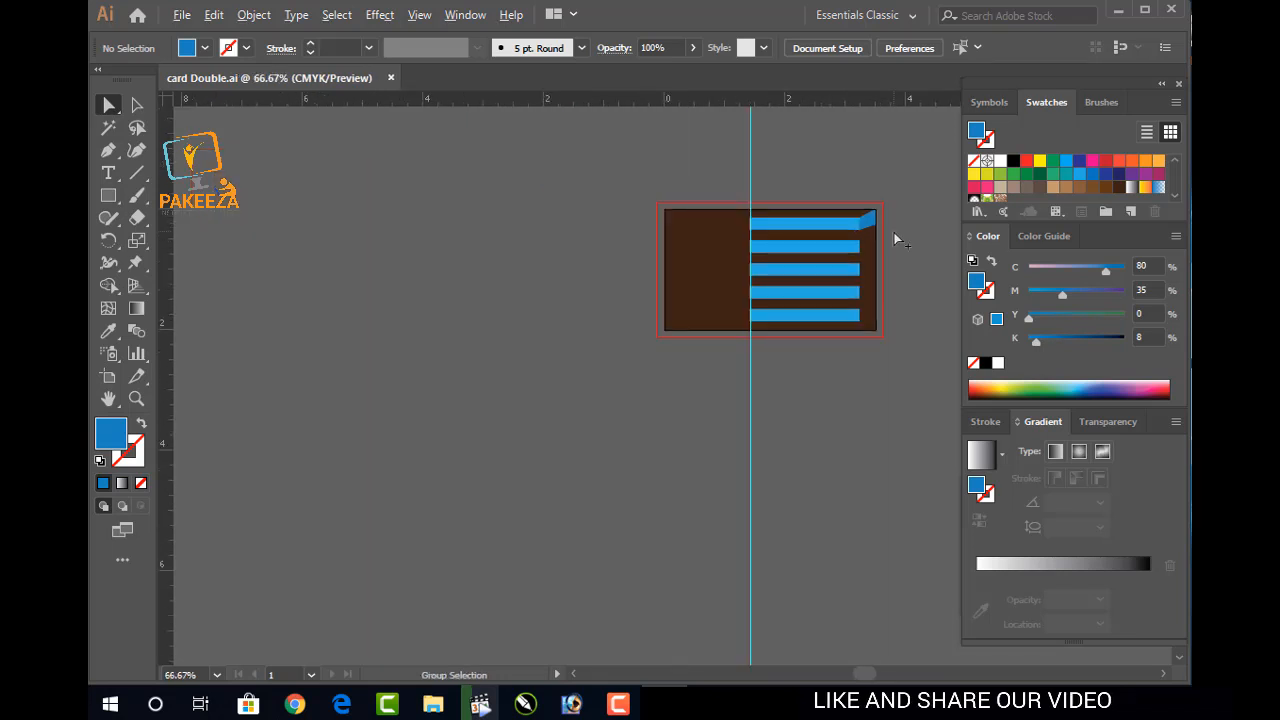
pyautogui.scroll(4, 894, 232)
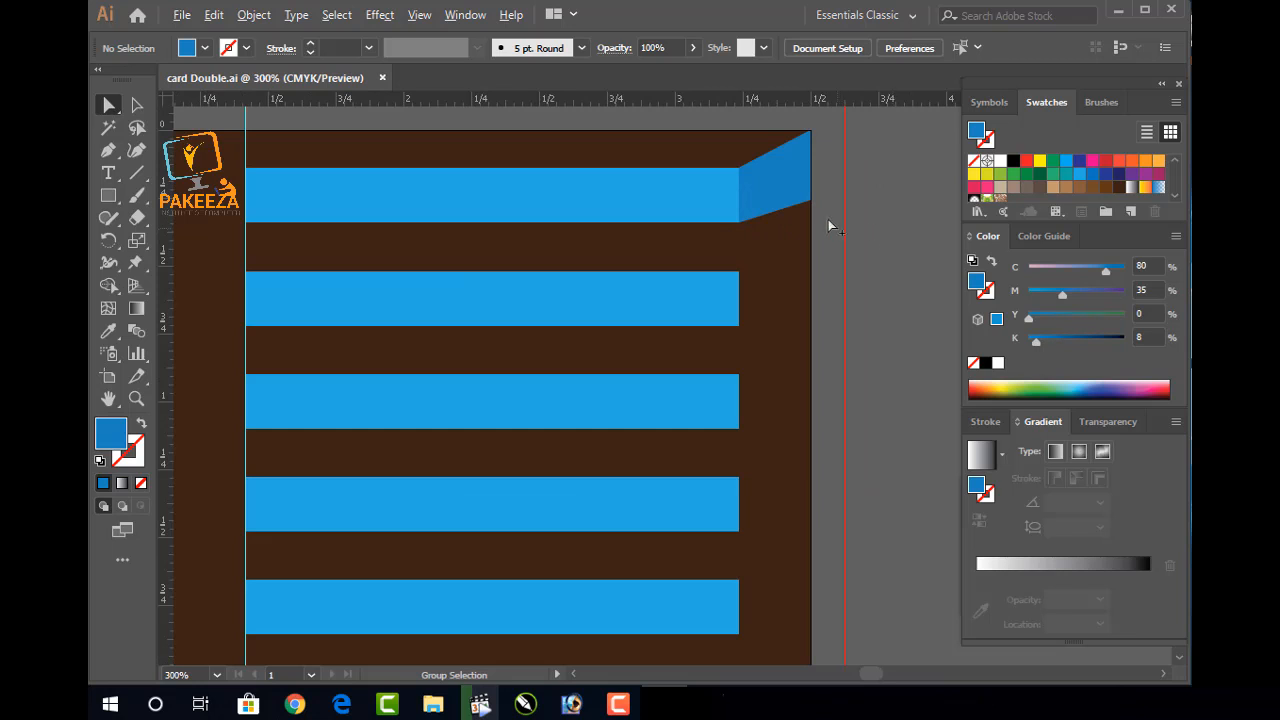
pyautogui.scroll(1, 839, 230)
pyautogui.moveTo(809, 183); pyautogui.dragTo(784, 297)
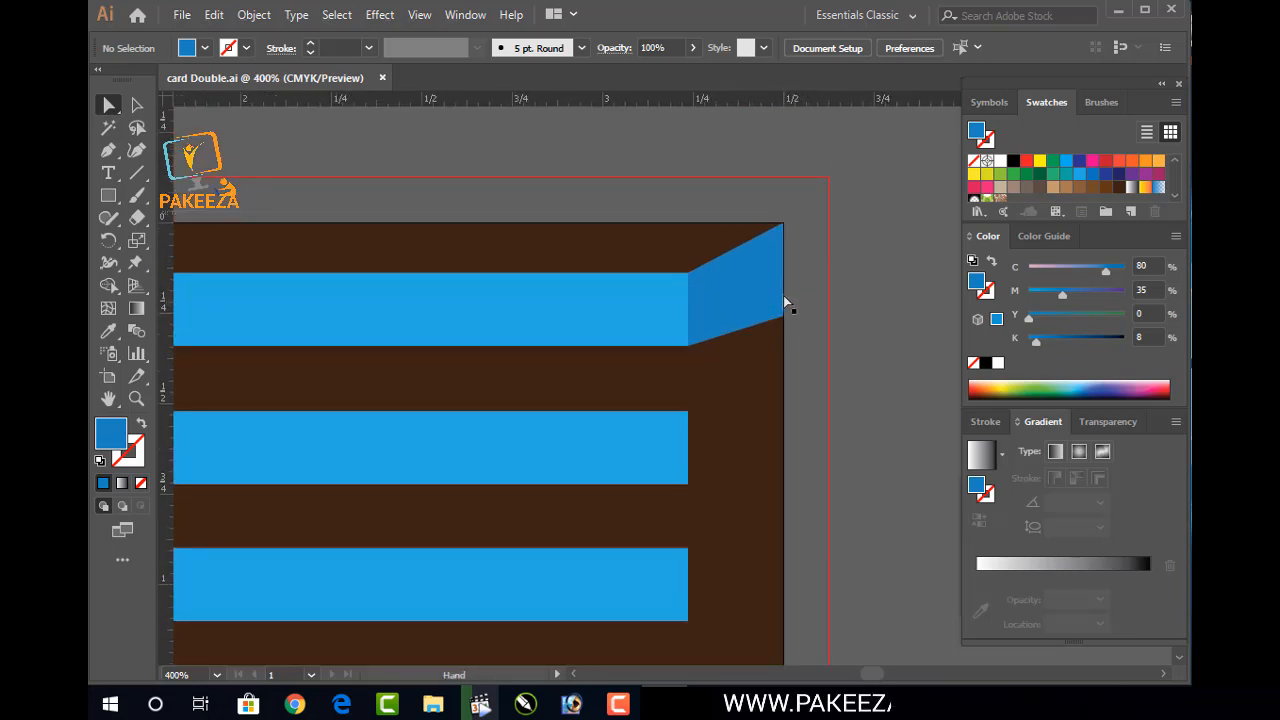
pyautogui.click(784, 447)
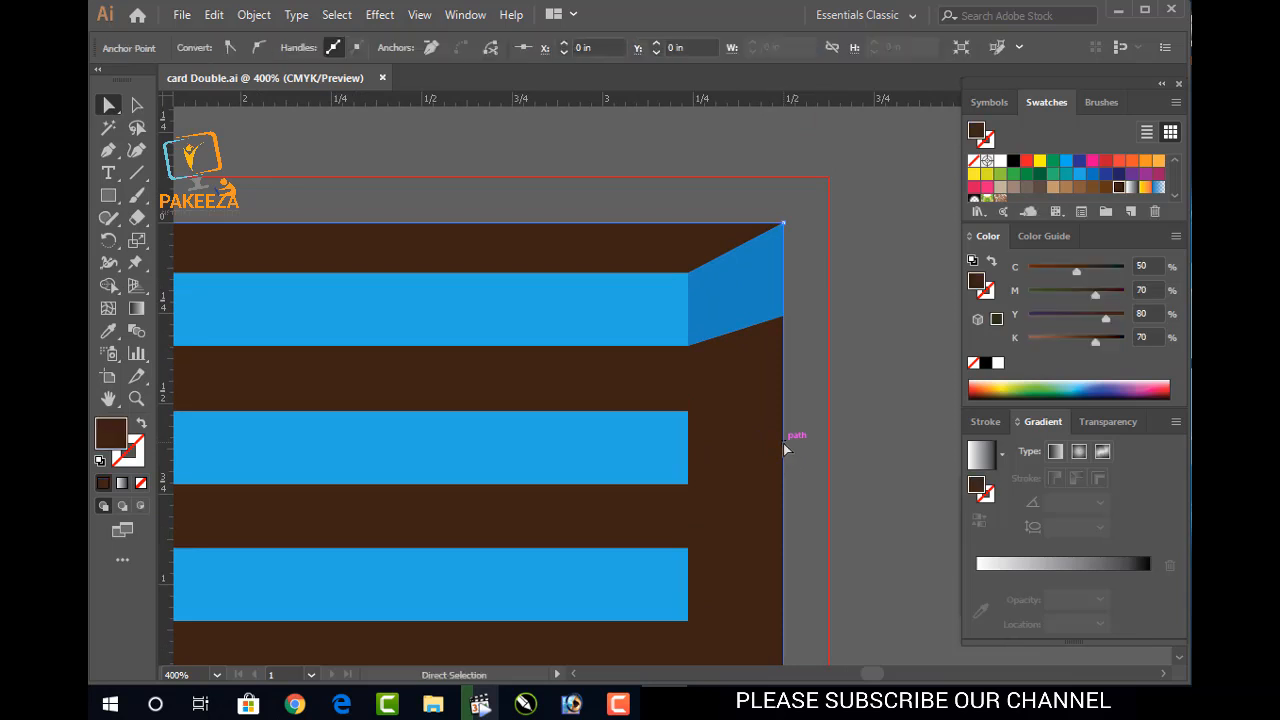
pyautogui.click(125, 459)
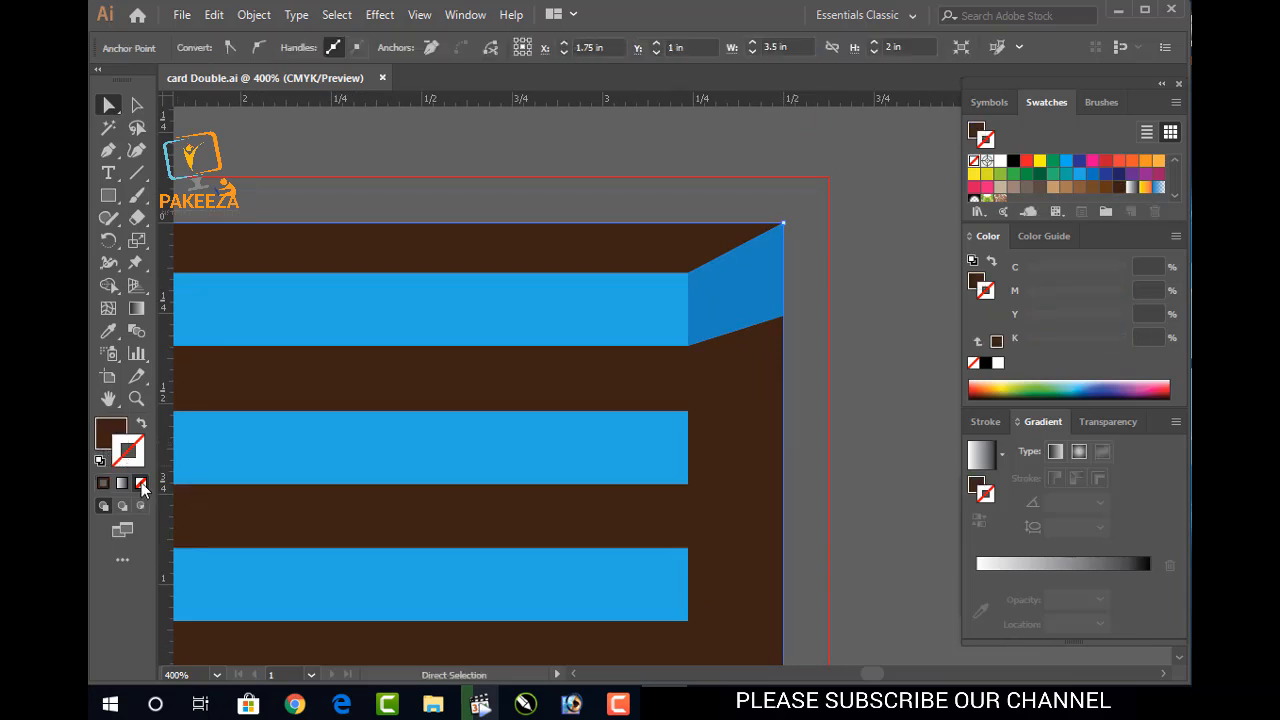
pyautogui.click(836, 444)
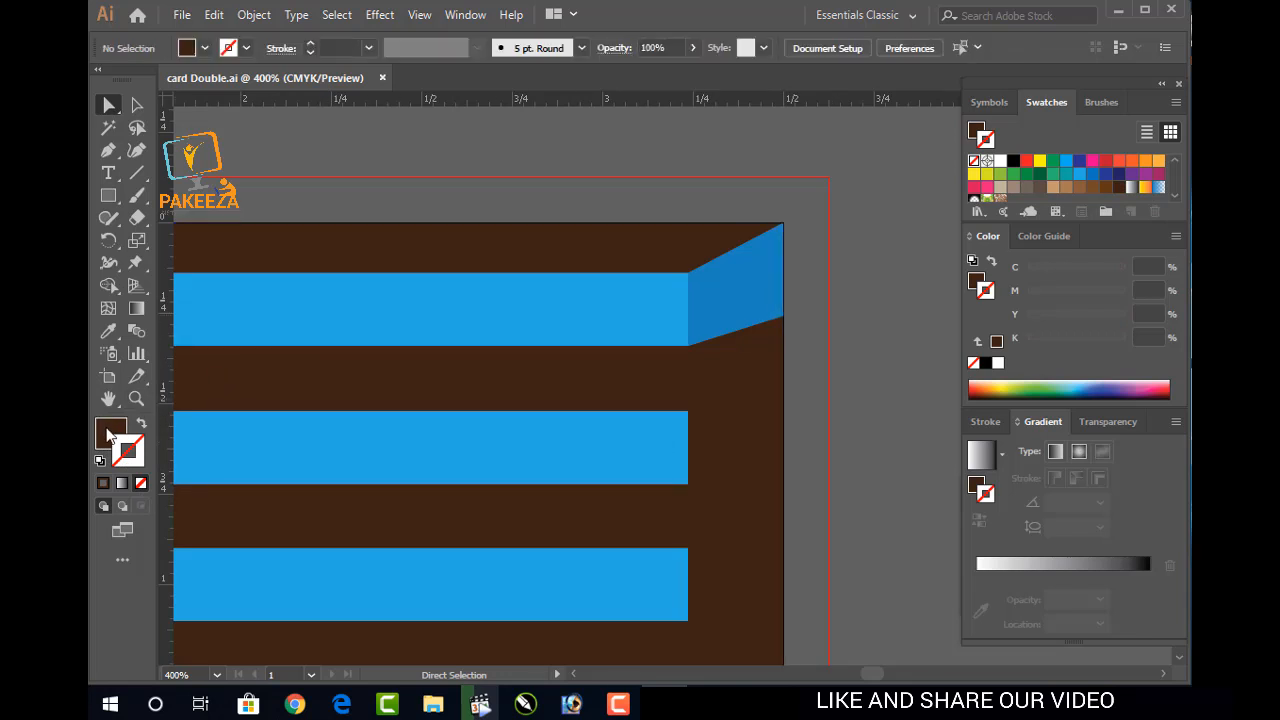
pyautogui.click(110, 432)
pyautogui.click(138, 106)
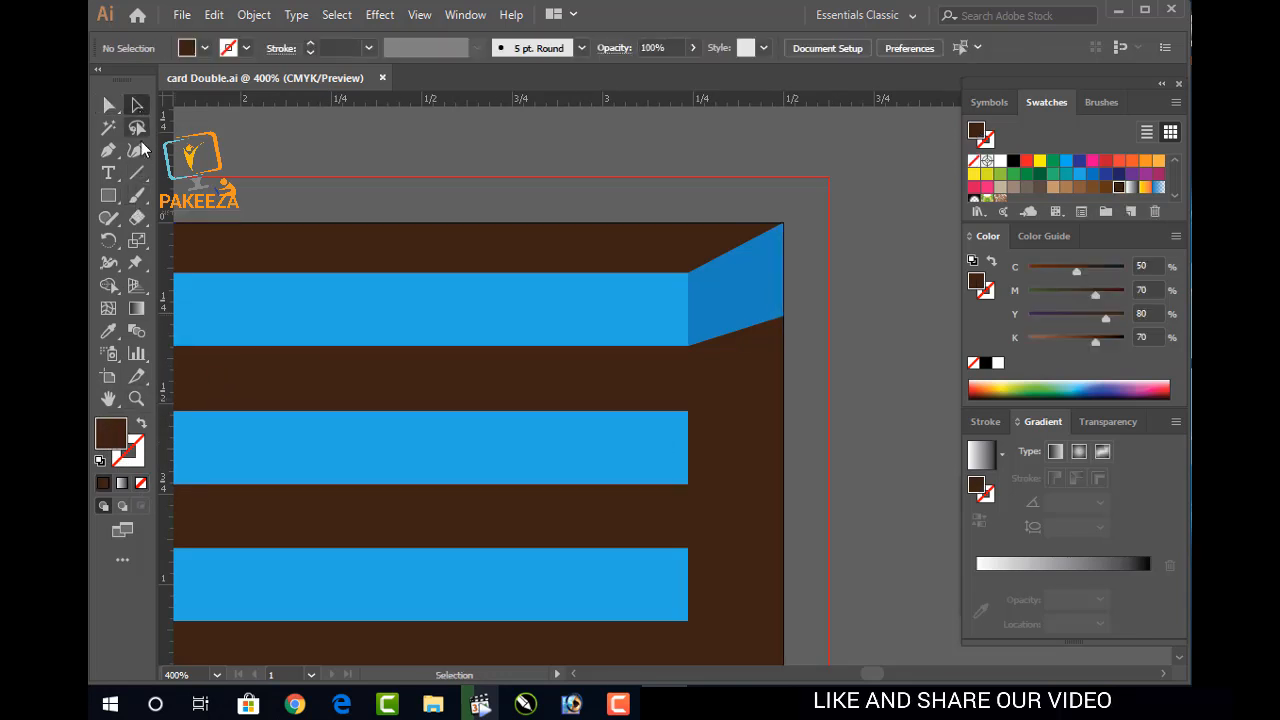
pyautogui.click(785, 399)
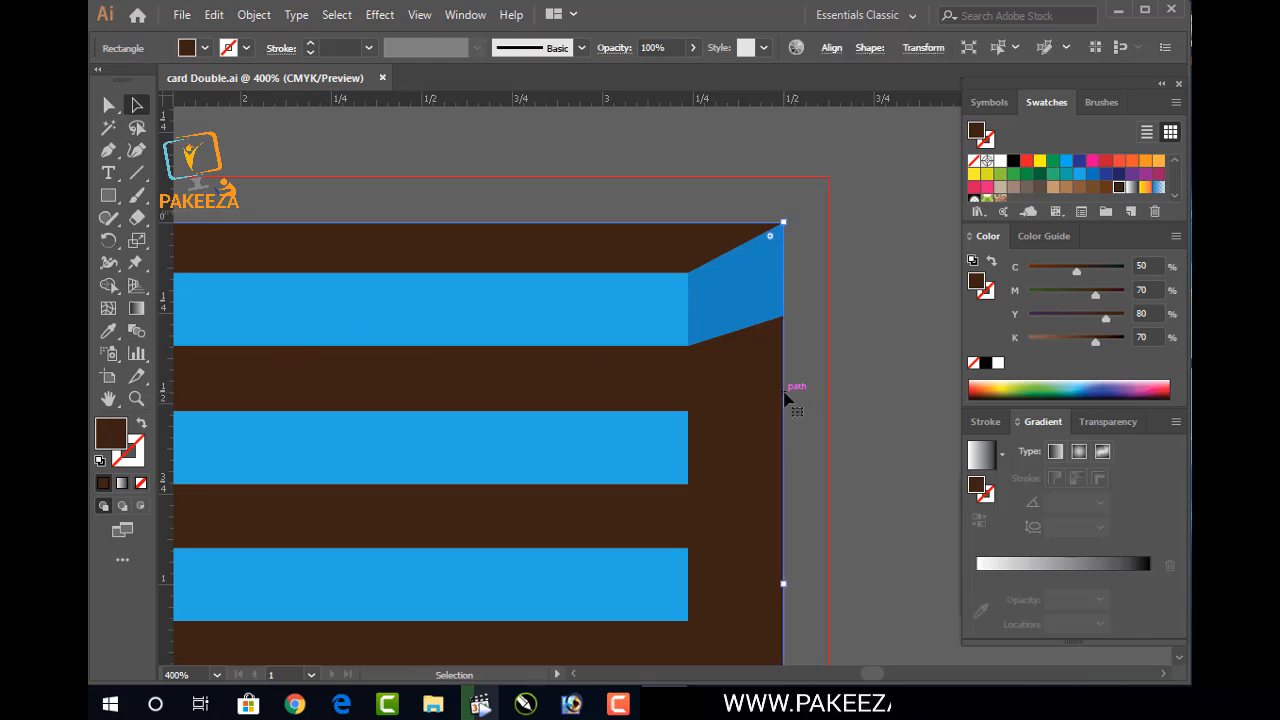
pyautogui.click(872, 364)
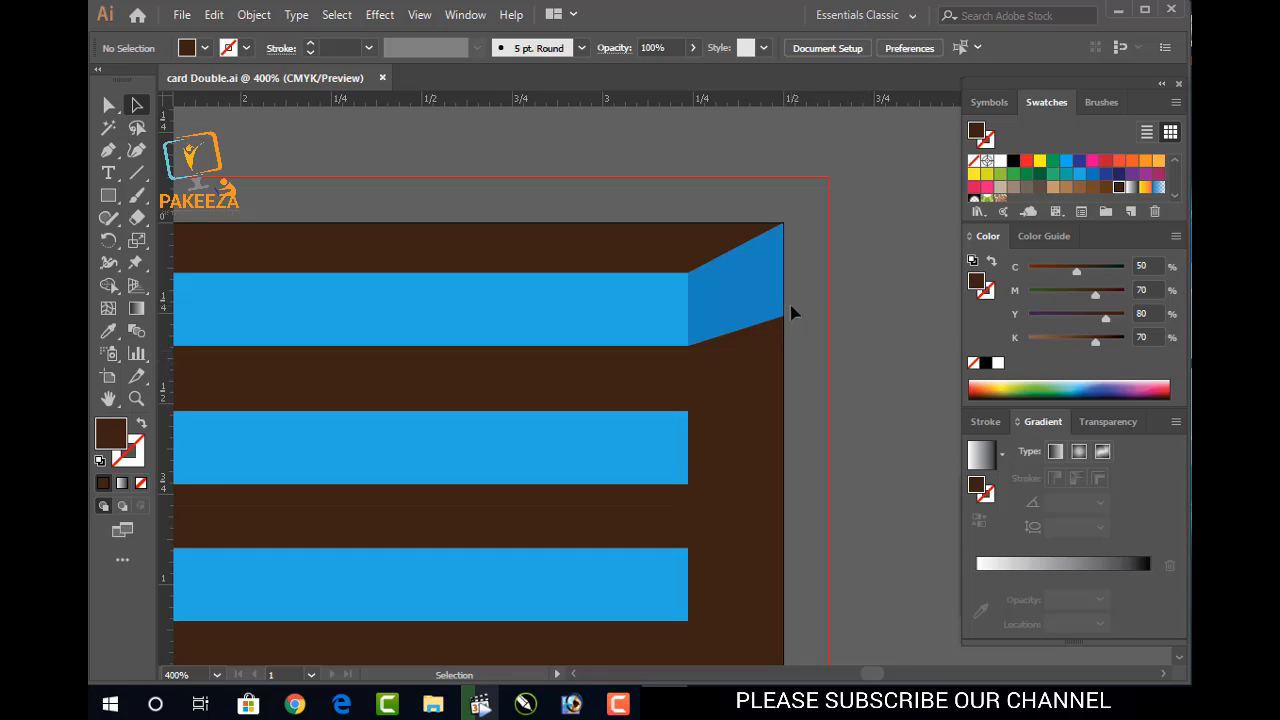
# Zoom in, centre the view on the darker blue fold, and select the parallelogram
pyautogui.scroll(3, 790, 311)
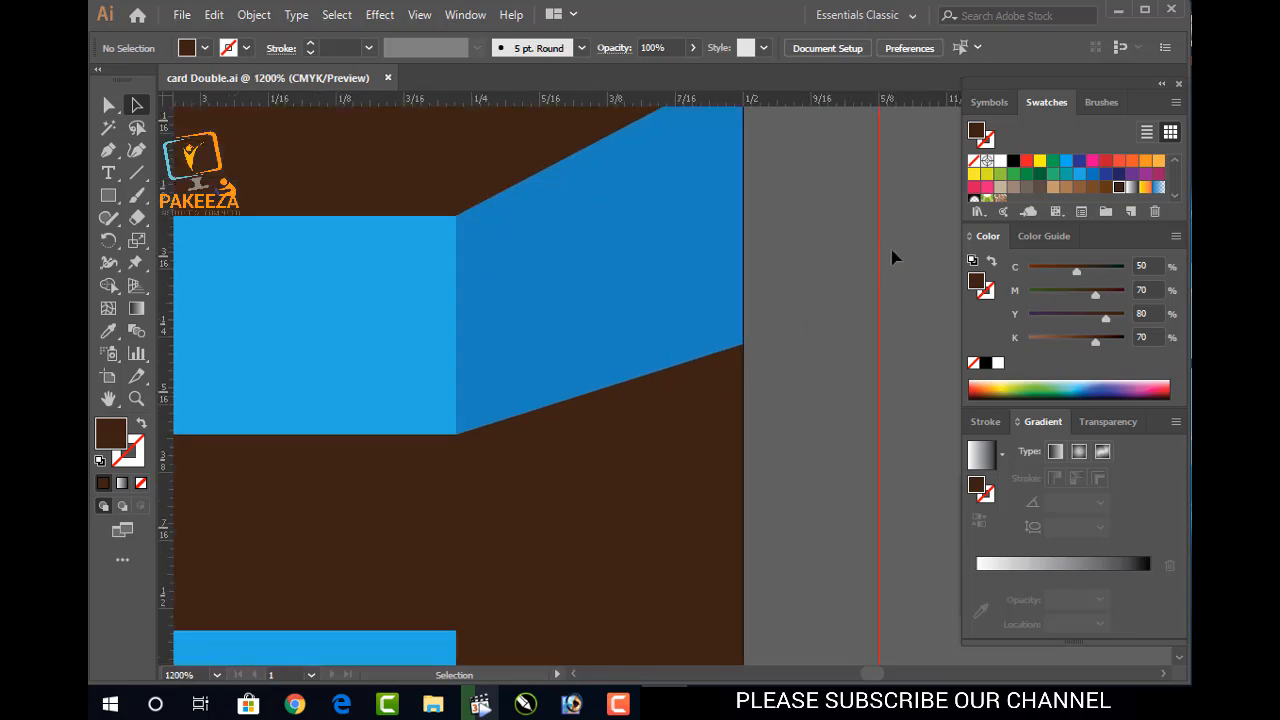
pyautogui.moveTo(743, 223); pyautogui.dragTo(718, 339)
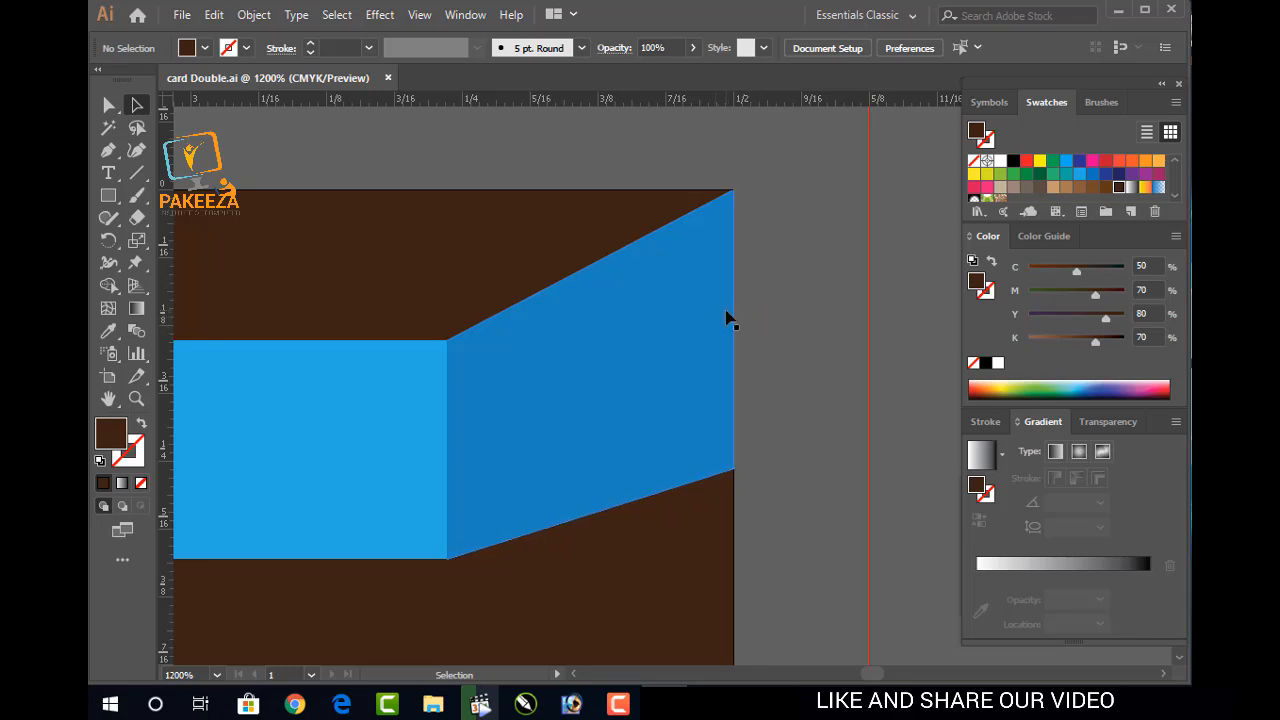
pyautogui.click(730, 320)
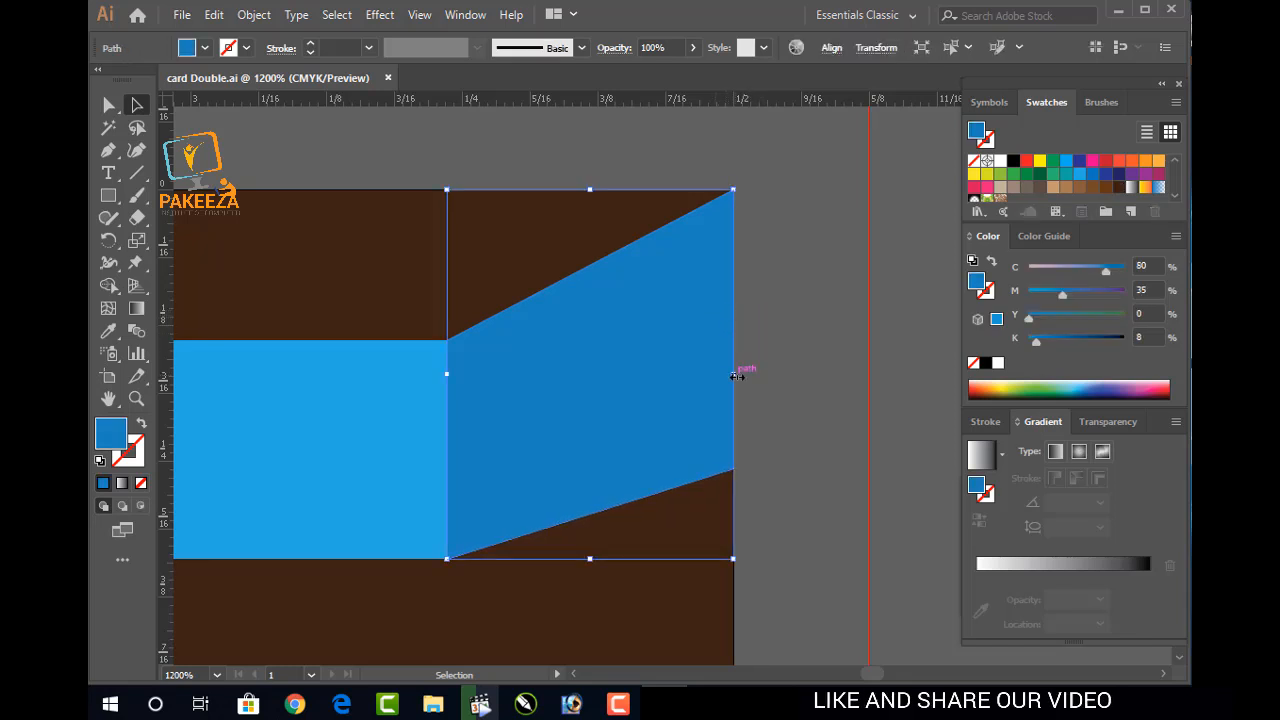
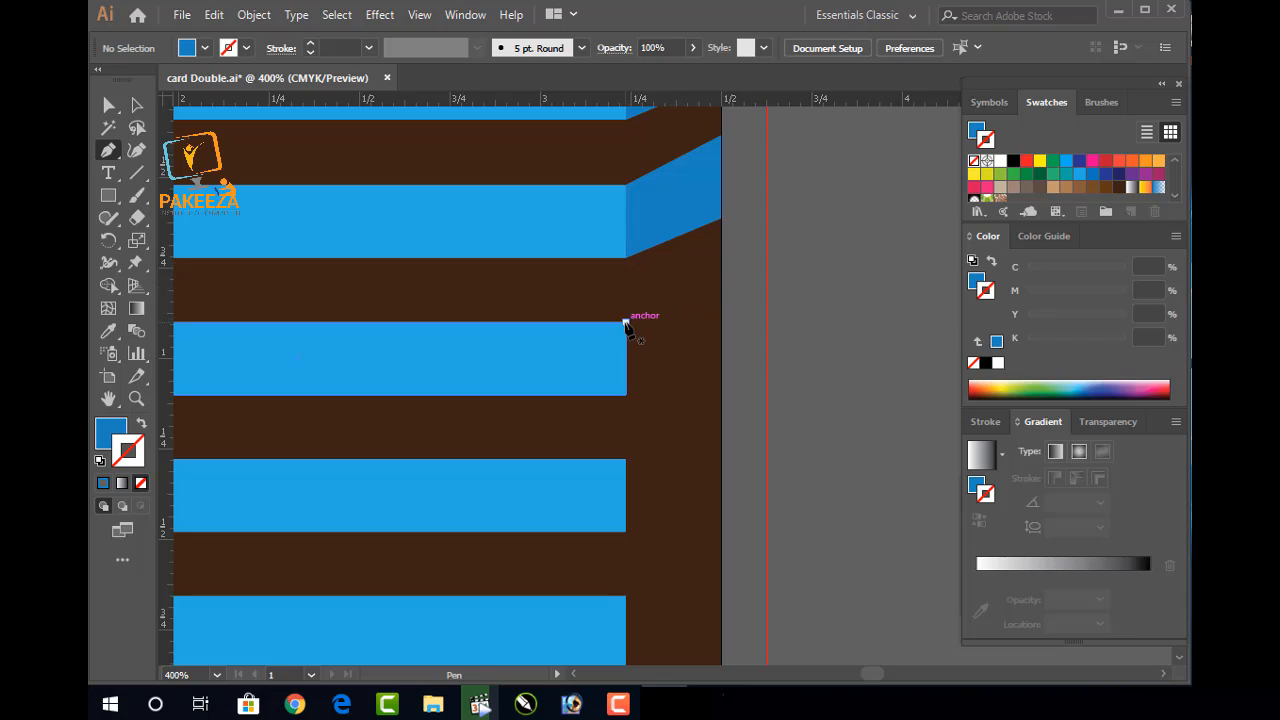
# Draw a blue fold quadrilateral from the third stripe's end to the card's right edge
pyautogui.click(721, 298)
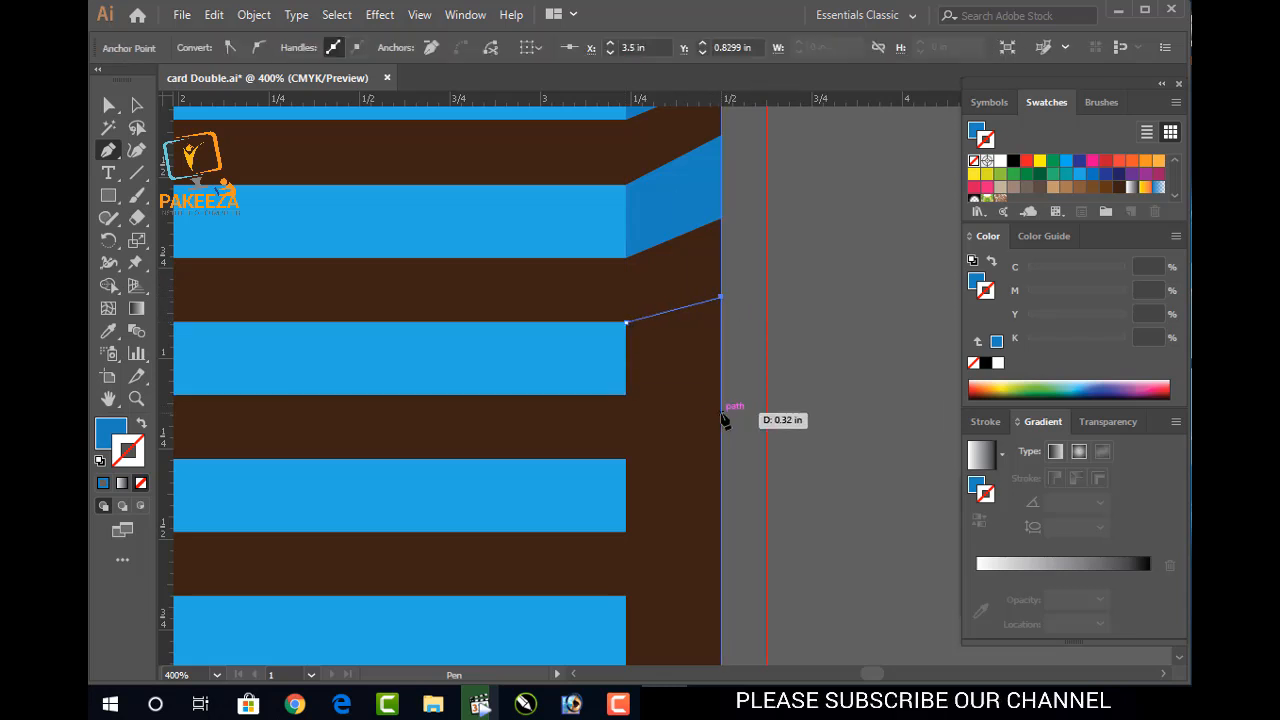
pyautogui.click(721, 411)
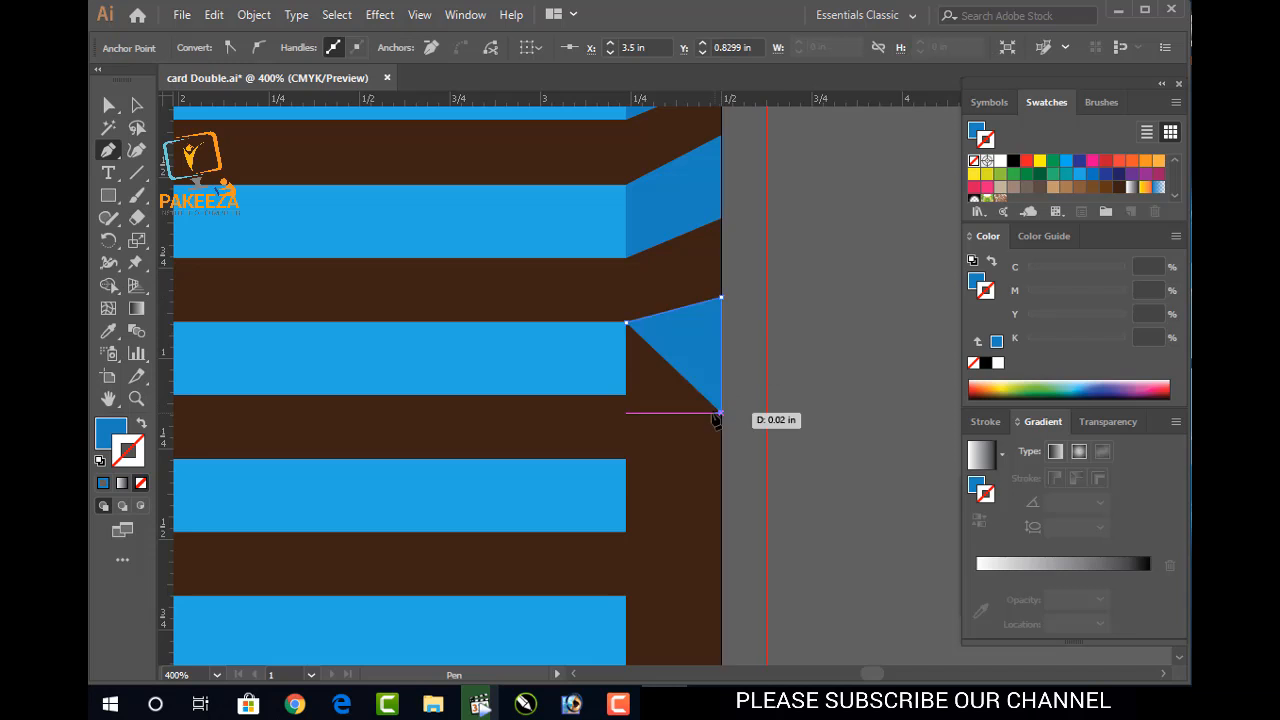
pyautogui.click(626, 395)
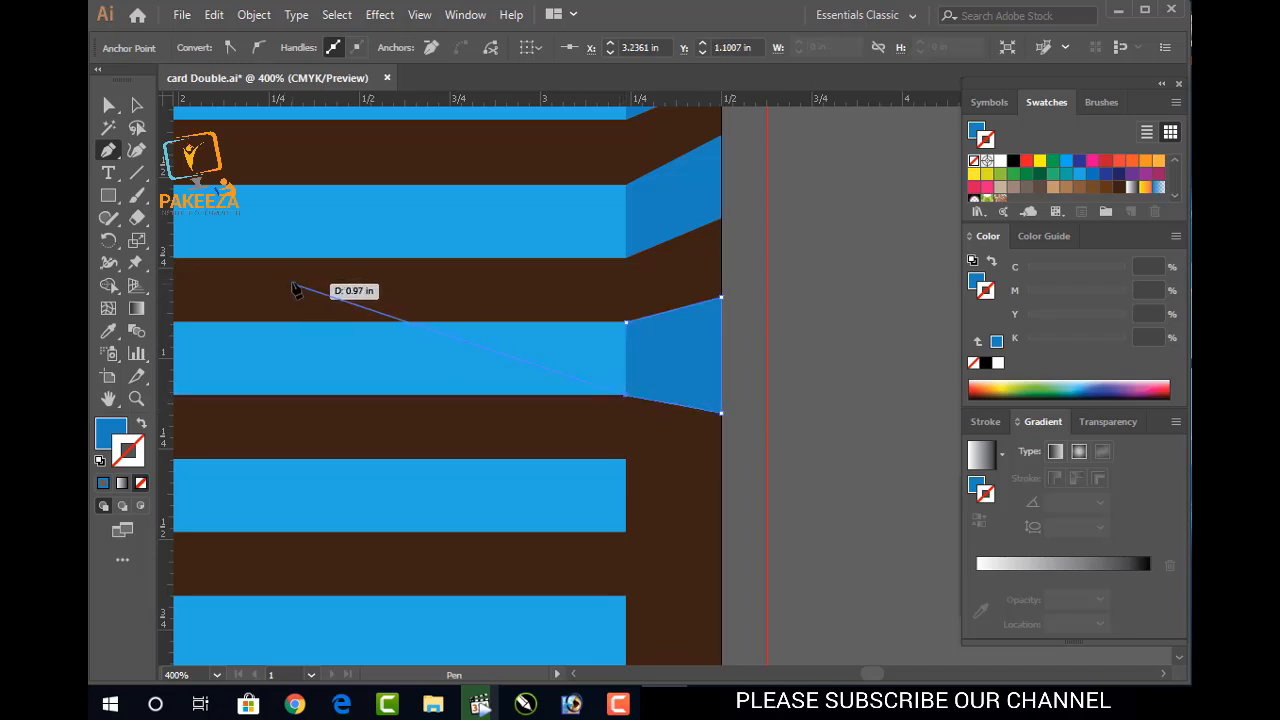
pyautogui.press('Escape')
# Deselect the new fold and save card Double.ai
pyautogui.click(137, 105)
pyautogui.keyDown('ctrl'); pyautogui.click(819, 350); pyautogui.keyUp('ctrl')
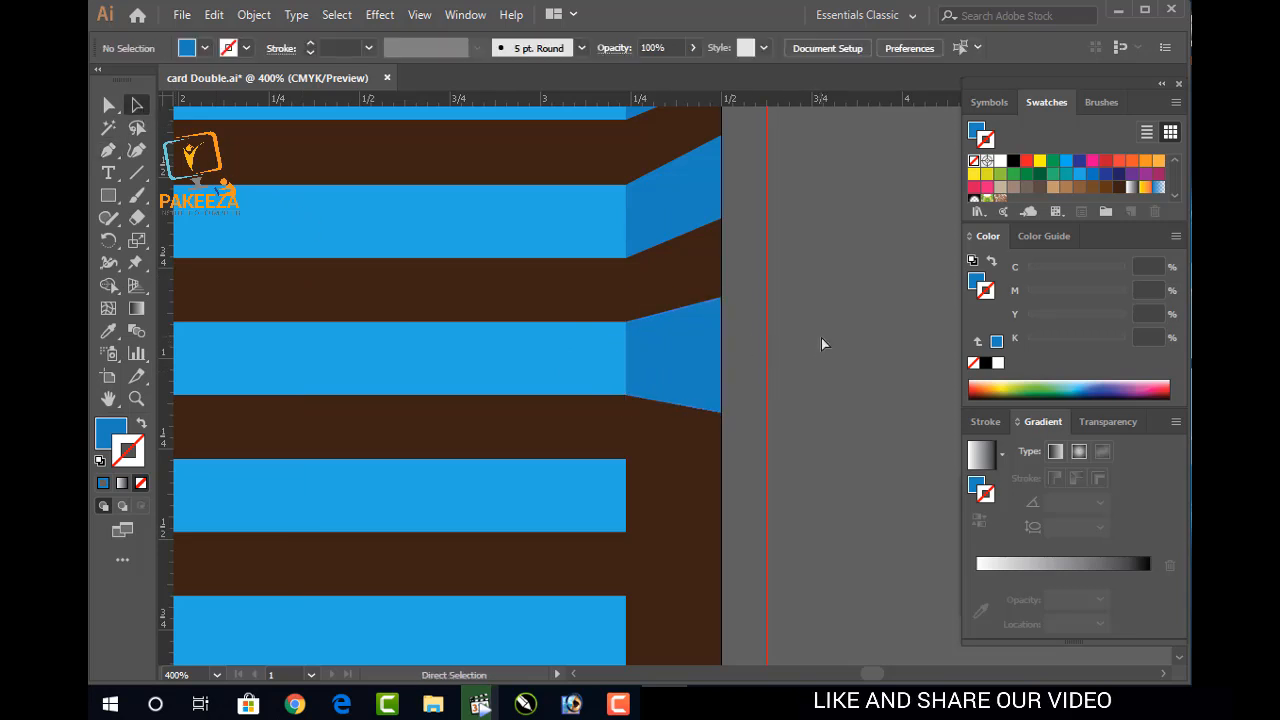
pyautogui.hotkey('ctrl', 's')
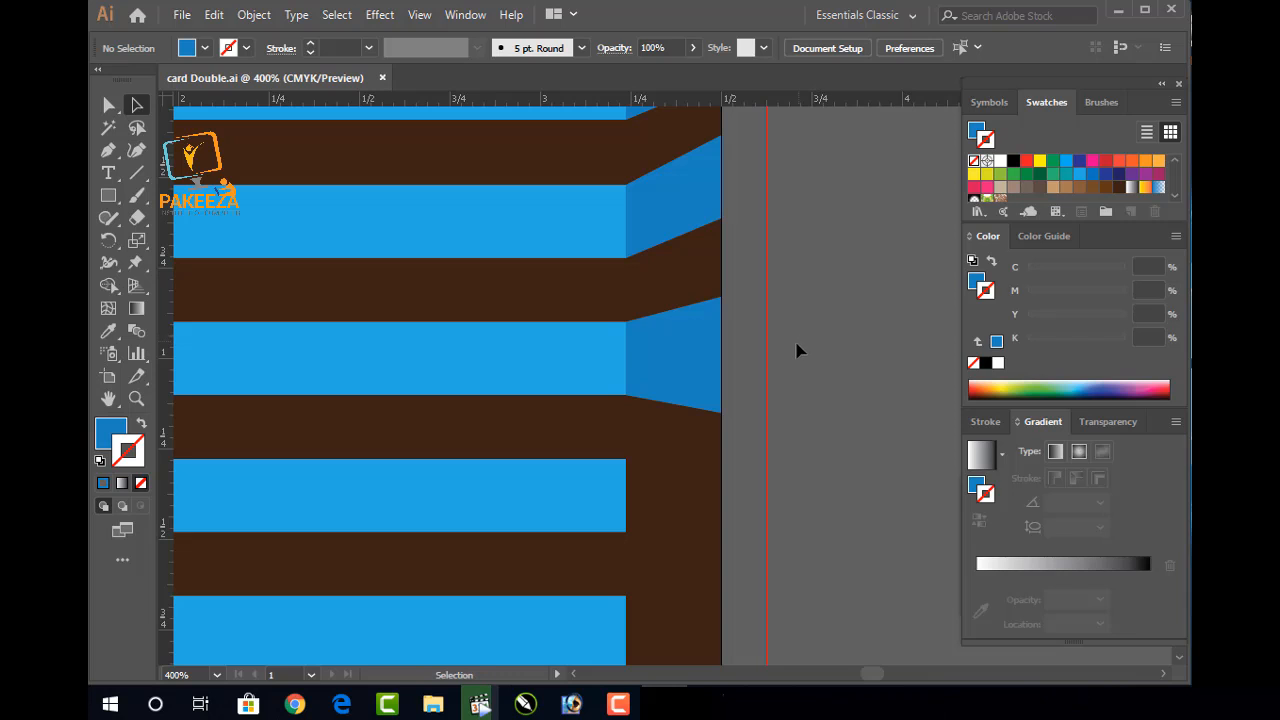
# Select the top blue fold and set its outline to None
pyautogui.scroll(-3, 797, 350)
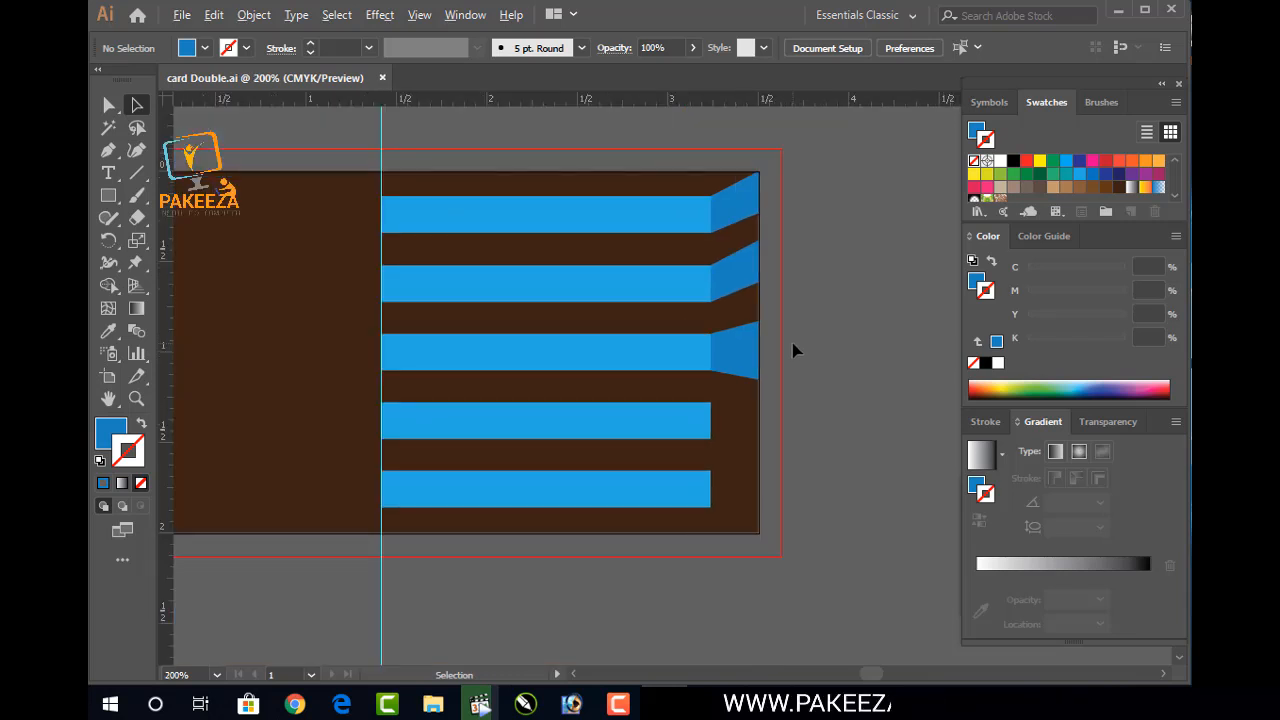
pyautogui.scroll(-1, 797, 349)
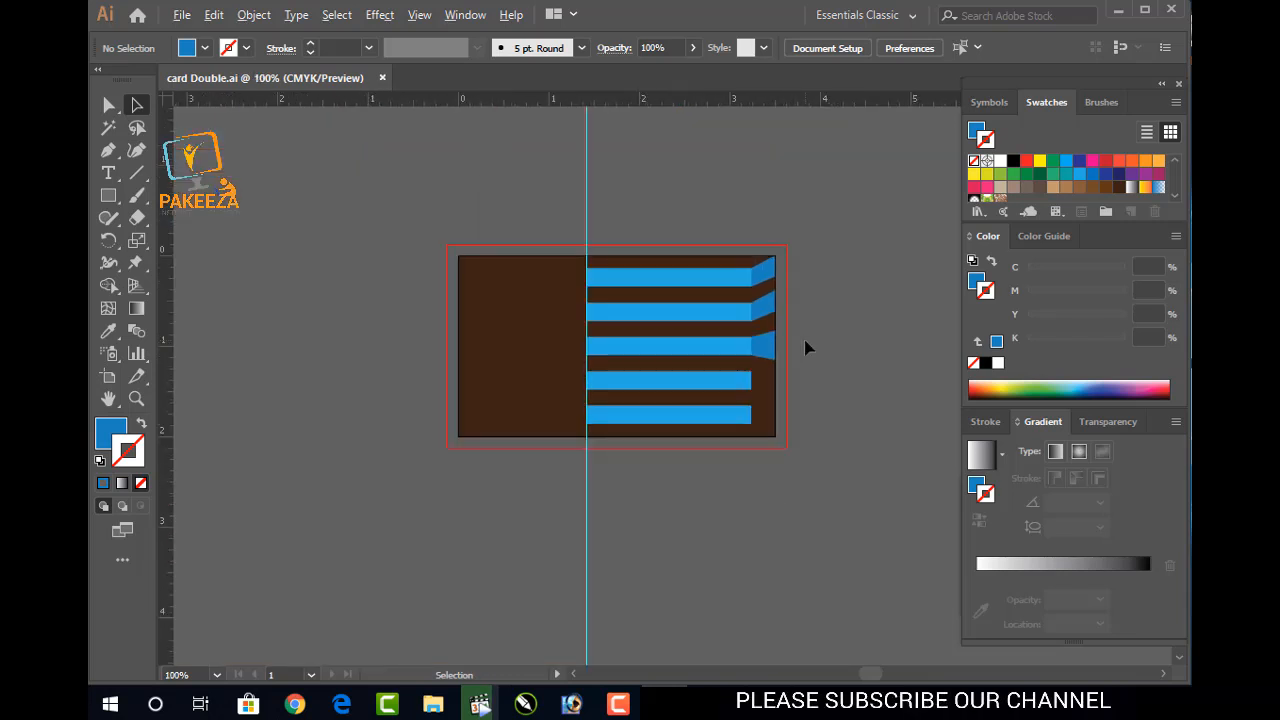
pyautogui.scroll(1, 805, 350)
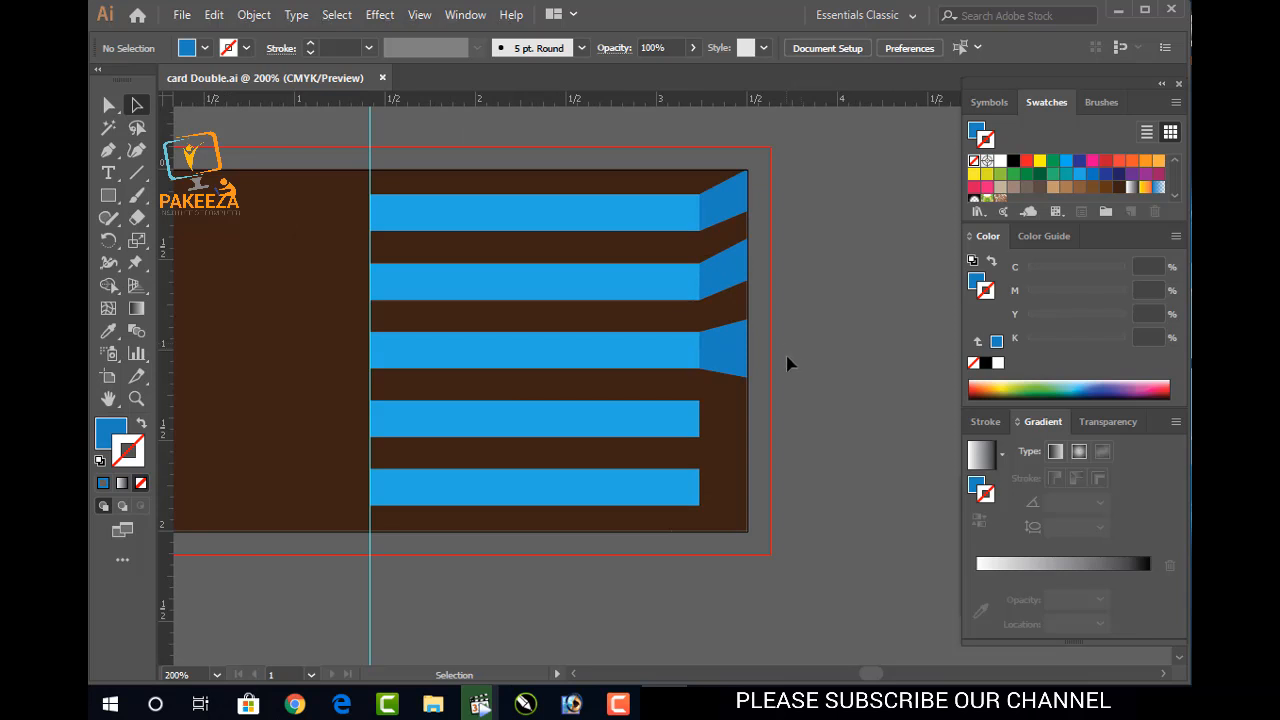
pyautogui.click(720, 206)
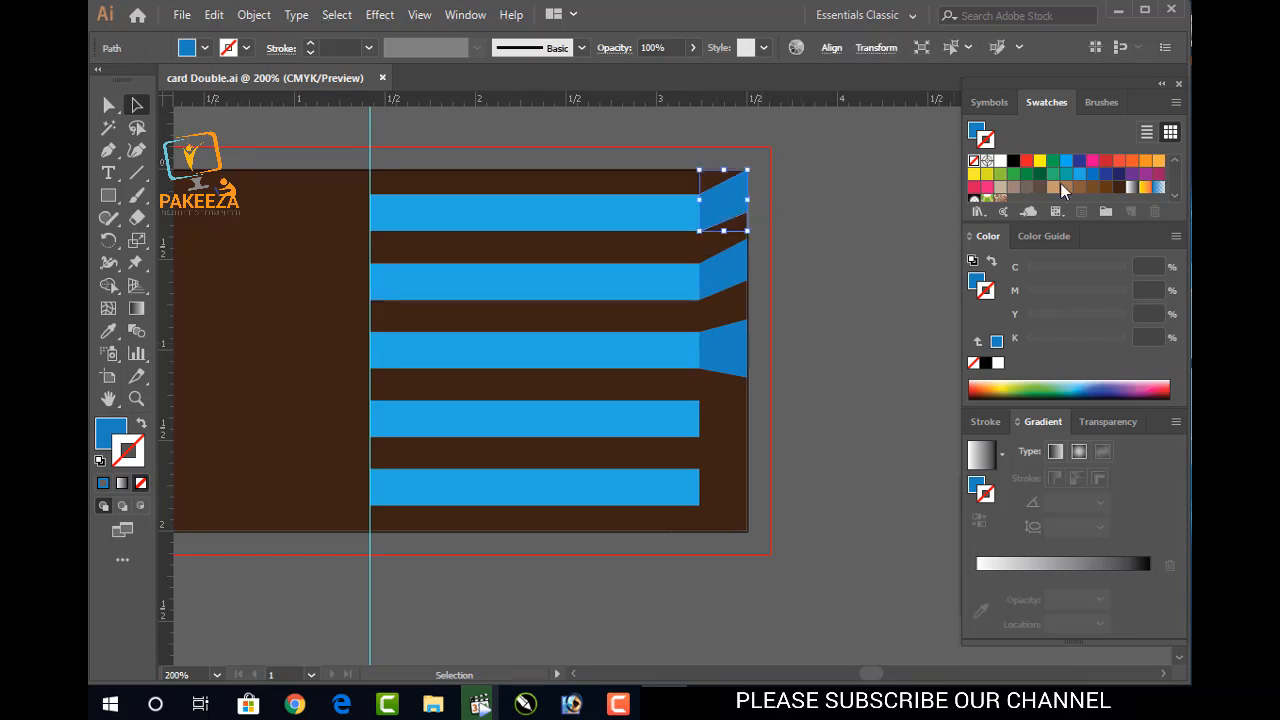
pyautogui.press('x')
pyautogui.click(1104, 174)
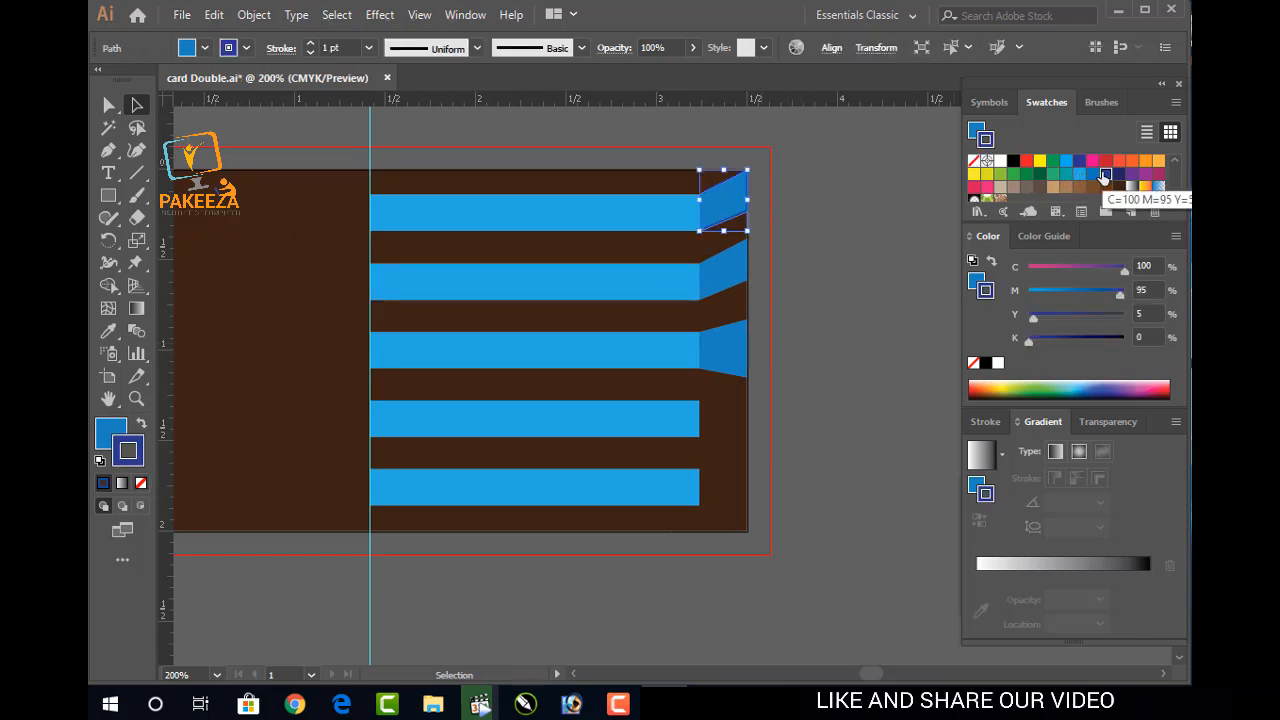
pyautogui.press('/')
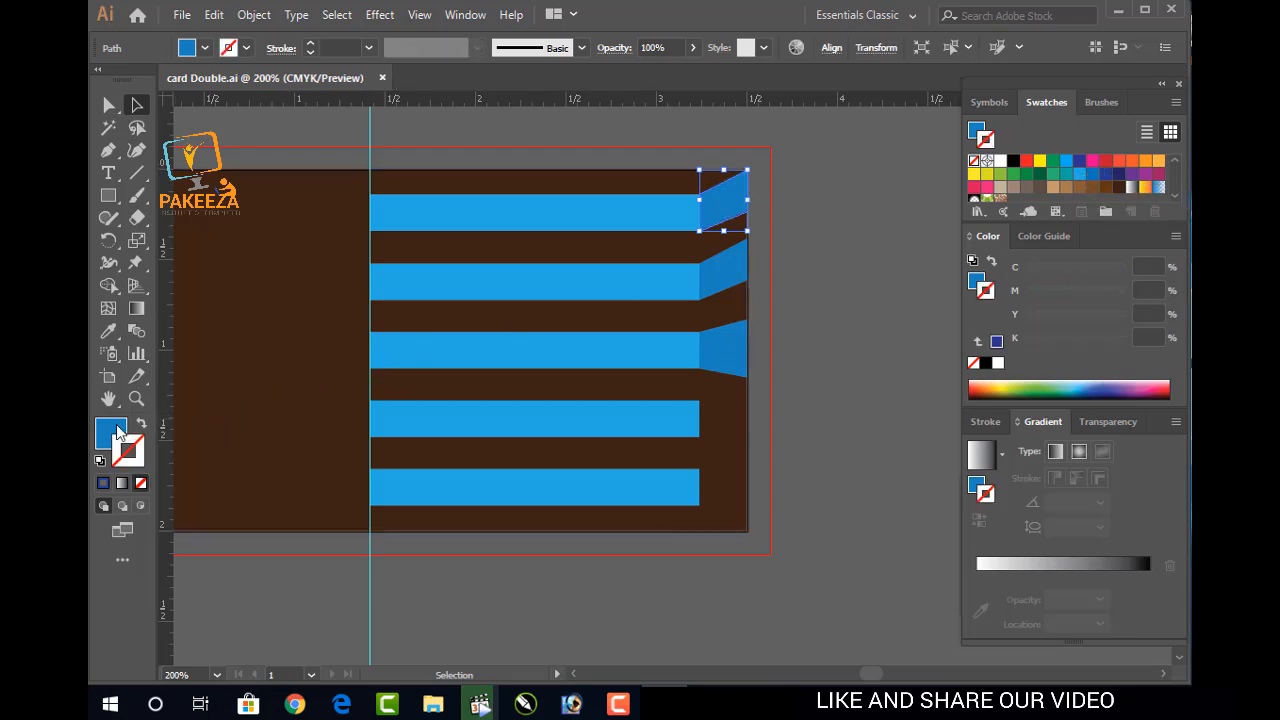
# Lighten the top fold's fill to C70 M35 Y0 K8, then select the second fold
pyautogui.press('x')
pyautogui.click(1084, 267)
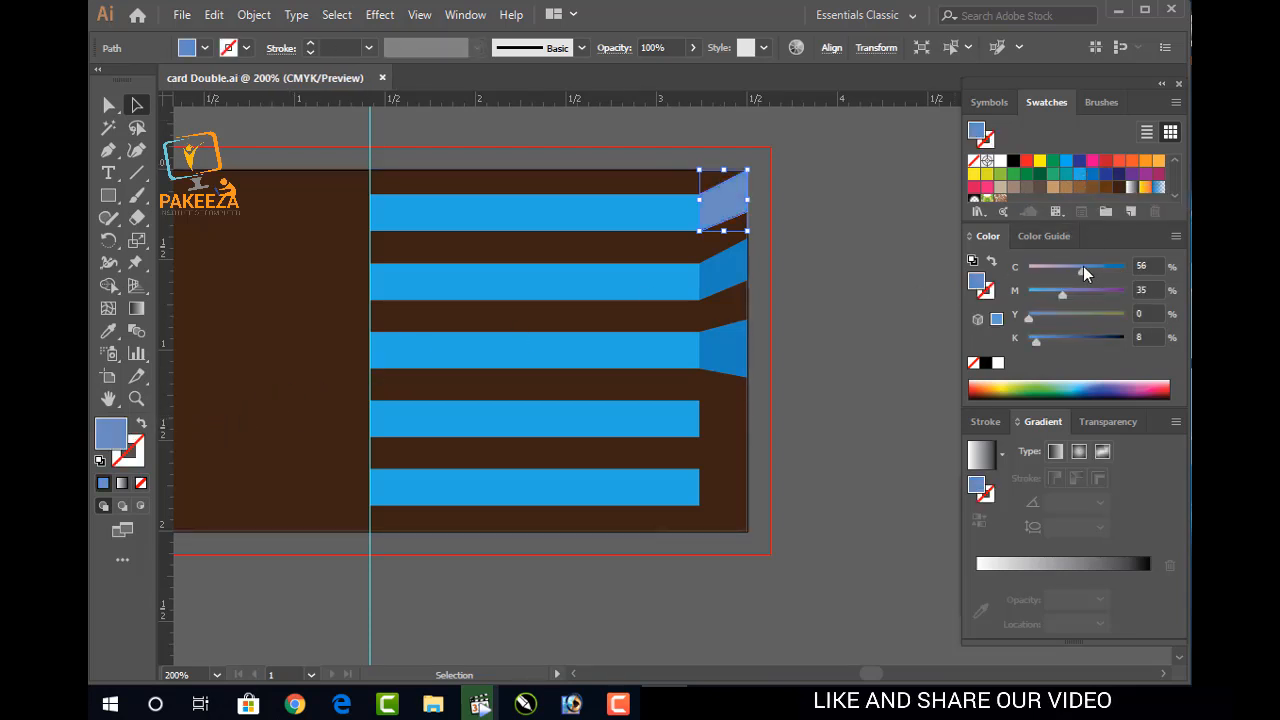
pyautogui.click(864, 245)
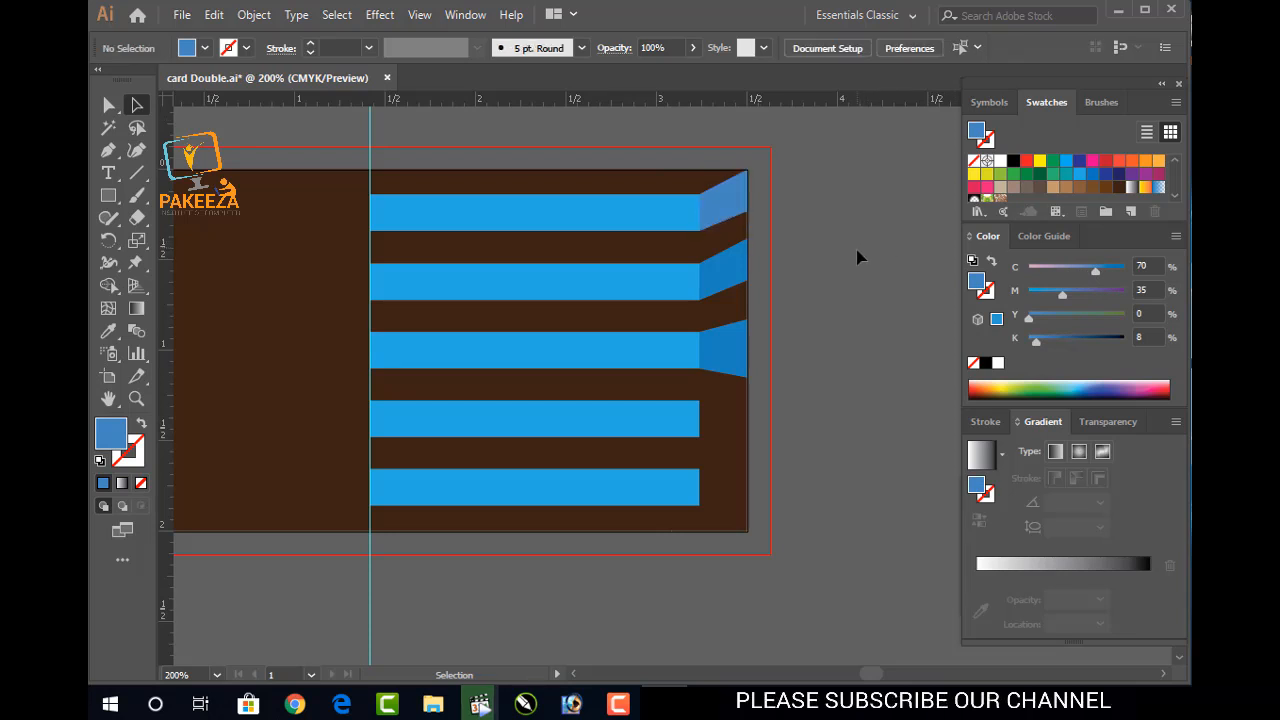
pyautogui.keyDown('shift'); pyautogui.click(740, 272); pyautogui.keyUp('shift')
# Eyedropper the top fold's lighter blue onto the second and third folds and save
pyautogui.keyDown('shift'); pyautogui.click(724, 355); pyautogui.keyUp('shift')
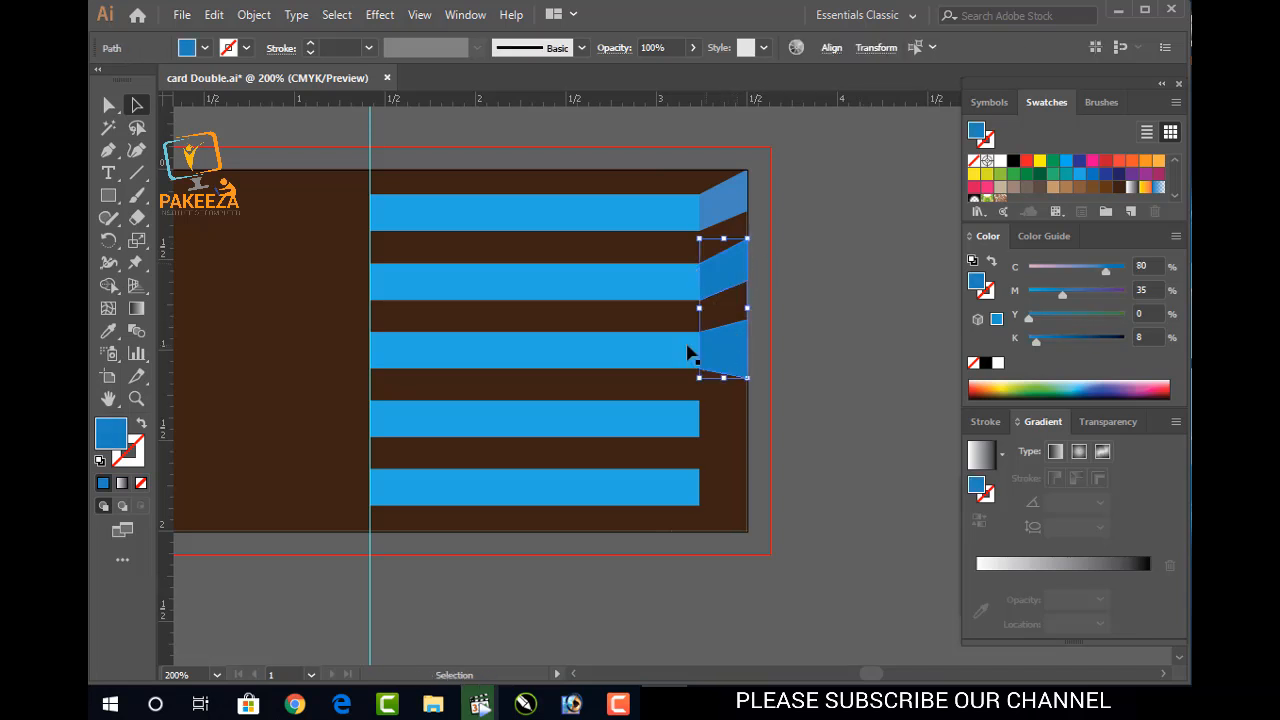
pyautogui.click(110, 333)
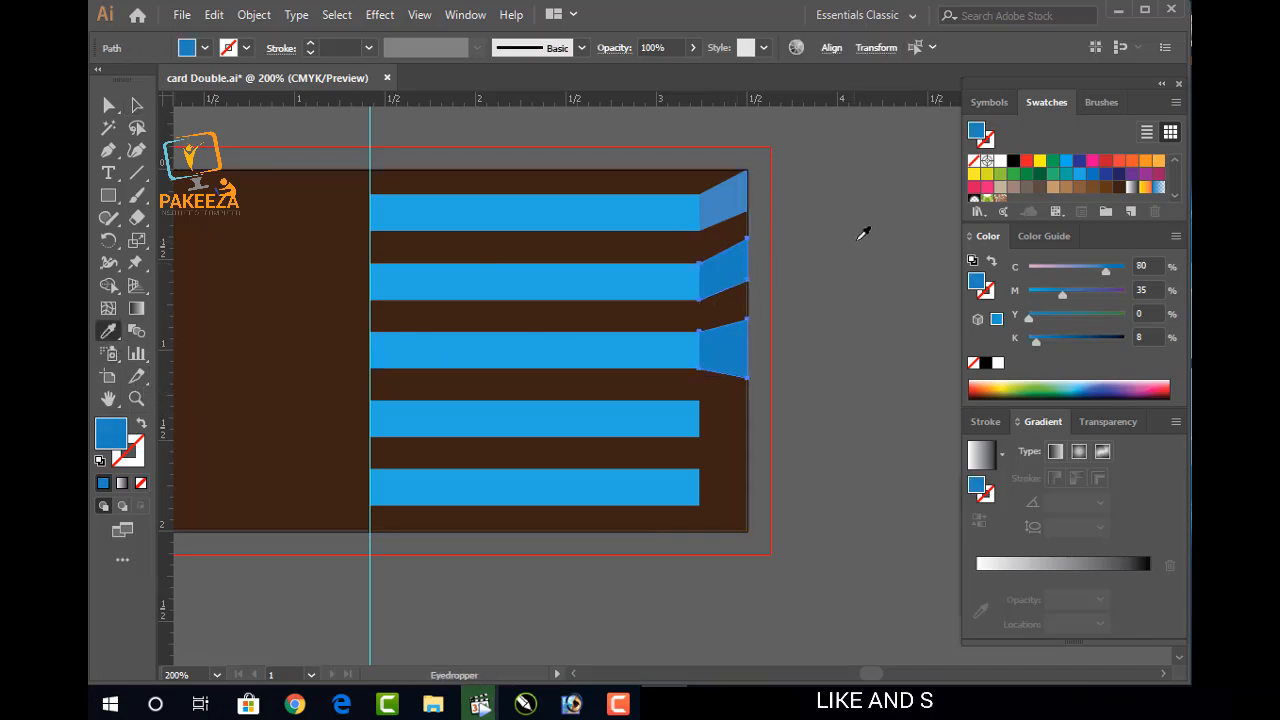
pyautogui.click(737, 194)
pyautogui.press('v')
pyautogui.hotkey('ctrl', 's')
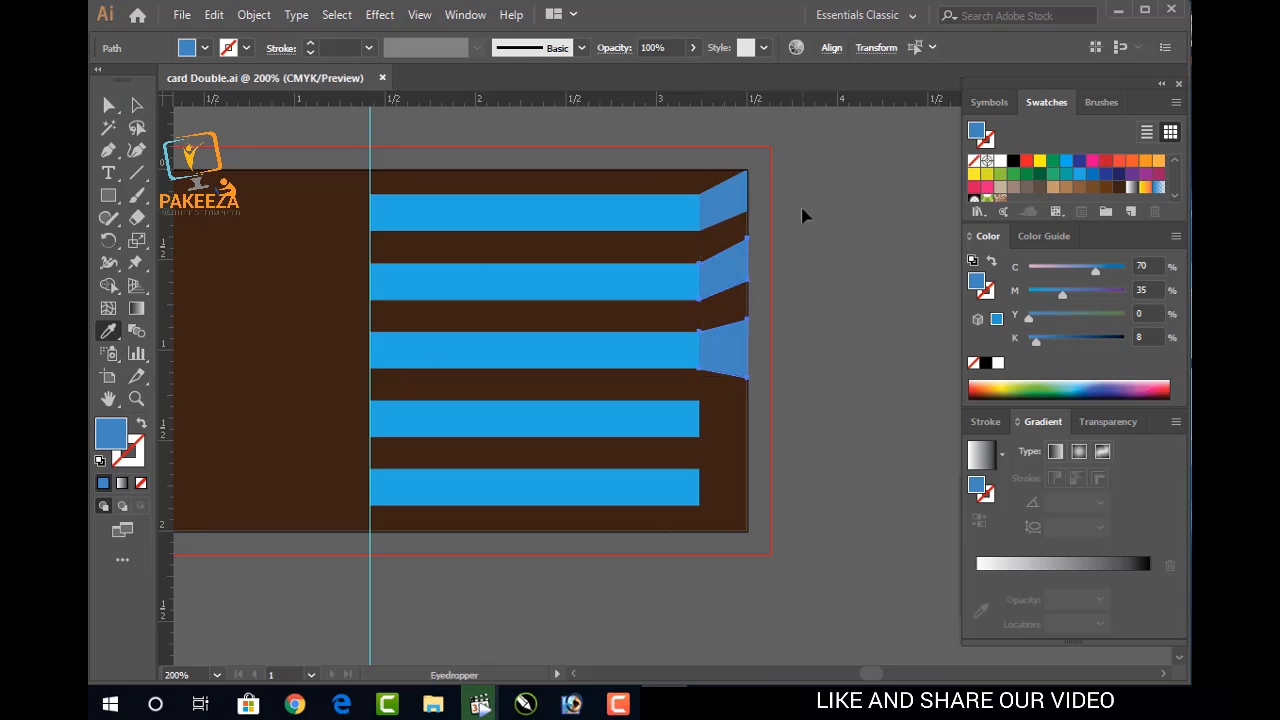
pyautogui.press('i')
# Deselect the folds, then select and copy the top fold shape
pyautogui.keyDown('ctrl'); pyautogui.click(805, 207); pyautogui.keyUp('ctrl')
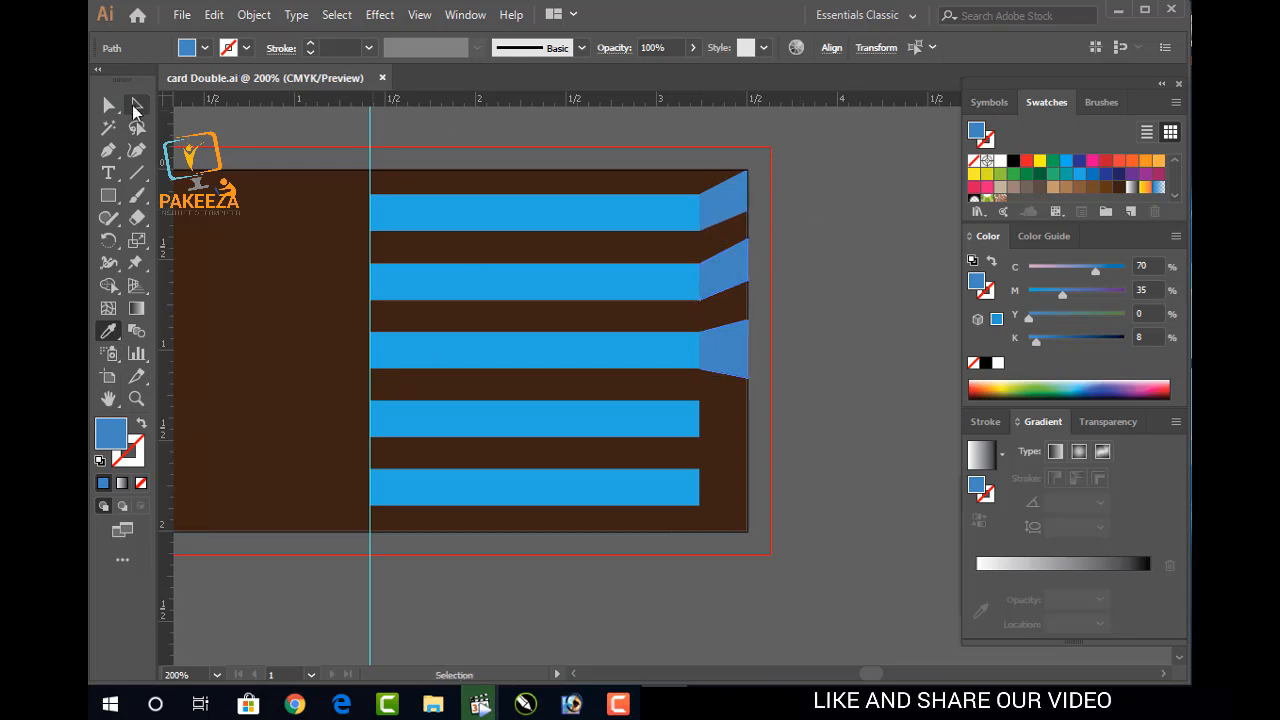
pyautogui.click(134, 105)
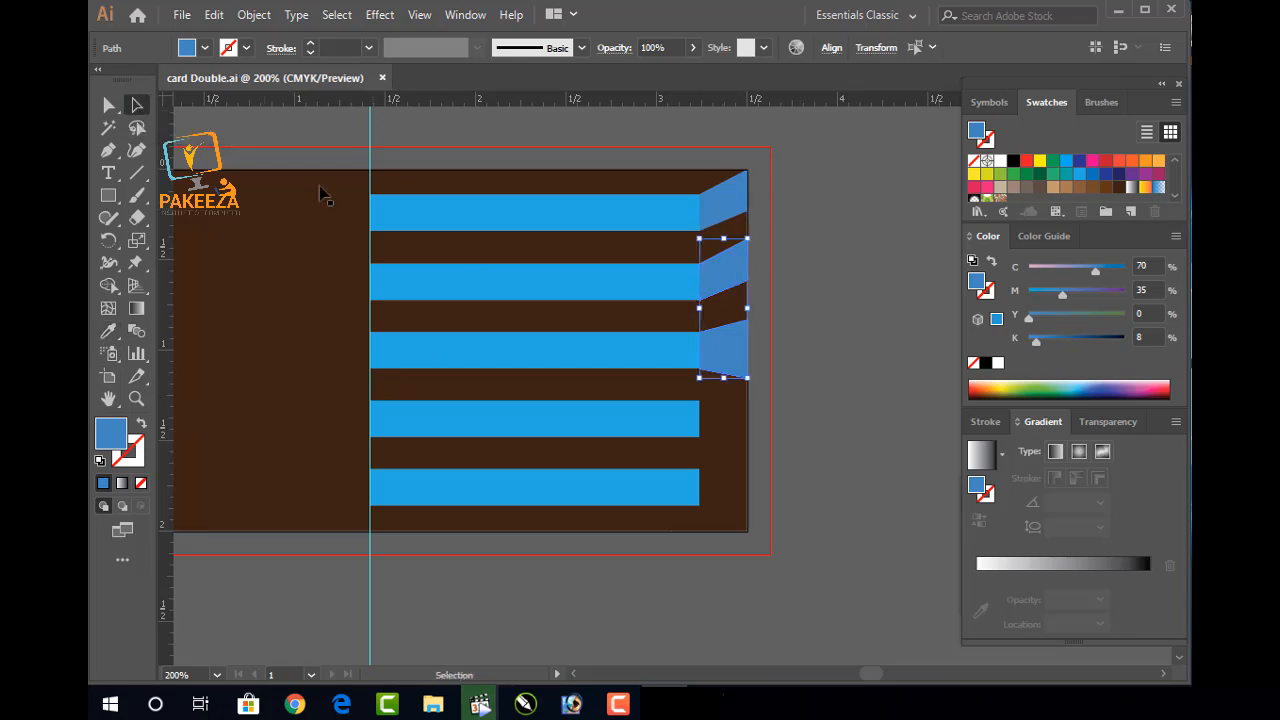
pyautogui.click(886, 313)
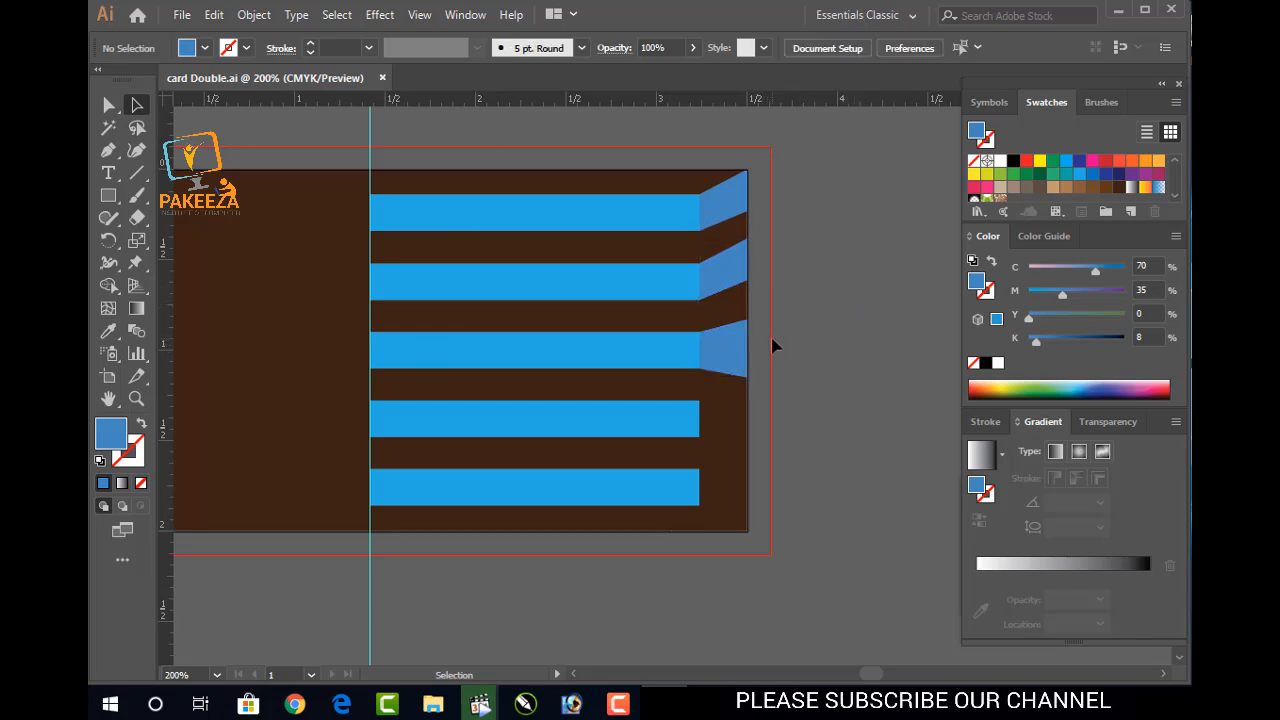
pyautogui.click(731, 213)
pyautogui.press('a')
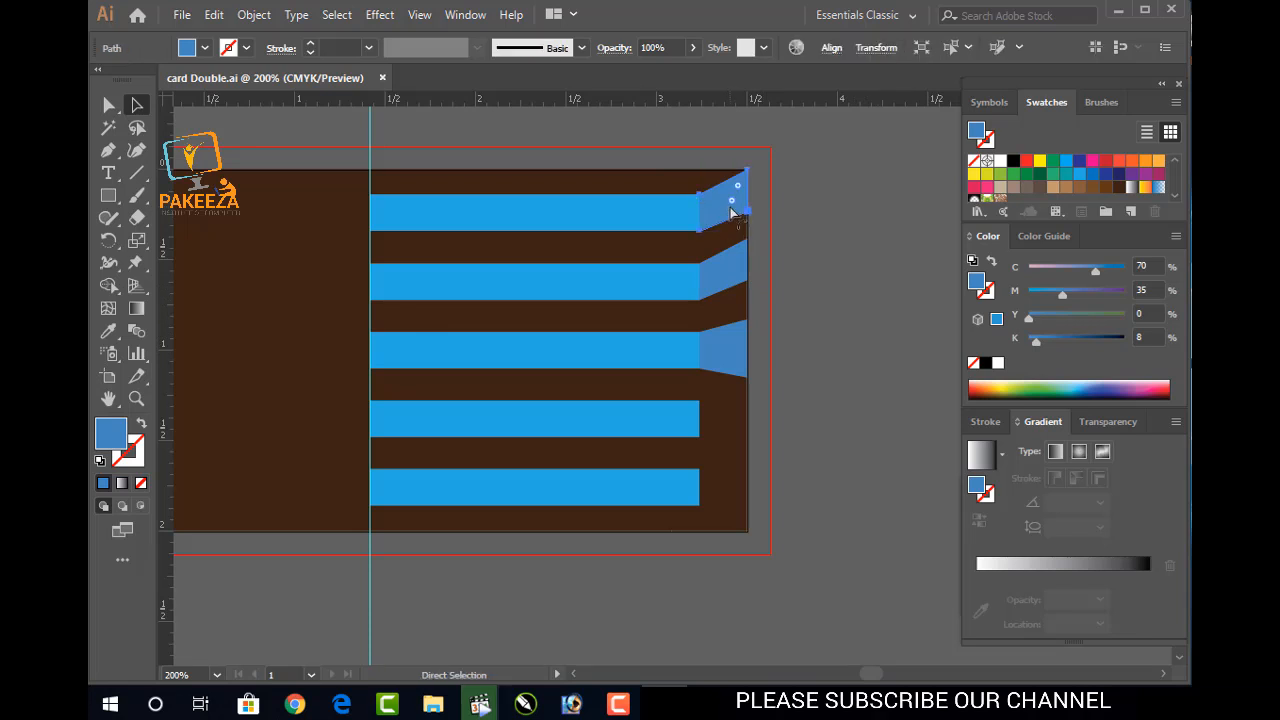
pyautogui.hotkey('ctrl', 'c')
pyautogui.hotkey('ctrl', 'v')
pyautogui.press('v')
pyautogui.rightClick(676, 398)
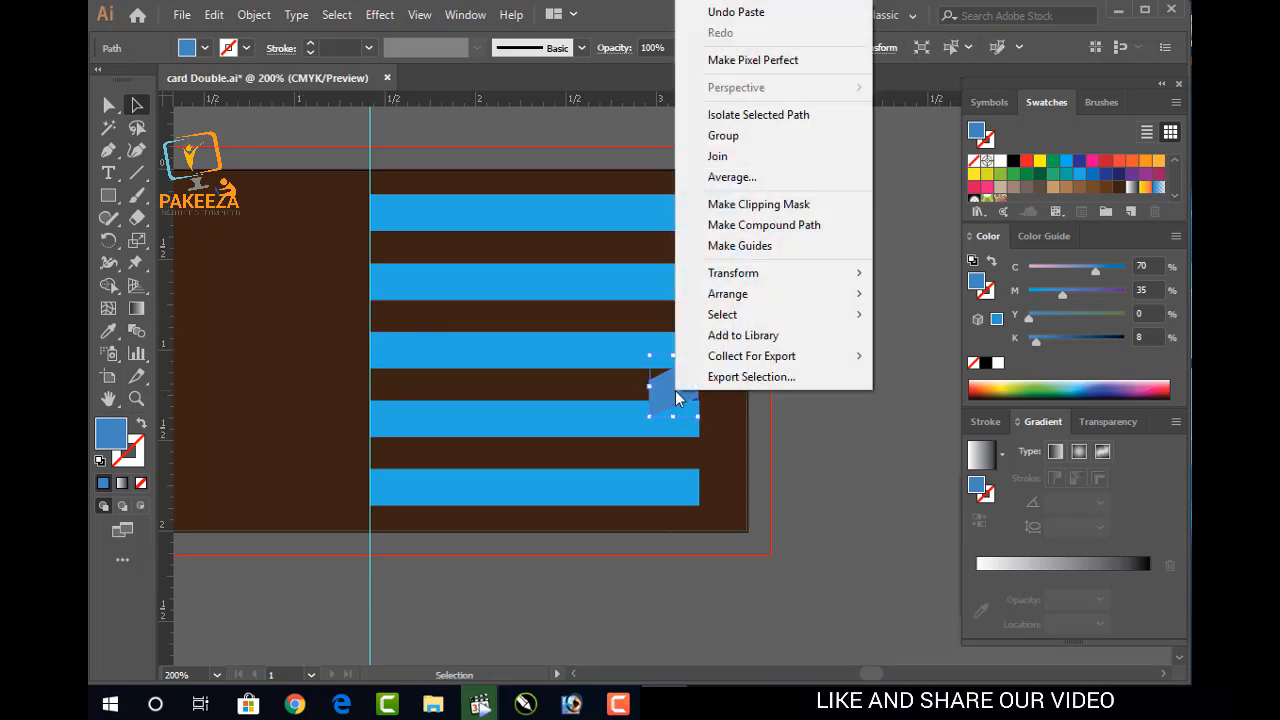
pyautogui.moveTo(725, 273)
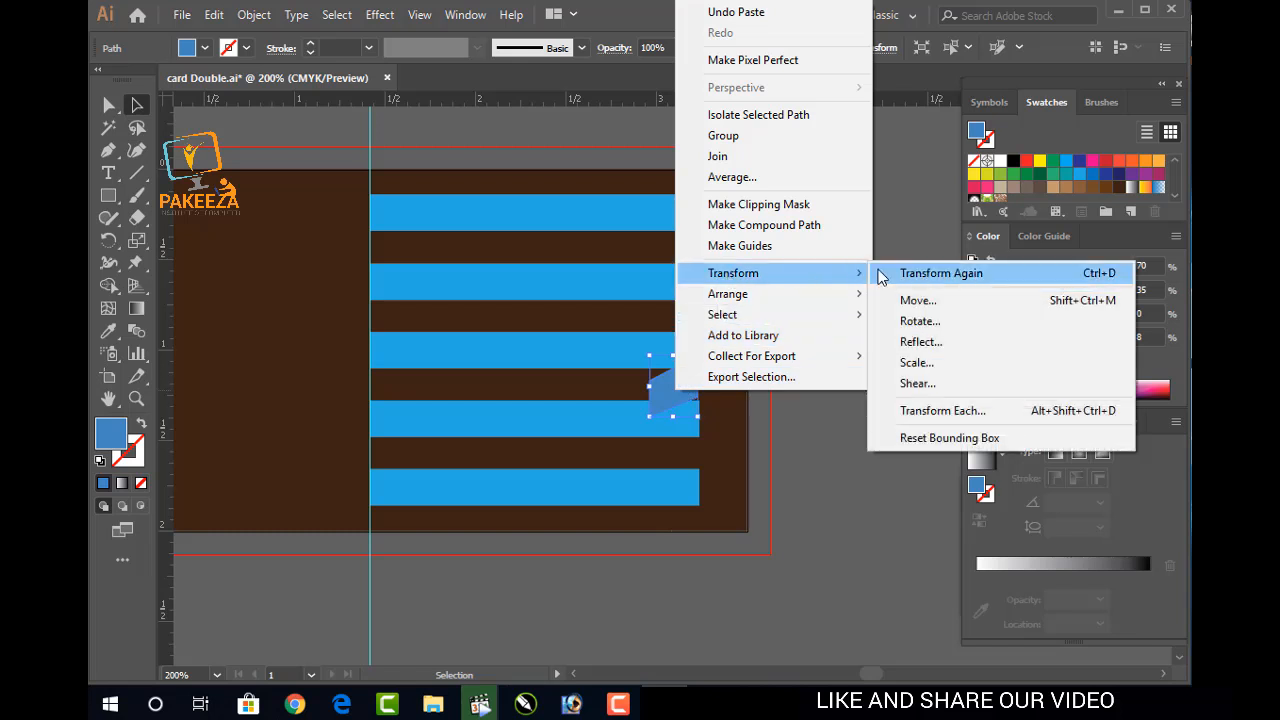
pyautogui.click(910, 321)
pyautogui.moveTo(390, 261); pyautogui.dragTo(331, 258)
pyautogui.click(247, 397)
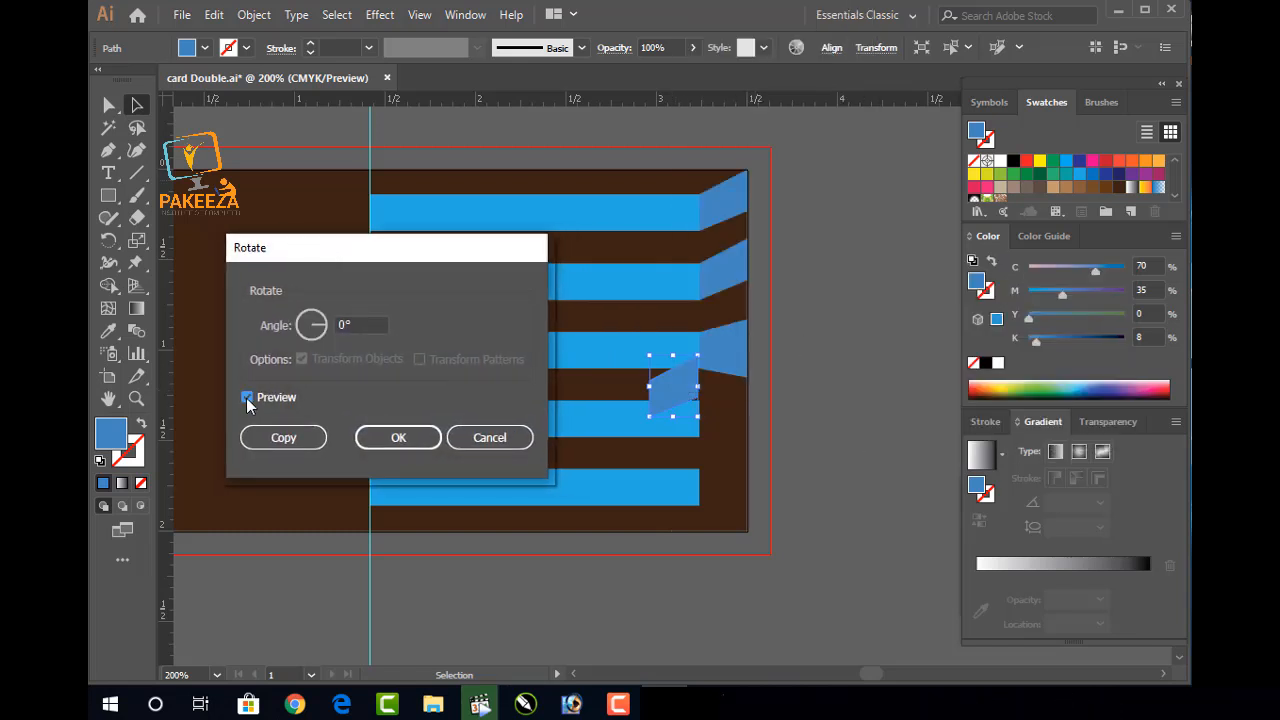
pyautogui.click(311, 340)
pyautogui.click(297, 332)
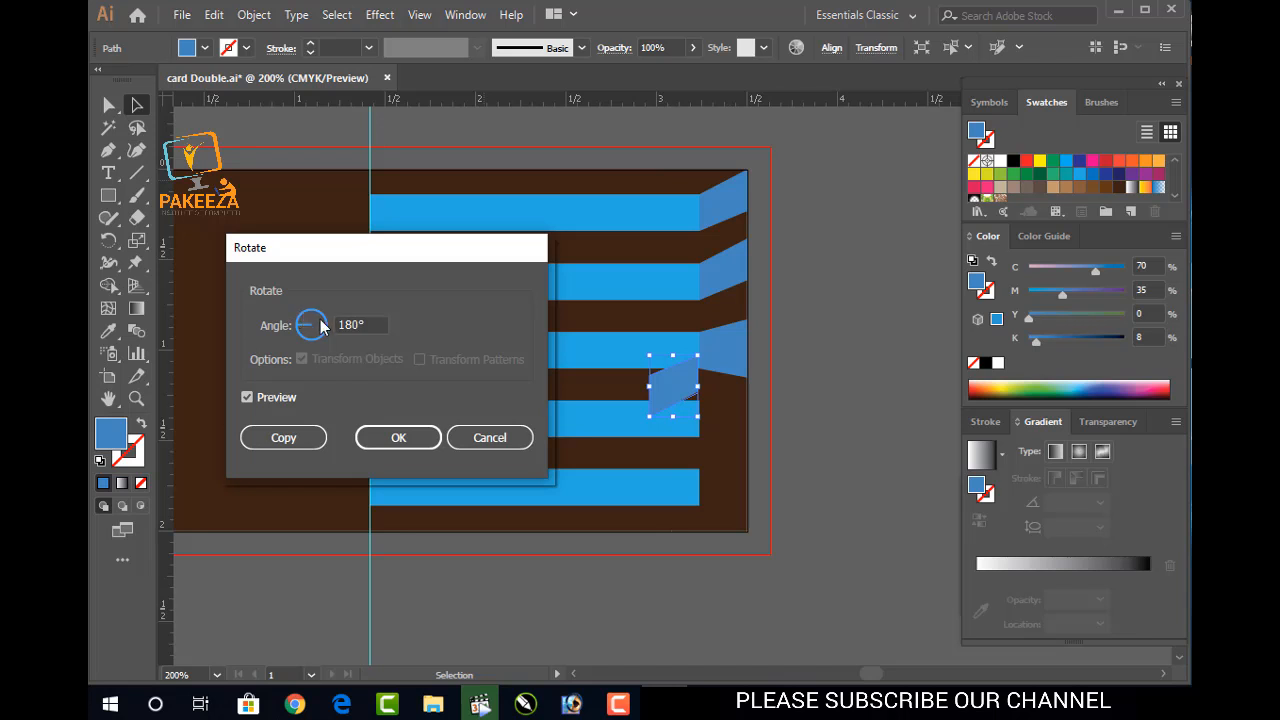
pyautogui.click(324, 322)
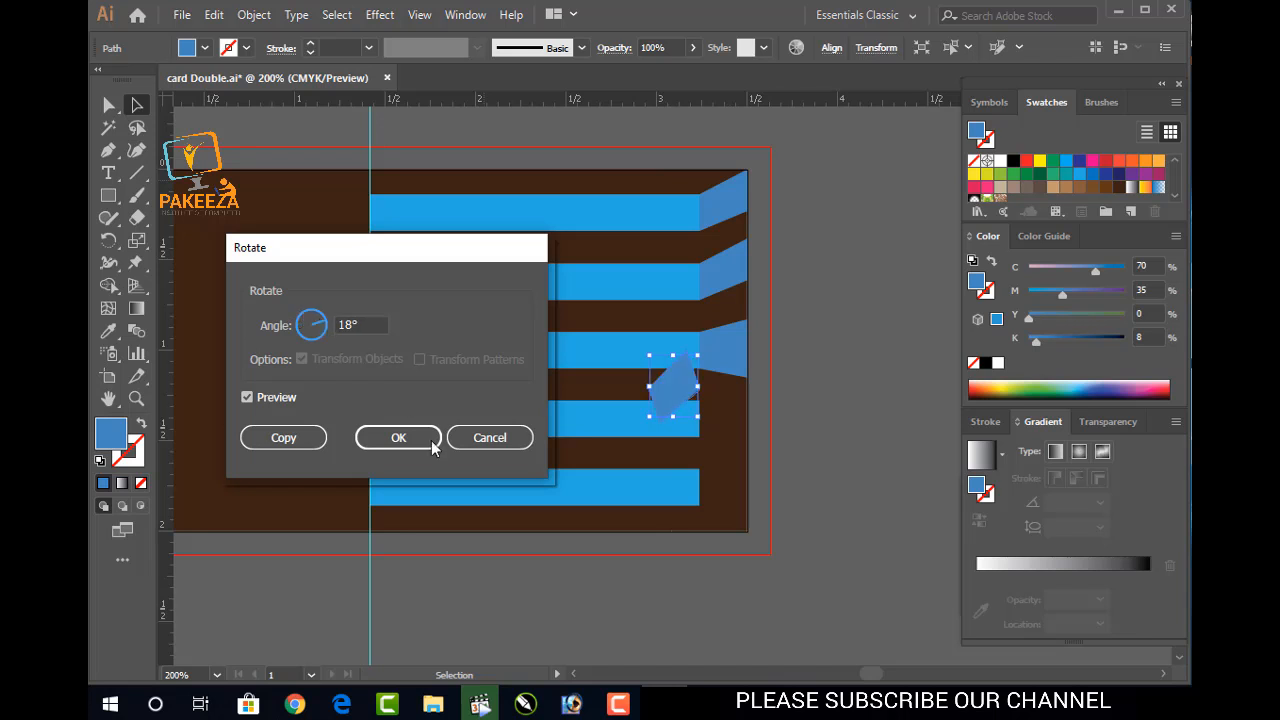
pyautogui.click(489, 438)
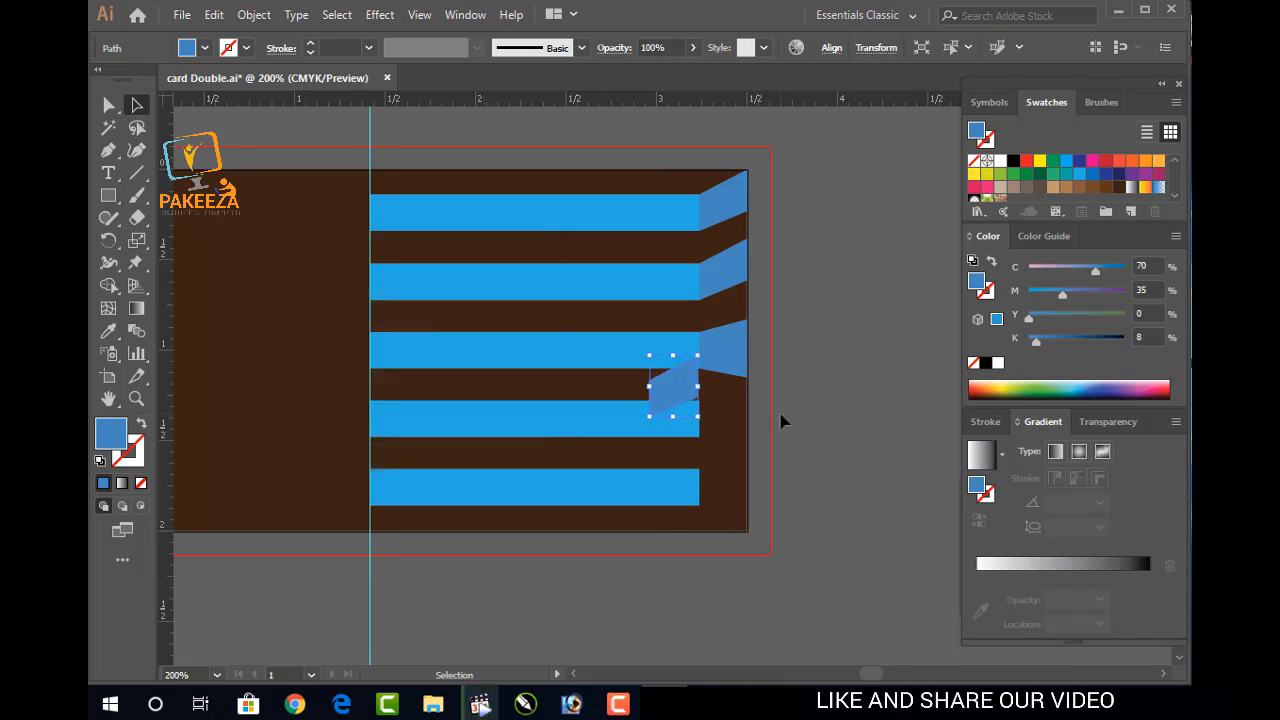
pyautogui.press('Delete')
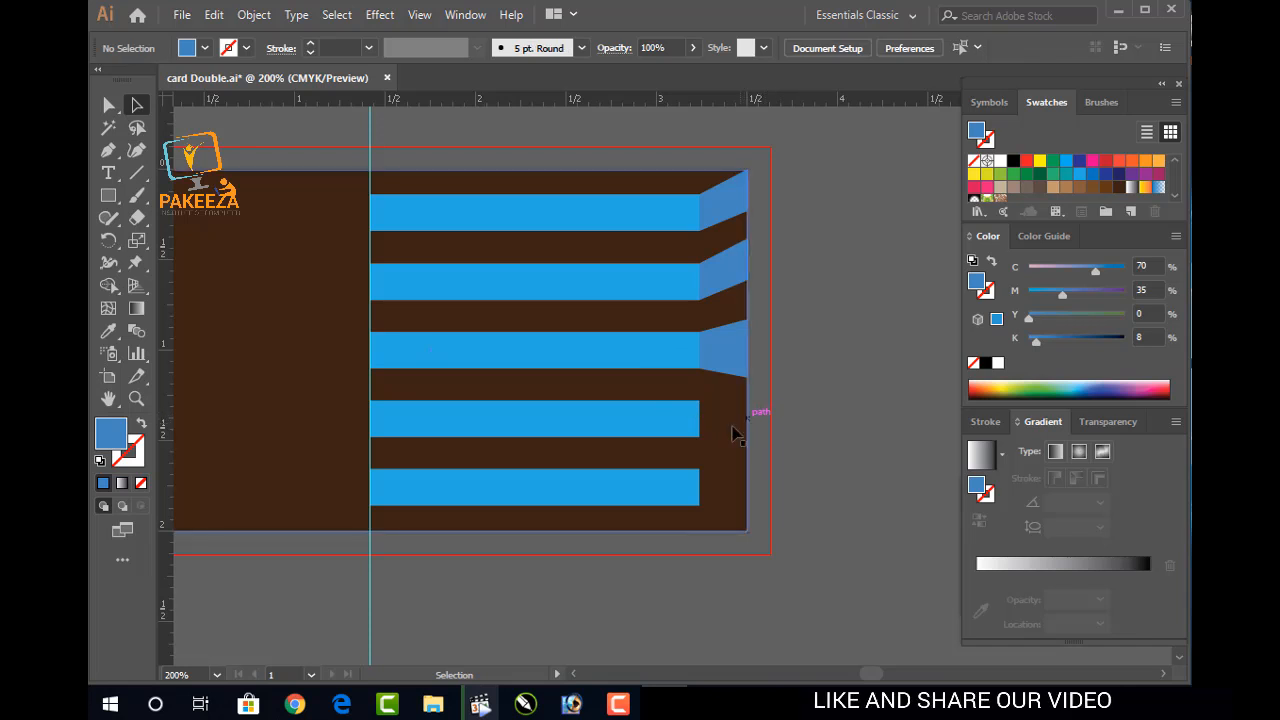
# Draw a Pen-tool fold shape capping the fifth stripe at the card's bottom-right edge
pyautogui.press('p')
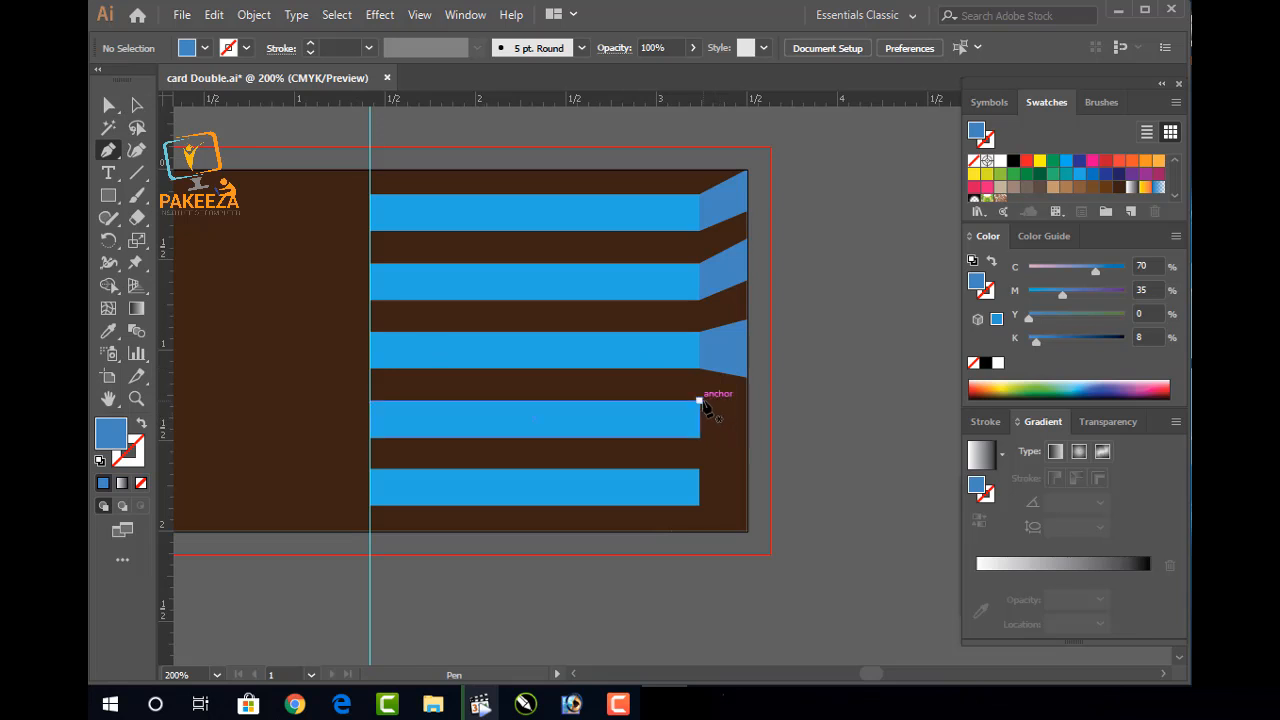
pyautogui.click(699, 469)
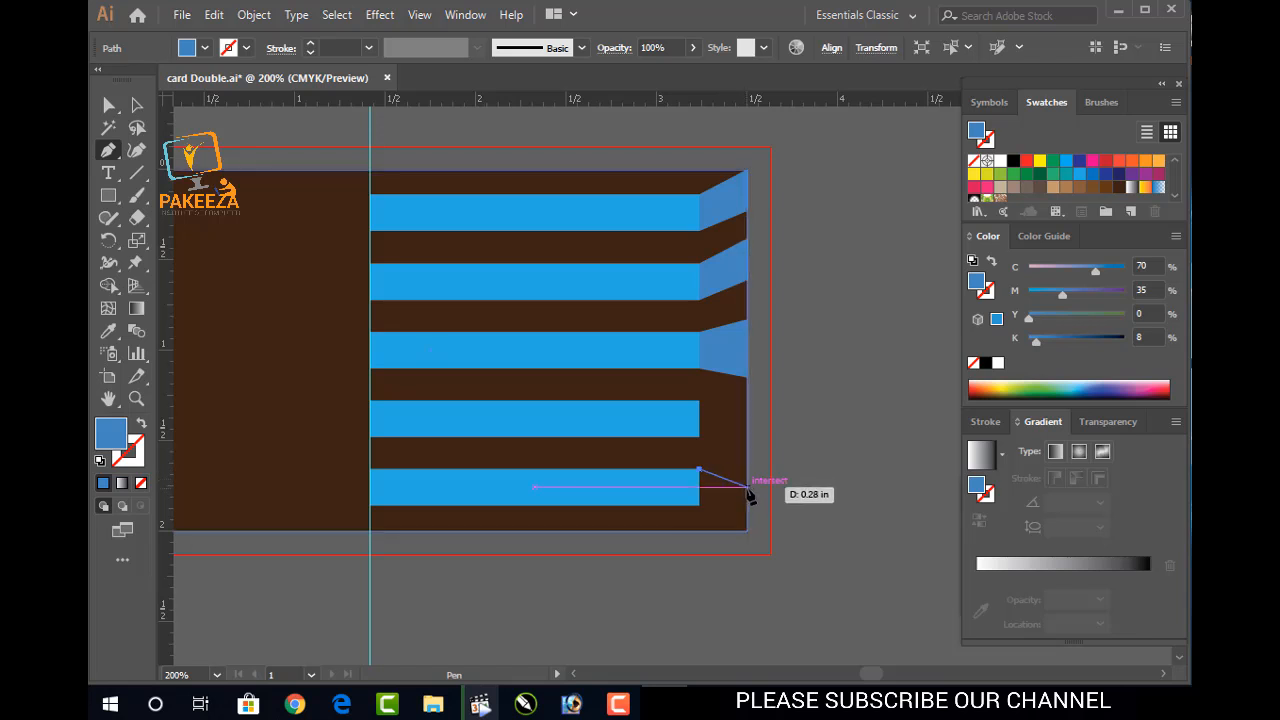
pyautogui.click(748, 489)
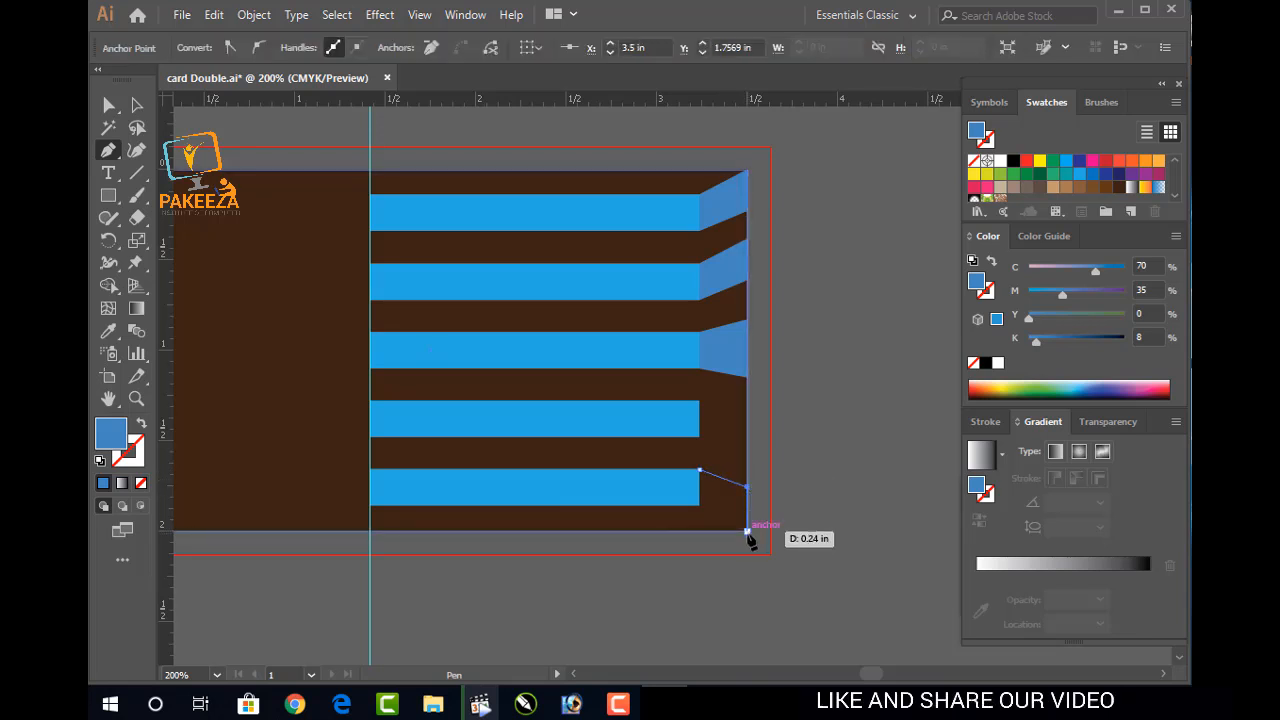
pyautogui.click(742, 529)
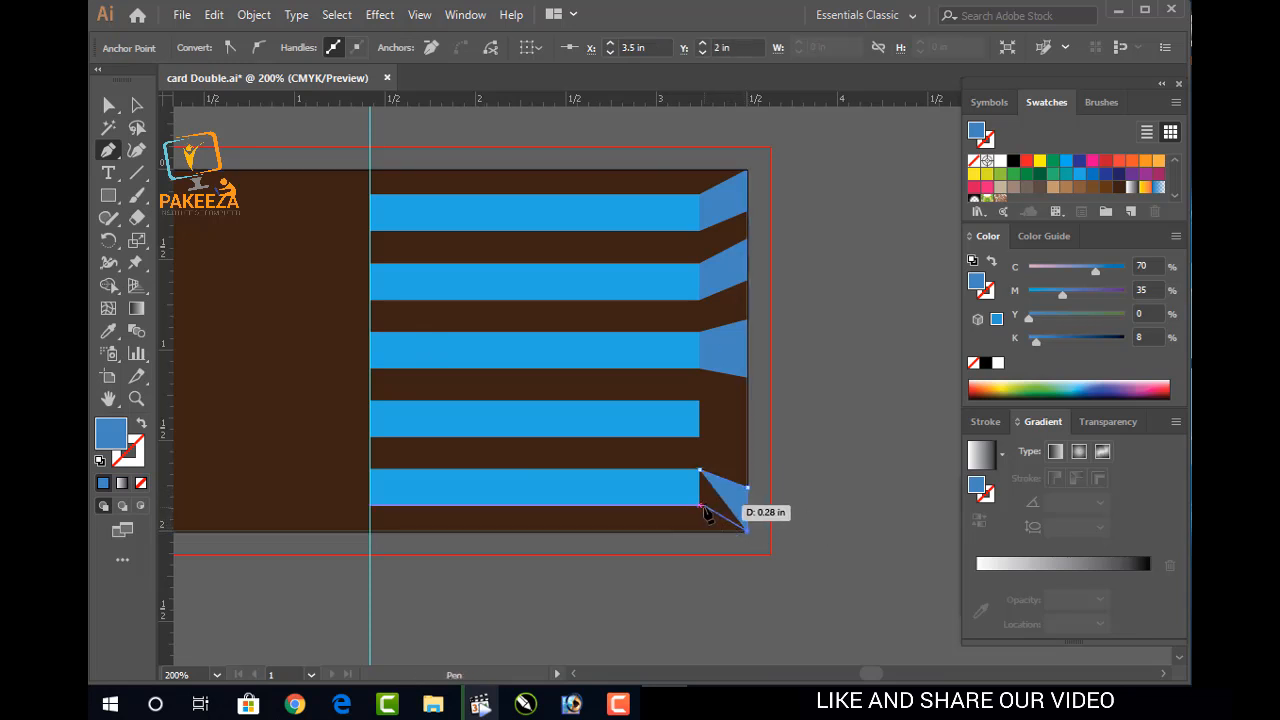
pyautogui.click(700, 506)
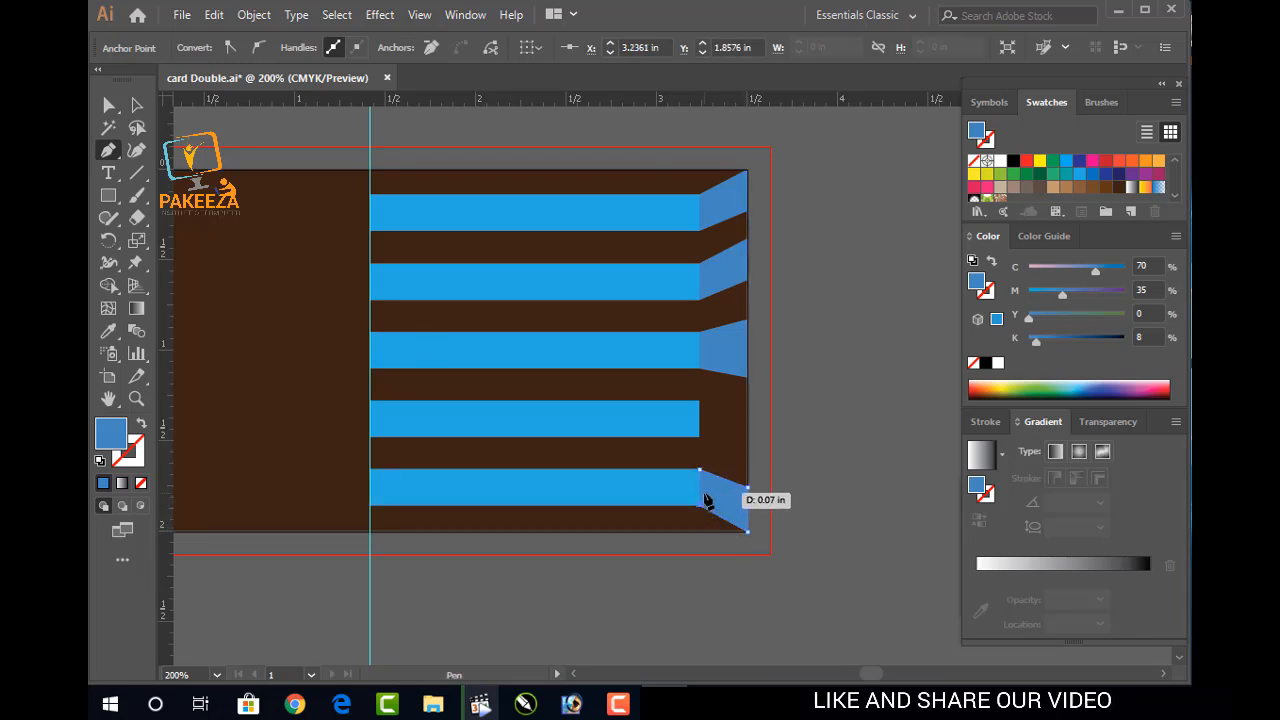
pyautogui.click(700, 470)
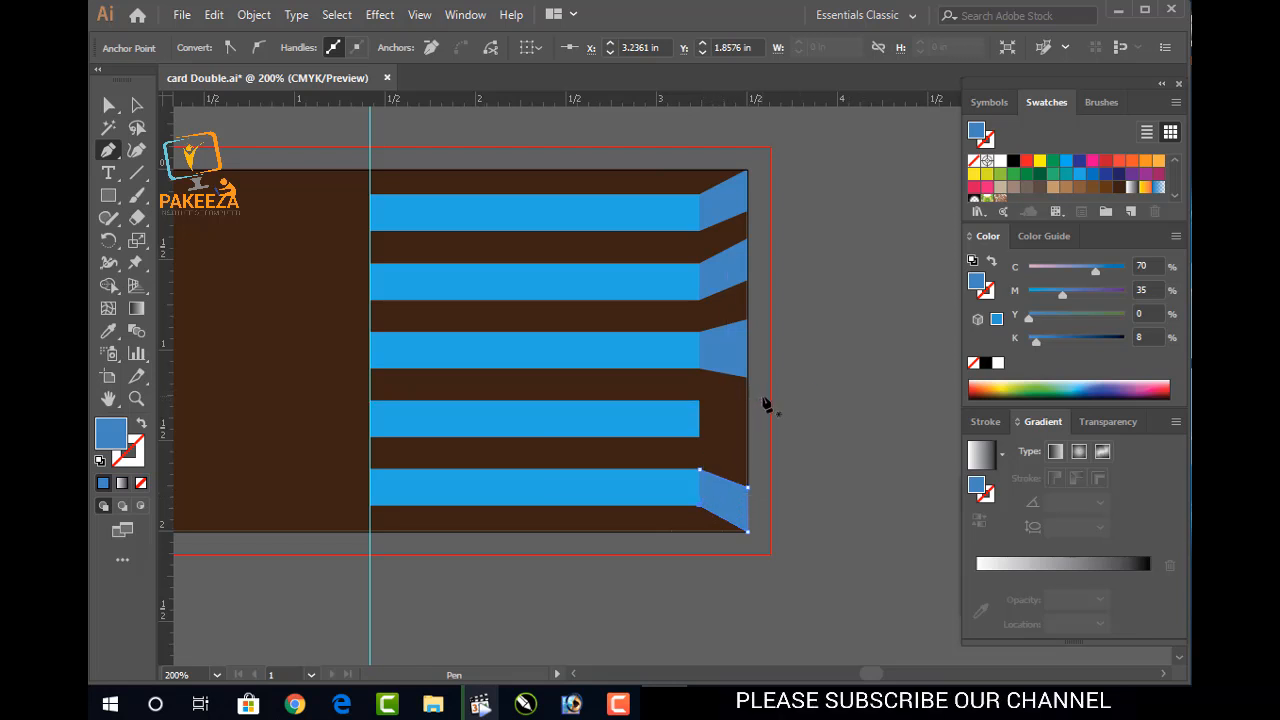
pyautogui.click(700, 401)
# Draw the fourth stripe's fold shape against the card edge and deselect it
pyautogui.click(700, 401)
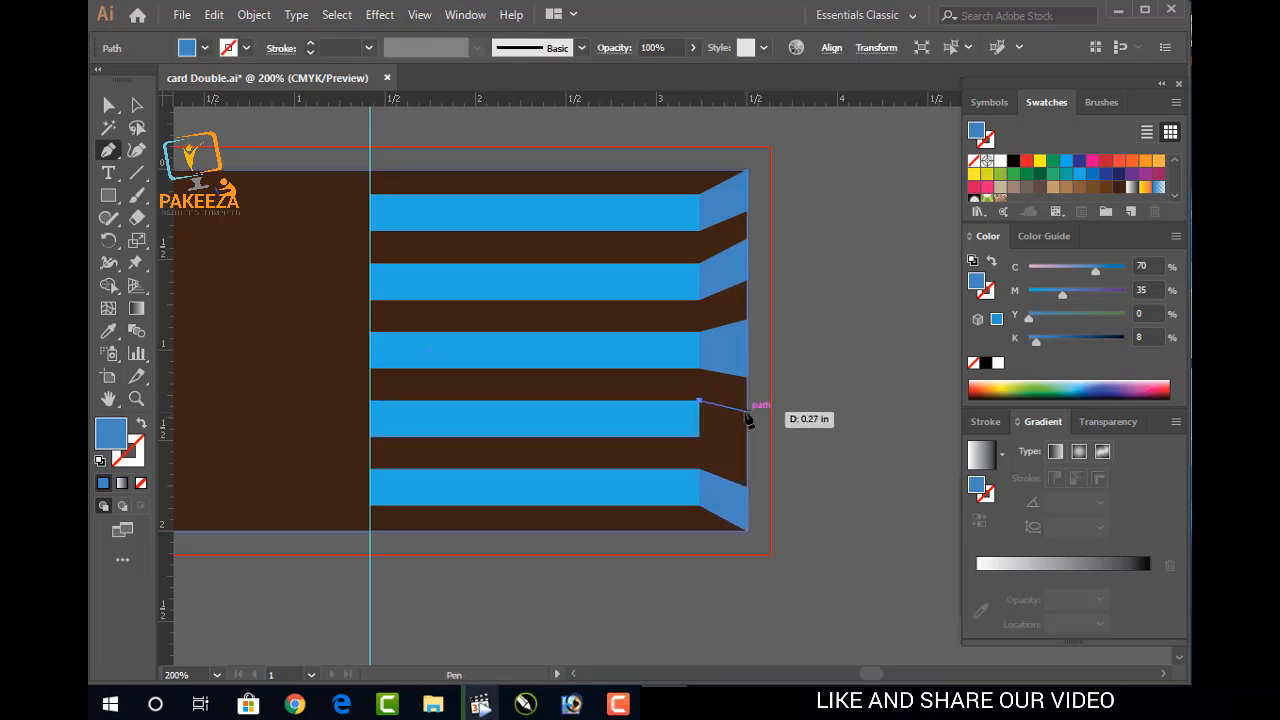
pyautogui.click(747, 410)
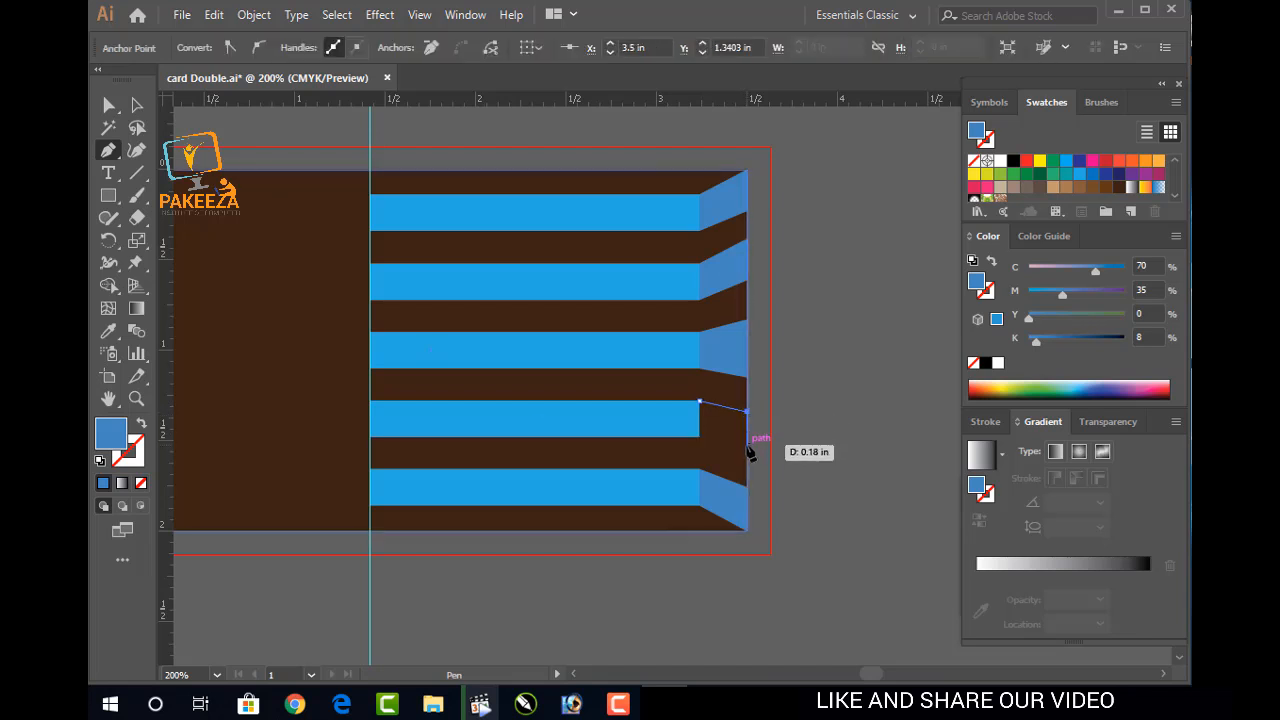
pyautogui.click(747, 444)
pyautogui.click(700, 437)
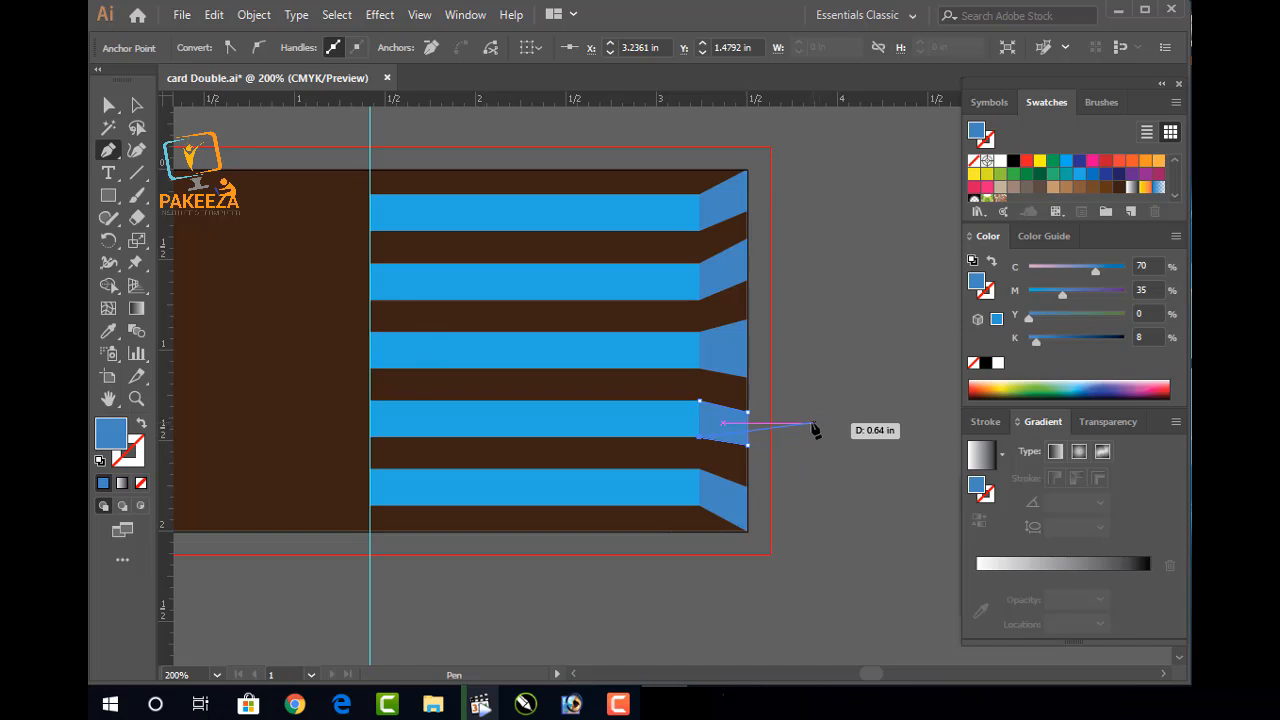
pyautogui.press('a')
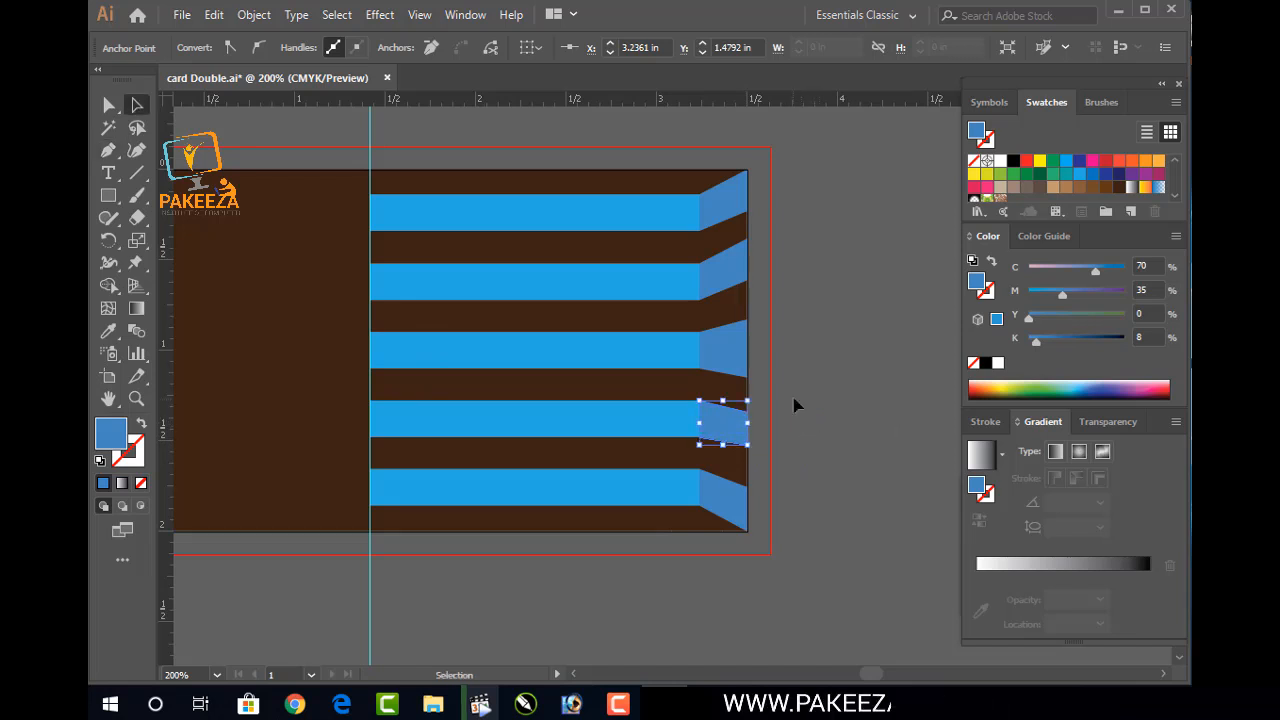
pyautogui.click(814, 395)
# Save the card and fill the top end face with darker blue C85 M50 Y0 K0
pyautogui.hotkey('ctrl', 's')
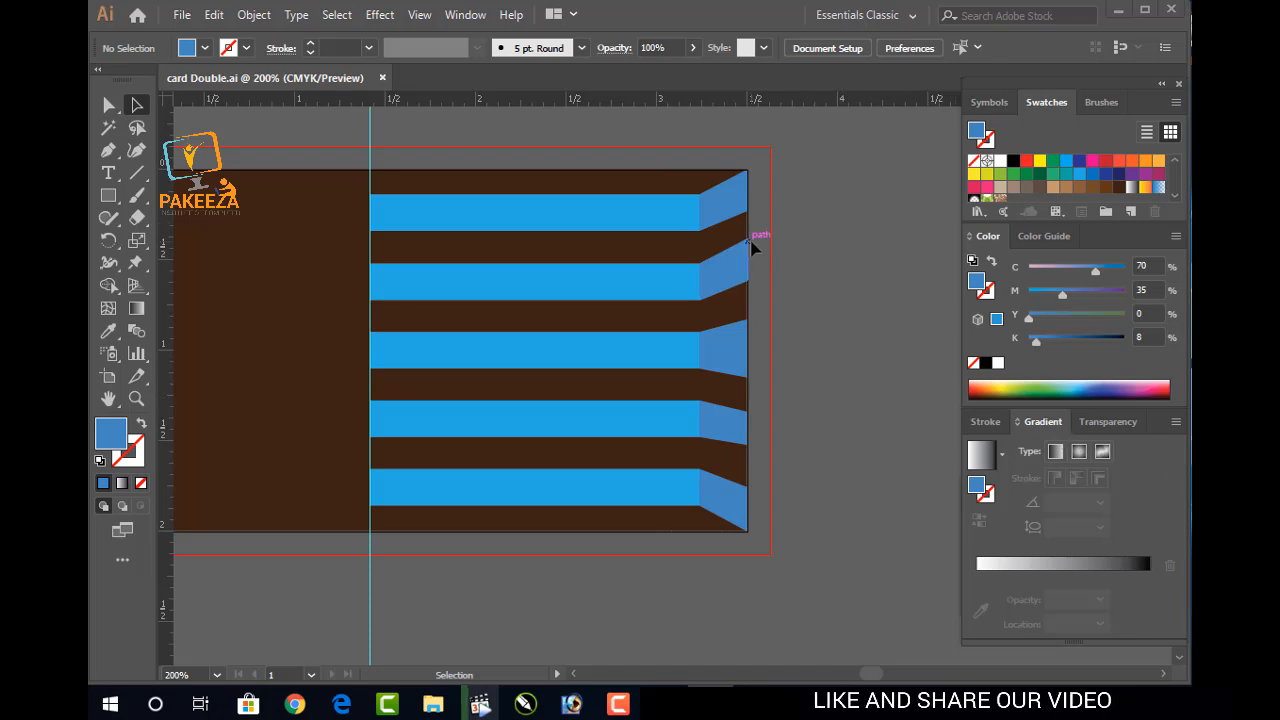
pyautogui.click(1091, 175)
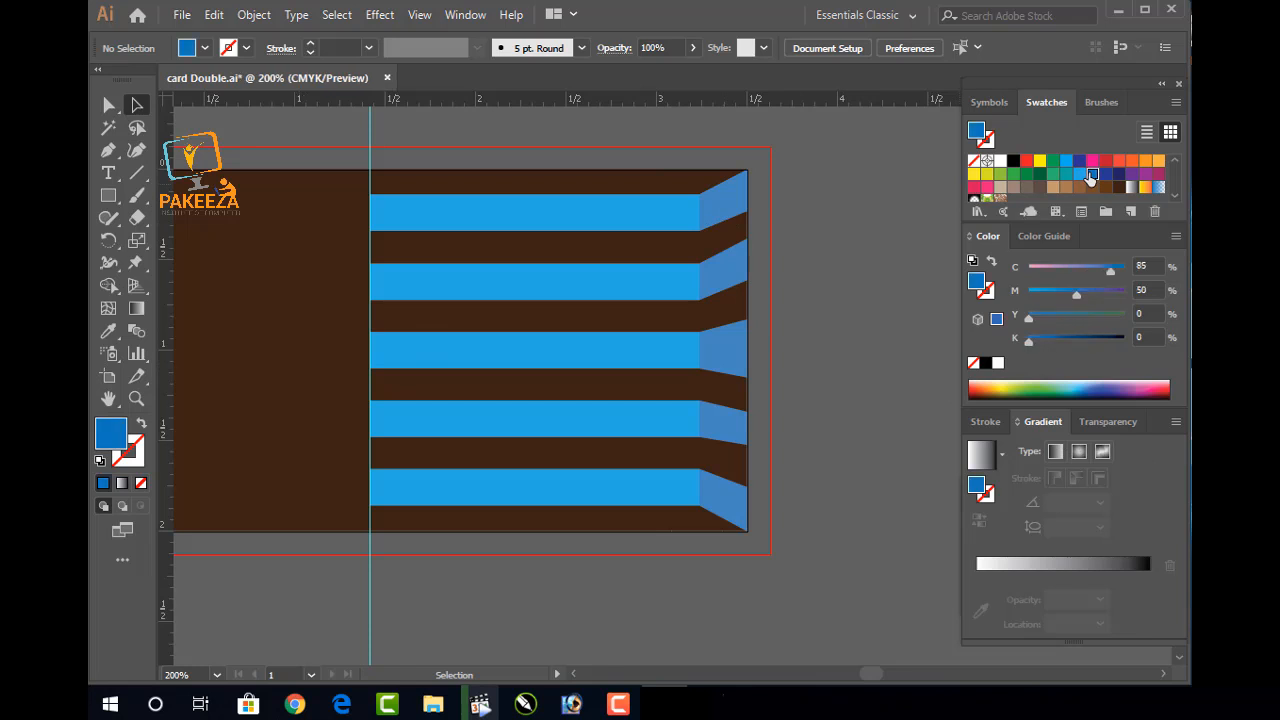
pyautogui.click(713, 222)
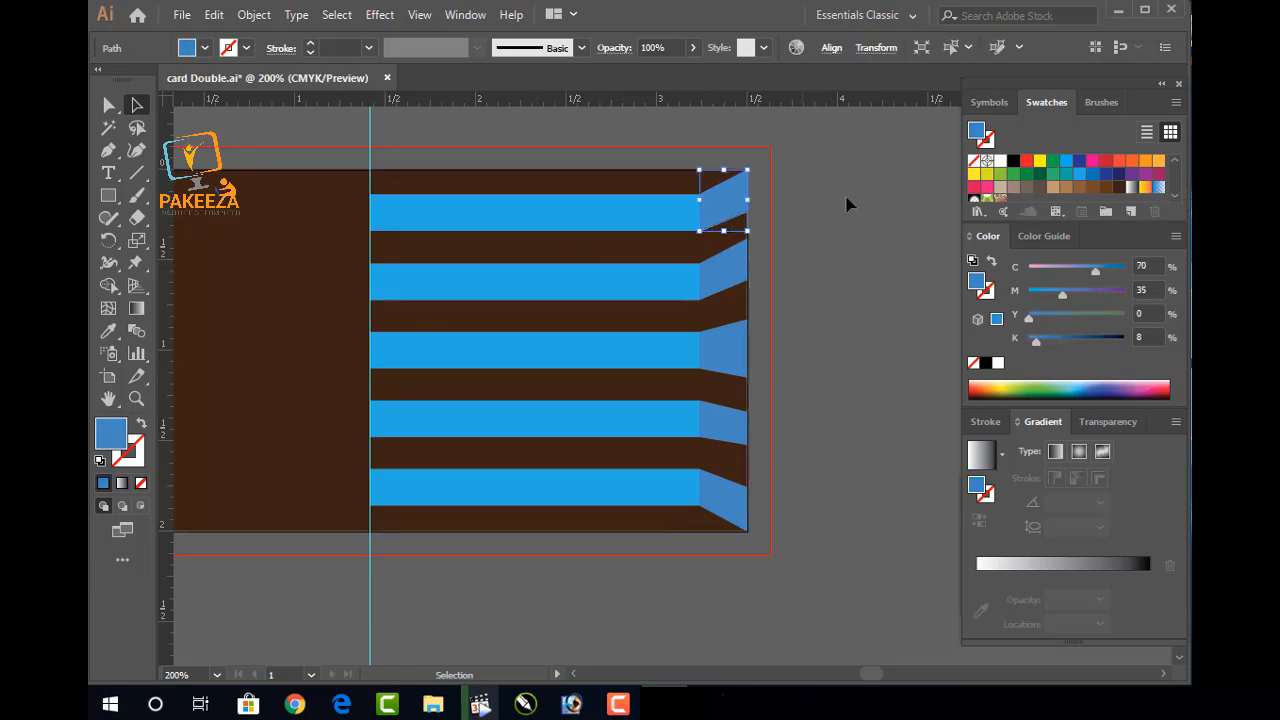
pyautogui.click(1093, 175)
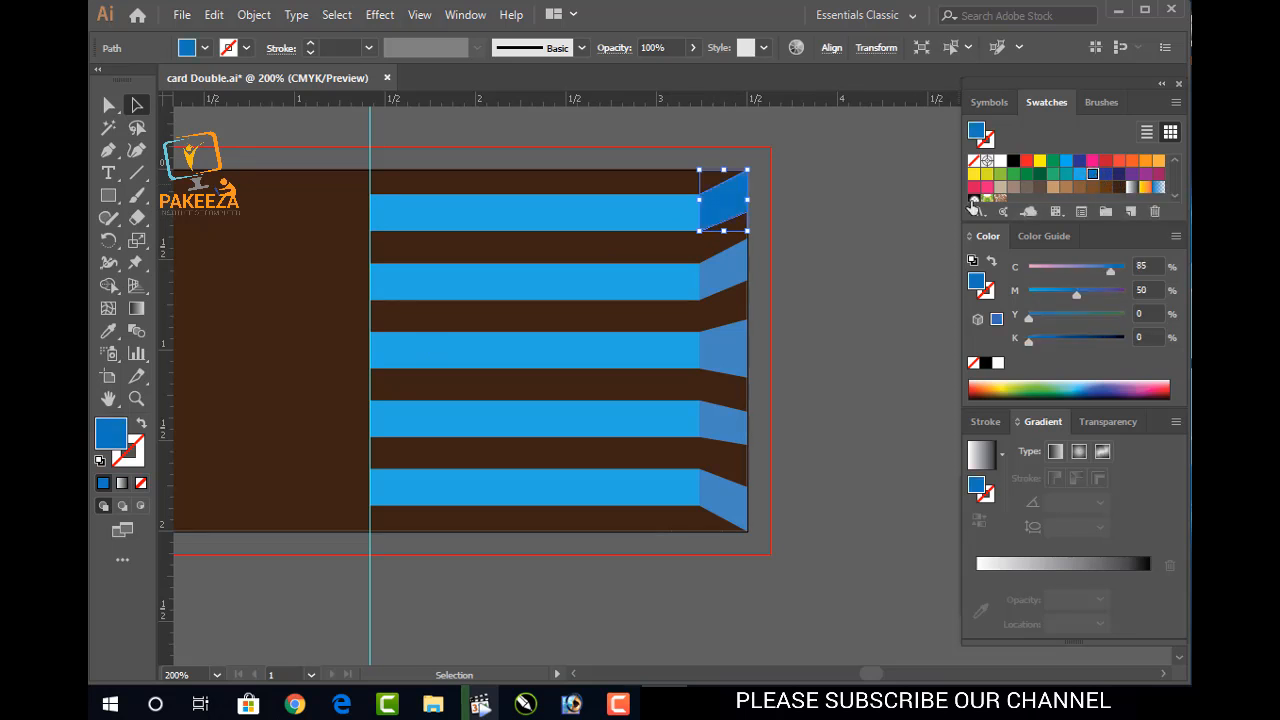
pyautogui.click(872, 230)
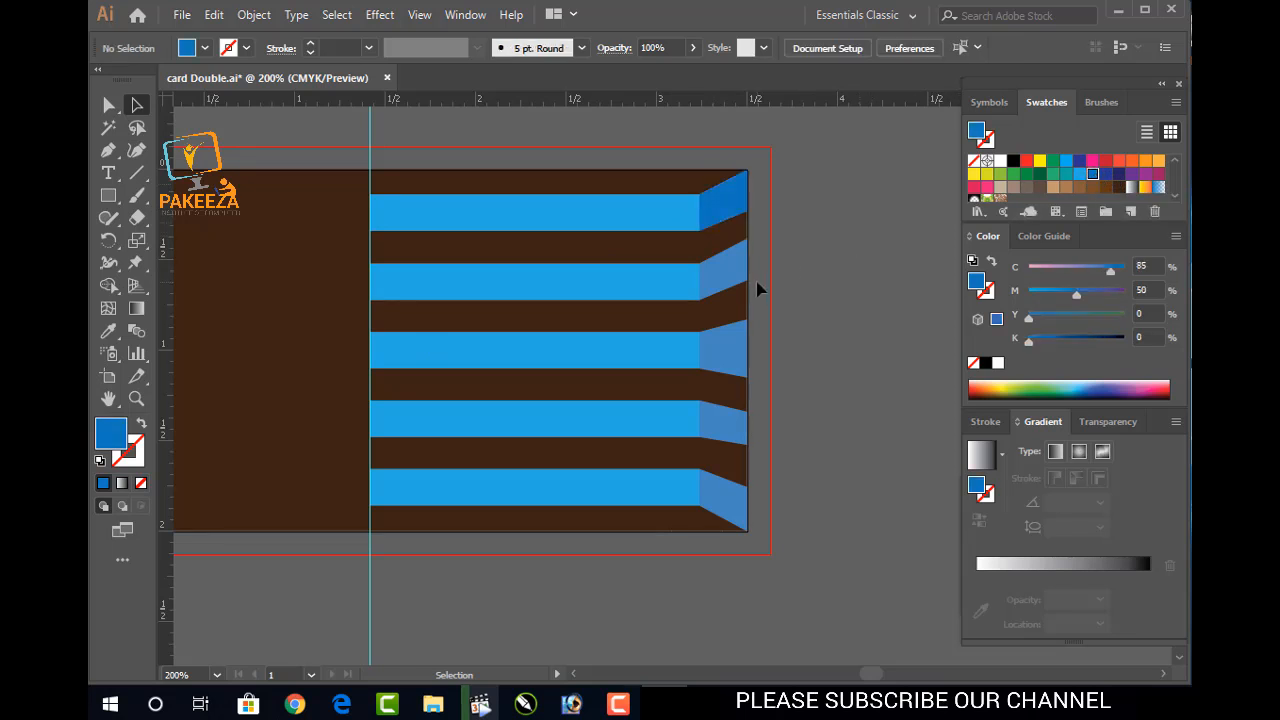
# Apply the top face's darker blue to the other four end faces with the Eyedropper
pyautogui.scroll(-3, 757, 290)
pyautogui.scroll(2, 798, 306)
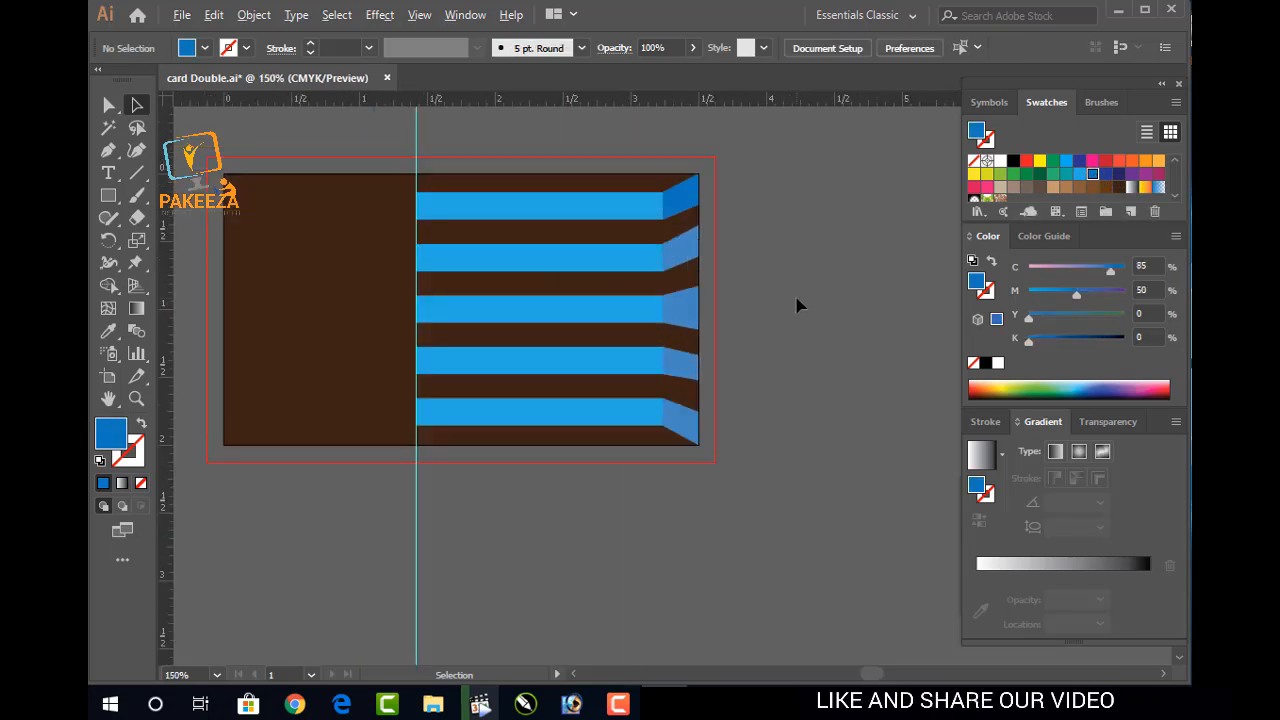
pyautogui.click(690, 257)
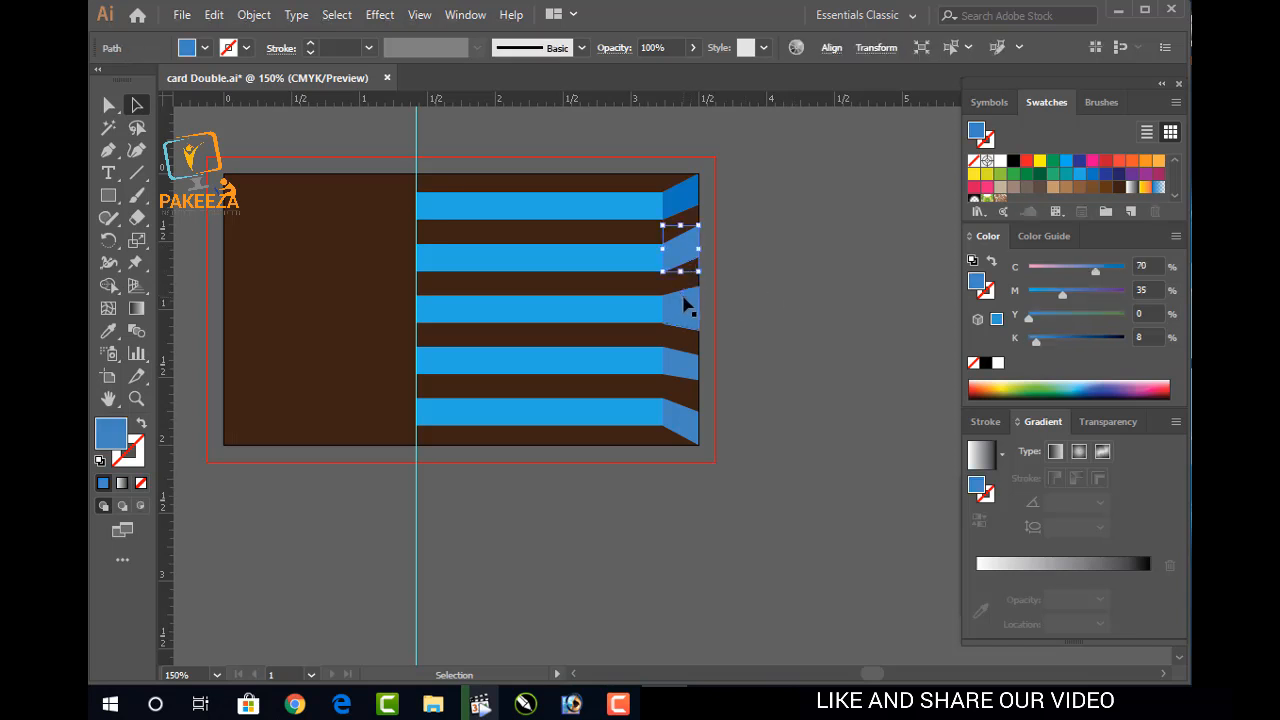
pyautogui.keyDown('shift'); pyautogui.click(686, 309); pyautogui.keyUp('shift')
pyautogui.keyDown('shift'); pyautogui.click(680, 365); pyautogui.keyUp('shift')
pyautogui.keyDown('shift'); pyautogui.click(670, 428); pyautogui.keyUp('shift')
pyautogui.click(108, 331)
pyautogui.click(687, 184)
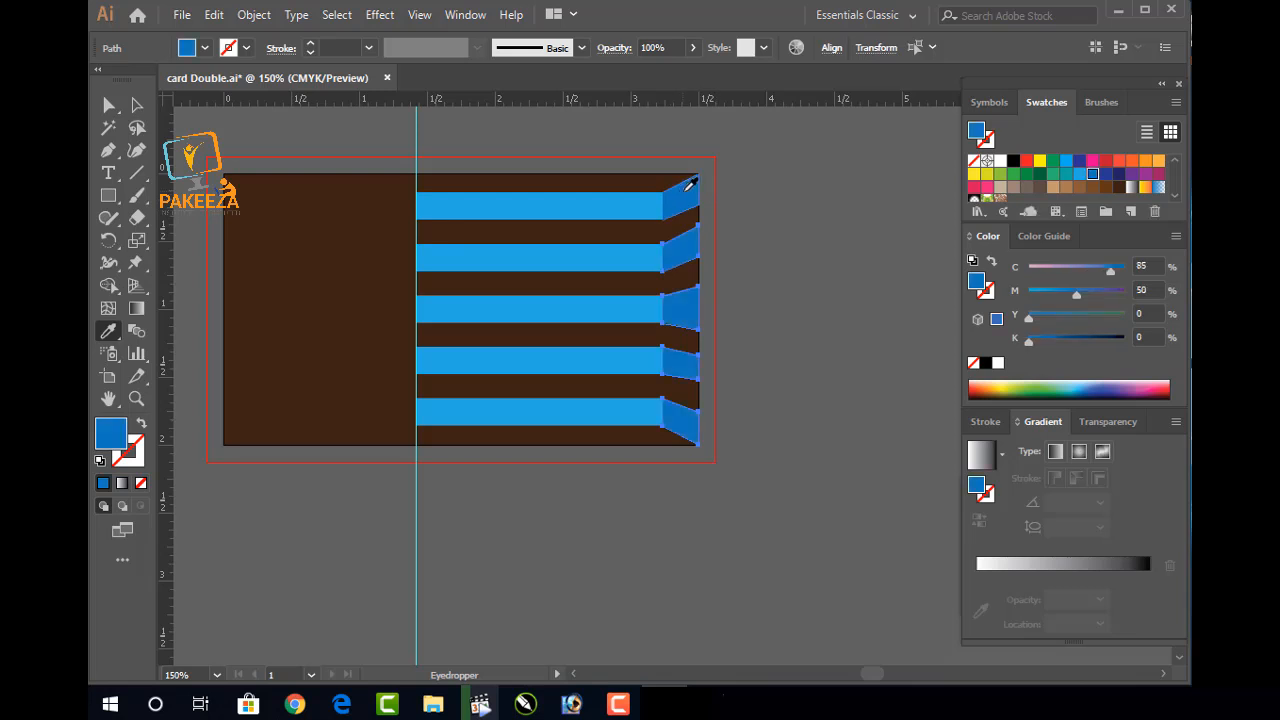
pyautogui.press('v')
pyautogui.press('a')
pyautogui.click(759, 226)
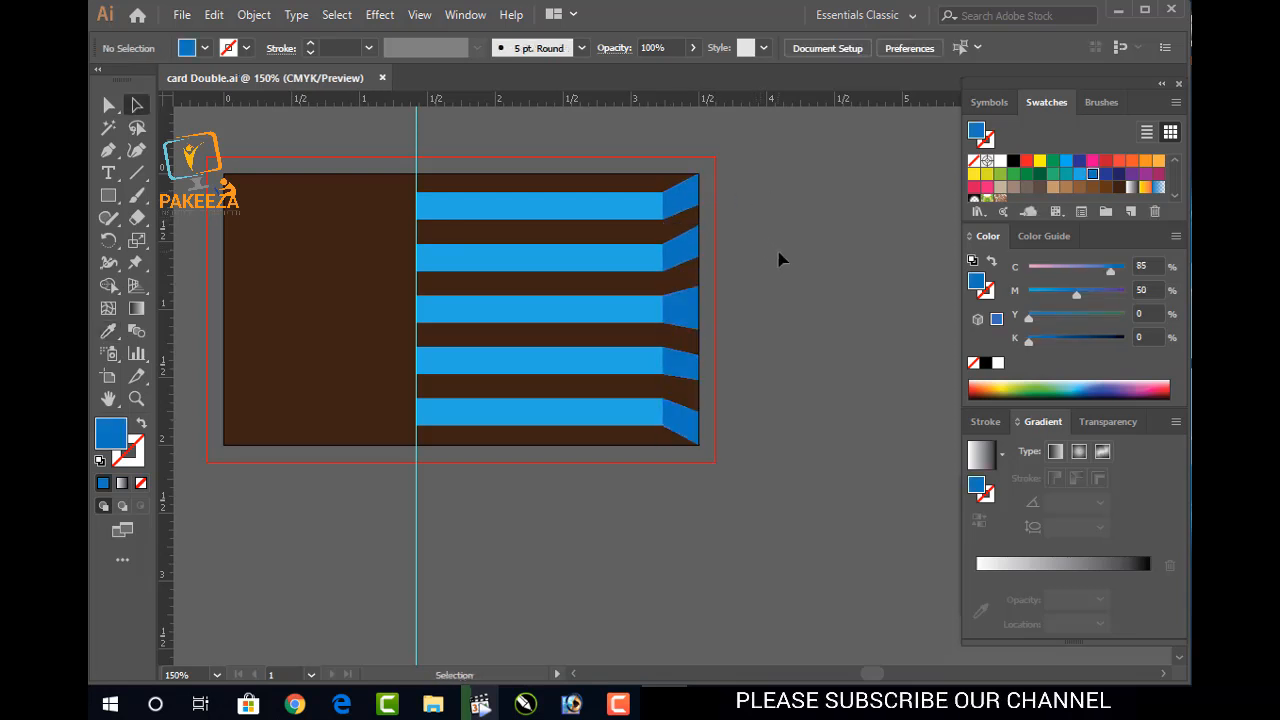
pyautogui.scroll(2, 775, 261)
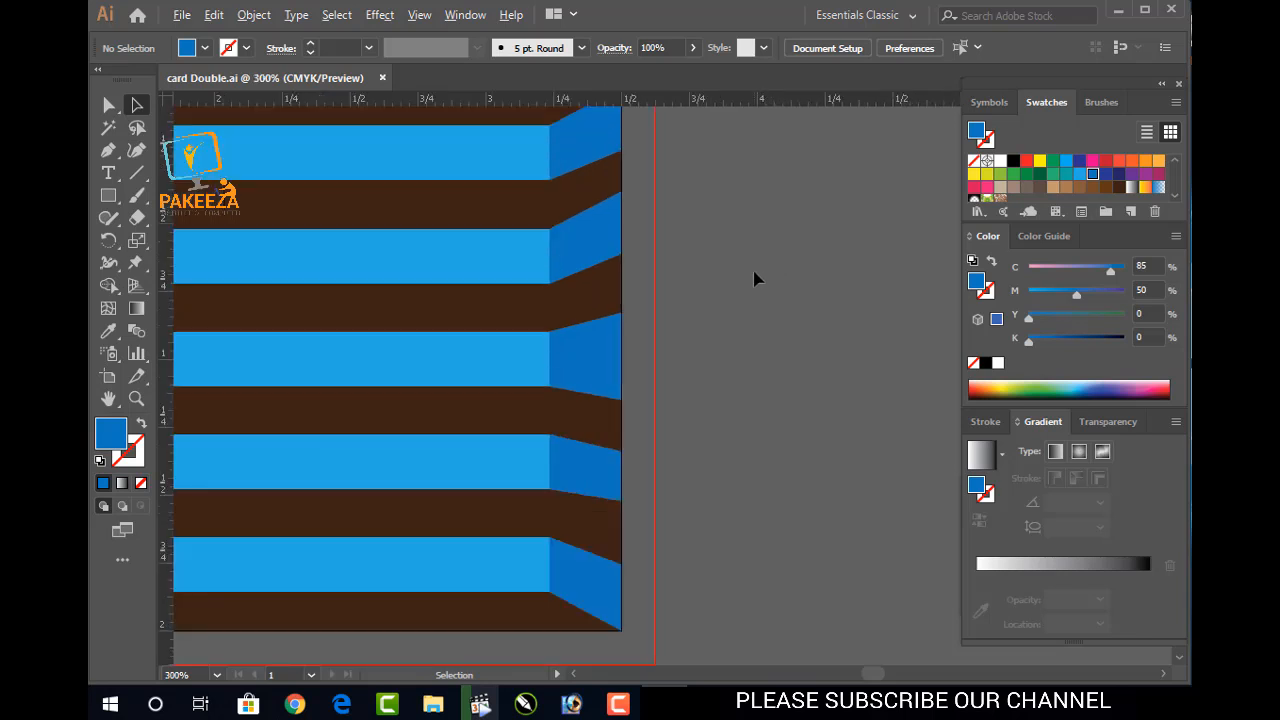
pyautogui.scroll(-1, 714, 284)
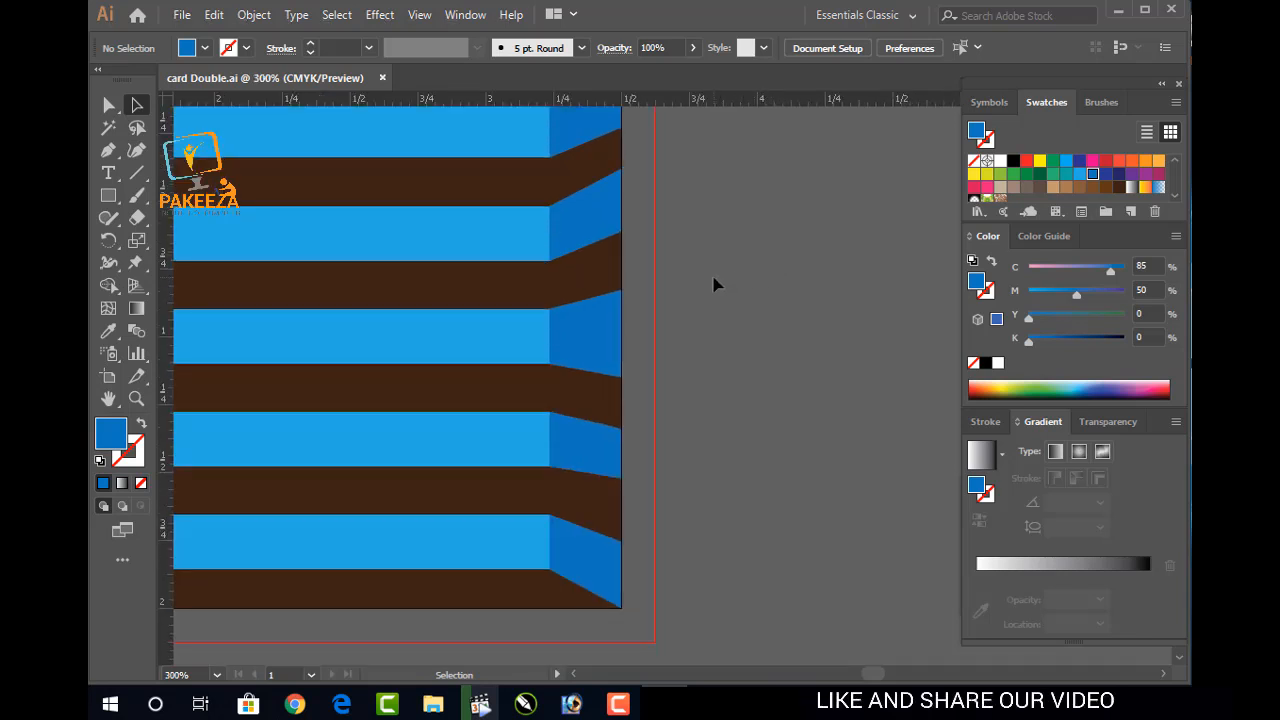
# Move the fourth end face's top-right and bottom-right anchors up to align with the other folds
pyautogui.click(609, 472)
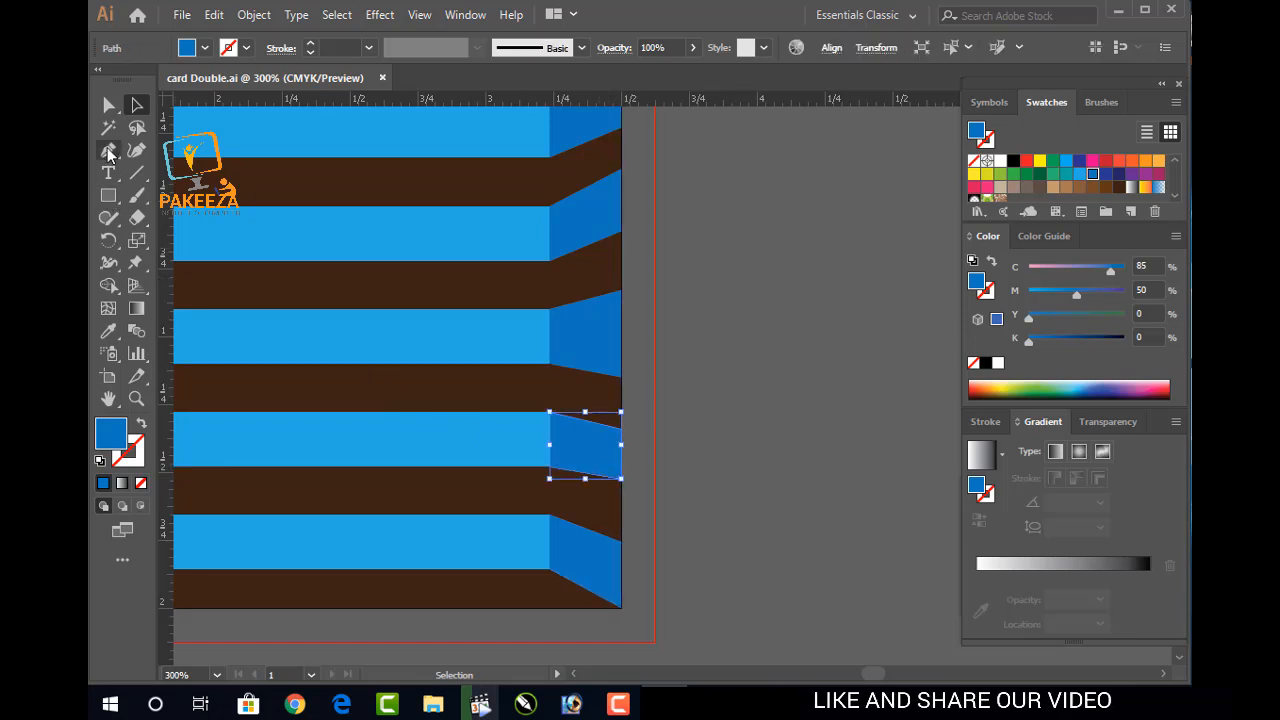
pyautogui.click(108, 105)
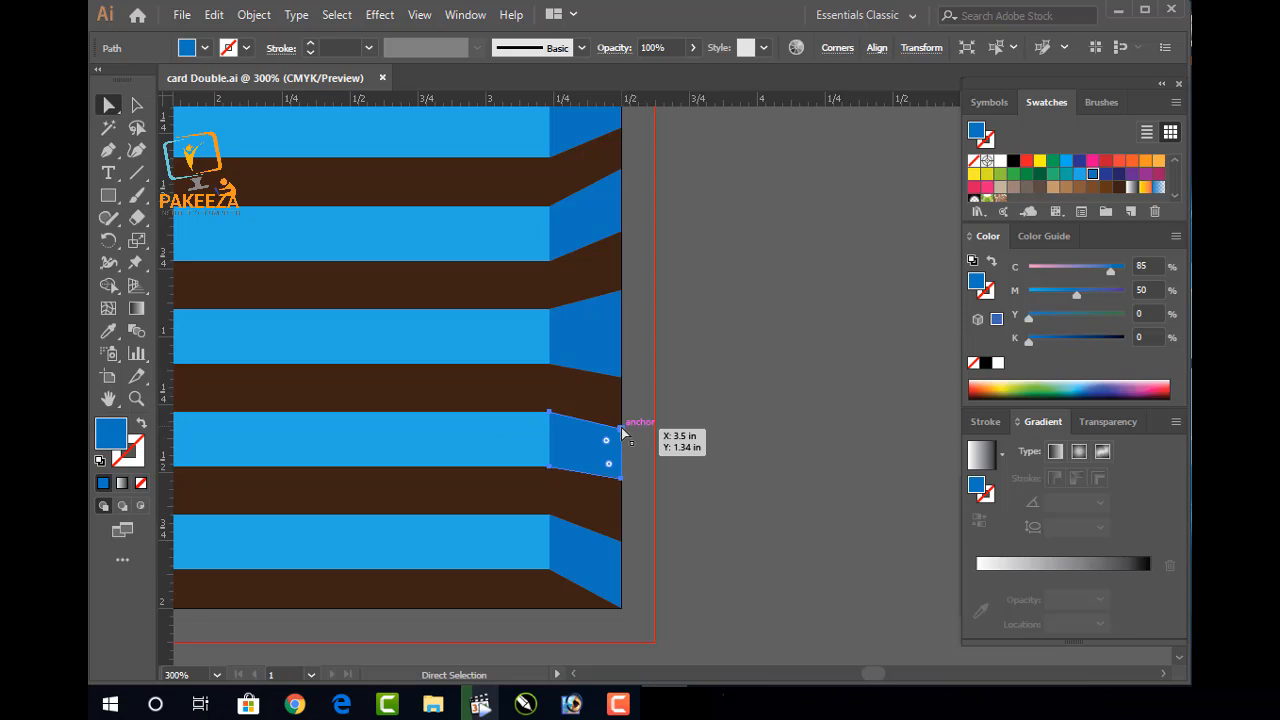
pyautogui.click(622, 430)
pyautogui.press('Up')
pyautogui.moveTo(622, 480); pyautogui.dragTo(622, 474)
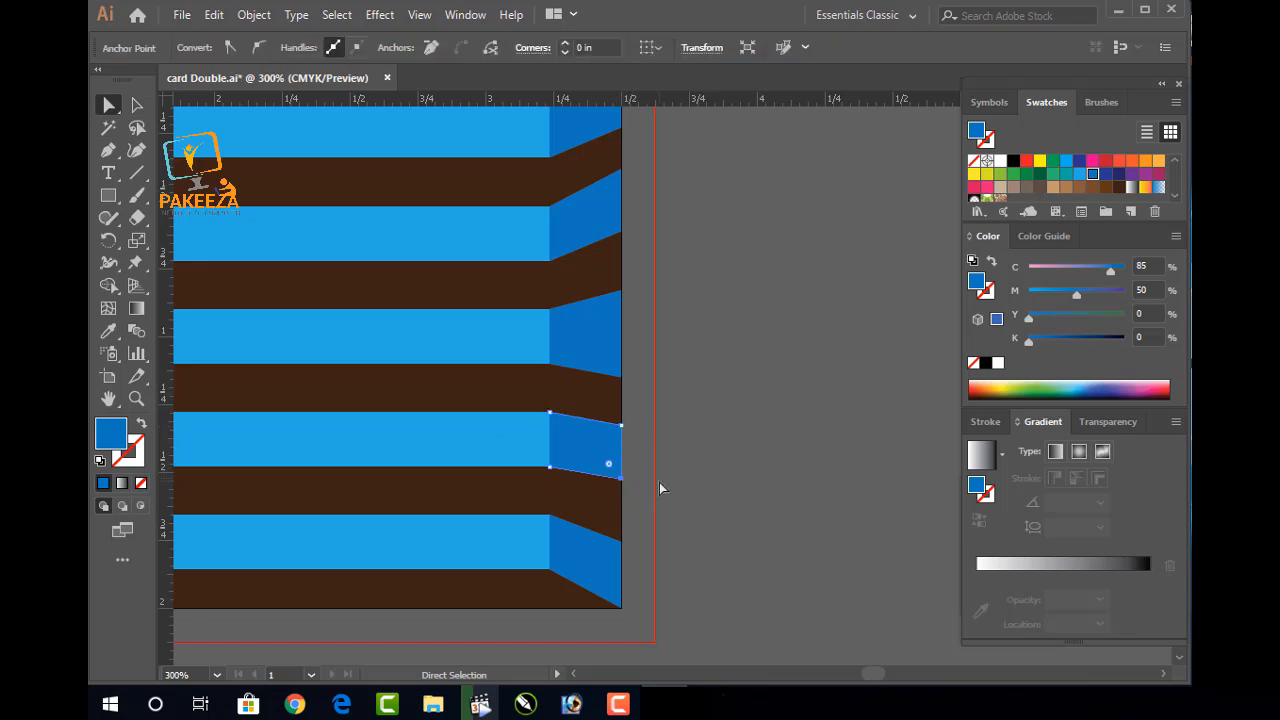
pyautogui.click(621, 427)
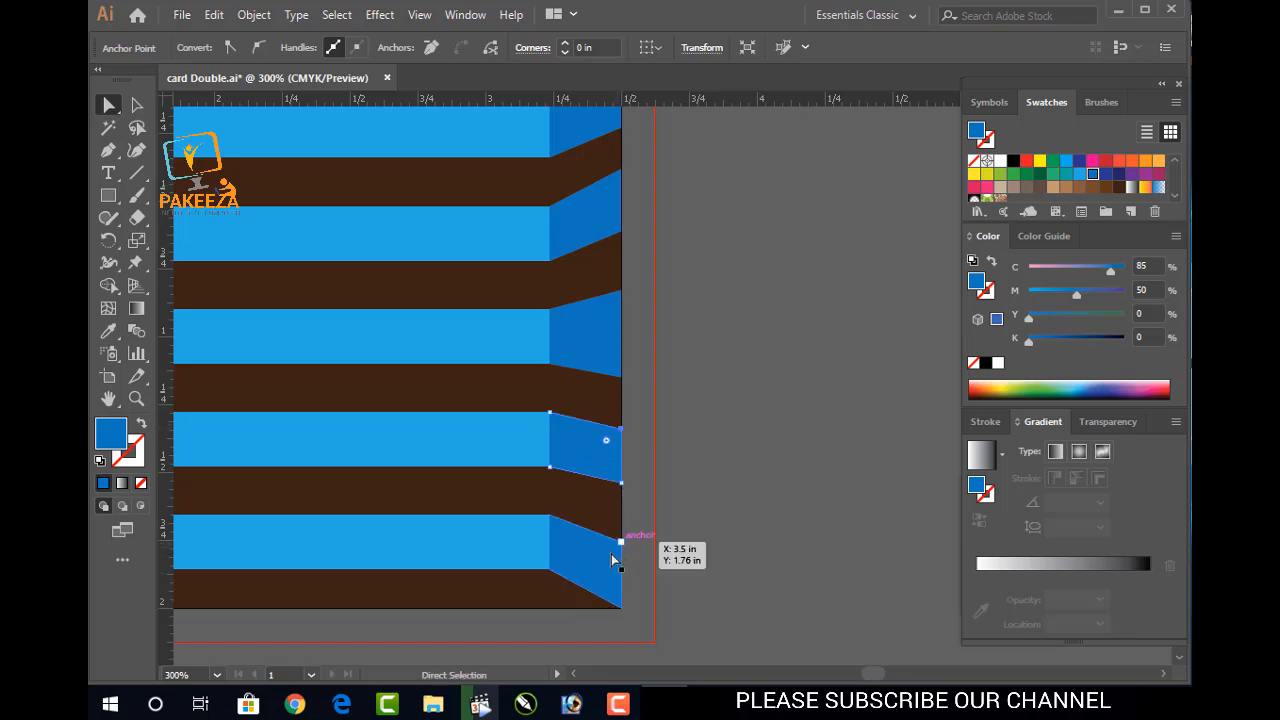
pyautogui.press('v')
pyautogui.press('a')
pyautogui.scroll(-3, 675, 511)
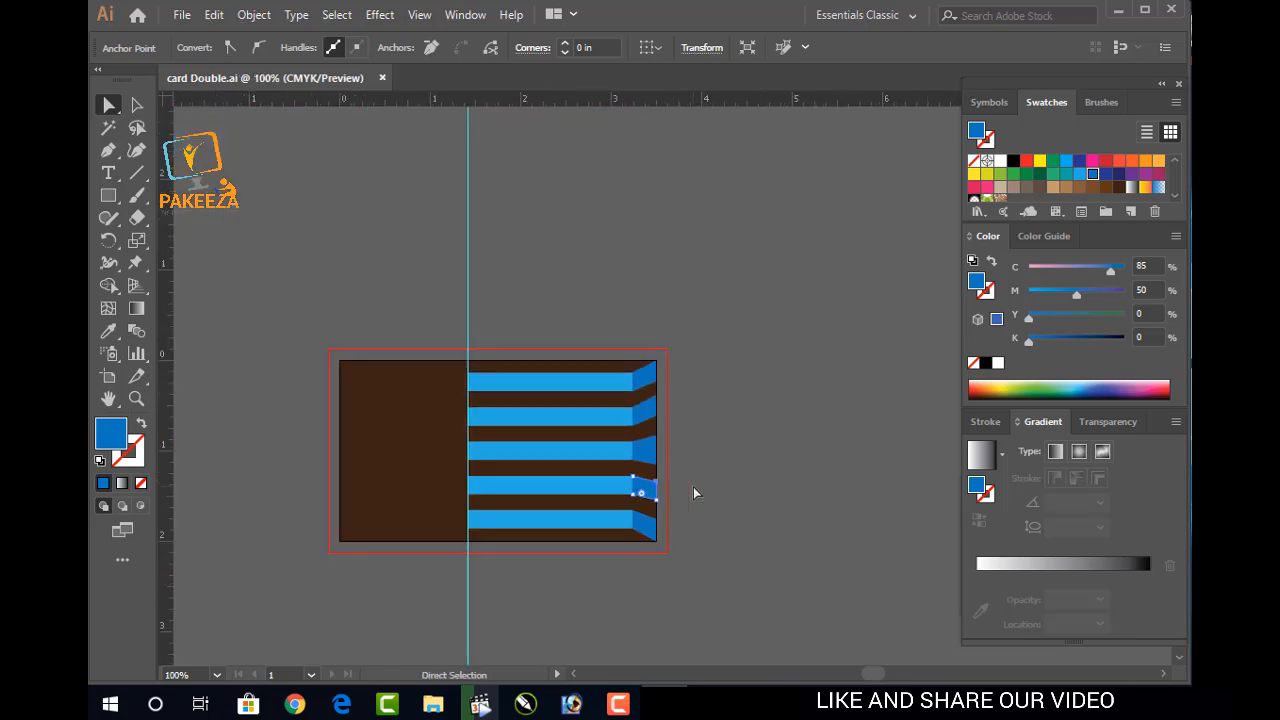
pyautogui.press('v')
pyautogui.click(344, 242)
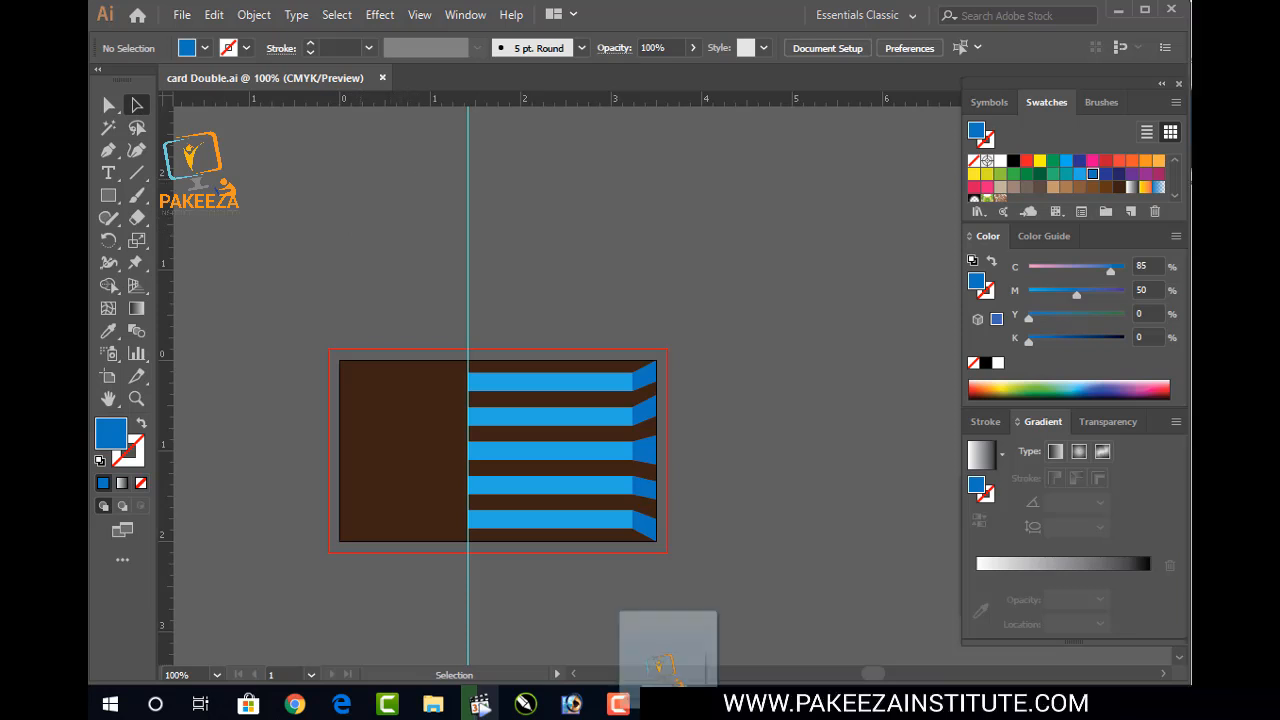
# Open Final 1.png in Illustrator, then shrink and reposition the logo image
pyautogui.moveTo(668, 698); pyautogui.dragTo(660, 57)
pyautogui.moveTo(676, 377); pyautogui.dragTo(509, 311)
pyautogui.moveTo(259, 178); pyautogui.dragTo(446, 337)
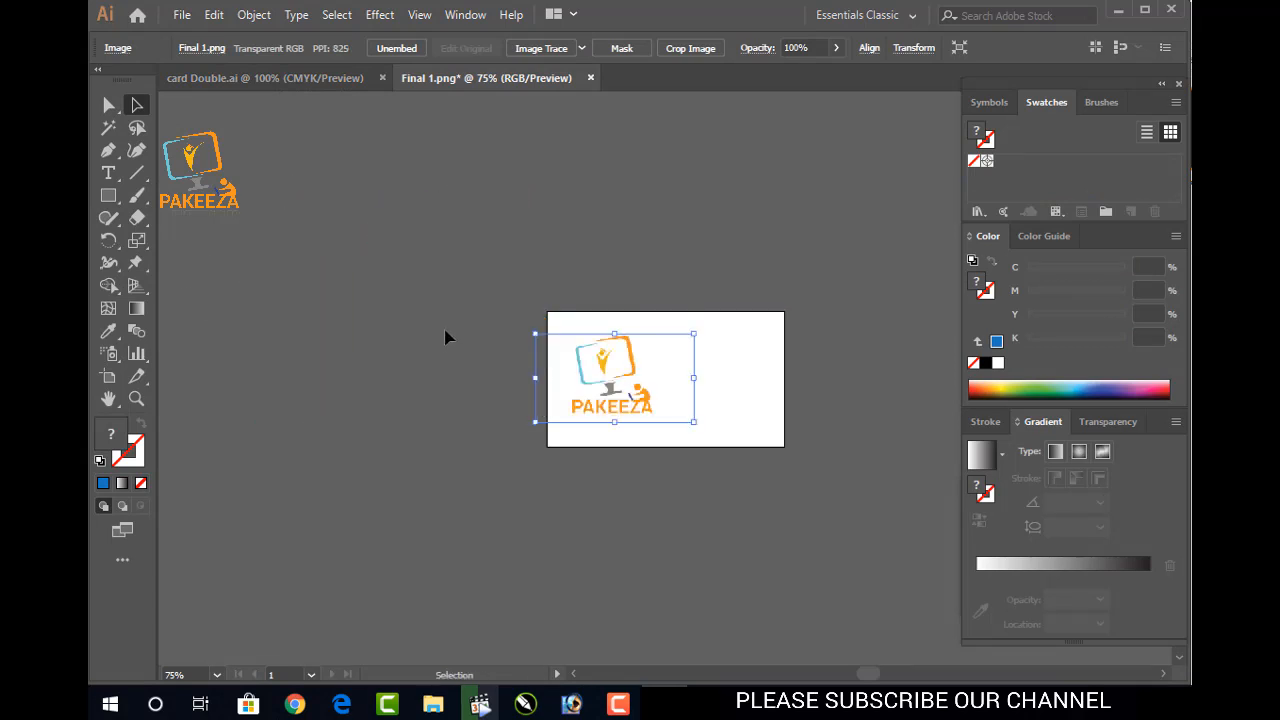
pyautogui.press('Return')
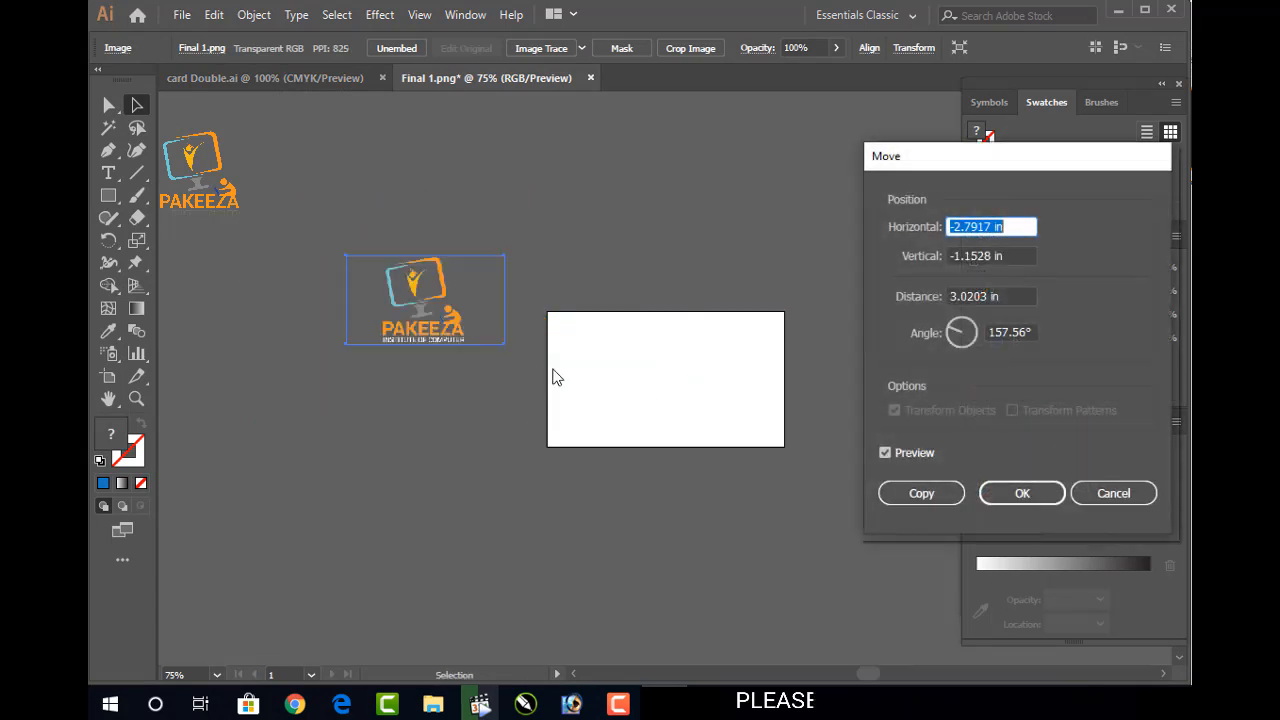
pyautogui.click(1010, 493)
# Drag the logo into card Double.ai and place it on the brown left panel
pyautogui.moveTo(402, 289); pyautogui.dragTo(347, 212)
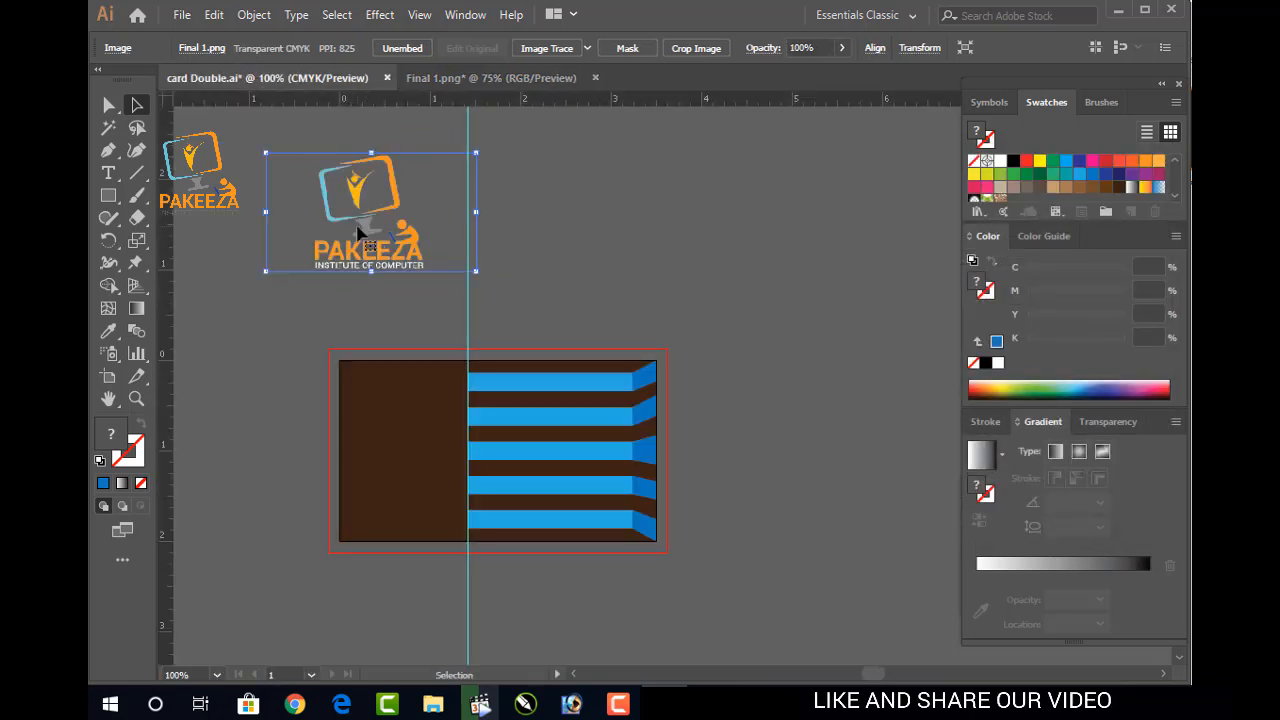
pyautogui.moveTo(269, 155); pyautogui.dragTo(349, 200)
pyautogui.moveTo(407, 244); pyautogui.dragTo(398, 444)
pyautogui.click(514, 290)
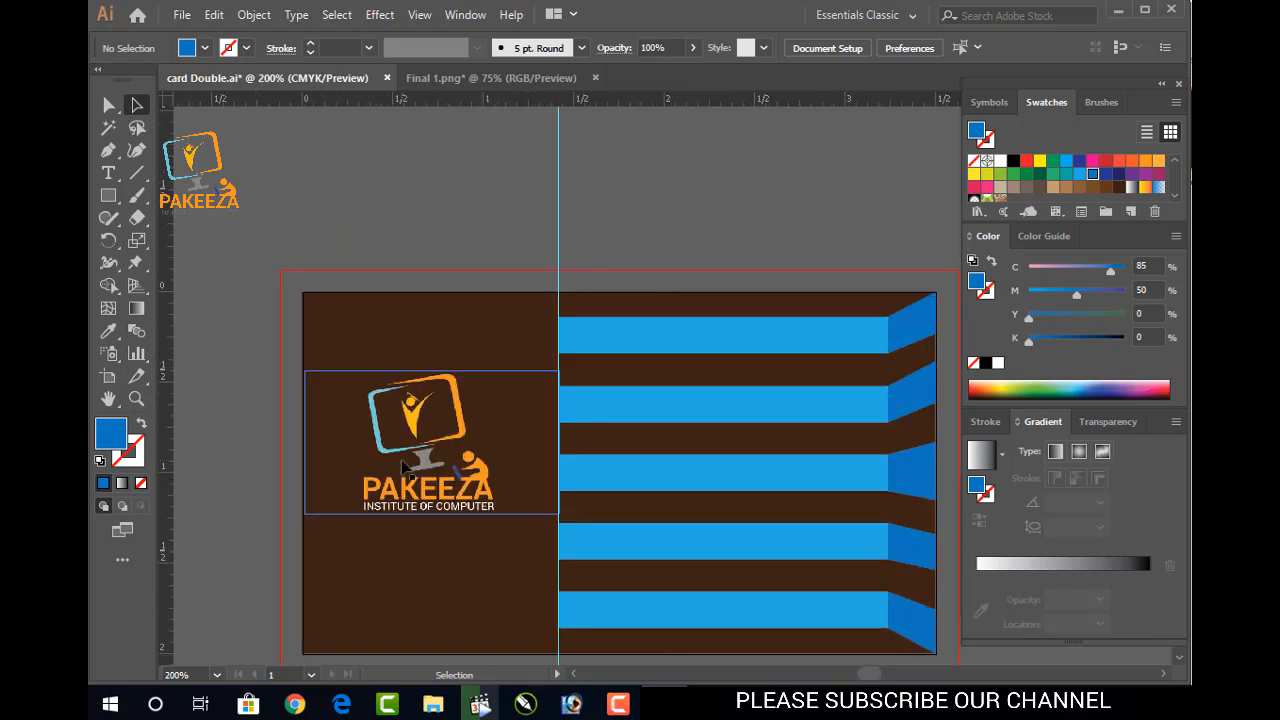
# Enlarge the Pakeeza logo, nudge it slightly left, and save the card
pyautogui.scroll(-3, 404, 466)
pyautogui.click(426, 383)
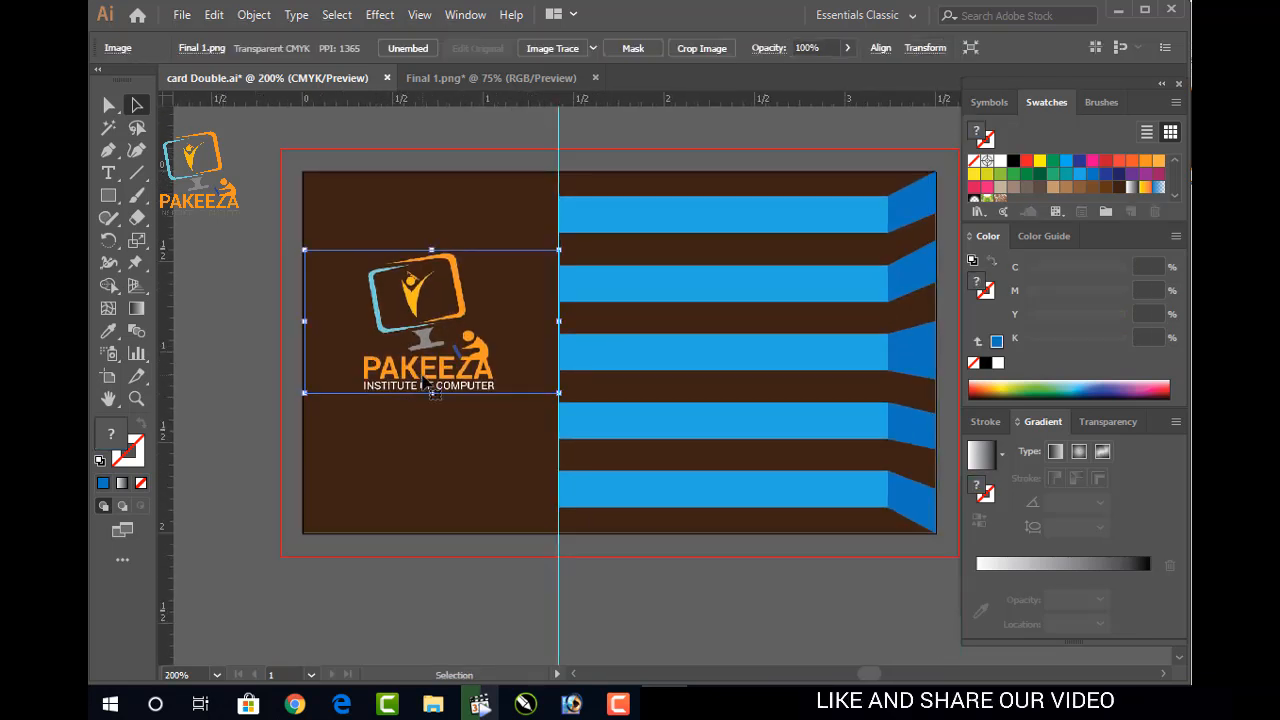
pyautogui.moveTo(558, 393); pyautogui.dragTo(603, 442)
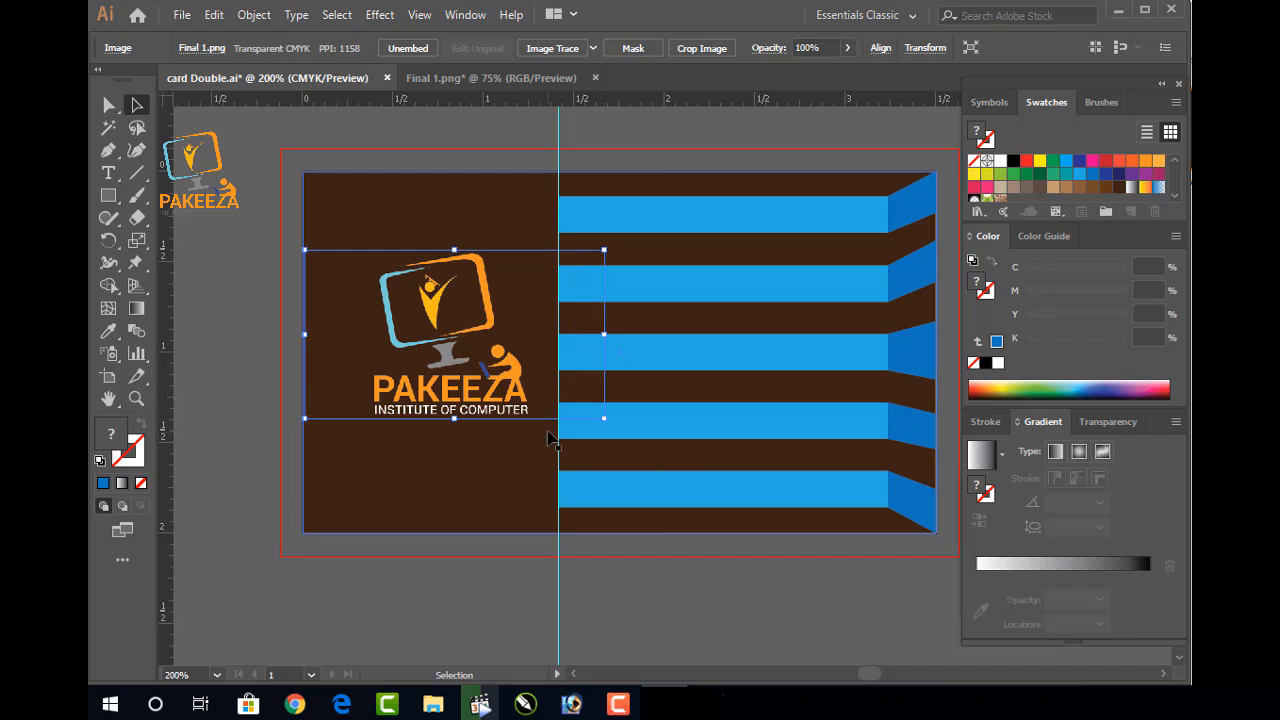
pyautogui.press('Left')
pyautogui.press('Left')
pyautogui.press('Left')
pyautogui.press('Left')
pyautogui.press('Left')
pyautogui.press('Left')
pyautogui.press('Left')
pyautogui.press('Left')
pyautogui.press('Left')
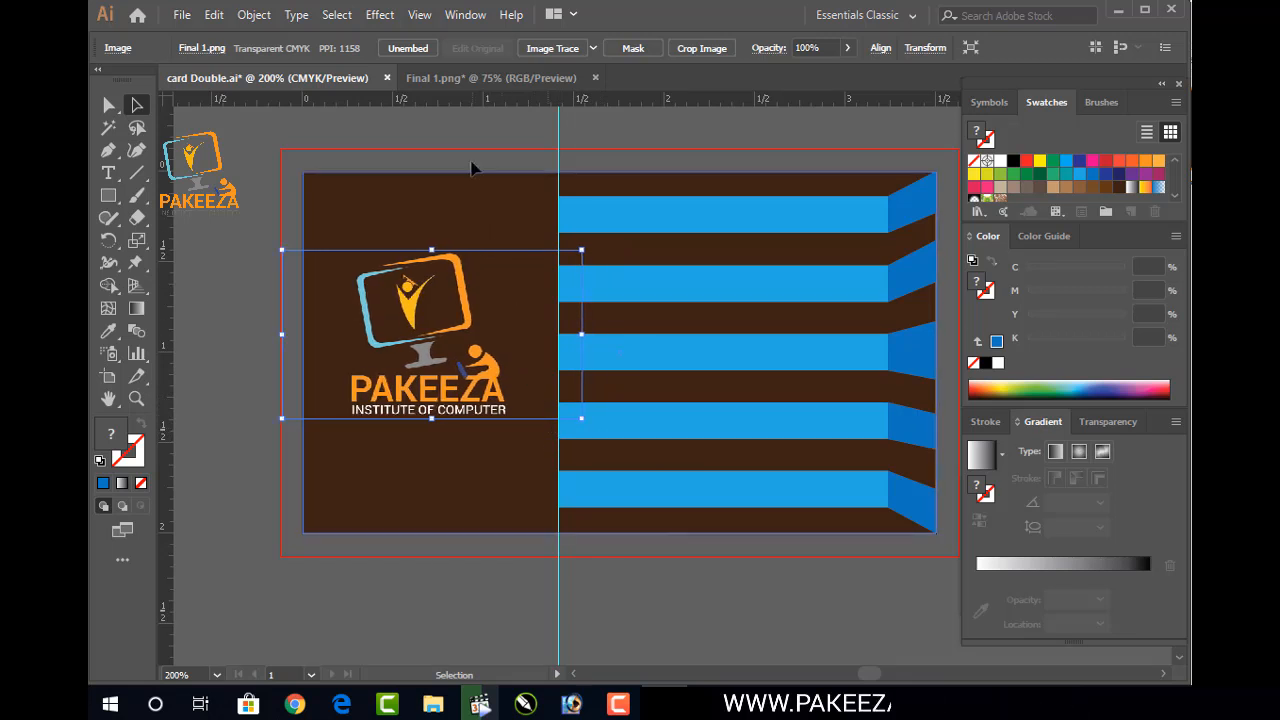
pyautogui.click(219, 260)
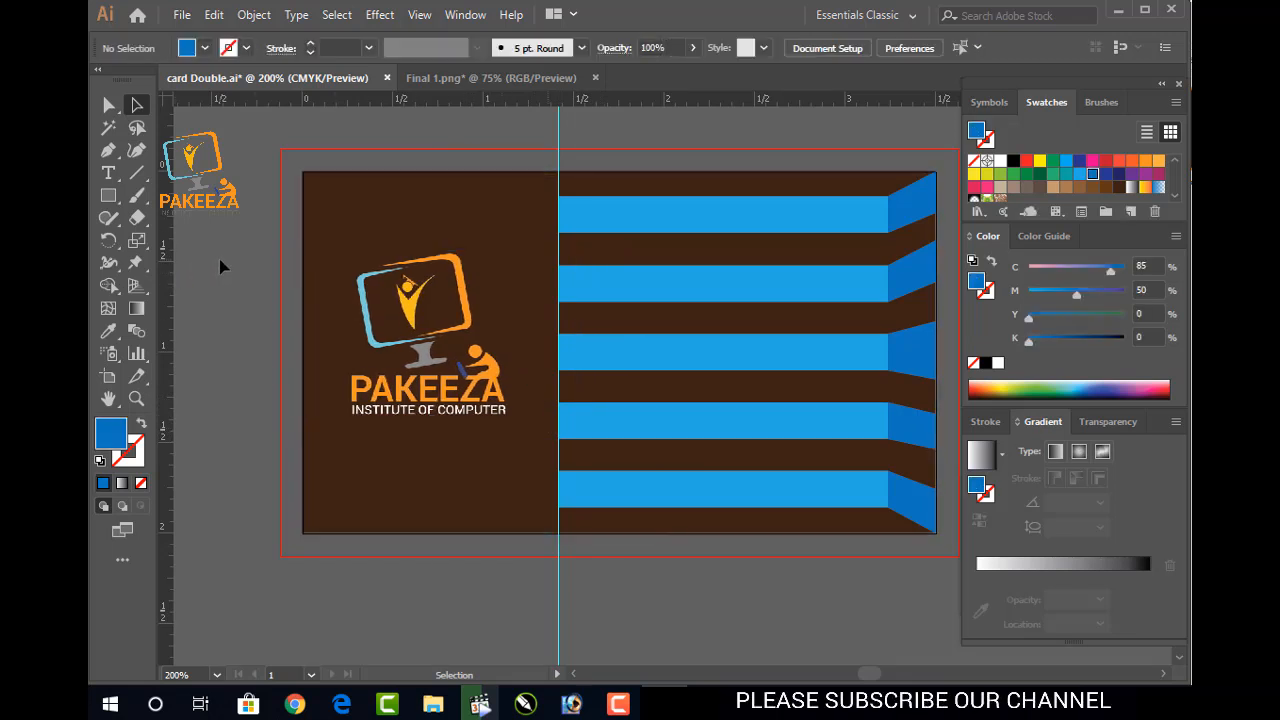
pyautogui.scroll(-1, 219, 260)
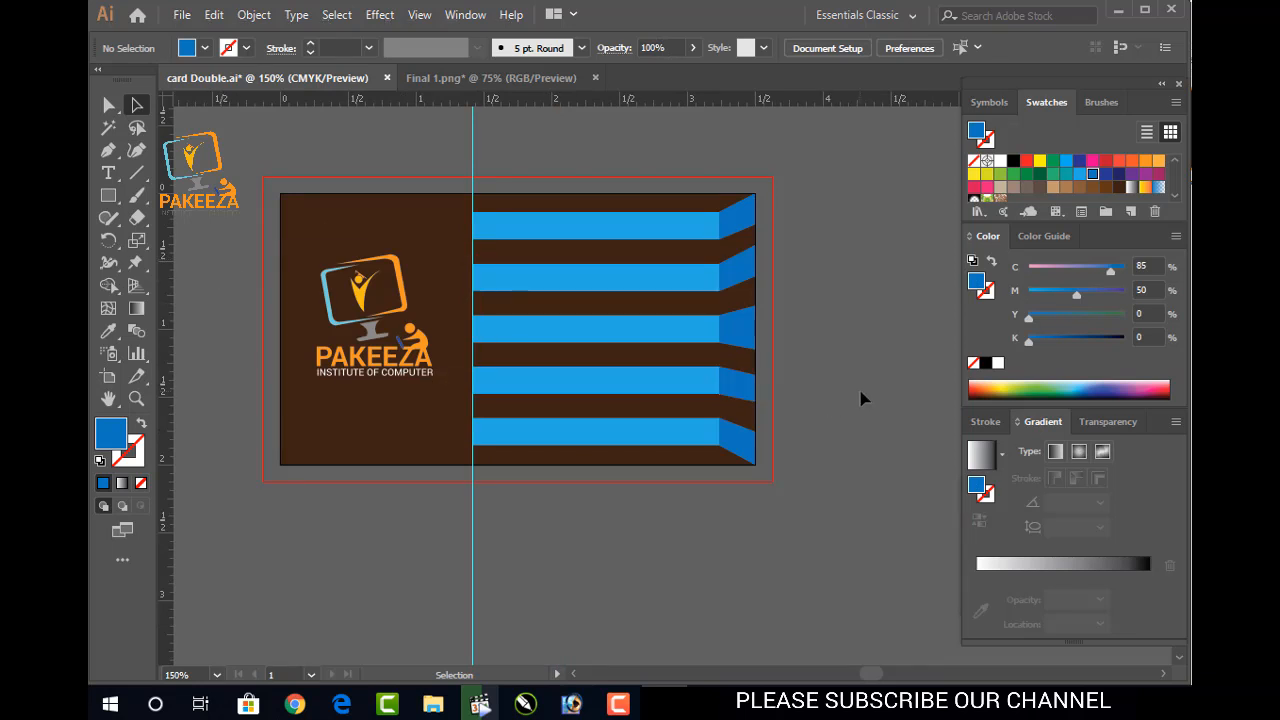
pyautogui.press('a')
pyautogui.hotkey('ctrl', 's')
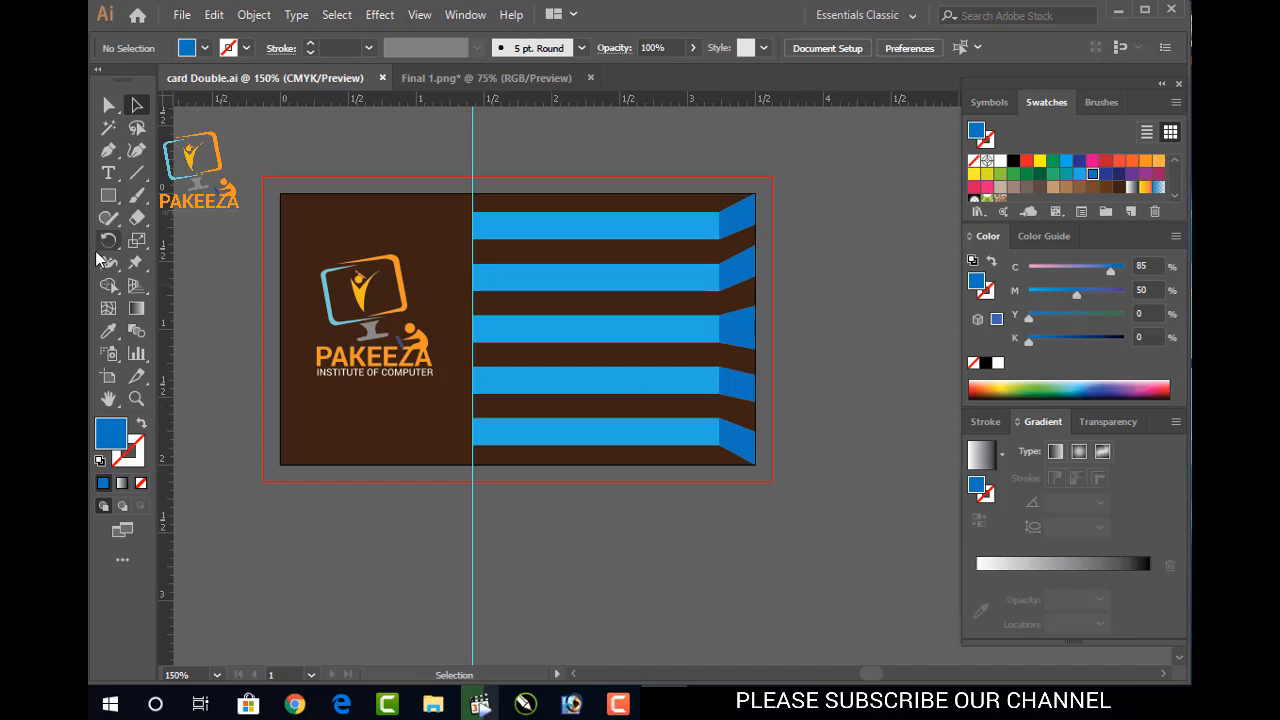
# Scale the logo up a little more and nudge it slightly lower on the left panel
pyautogui.click(618, 704)
pyautogui.click(1150, 564)
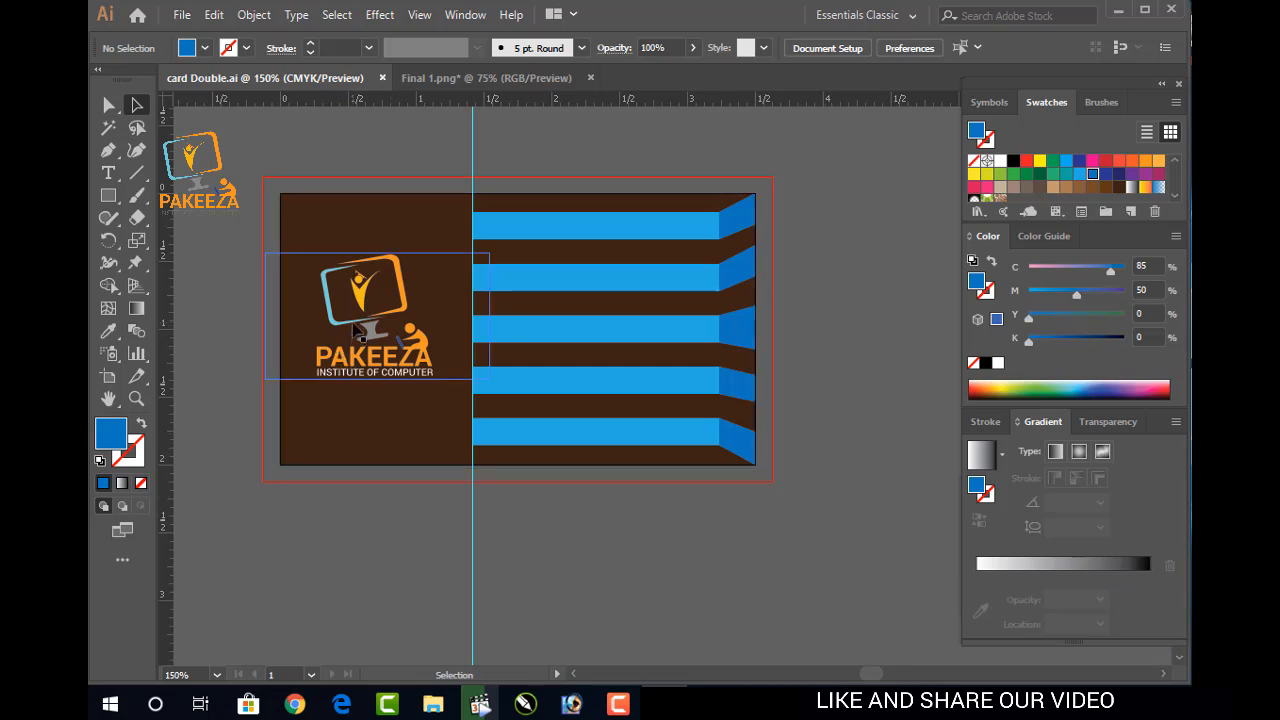
pyautogui.click(357, 331)
pyautogui.moveTo(489, 381); pyautogui.dragTo(491, 385)
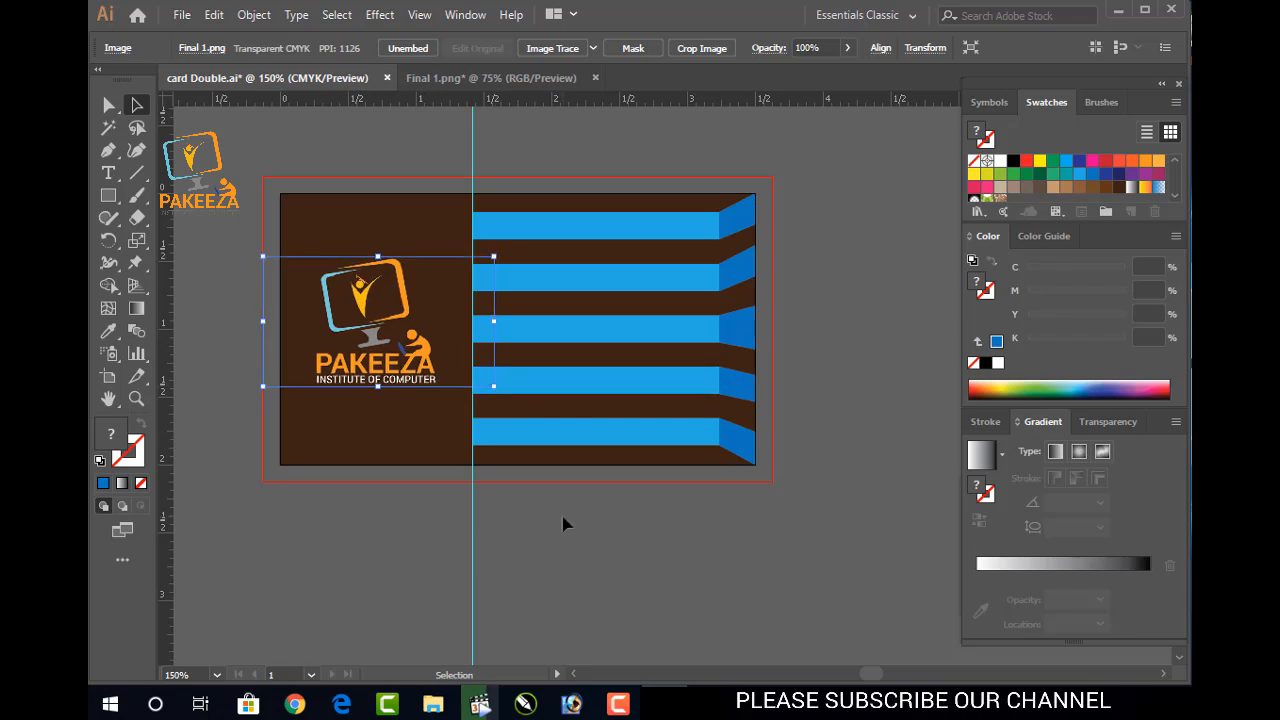
pyautogui.press('Down')
pyautogui.press('Down')
pyautogui.press('Down')
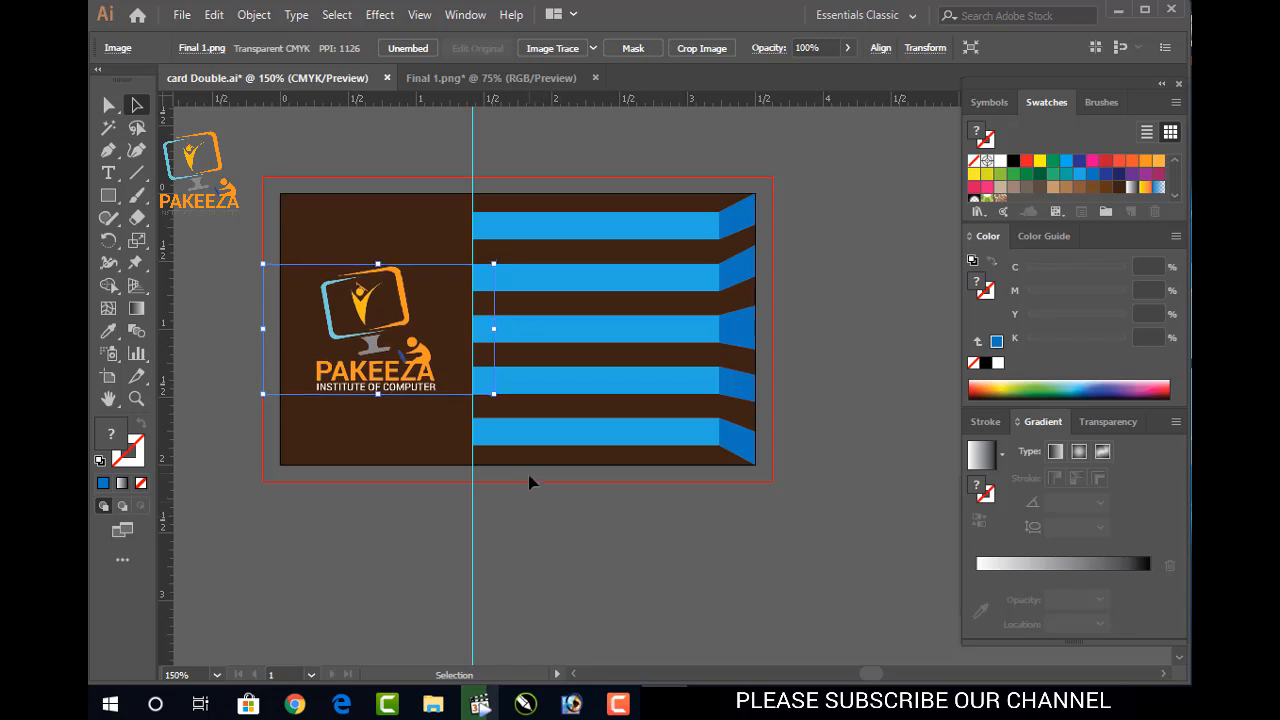
pyautogui.moveTo(495, 395); pyautogui.dragTo(506, 401)
pyautogui.click(545, 513)
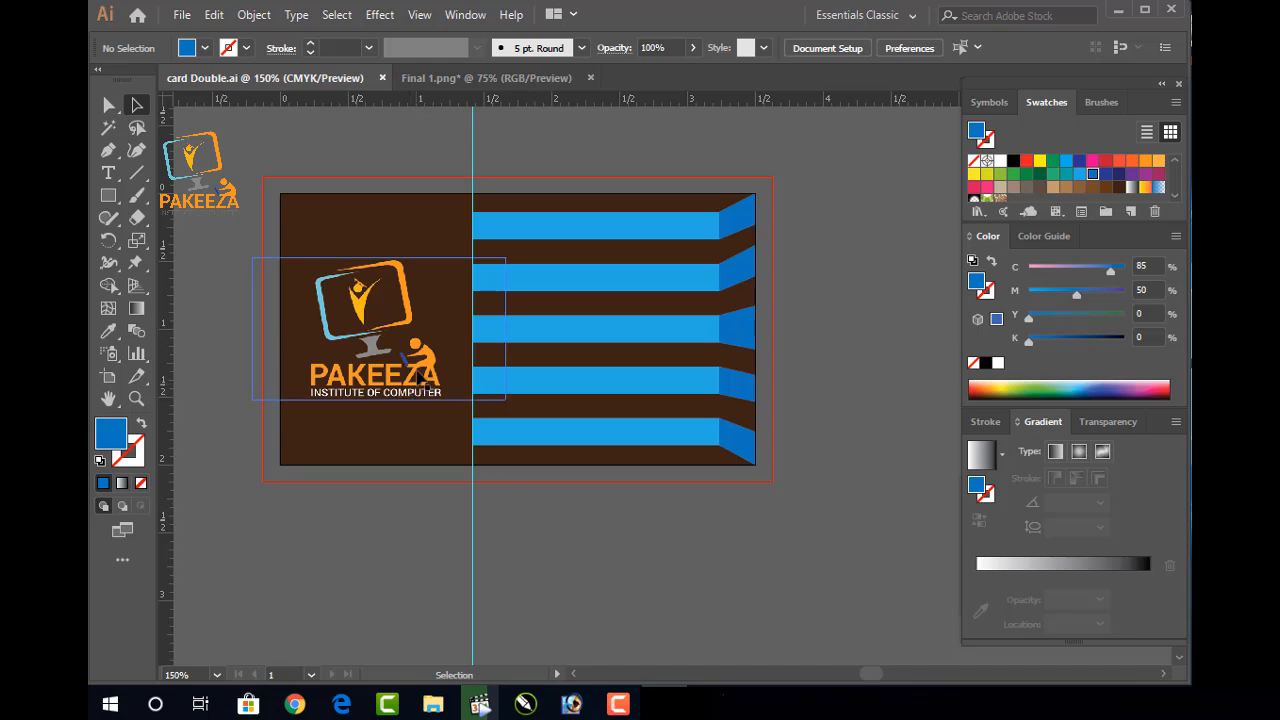
pyautogui.scroll(3, 399, 319)
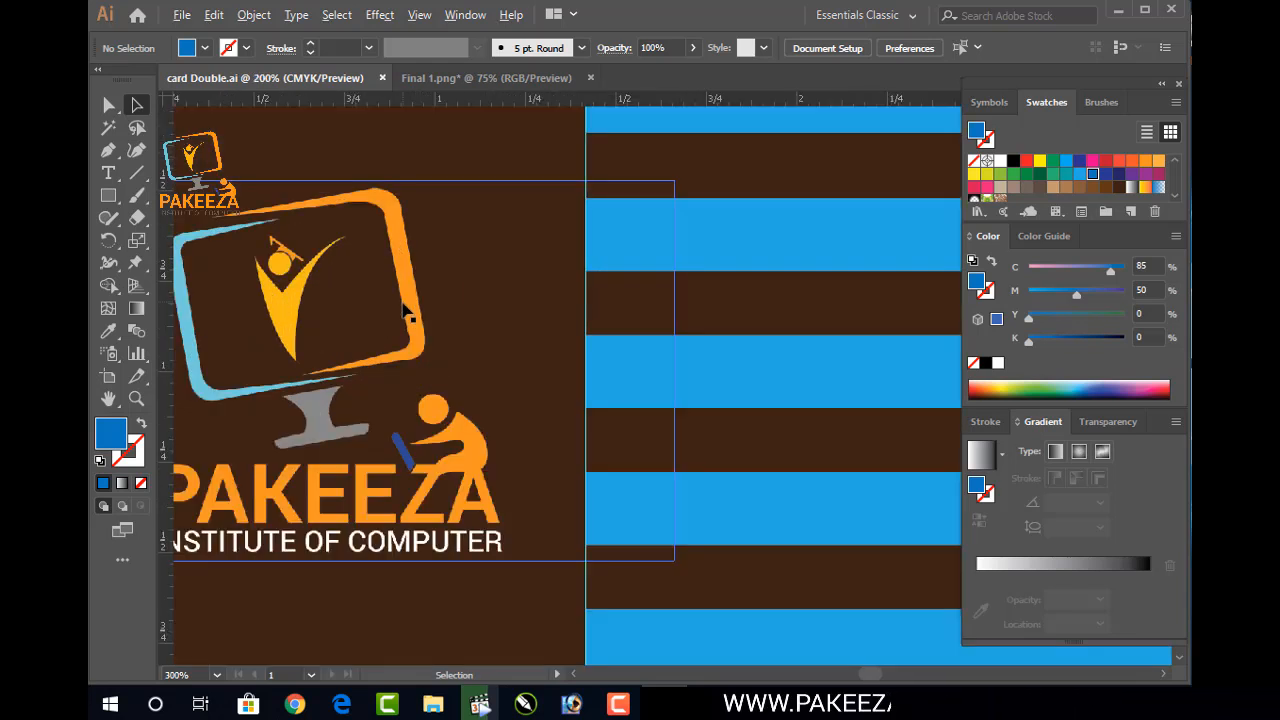
pyautogui.scroll(-3, 405, 313)
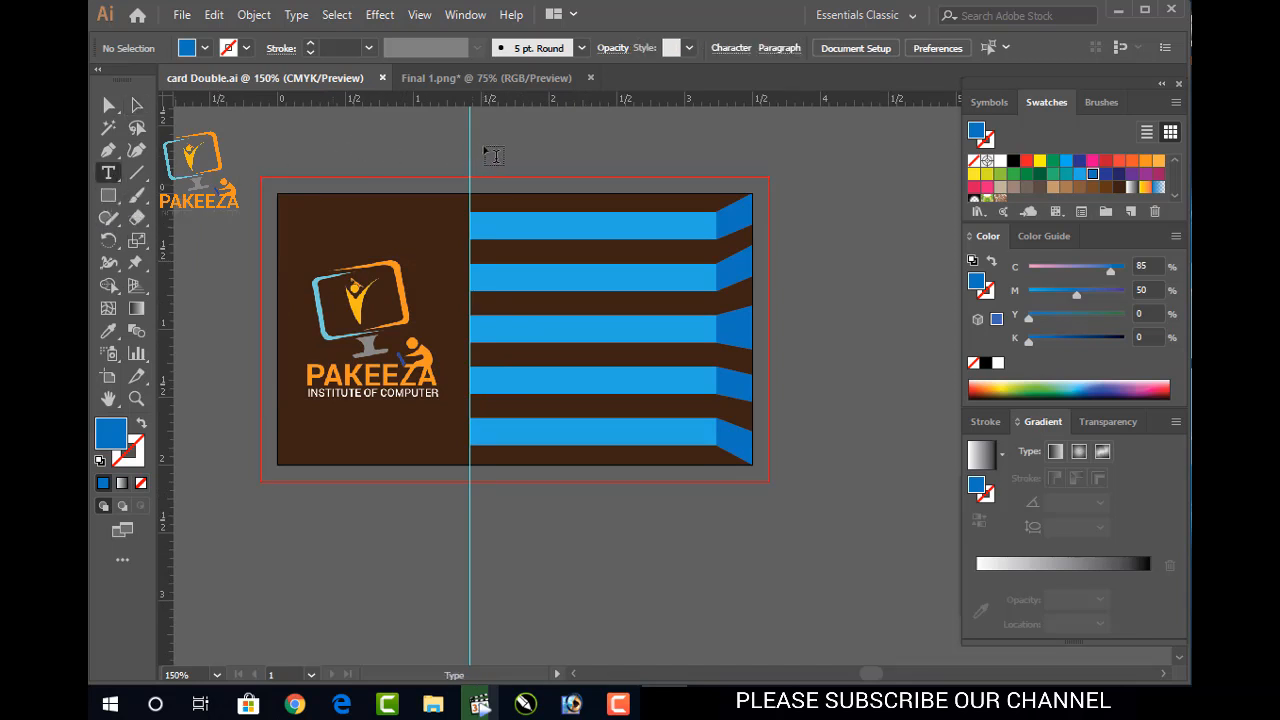
pyautogui.click(486, 150)
pyautogui.write('Micro')
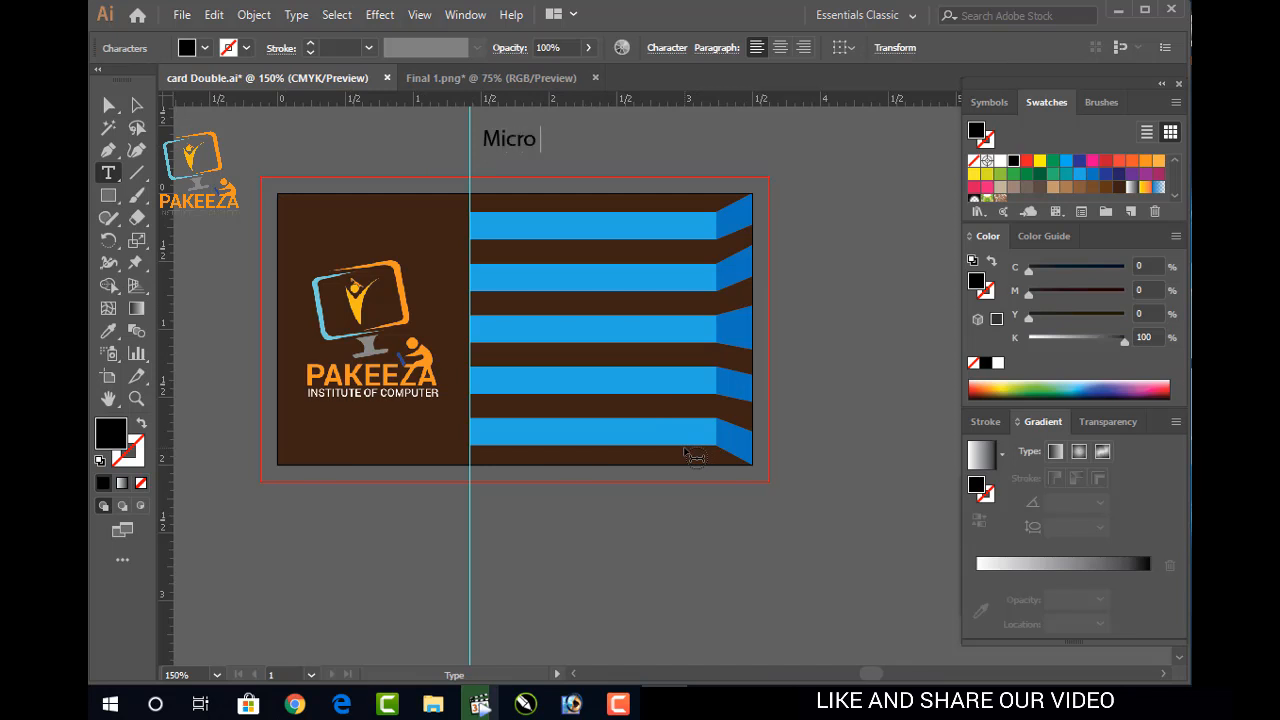
pyautogui.write('soft O')
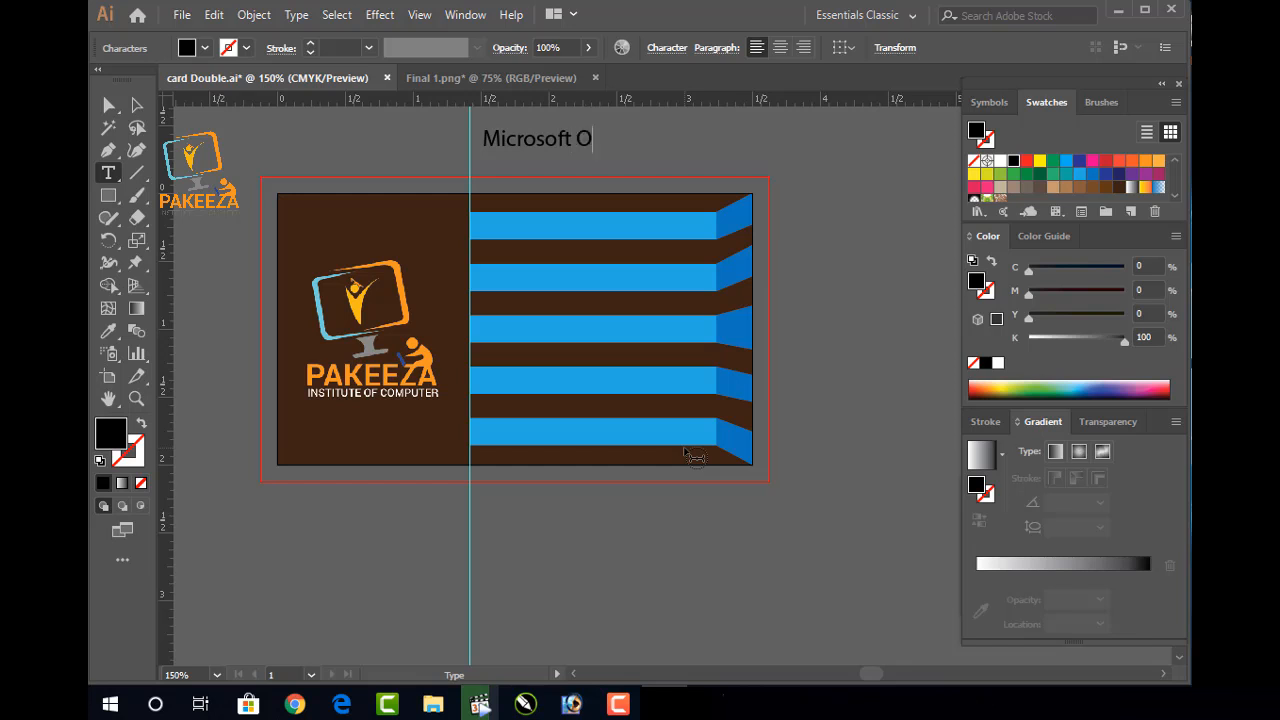
pyautogui.write('ffice')
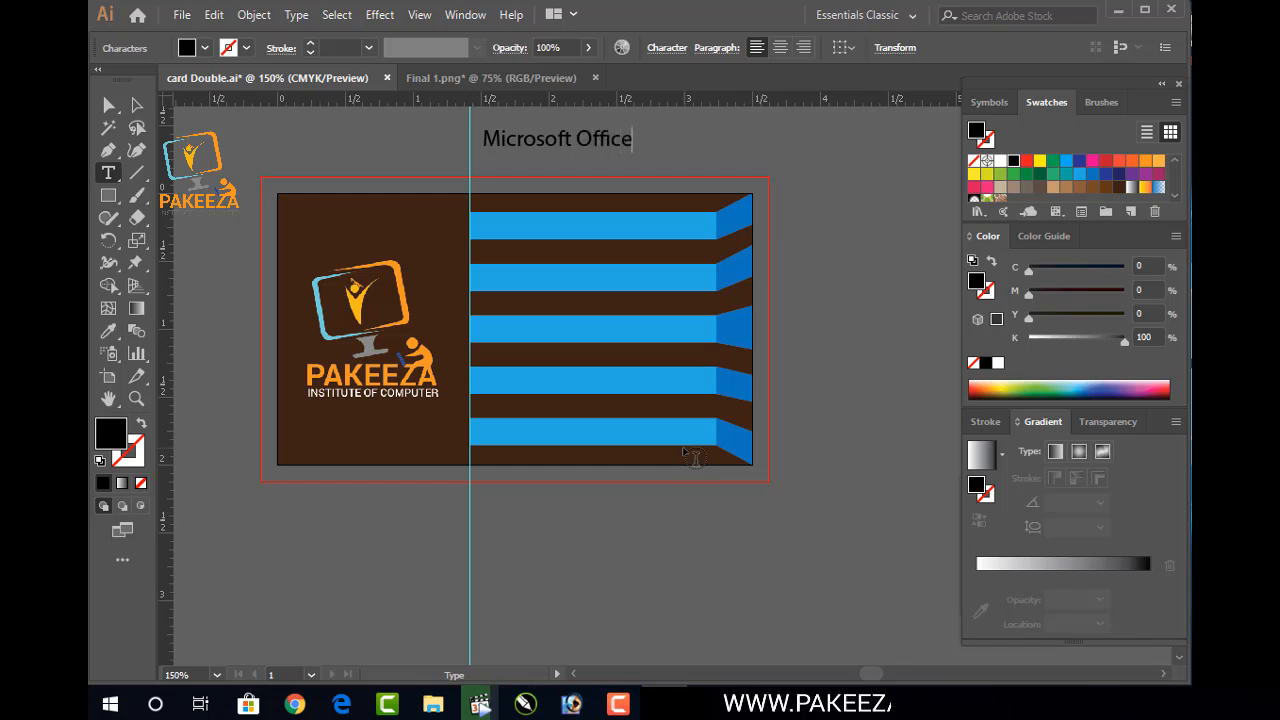
pyautogui.click(137, 104)
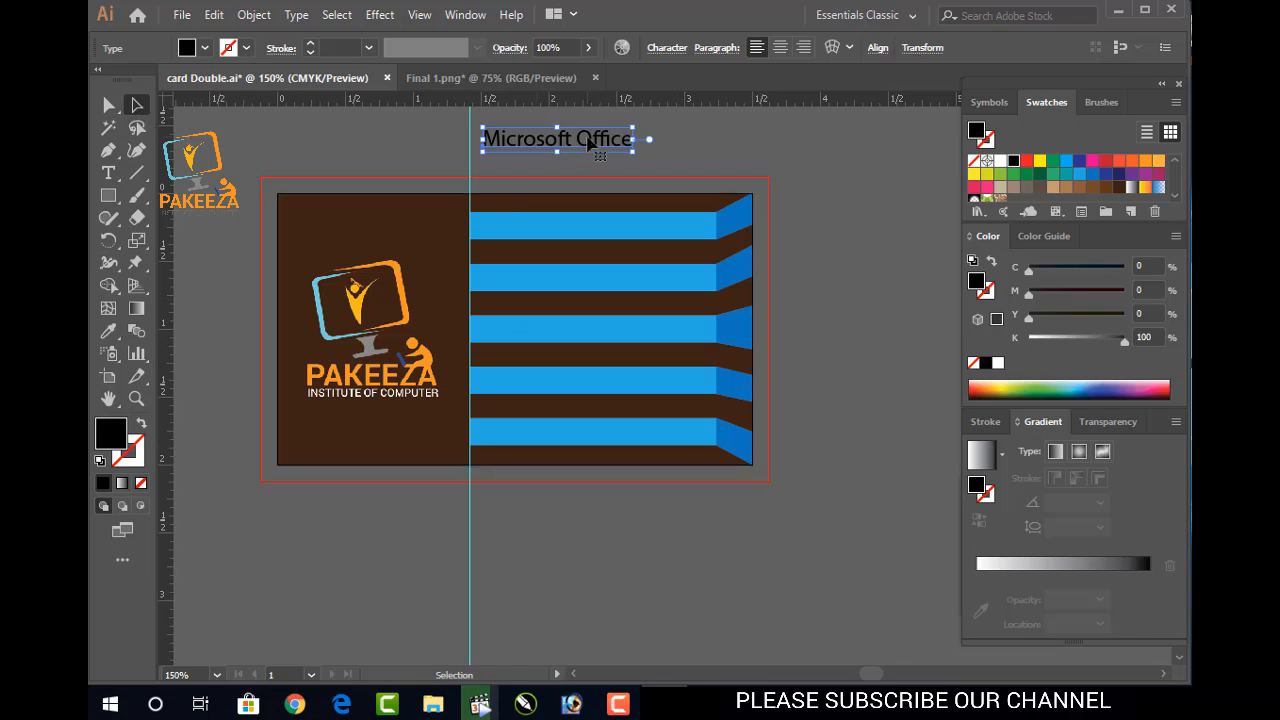
pyautogui.moveTo(609, 145); pyautogui.dragTo(657, 150)
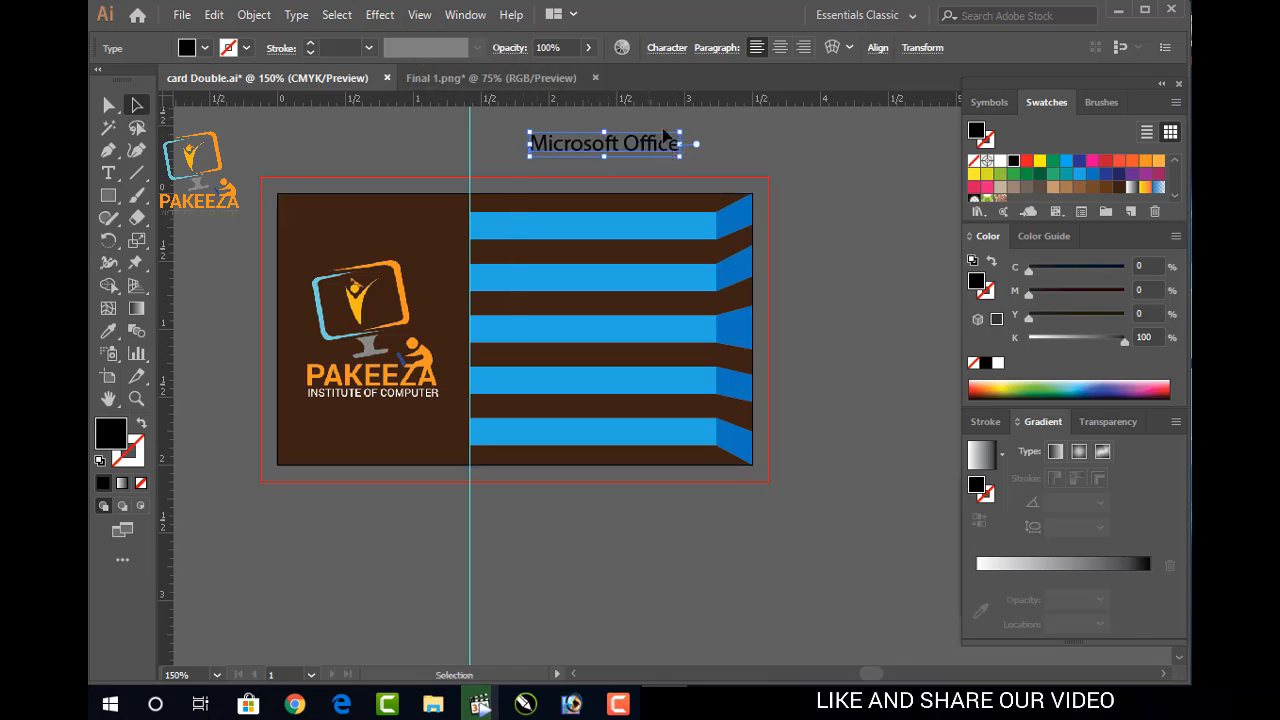
pyautogui.press('Delete')
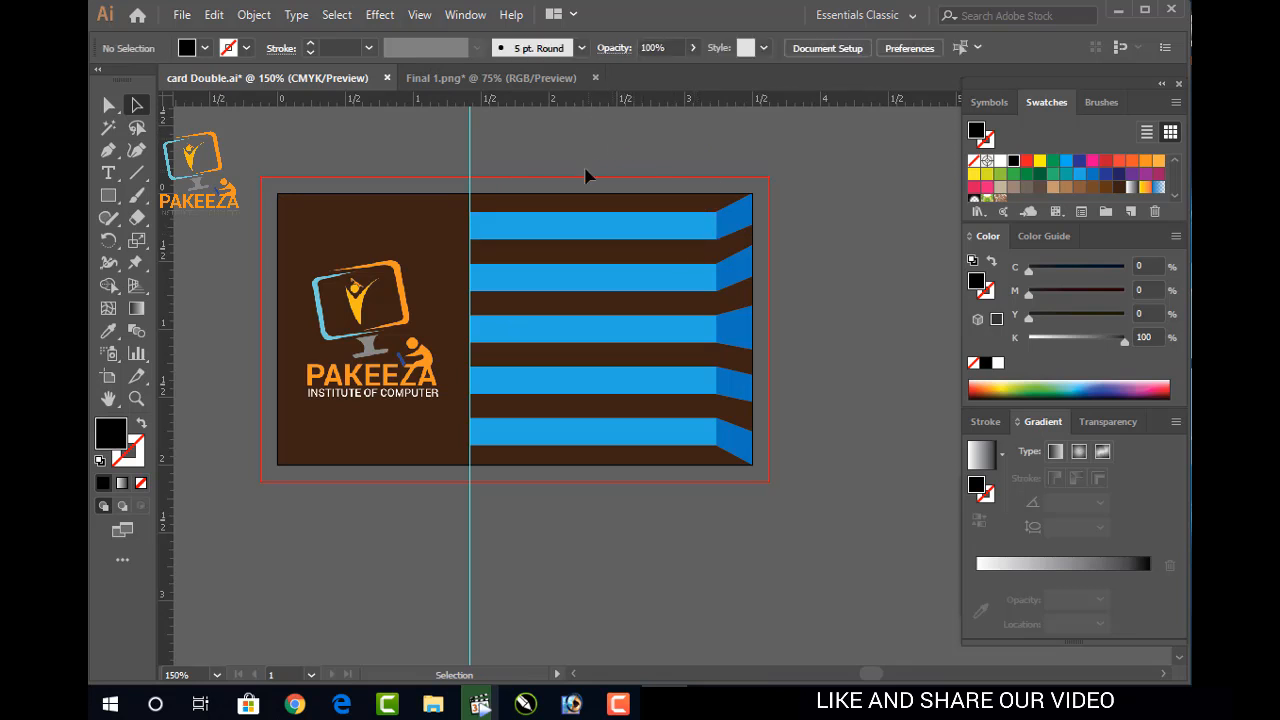
# Add a placeholder text line above the card, then delete it
pyautogui.click(109, 172)
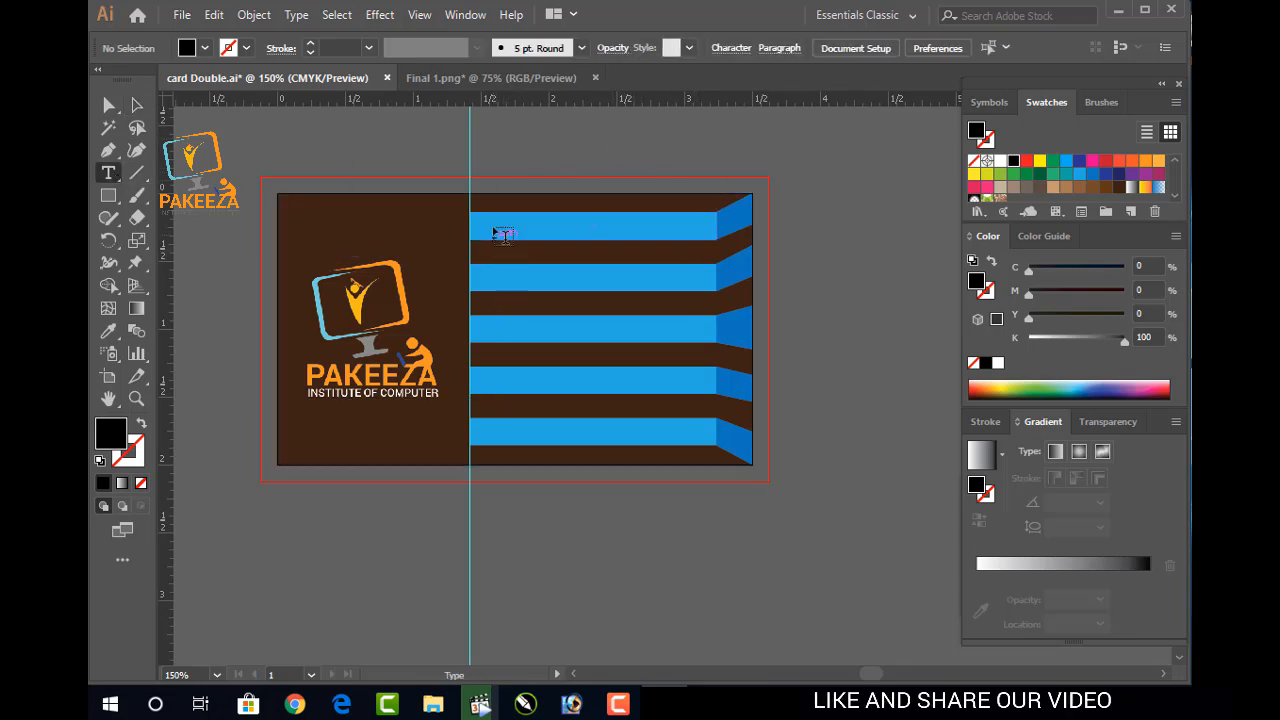
pyautogui.click(502, 152)
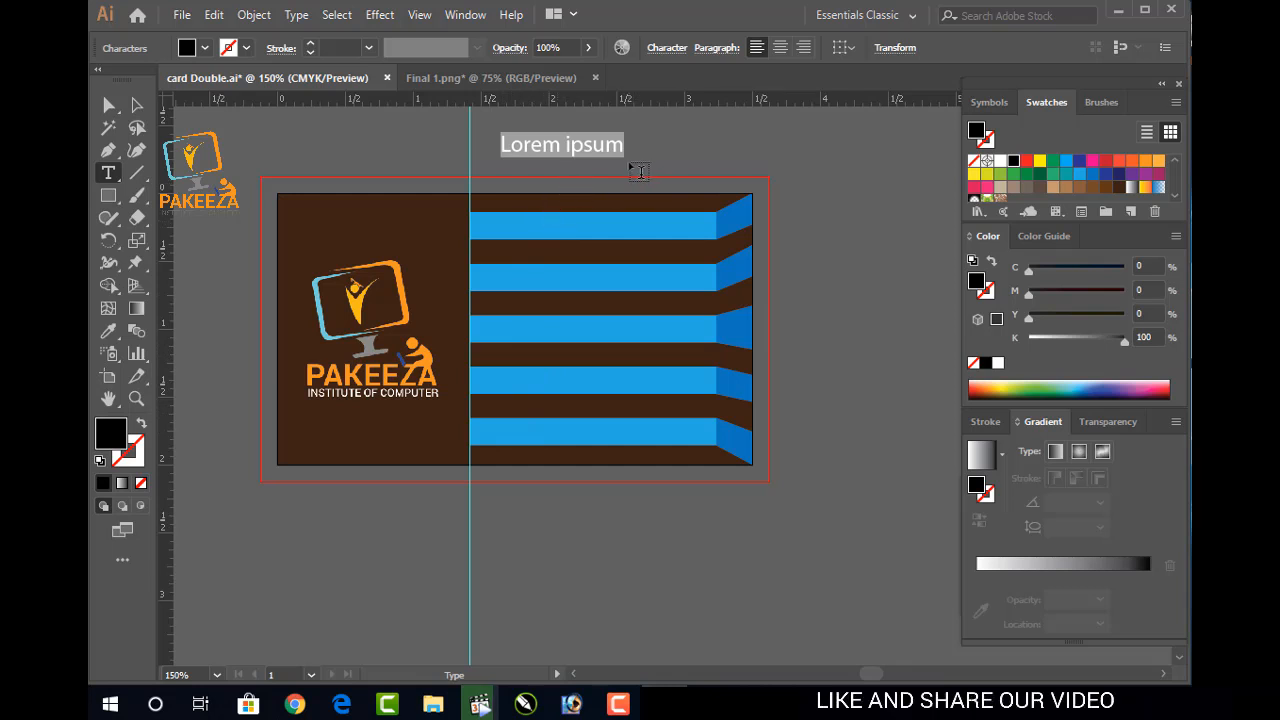
pyautogui.press('BackSpace')
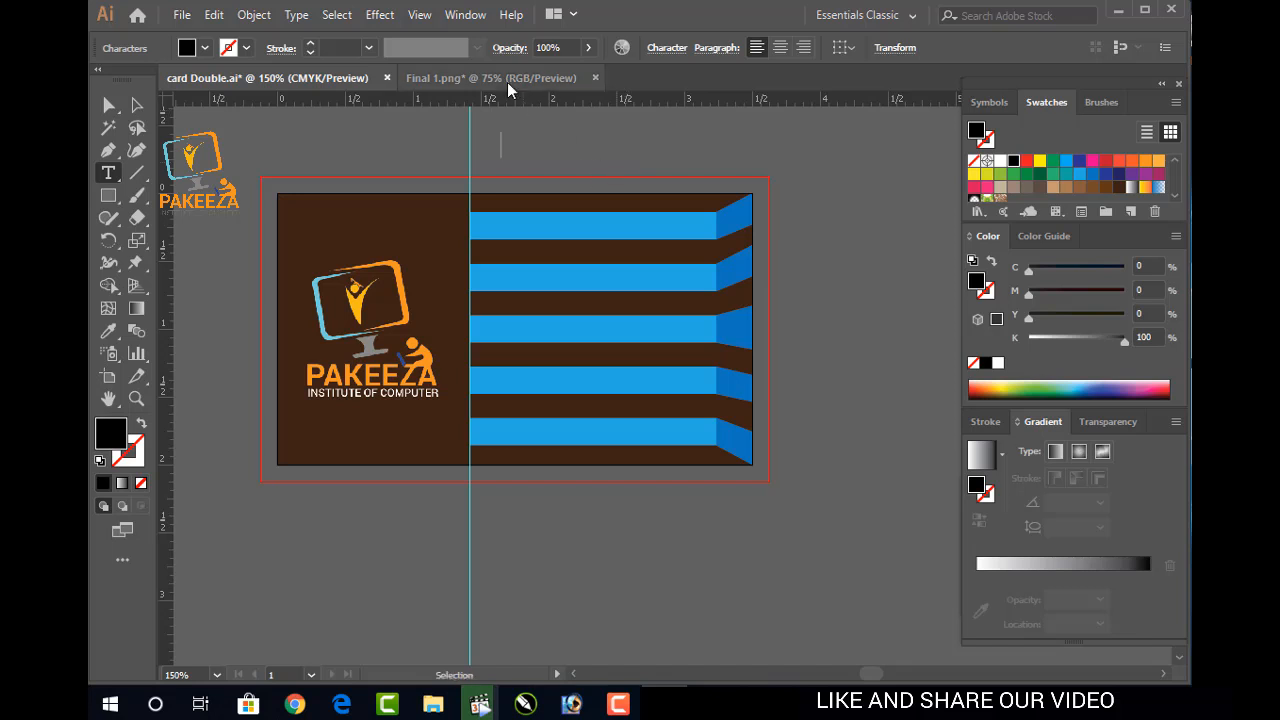
# Delete the logo image in Final 1.png, clear placeholder text, and return to card Double.ai
pyautogui.click(586, 80)
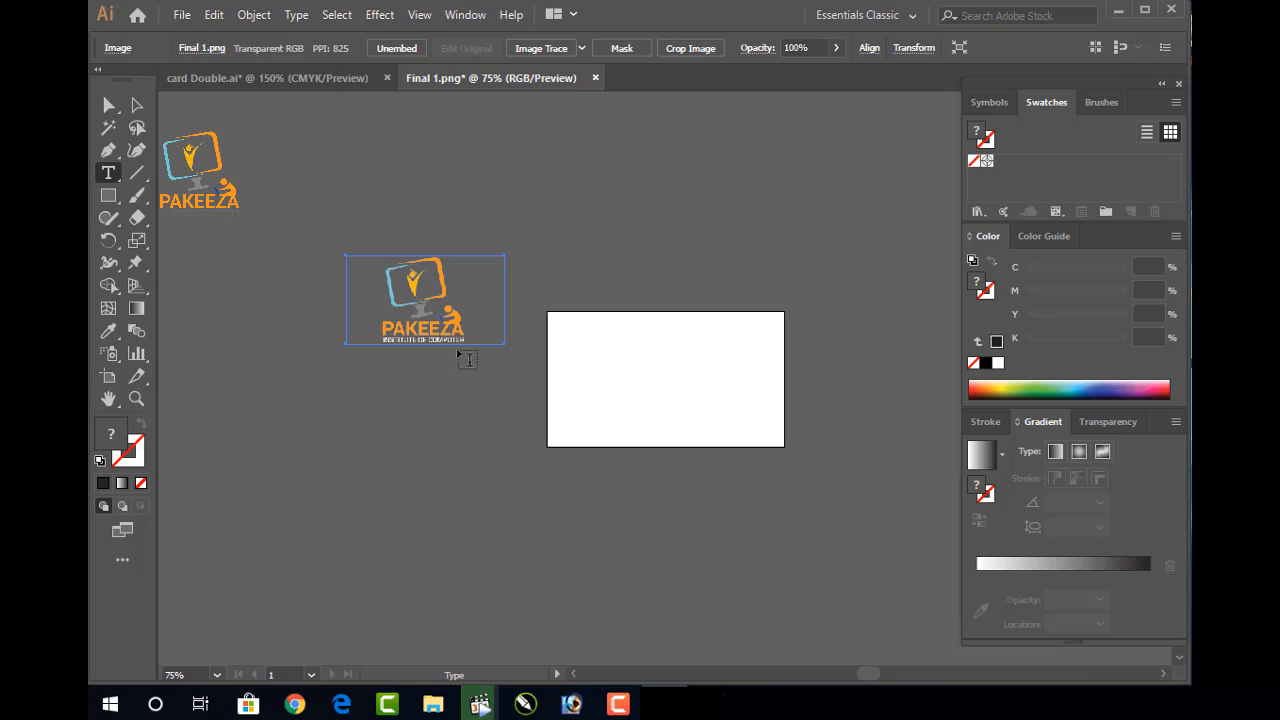
pyautogui.press('Delete')
pyautogui.click(382, 252)
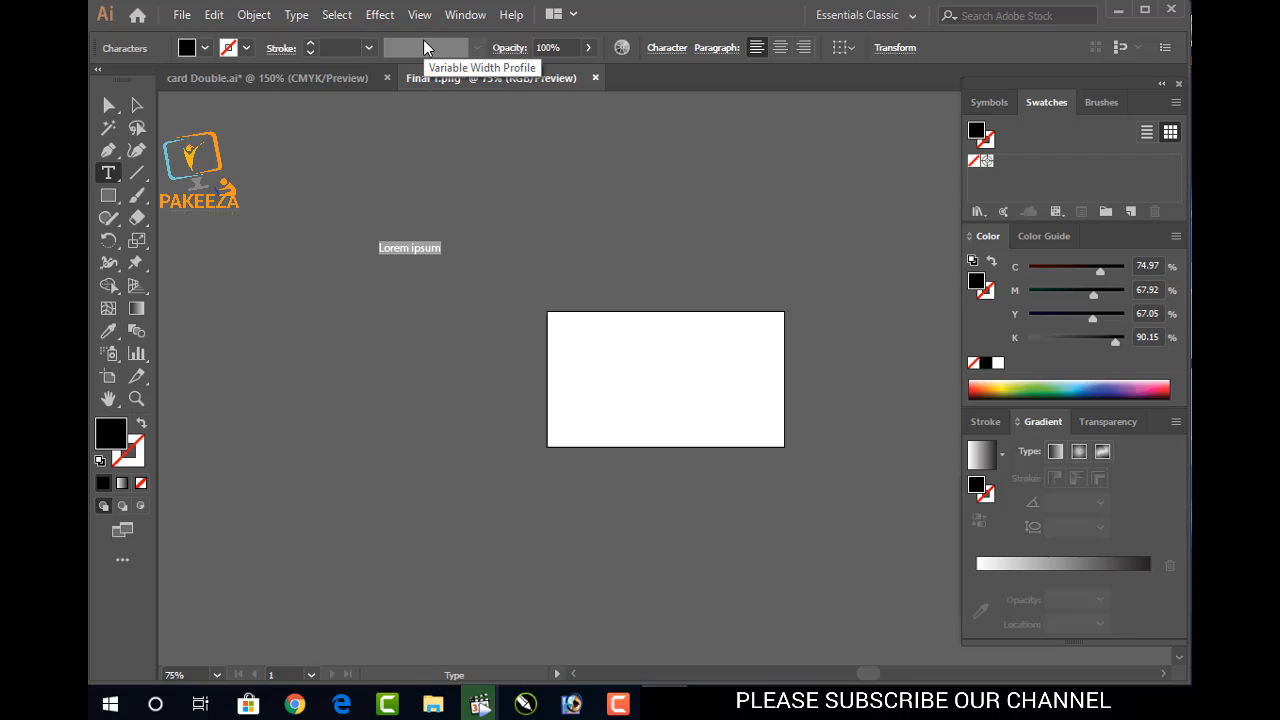
pyautogui.press('BackSpace')
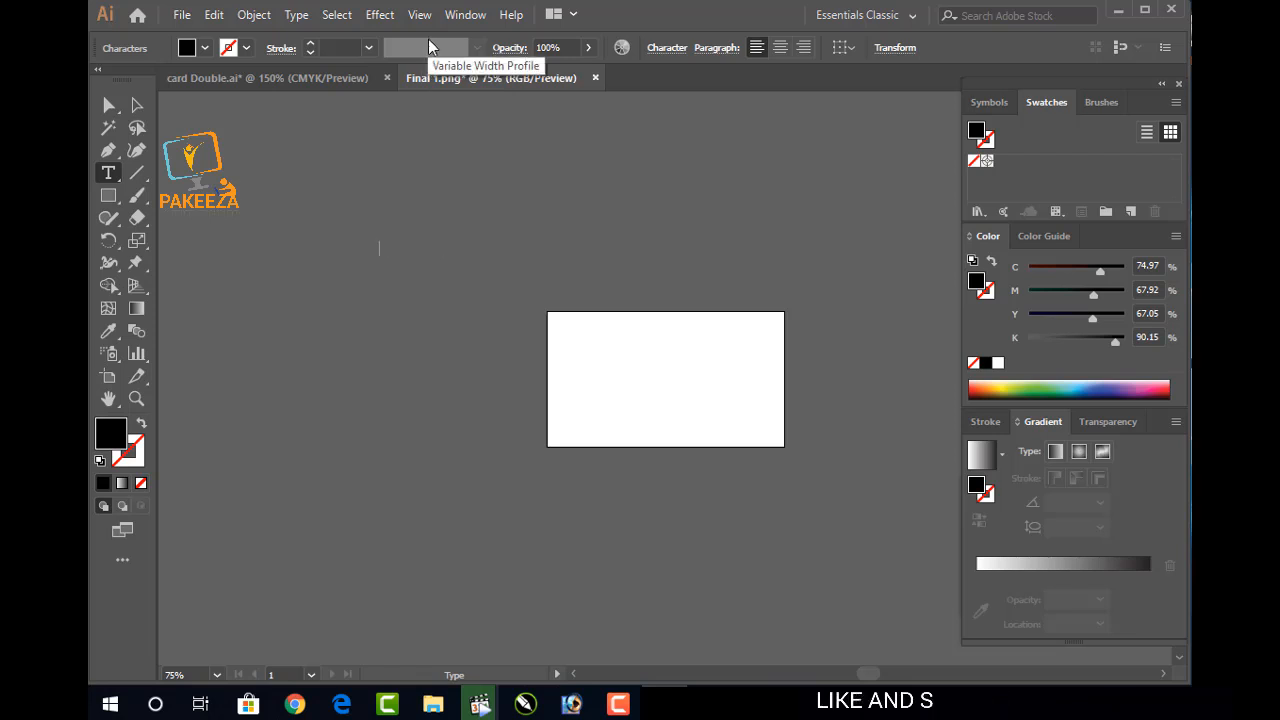
pyautogui.click(285, 77)
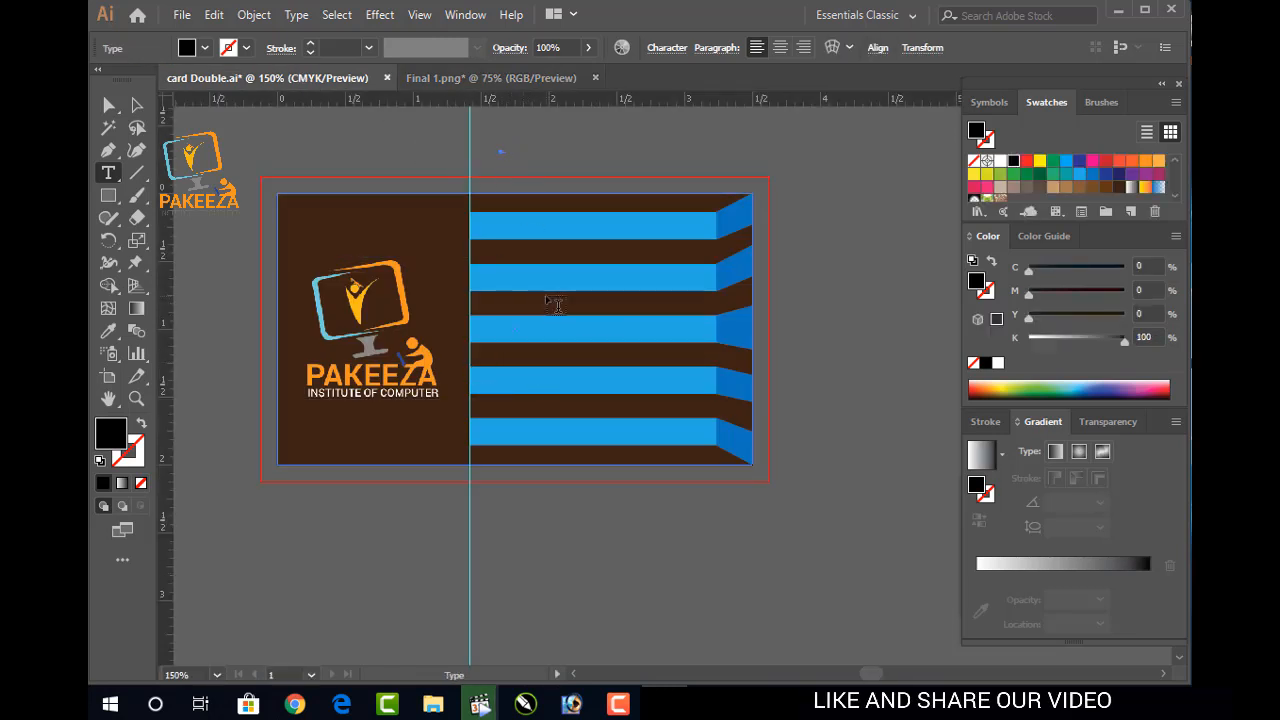
pyautogui.press('Escape')
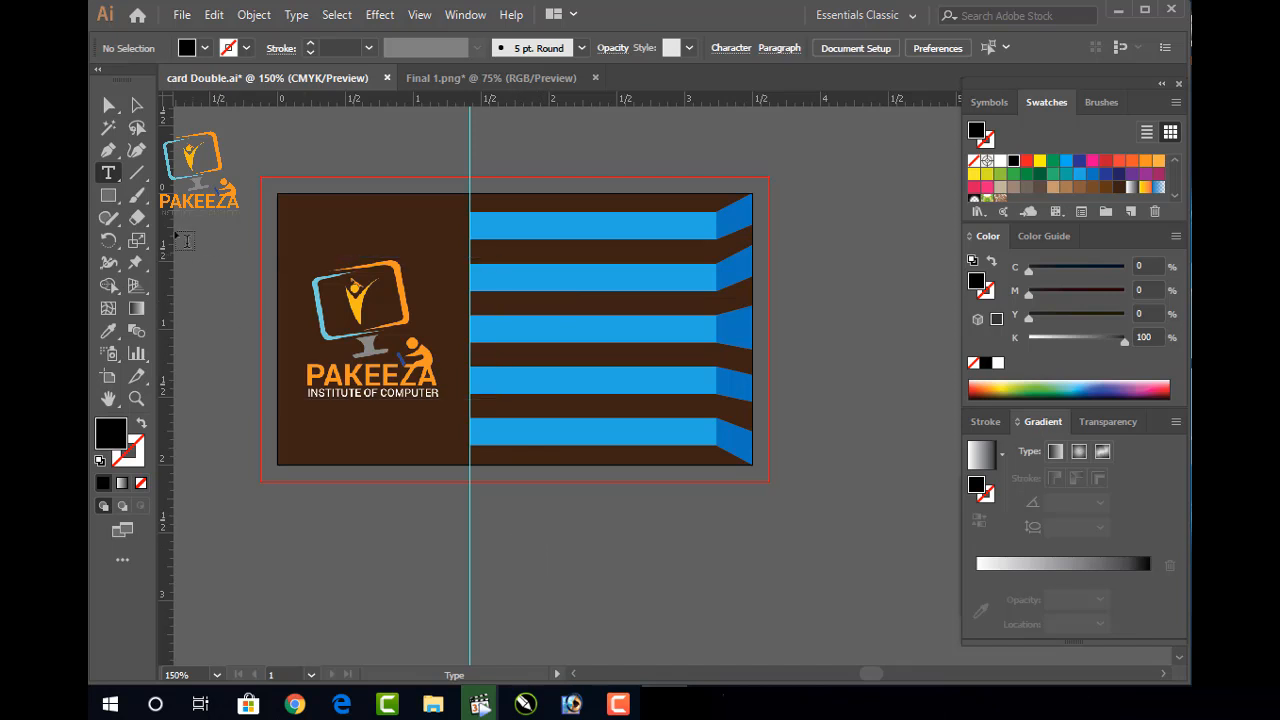
pyautogui.click(106, 173)
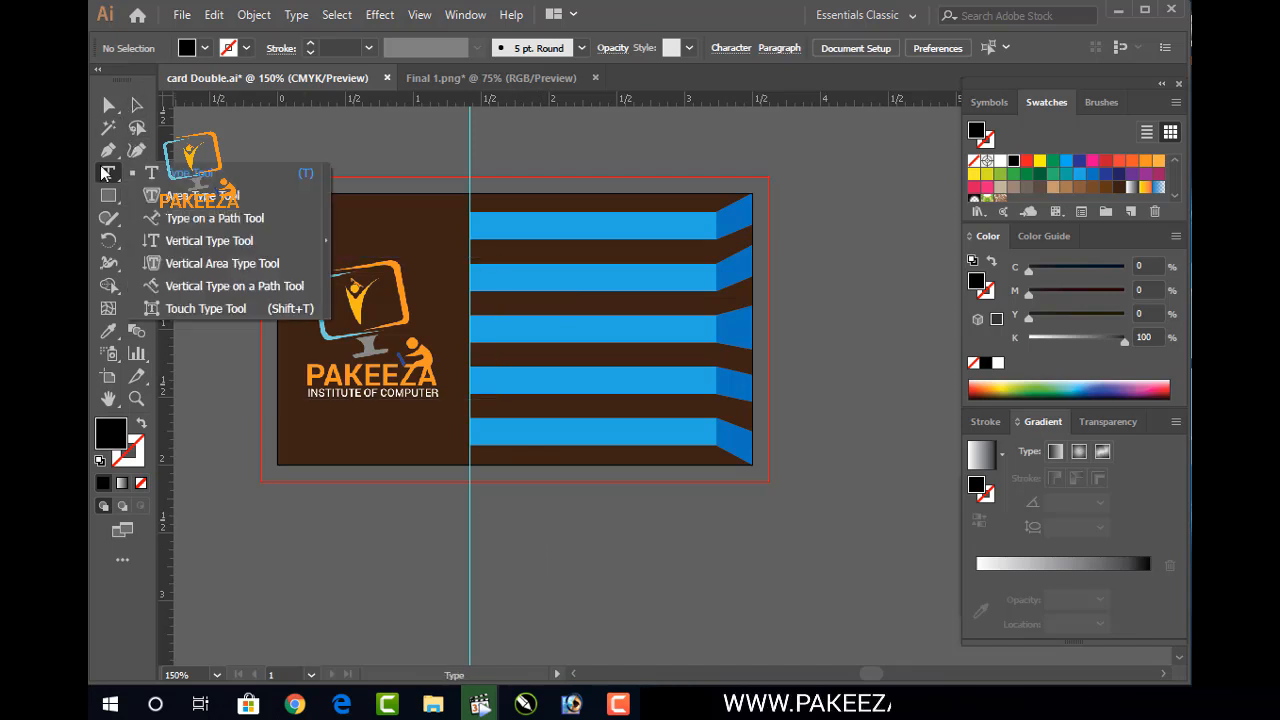
pyautogui.click(176, 176)
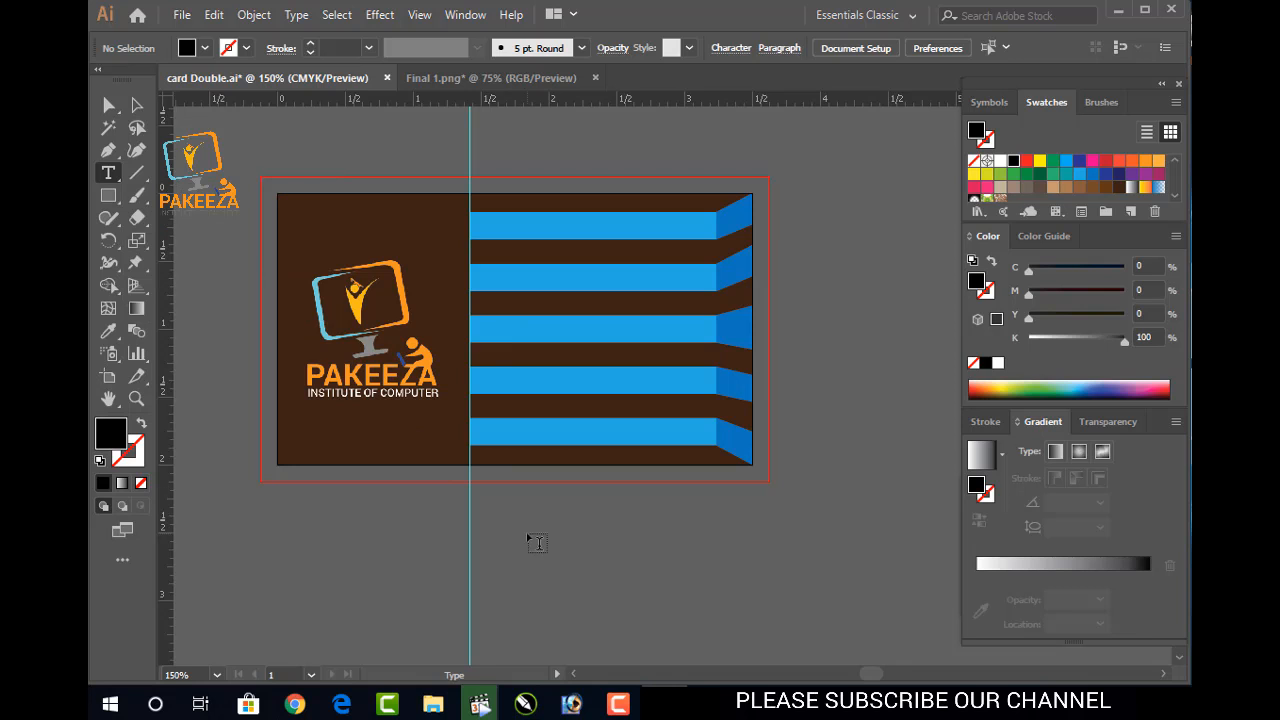
pyautogui.click(143, 108)
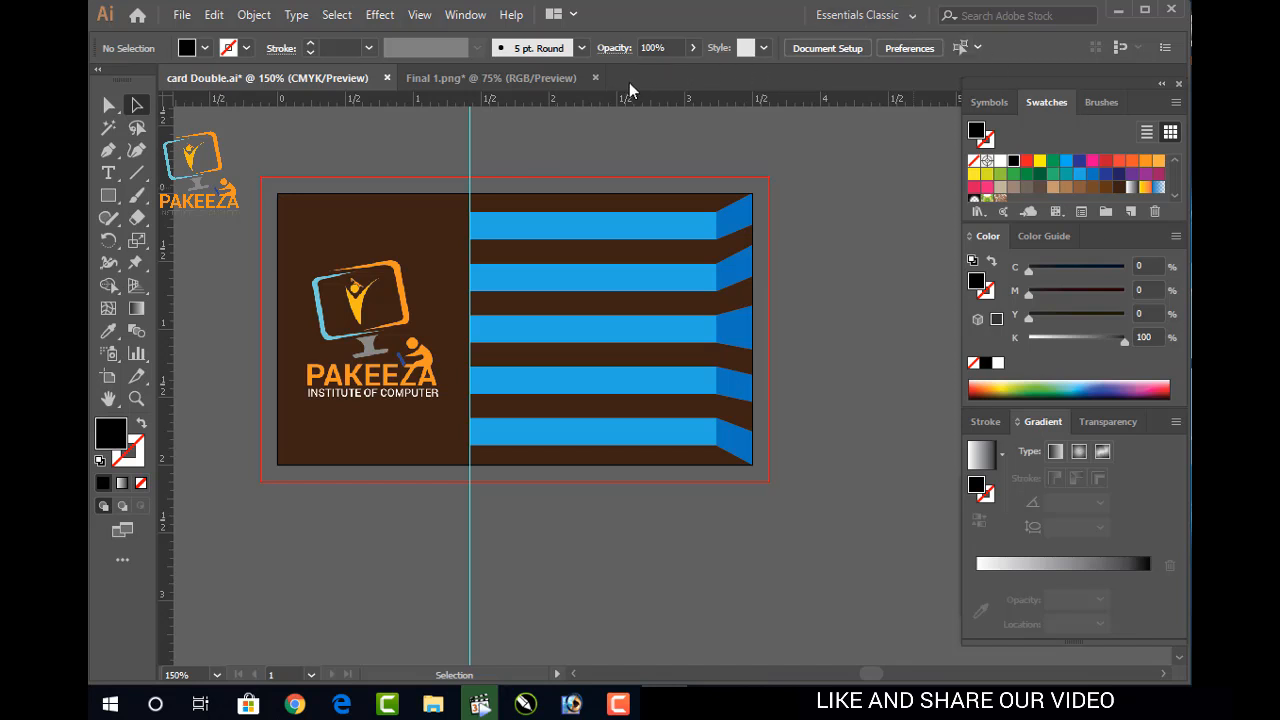
pyautogui.click(906, 16)
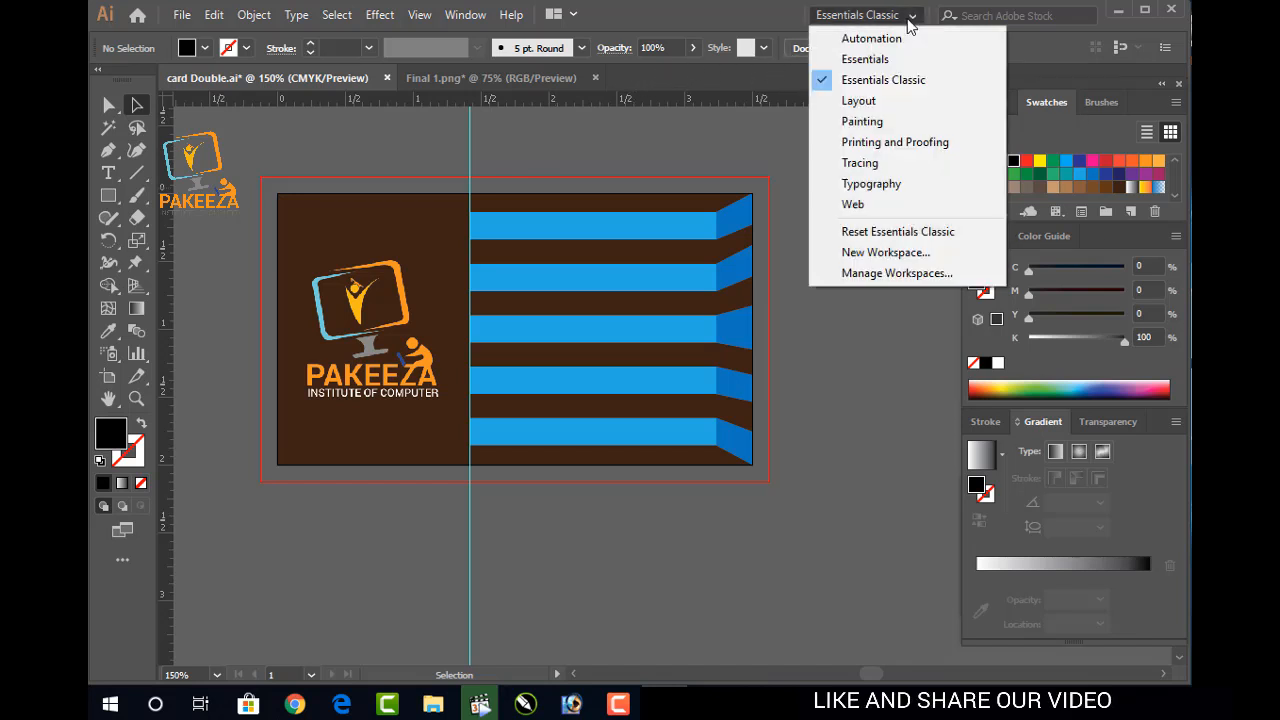
pyautogui.click(870, 59)
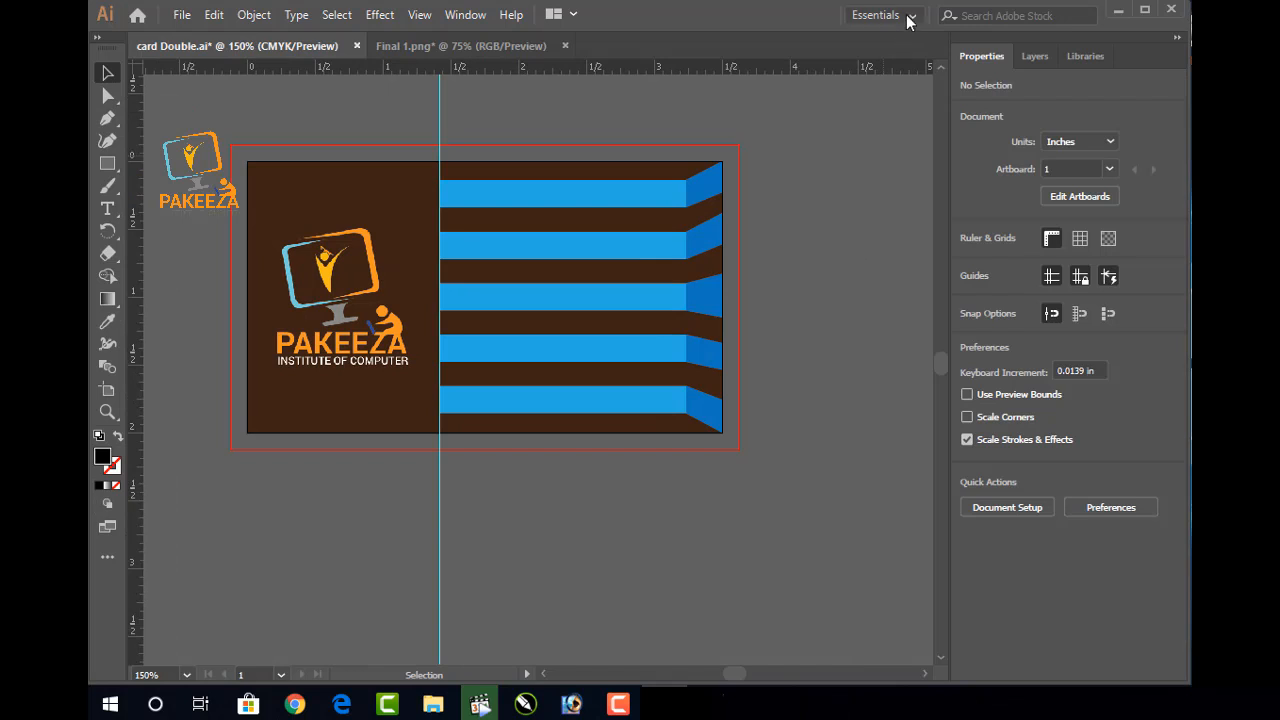
pyautogui.click(908, 16)
pyautogui.click(906, 37)
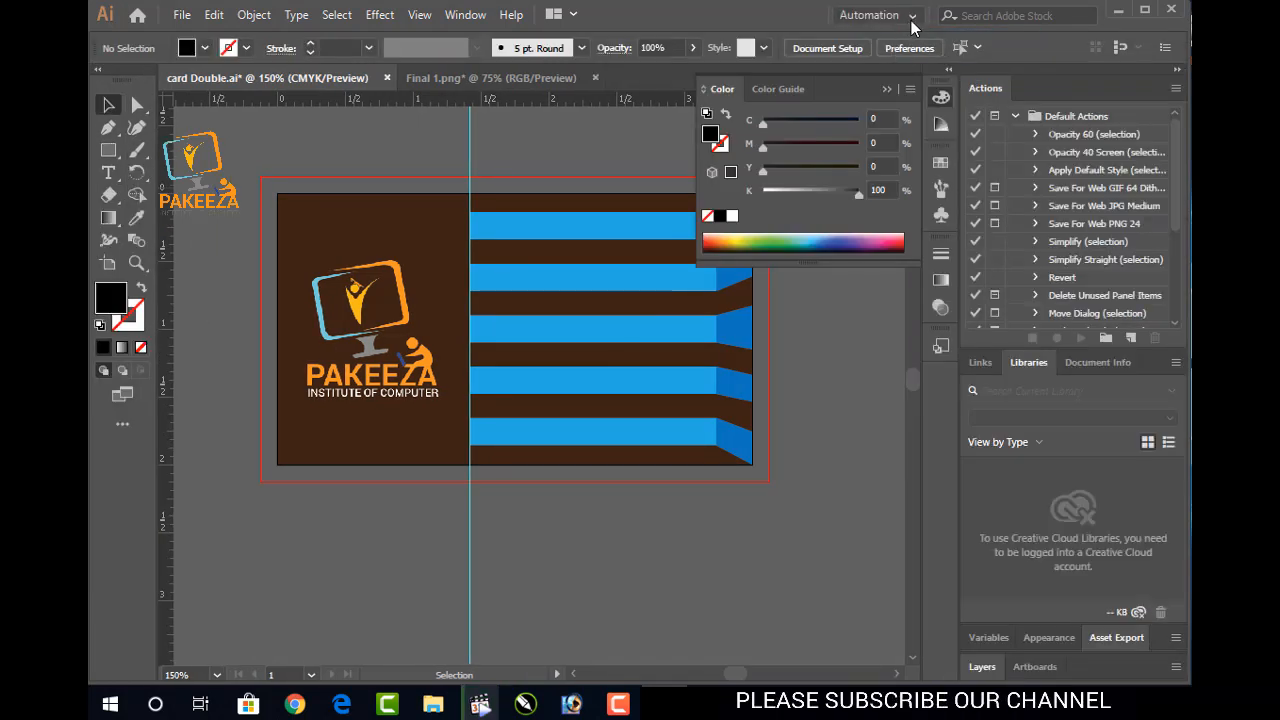
pyautogui.click(911, 24)
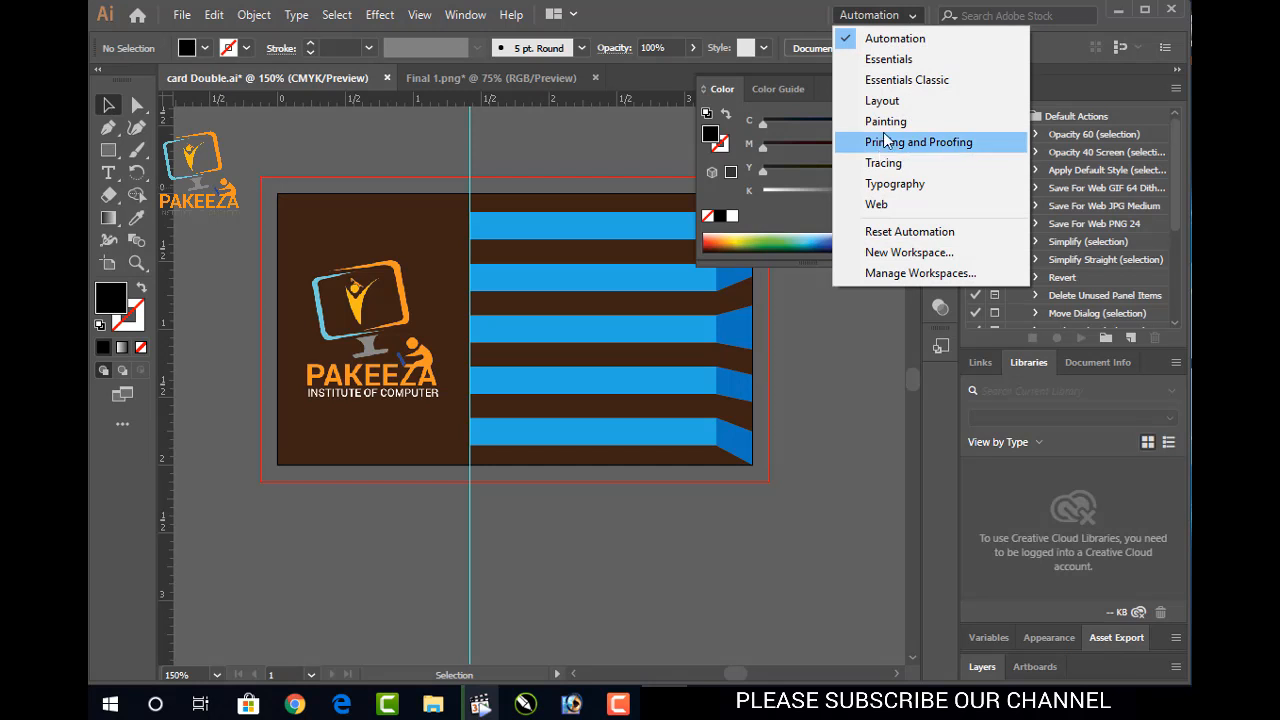
pyautogui.click(895, 80)
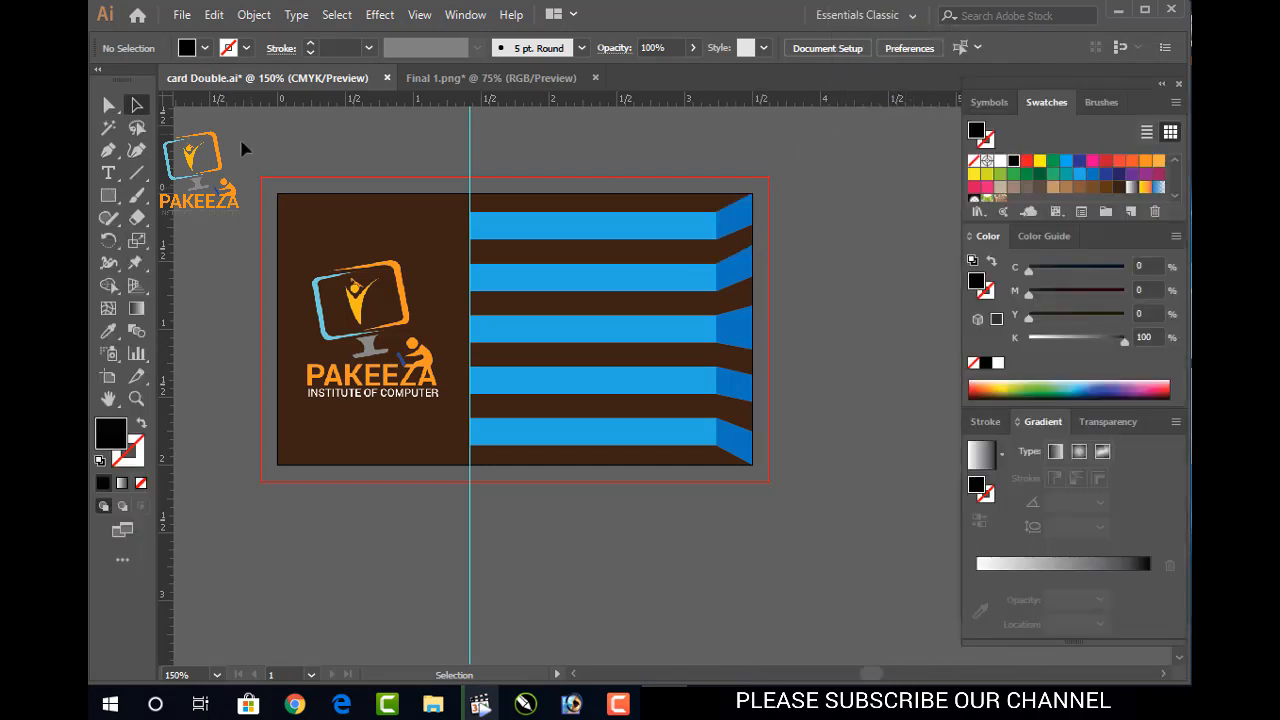
pyautogui.click(108, 173)
# Type 'Microsoft Office' as the first line of a text block above the card
pyautogui.click(425, 155)
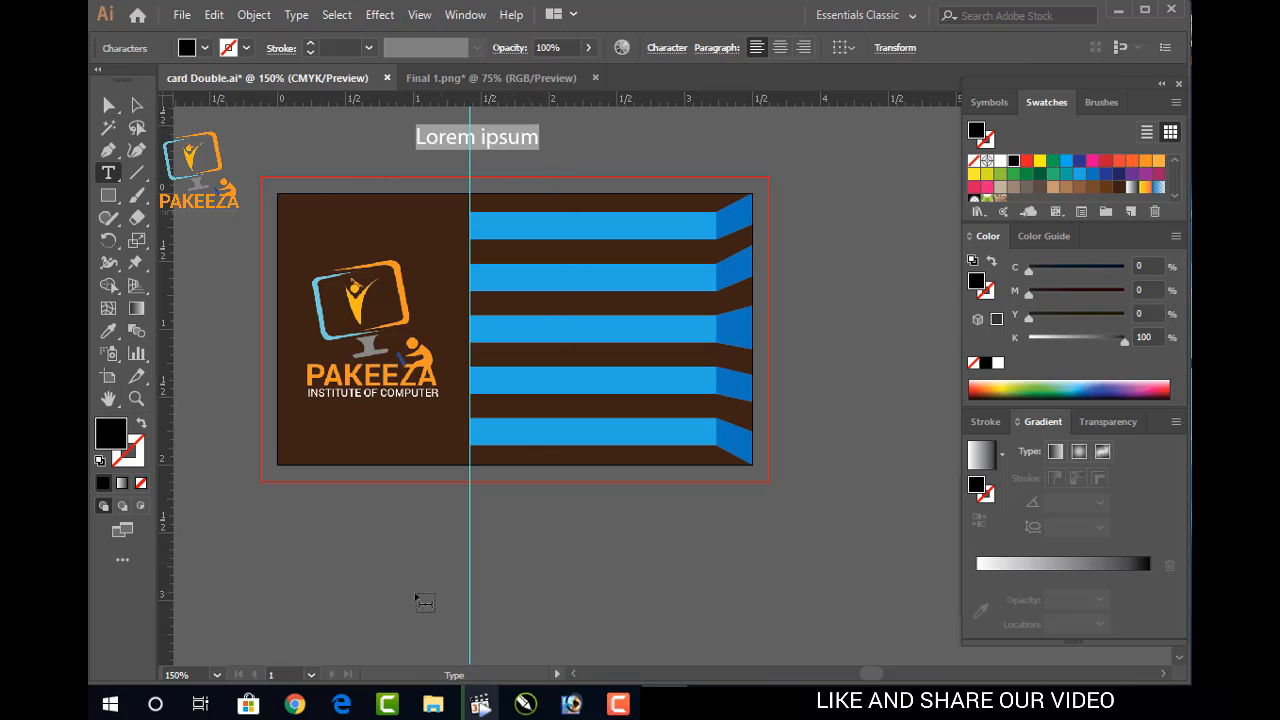
pyautogui.write('Microsoft ')
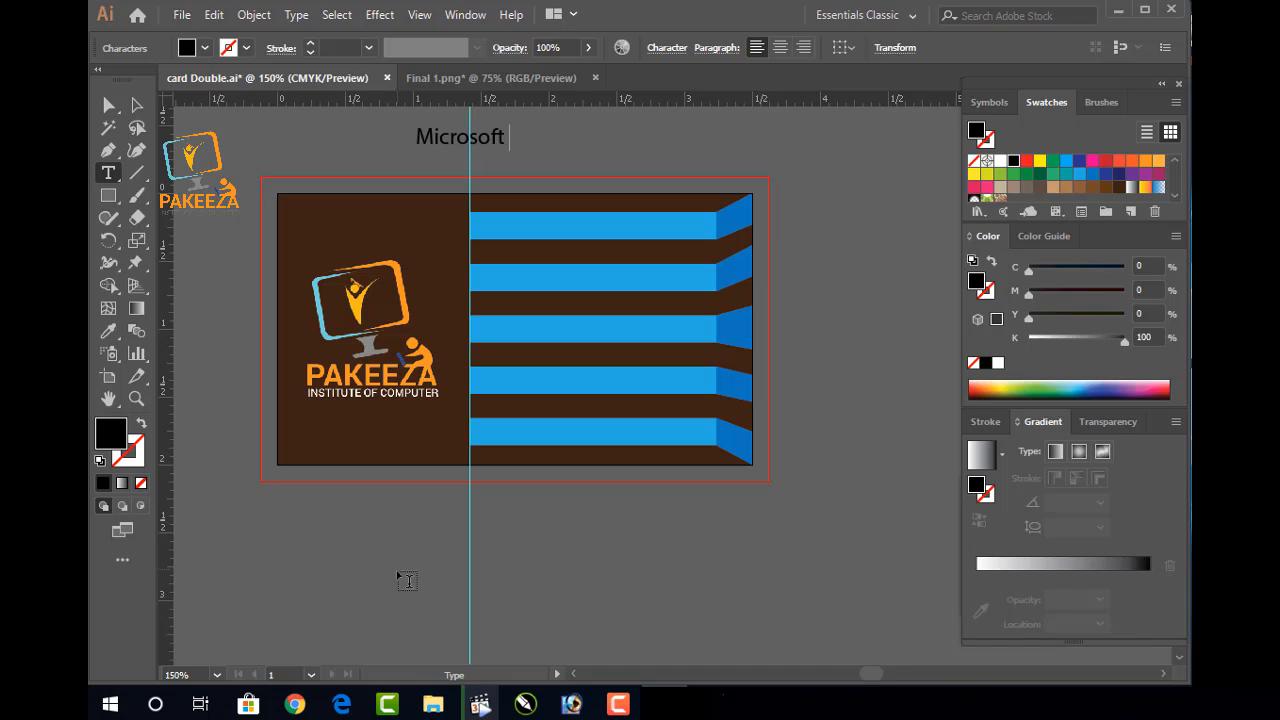
pyautogui.write('Of')
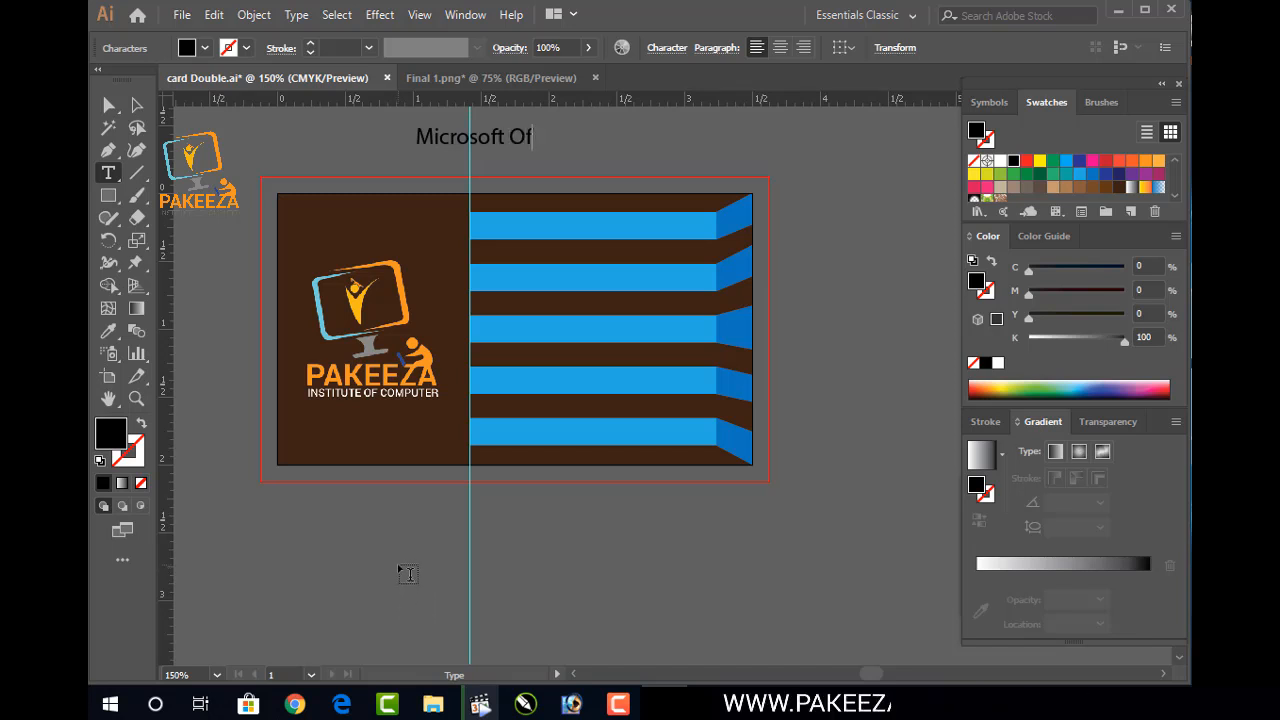
pyautogui.write('ice')
pyautogui.press('BackSpace')
pyautogui.press('BackSpace')
pyautogui.press('BackSpace')
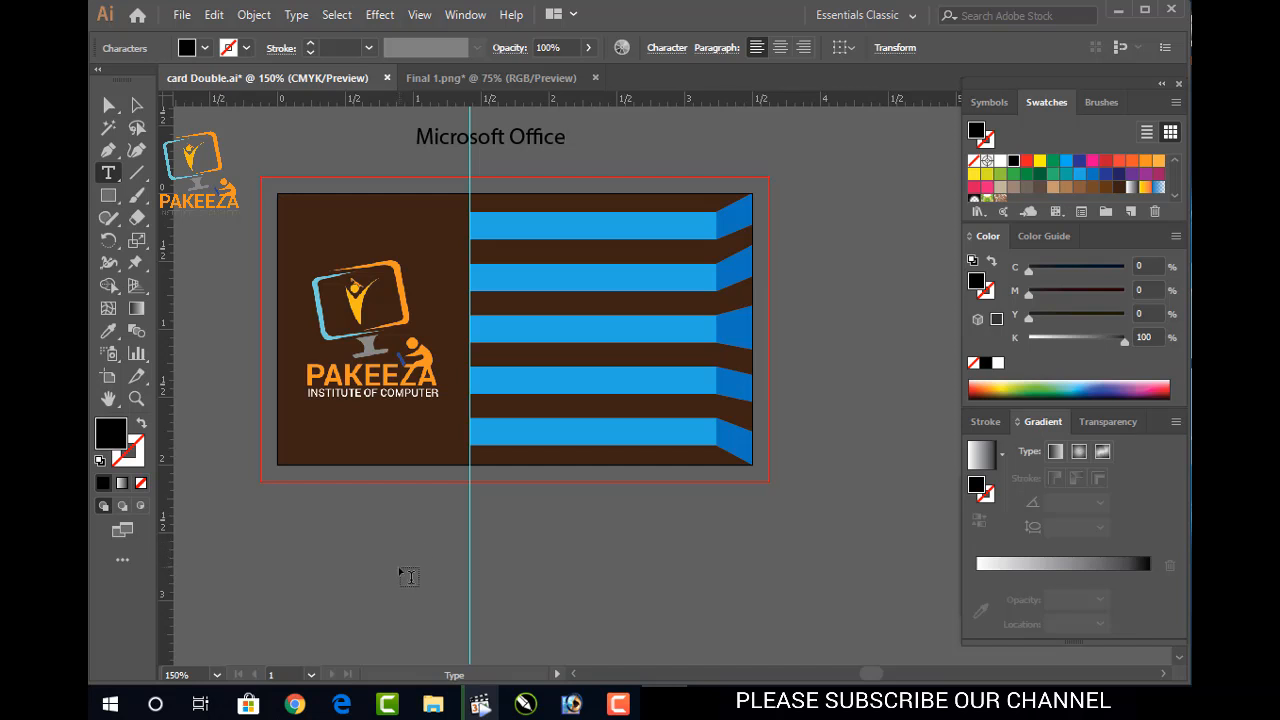
pyautogui.press('Return')
# Add the lines Graphics Designing, Video Editing, Web Des & Develop and Computer Hardware
pyautogui.write('G')
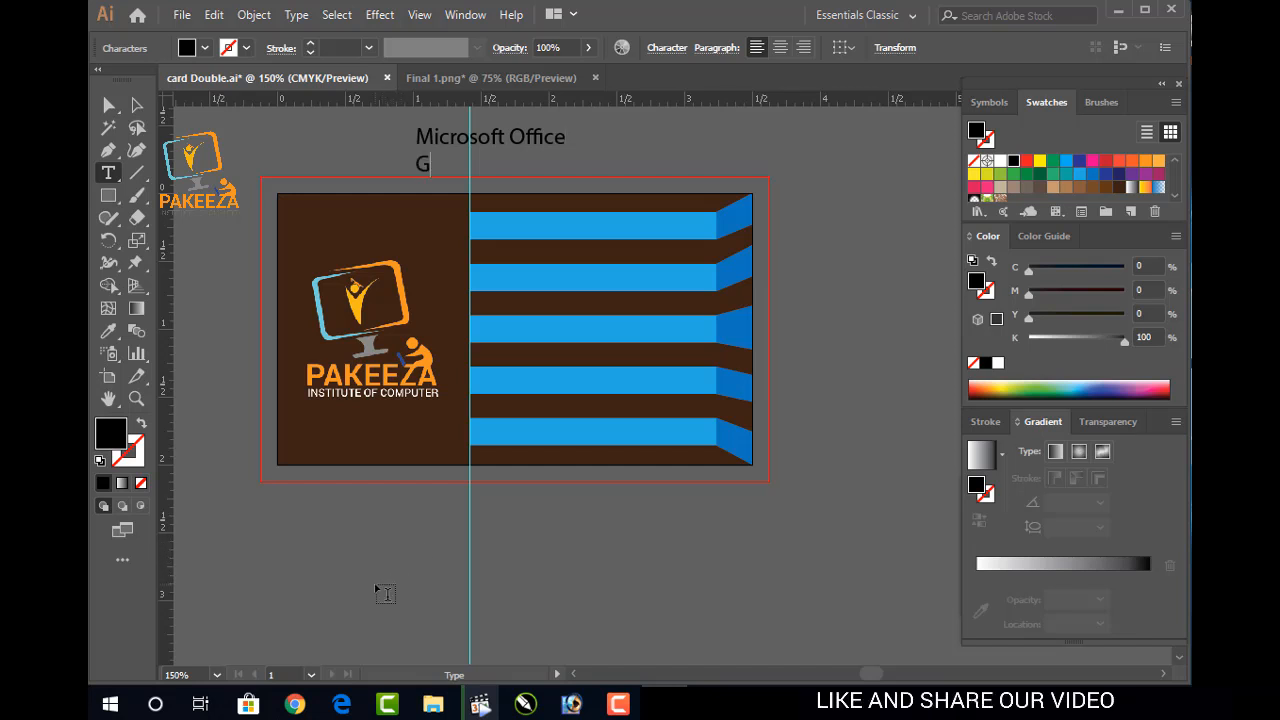
pyautogui.write('raphics Design')
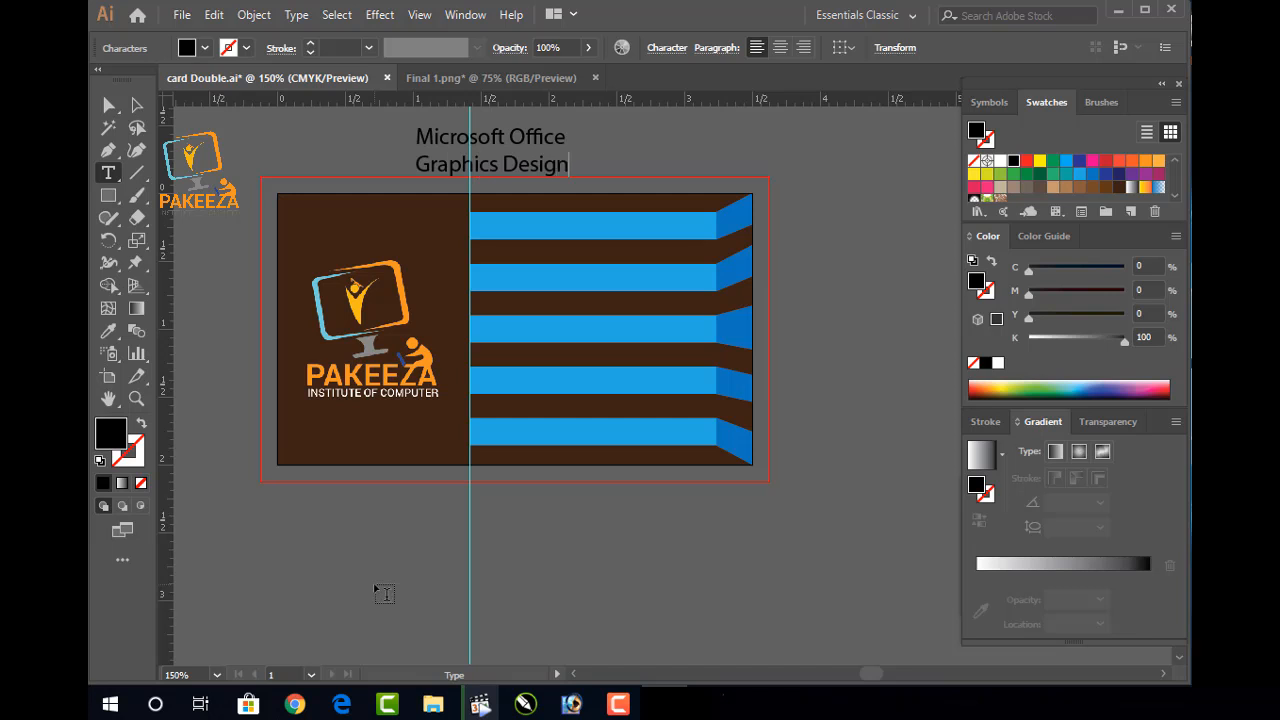
pyautogui.write('ing Video Editing')
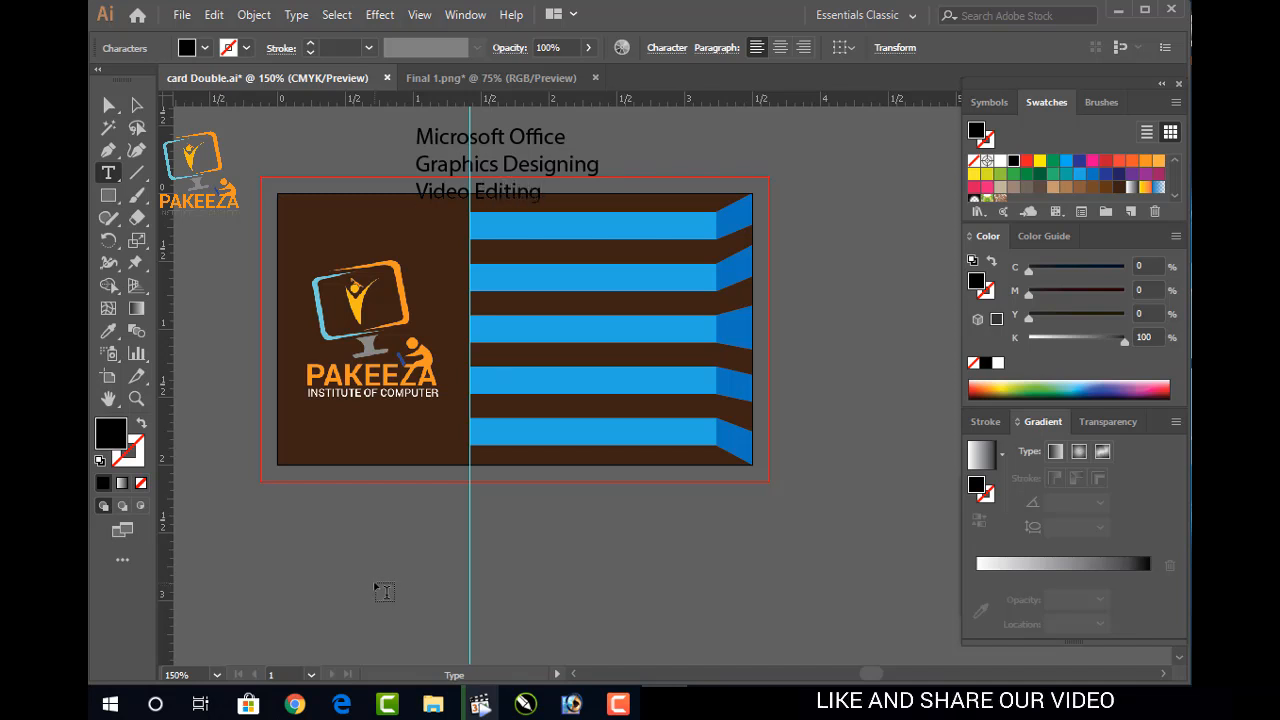
pyautogui.write('eb Des & ')
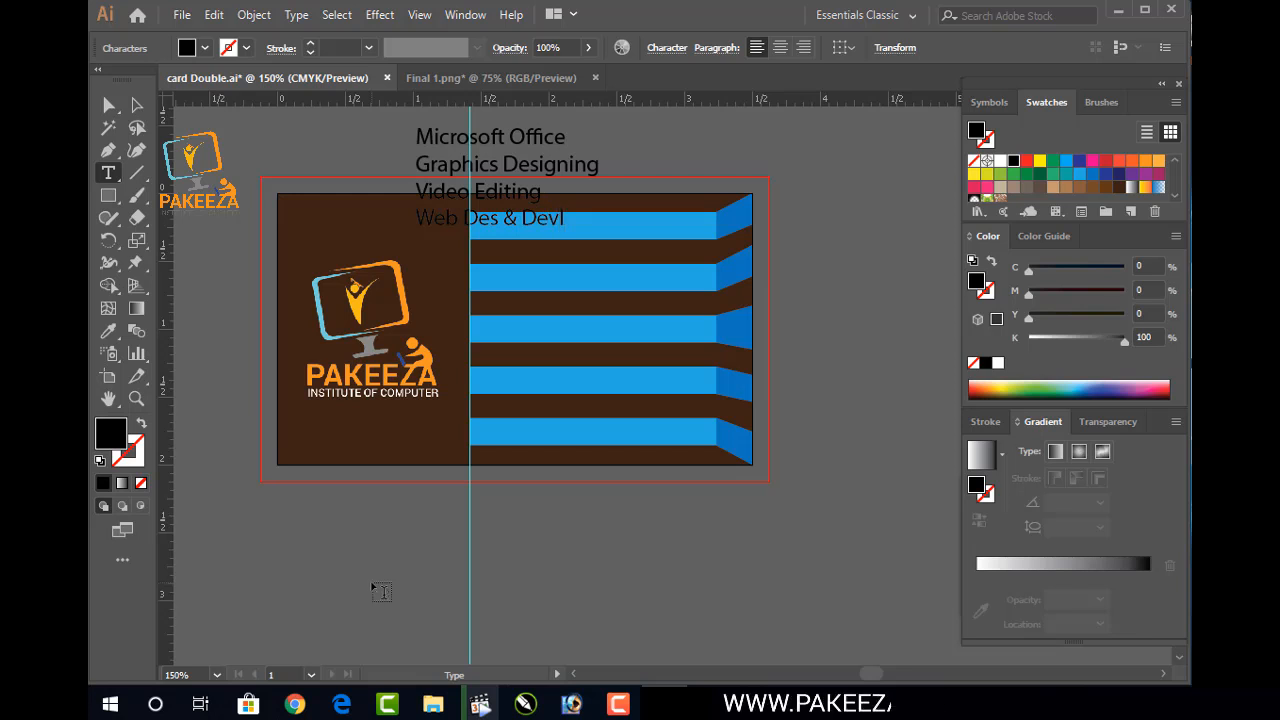
pyautogui.write('Develp')
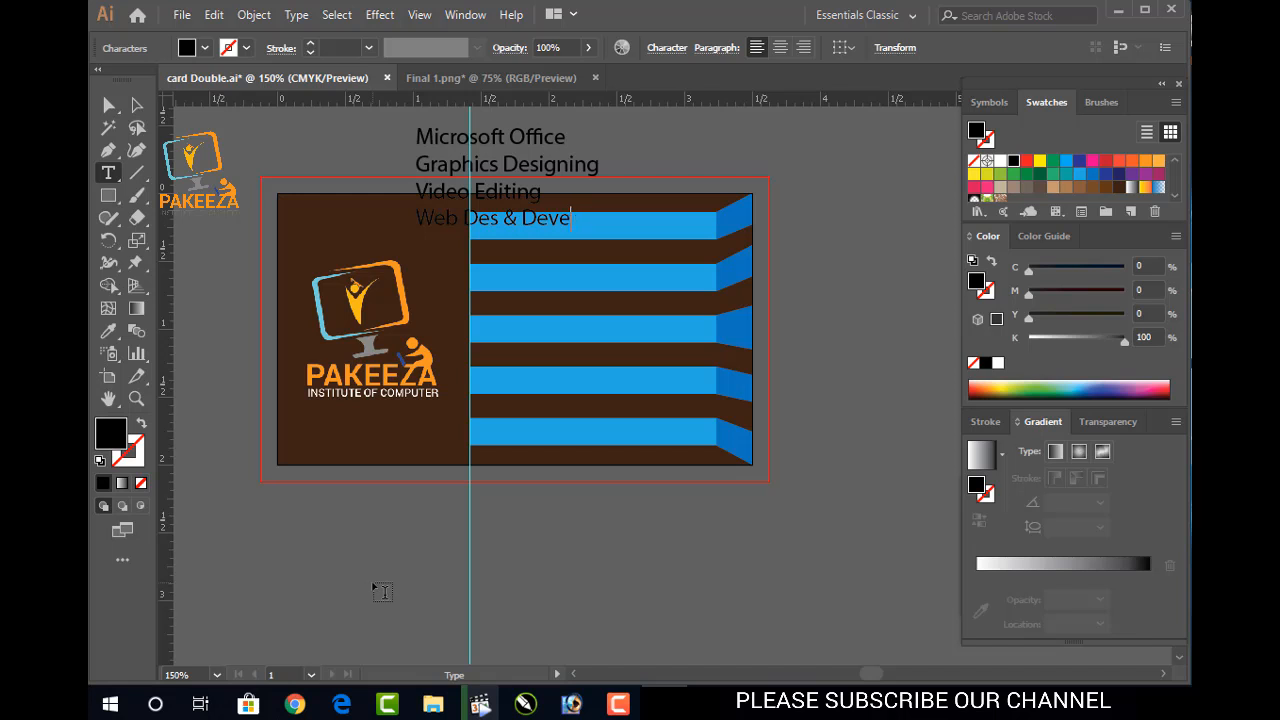
pyautogui.press('BackSpace')
pyautogui.press('BackSpace')
pyautogui.write('elo')
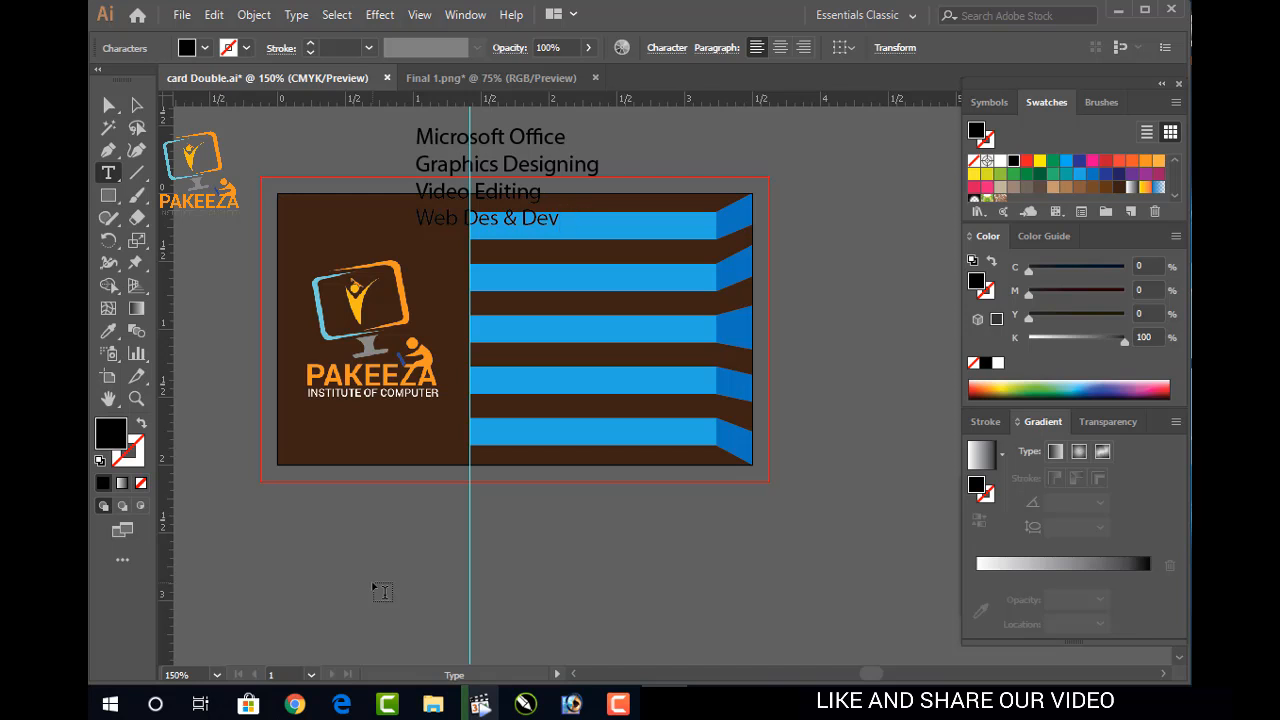
pyautogui.press('Return')
pyautogui.write('Computer')
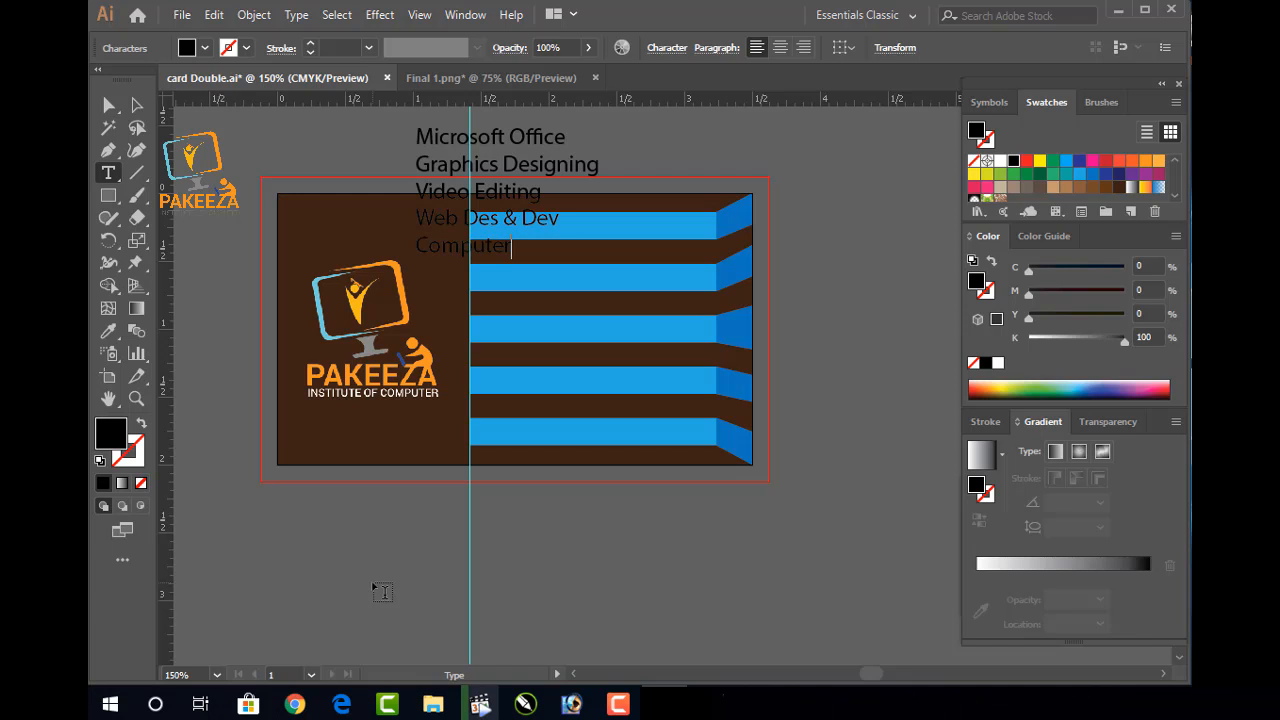
pyautogui.write('Ha')
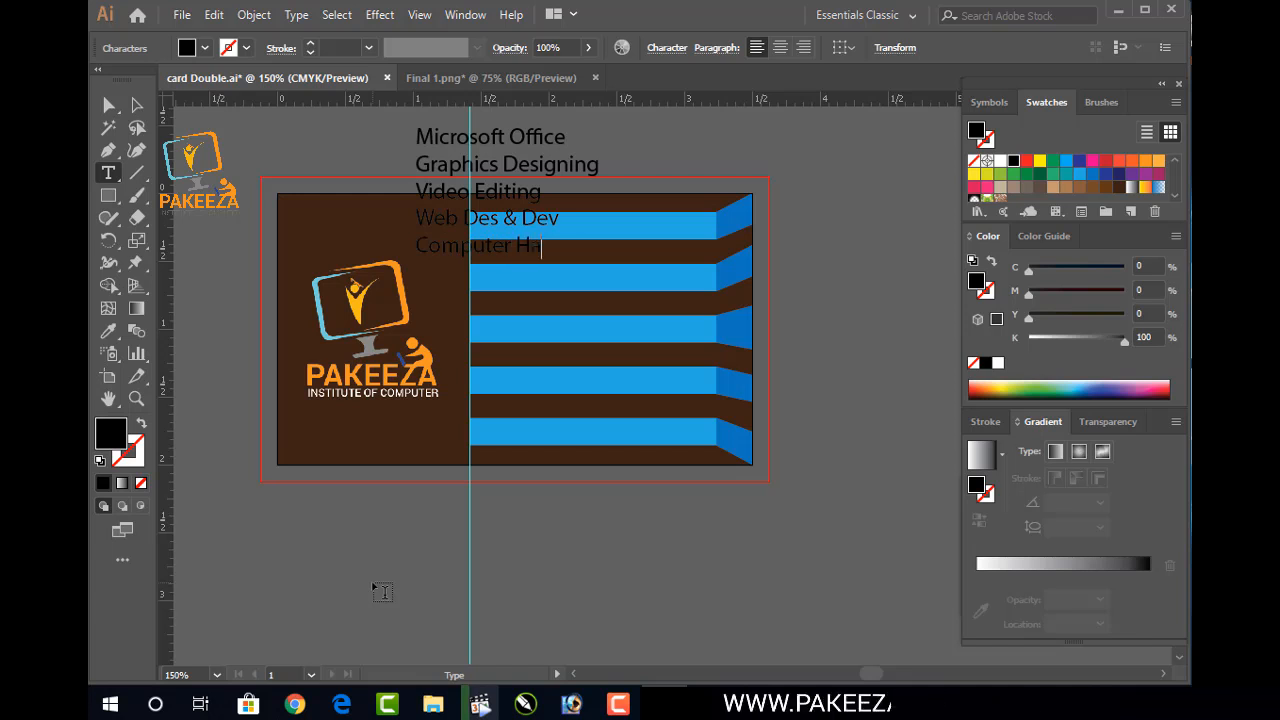
pyautogui.write('rdware')
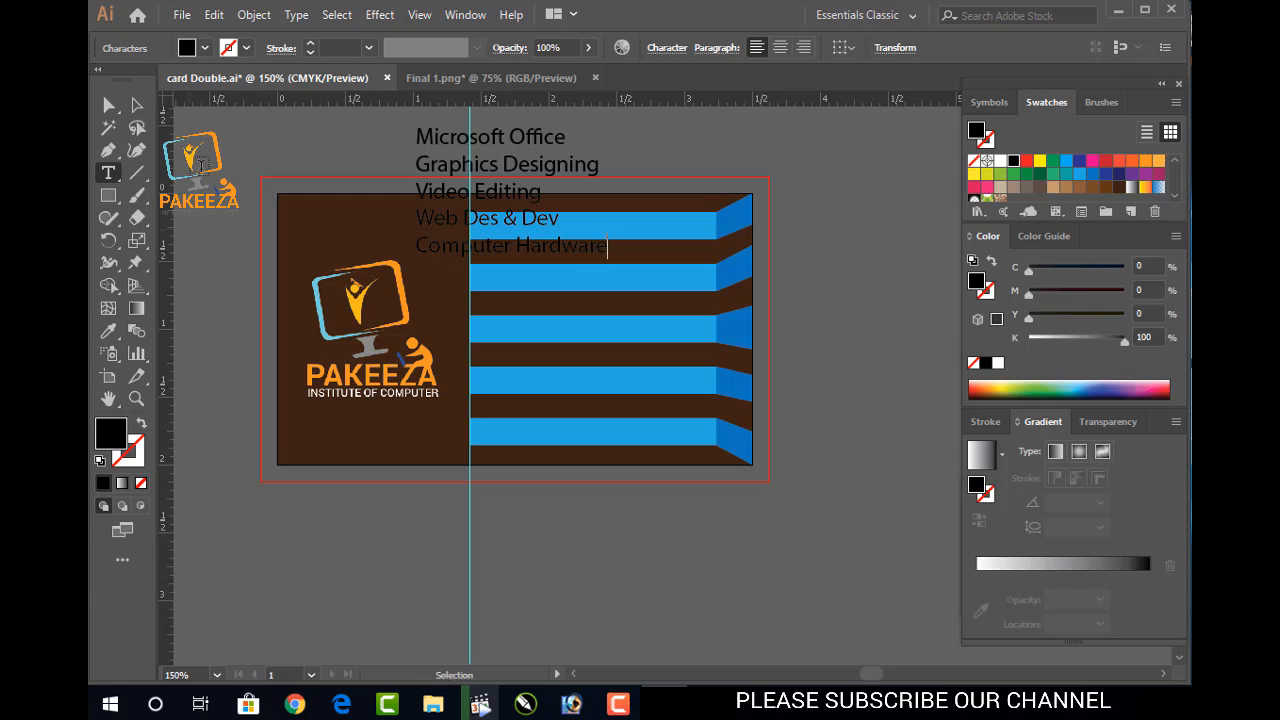
# Move the course list block down below the card's lower right side
pyautogui.click(139, 106)
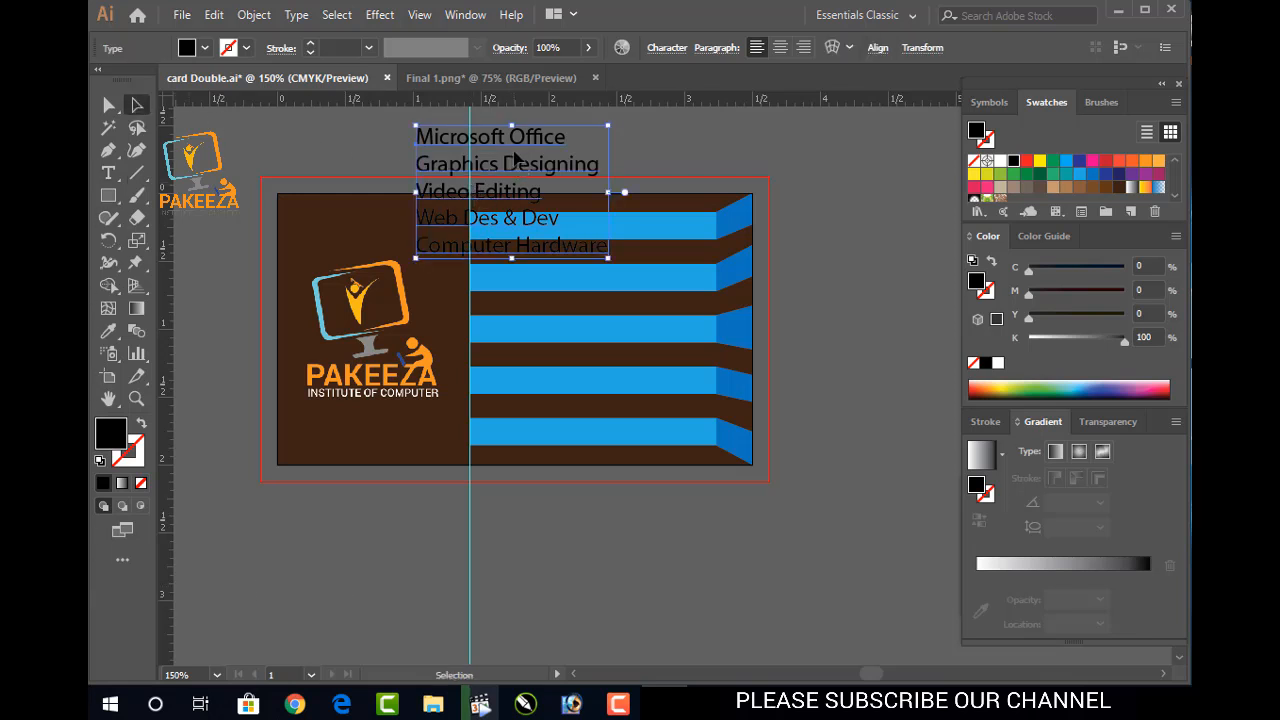
pyautogui.moveTo(516, 162); pyautogui.dragTo(838, 527)
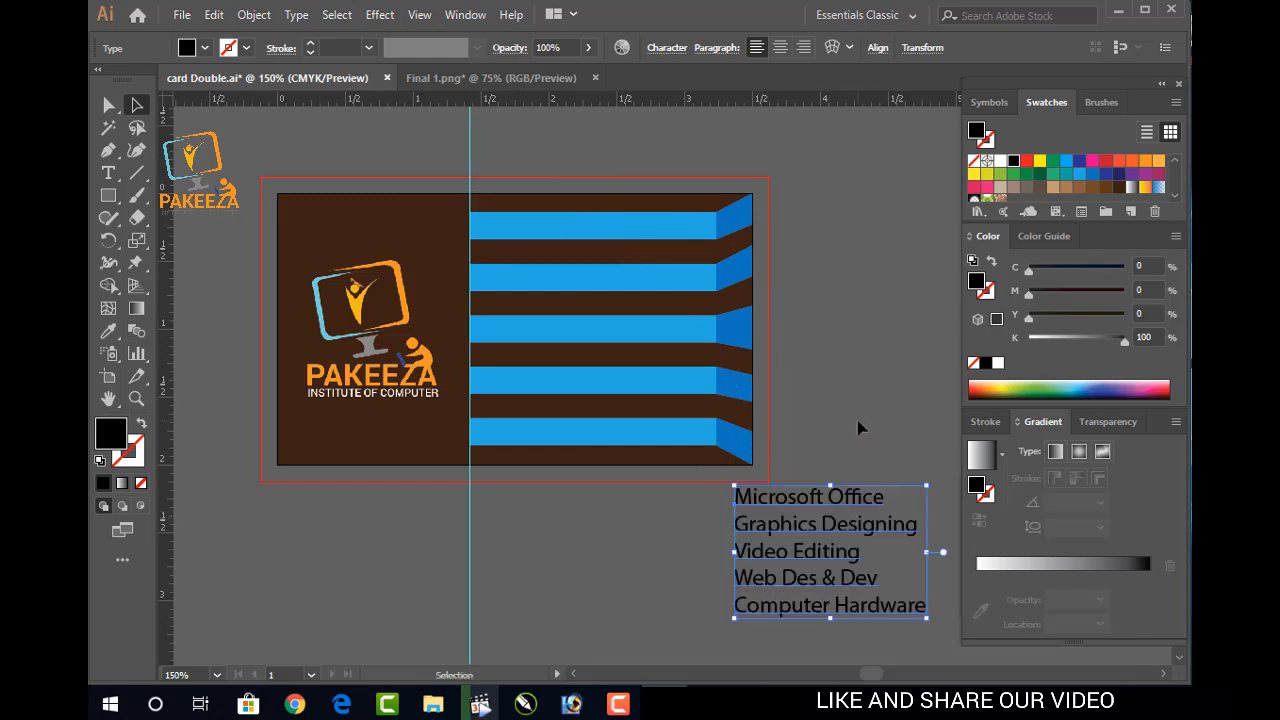
pyautogui.click(827, 466)
pyautogui.hotkey('ctrl', 'k')
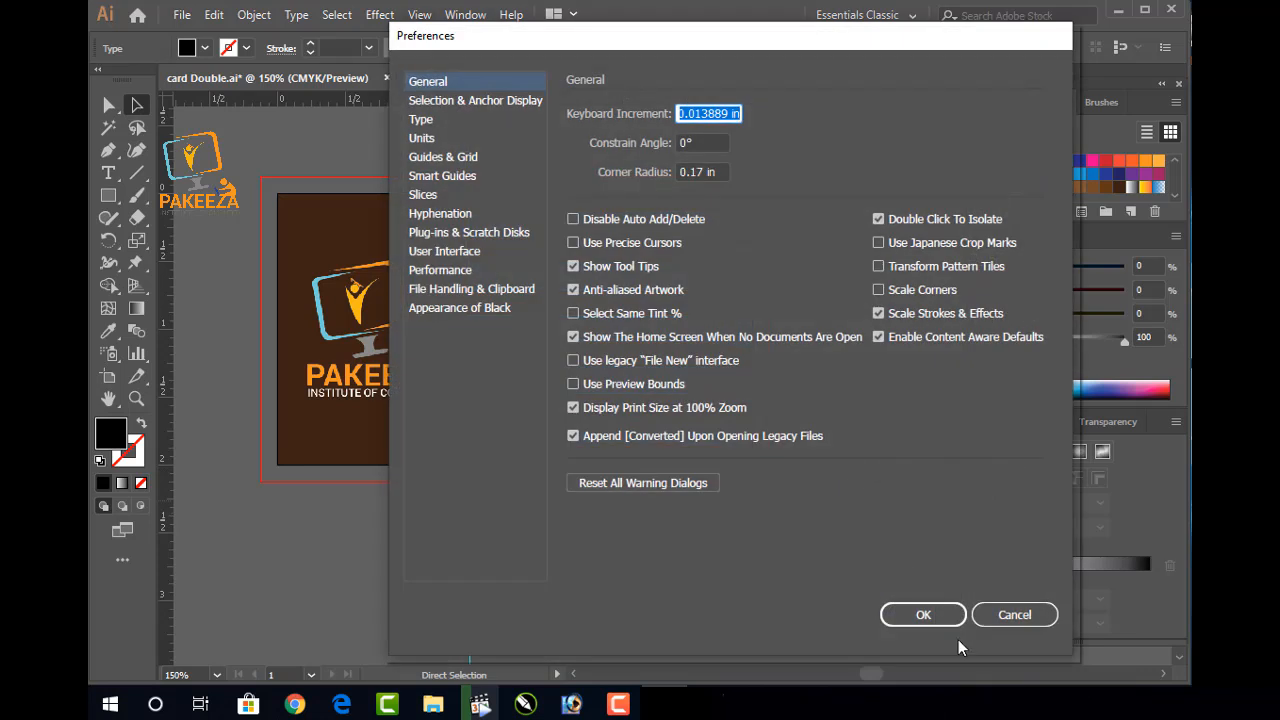
pyautogui.click(987, 617)
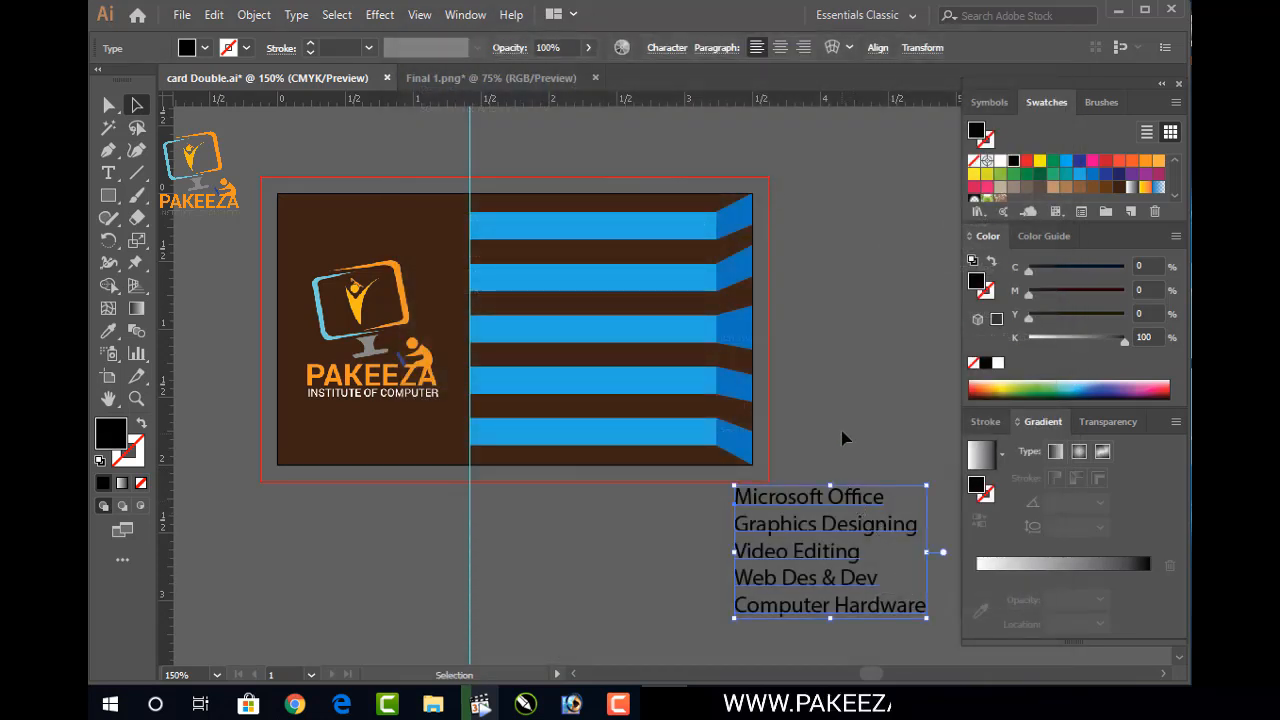
# Expand the course list text into outlined shapes with Object > Expand
pyautogui.click(214, 14)
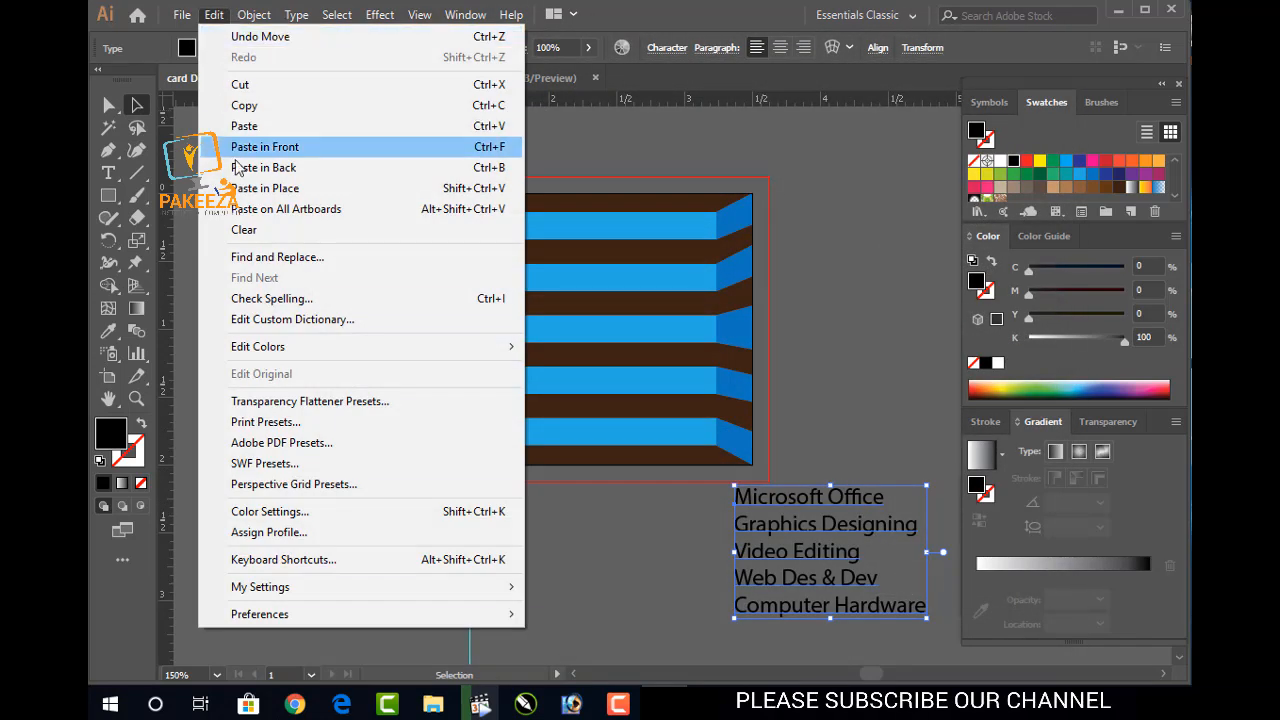
pyautogui.click(254, 14)
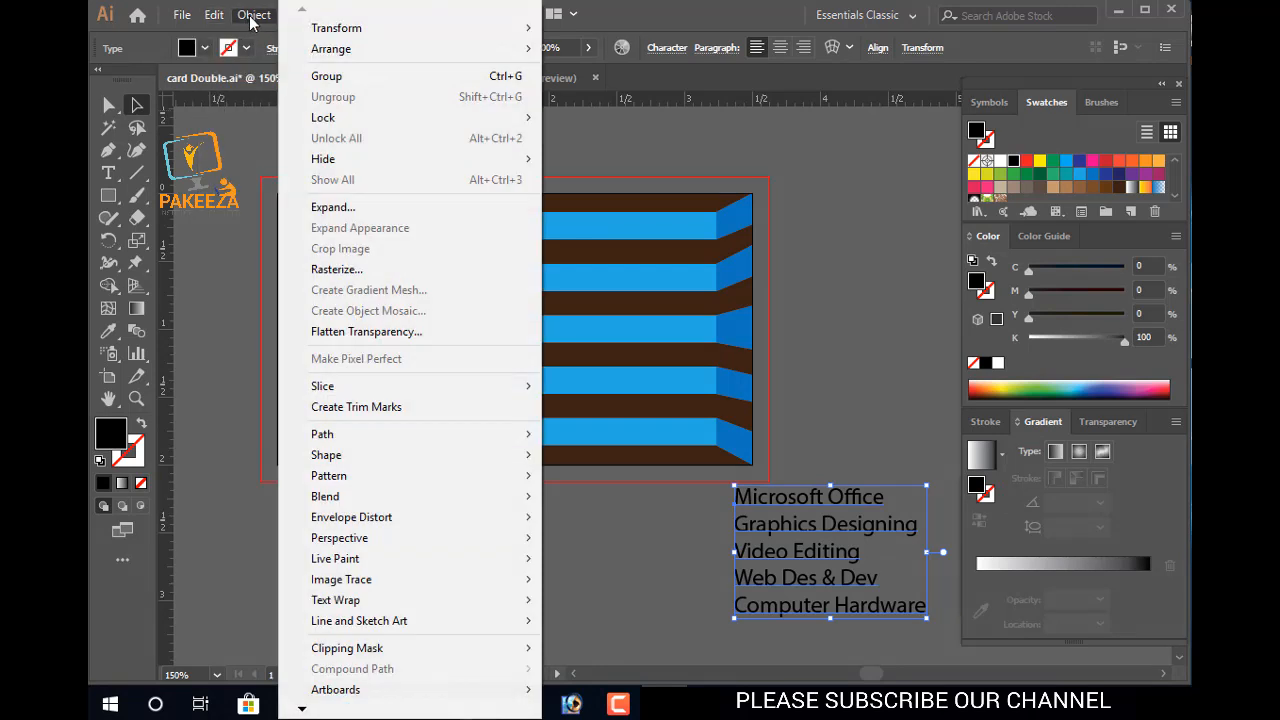
pyautogui.click(295, 208)
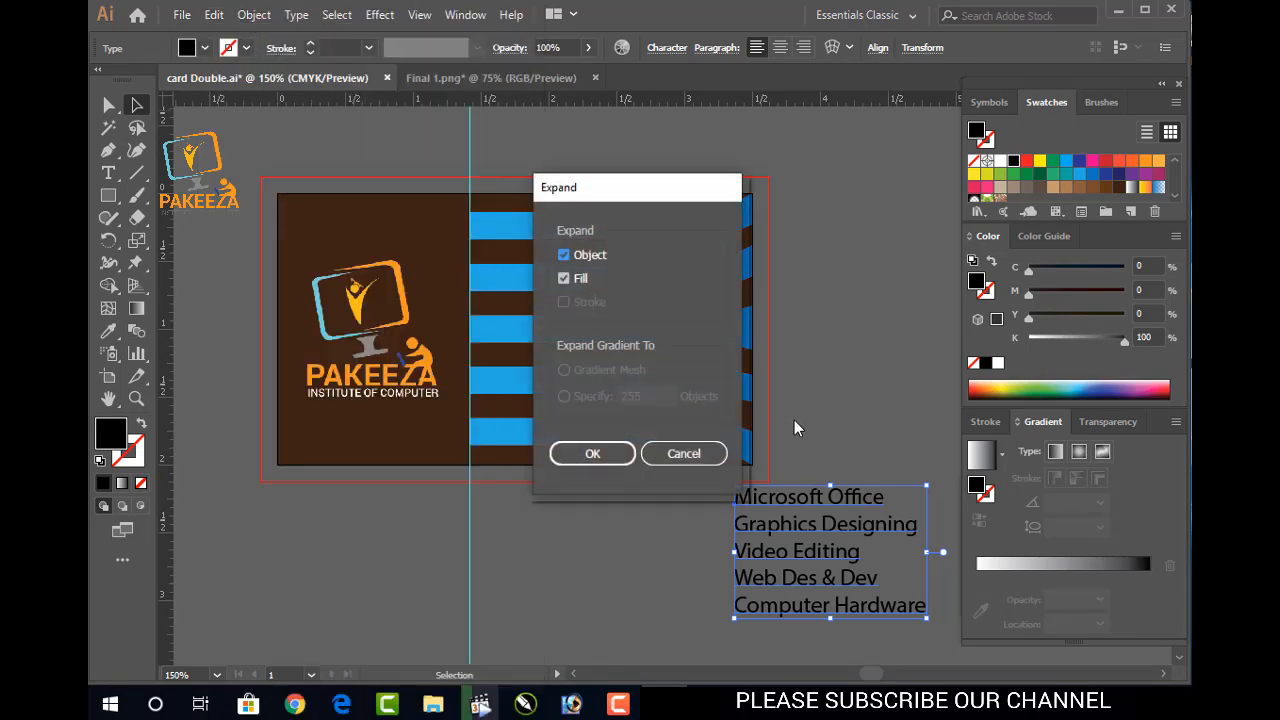
pyautogui.click(614, 452)
pyautogui.click(857, 437)
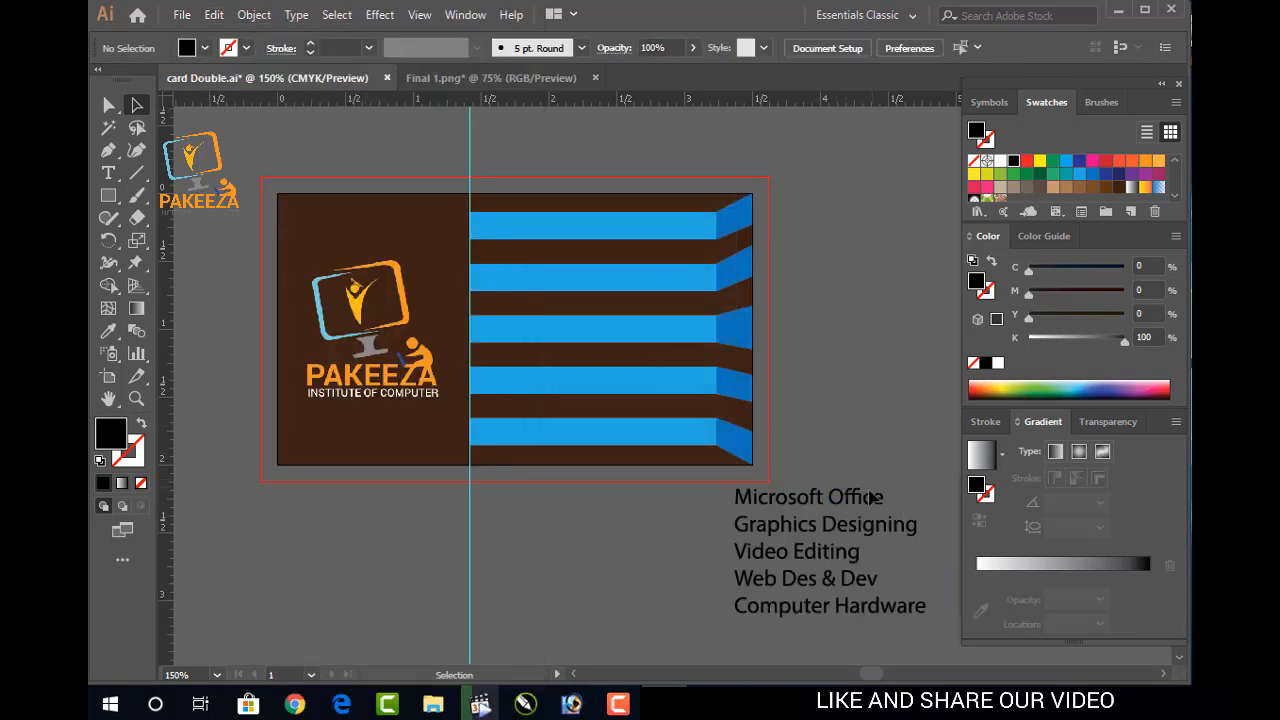
pyautogui.click(868, 495)
# Ungroup the outlined course list and select the Microsoft Office line on its own
pyautogui.rightClick(830, 512)
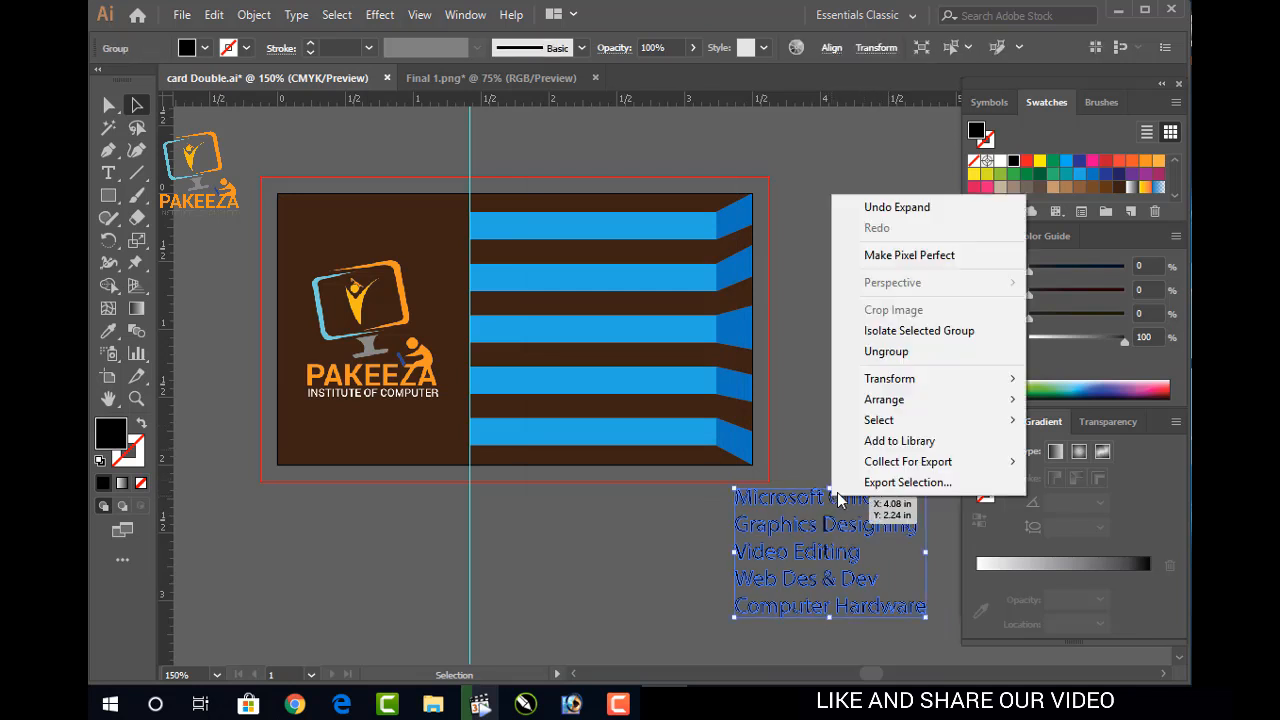
pyautogui.click(870, 355)
pyautogui.click(868, 452)
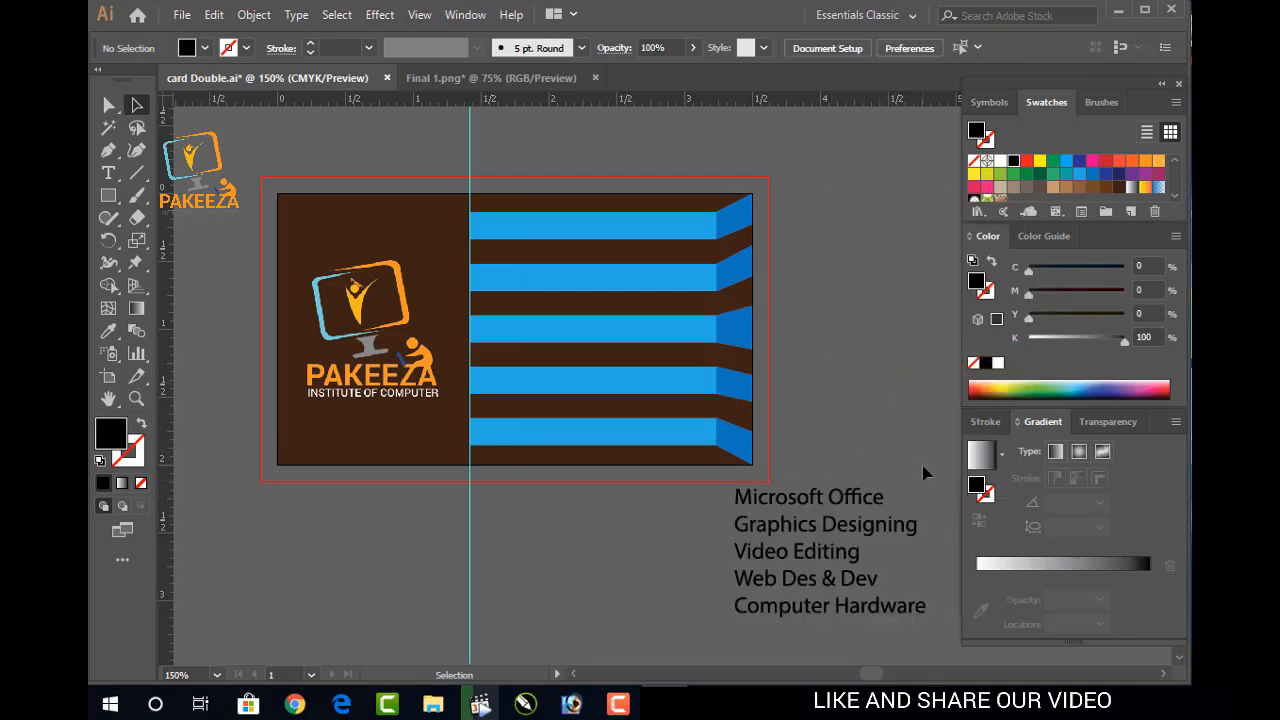
pyautogui.moveTo(913, 469); pyautogui.dragTo(843, 515)
pyautogui.moveTo(707, 522); pyautogui.dragTo(711, 514)
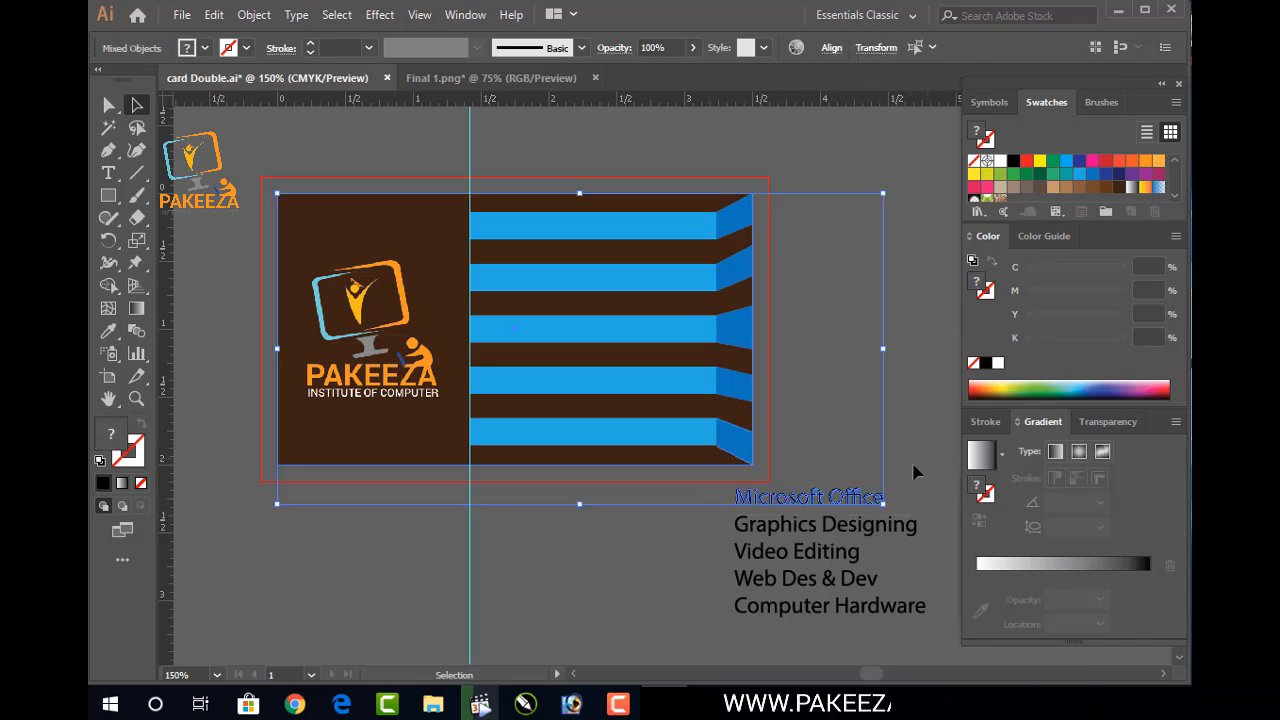
pyautogui.click(866, 491)
pyautogui.click(875, 447)
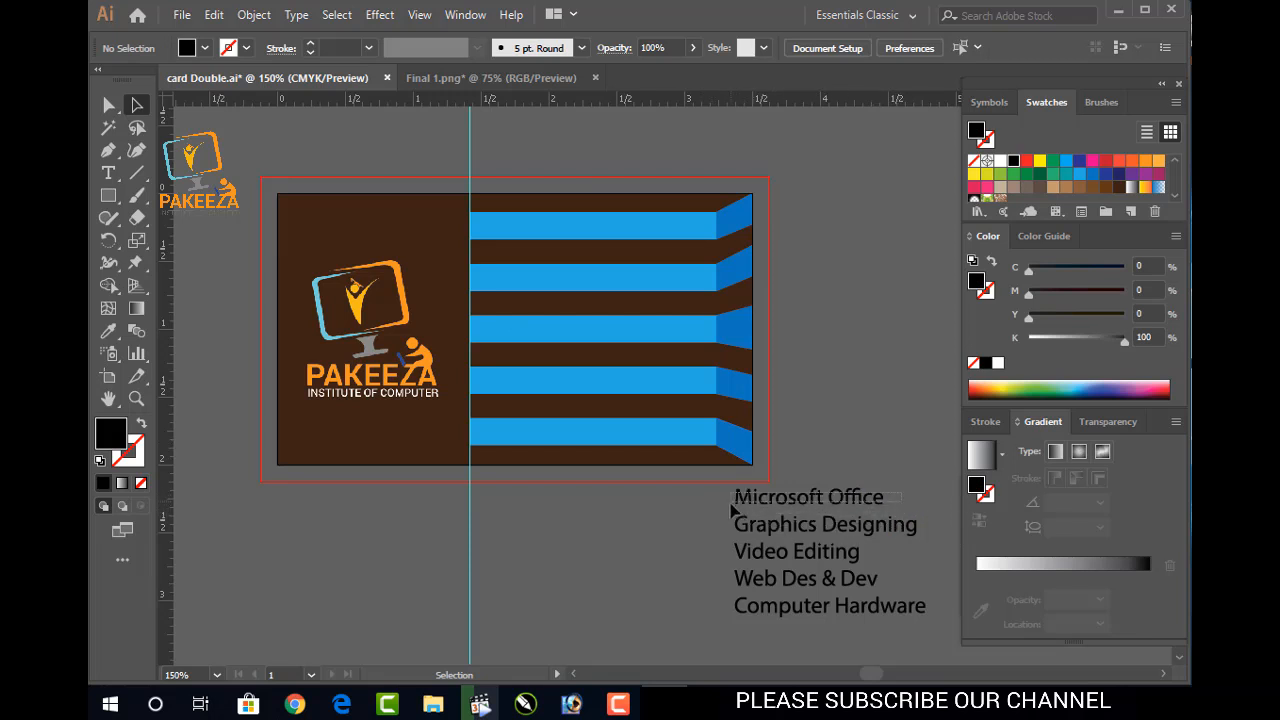
pyautogui.moveTo(730, 504); pyautogui.dragTo(729, 504)
# Move Microsoft Office up beside the card's right edge, with Graphics Designing below it
pyautogui.press('v')
pyautogui.moveTo(838, 497); pyautogui.dragTo(883, 273)
pyautogui.click(855, 316)
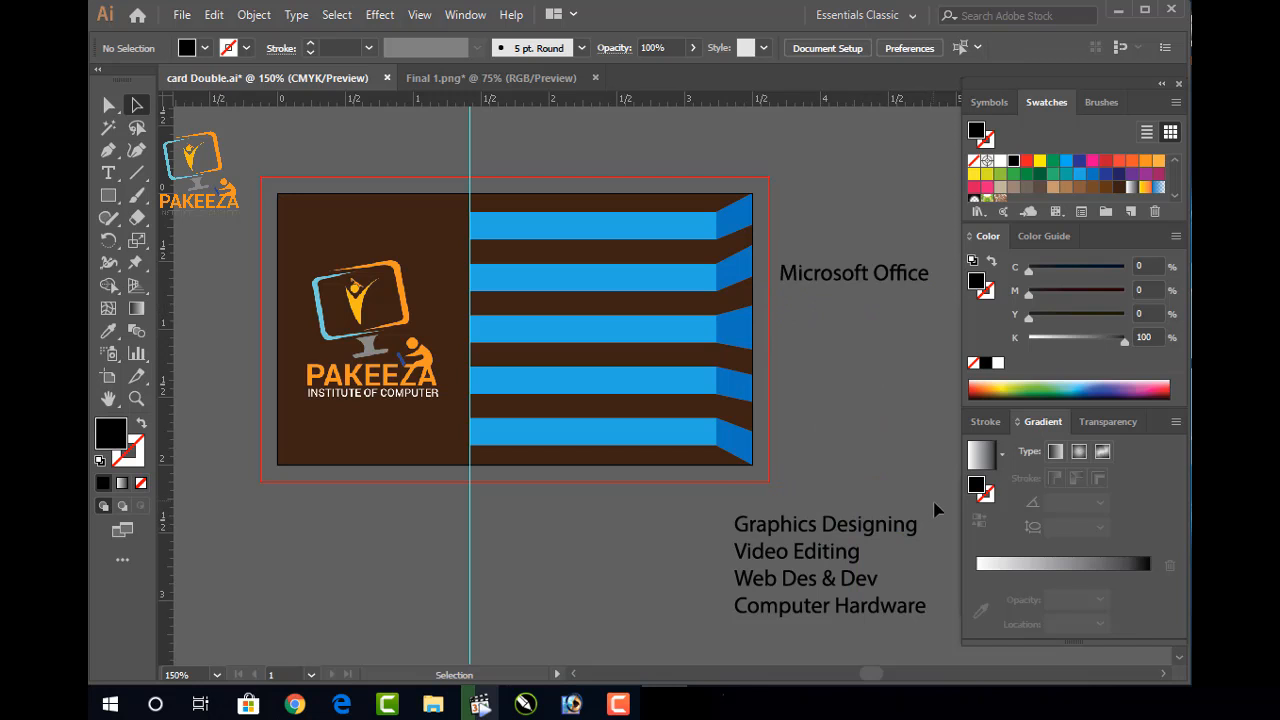
pyautogui.click(724, 535)
pyautogui.press('v')
pyautogui.moveTo(794, 534); pyautogui.dragTo(895, 350)
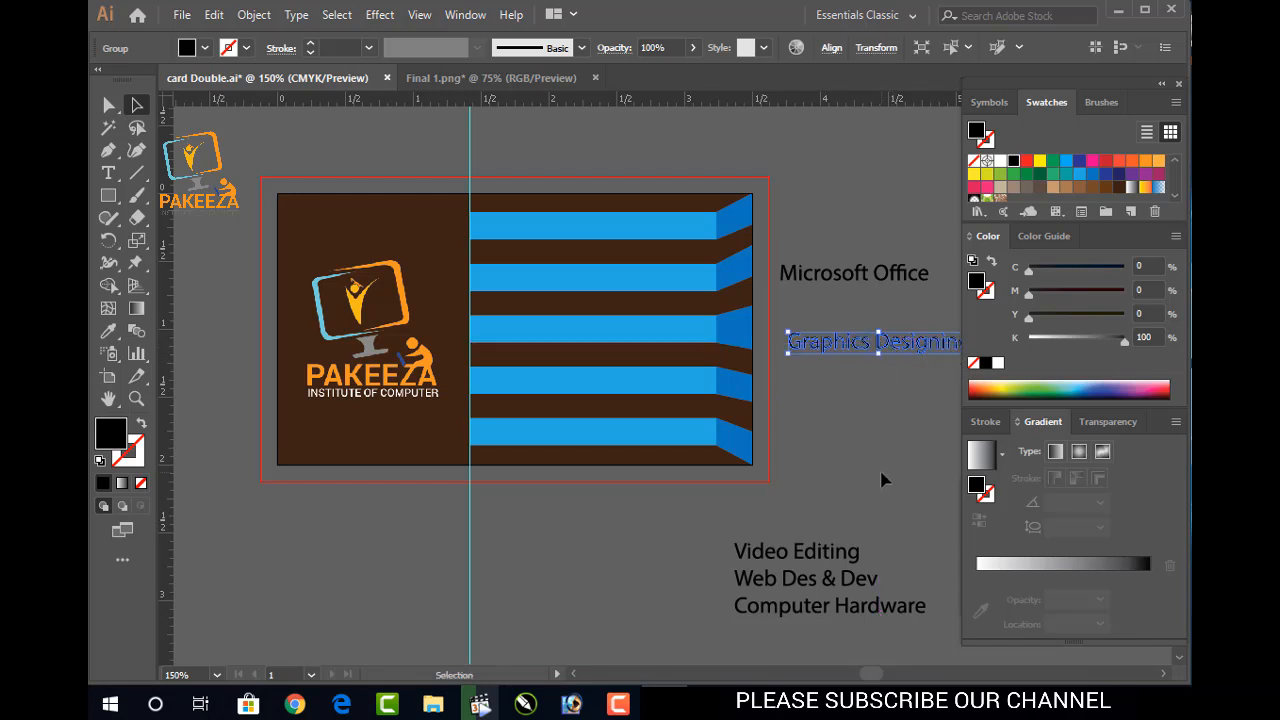
pyautogui.click(880, 519)
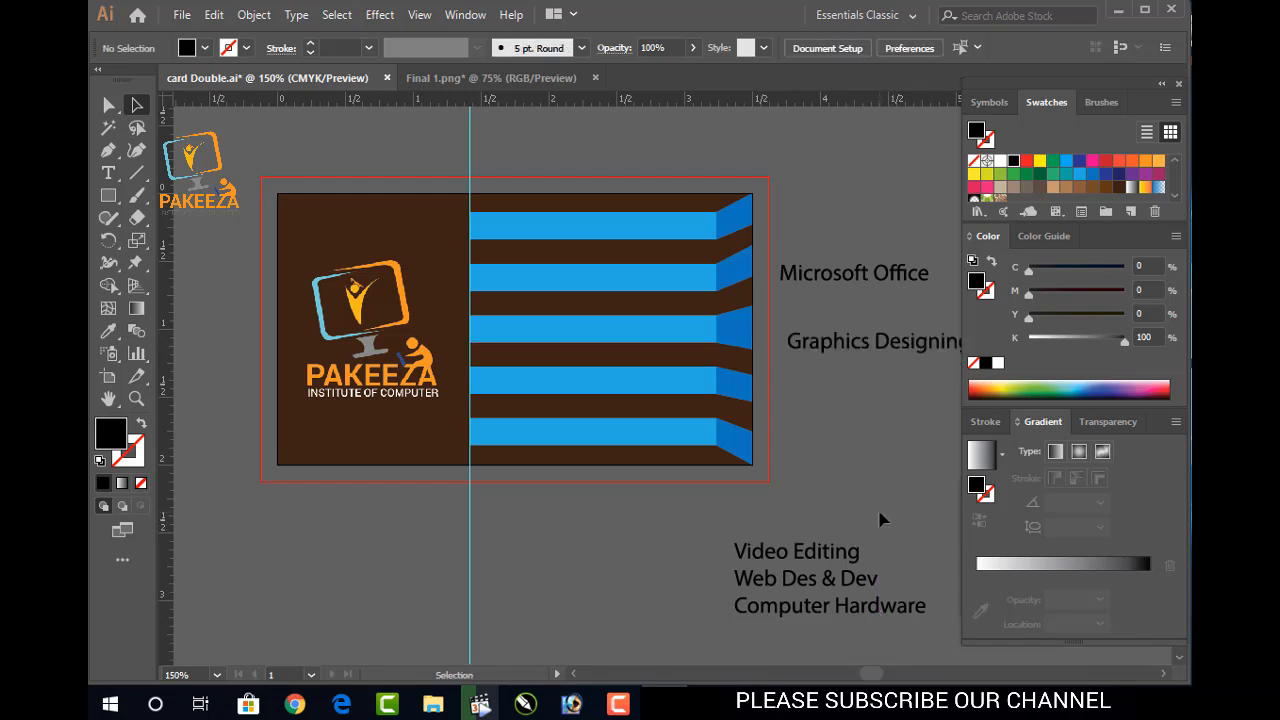
# Move Video Editing and Web Des & Dev up into the column below Graphics Designing
pyautogui.click(745, 553)
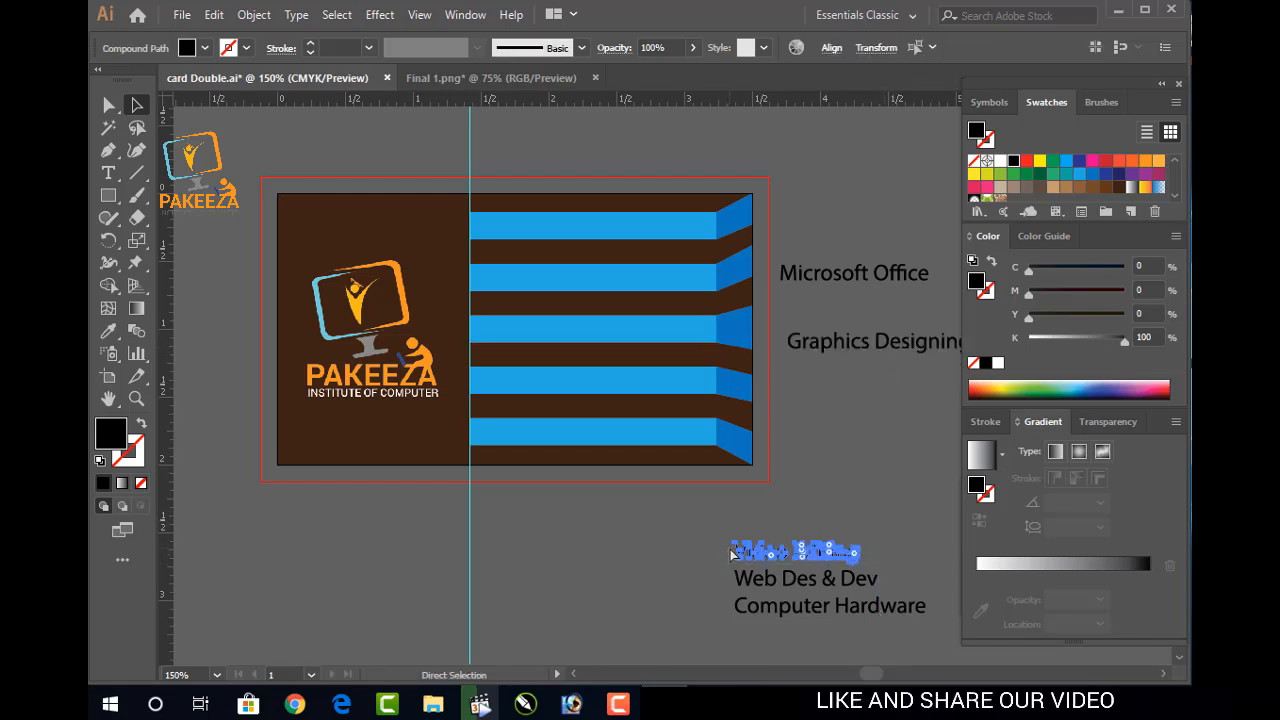
pyautogui.moveTo(776, 545); pyautogui.dragTo(835, 417)
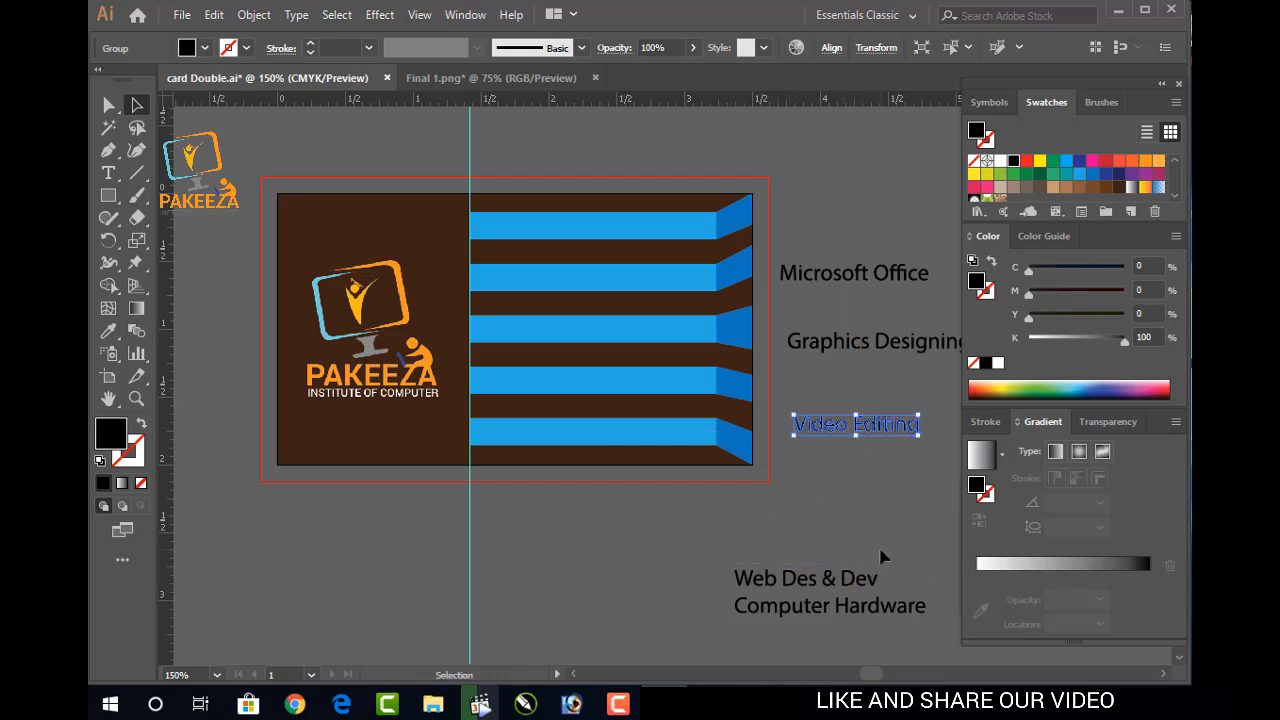
pyautogui.click(900, 565)
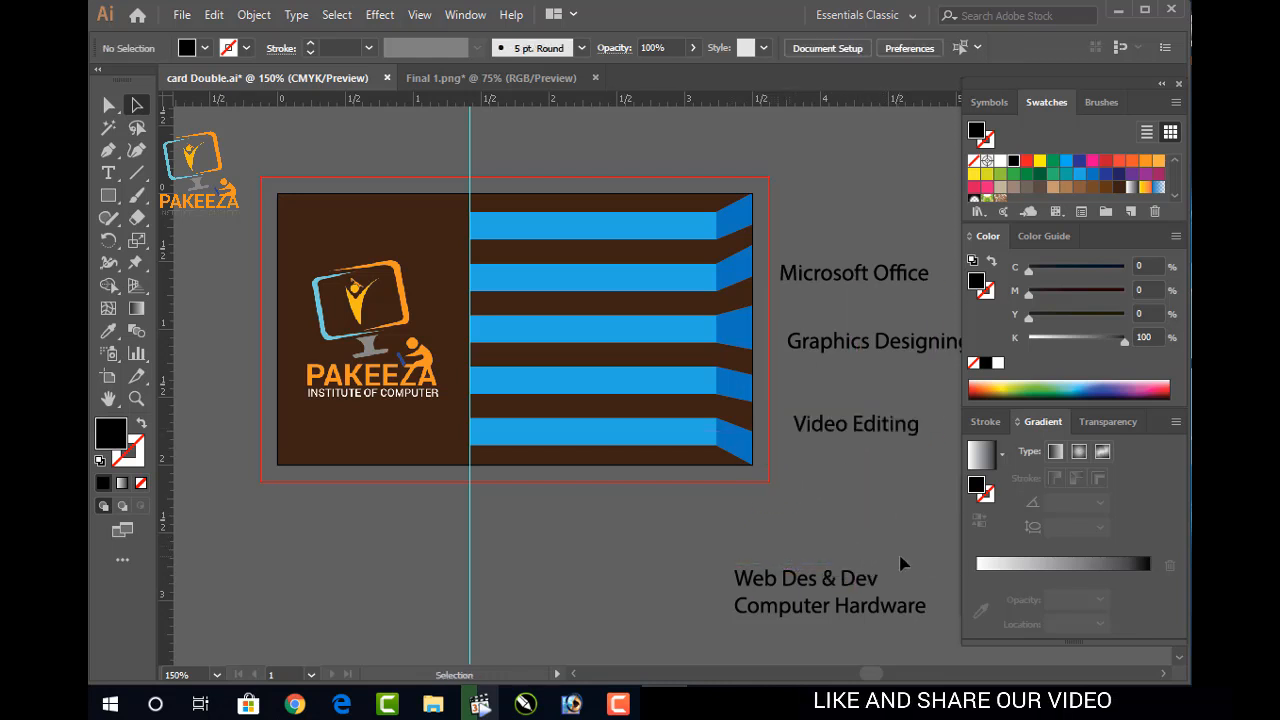
pyautogui.click(727, 598)
pyautogui.moveTo(790, 590); pyautogui.dragTo(854, 490)
pyautogui.click(935, 596)
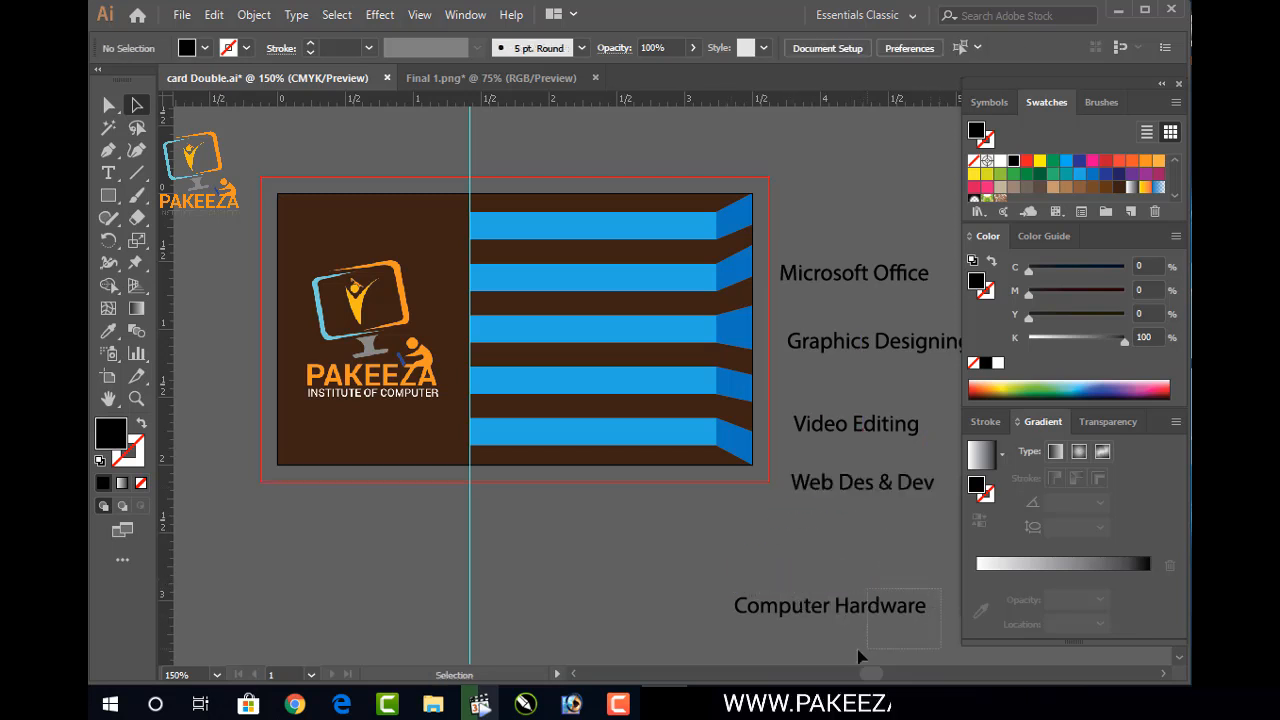
# Move Computer Hardware up under Web Des & Dev and select it together with Microsoft Office
pyautogui.click(730, 610)
pyautogui.press('v')
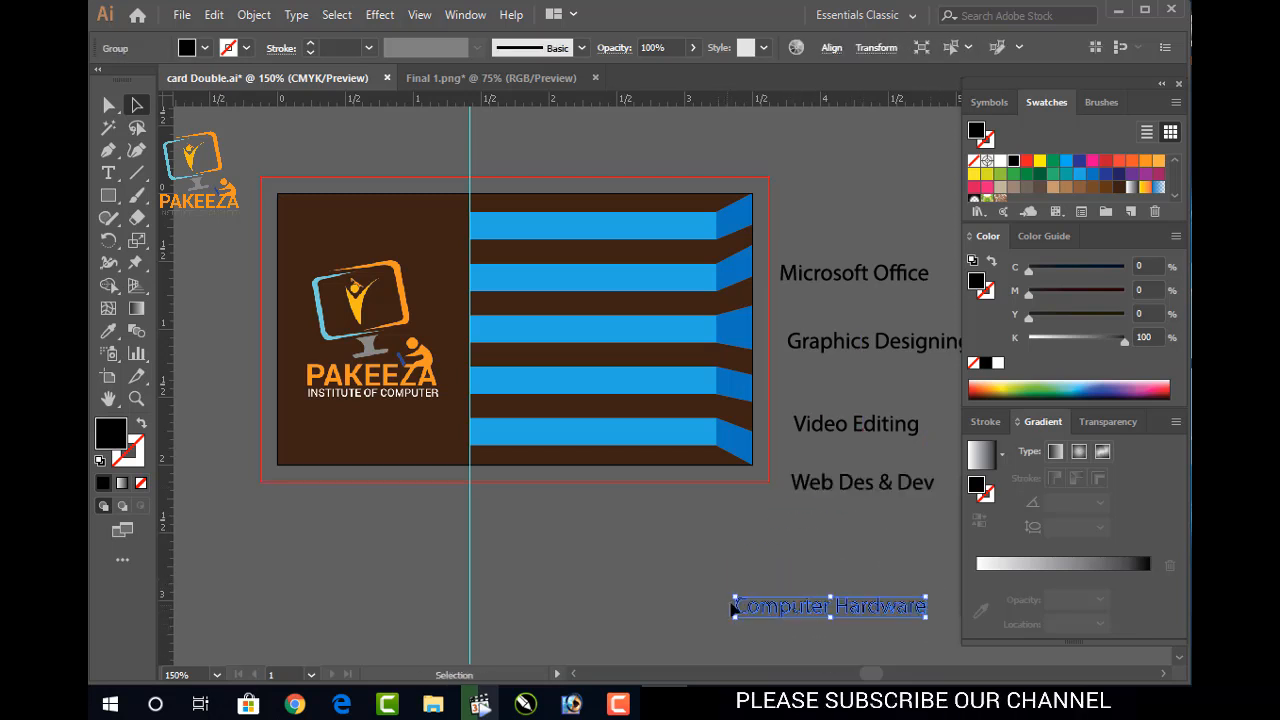
pyautogui.moveTo(818, 606); pyautogui.dragTo(850, 543)
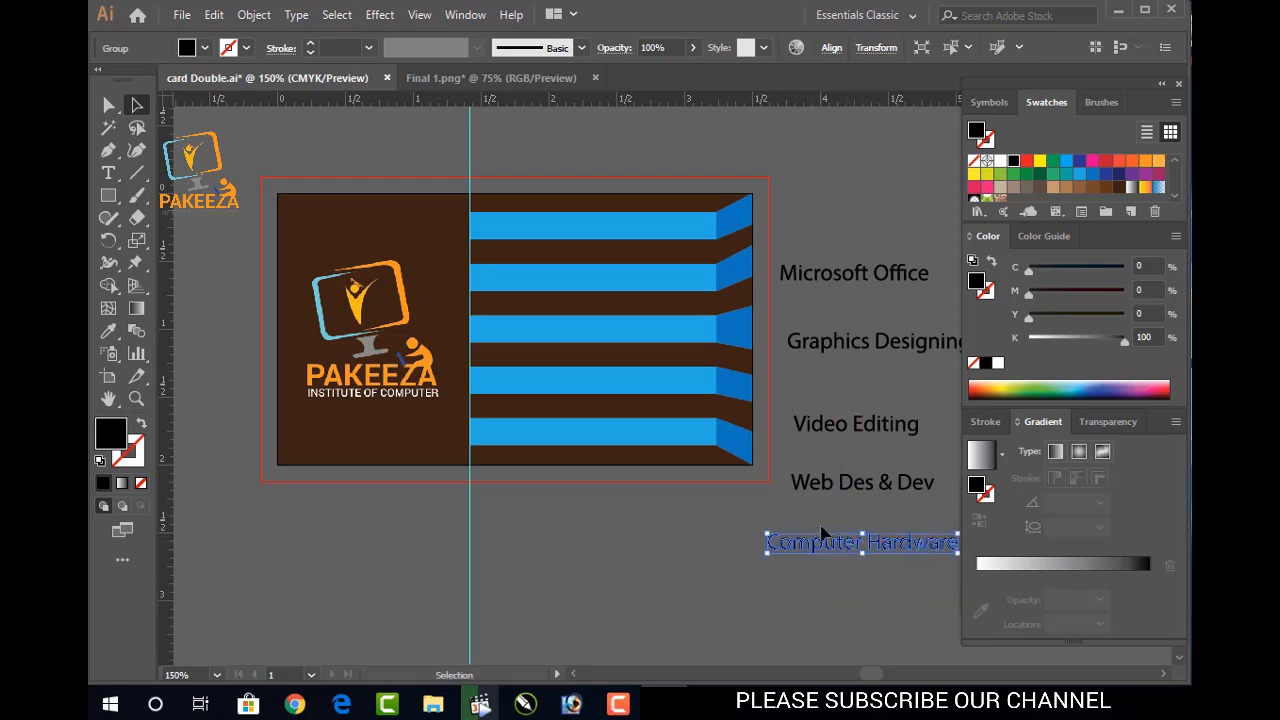
pyautogui.click(848, 276)
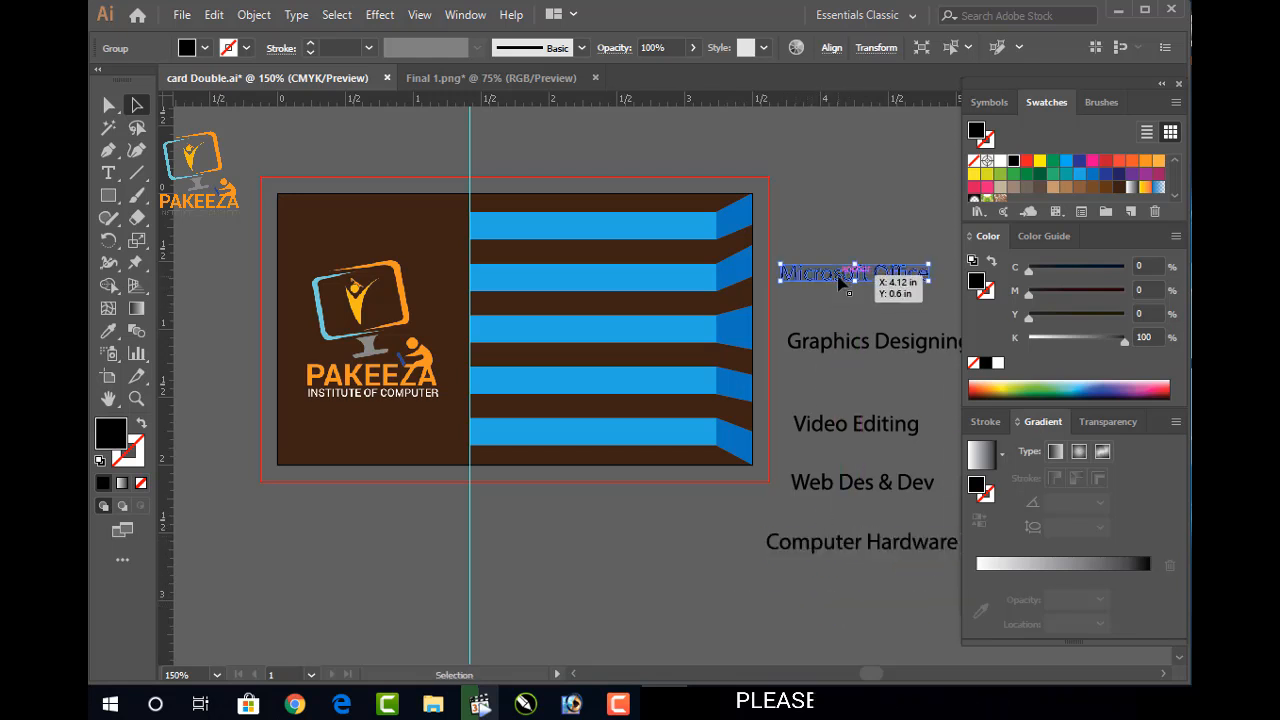
pyautogui.keyDown('shift'); pyautogui.click(829, 541); pyautogui.keyUp('shift')
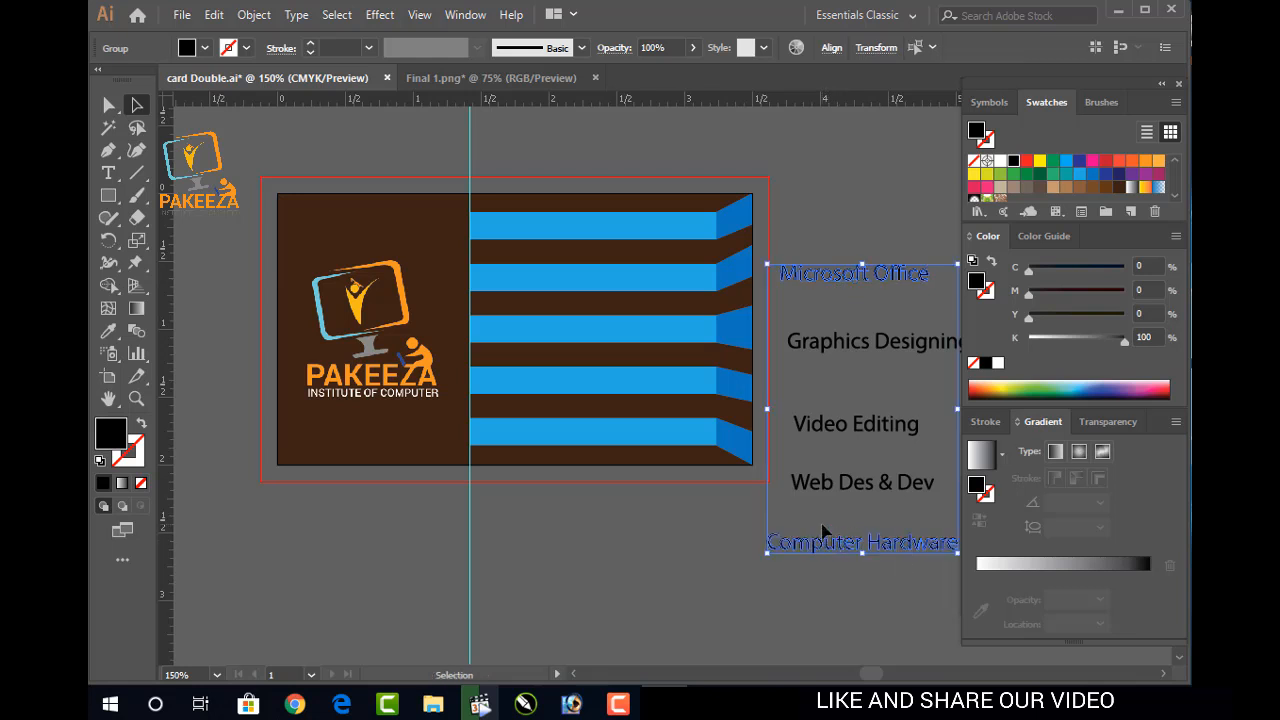
# Try centre and left alignment on the selected labels, then undo the left alignment
pyautogui.click(831, 48)
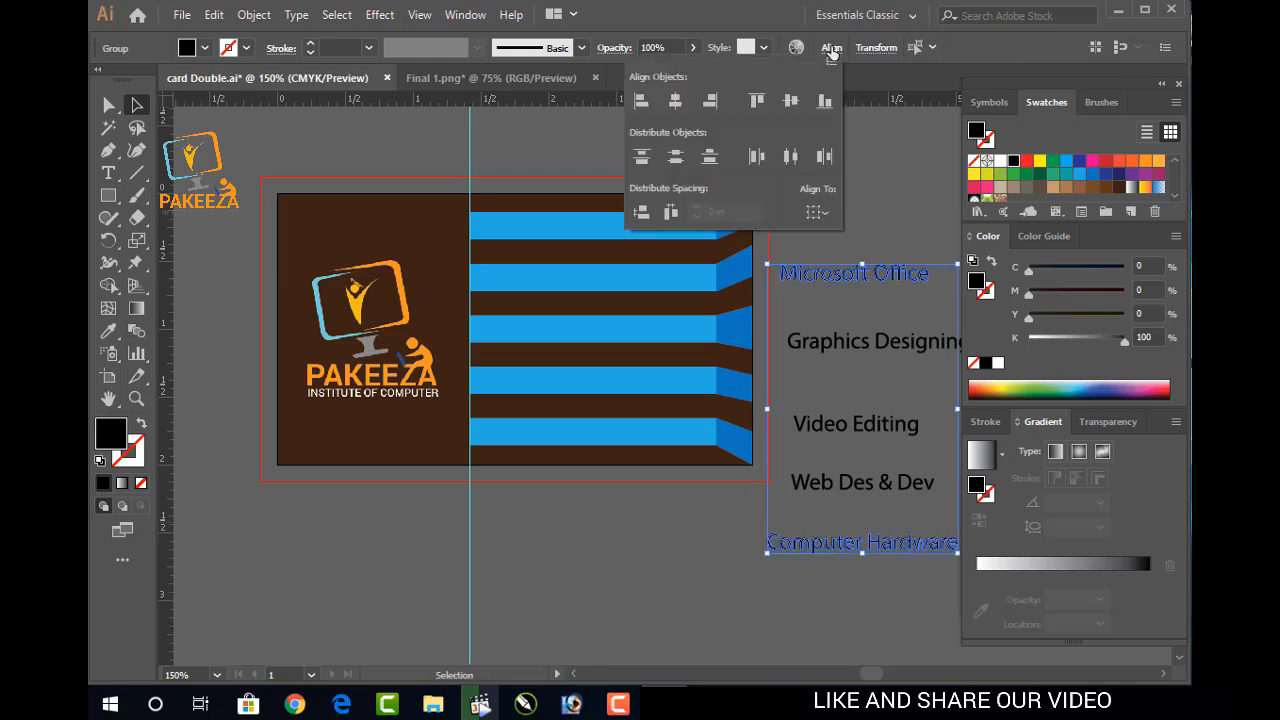
pyautogui.click(683, 108)
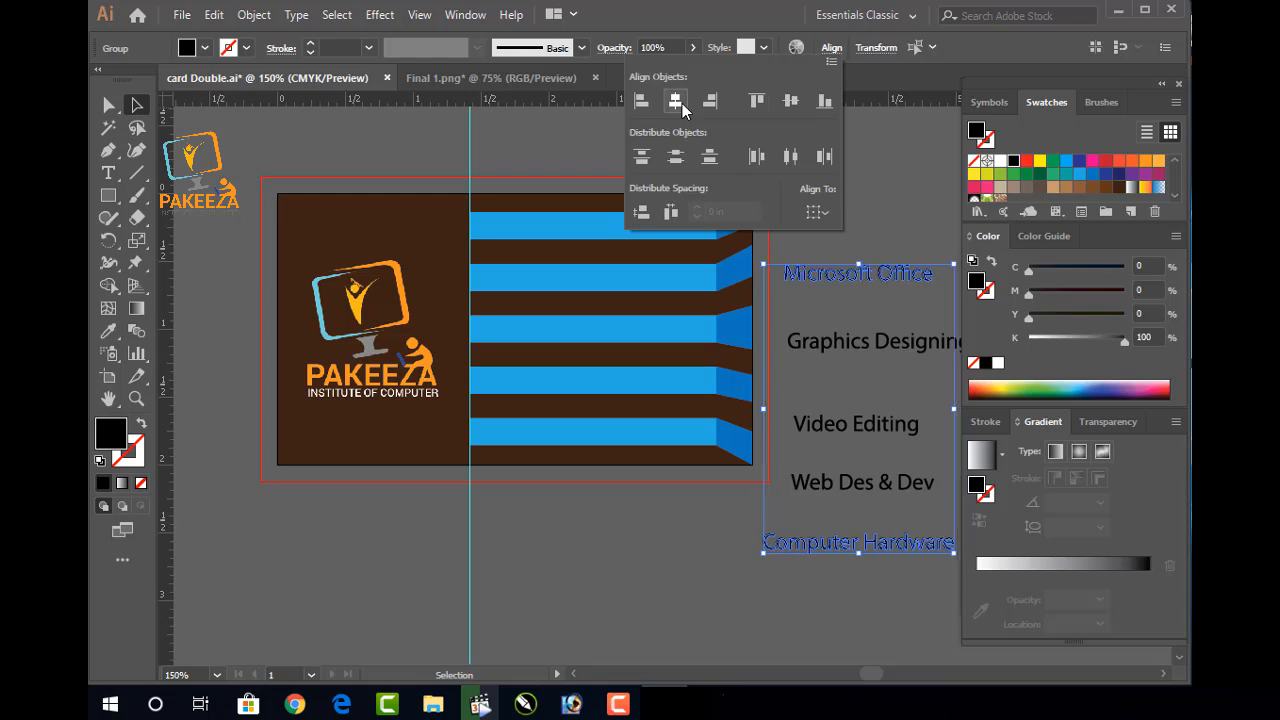
pyautogui.click(647, 109)
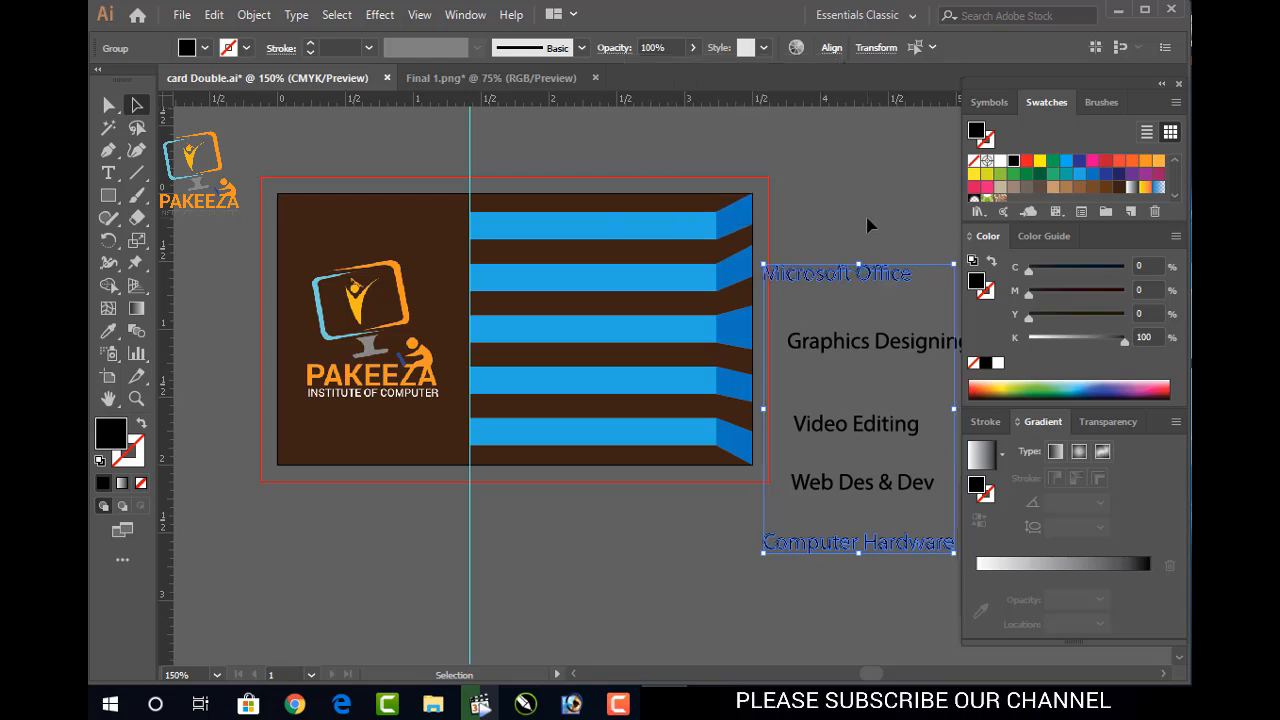
pyautogui.hotkey('ctrl', 'z')
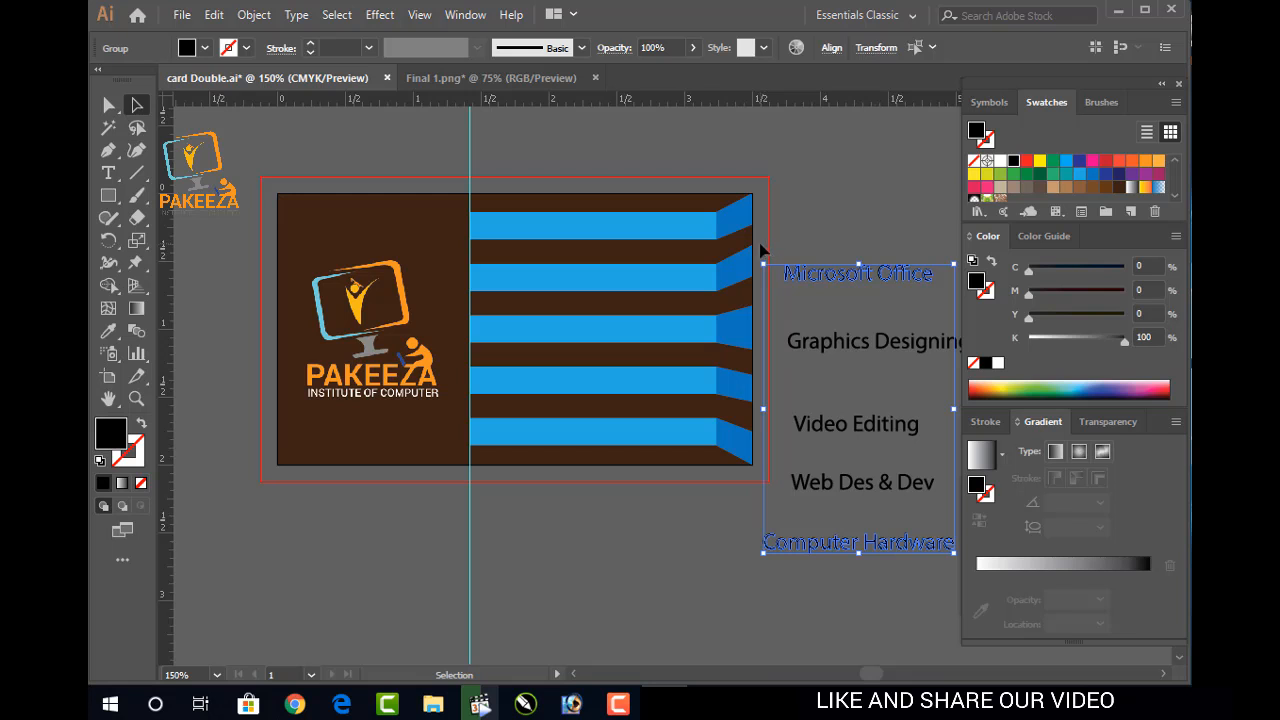
pyautogui.click(839, 231)
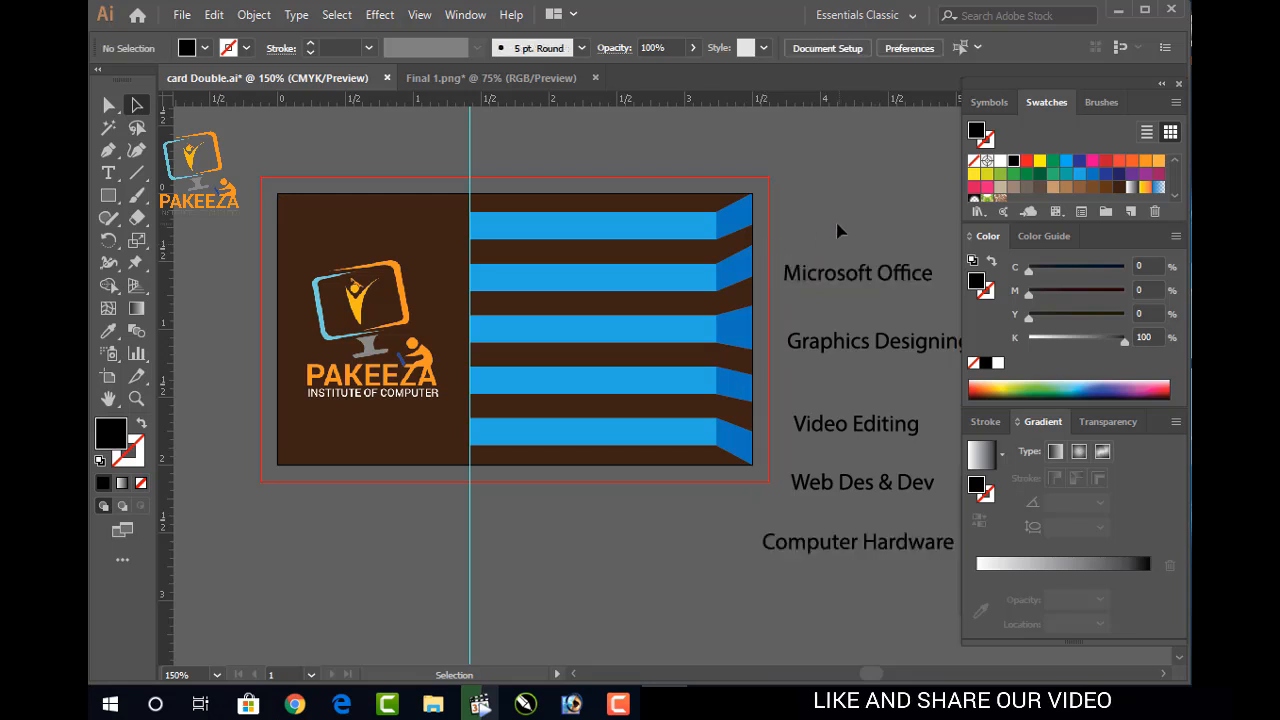
# Scale up all five course names together, widening the group toward the card's blue stripes
pyautogui.moveTo(887, 495); pyautogui.dragTo(909, 591)
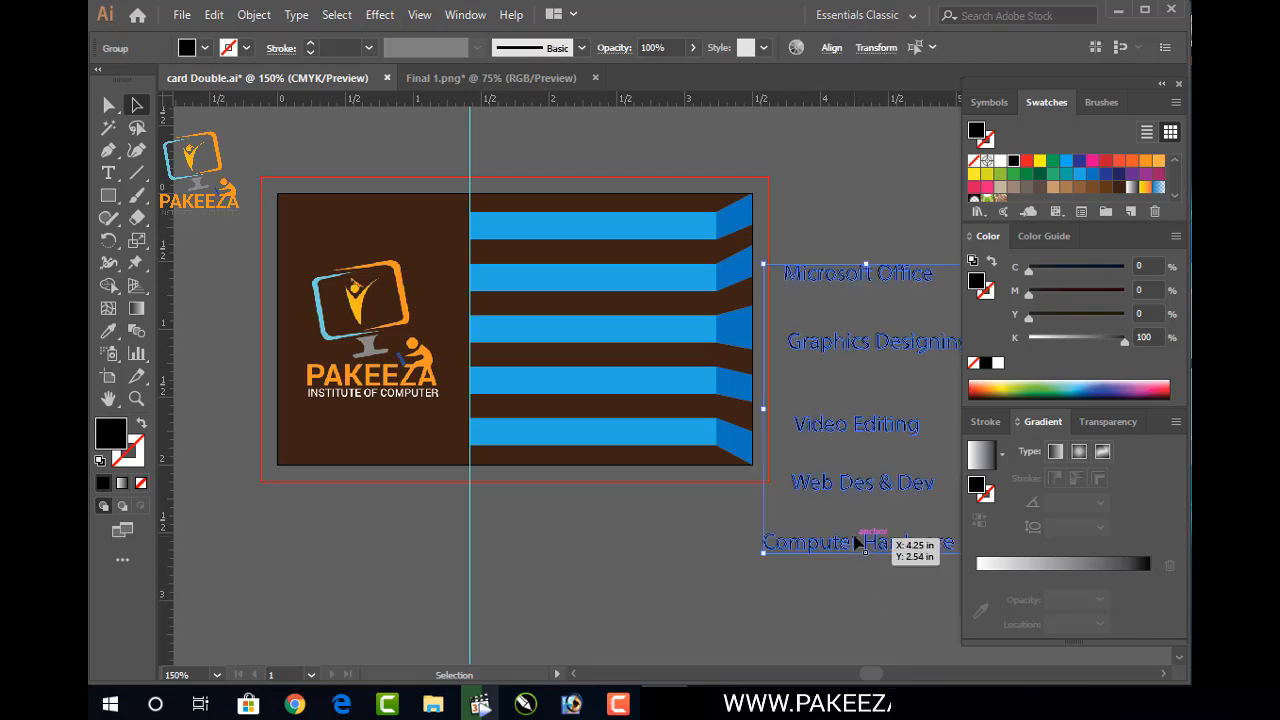
pyautogui.moveTo(756, 260)
pyautogui.mouseDown()
pyautogui.moveTo(742, 242)
pyautogui.moveTo(749, 250)
pyautogui.mouseUp()
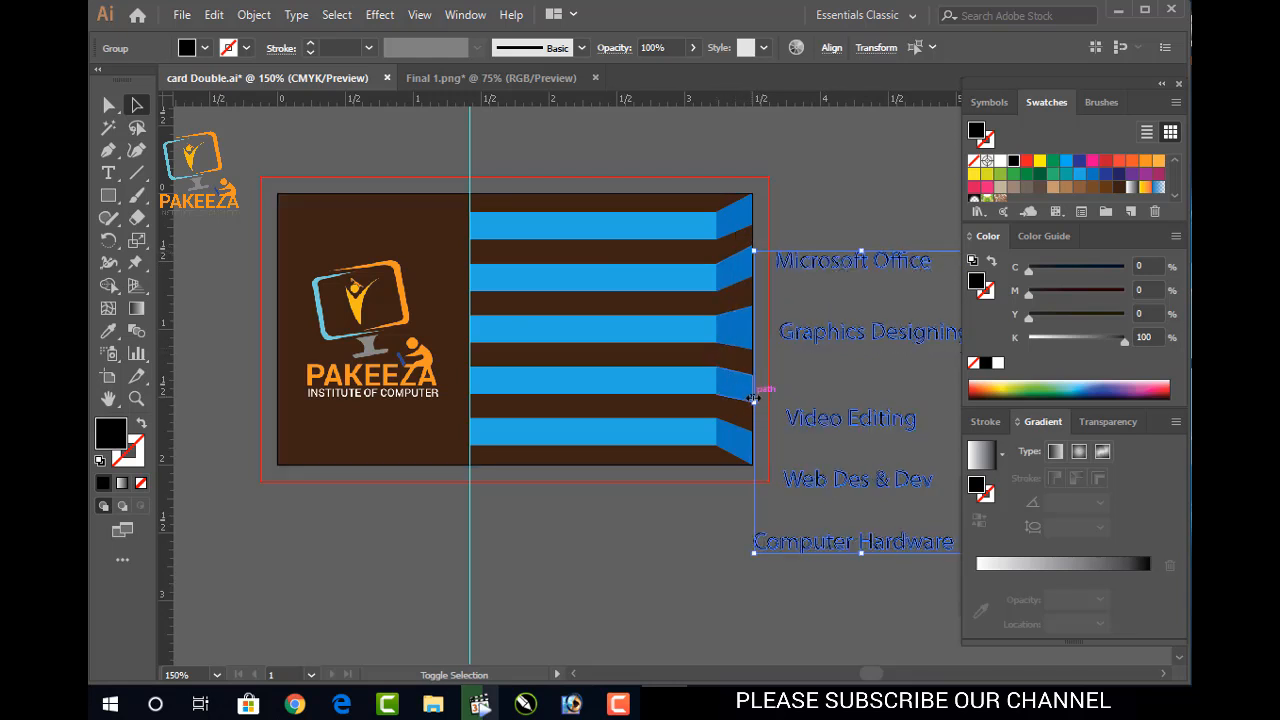
pyautogui.moveTo(753, 400); pyautogui.dragTo(734, 402)
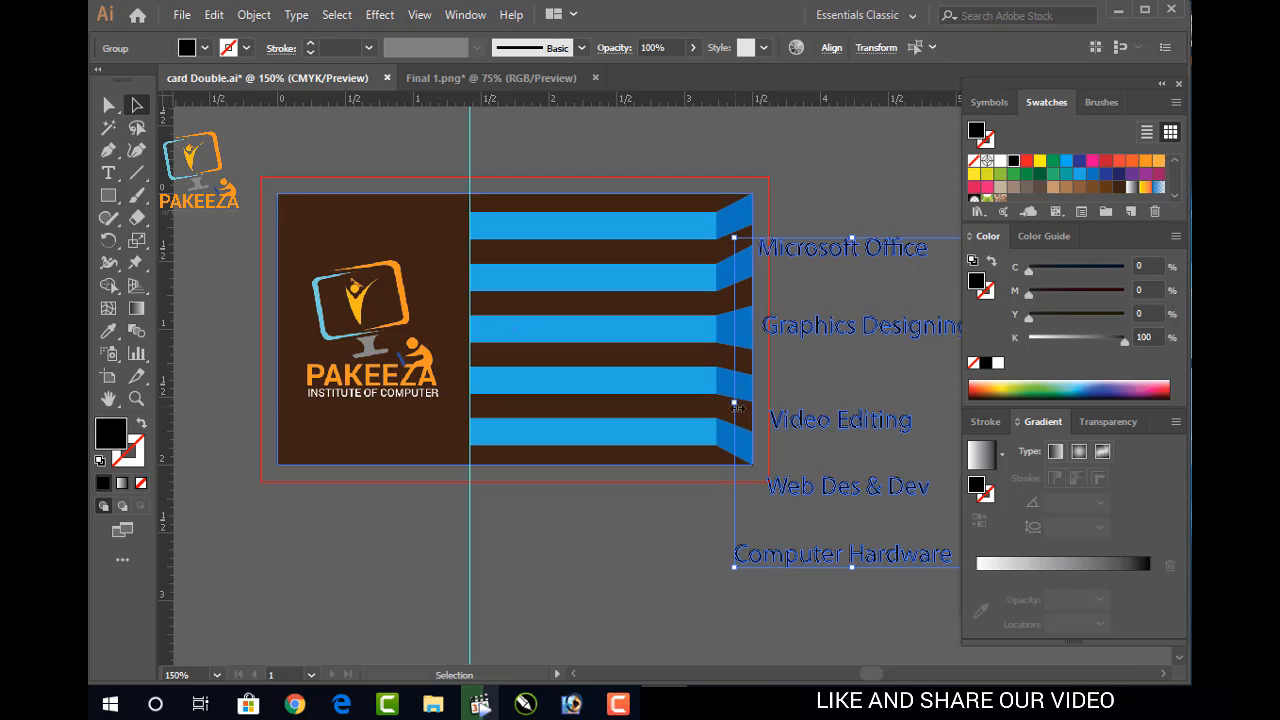
pyautogui.click(737, 407)
pyautogui.click(842, 206)
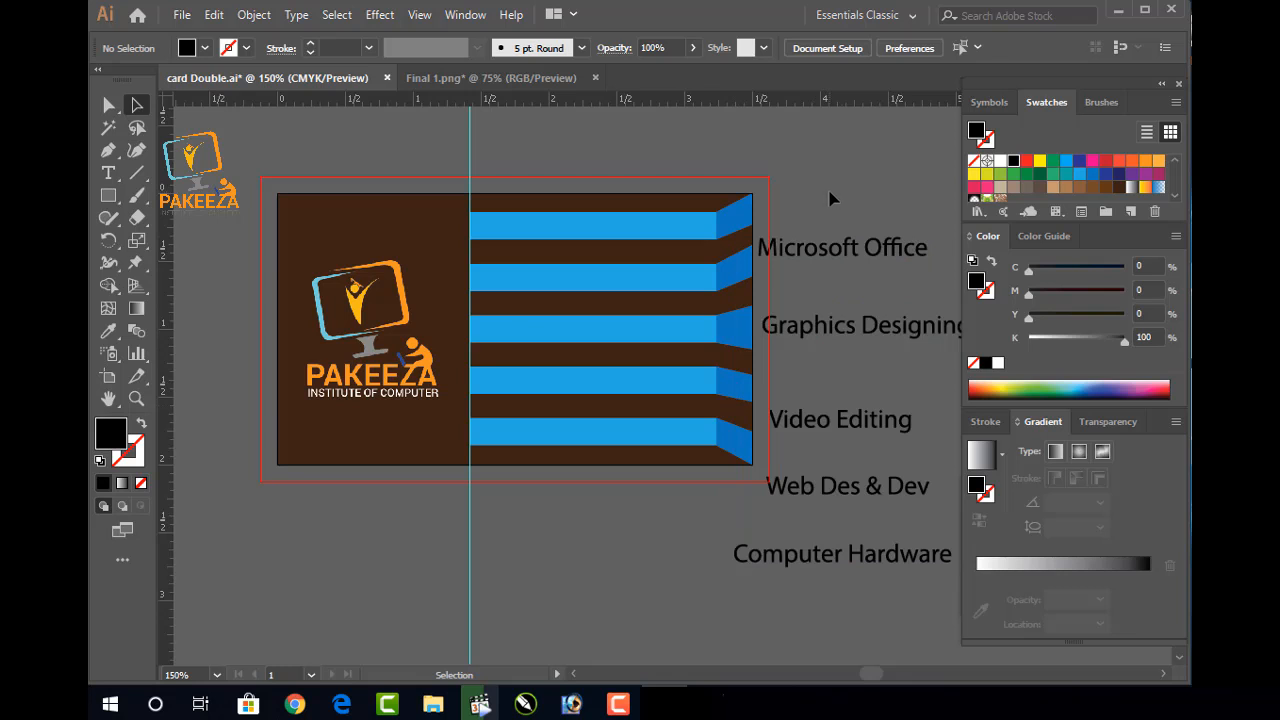
# Colour Microsoft Office orange and move it onto the top stripe, then undo the move
pyautogui.click(828, 250)
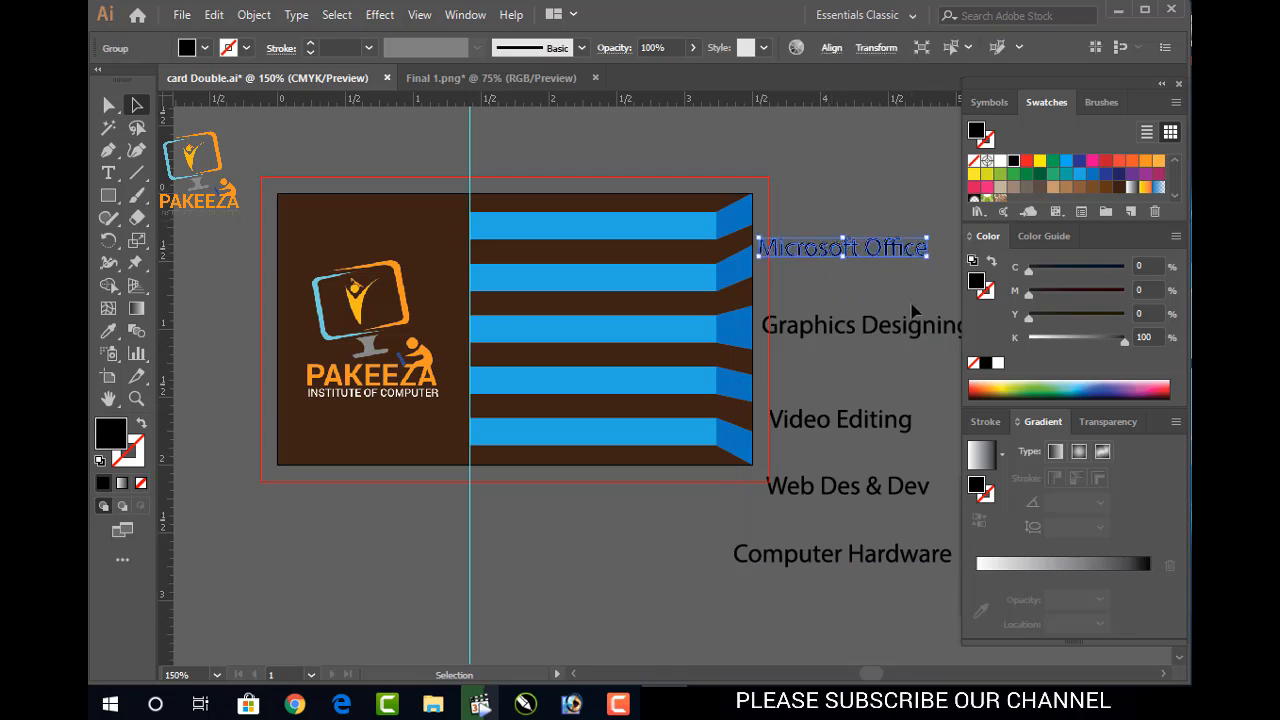
pyautogui.click(1157, 163)
pyautogui.moveTo(842, 252); pyautogui.dragTo(594, 232)
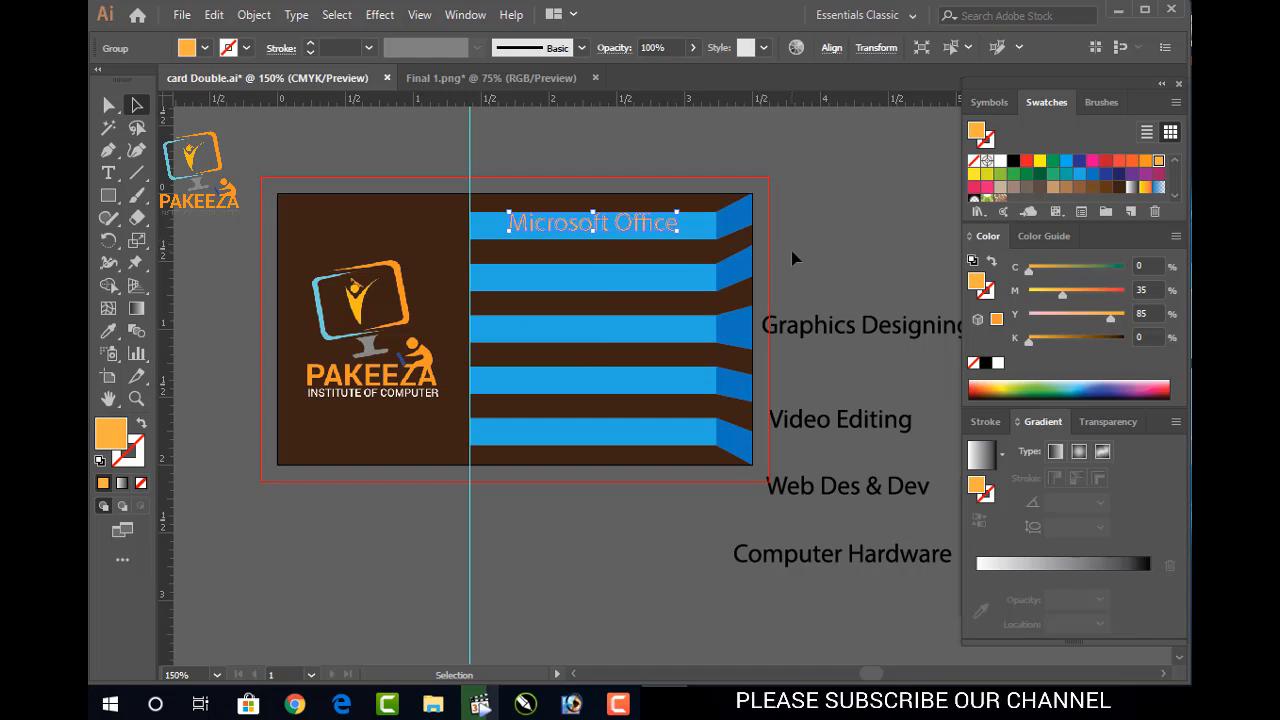
pyautogui.click(899, 264)
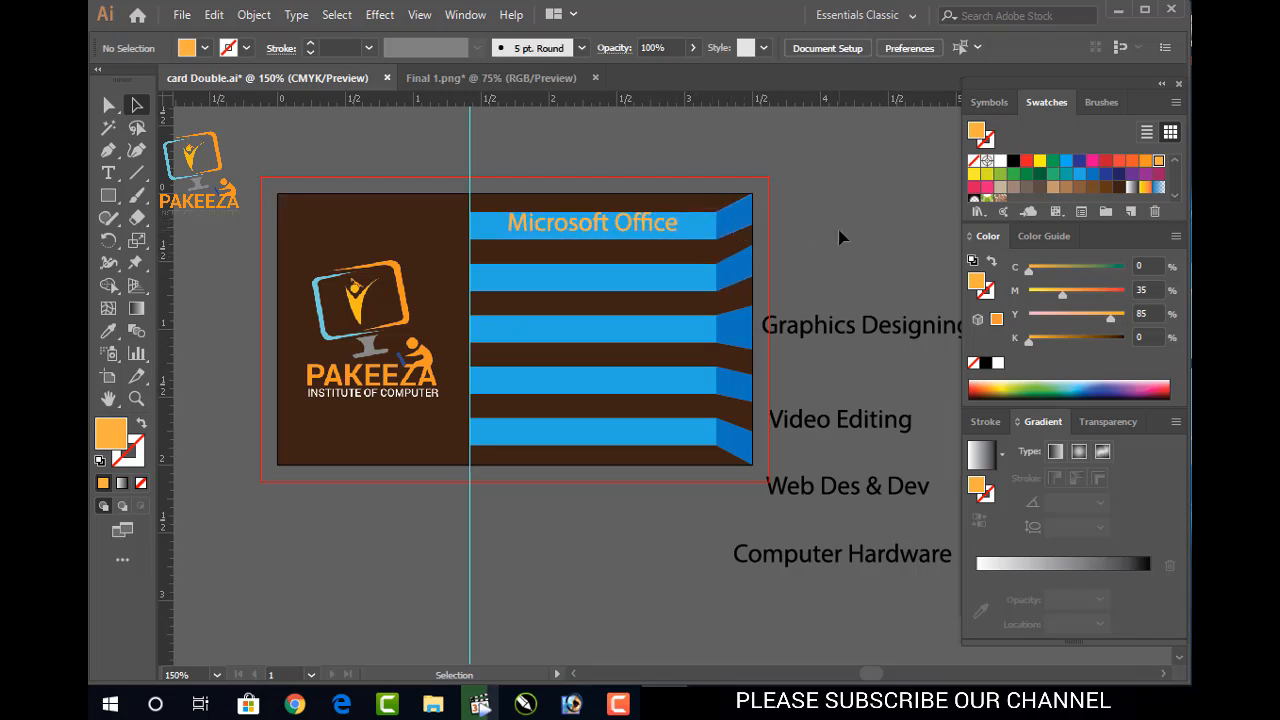
pyautogui.hotkey('ctrl', 'z')
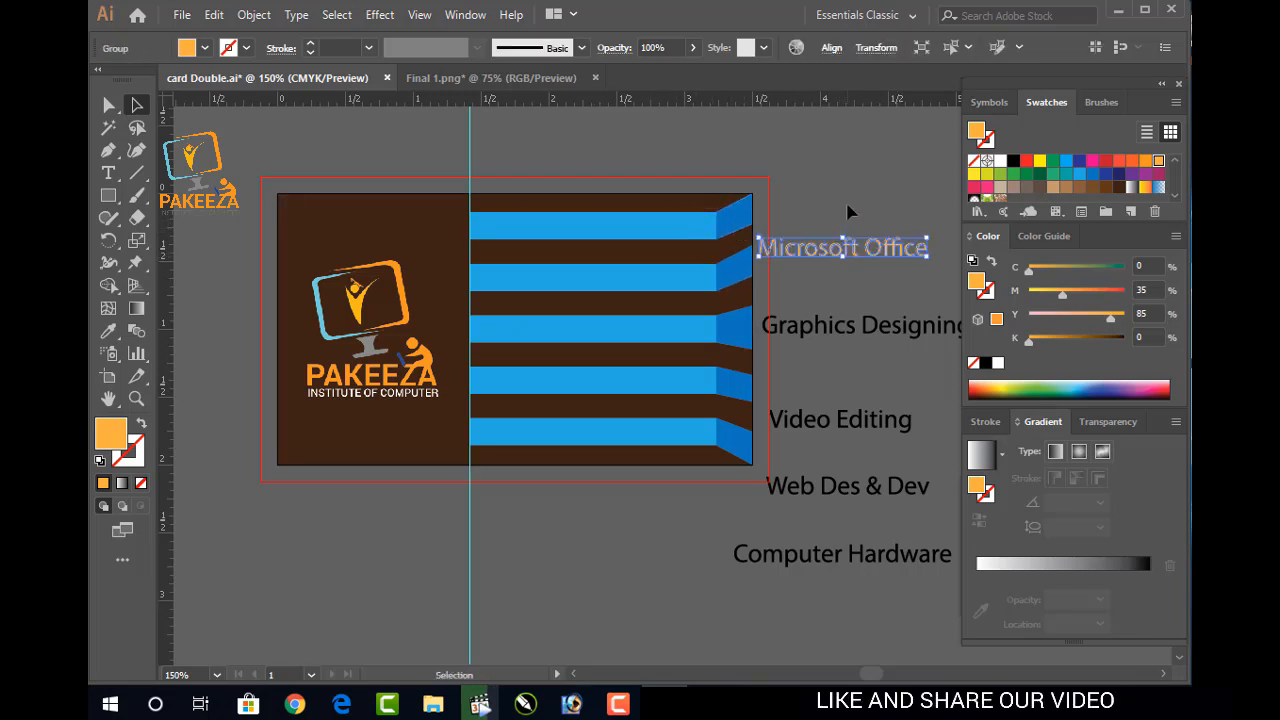
# Make Microsoft Office white and place it on the card's top blue stripe
pyautogui.keyDown('ctrl'); pyautogui.click(849, 208); pyautogui.keyUp('ctrl')
pyautogui.click(849, 255)
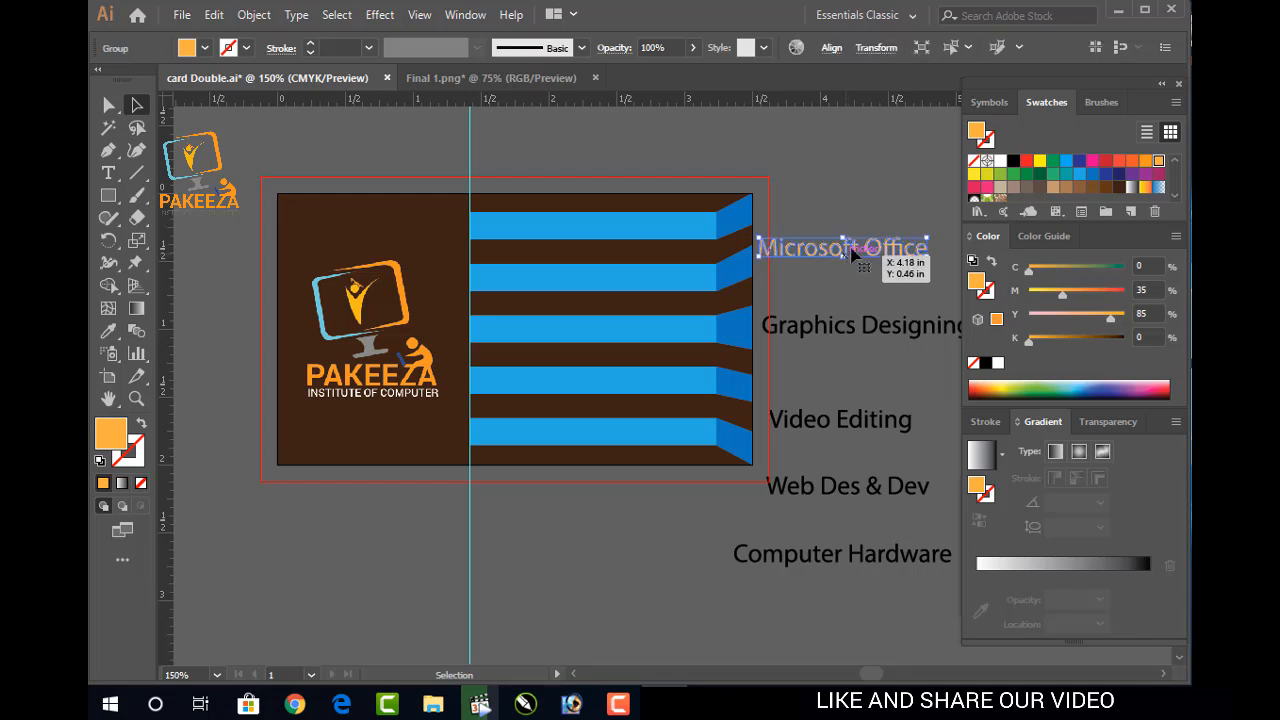
pyautogui.click(1002, 163)
pyautogui.click(930, 199)
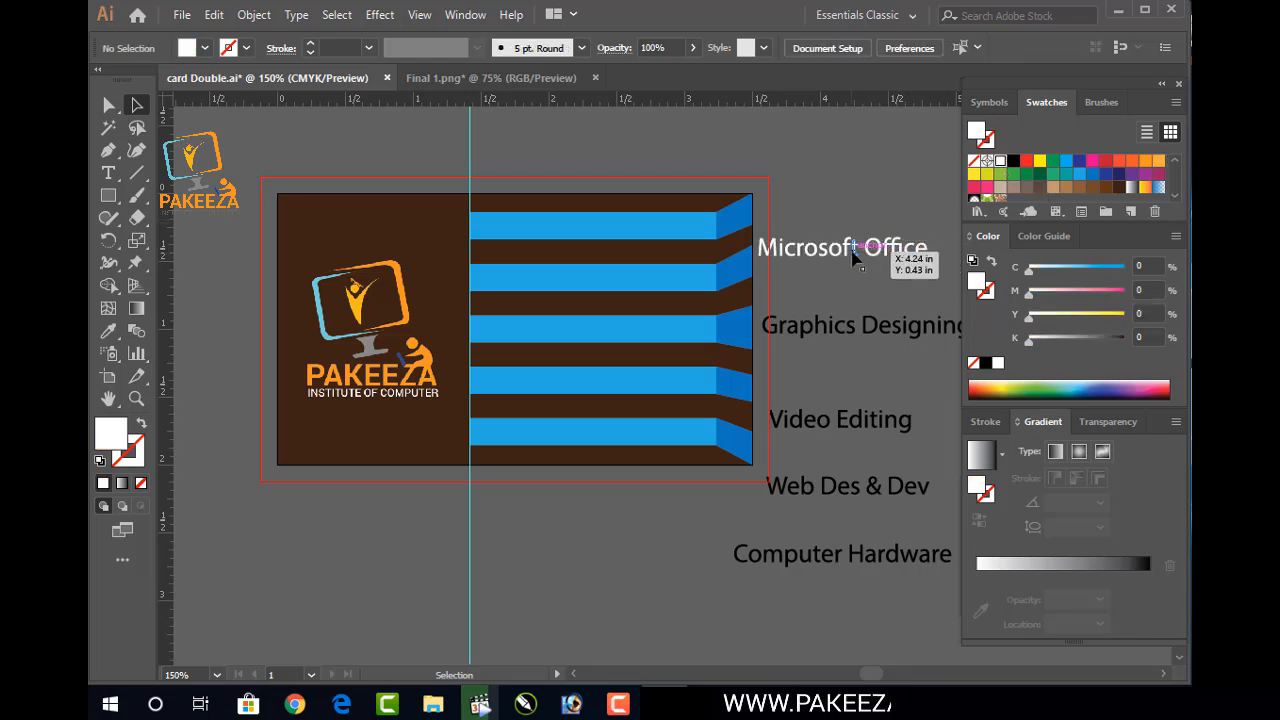
pyautogui.moveTo(850, 245); pyautogui.dragTo(603, 220)
pyautogui.click(838, 206)
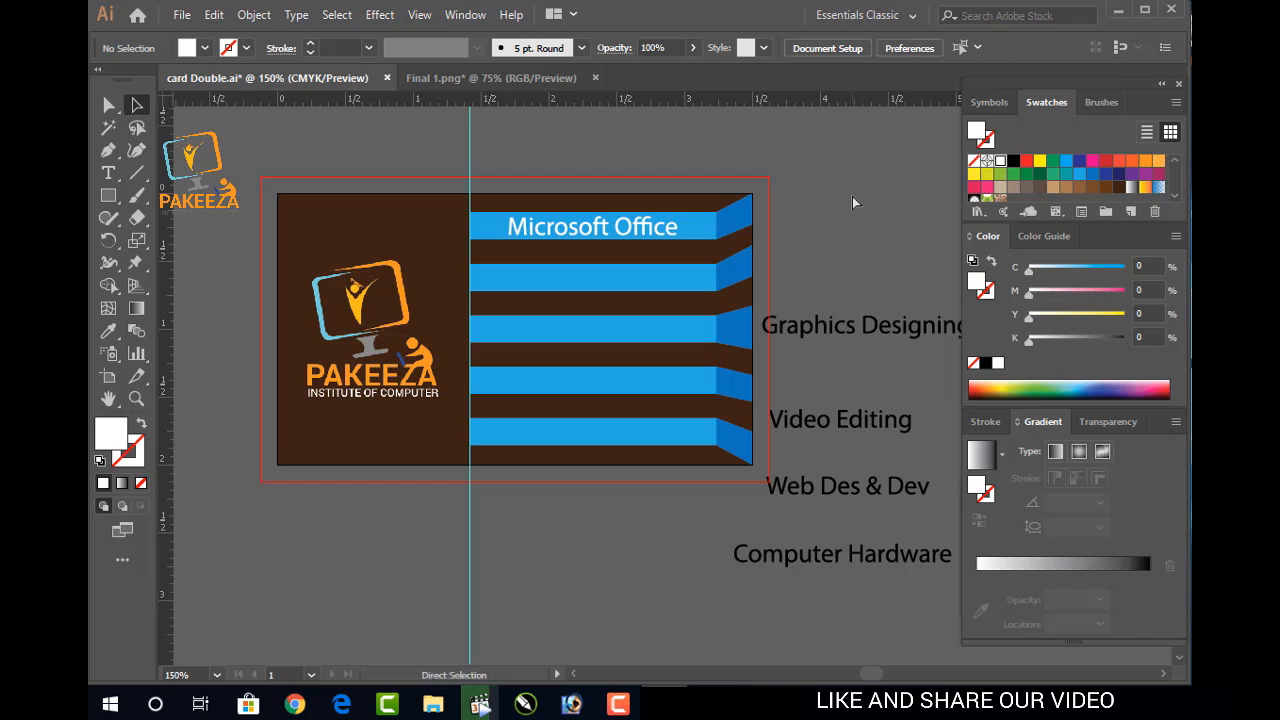
# Undo the Microsoft Office move and enlarge all five course names upward and left
pyautogui.hotkey('ctrl', 'z')
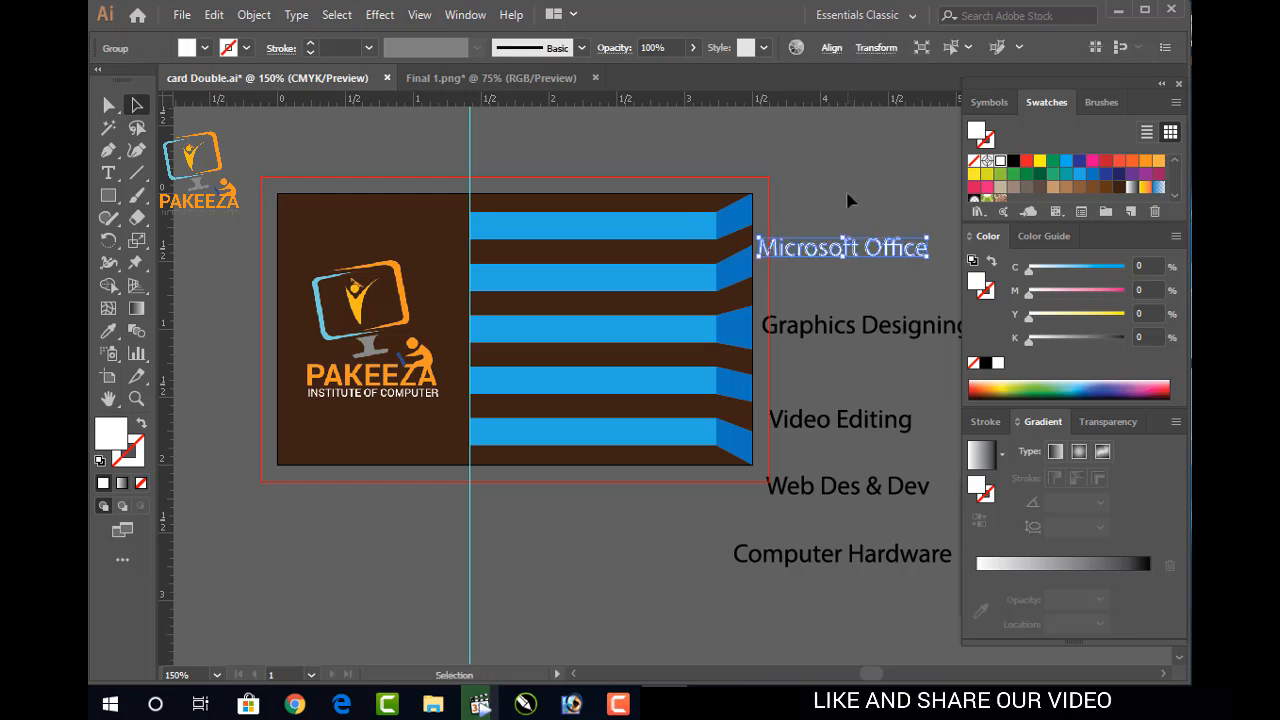
pyautogui.click(845, 203)
pyautogui.click(858, 563)
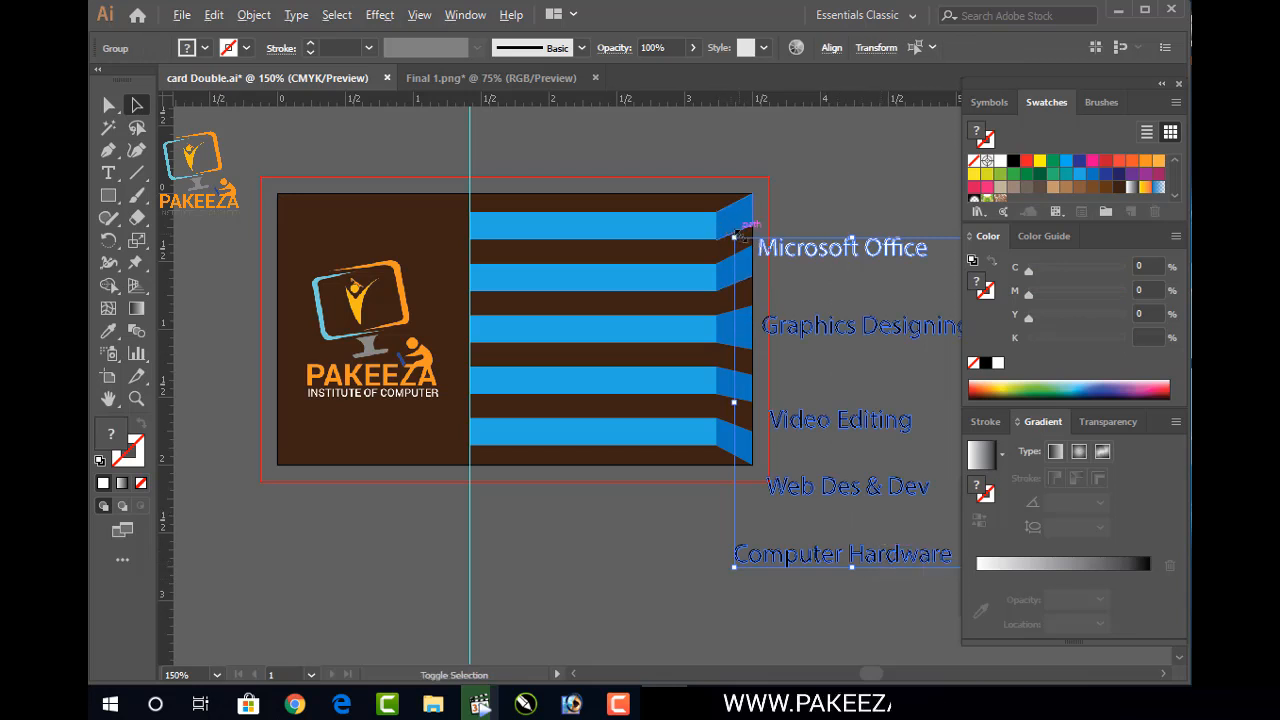
pyautogui.moveTo(736, 236); pyautogui.dragTo(720, 220)
# Widen and close the Color and Swatches panels, then restore them from the Window menu
pyautogui.moveTo(1191, 300); pyautogui.dragTo(1279, 300)
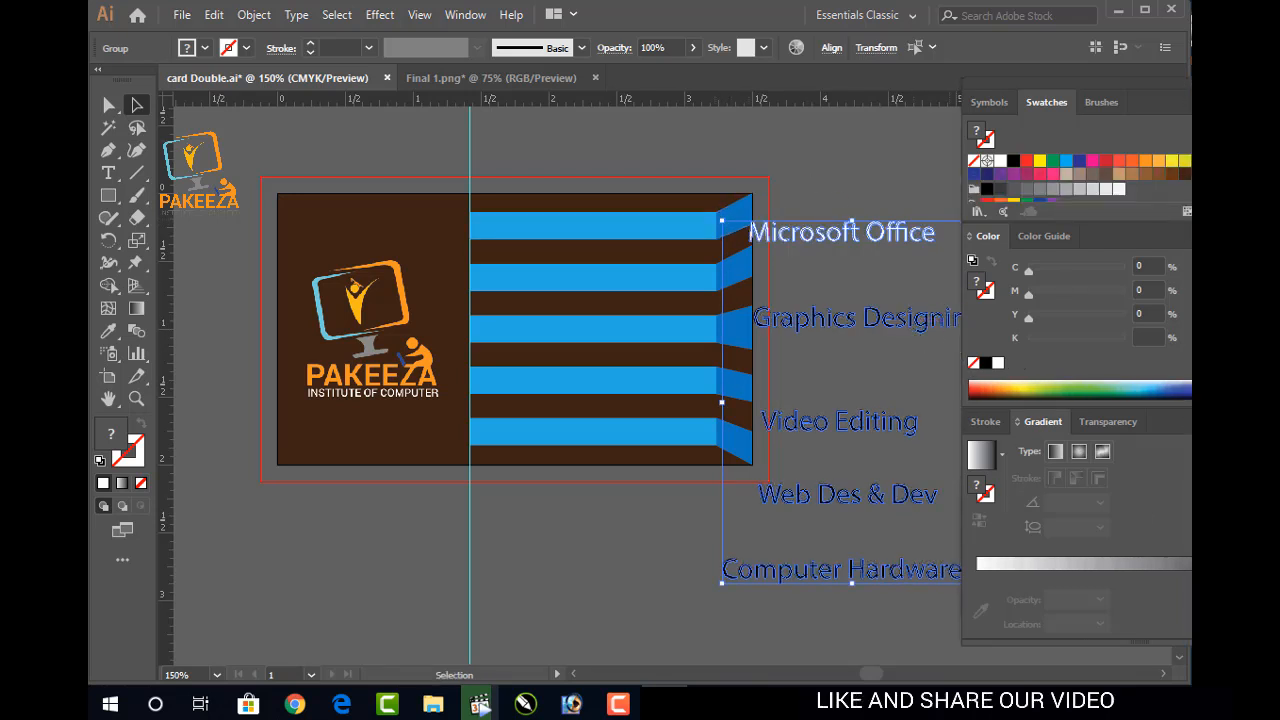
pyautogui.click(1200, 84)
pyautogui.click(983, 190)
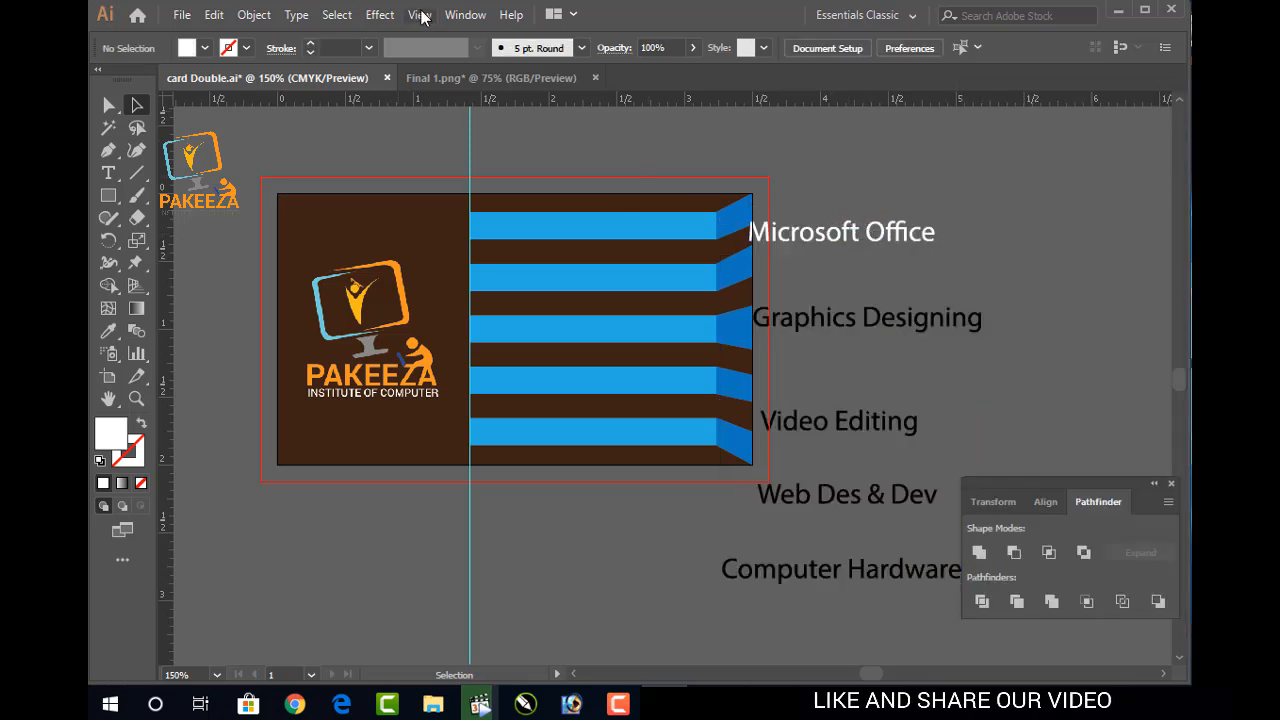
pyautogui.click(465, 15)
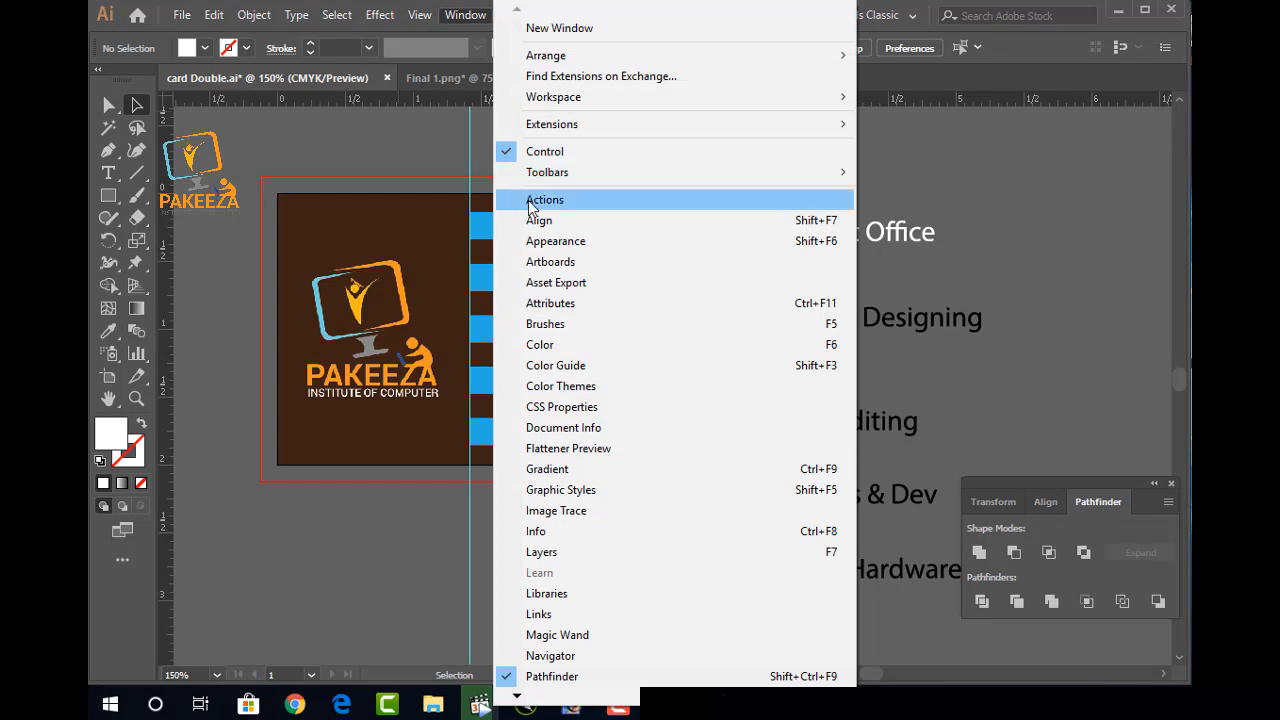
pyautogui.click(532, 345)
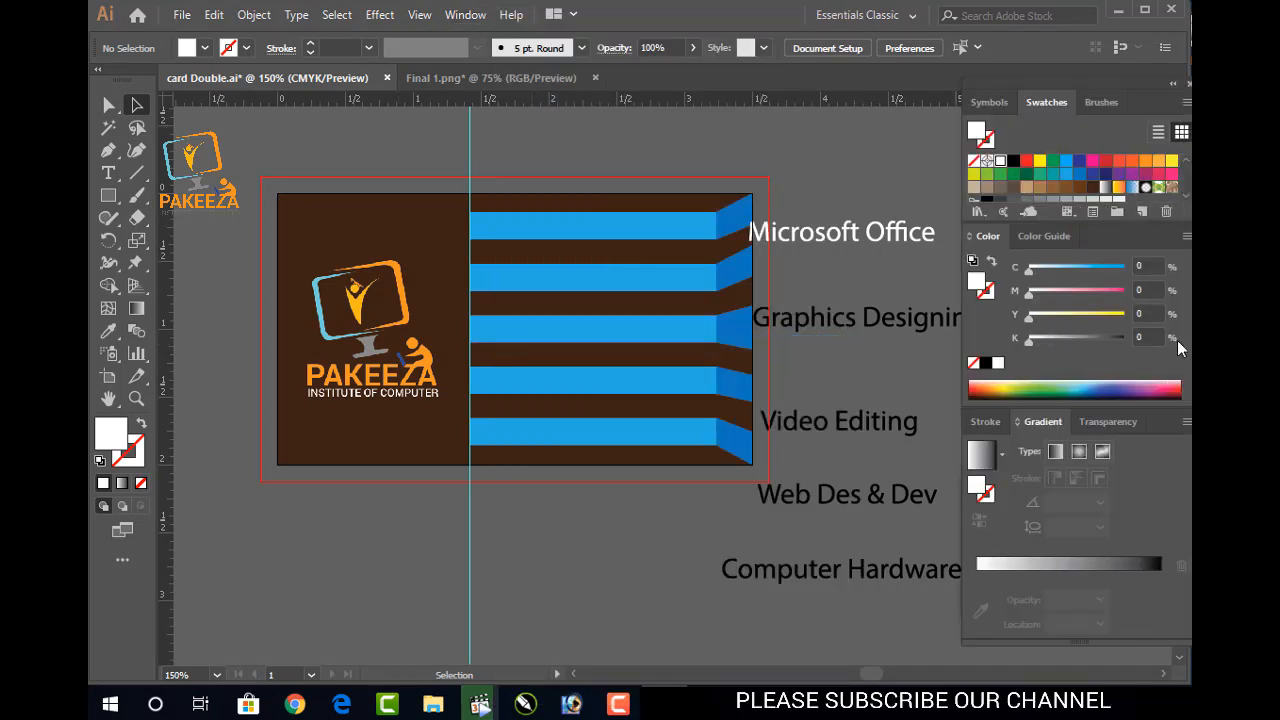
# Try centring Microsoft Office on the top blue stripe with Align, then undo it
pyautogui.click(851, 234)
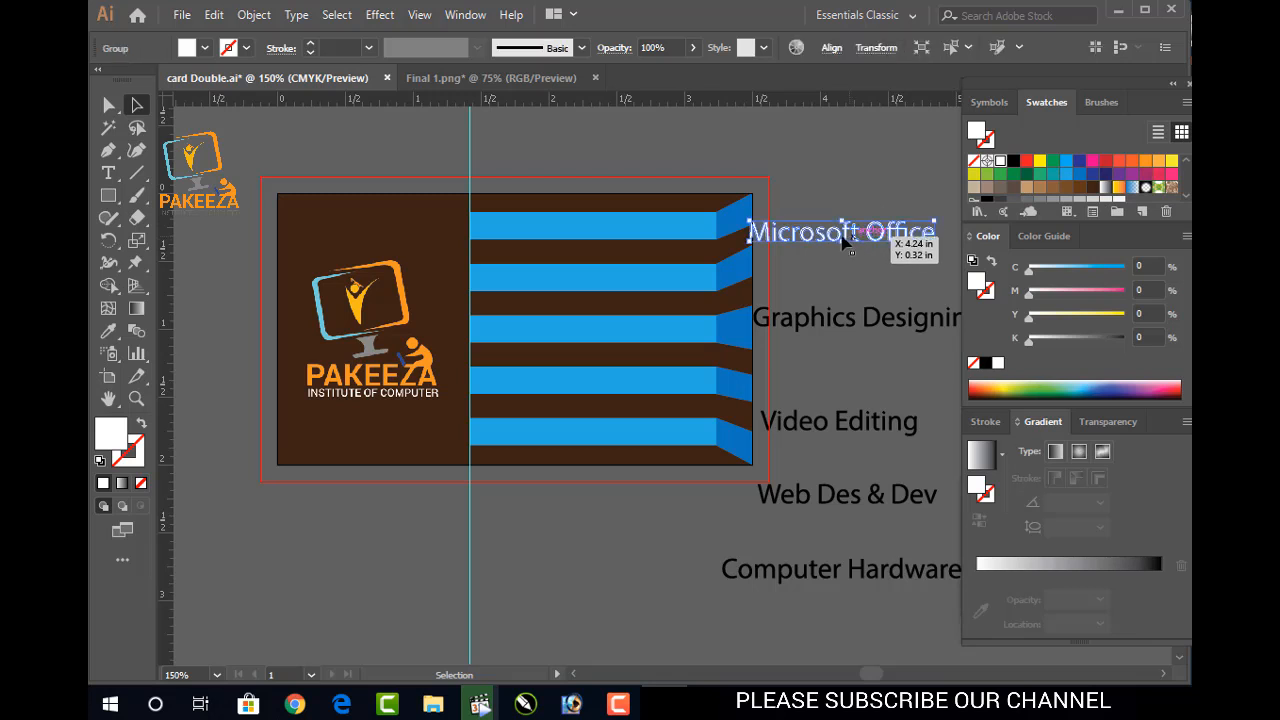
pyautogui.doubleClick(851, 234)
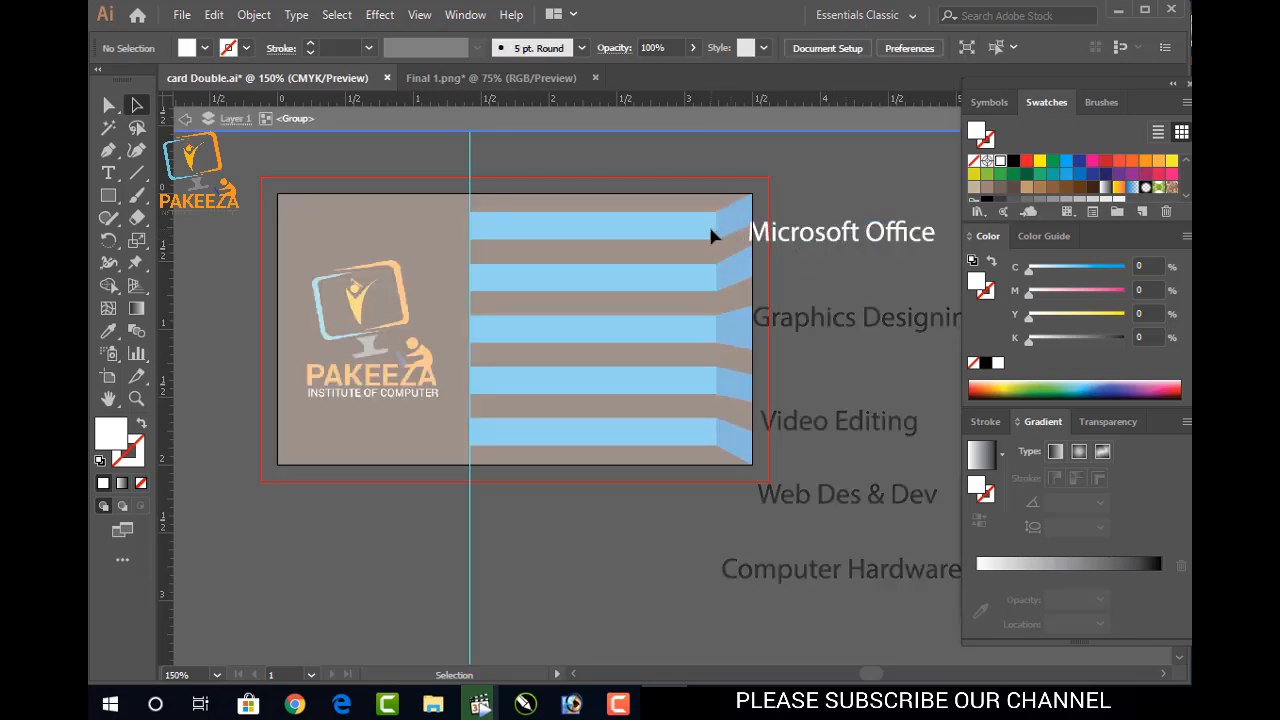
pyautogui.doubleClick(838, 195)
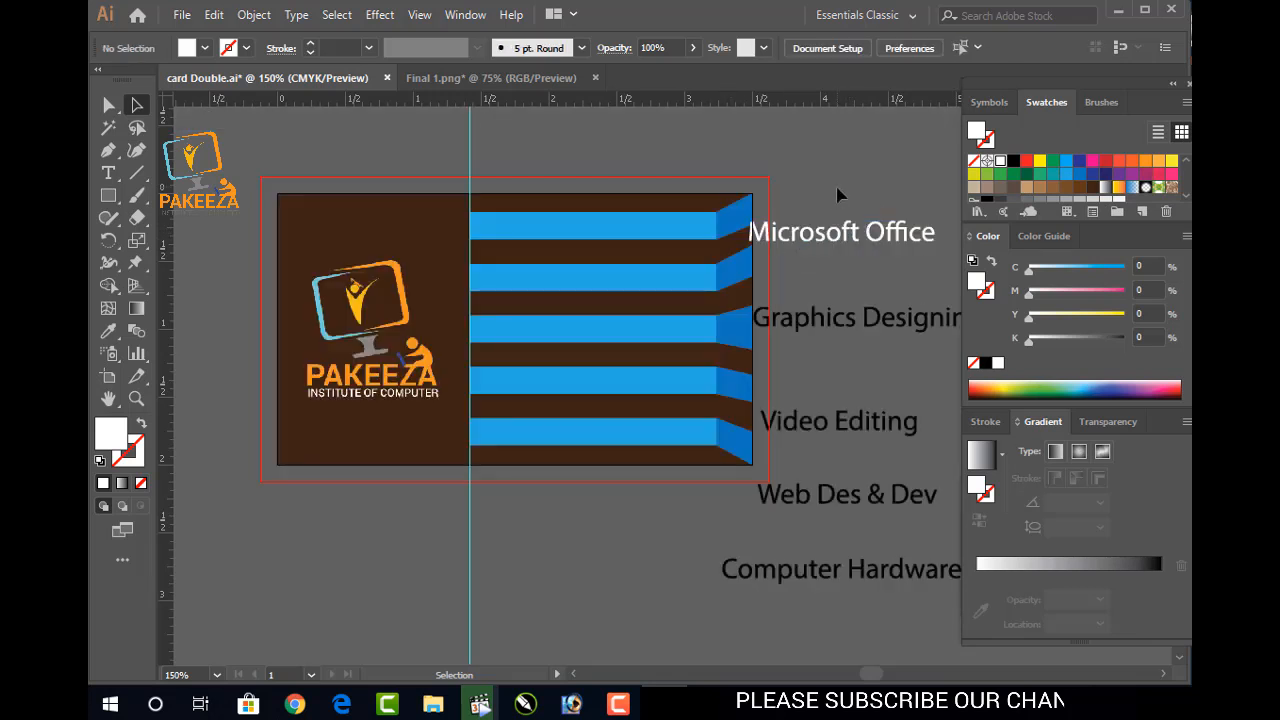
pyautogui.click(800, 238)
pyautogui.keyDown('shift'); pyautogui.click(673, 234); pyautogui.keyUp('shift')
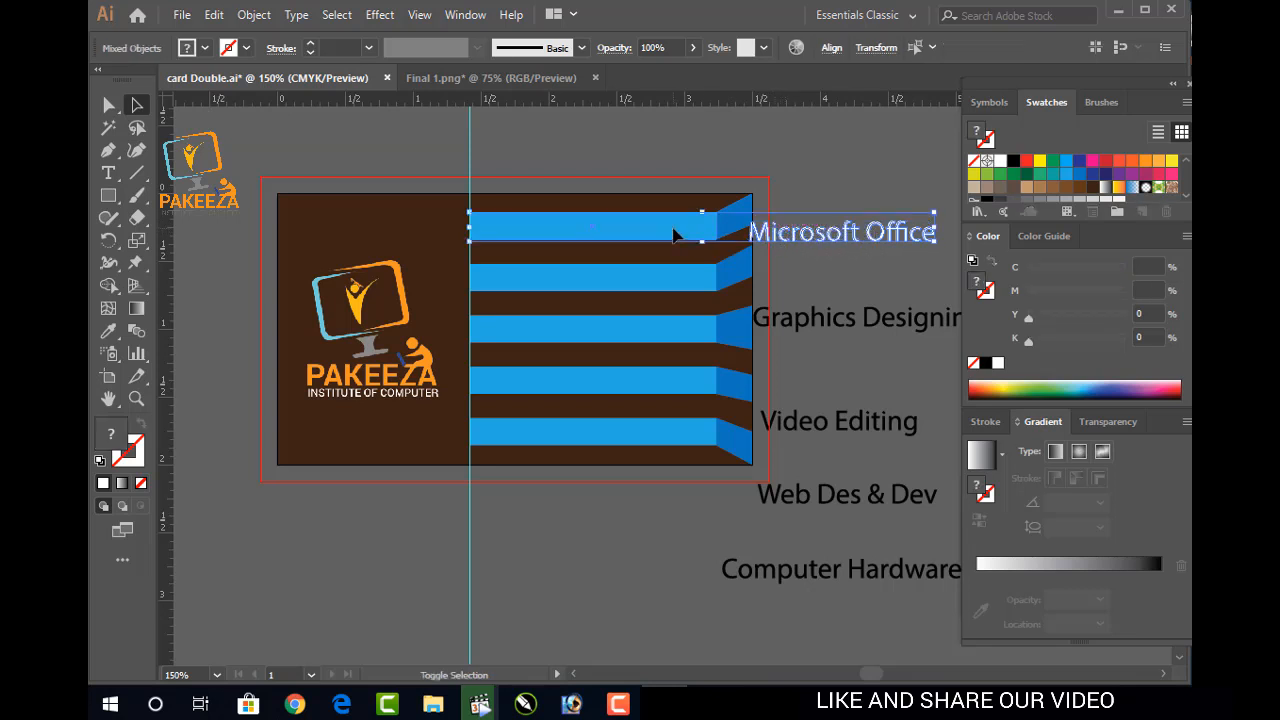
pyautogui.click(830, 50)
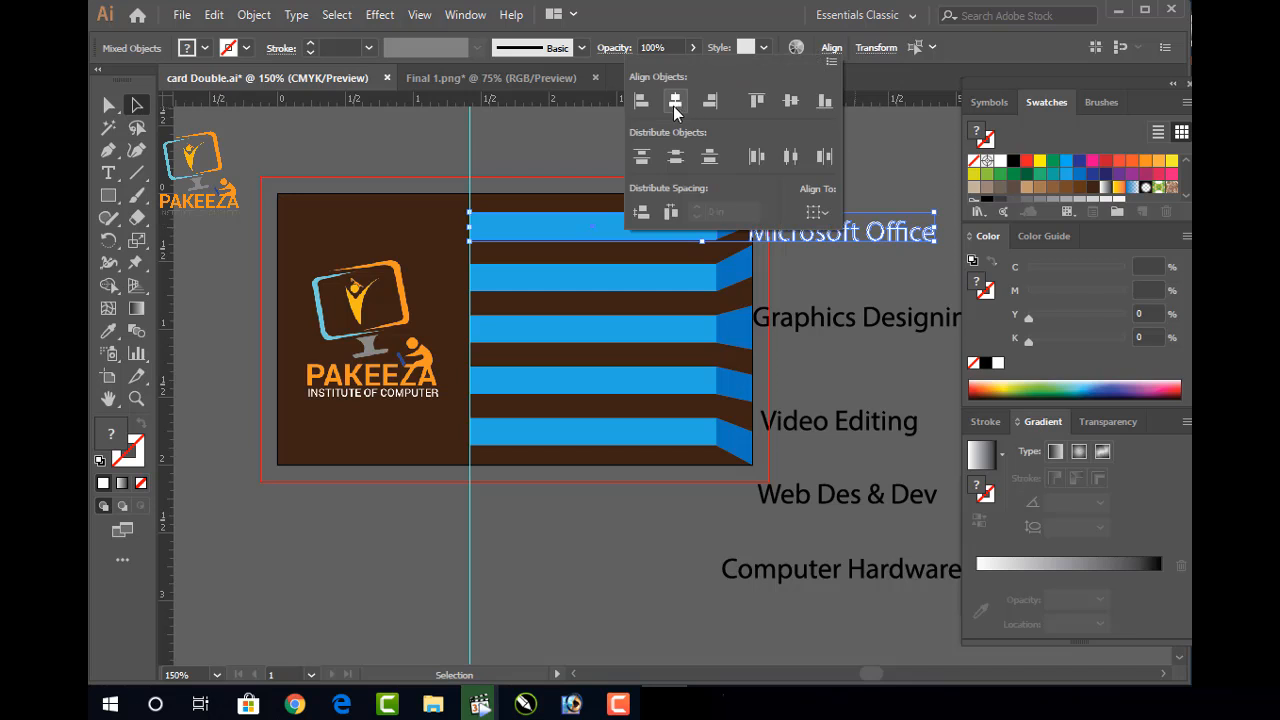
pyautogui.click(675, 104)
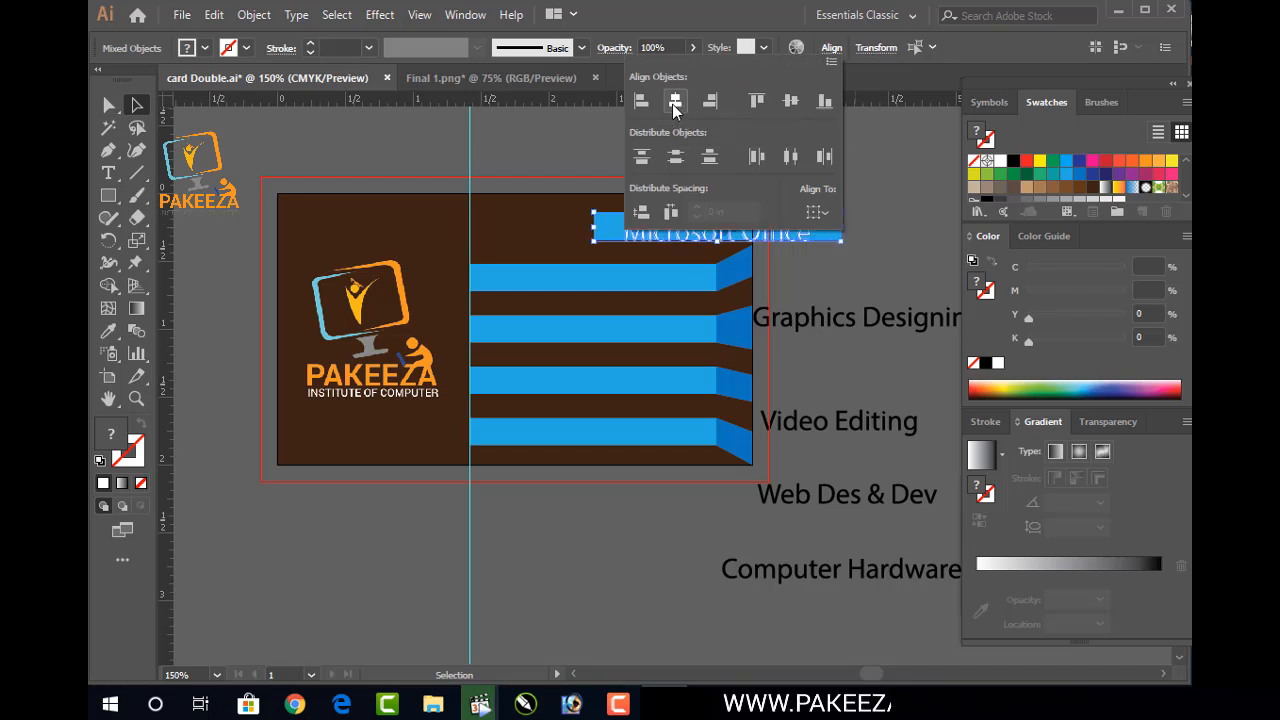
pyautogui.press('Escape')
pyautogui.press('a')
pyautogui.hotkey('ctrl', 'z')
# Move the Microsoft Office label left onto the top blue bar
pyautogui.press('v')
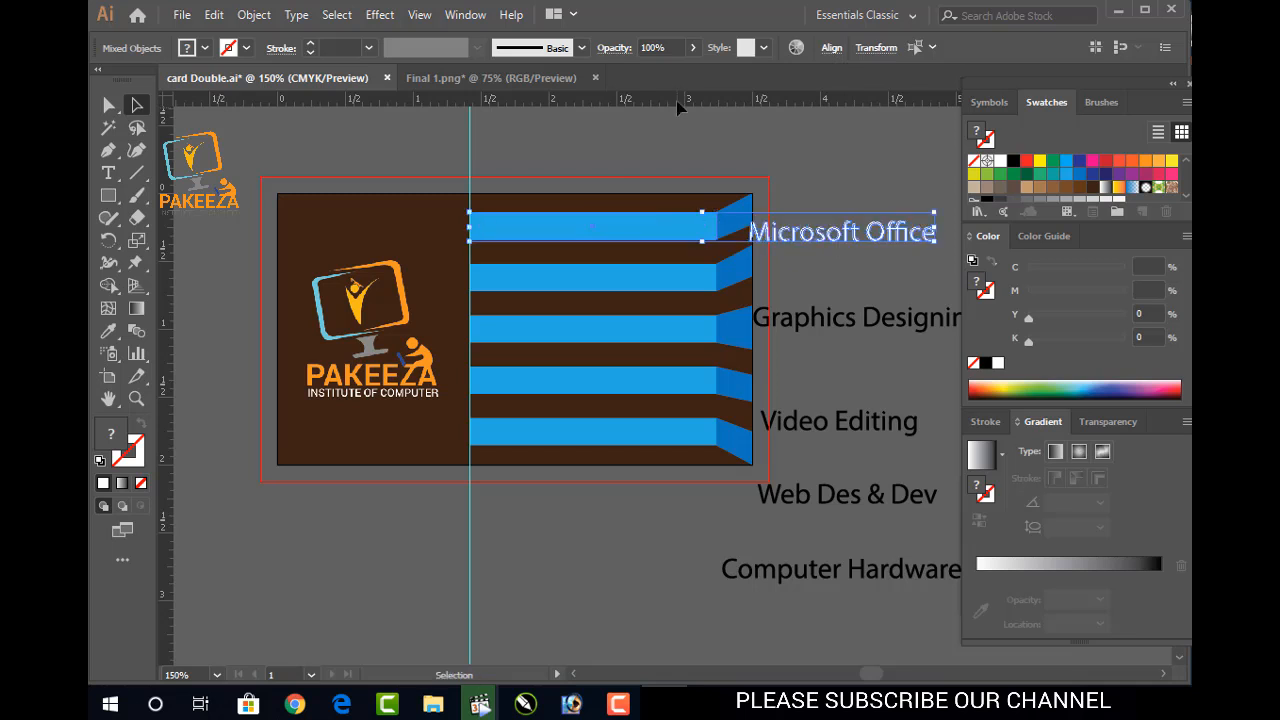
pyautogui.moveTo(813, 240); pyautogui.dragTo(535, 242)
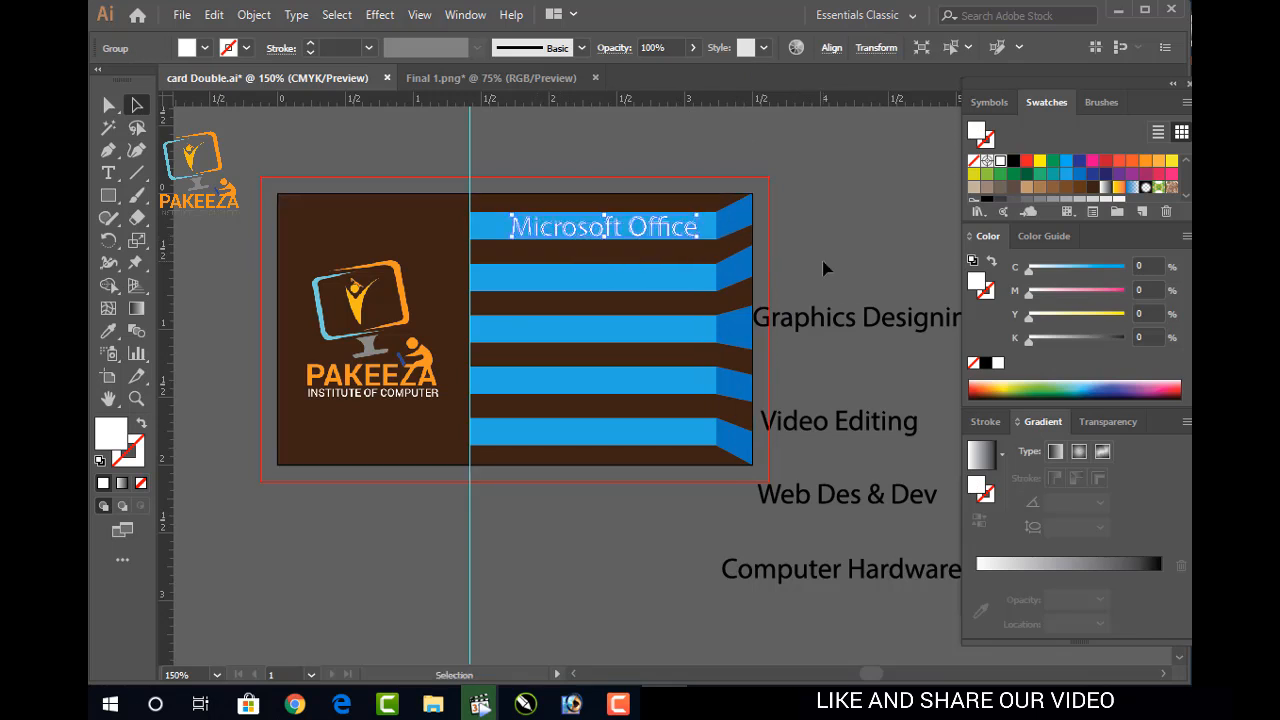
pyautogui.click(808, 293)
pyautogui.moveTo(831, 270); pyautogui.dragTo(871, 594)
pyautogui.click(938, 590)
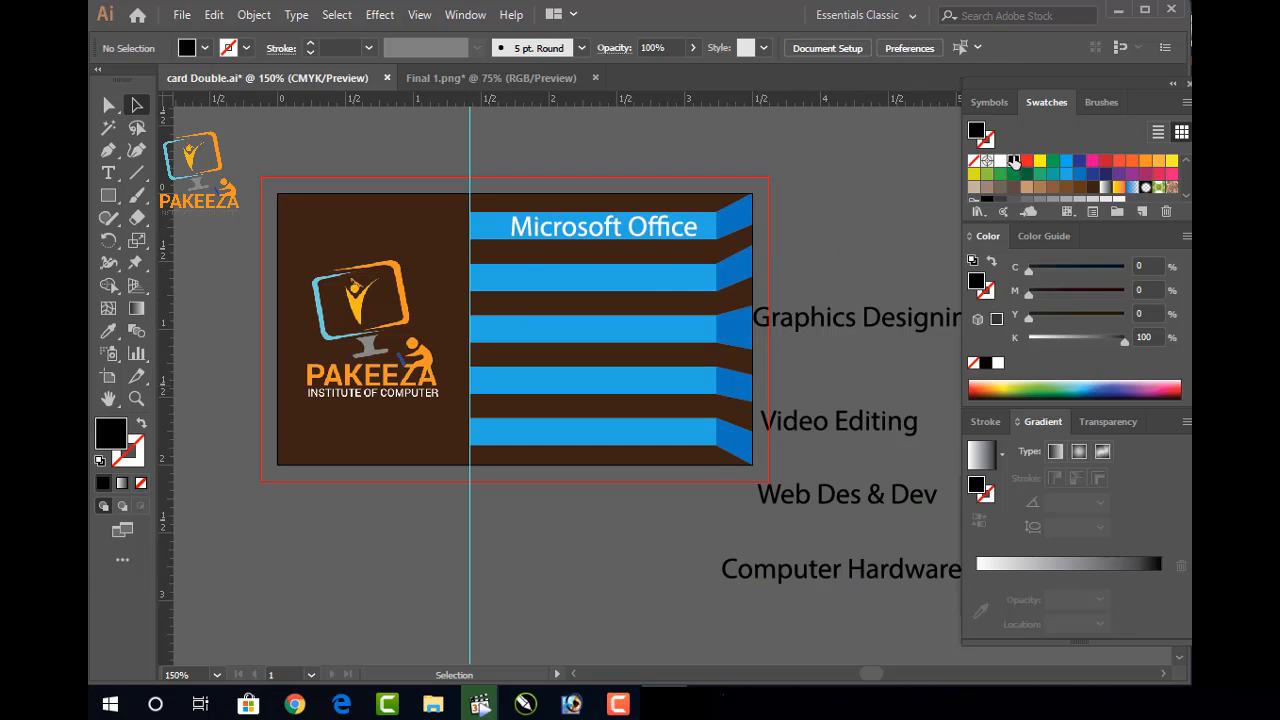
# Make Graphics Designing white, place it on the second blue bar, and nudge Microsoft Office left
pyautogui.doubleClick(1000, 161)
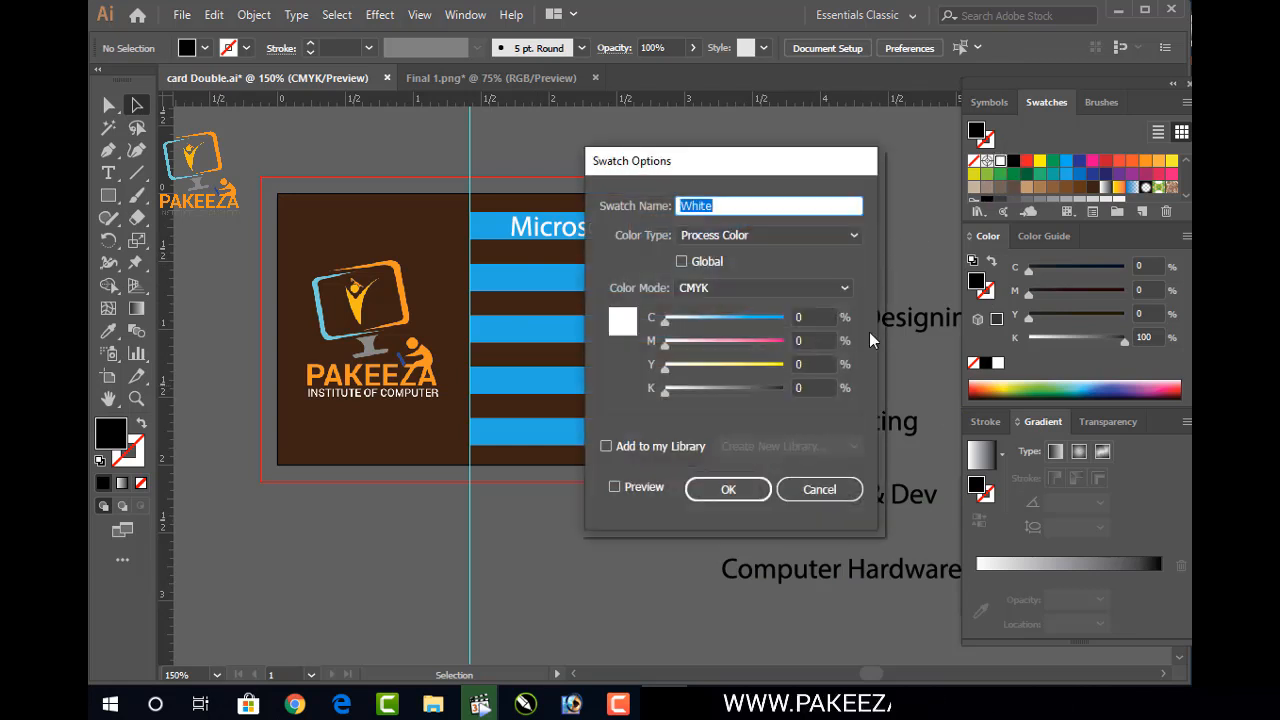
pyautogui.click(819, 489)
pyautogui.moveTo(840, 330); pyautogui.dragTo(641, 285)
pyautogui.click(1002, 163)
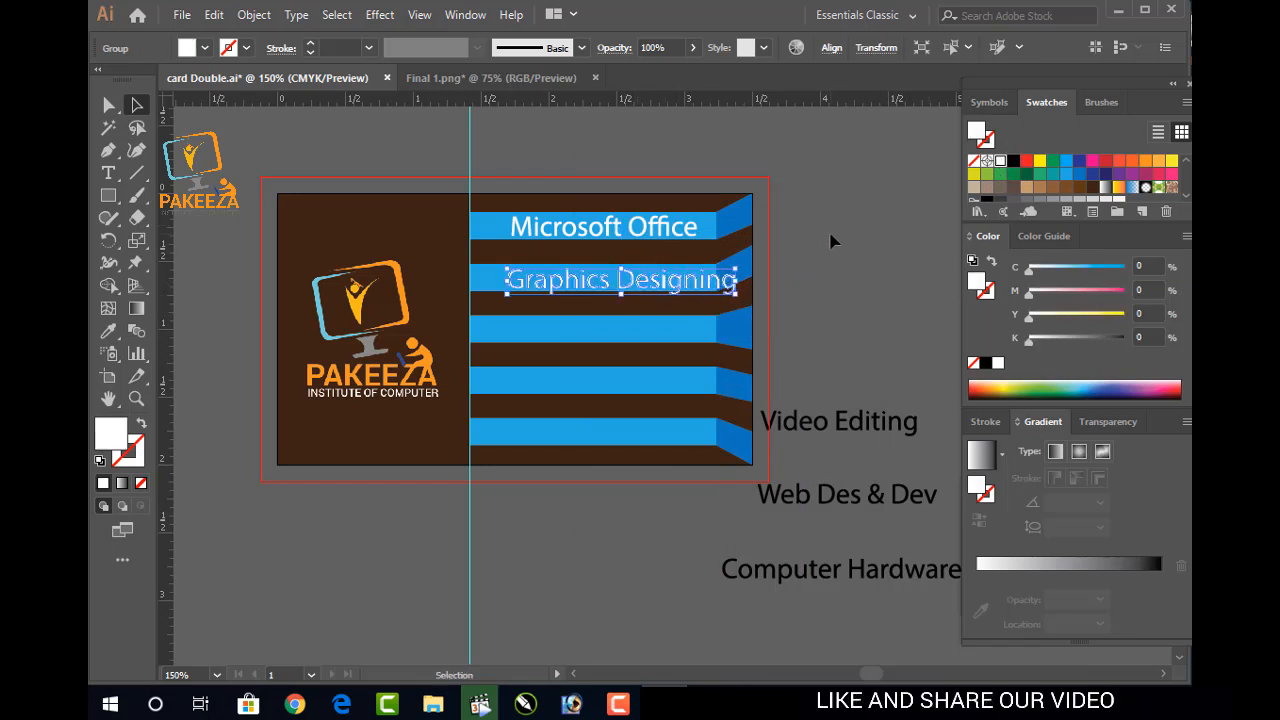
pyautogui.click(795, 254)
pyautogui.click(625, 237)
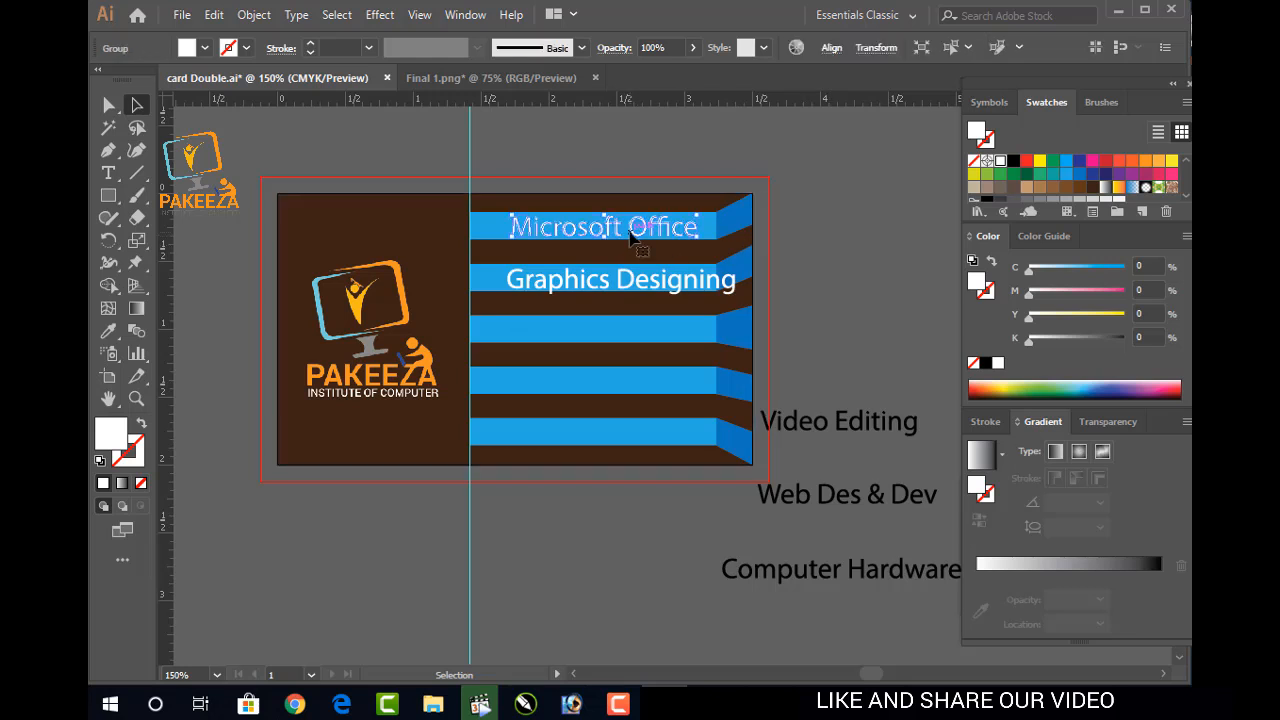
pyautogui.press('Left')
pyautogui.press('Left')
pyautogui.press('Left')
pyautogui.press('Left')
pyautogui.press('Left')
pyautogui.press('Left')
pyautogui.press('Left')
pyautogui.press('Left')
pyautogui.press('Left')
pyautogui.press('Left')
pyautogui.press('Left')
pyautogui.press('Left')
pyautogui.press('Left')
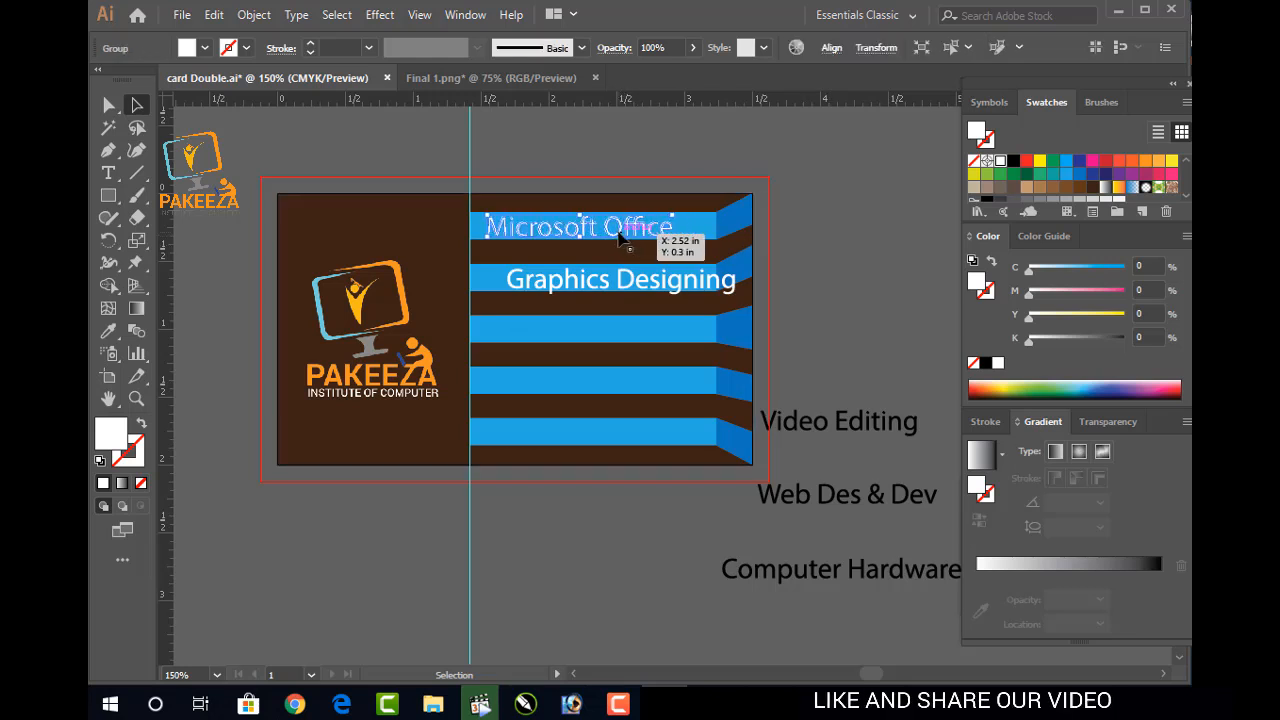
pyautogui.press('Left')
pyautogui.press('Left')
pyautogui.press('Left')
pyautogui.press('Left')
pyautogui.press('Left')
pyautogui.press('Left')
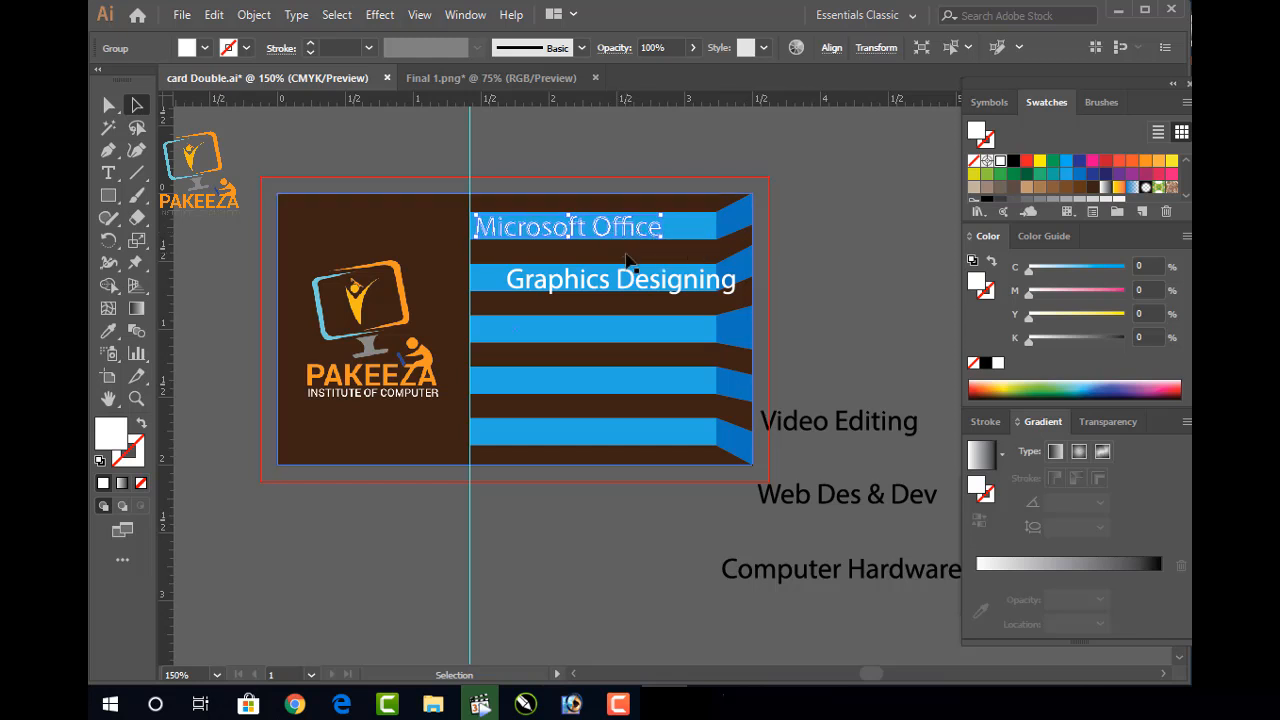
pyautogui.click(632, 288)
pyautogui.press('Left')
pyautogui.press('Left')
pyautogui.press('Left')
pyautogui.press('Left')
pyautogui.press('Left')
pyautogui.press('Left')
pyautogui.press('Left')
pyautogui.press('Left')
pyautogui.press('Left')
pyautogui.press('Left')
pyautogui.press('Left')
pyautogui.press('Left')
pyautogui.press('Left')
pyautogui.press('Left')
pyautogui.press('Left')
pyautogui.press('Left')
pyautogui.press('Left')
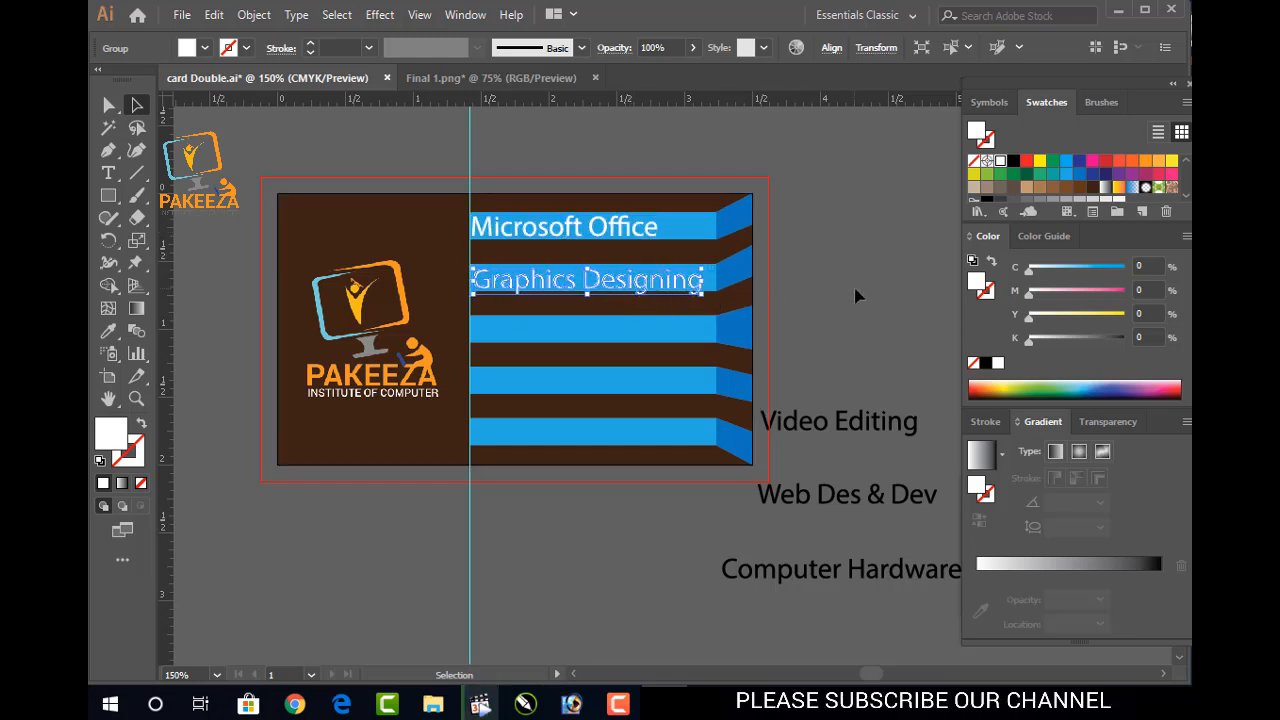
pyautogui.click(829, 341)
# Make Video Editing white and move it onto the third blue bar
pyautogui.click(845, 435)
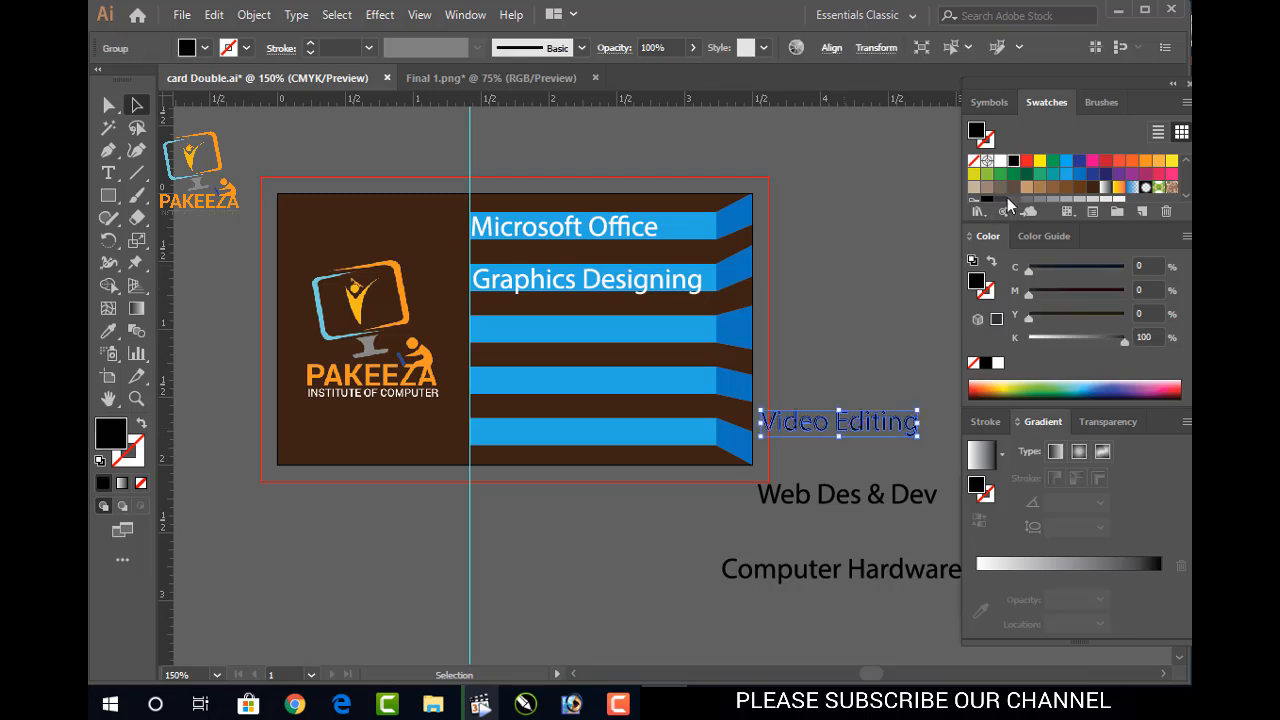
pyautogui.doubleClick(1001, 162)
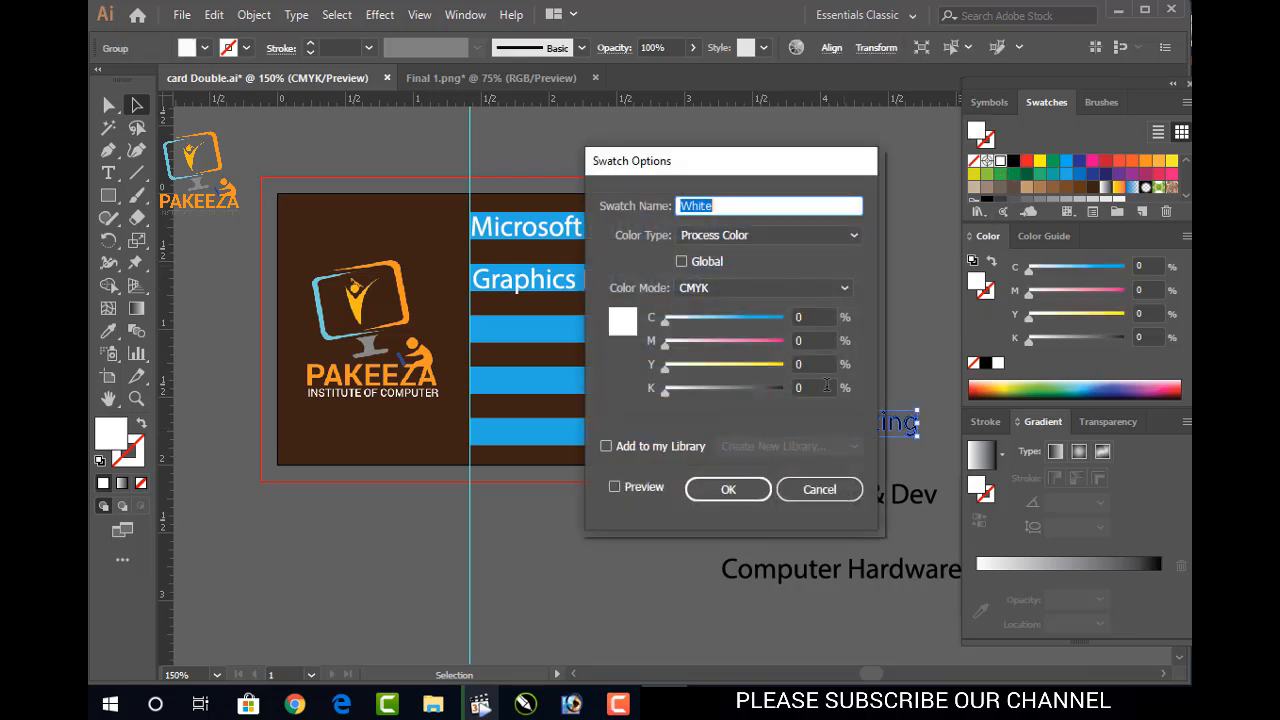
pyautogui.click(825, 498)
pyautogui.moveTo(834, 425); pyautogui.dragTo(643, 330)
pyautogui.click(824, 322)
pyautogui.click(796, 340)
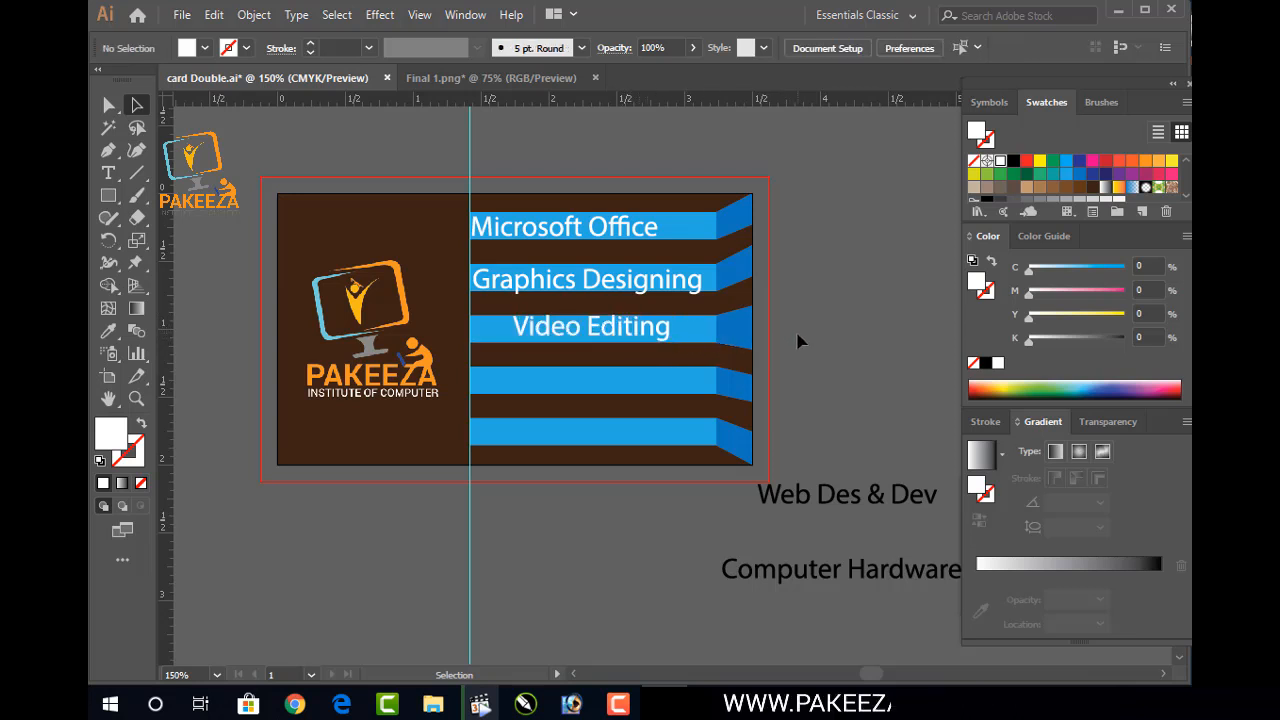
# Make Web Des & Dev white and line it up on the fourth blue bar
pyautogui.moveTo(782, 468); pyautogui.dragTo(810, 495)
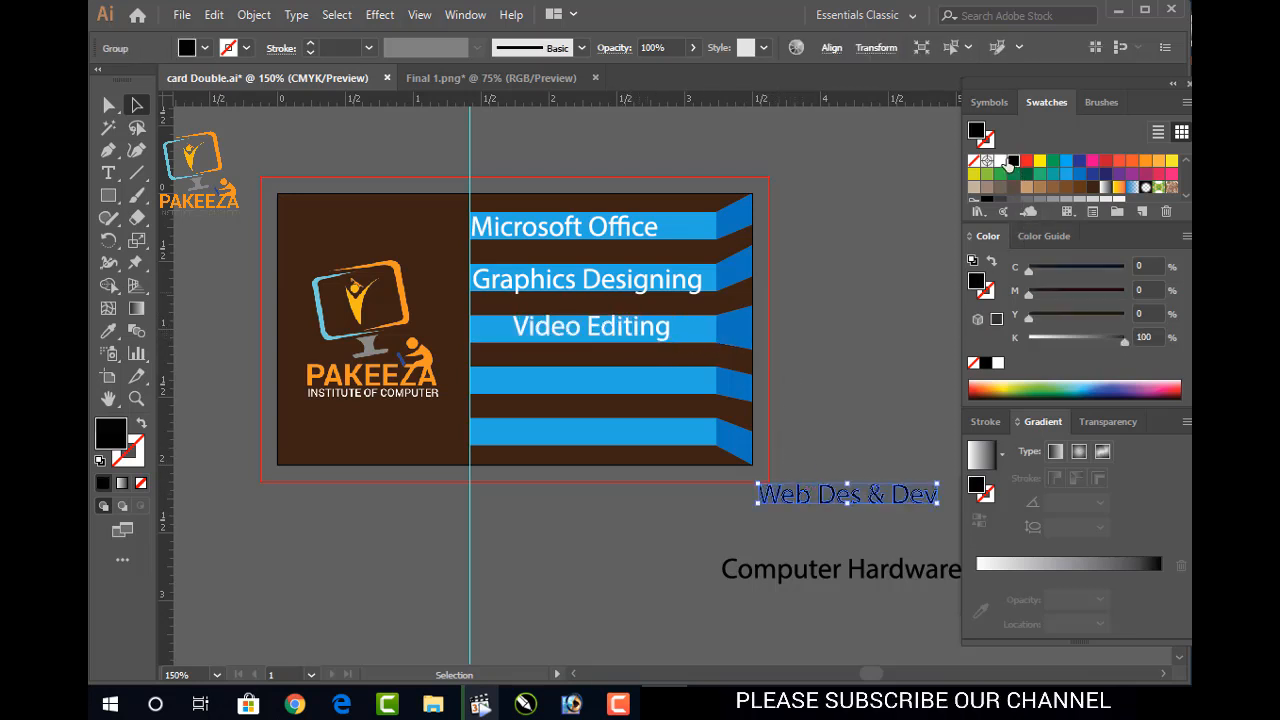
pyautogui.click(1001, 160)
pyautogui.doubleClick(650, 420)
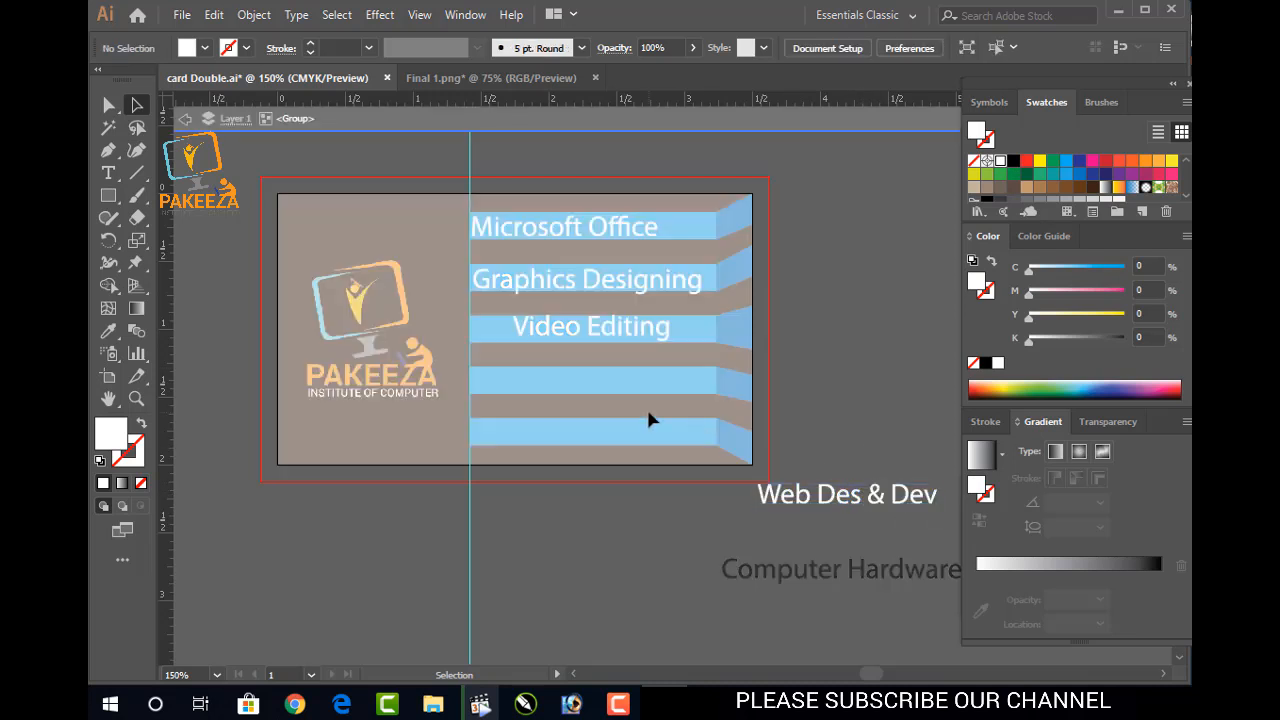
pyautogui.doubleClick(818, 403)
pyautogui.moveTo(855, 498); pyautogui.dragTo(610, 385)
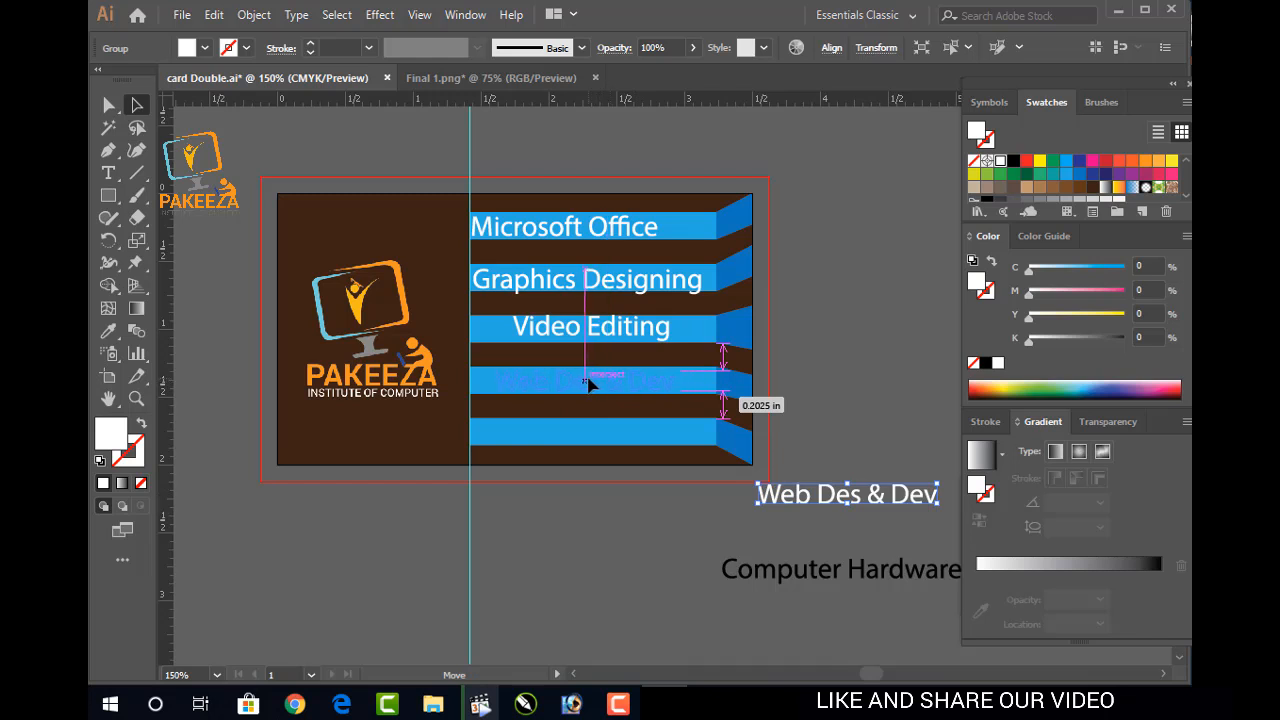
pyautogui.moveTo(597, 383); pyautogui.dragTo(600, 385)
# Drop Web Des & Dev on the fourth bar and place a white Computer Hardware on the bottom bar
pyautogui.click(867, 346)
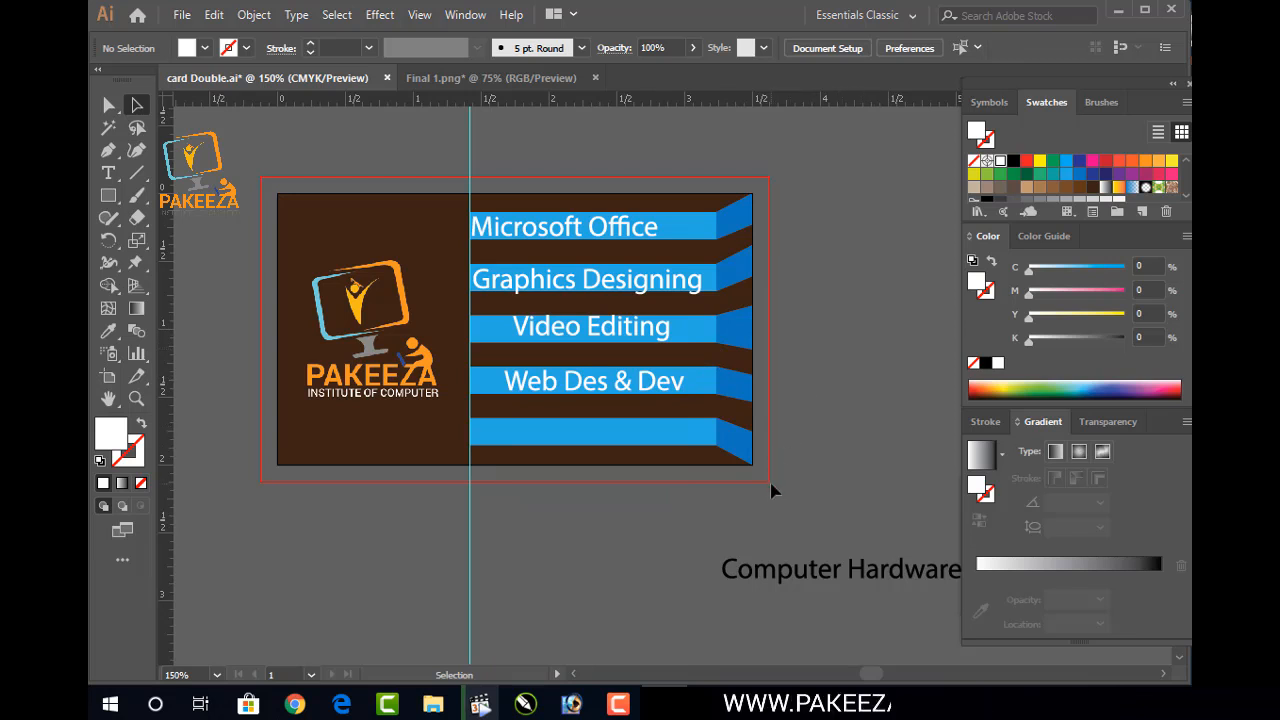
pyautogui.moveTo(795, 574); pyautogui.dragTo(547, 508)
pyautogui.moveTo(707, 507); pyautogui.dragTo(625, 438)
pyautogui.click(995, 160)
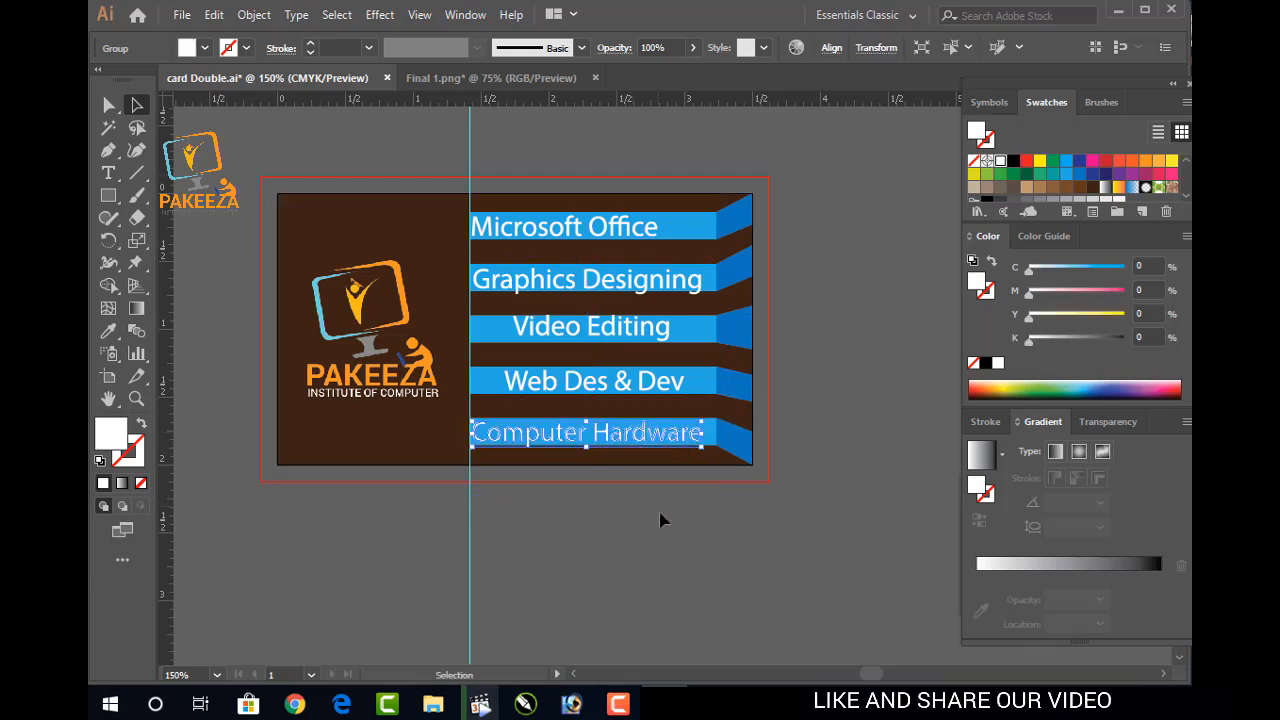
pyautogui.click(668, 527)
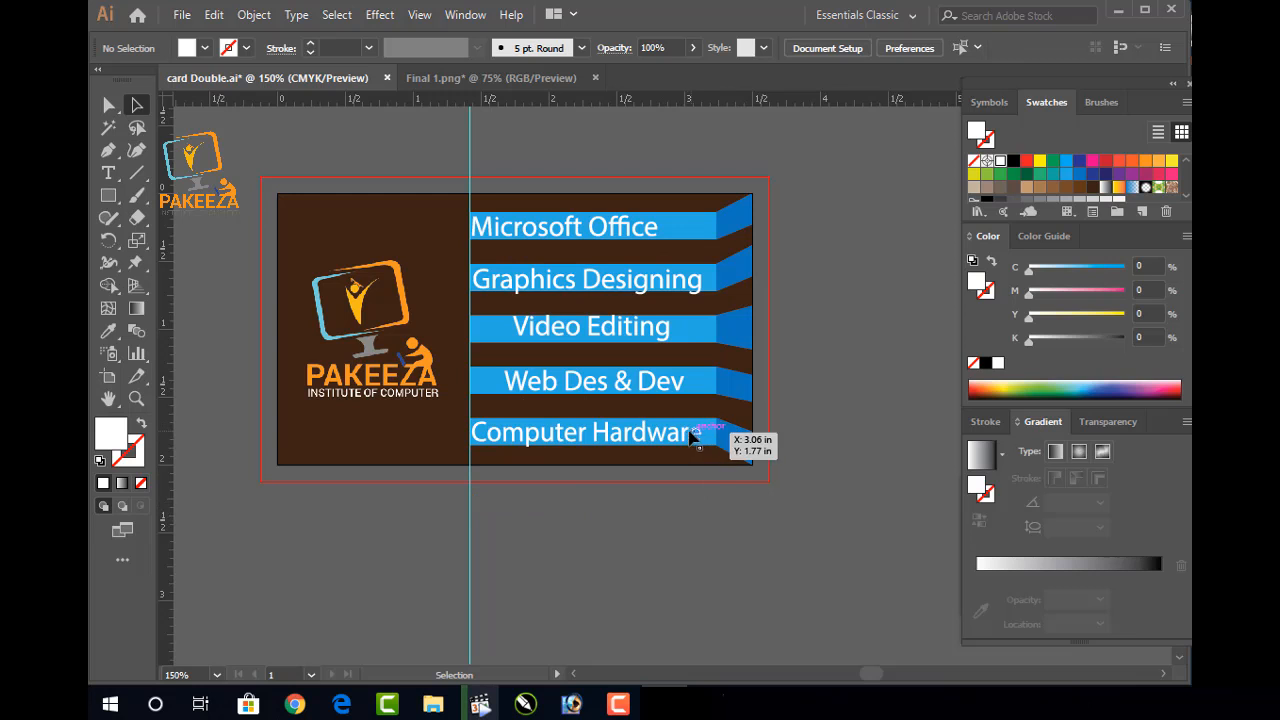
# Stretch Computer Hardware wider along its bar and save the file
pyautogui.click(688, 436)
pyautogui.moveTo(703, 432)
pyautogui.mouseDown()
pyautogui.moveTo(731, 440)
pyautogui.moveTo(714, 438)
pyautogui.mouseUp()
pyautogui.click(805, 468)
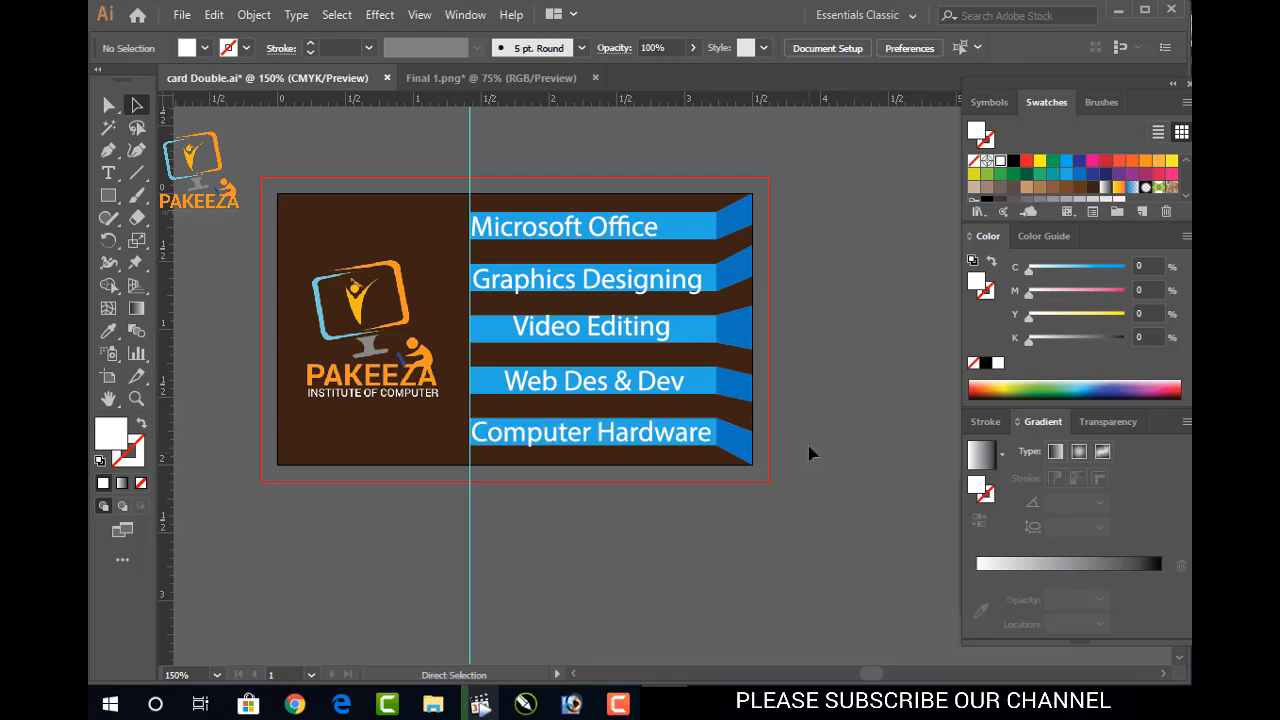
pyautogui.hotkey('ctrl', 's')
pyautogui.press('v')
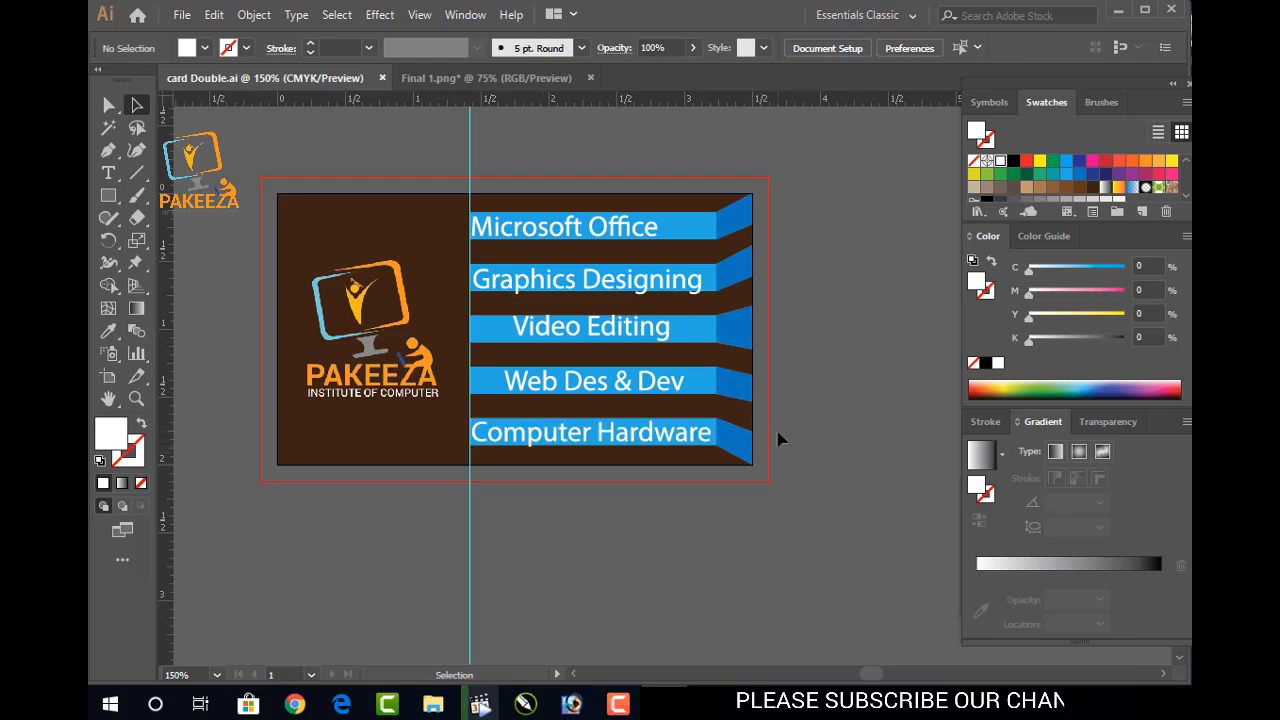
# Nudge Video Editing, Microsoft Office and Graphics Designing horizontally on their bars, then save
pyautogui.click(622, 330)
pyautogui.moveTo(622, 330); pyautogui.dragTo(583, 330)
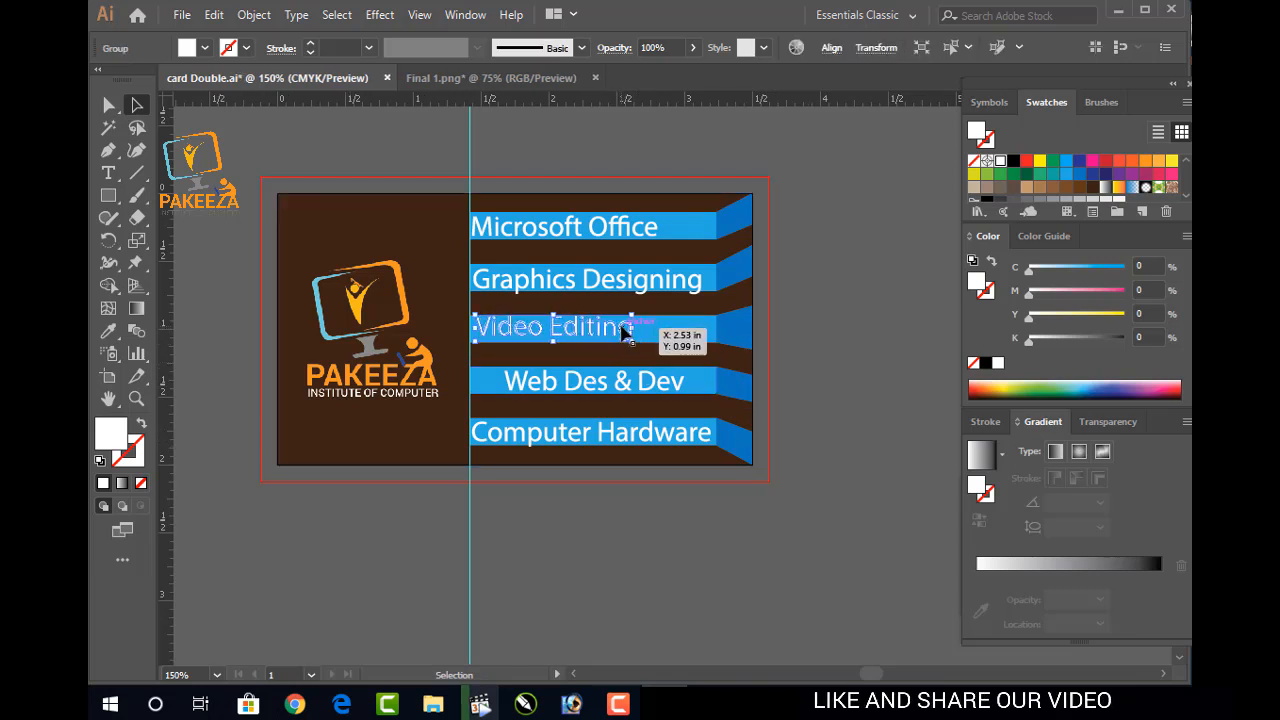
pyautogui.click(783, 365)
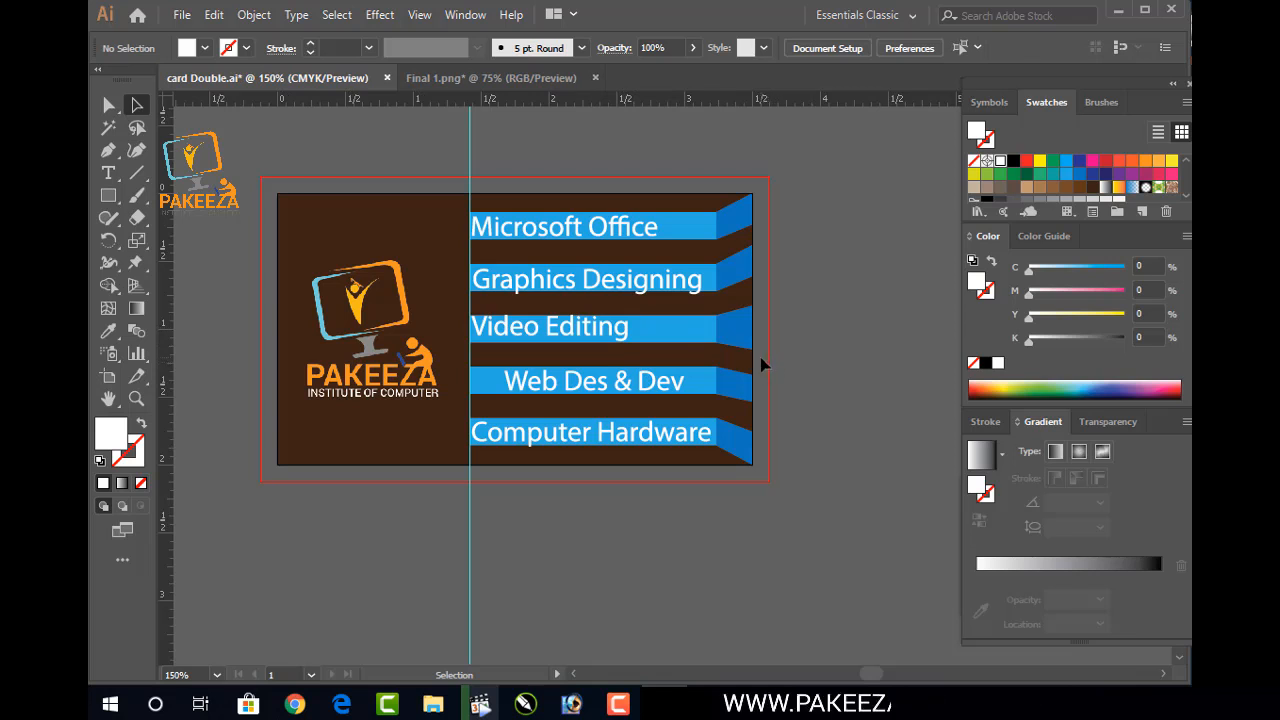
pyautogui.click(590, 240)
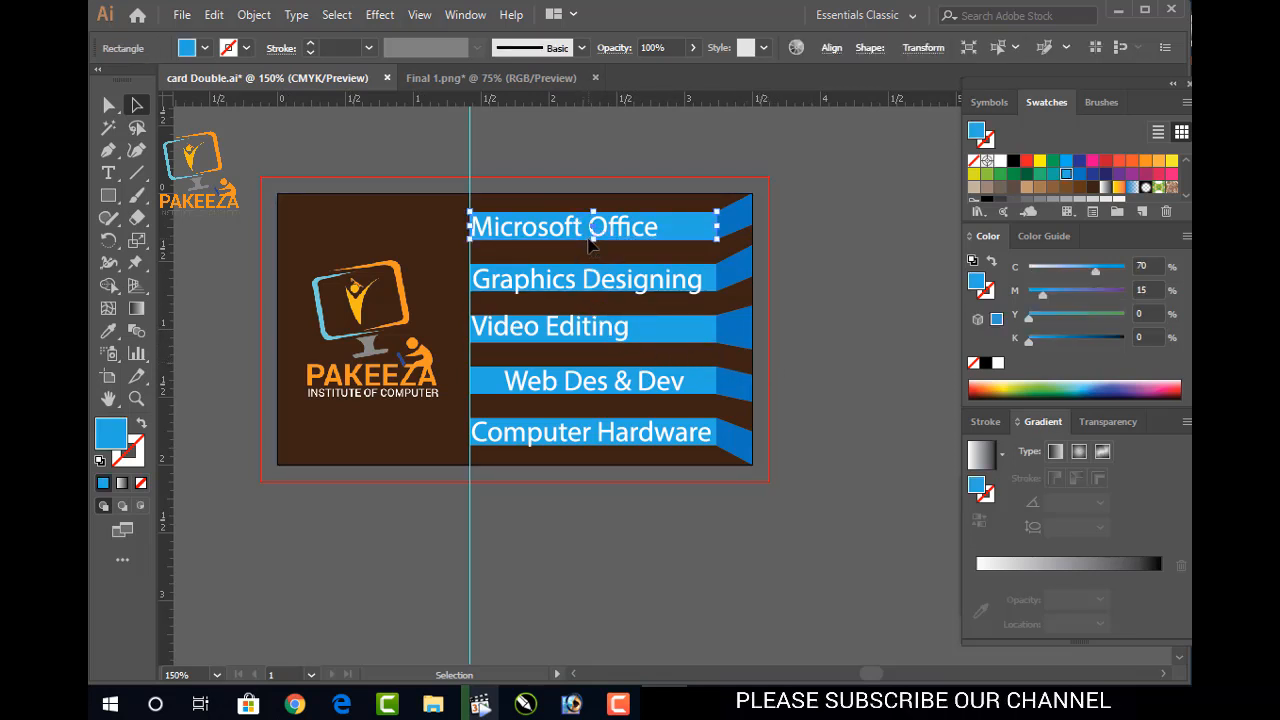
pyautogui.click(644, 234)
pyautogui.press('Right')
pyautogui.press('Right')
pyautogui.press('Right')
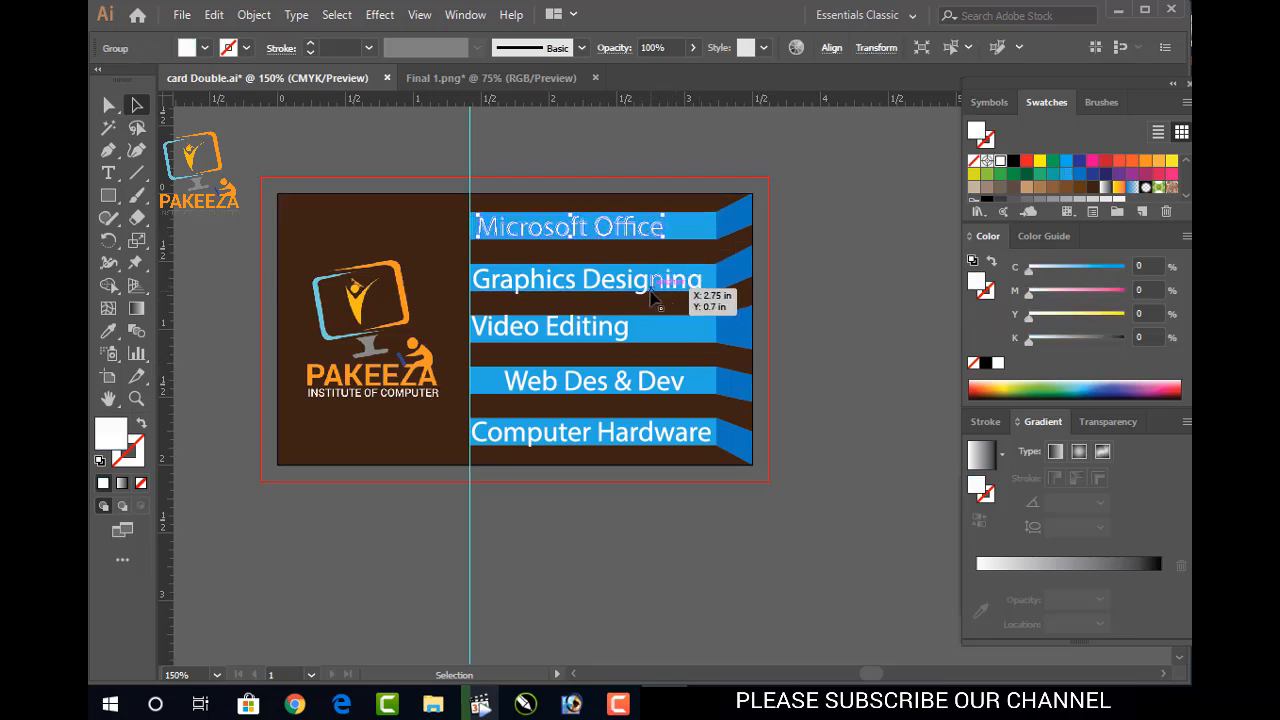
pyautogui.click(637, 285)
pyautogui.press('Right')
pyautogui.press('Right')
pyautogui.click(617, 330)
pyautogui.press('Right')
pyautogui.press('Right')
pyautogui.press('Right')
pyautogui.press('Right')
pyautogui.press('Right')
pyautogui.press('Right')
pyautogui.press('Right')
pyautogui.press('Right')
pyautogui.press('Right')
pyautogui.press('Right')
pyautogui.press('Right')
pyautogui.press('Right')
pyautogui.press('Right')
pyautogui.press('Right')
pyautogui.press('Right')
pyautogui.press('Right')
pyautogui.press('Right')
pyautogui.press('Right')
pyautogui.press('Right')
pyautogui.press('Right')
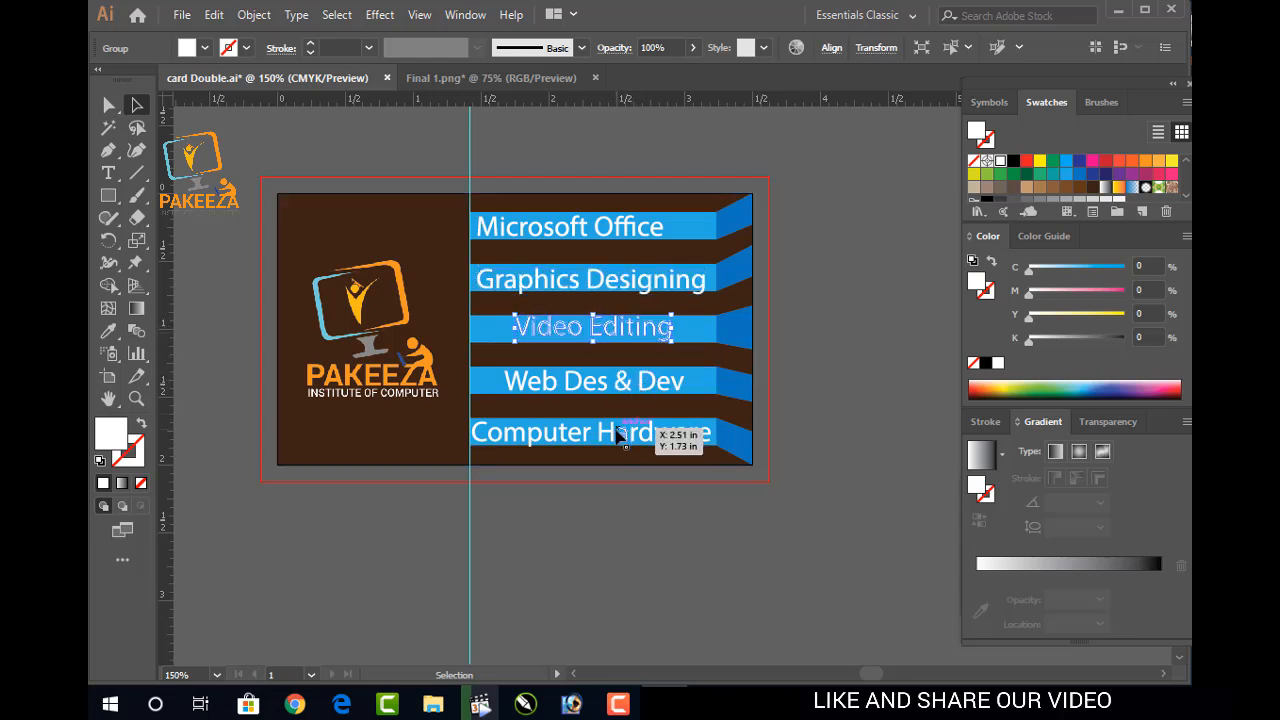
pyautogui.click(822, 392)
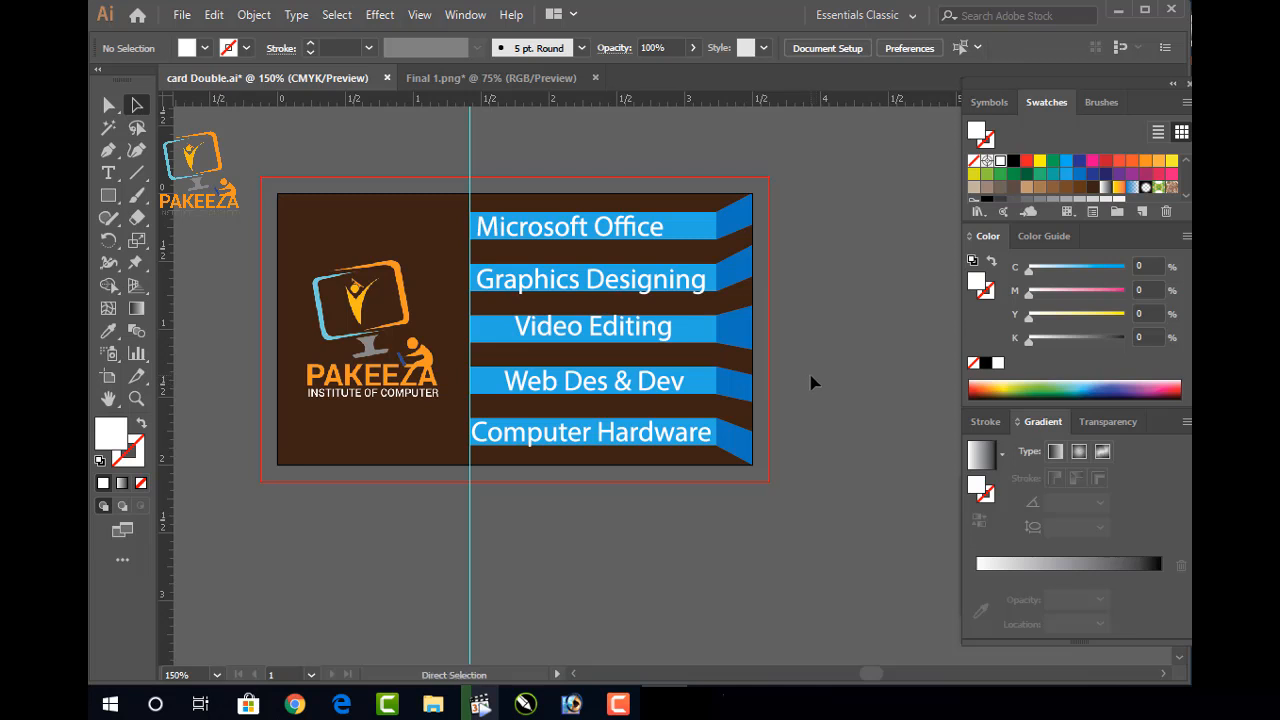
pyautogui.hotkey('ctrl', 's')
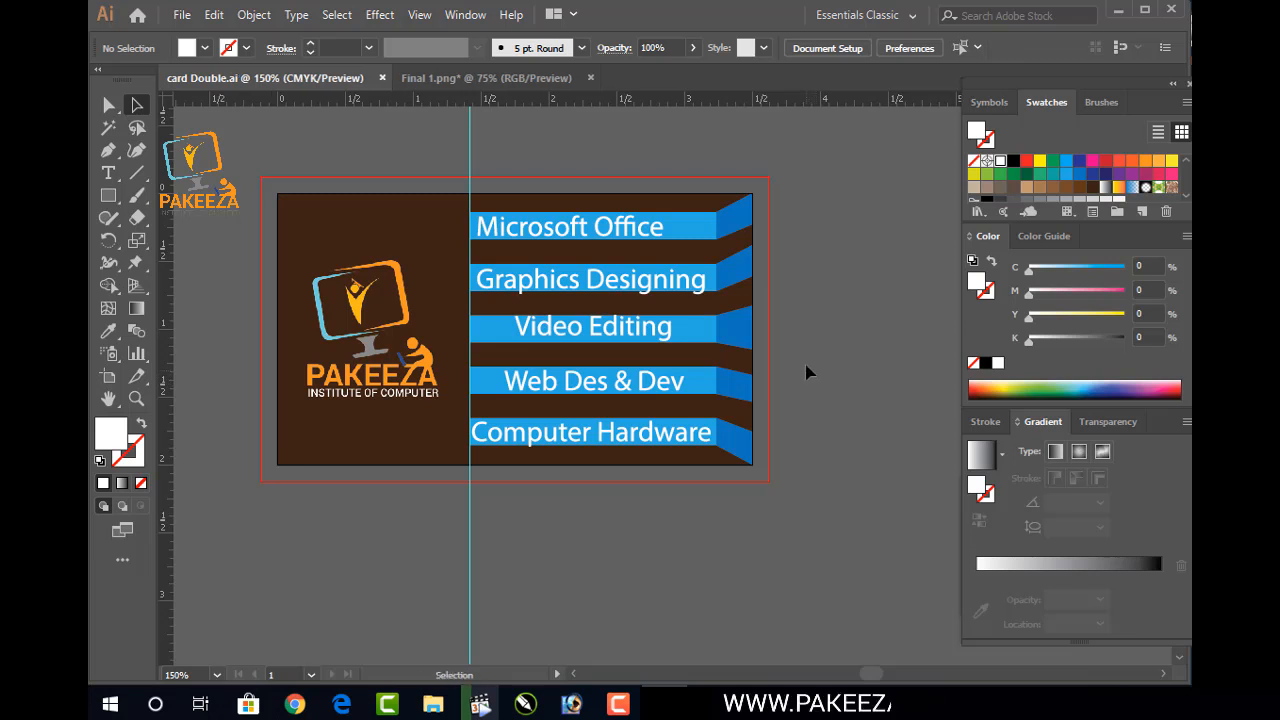
# Raise Graphics Designing slightly on its blue bar
pyautogui.click(658, 285)
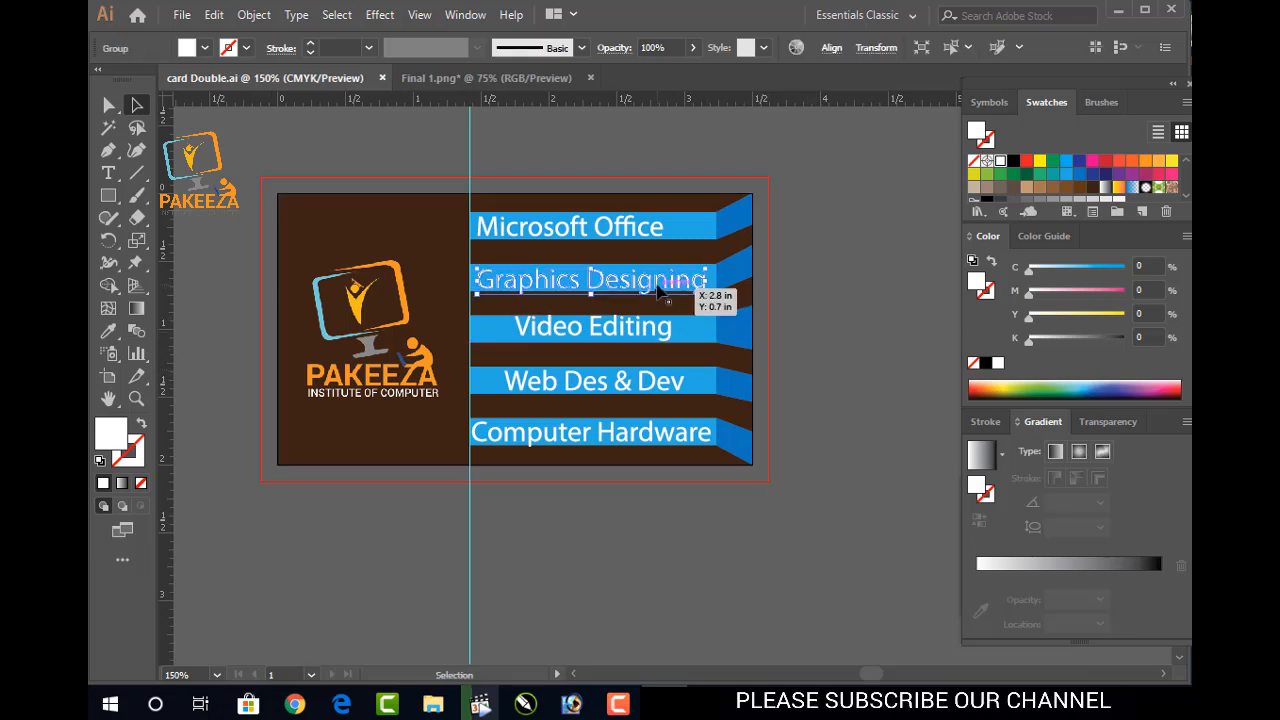
pyautogui.moveTo(658, 285); pyautogui.dragTo(658, 282)
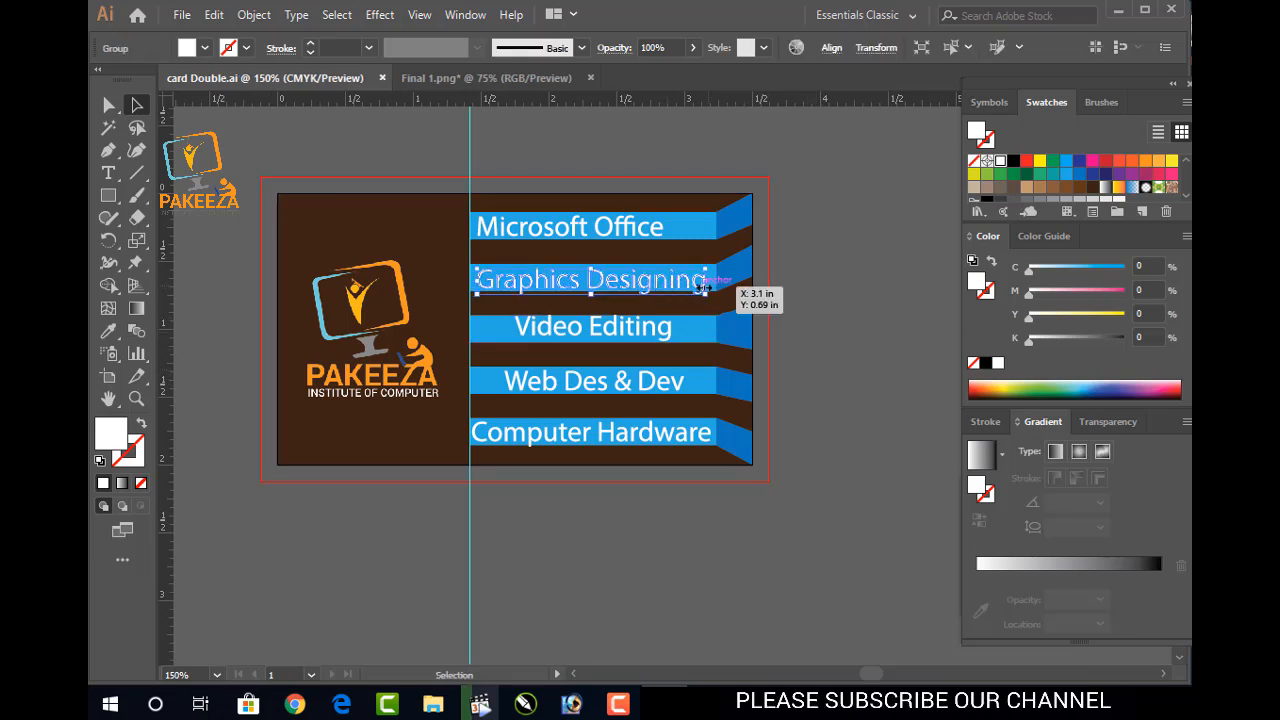
pyautogui.click(806, 319)
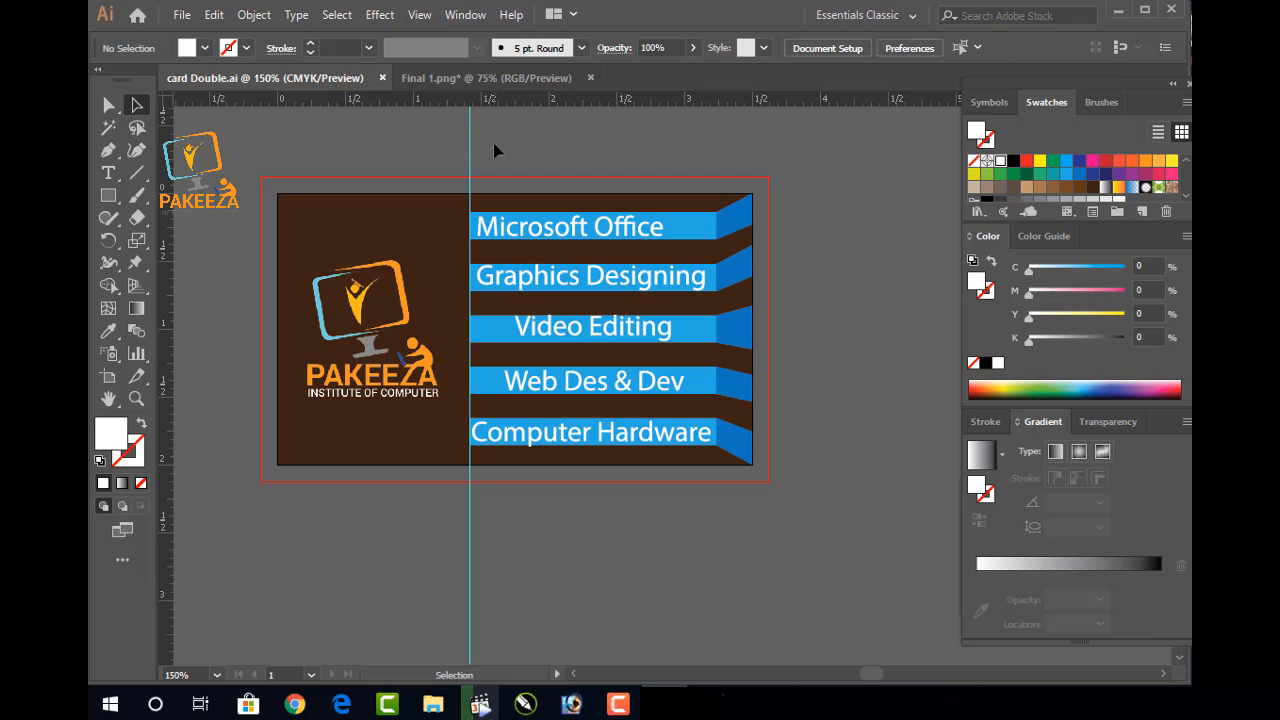
# Save the business card document
pyautogui.click(469, 129)
pyautogui.moveTo(491, 140); pyautogui.dragTo(467, 153)
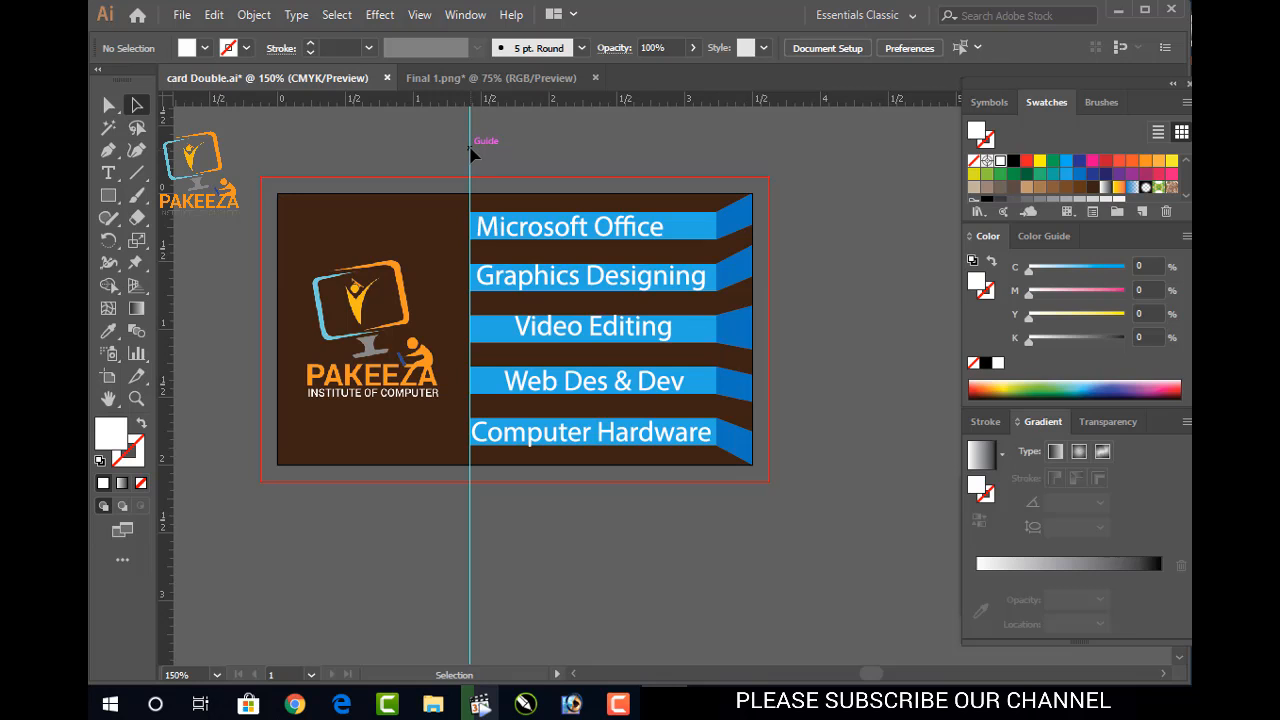
pyautogui.hotkey('ctrl', 's')
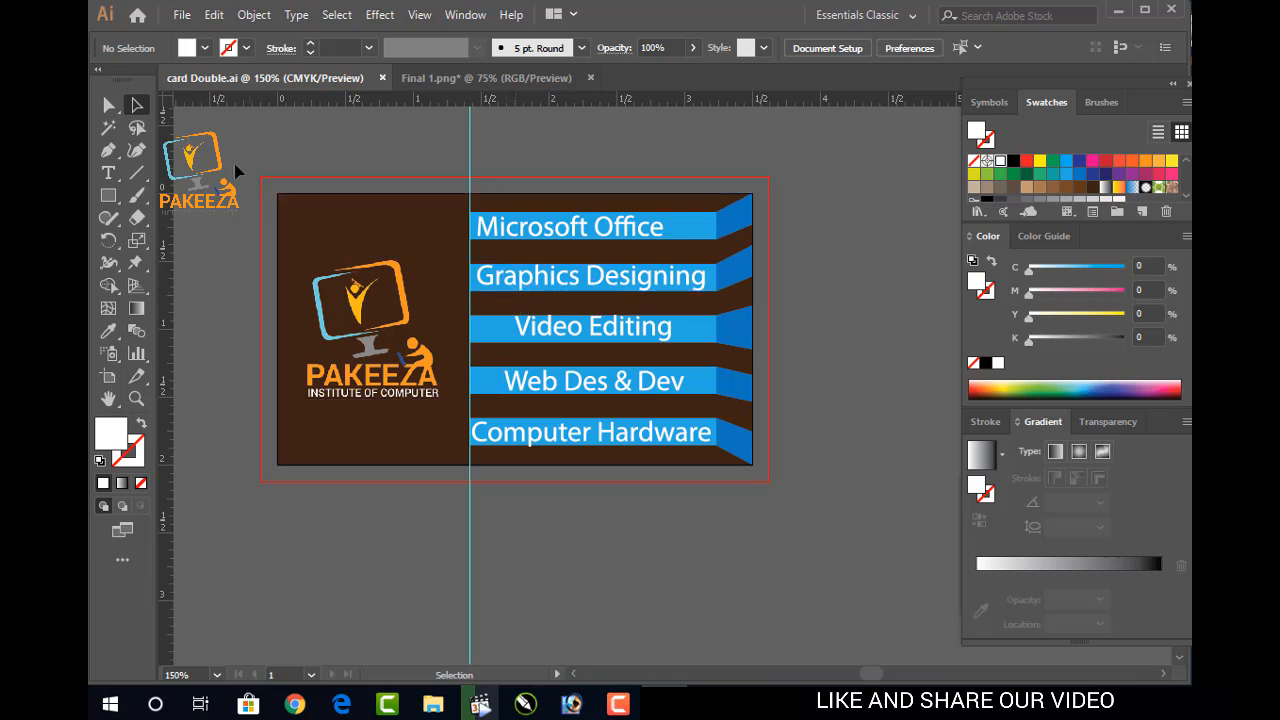
# Select the entire front card and drag a duplicate directly below the original
pyautogui.moveTo(234, 163); pyautogui.dragTo(807, 507)
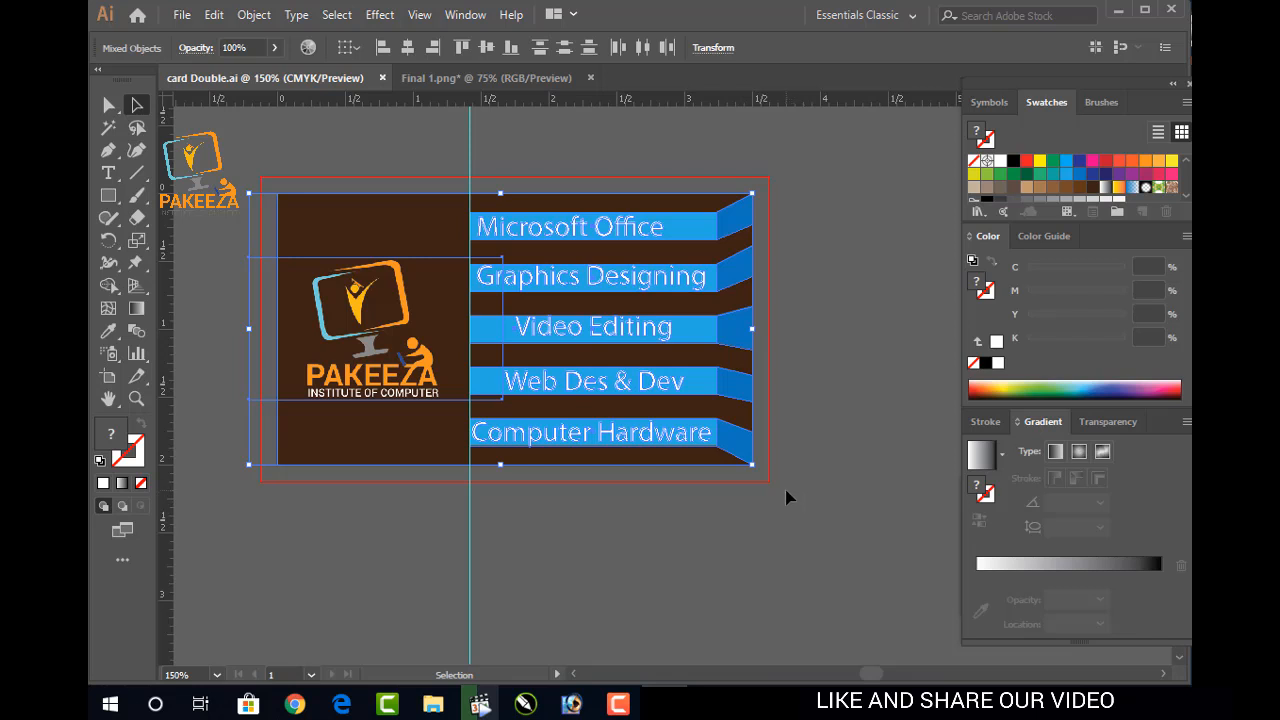
pyautogui.click(816, 450)
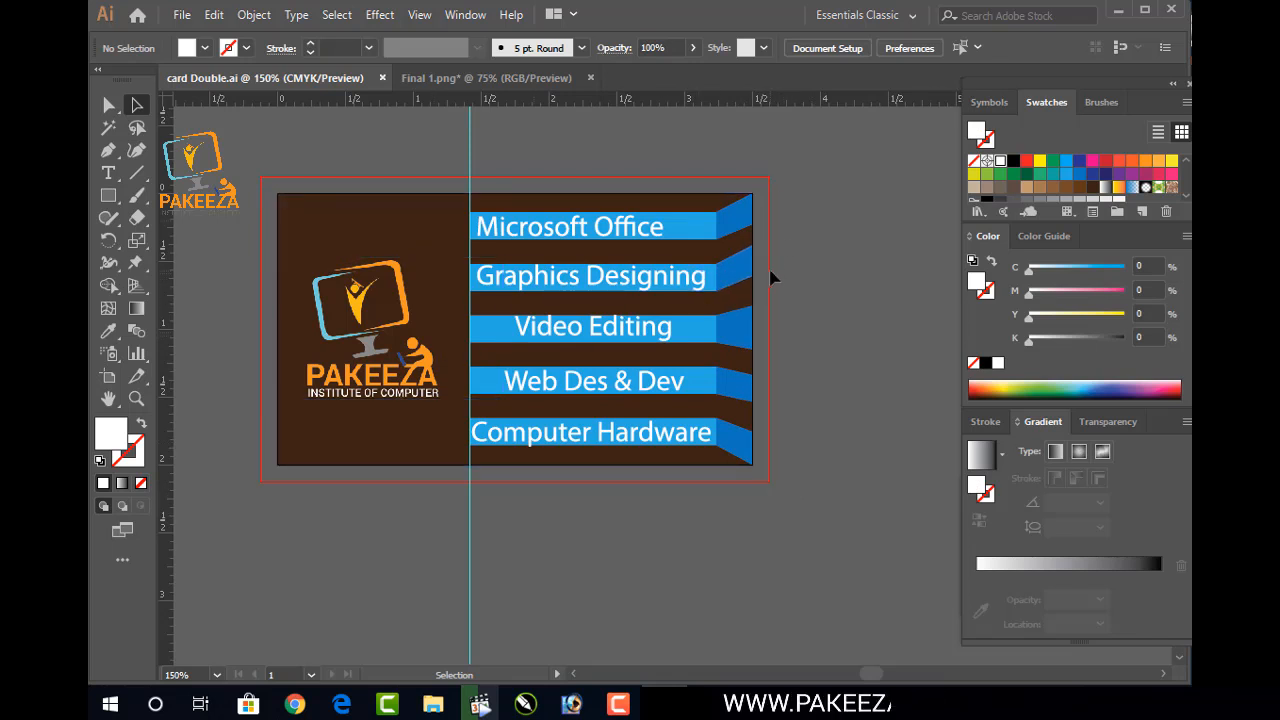
pyautogui.moveTo(822, 172); pyautogui.dragTo(236, 505)
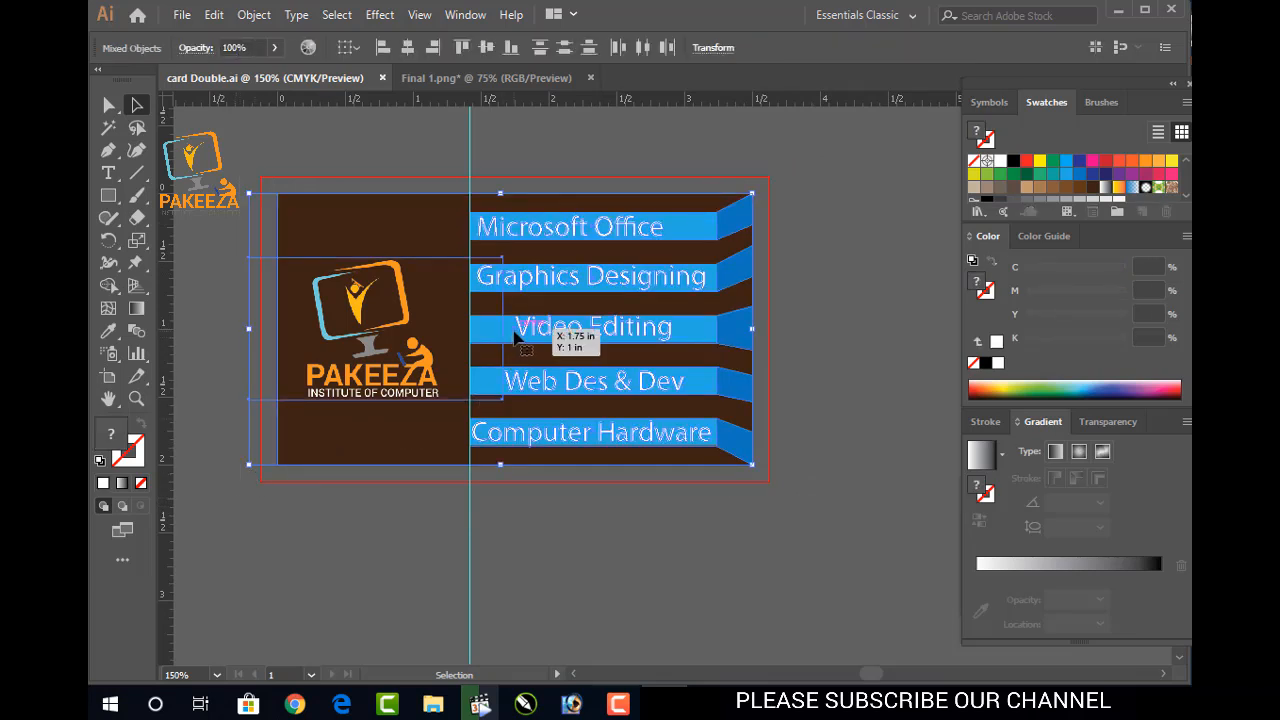
pyautogui.moveTo(516, 340); pyautogui.dragTo(514, 647)
# Delete the logo from the lower card copy
pyautogui.moveTo(538, 430); pyautogui.dragTo(566, 214)
pyautogui.click(823, 376)
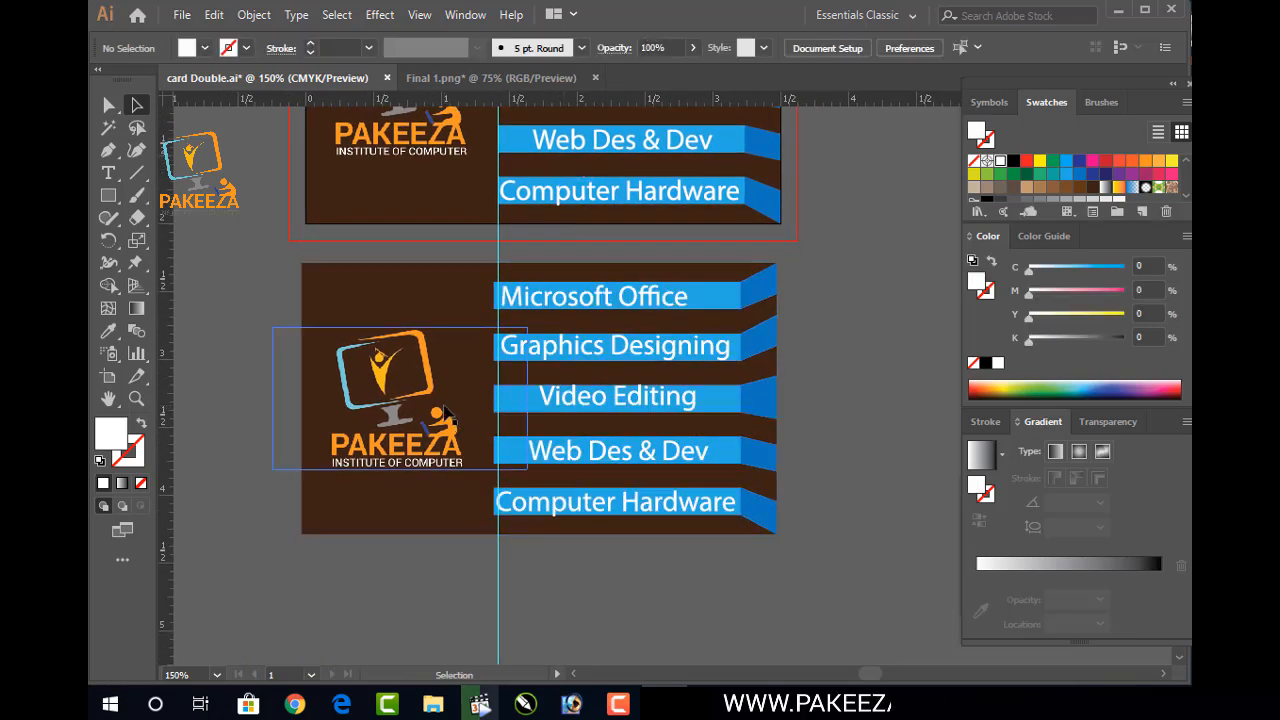
pyautogui.click(420, 403)
pyautogui.press('Delete')
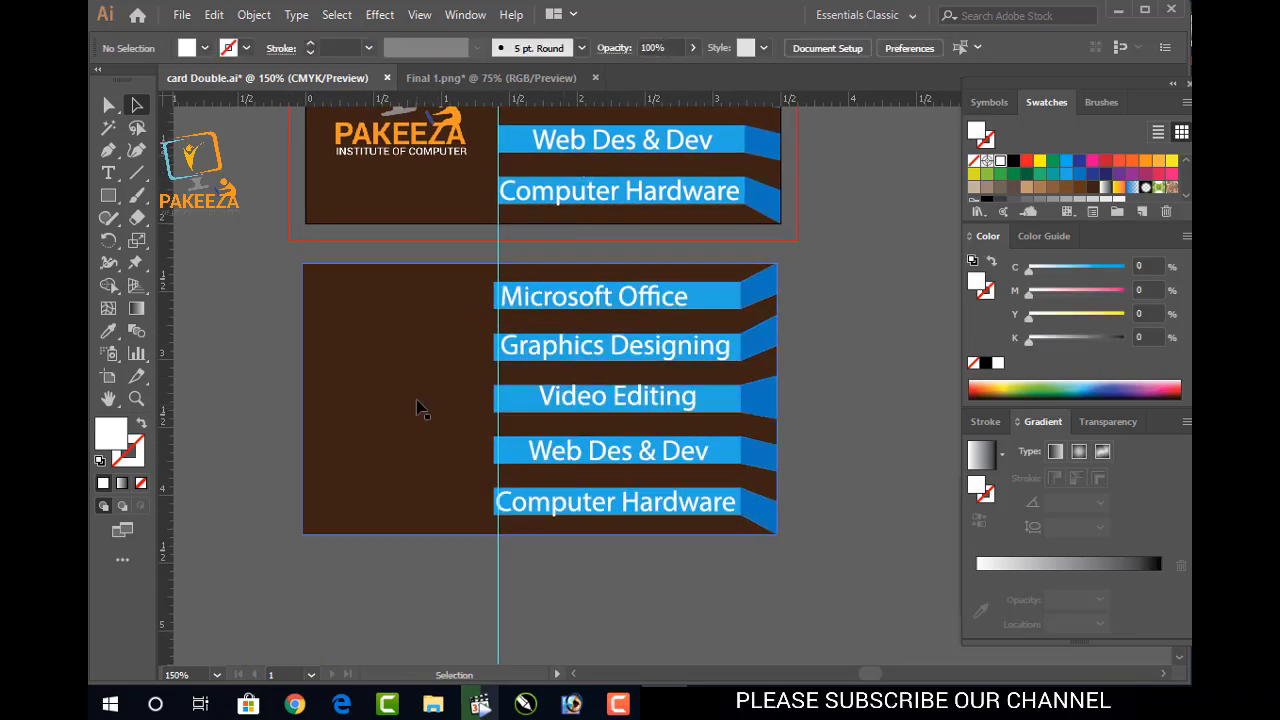
# Delete the five labels: Microsoft Office, Graphics Designing, Video Editing, Web Des & Dev, Computer Hardware
pyautogui.click(586, 296)
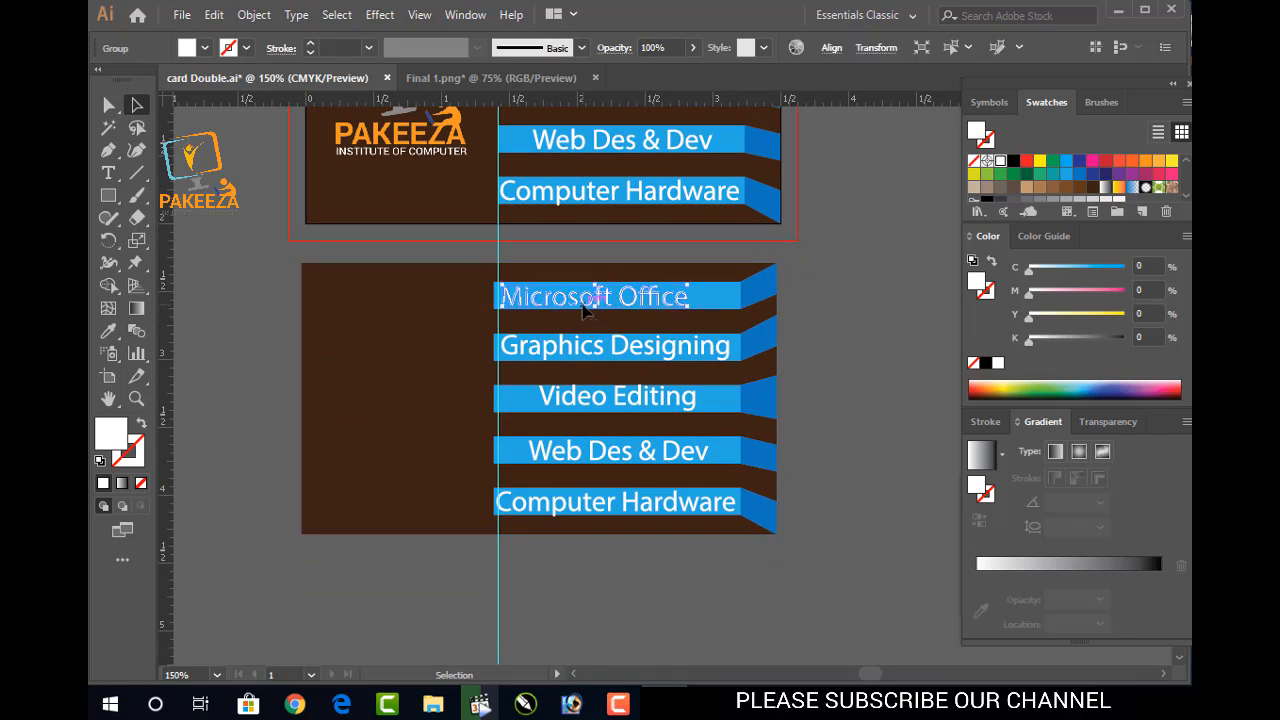
pyautogui.press('Delete')
pyautogui.click(574, 346)
pyautogui.press('Delete')
pyautogui.click(580, 400)
pyautogui.press('Delete')
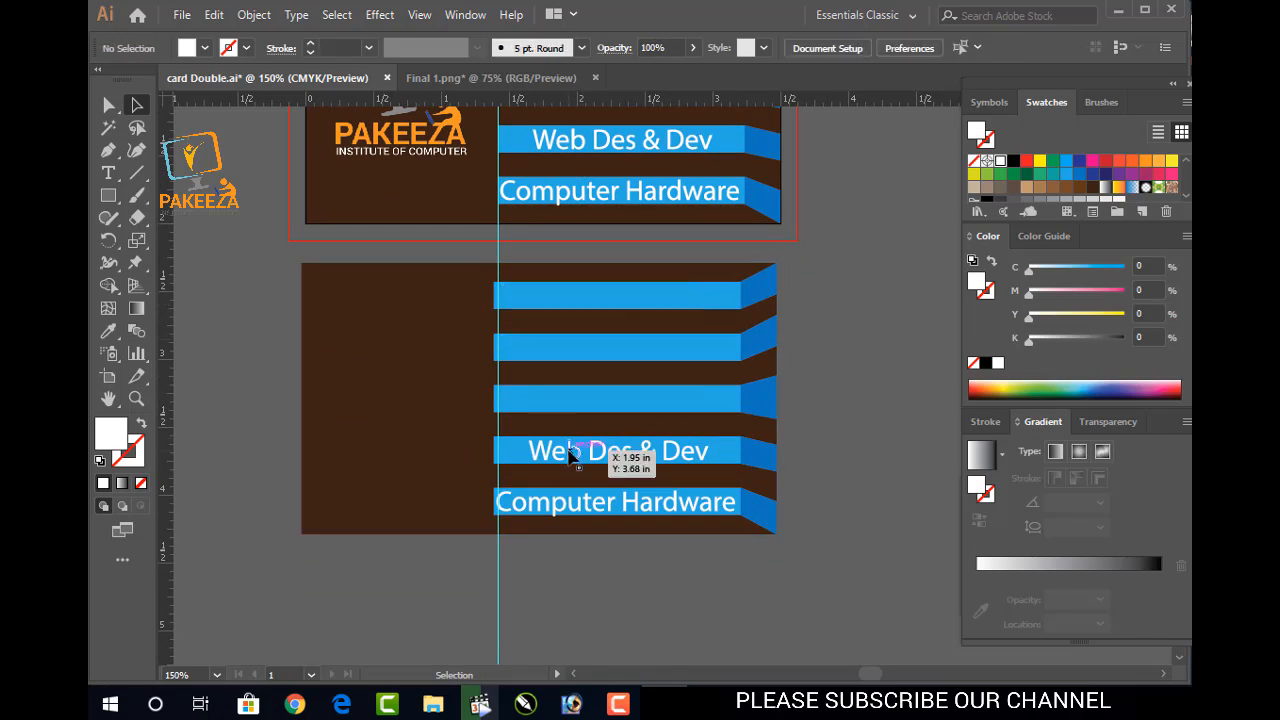
pyautogui.click(572, 450)
pyautogui.press('Delete')
pyautogui.click(560, 502)
pyautogui.press('Delete')
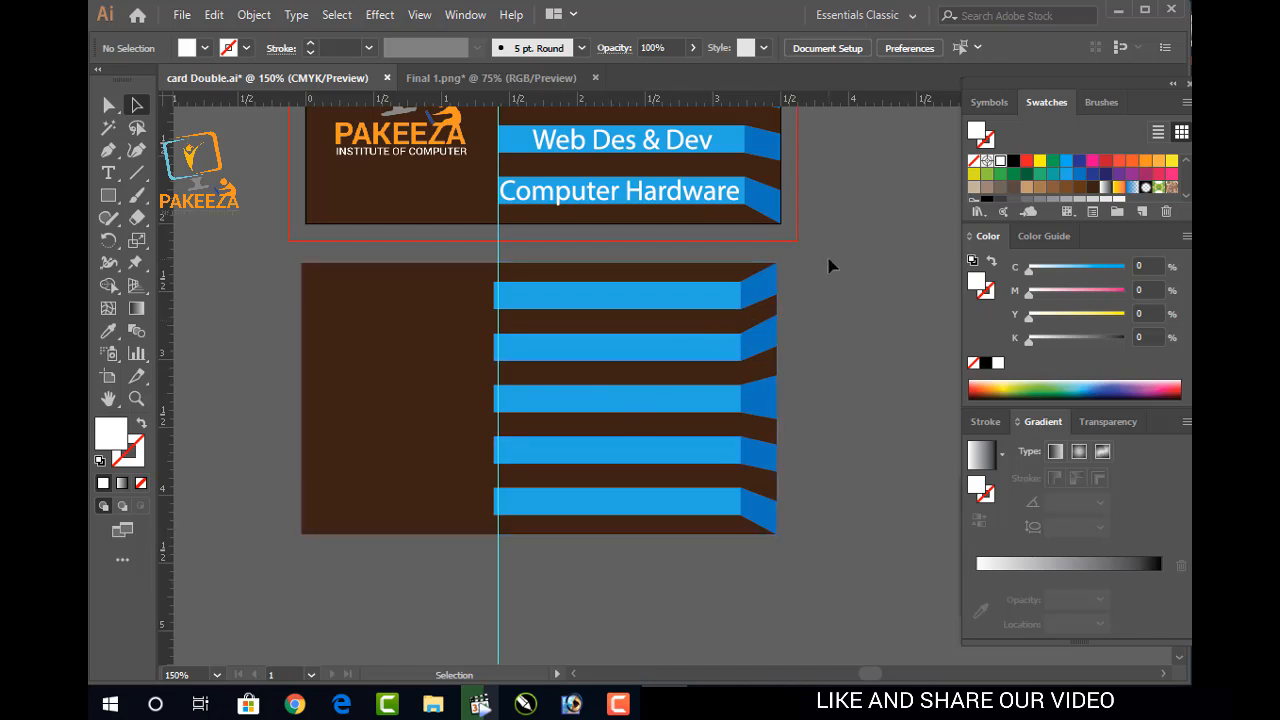
# Select the now-blank lower card artwork and save the document
pyautogui.moveTo(828, 260); pyautogui.dragTo(796, 291)
pyautogui.moveTo(613, 558); pyautogui.dragTo(613, 558)
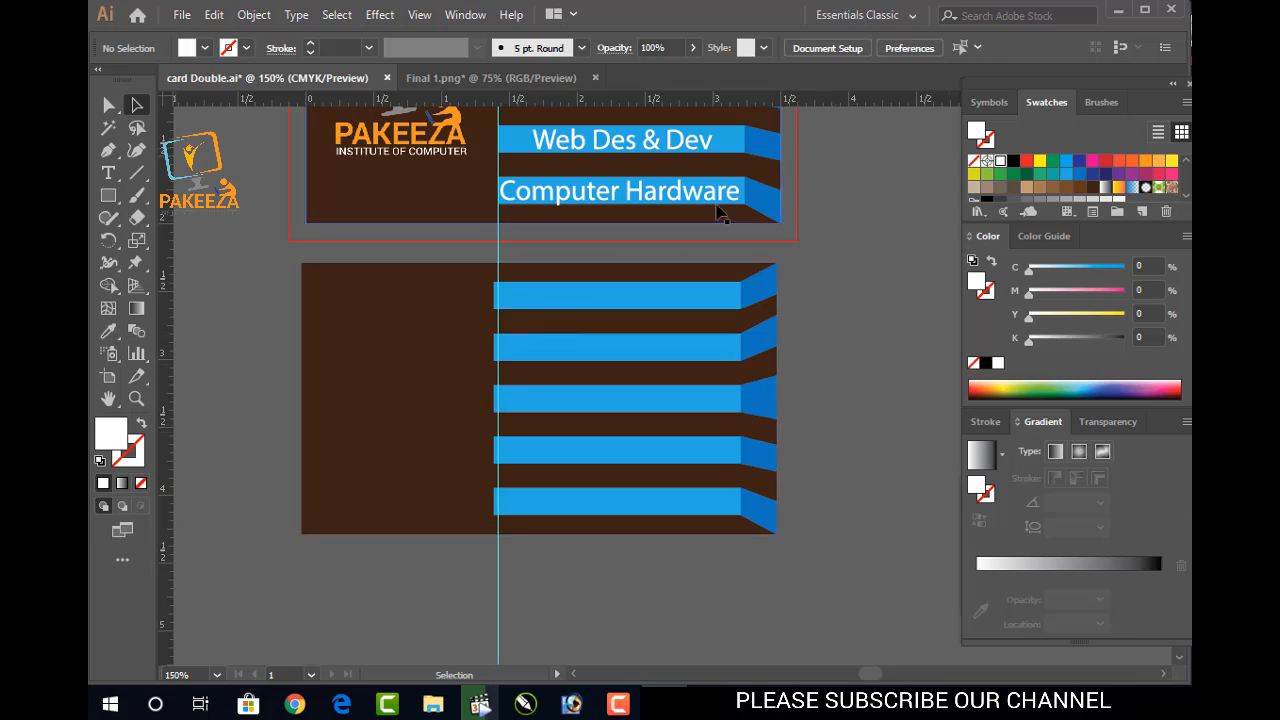
pyautogui.scroll(2, 836, 190)
pyautogui.scroll(4, 836, 190)
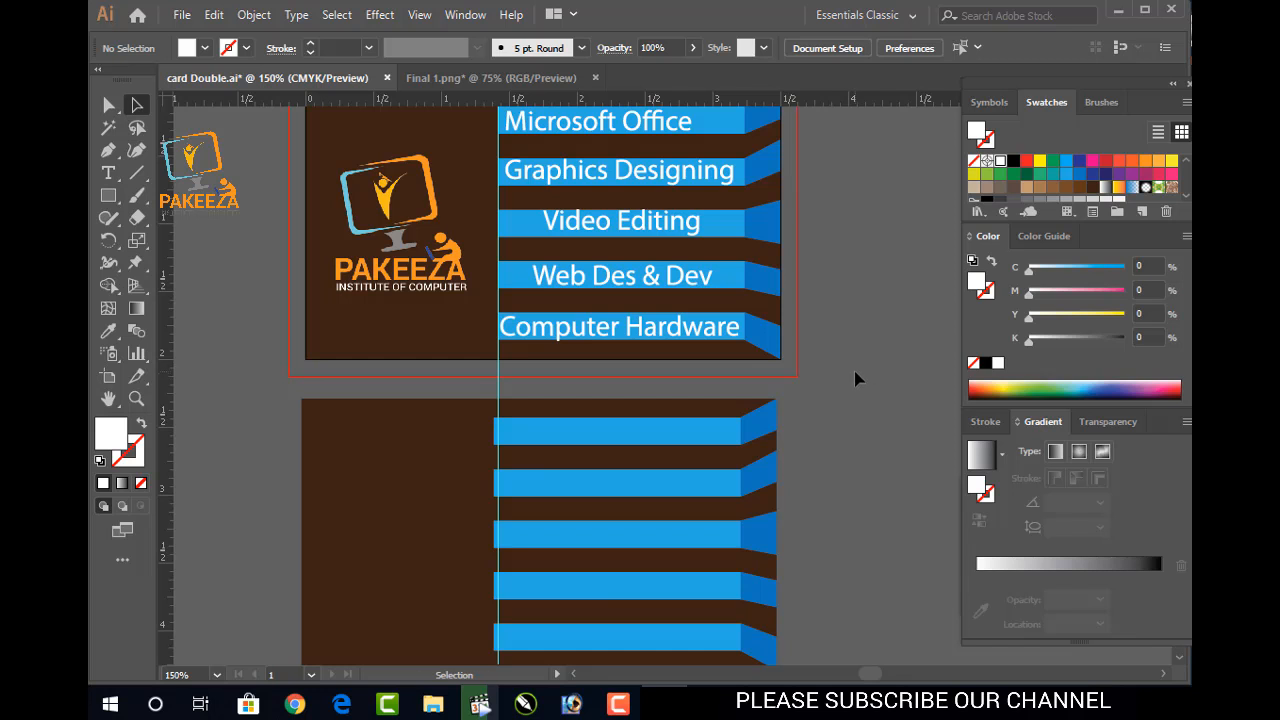
pyautogui.hotkey('ctrl', 's')
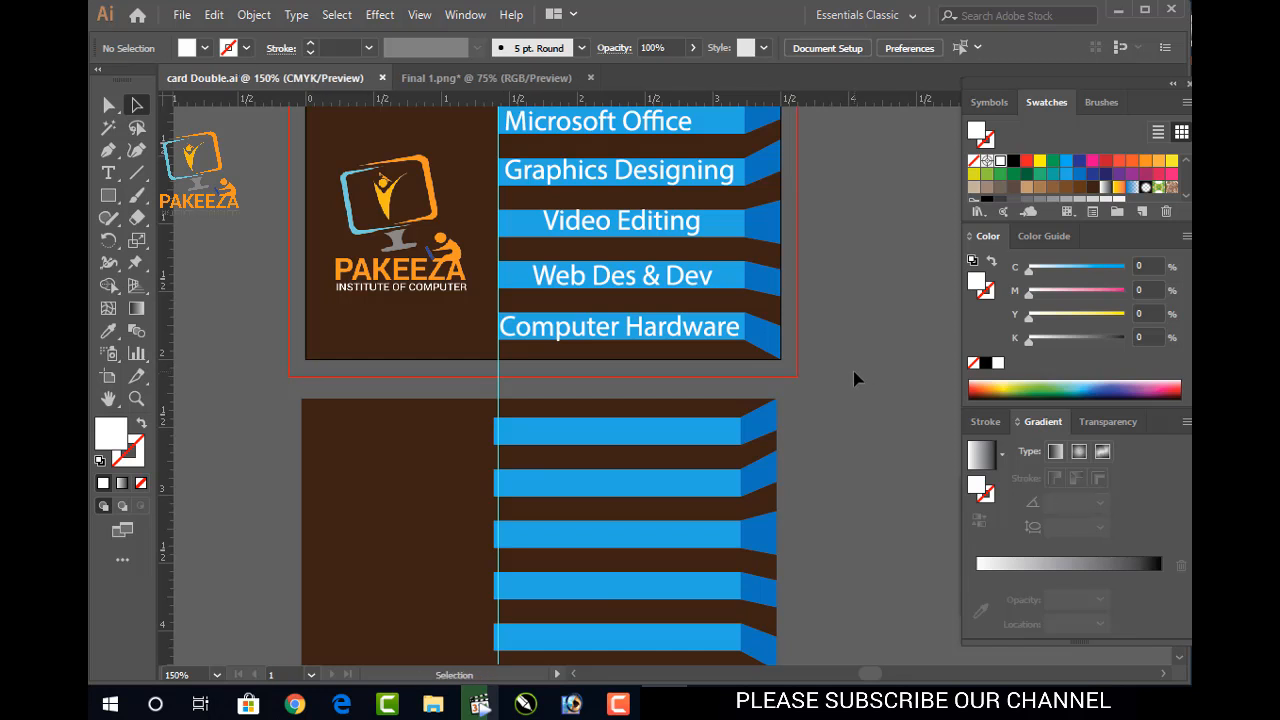
pyautogui.scroll(-2, 855, 375)
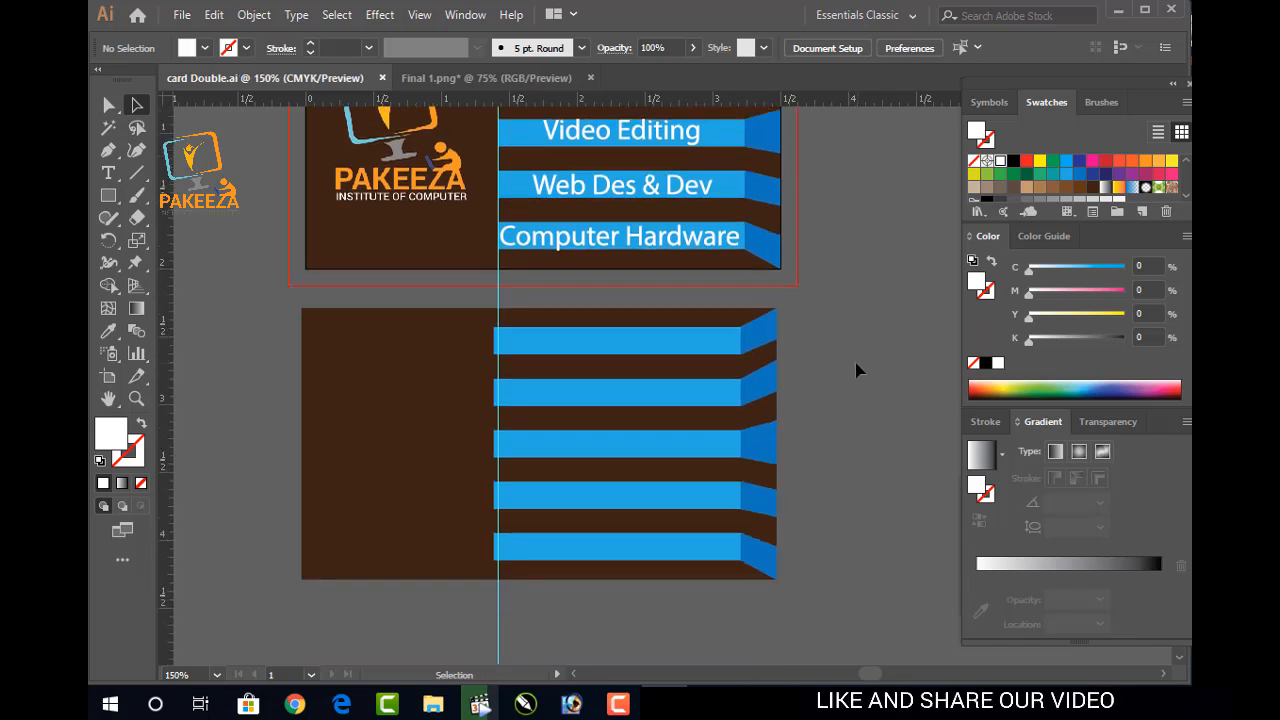
# Pick the green Pakeeza Graphic Studio image 11 from the Logo folder and drag it into Illustrator
pyautogui.click(433, 705)
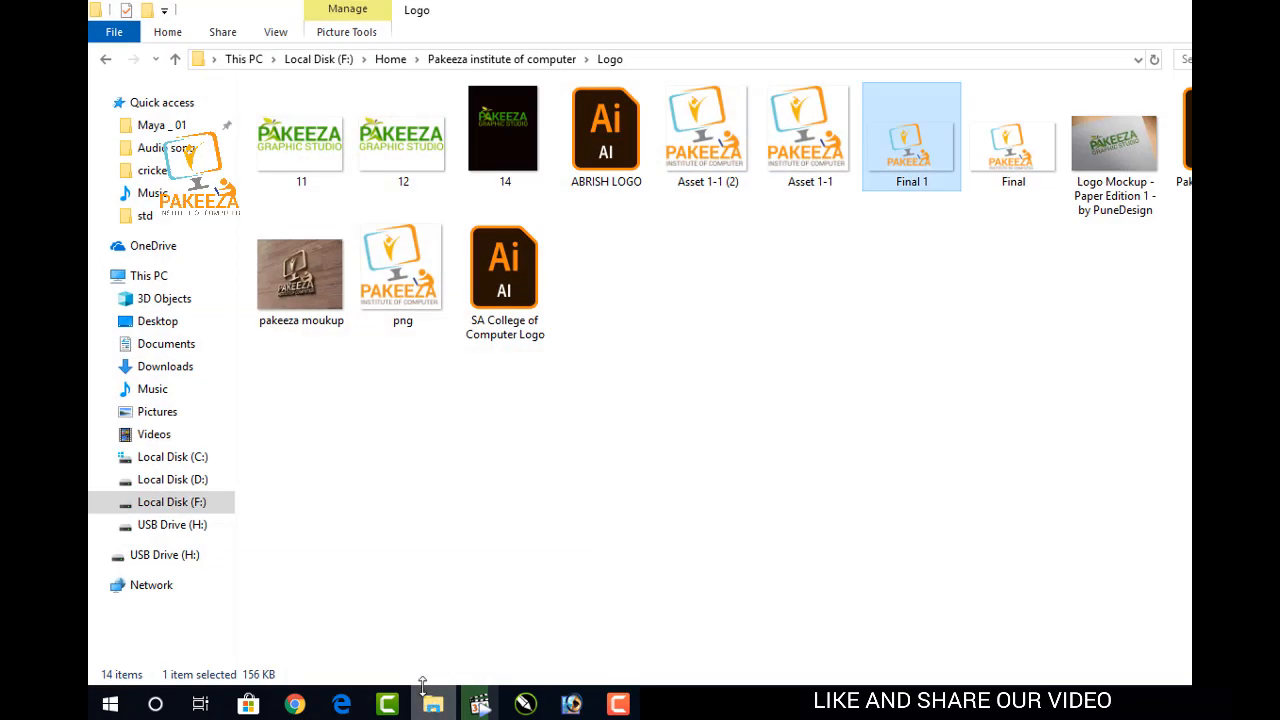
pyautogui.click(417, 446)
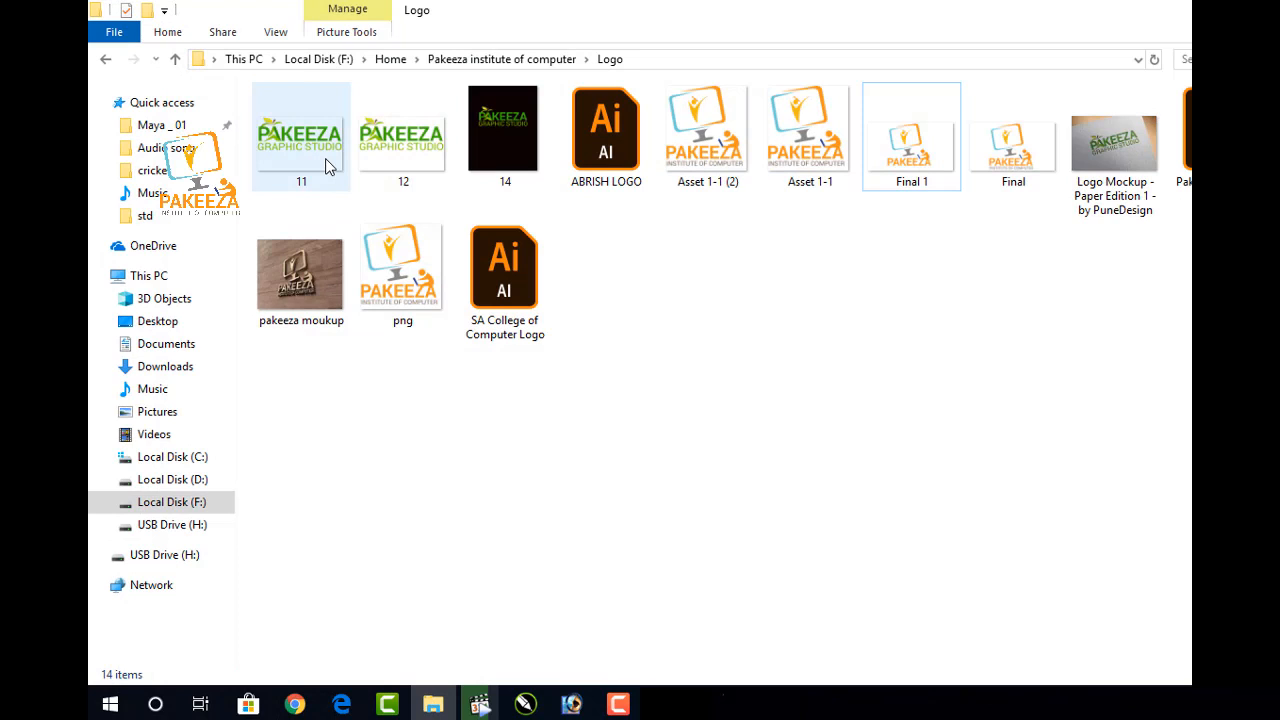
pyautogui.click(912, 185)
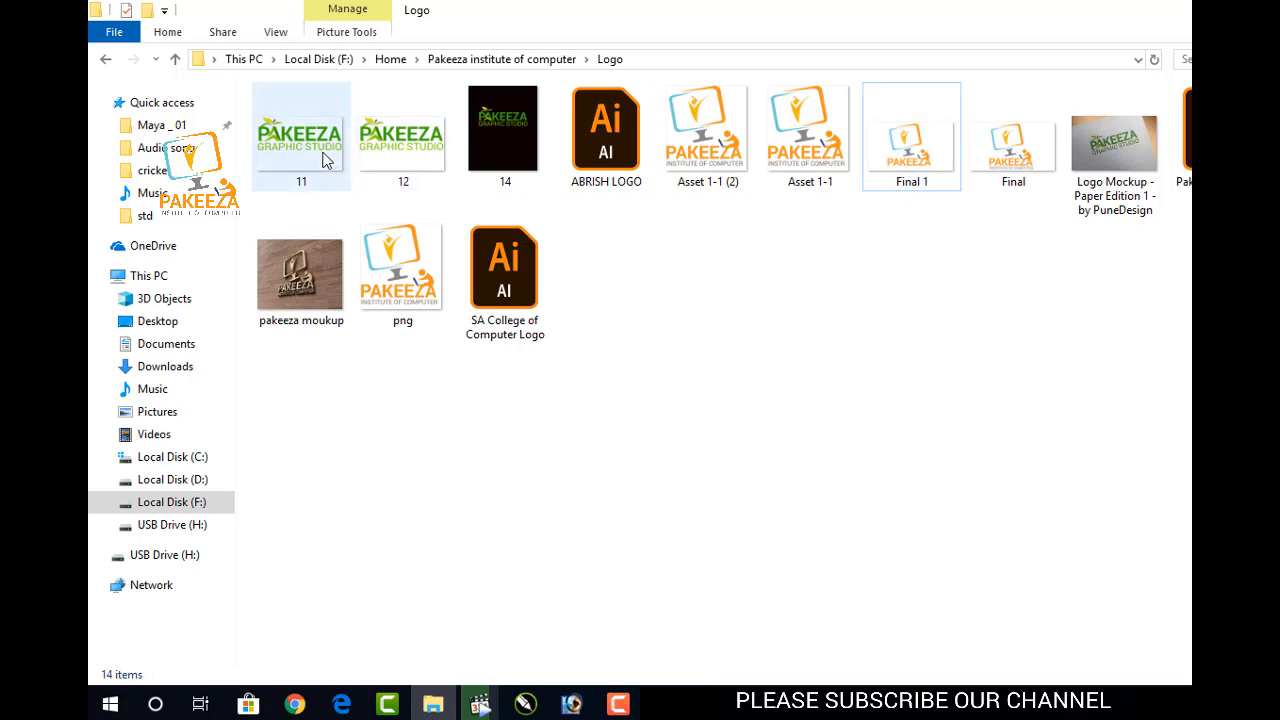
pyautogui.moveTo(311, 145); pyautogui.dragTo(631, 27)
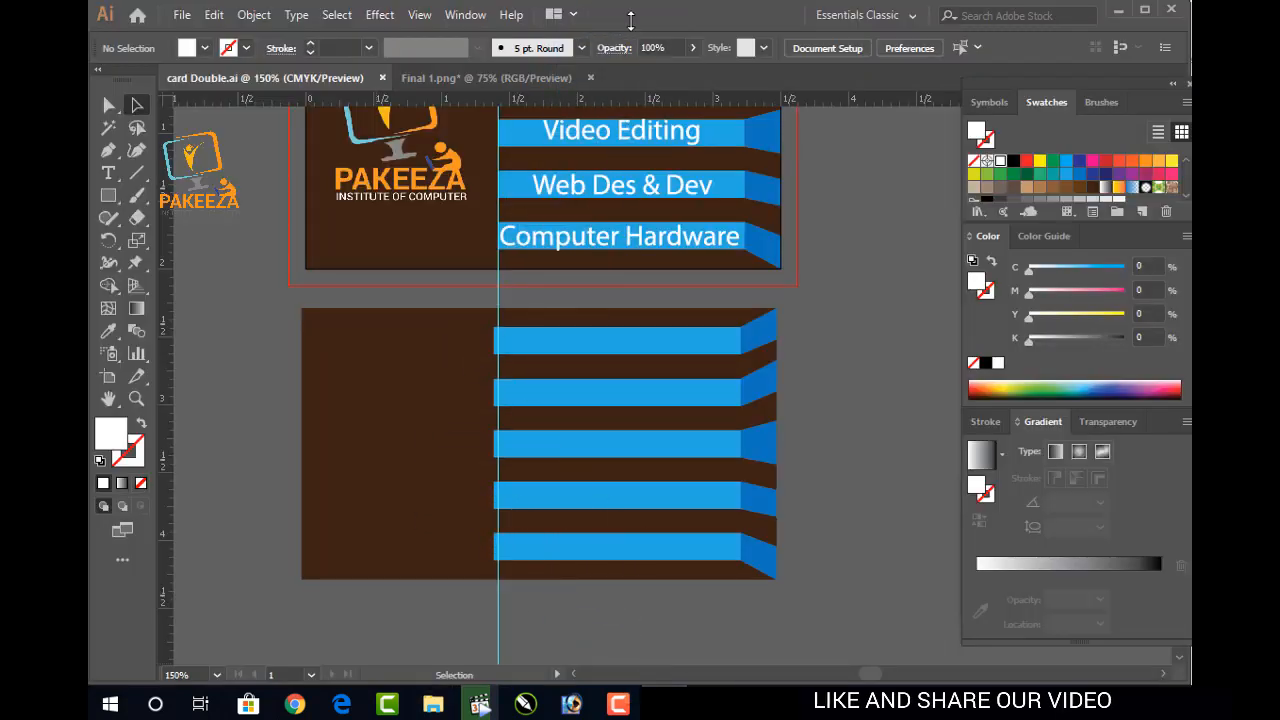
# Shrink the 11.png logo image, then drop it onto the Double.ai card document
pyautogui.scroll(-2, 578, 264)
pyautogui.scroll(5, 578, 250)
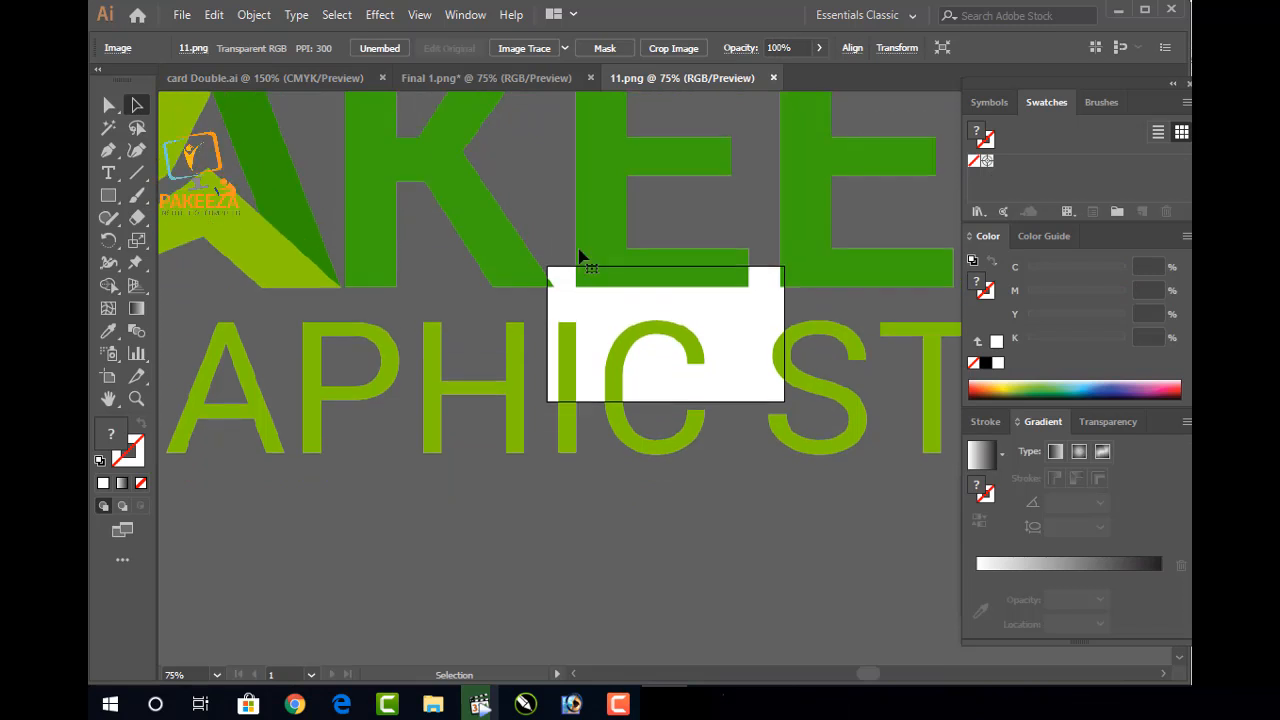
pyautogui.scroll(-5, 577, 240)
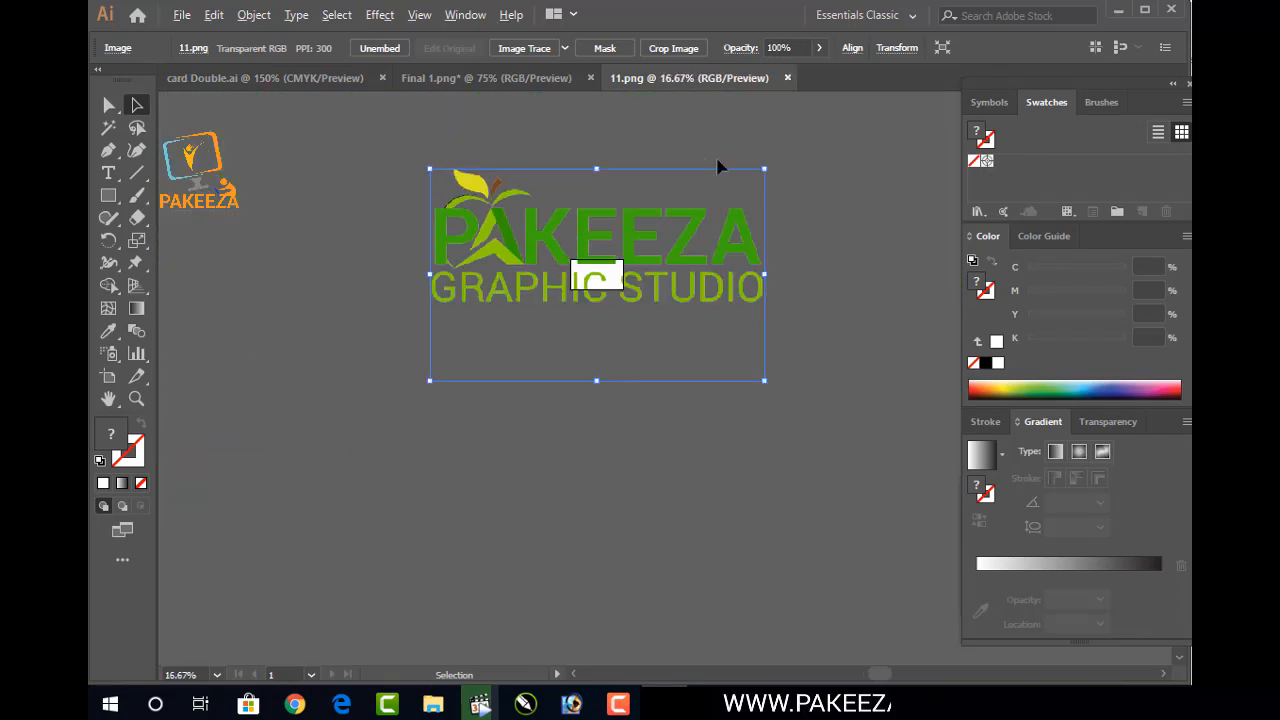
pyautogui.moveTo(764, 169); pyautogui.dragTo(505, 339)
pyautogui.press('Return')
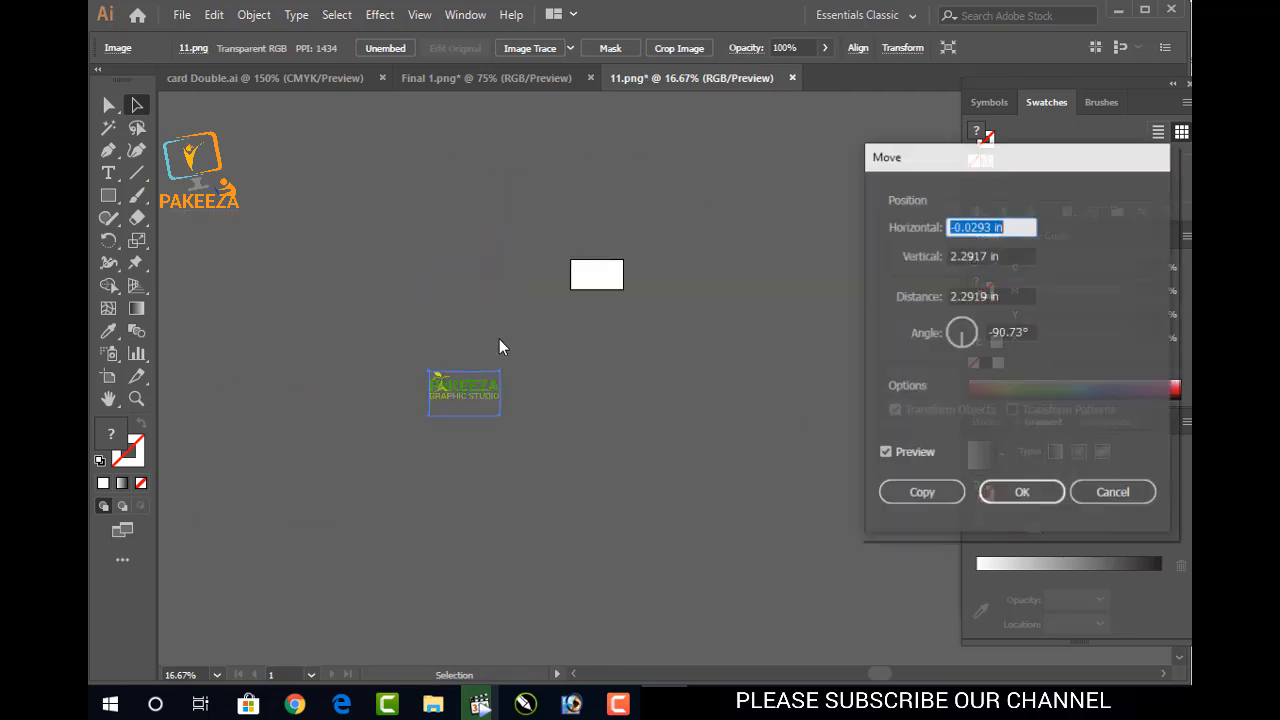
pyautogui.click(1020, 494)
pyautogui.moveTo(432, 377); pyautogui.dragTo(271, 140)
pyautogui.moveTo(341, 386); pyautogui.dragTo(356, 402)
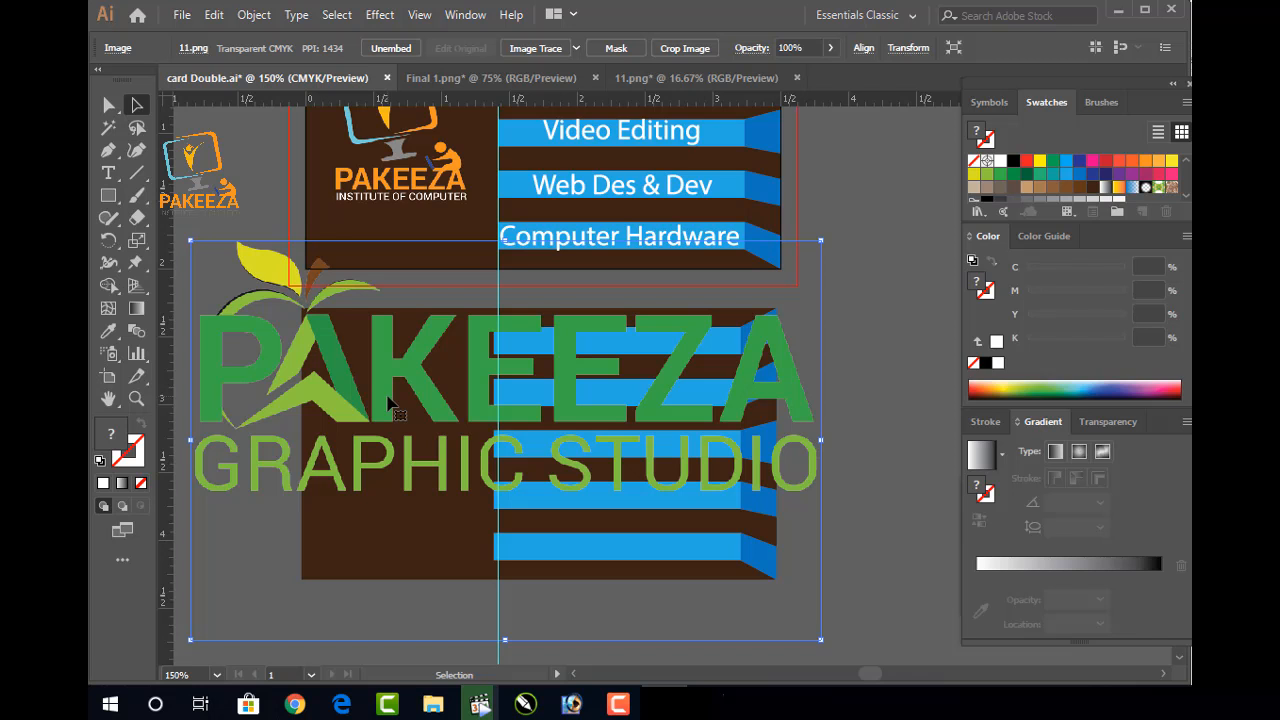
# Scale down the green logo and move it to the left of the back card
pyautogui.moveTo(193, 243); pyautogui.dragTo(607, 471)
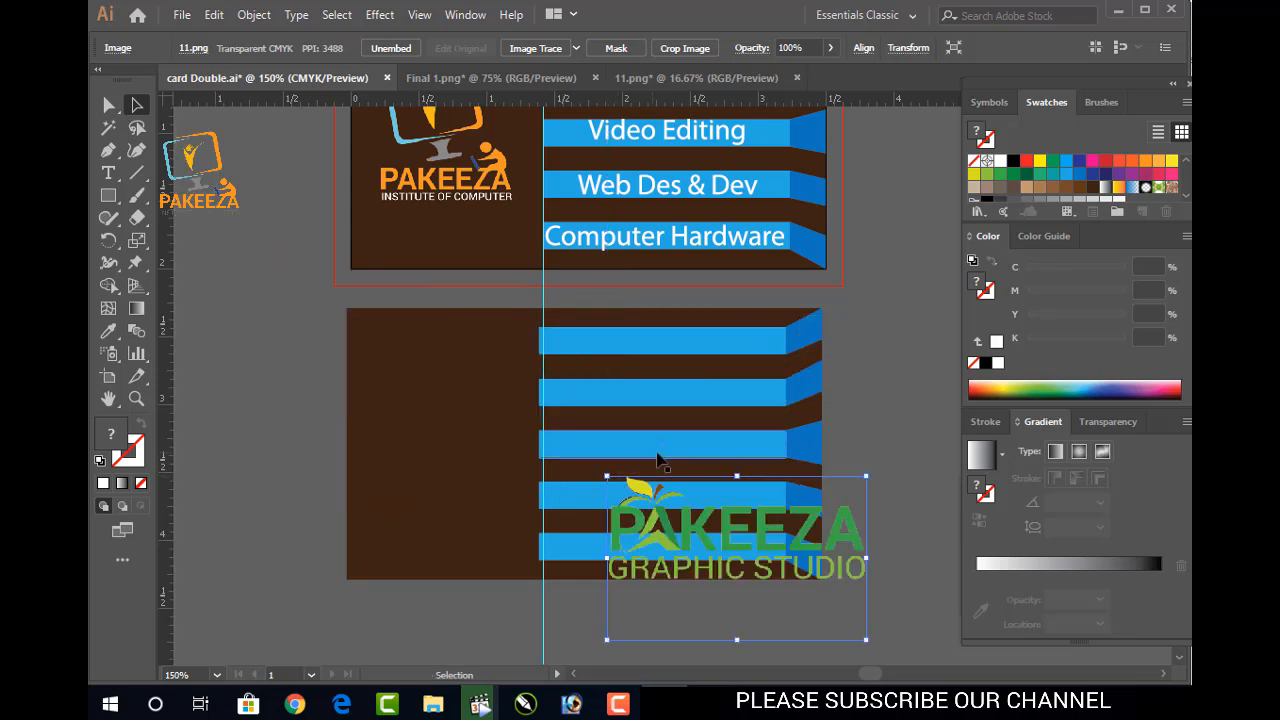
pyautogui.press('Return')
pyautogui.click(1010, 492)
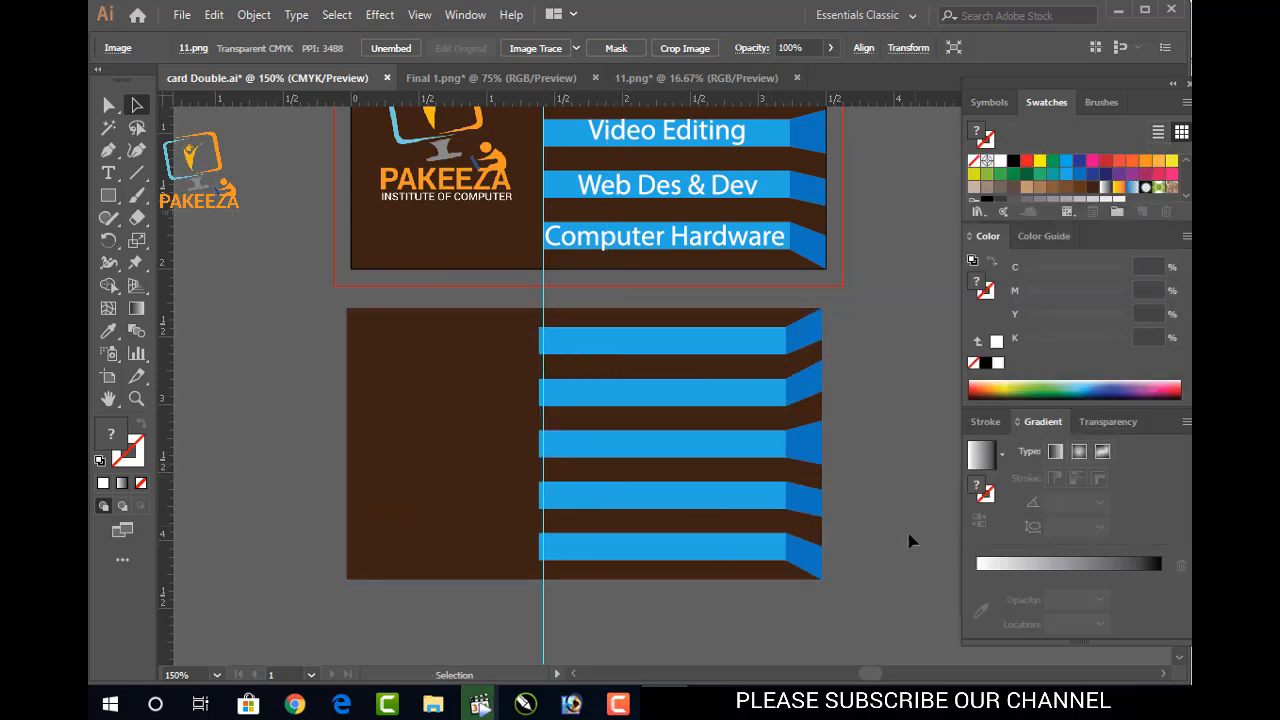
pyautogui.scroll(-2, 771, 486)
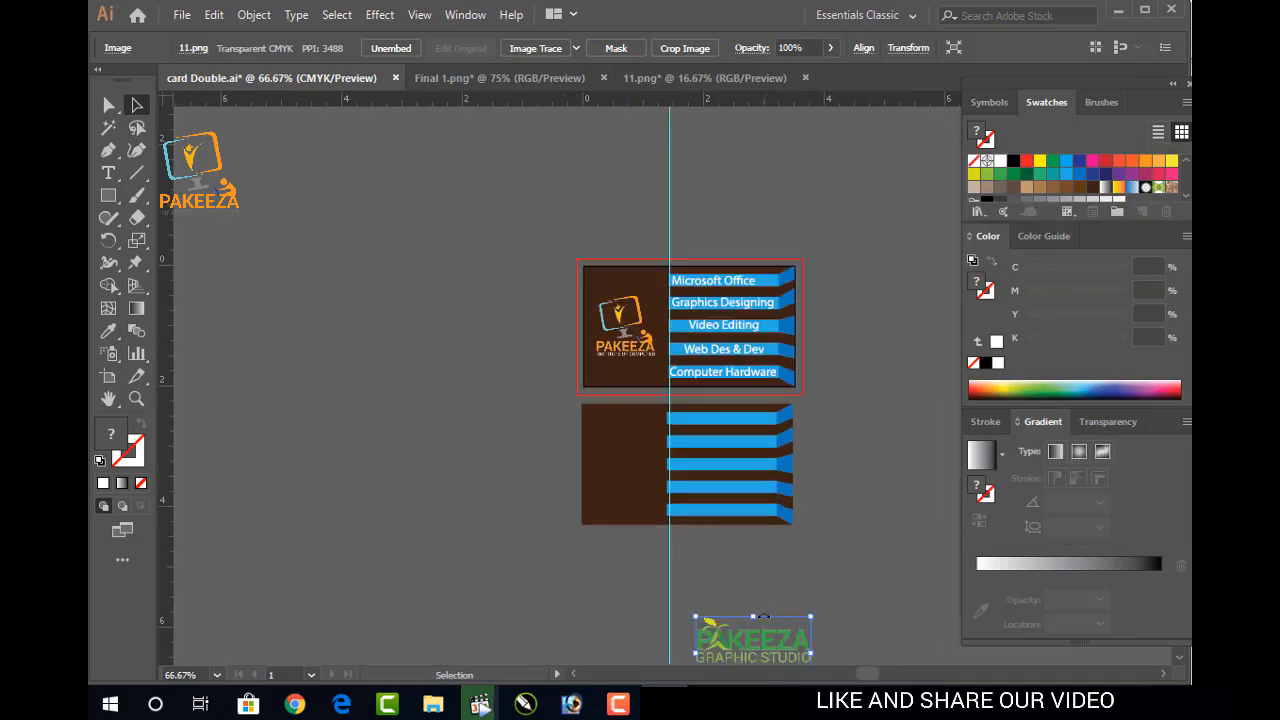
pyautogui.moveTo(763, 637); pyautogui.dragTo(534, 449)
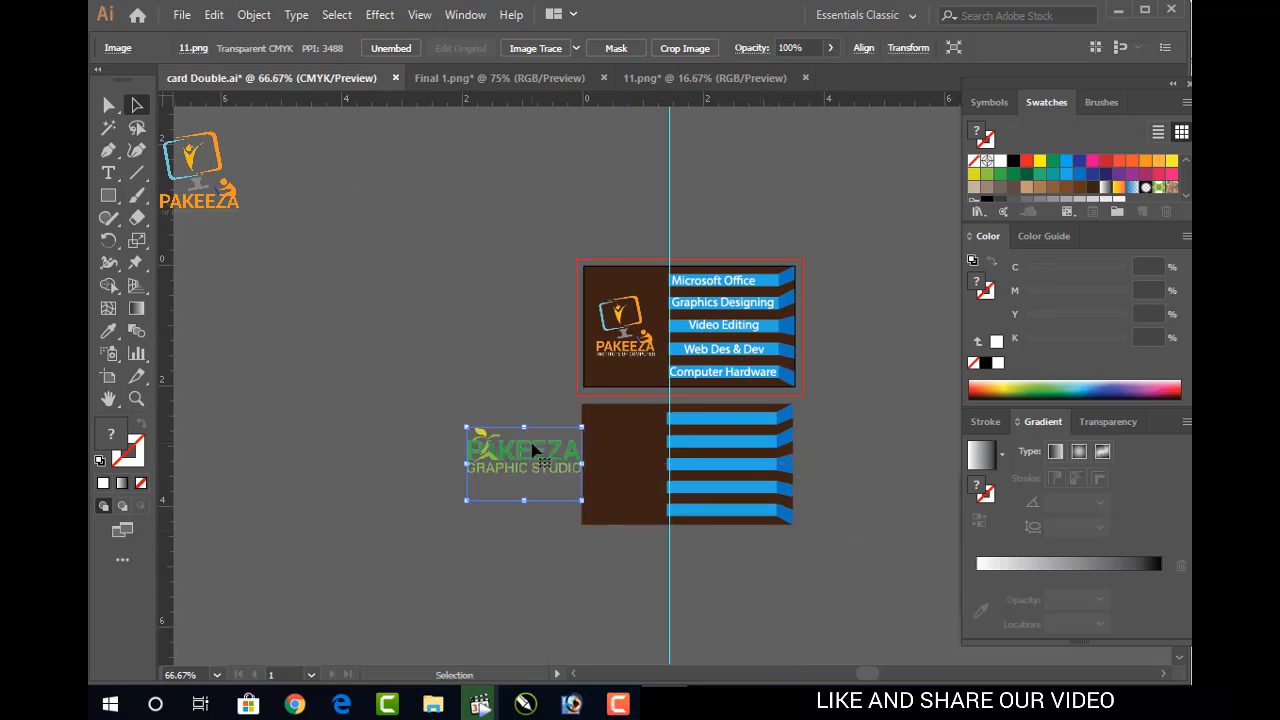
pyautogui.hotkey('ctrl', '+')
pyautogui.hotkey('ctrl', '+')
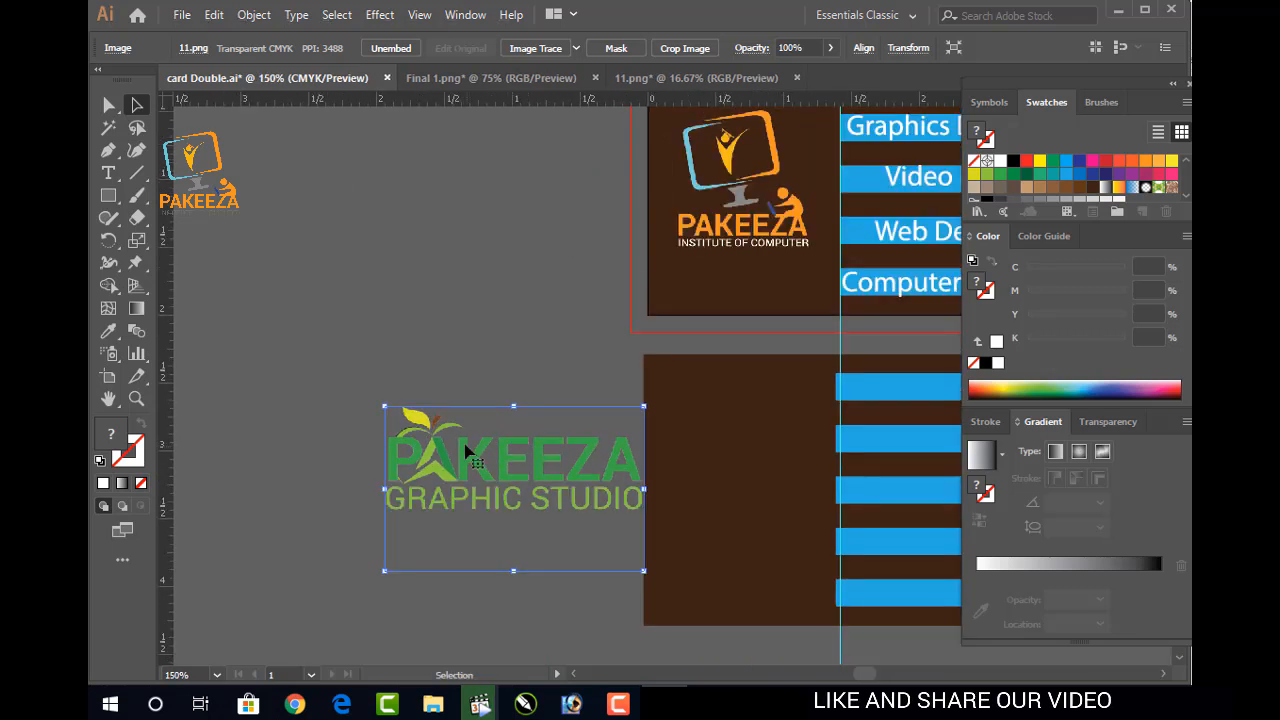
# Shrink the logo further, save, and shift it further left beside the back card
pyautogui.moveTo(385, 406); pyautogui.dragTo(464, 456)
pyautogui.moveTo(570, 480); pyautogui.dragTo(439, 420)
pyautogui.moveTo(332, 368); pyautogui.dragTo(363, 390)
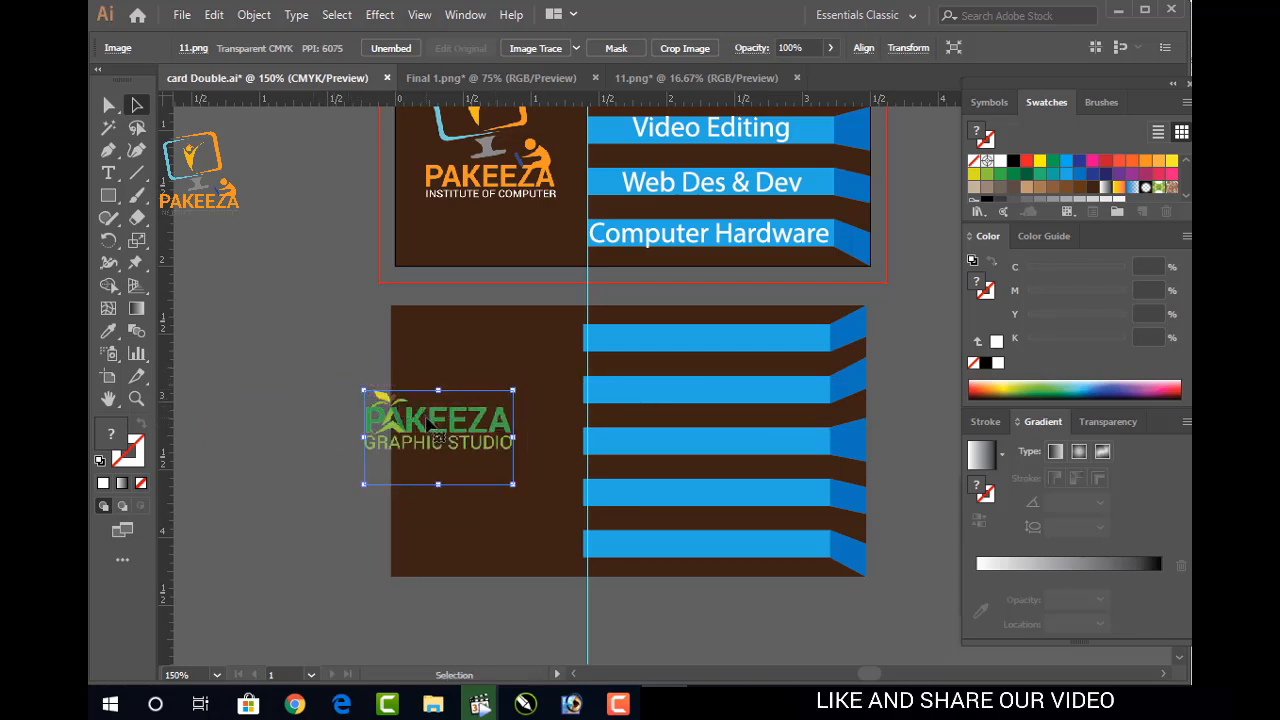
pyautogui.moveTo(436, 428); pyautogui.dragTo(478, 427)
pyautogui.press('a')
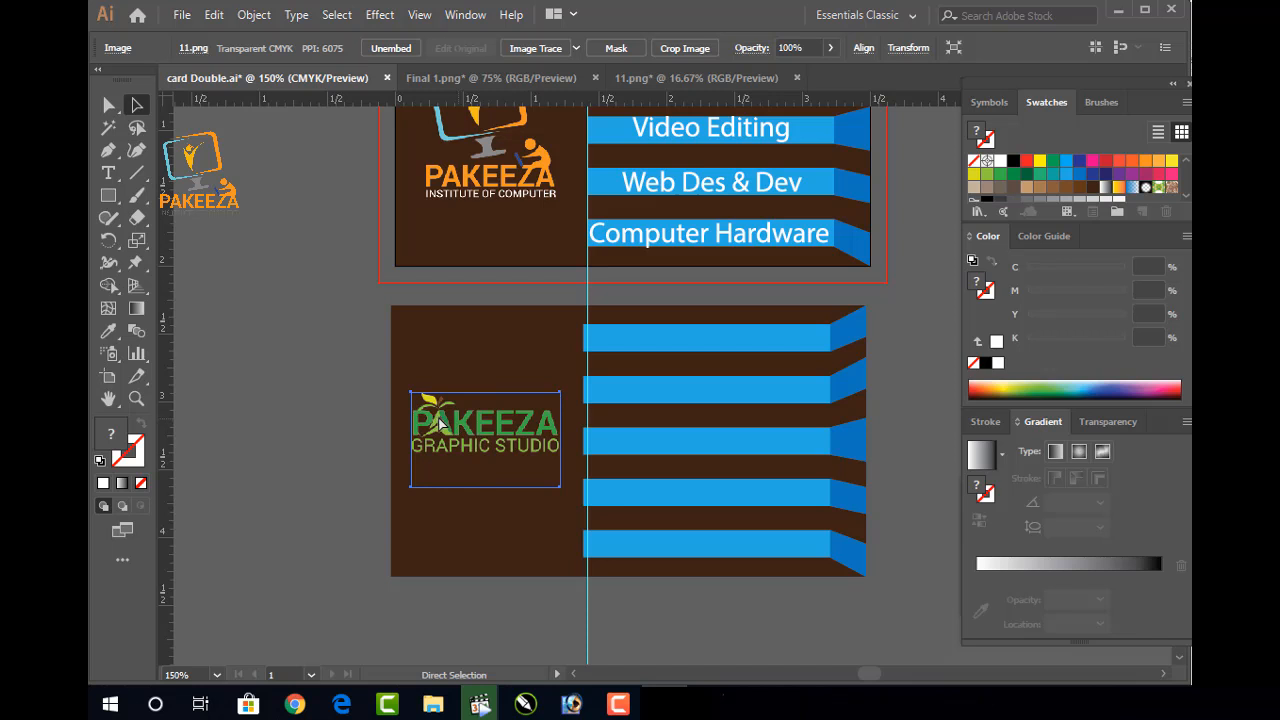
pyautogui.hotkey('ctrl', 's')
pyautogui.click(322, 352)
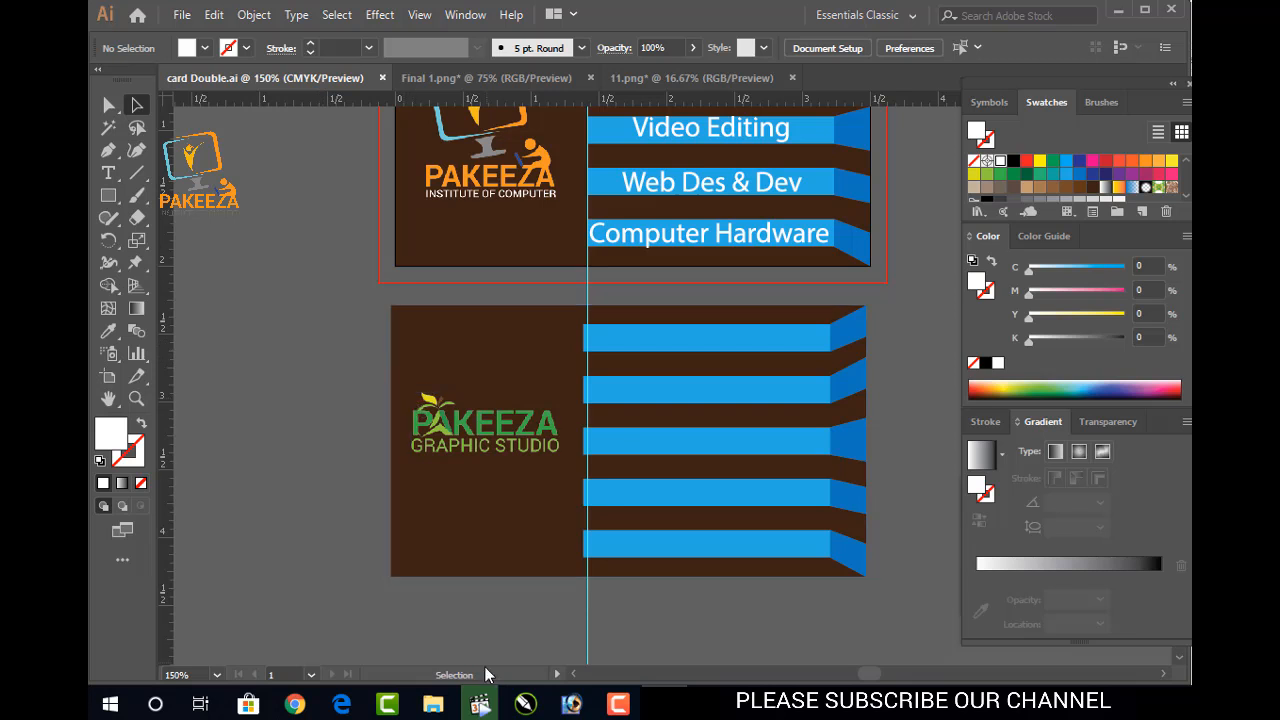
pyautogui.moveTo(497, 446); pyautogui.dragTo(272, 452)
pyautogui.click(617, 704)
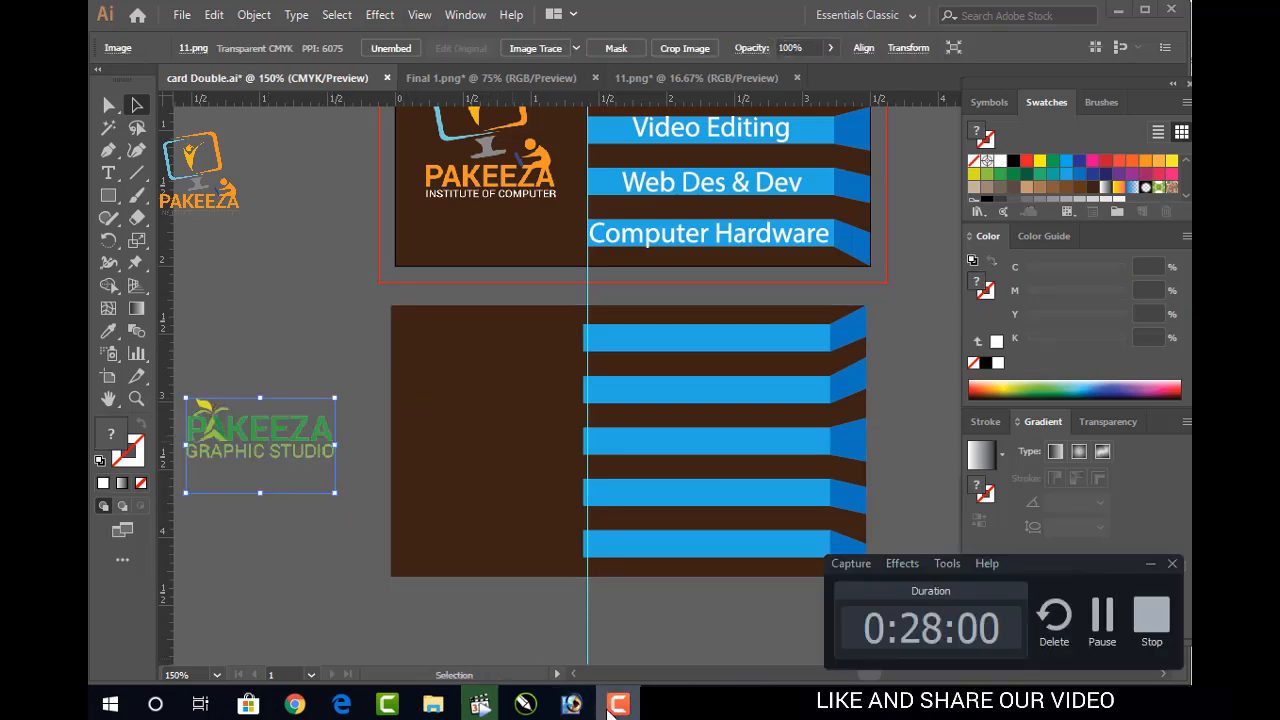
pyautogui.click(614, 705)
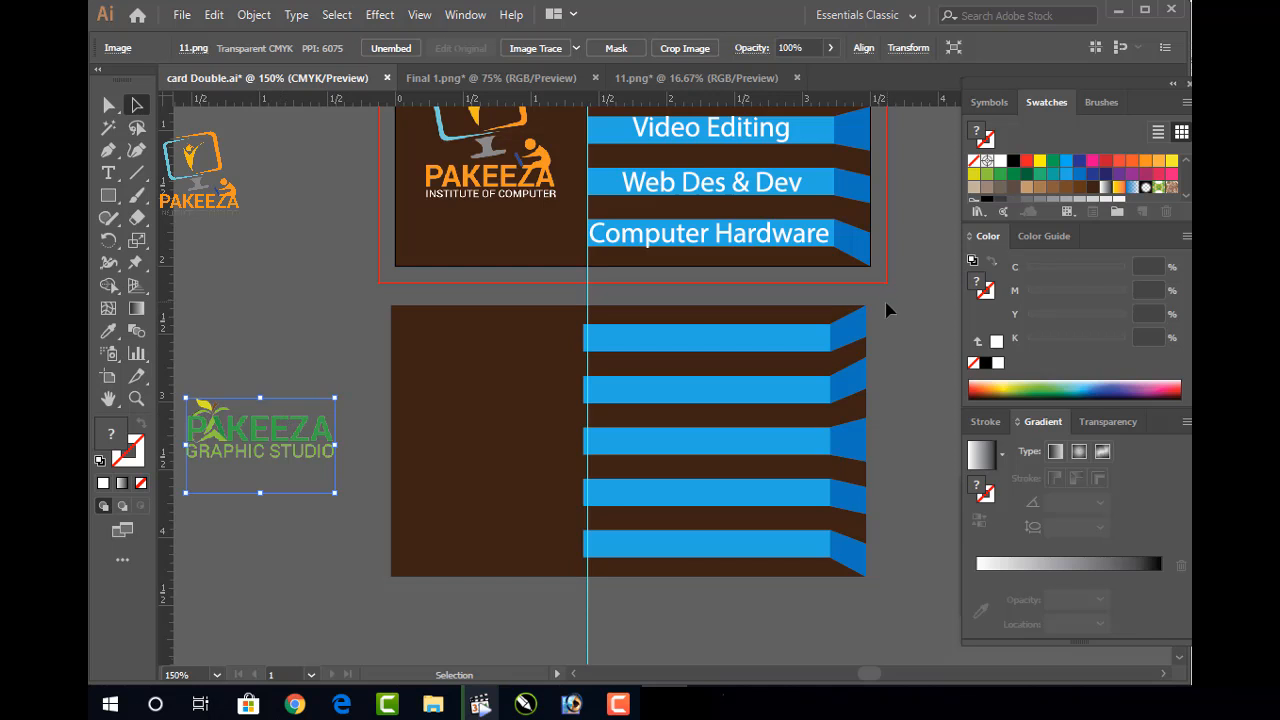
pyautogui.rightClick(689, 345)
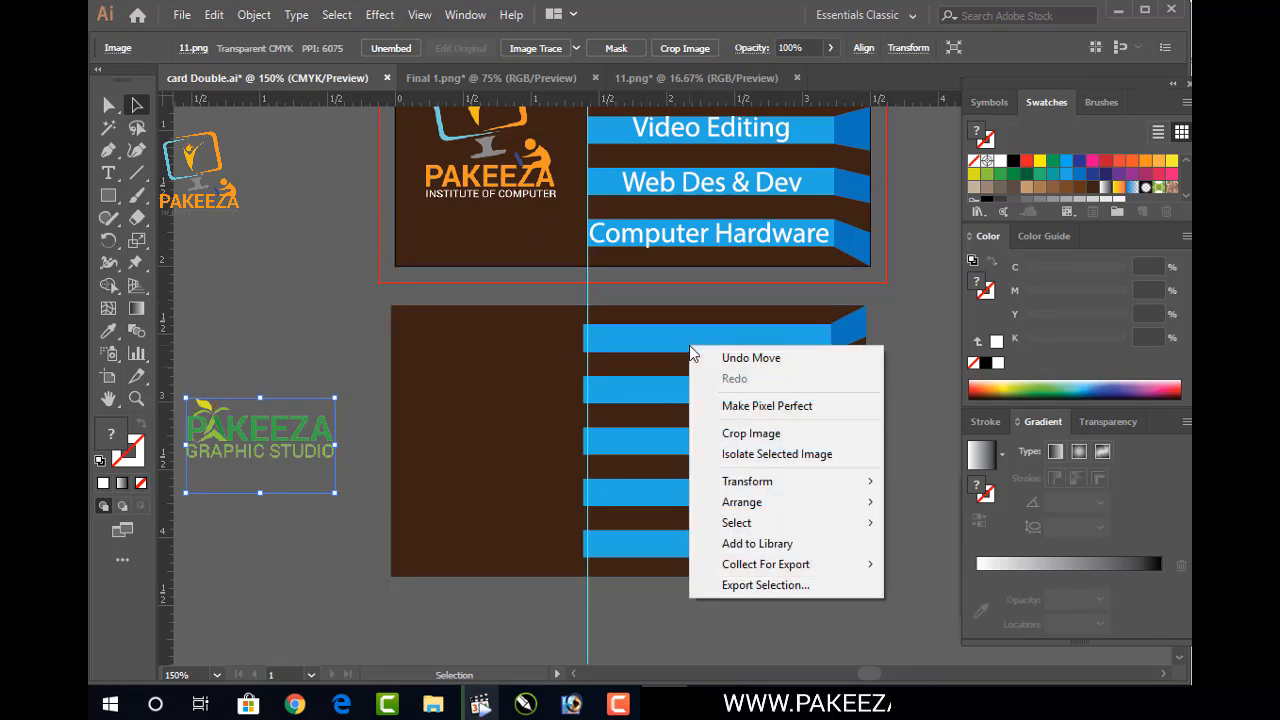
pyautogui.click(903, 389)
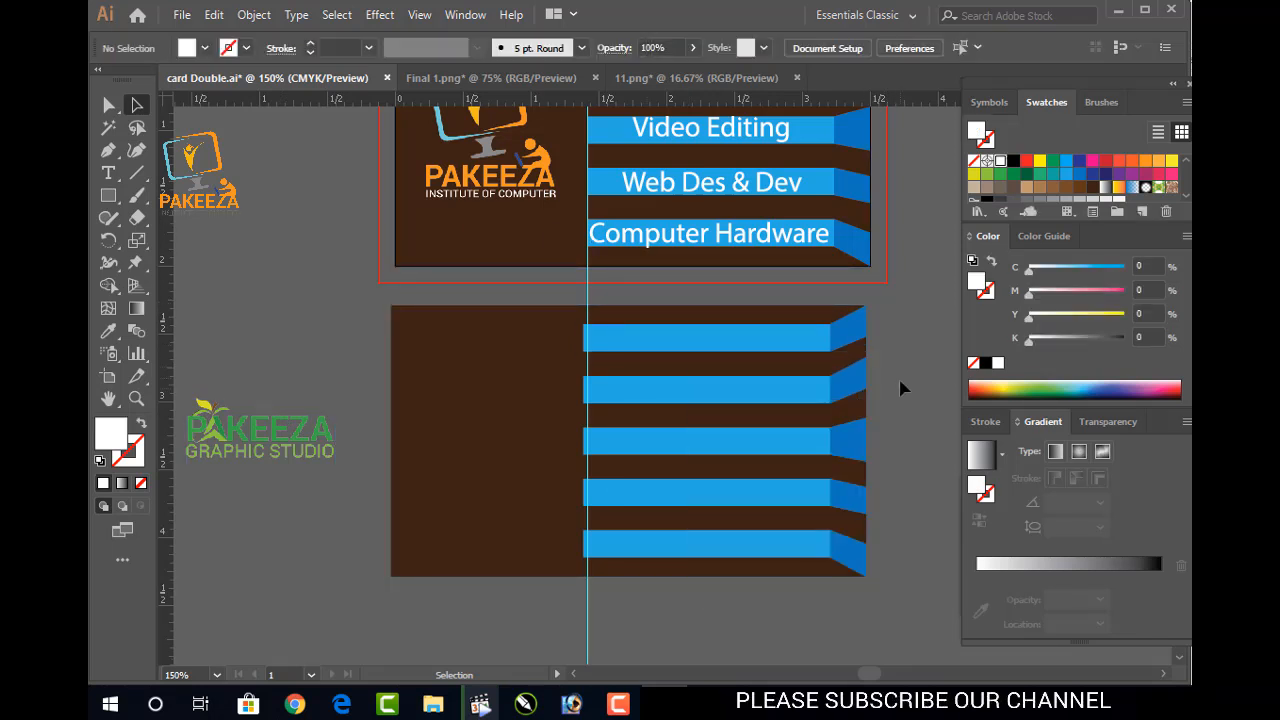
pyautogui.rightClick(857, 341)
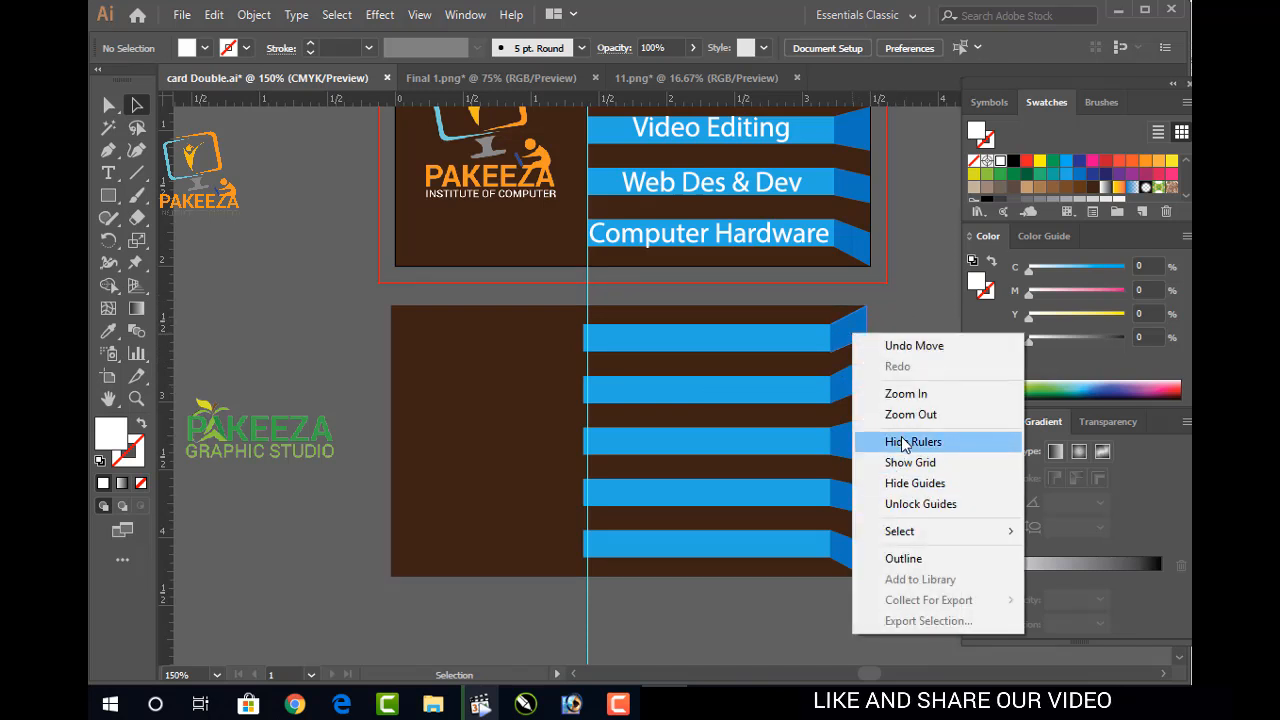
pyautogui.click(901, 312)
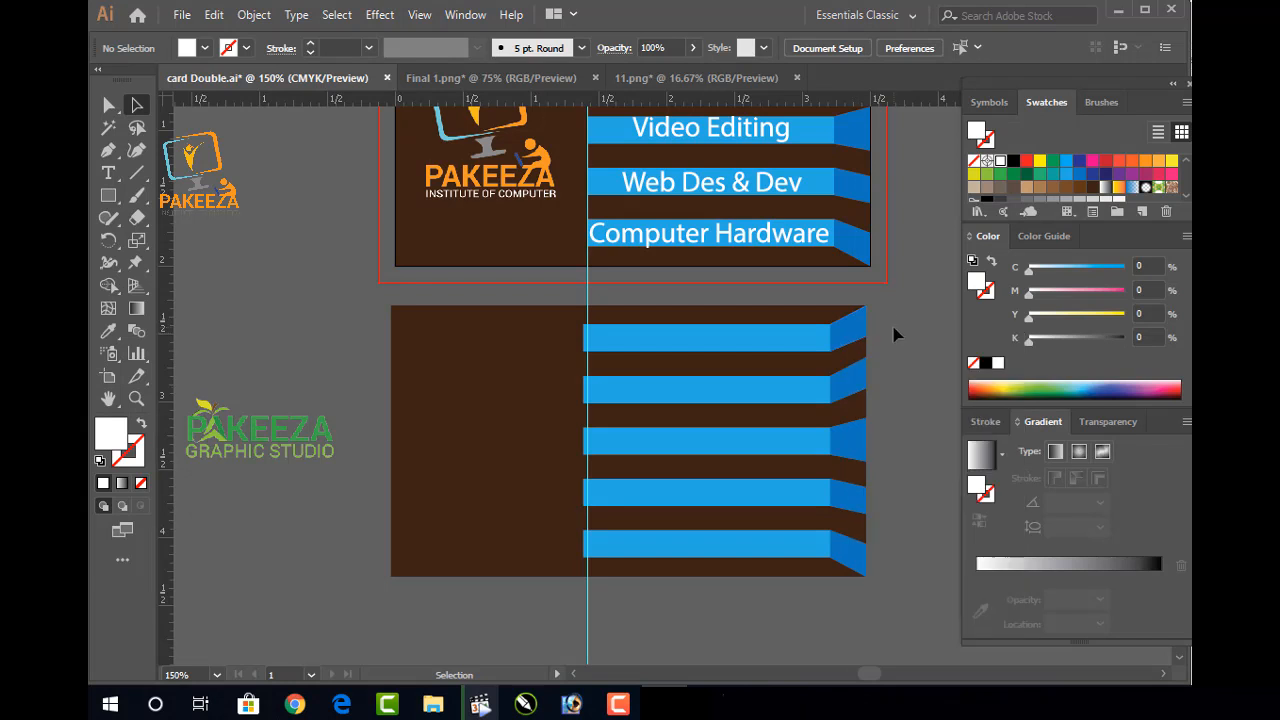
pyautogui.rightClick(891, 331)
pyautogui.click(887, 316)
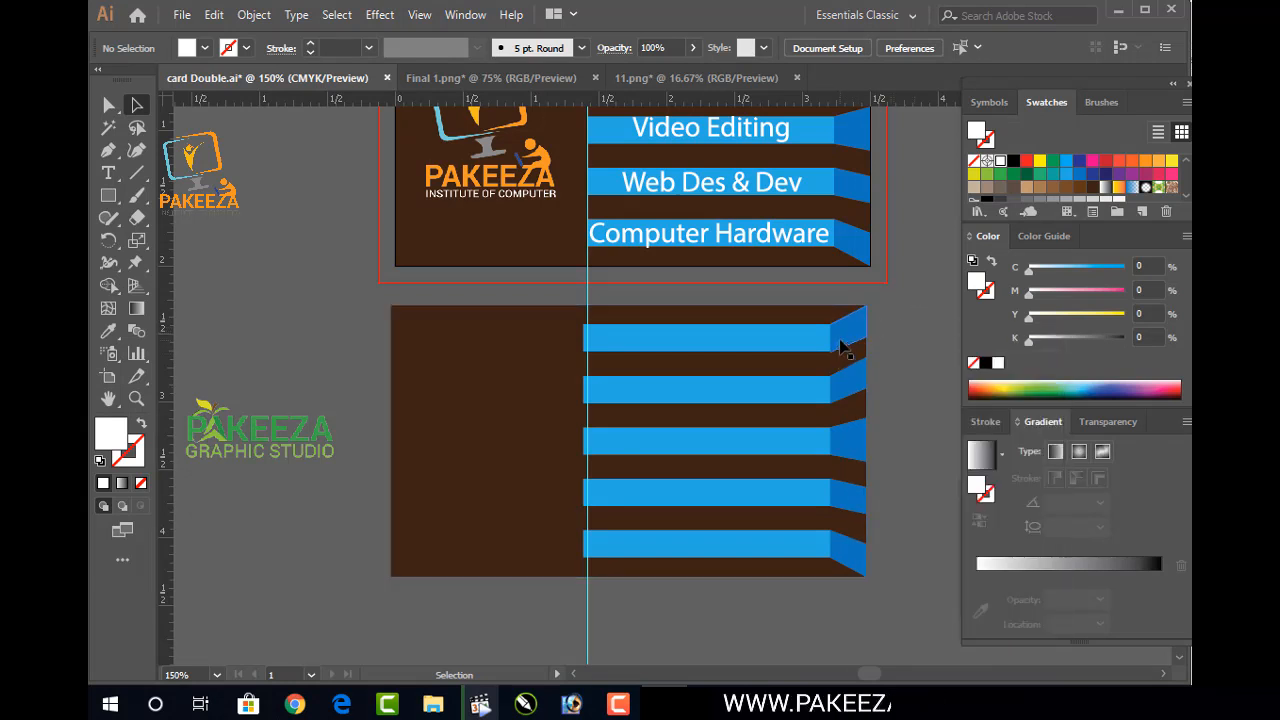
pyautogui.click(820, 560)
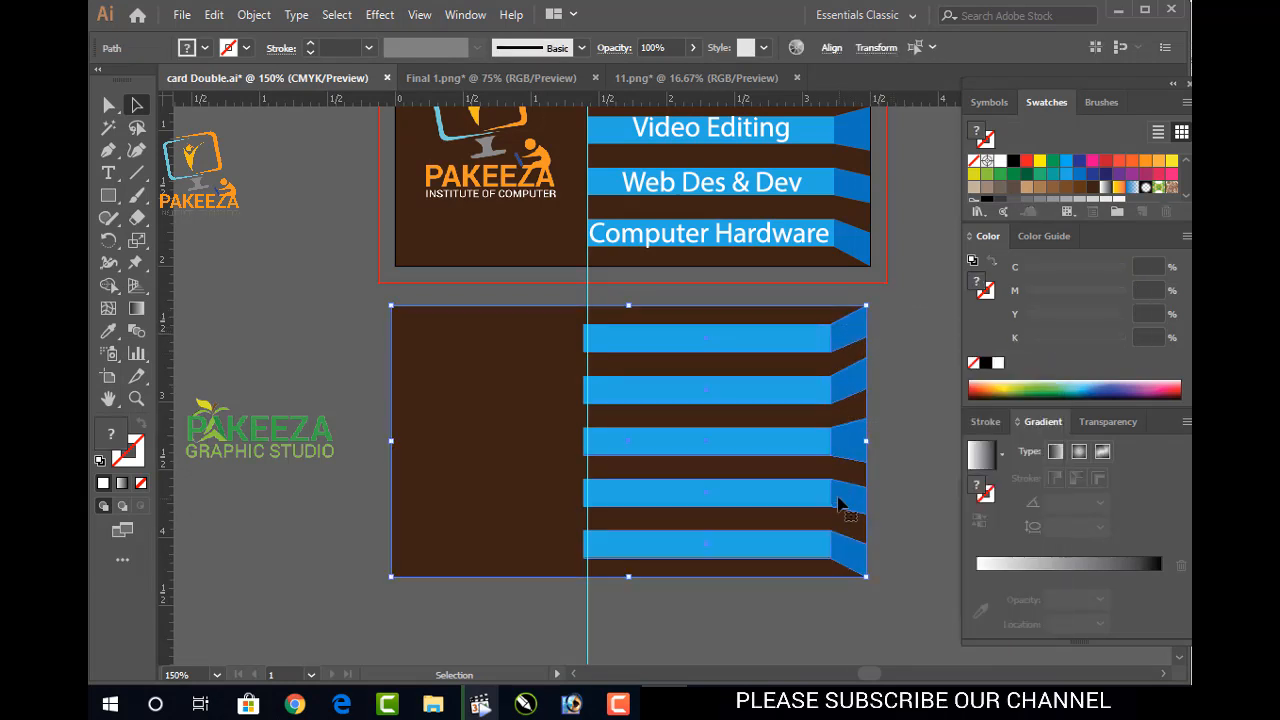
pyautogui.rightClick(836, 498)
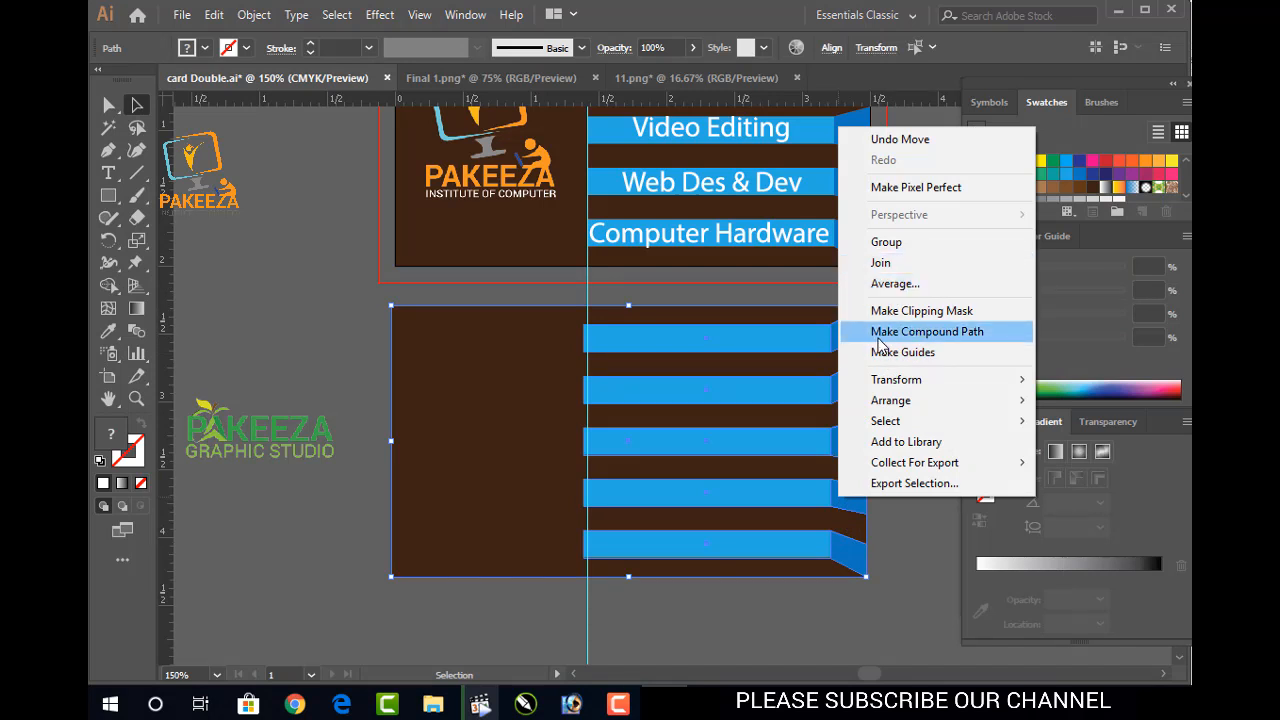
pyautogui.click(860, 600)
pyautogui.click(858, 601)
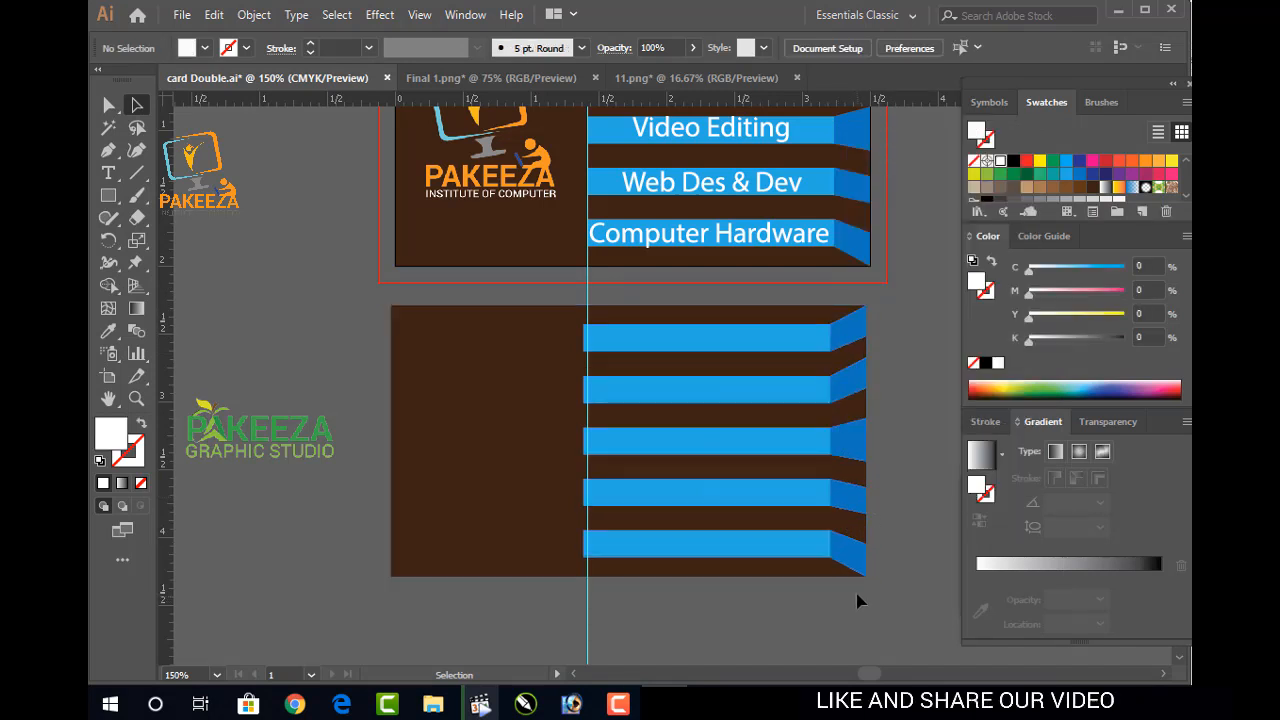
pyautogui.doubleClick(663, 341)
pyautogui.click(899, 424)
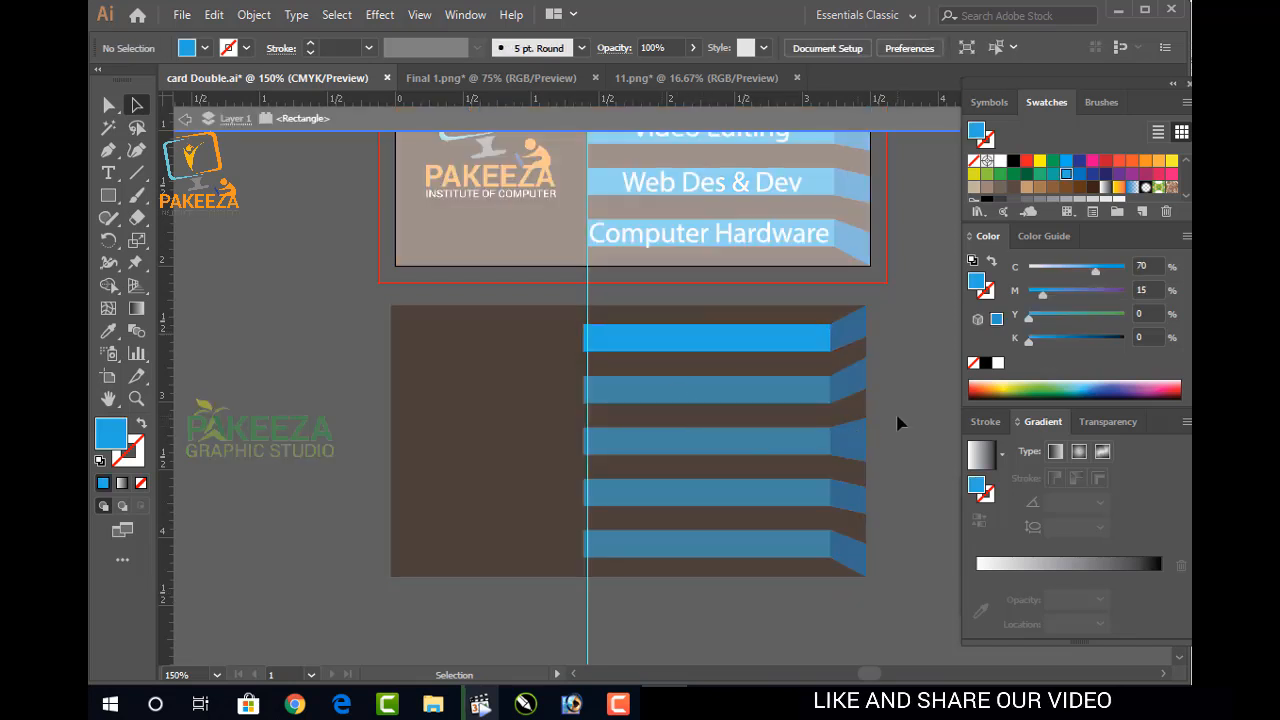
pyautogui.click(812, 352)
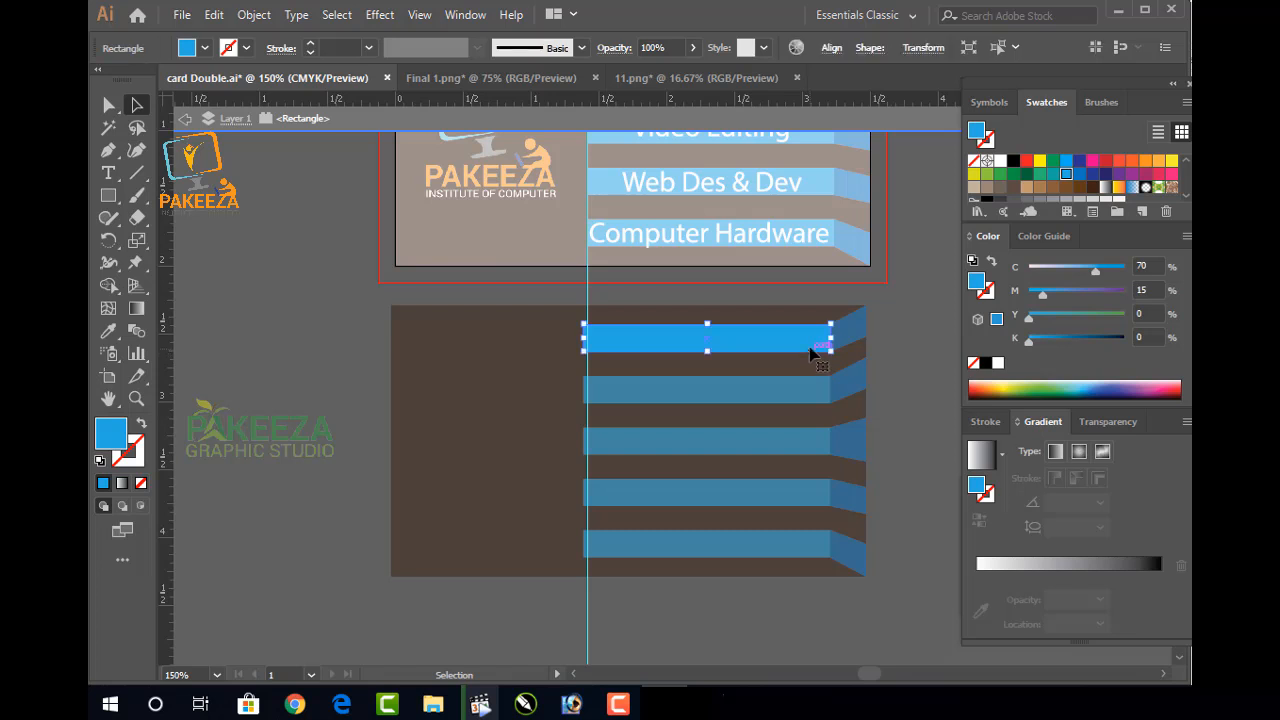
pyautogui.doubleClick(915, 360)
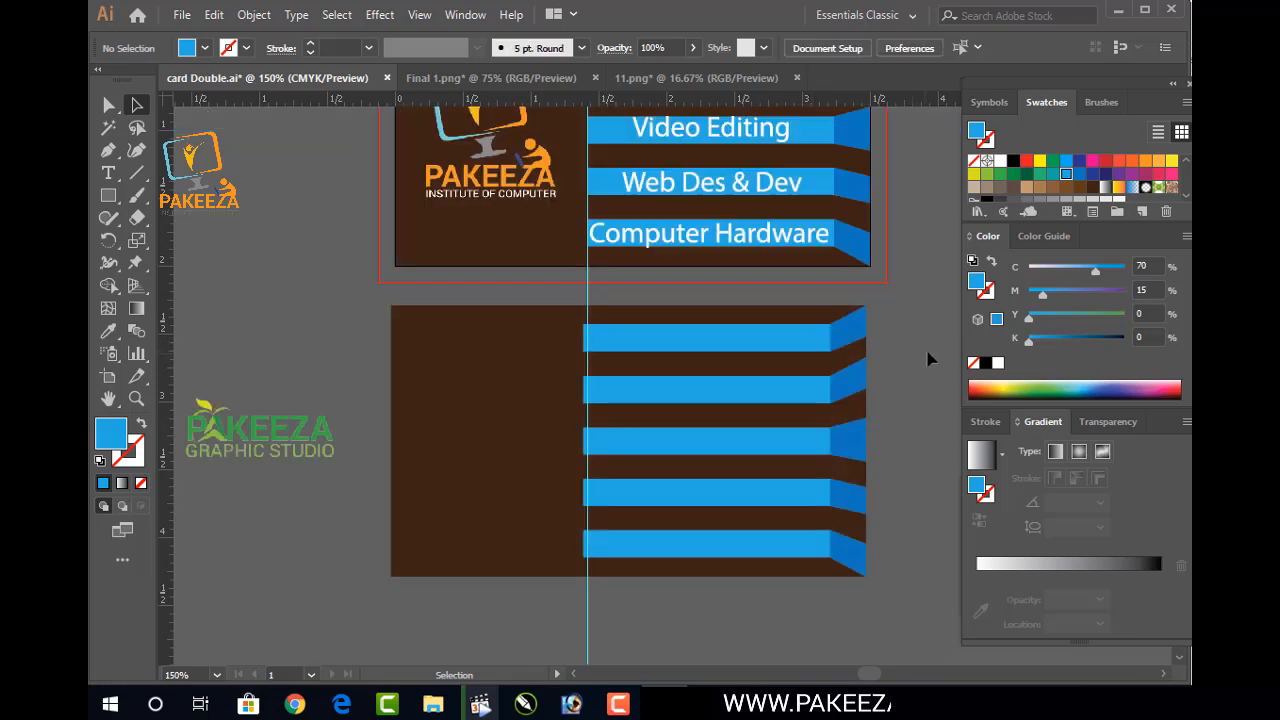
pyautogui.click(543, 339)
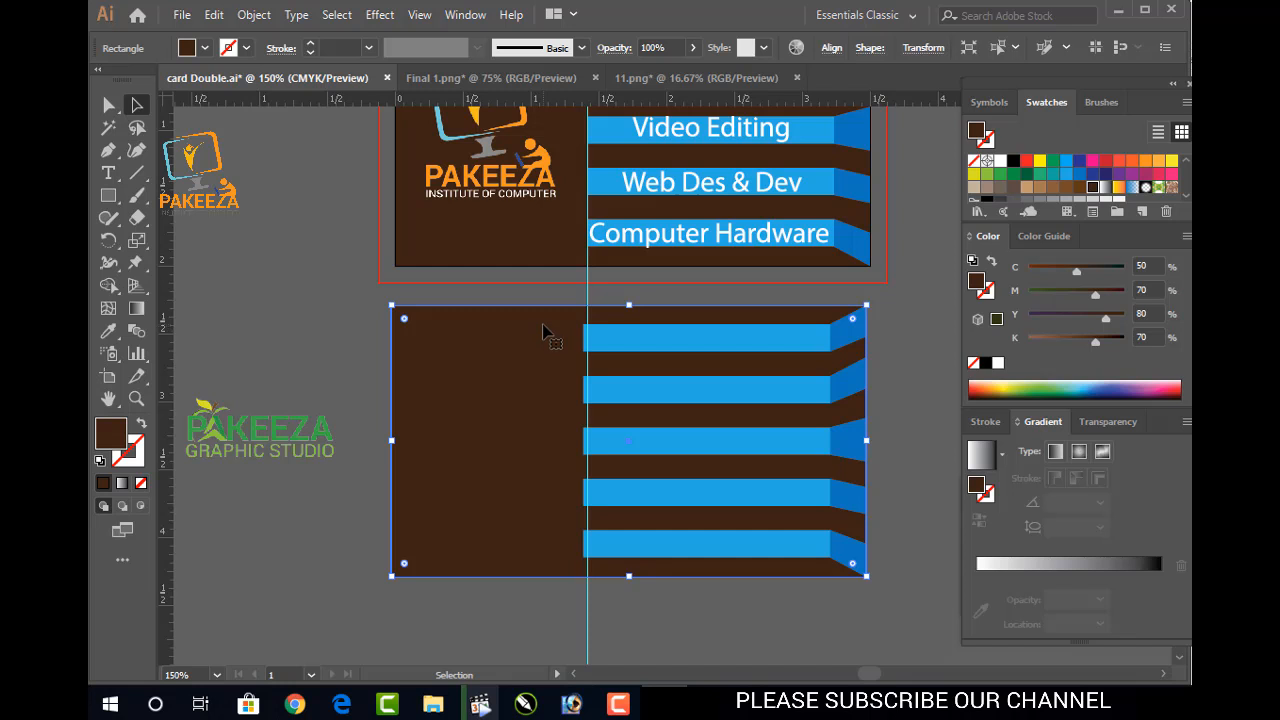
# Move the brown background below the blue bars and select all five bars
pyautogui.moveTo(542, 325); pyautogui.dragTo(531, 604)
pyautogui.moveTo(565, 307); pyautogui.dragTo(694, 510)
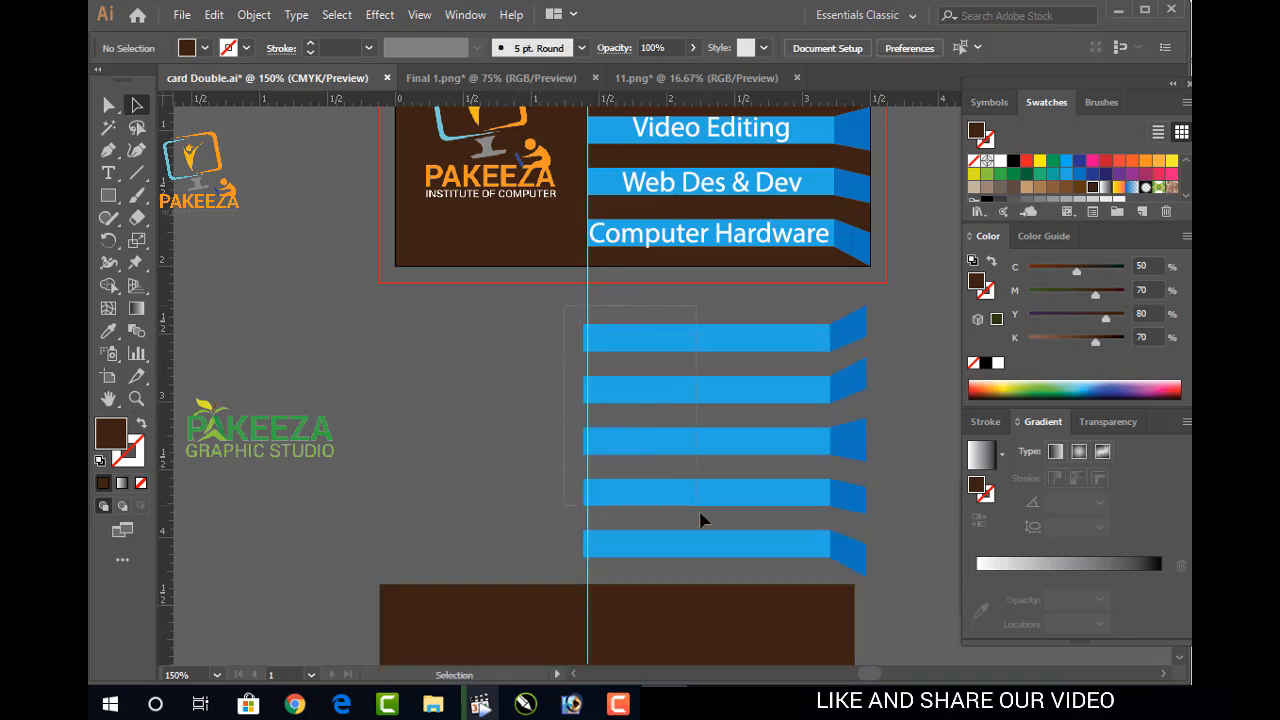
pyautogui.moveTo(732, 556); pyautogui.dragTo(734, 558)
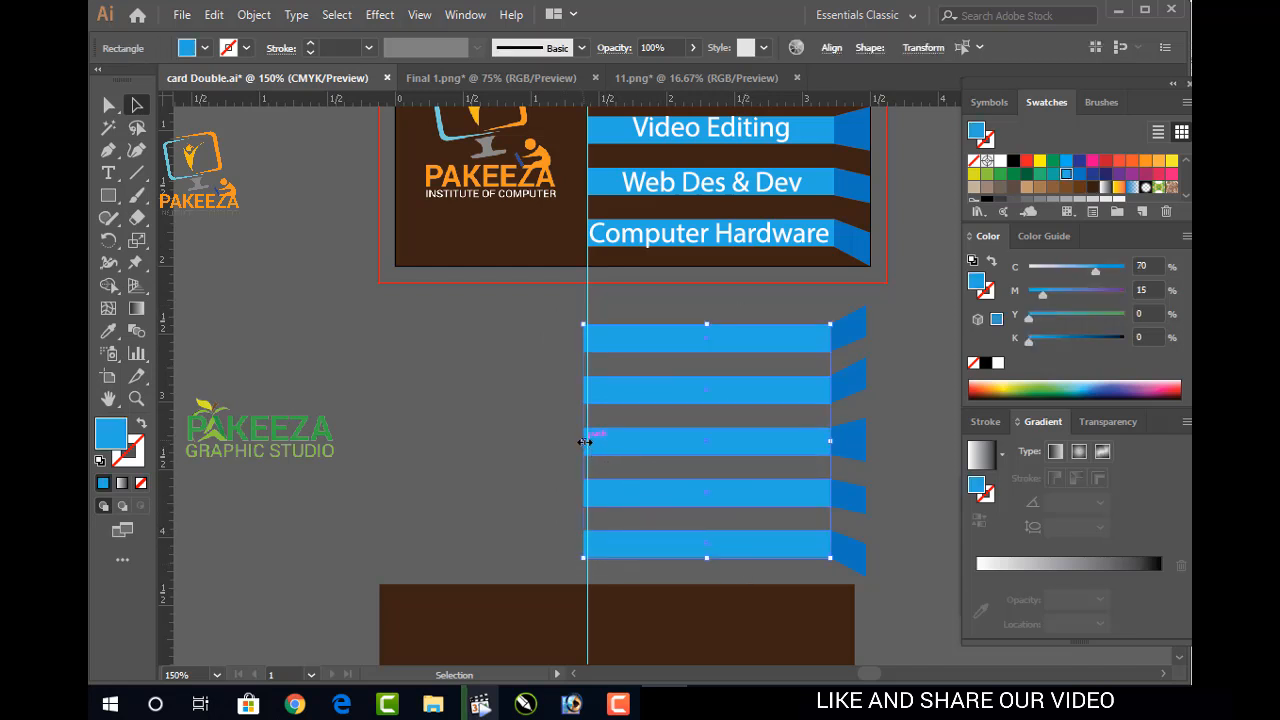
# Narrow the five blue bars into short tabs, then select them with their folds
pyautogui.moveTo(585, 441); pyautogui.dragTo(659, 441)
pyautogui.hotkey('ctrl', 'z')
pyautogui.hotkey('ctrl', 'z')
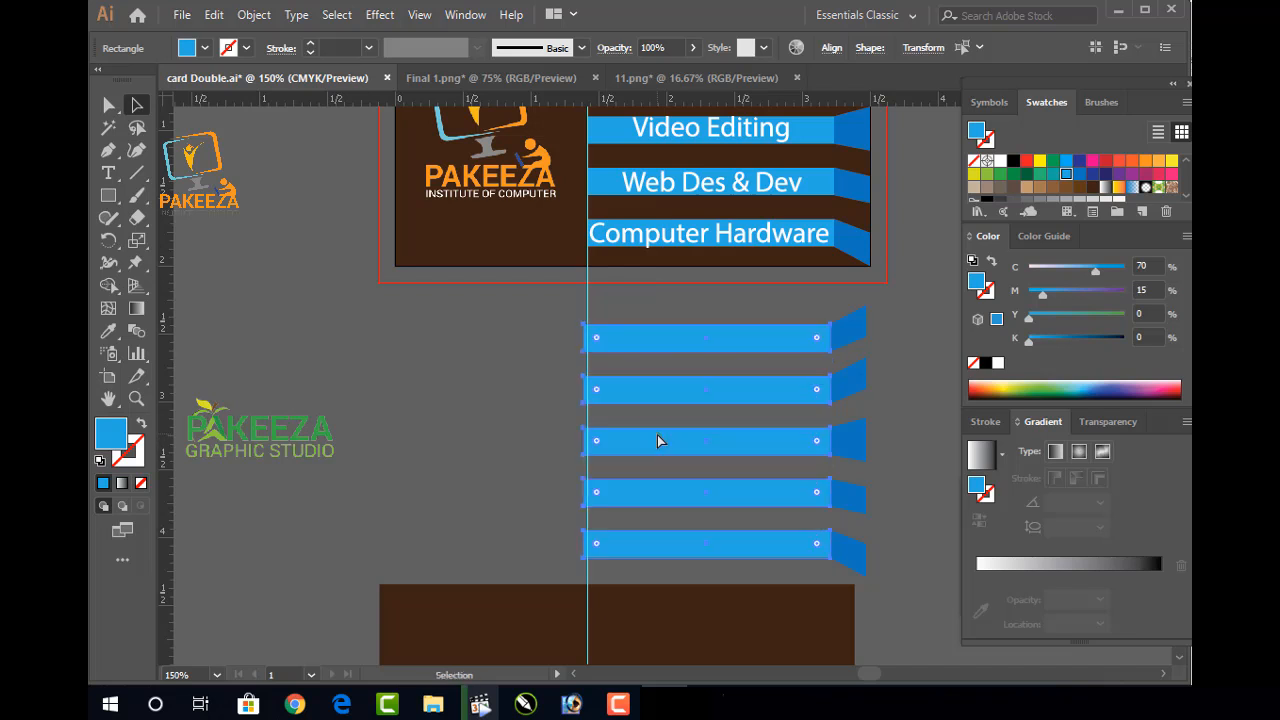
pyautogui.moveTo(600, 441); pyautogui.dragTo(791, 518)
pyautogui.click(928, 429)
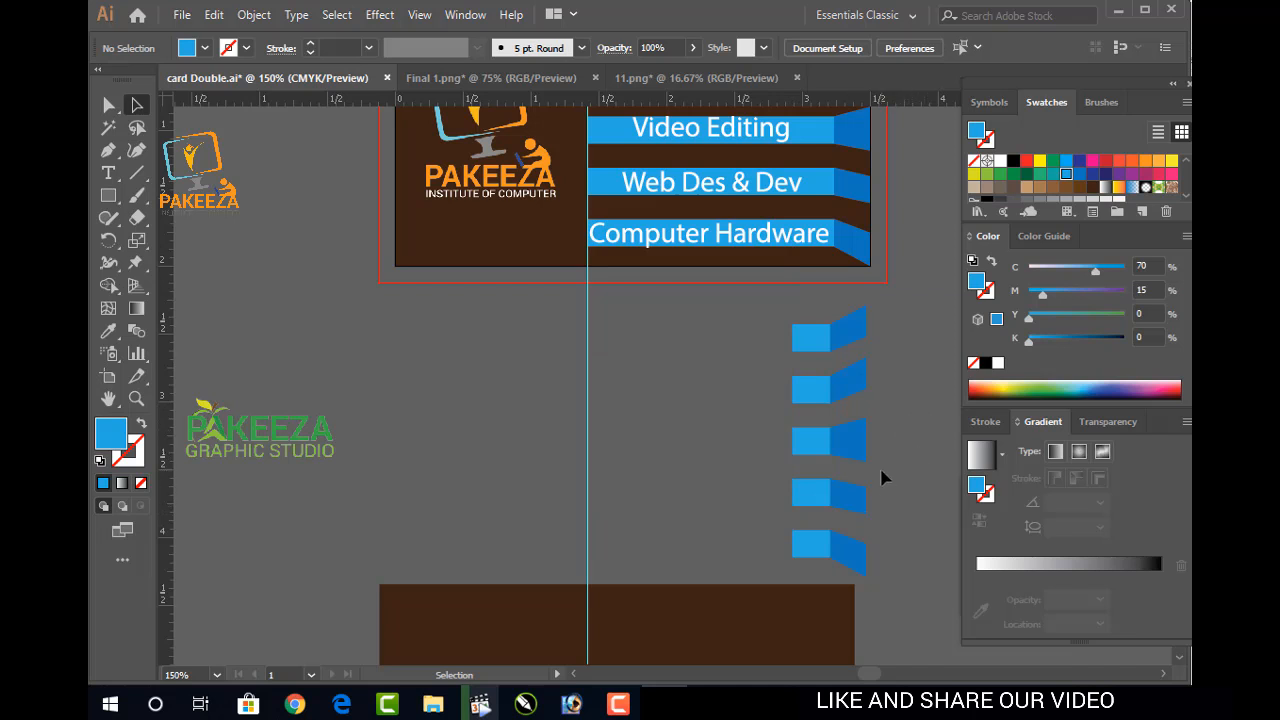
pyautogui.moveTo(875, 425); pyautogui.dragTo(902, 578)
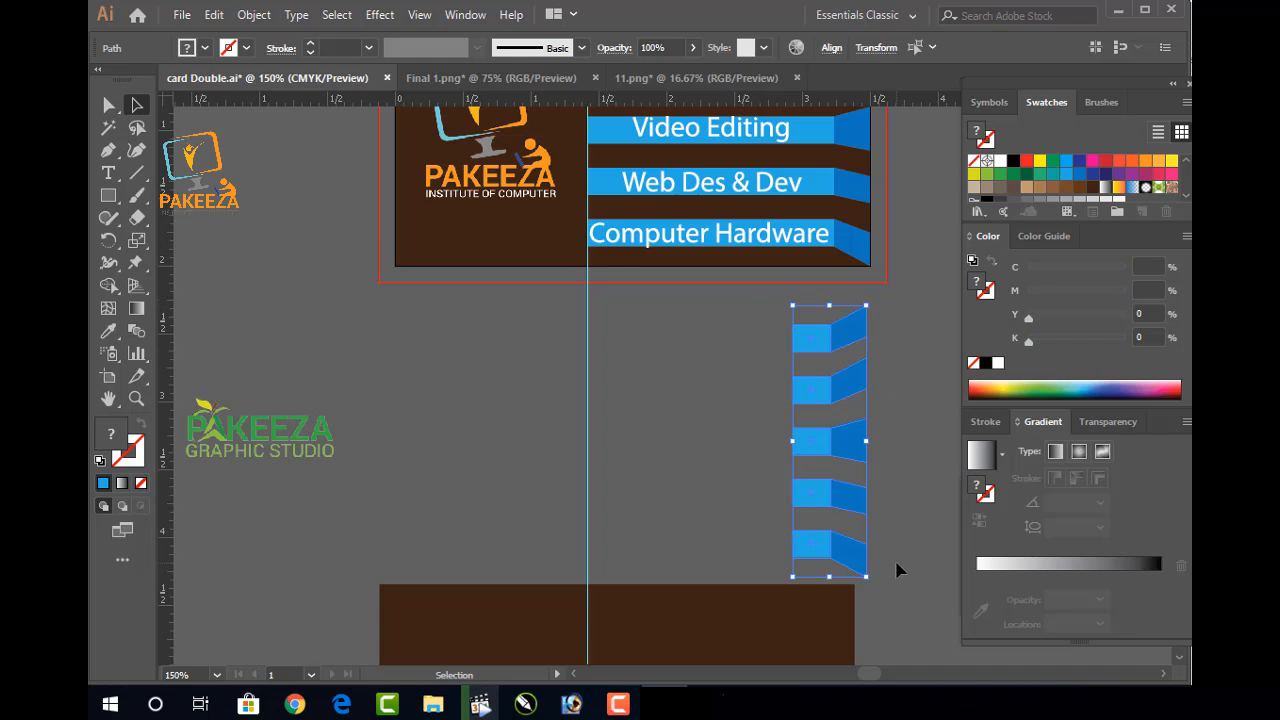
# Group the five tabs and rotate the group 180°
pyautogui.hotkey('ctrl', 'g')
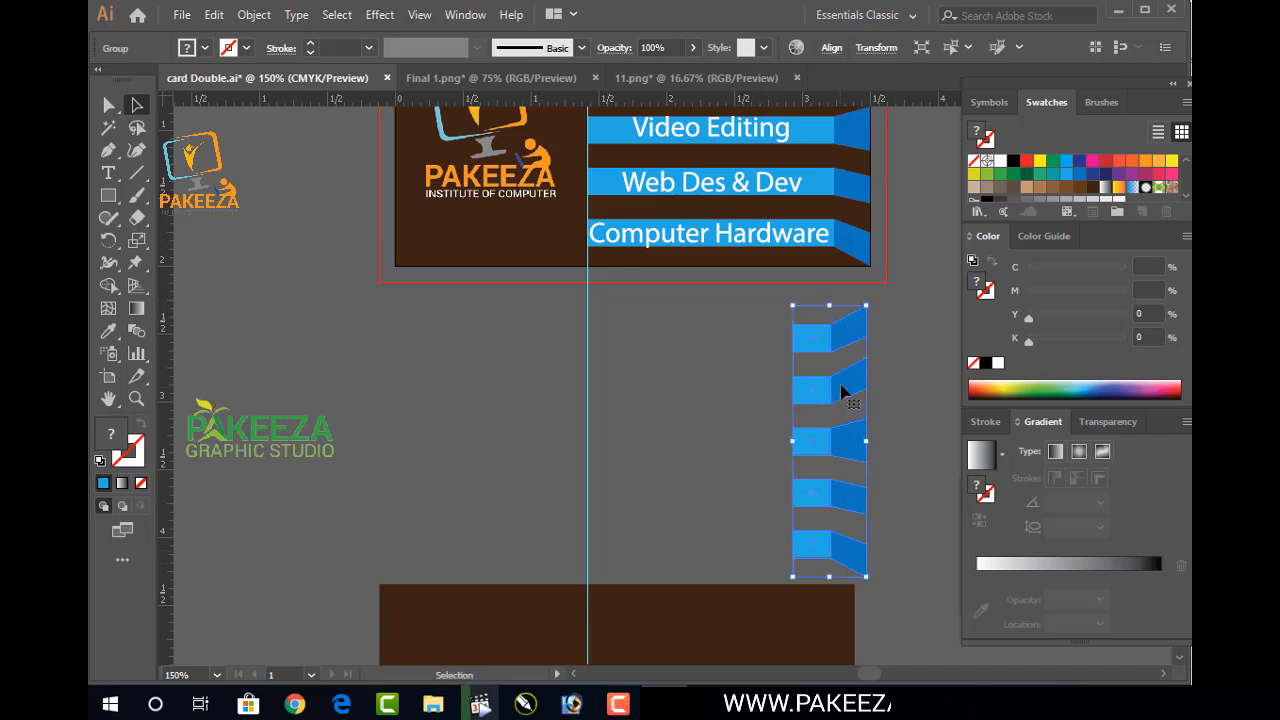
pyautogui.rightClick(840, 393)
pyautogui.moveTo(905, 267)
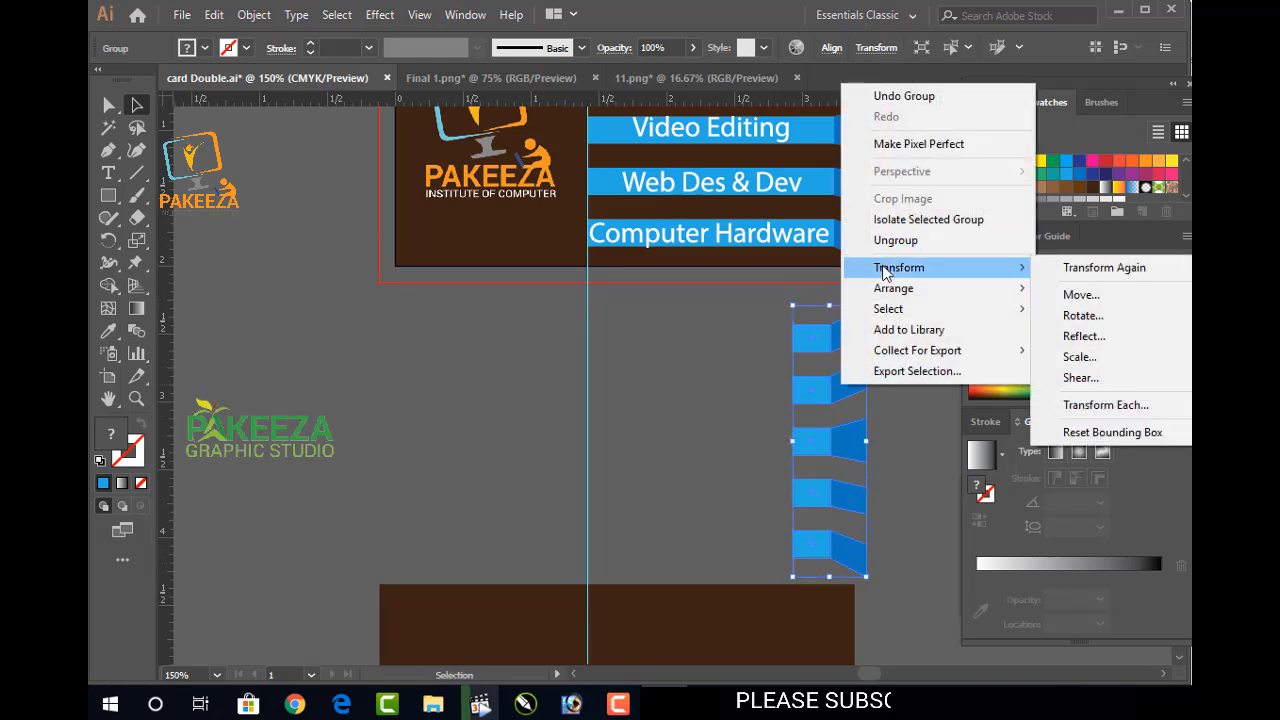
pyautogui.click(1080, 318)
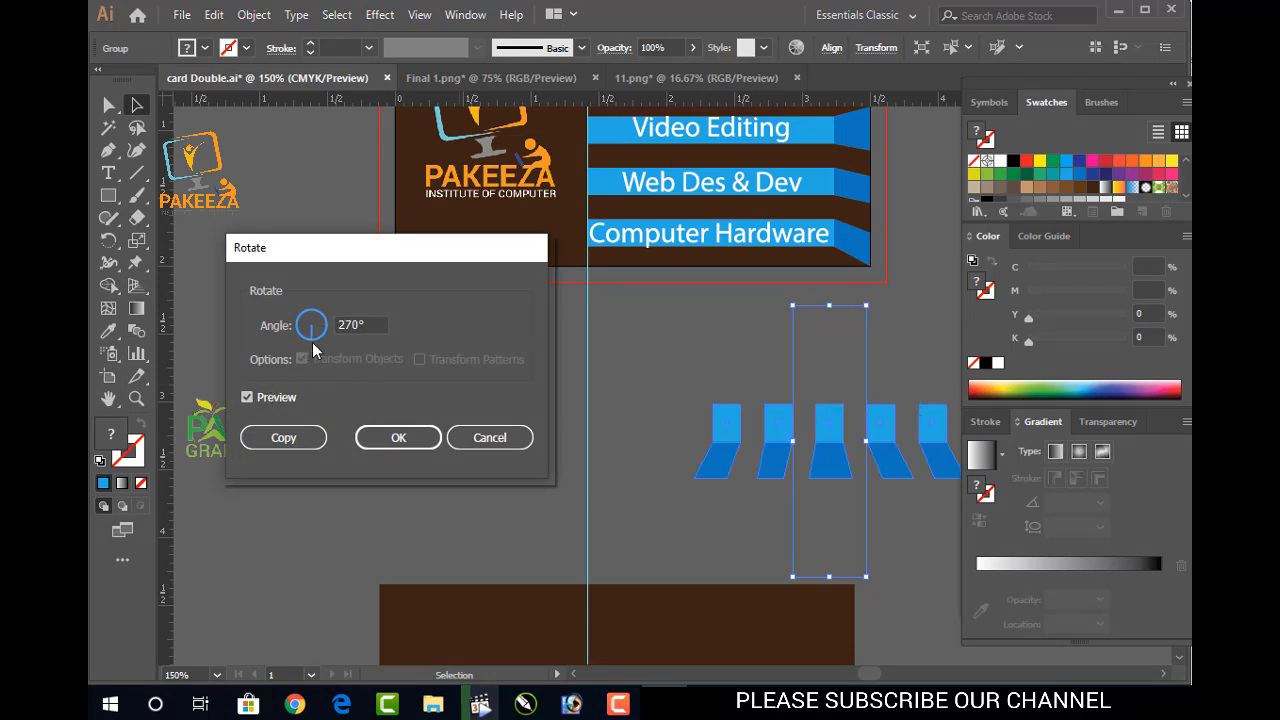
pyautogui.moveTo(306, 338); pyautogui.dragTo(254, 326)
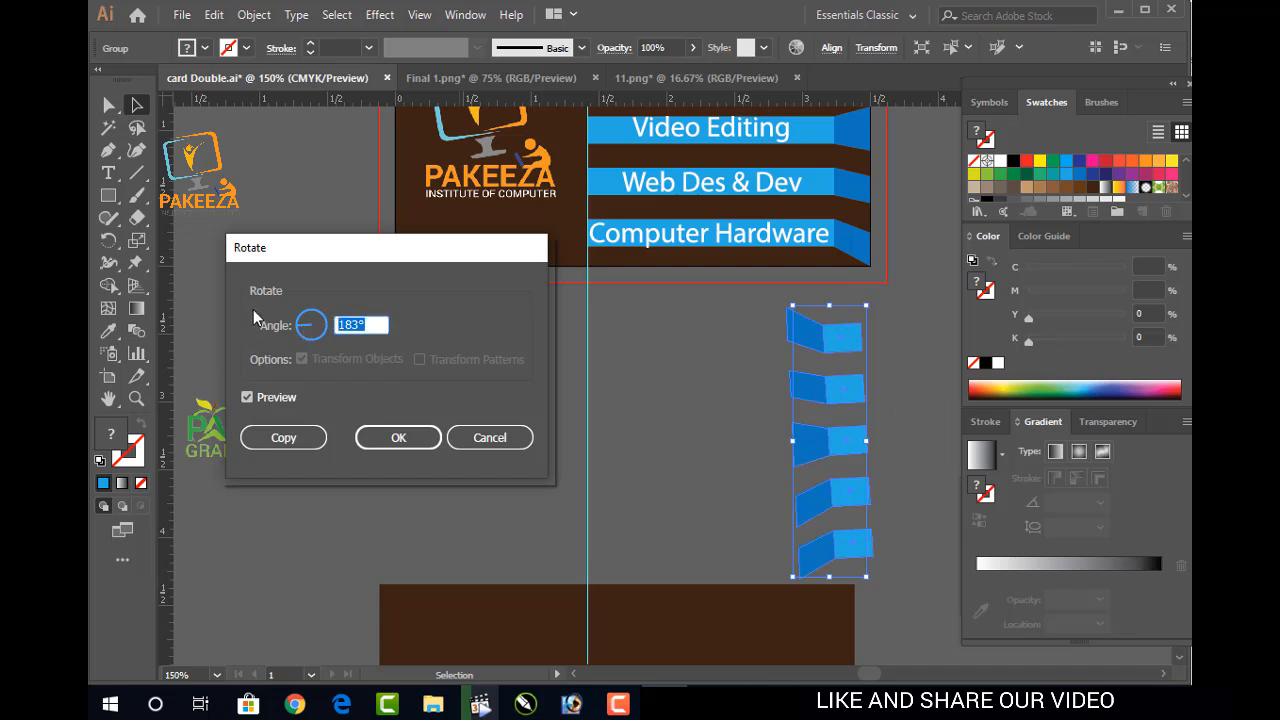
pyautogui.write('1')
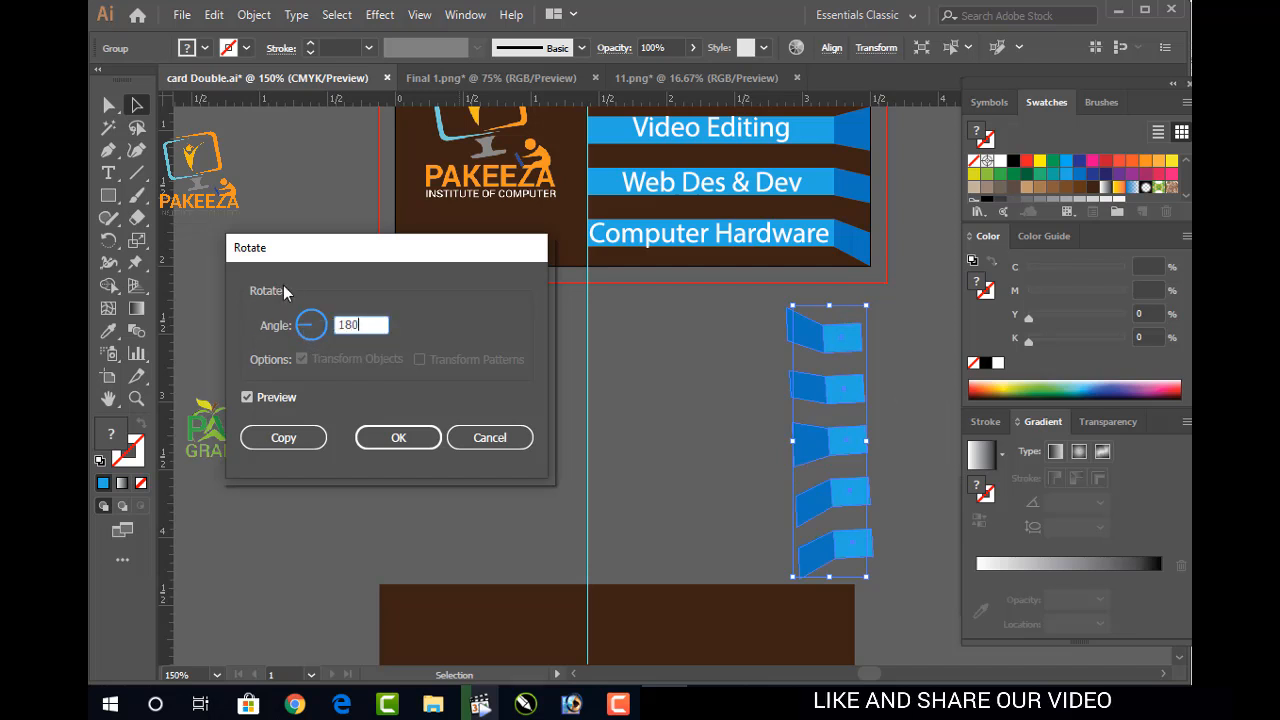
pyautogui.press('Return')
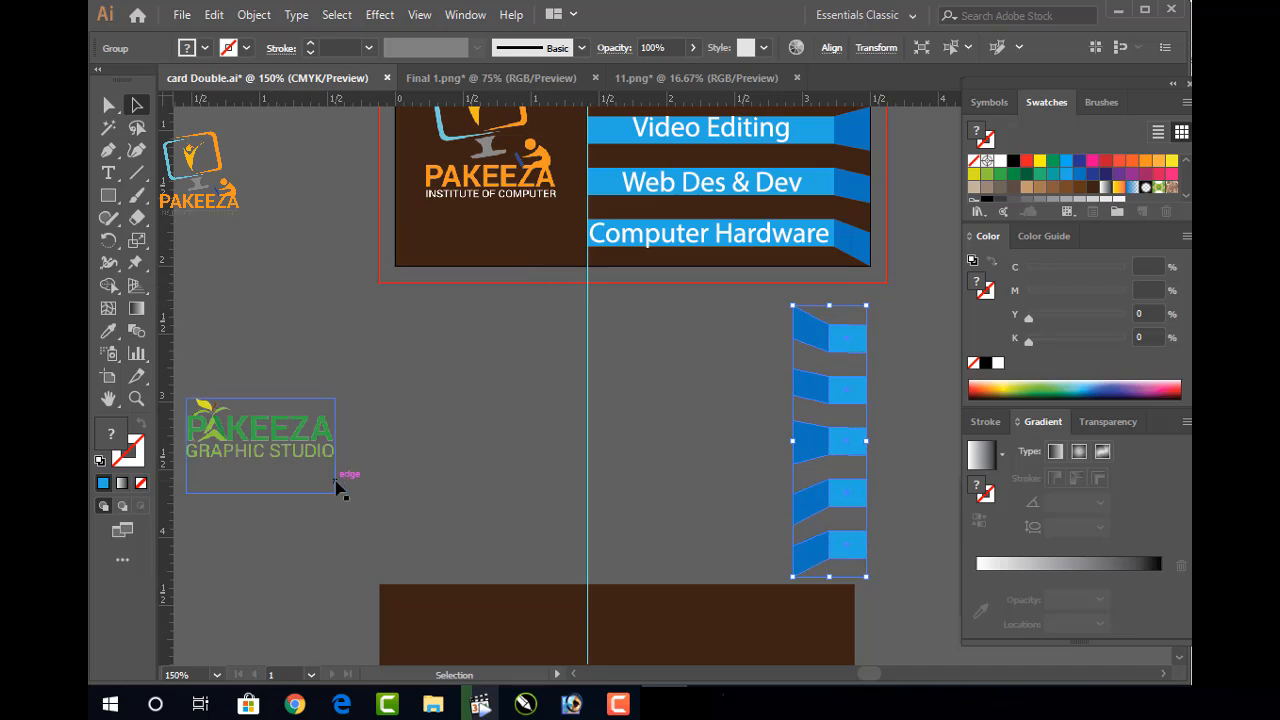
# Move the flipped tabs to the card's left side and shift the brown background back up
pyautogui.moveTo(837, 440); pyautogui.dragTo(429, 447)
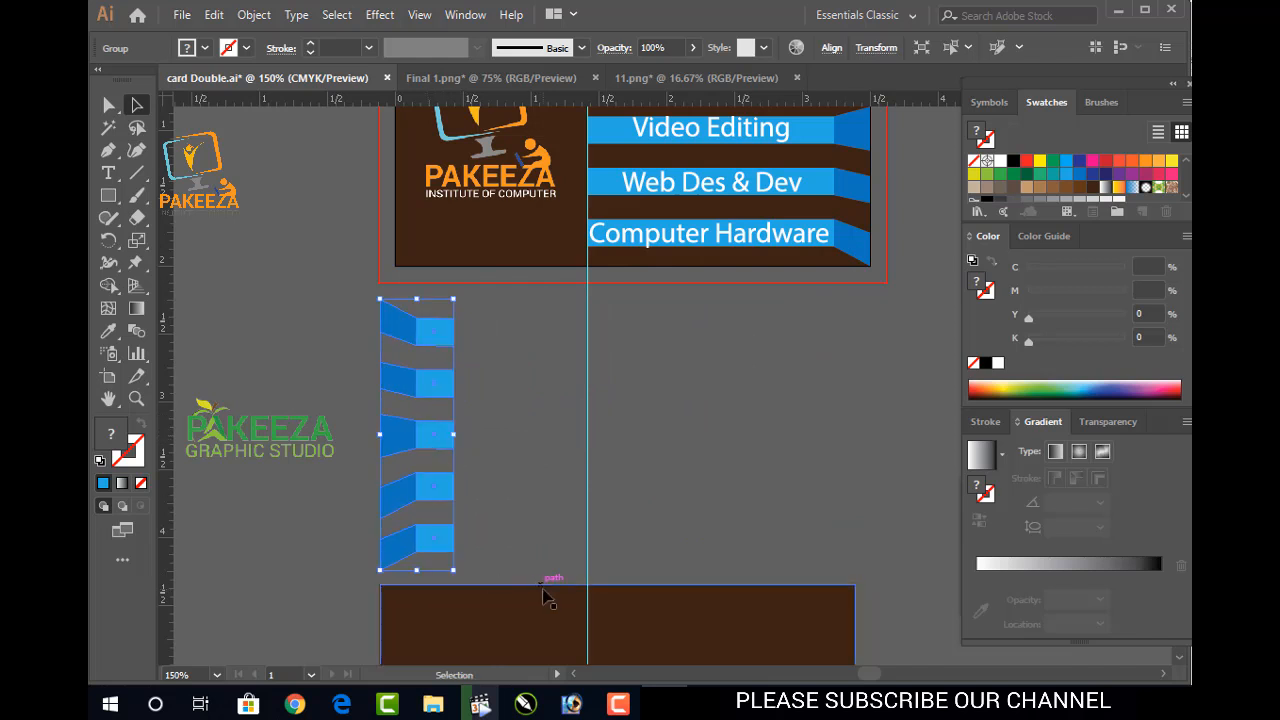
pyautogui.moveTo(556, 620); pyautogui.dragTo(413, 659)
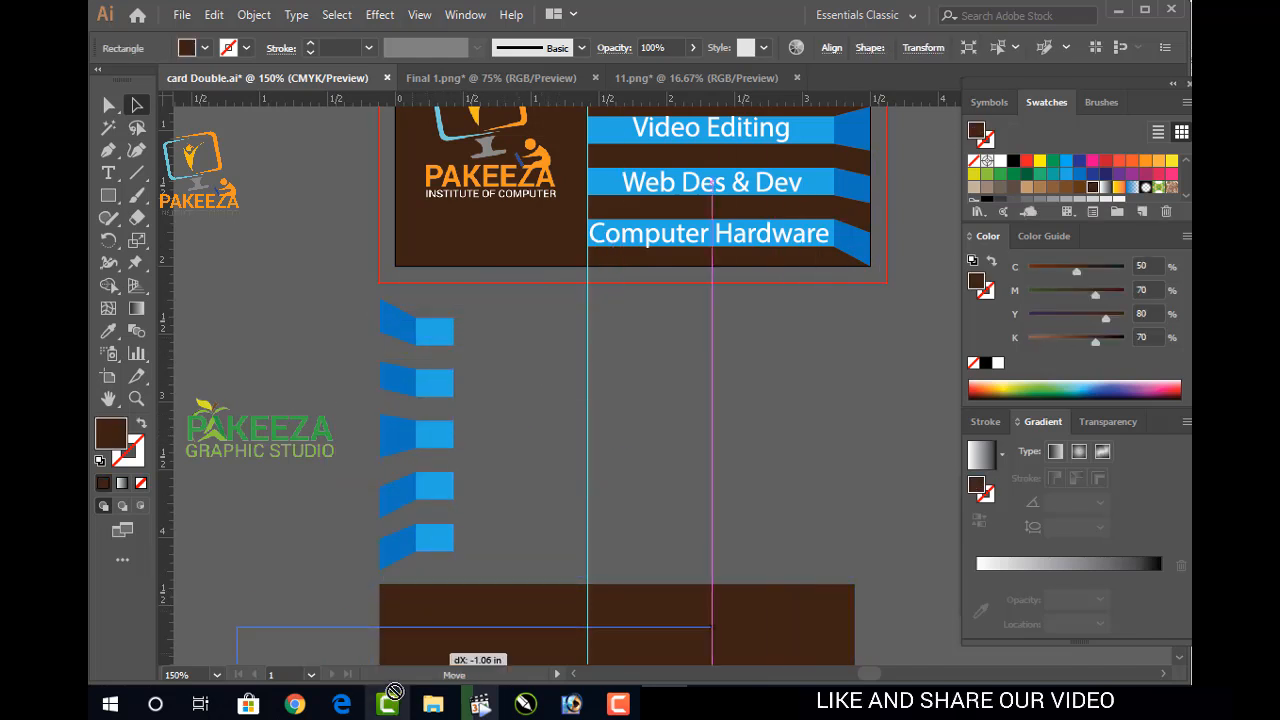
pyautogui.click(390, 704)
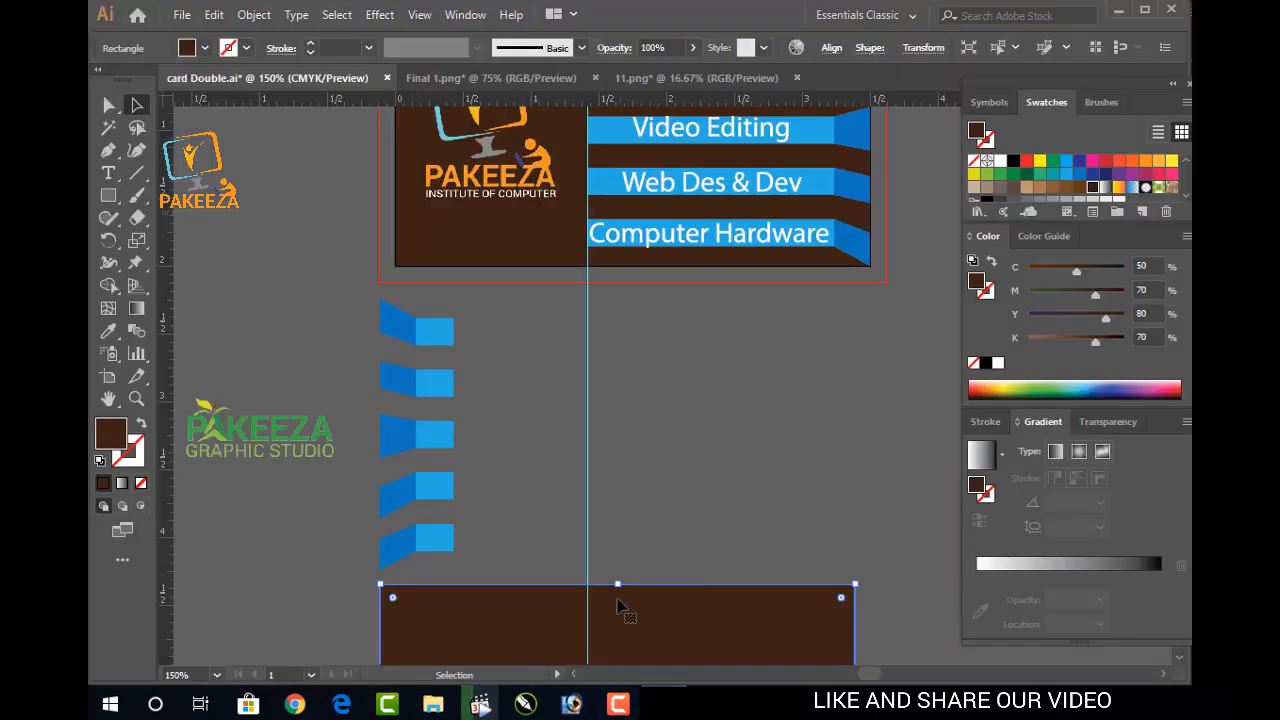
# Align the brown panel behind the flipped tabs, level with their top and left edges
pyautogui.moveTo(620, 602); pyautogui.dragTo(667, 468)
pyautogui.moveTo(670, 540); pyautogui.dragTo(653, 492)
pyautogui.click(557, 633)
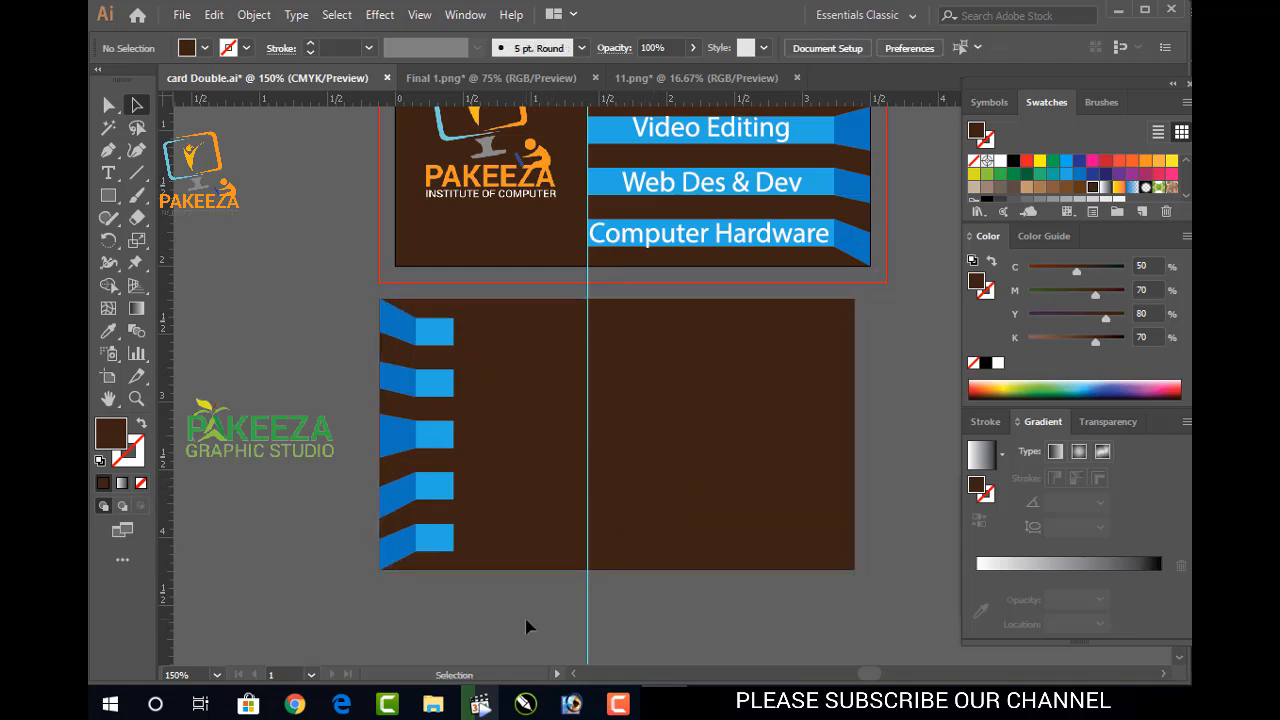
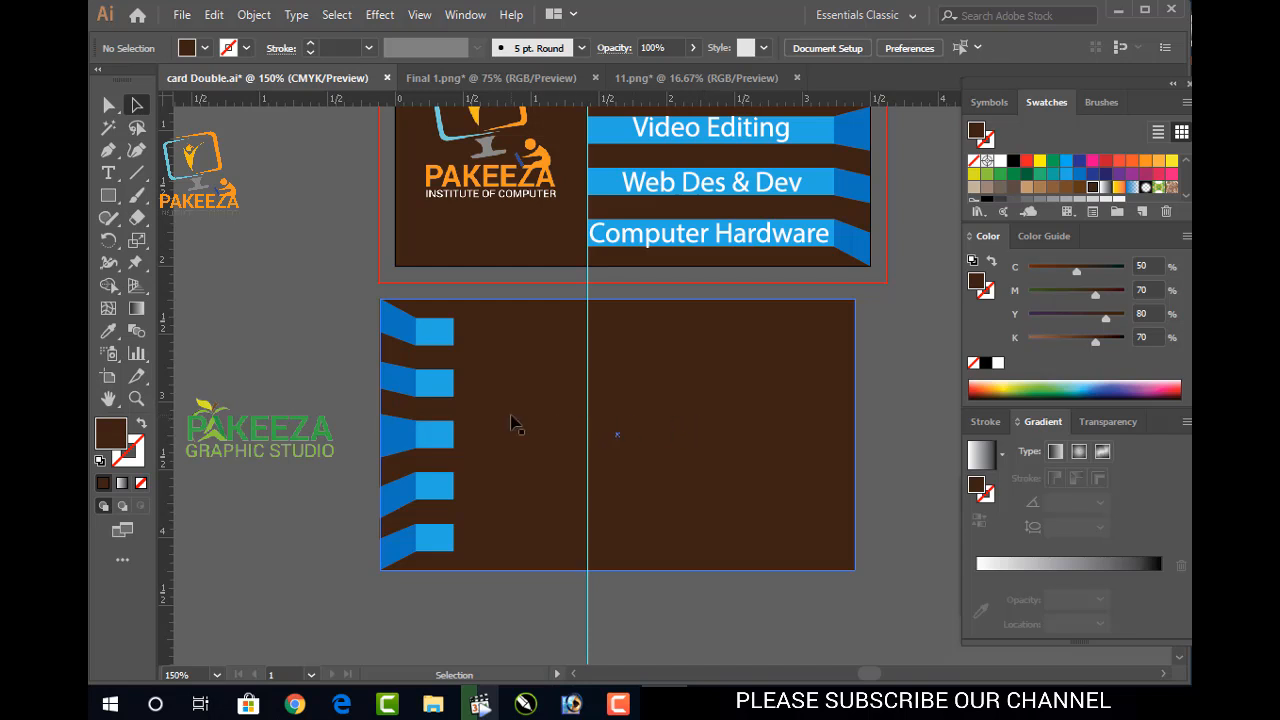
# Drag the PAKEEZA Graphic Studio logo onto the card's right half and save the file
pyautogui.scroll(3, 508, 427)
pyautogui.scroll(-1, 500, 431)
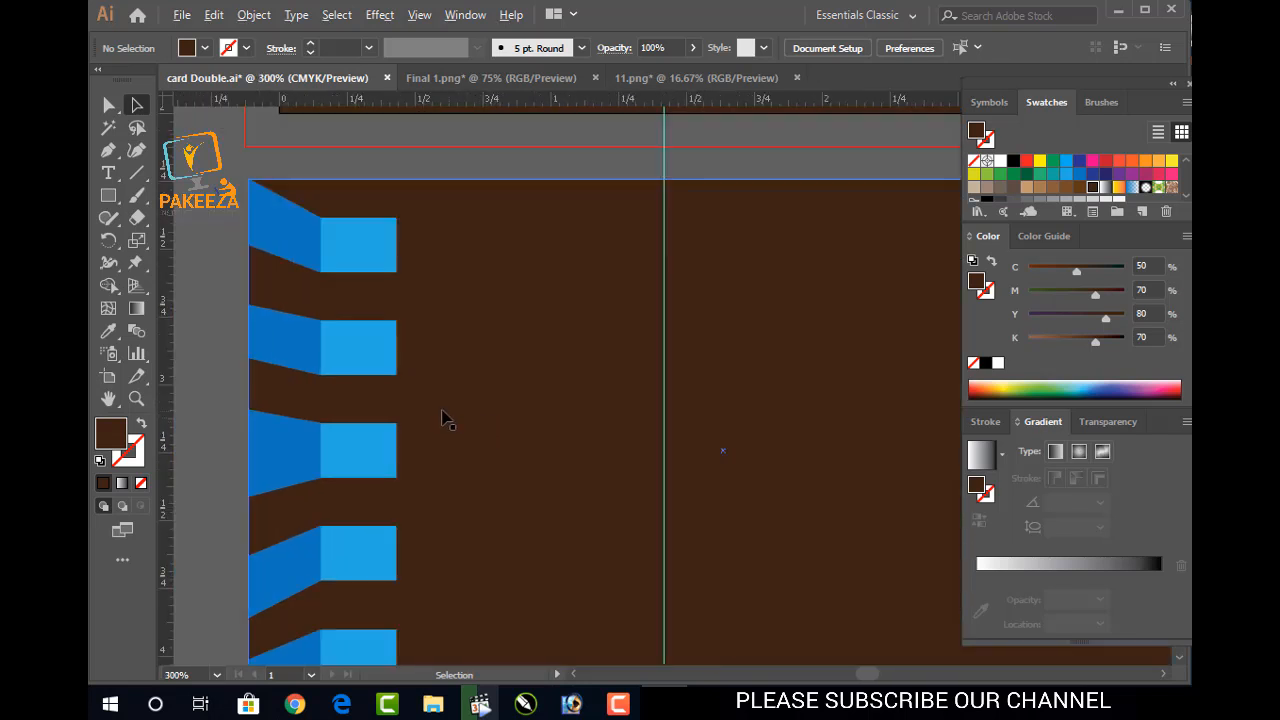
pyautogui.moveTo(363, 369); pyautogui.dragTo(474, 357)
pyautogui.moveTo(443, 443); pyautogui.dragTo(476, 359)
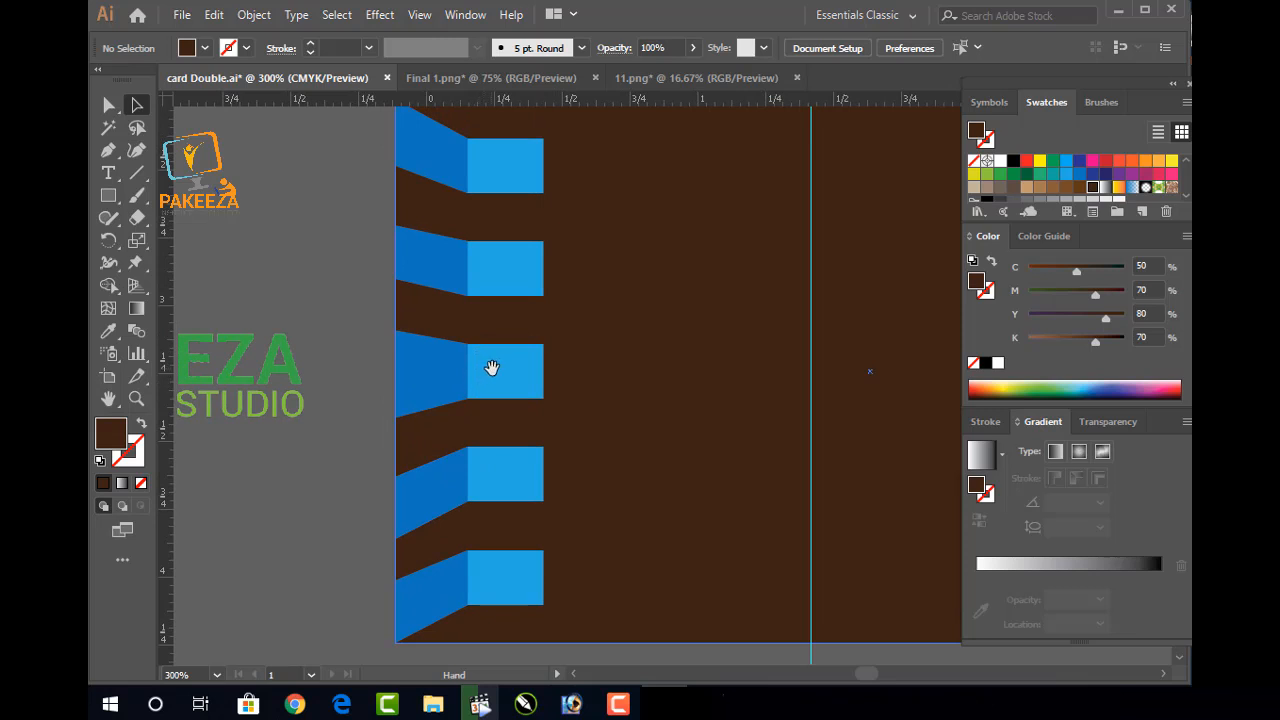
pyautogui.scroll(-2, 497, 364)
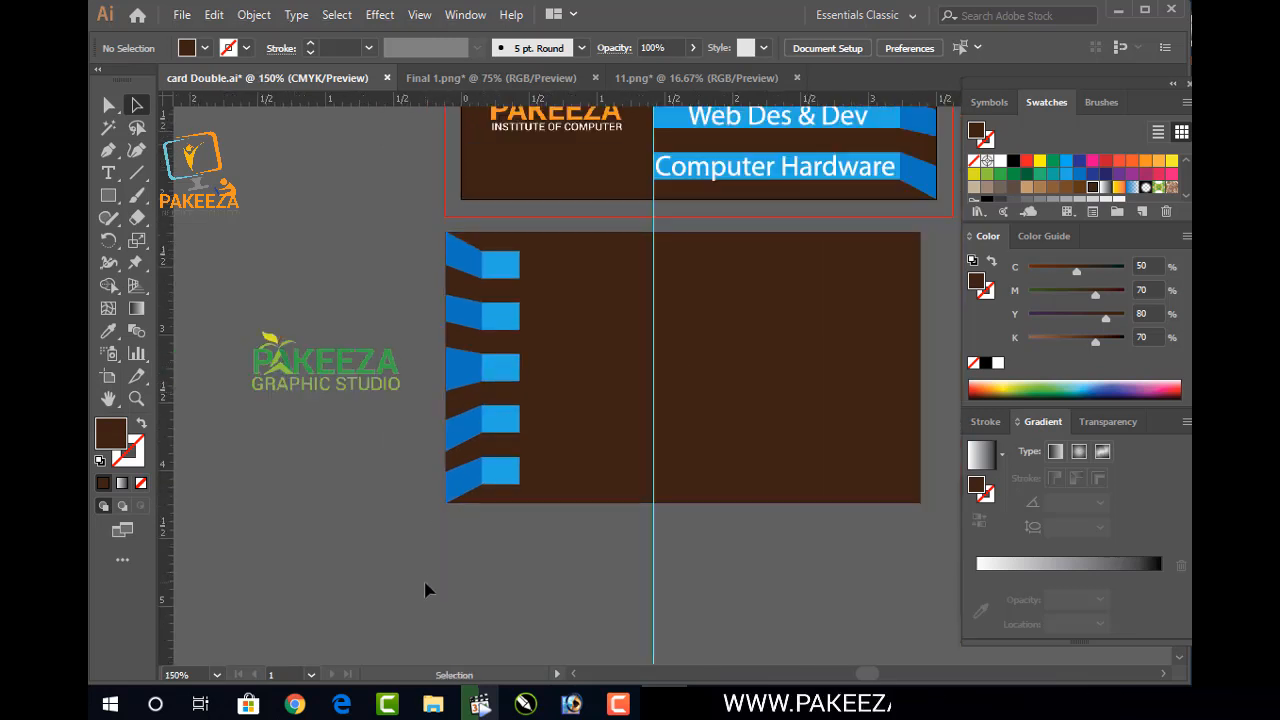
pyautogui.moveTo(340, 374); pyautogui.dragTo(818, 368)
pyautogui.click(805, 532)
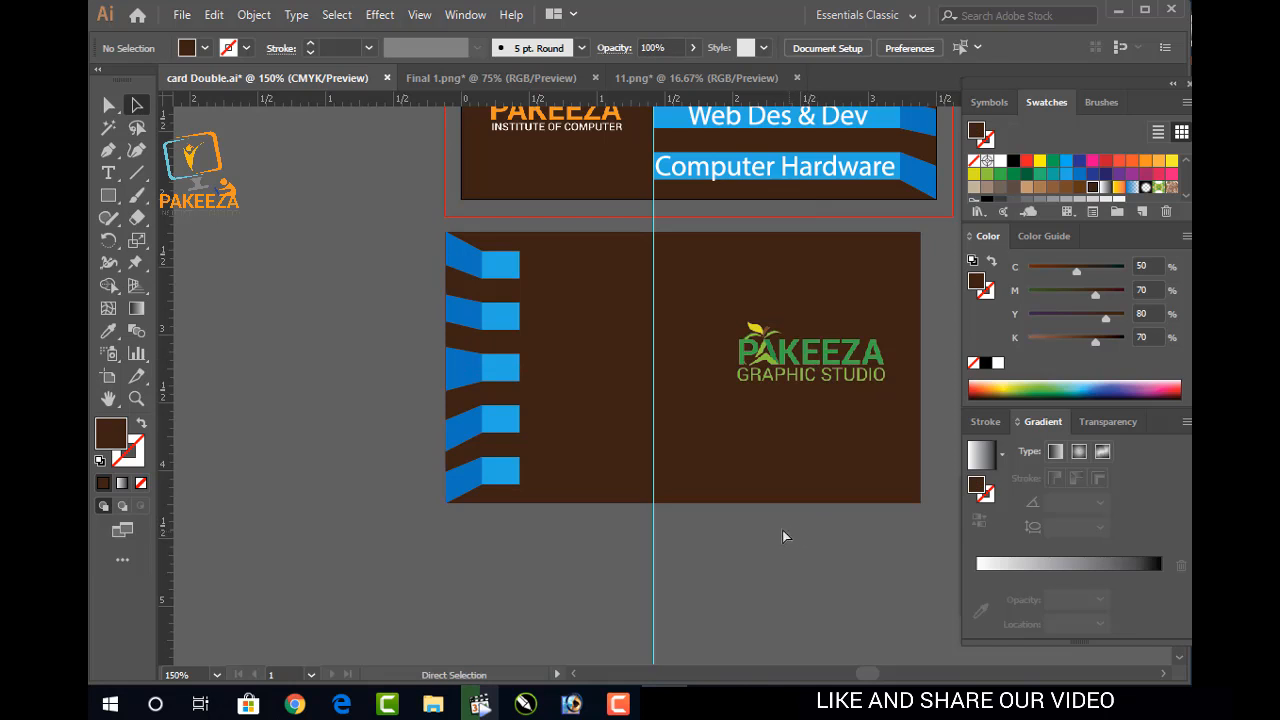
pyautogui.hotkey('ctrl', 's')
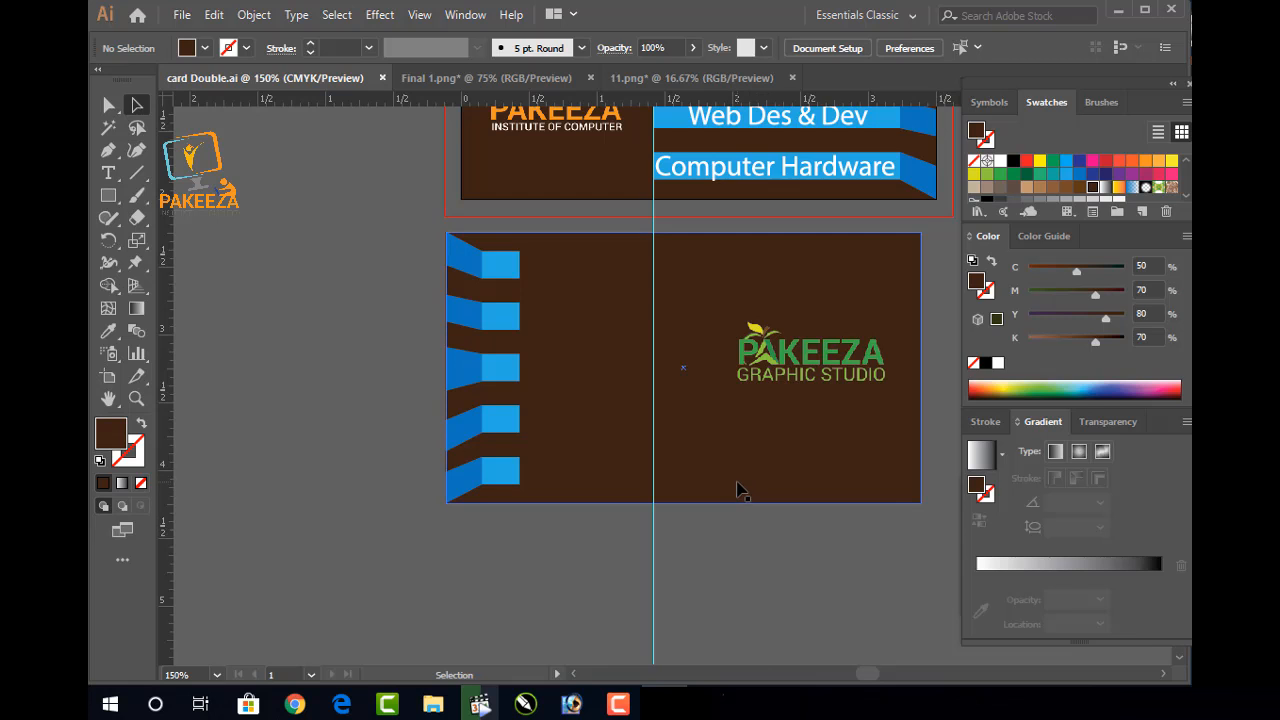
pyautogui.click(618, 704)
# In 231.eps, reposition the person icon just above the location icon
pyautogui.click(1098, 618)
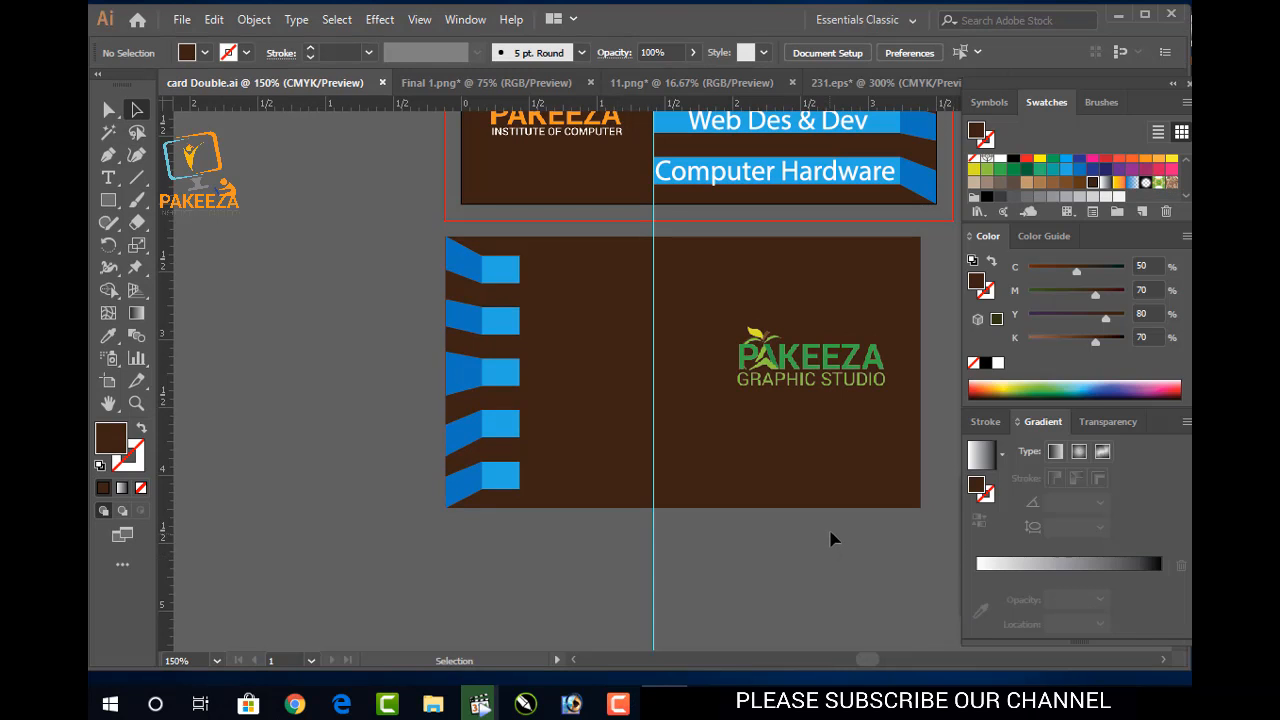
pyautogui.click(799, 506)
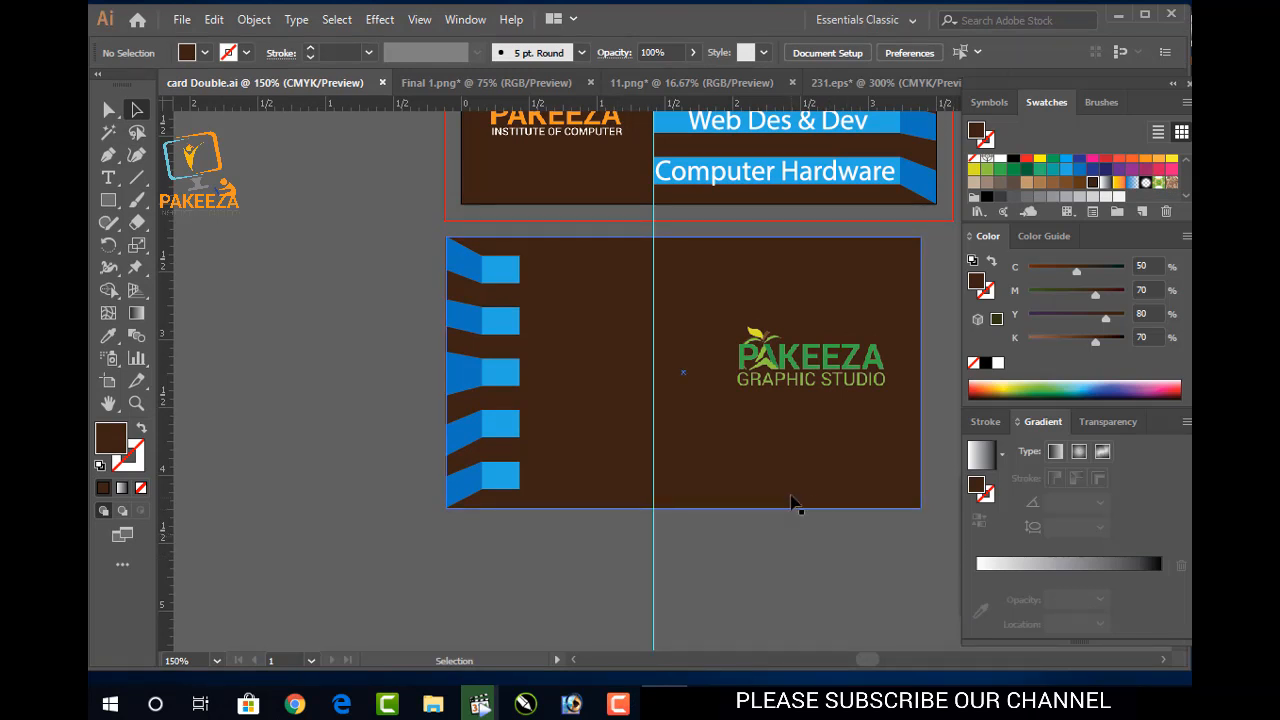
pyautogui.click(736, 86)
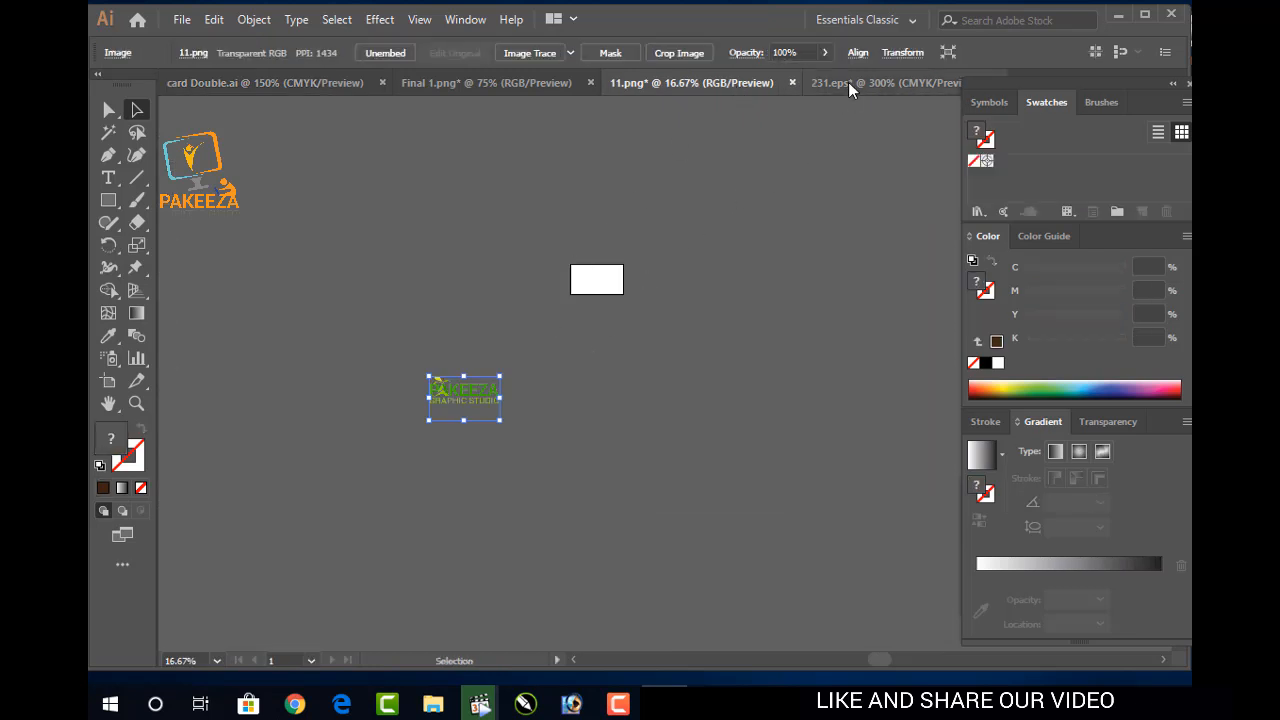
pyautogui.click(848, 84)
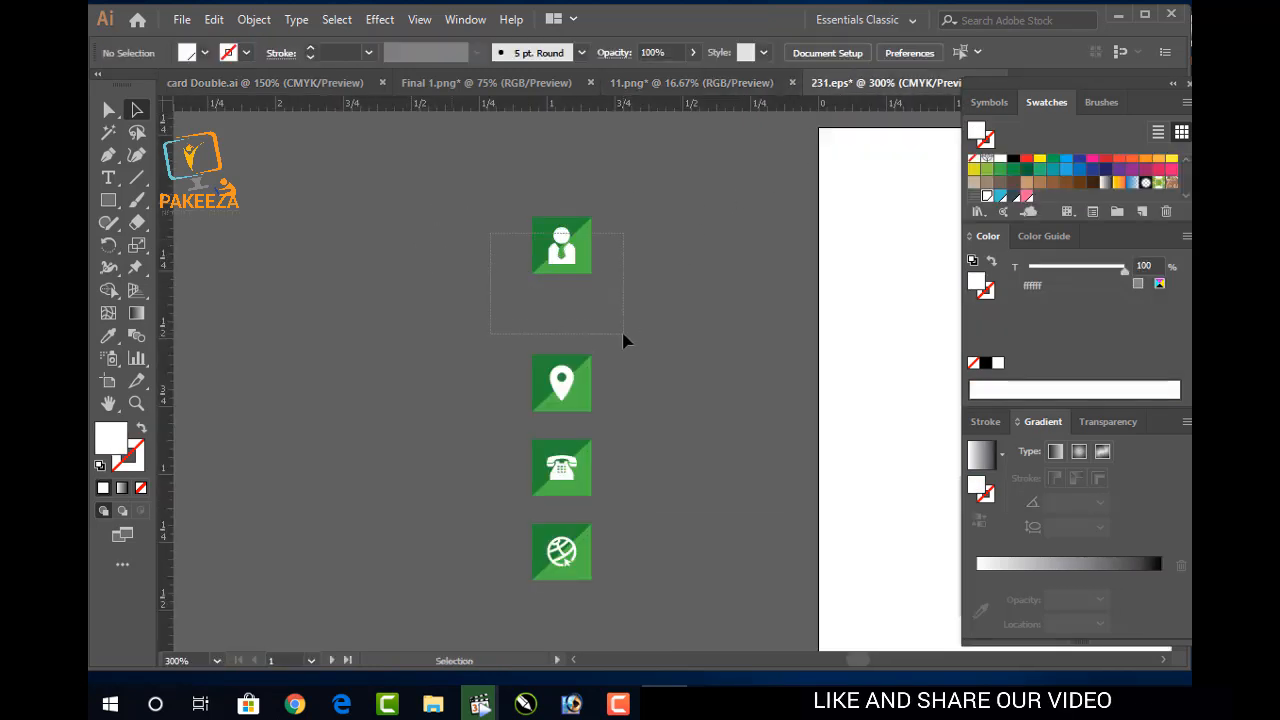
pyautogui.moveTo(623, 336); pyautogui.dragTo(623, 325)
pyautogui.moveTo(580, 245); pyautogui.dragTo(640, 318)
pyautogui.press('Up')
pyautogui.press('Up')
pyautogui.press('Up')
pyautogui.press('Up')
pyautogui.press('Up')
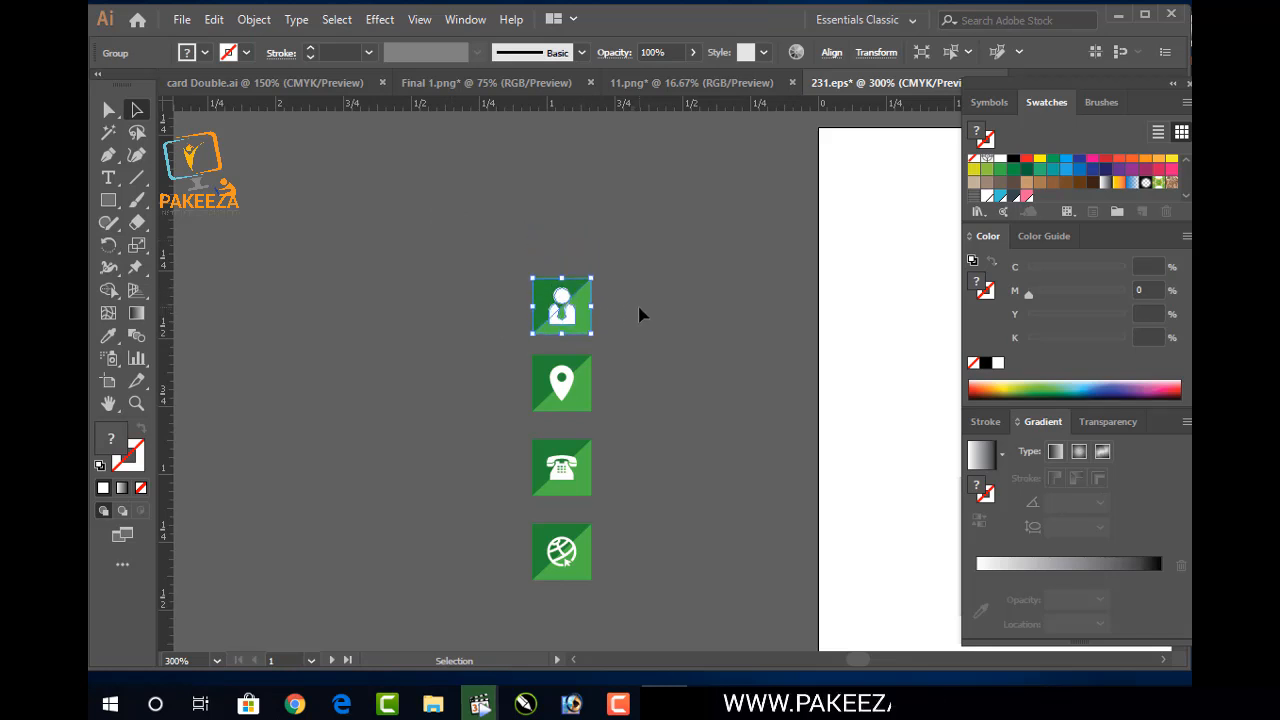
pyautogui.click(490, 267)
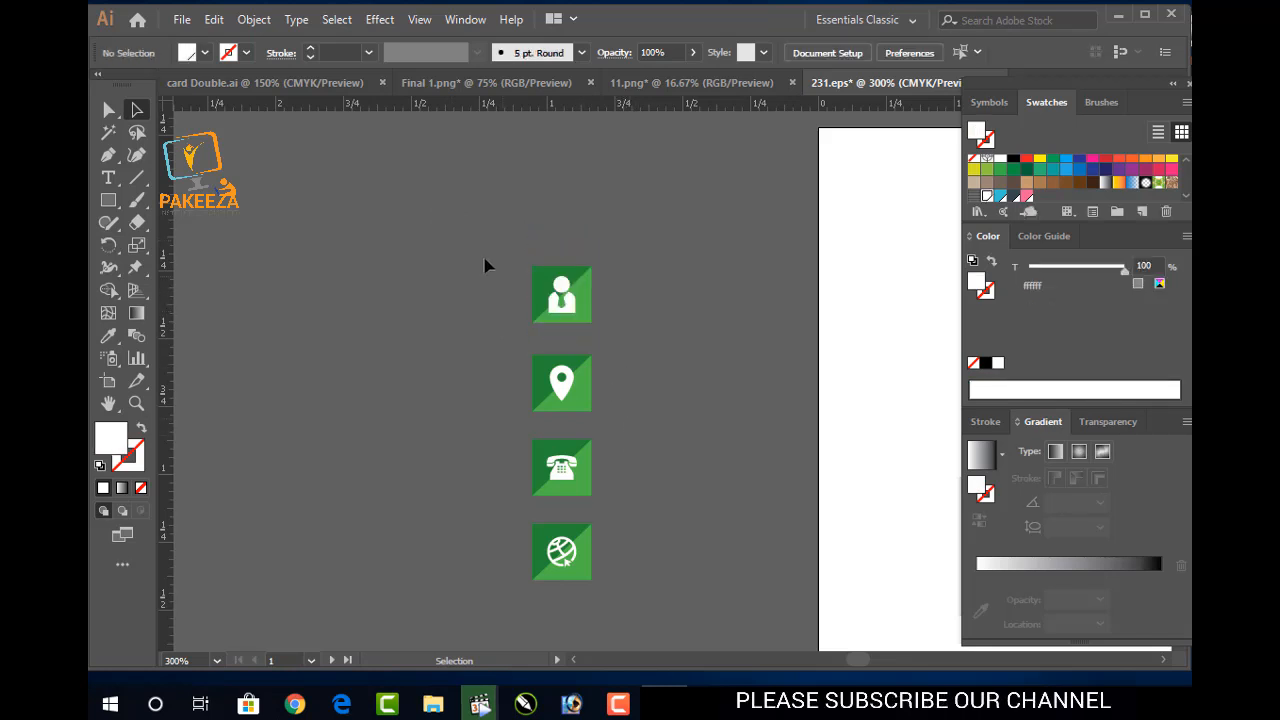
# Select the column of green contact icons and paste it into card Double.ai
pyautogui.moveTo(592, 593); pyautogui.dragTo(656, 600)
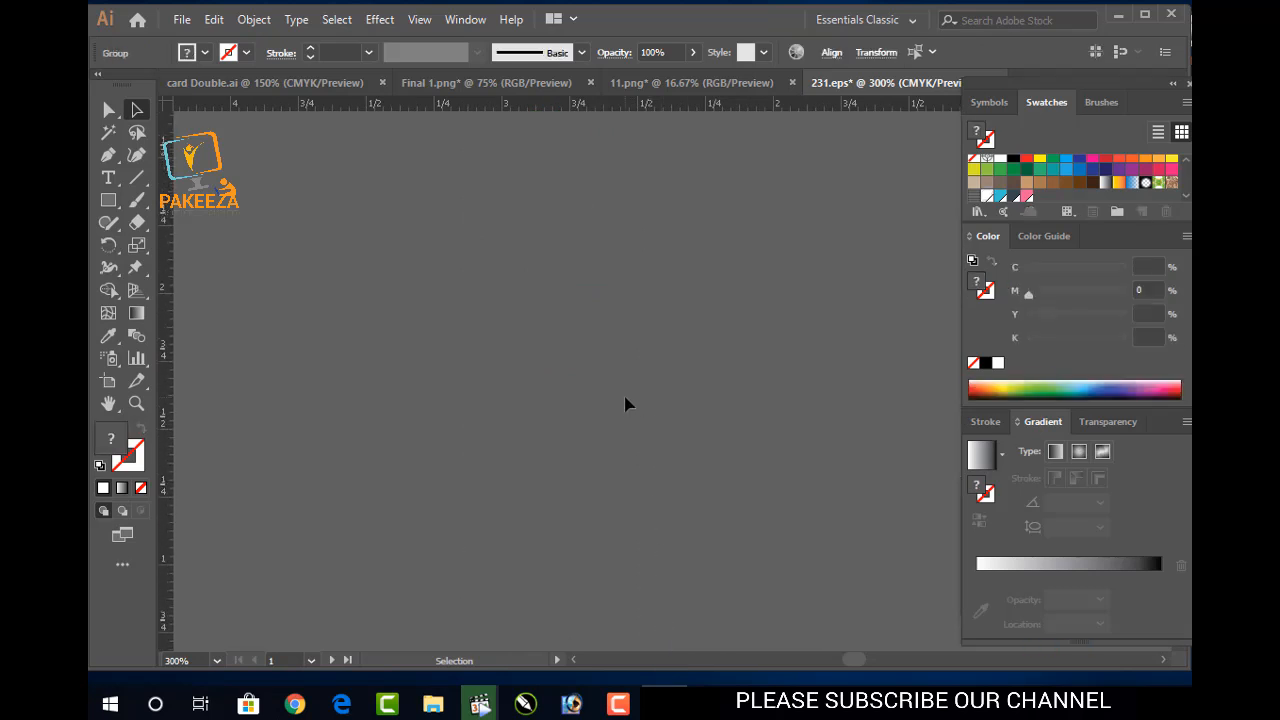
pyautogui.scroll(3, 625, 401)
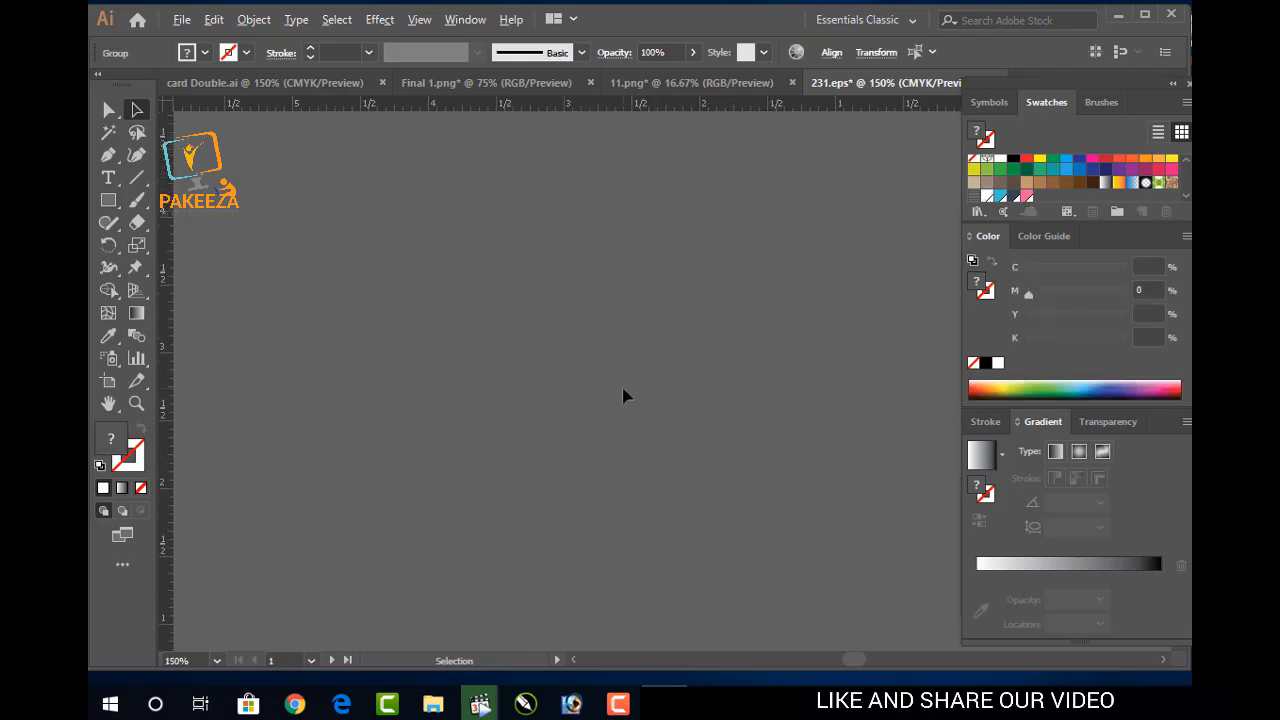
pyautogui.scroll(-3, 623, 396)
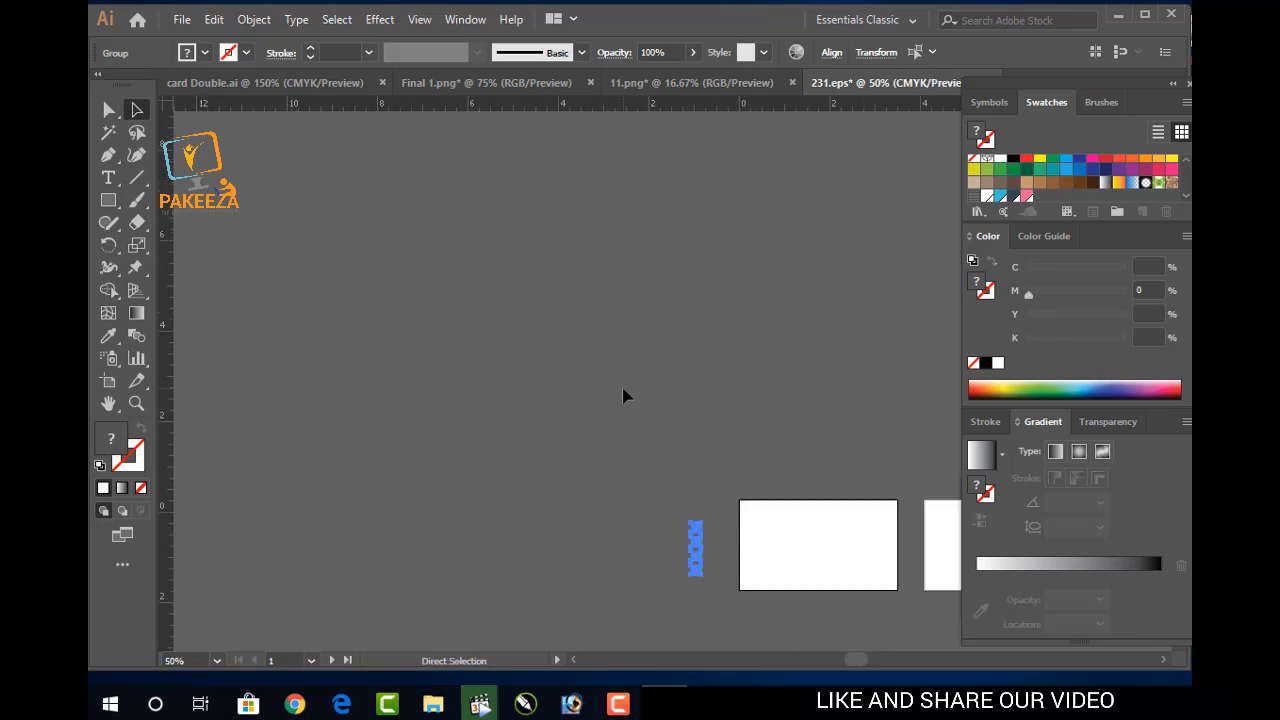
pyautogui.click(652, 514)
pyautogui.moveTo(683, 636); pyautogui.dragTo(723, 520)
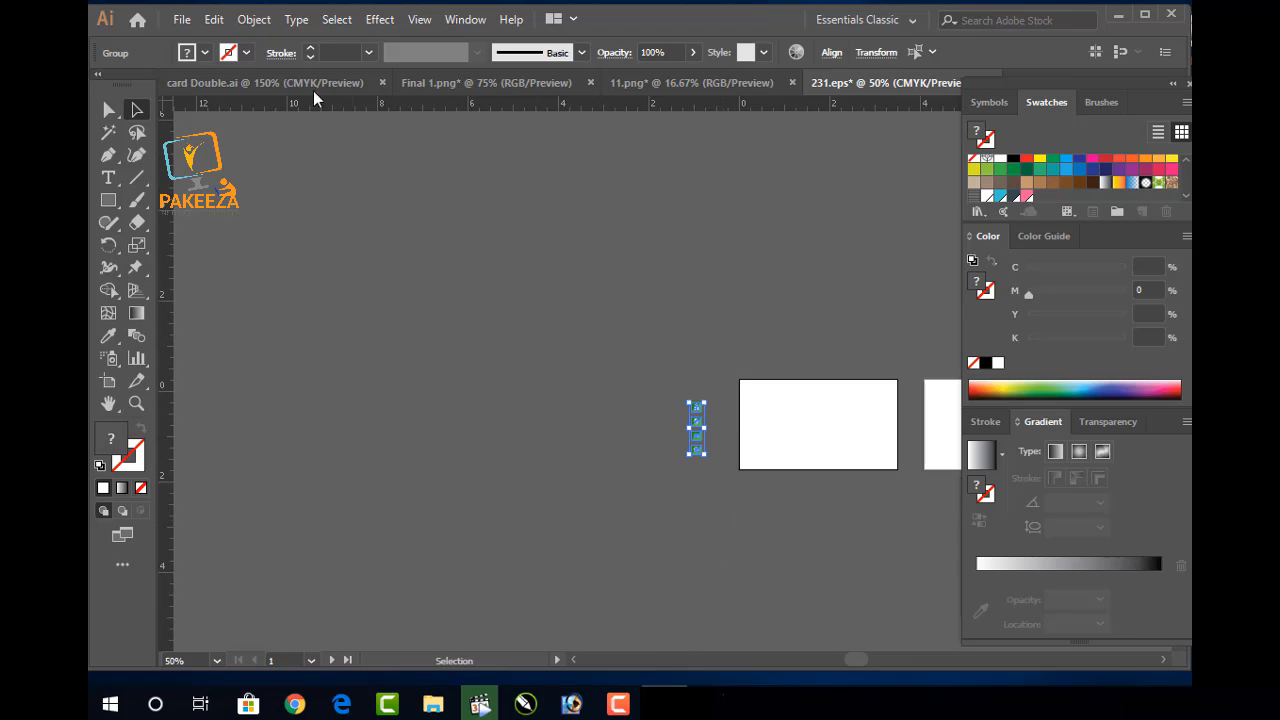
pyautogui.click(322, 84)
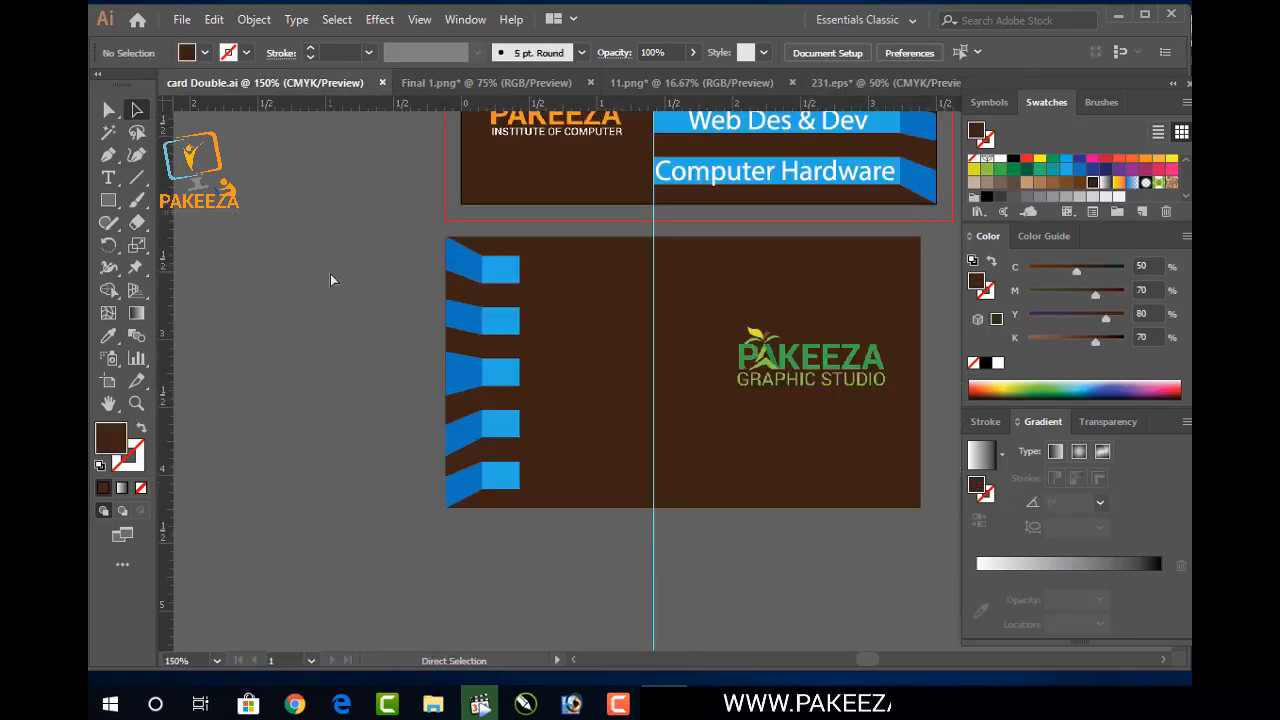
pyautogui.hotkey('ctrl', 'v')
# Select the four pasted contact icons, restoring the blue stripes after an accidental move
pyautogui.moveTo(508, 376); pyautogui.dragTo(350, 376)
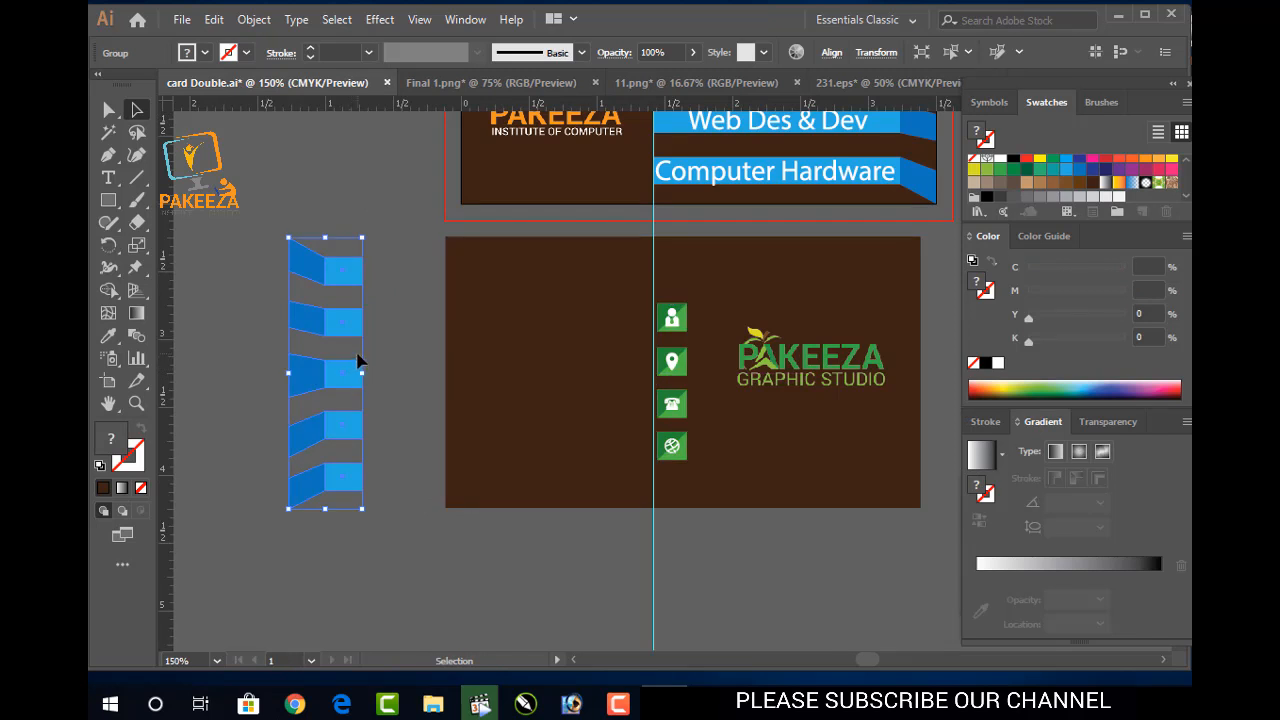
pyautogui.hotkey('ctrl', 'z')
pyautogui.click(668, 410)
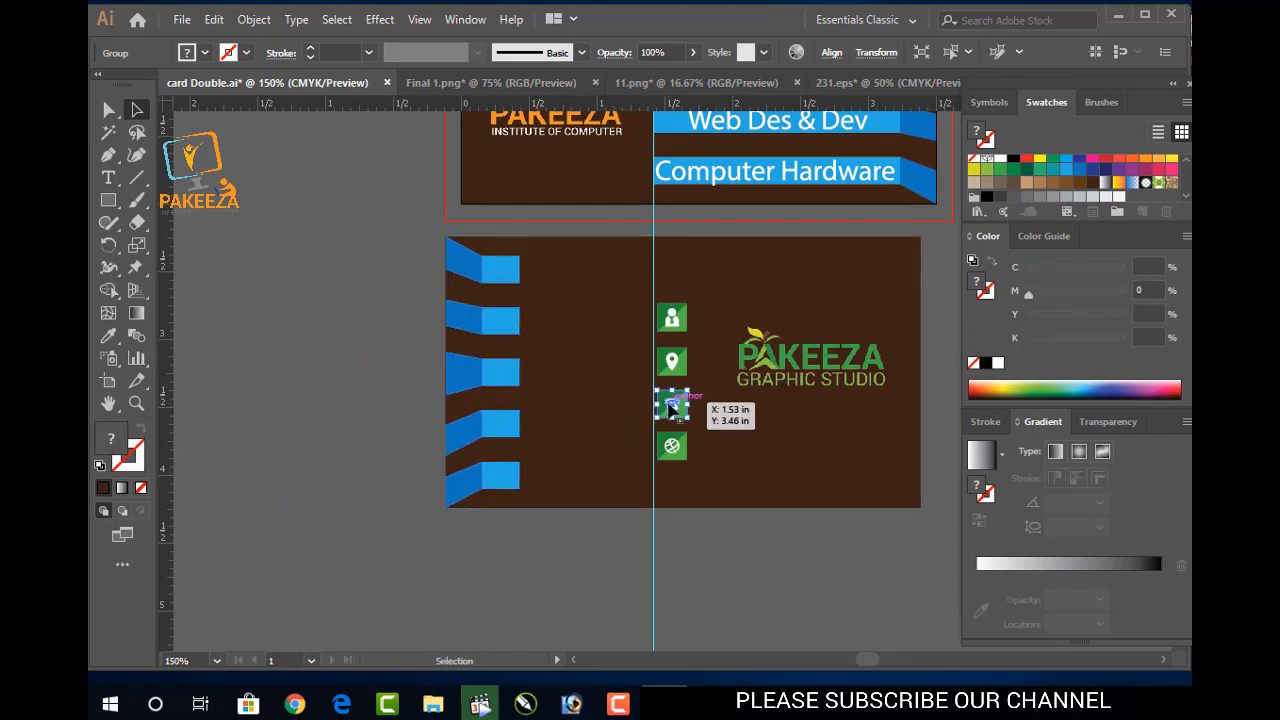
pyautogui.moveTo(672, 316); pyautogui.dragTo(672, 319)
pyautogui.keyDown('shift'); pyautogui.click(670, 362); pyautogui.keyUp('shift')
pyautogui.keyDown('shift'); pyautogui.click(672, 404); pyautogui.keyUp('shift')
pyautogui.keyDown('shift'); pyautogui.click(671, 447); pyautogui.keyUp('shift')
pyautogui.doubleClick(676, 402)
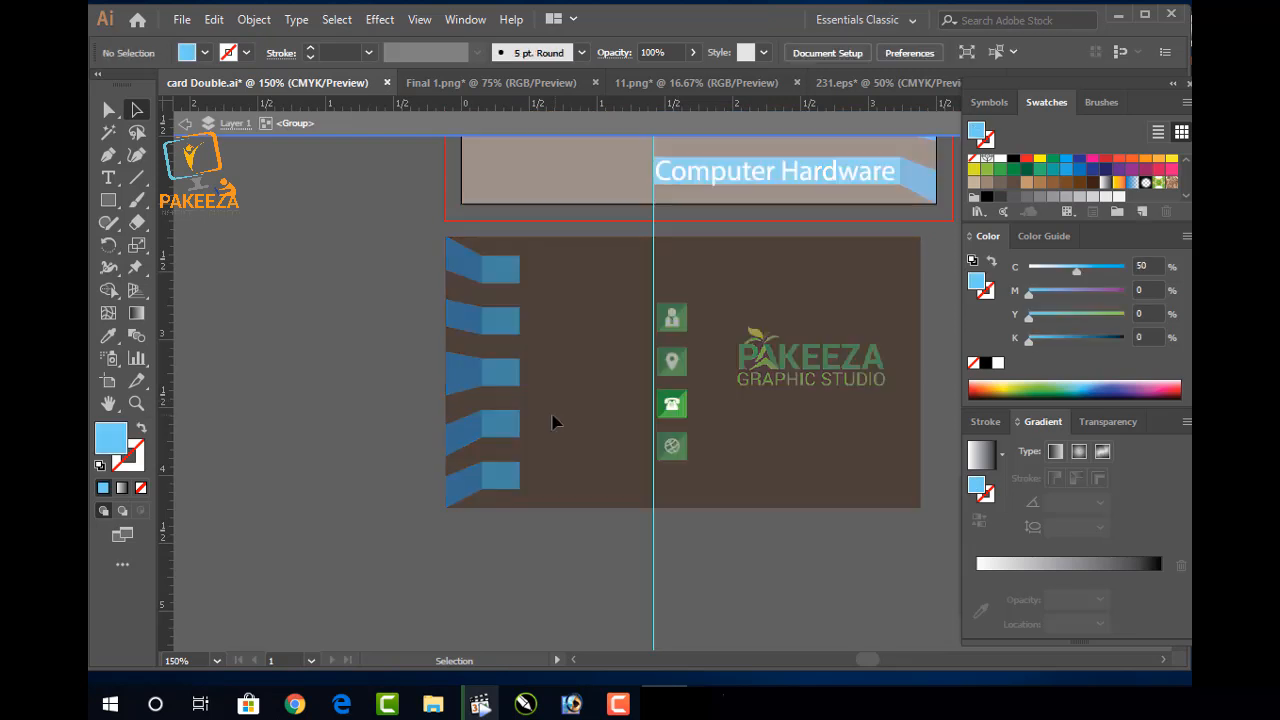
pyautogui.doubleClick(689, 541)
# Move the globe icon up under the telephone so the column spacing is even
pyautogui.click(672, 318)
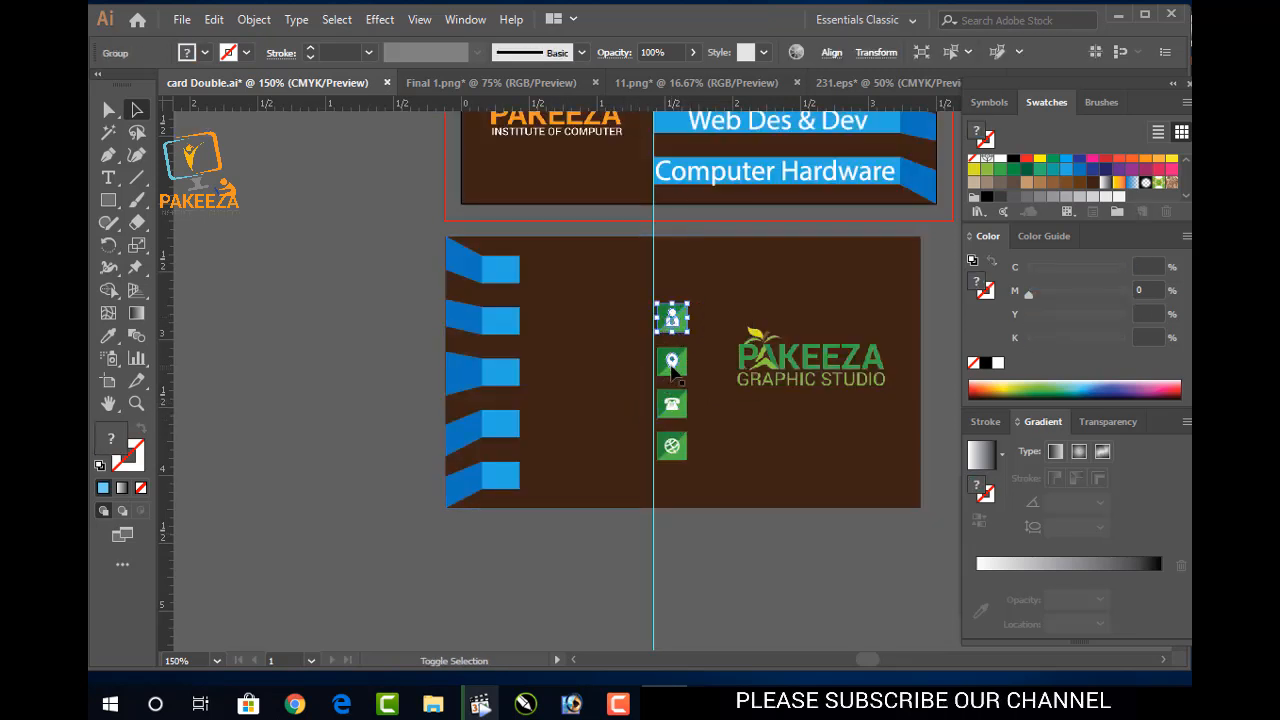
pyautogui.doubleClick(672, 362)
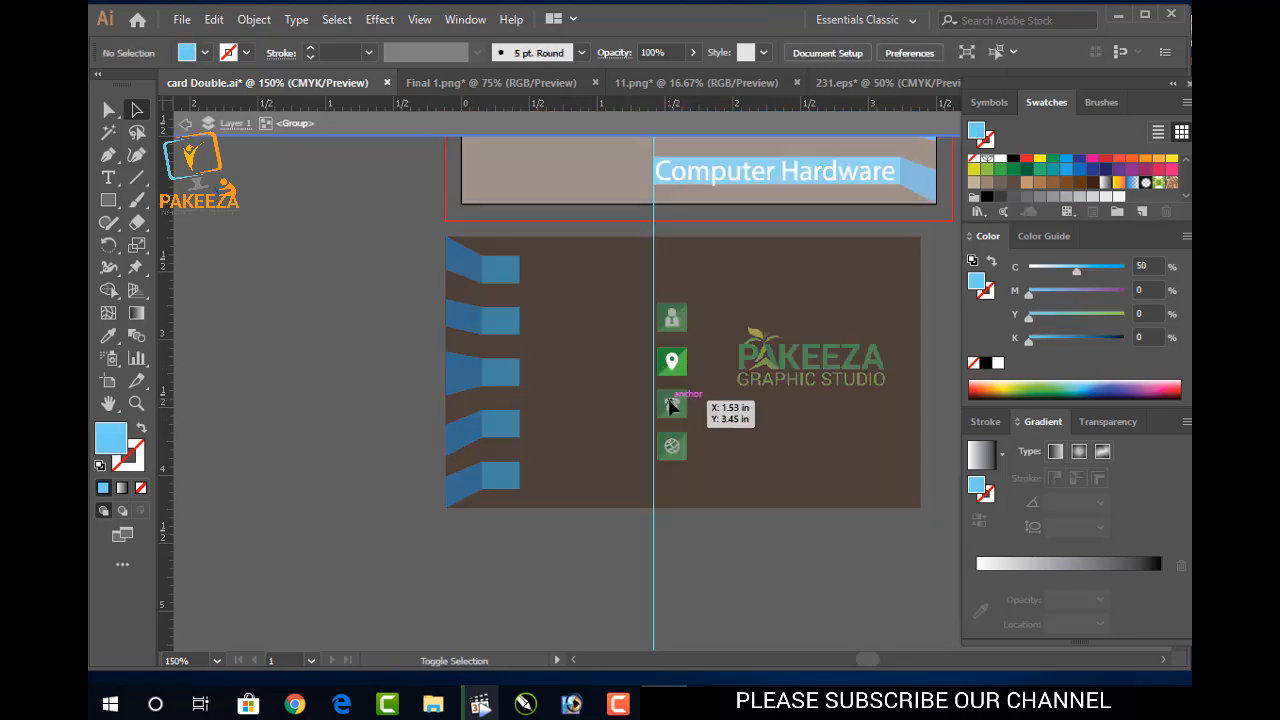
pyautogui.doubleClick(826, 602)
pyautogui.moveTo(674, 449); pyautogui.dragTo(683, 403)
pyautogui.doubleClick(678, 408)
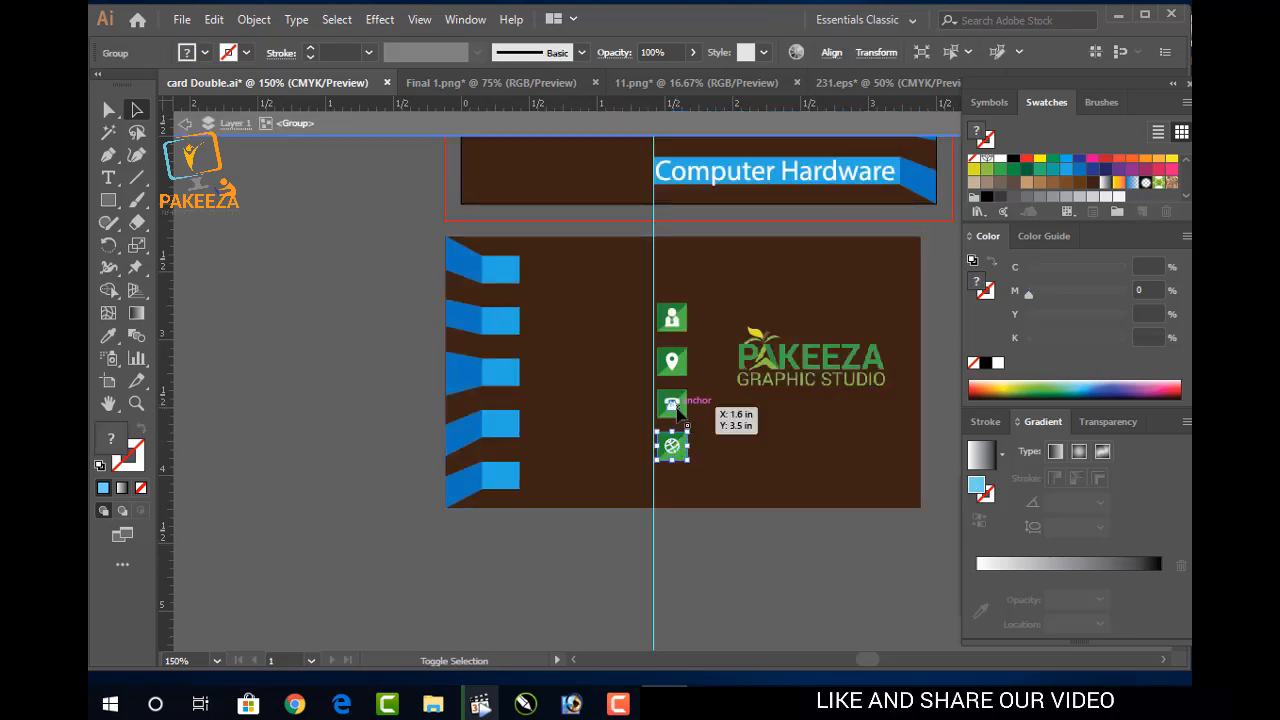
pyautogui.doubleClick(729, 528)
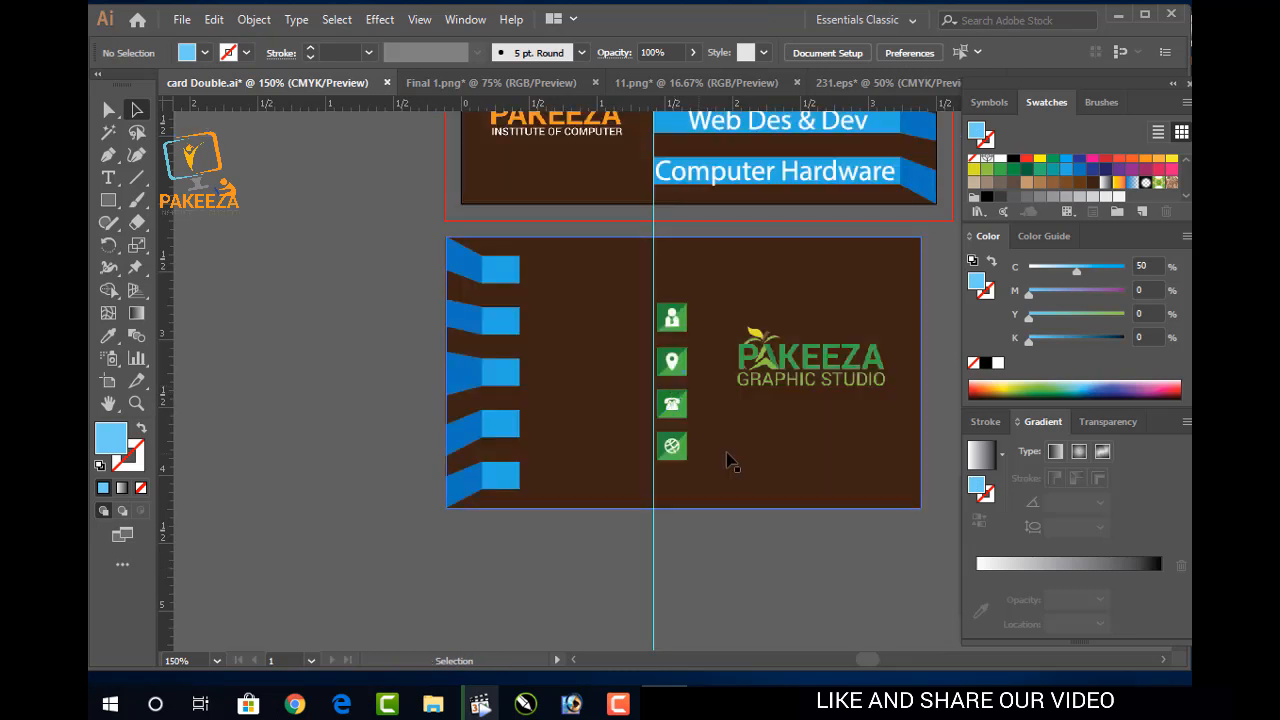
pyautogui.scroll(2, 727, 460)
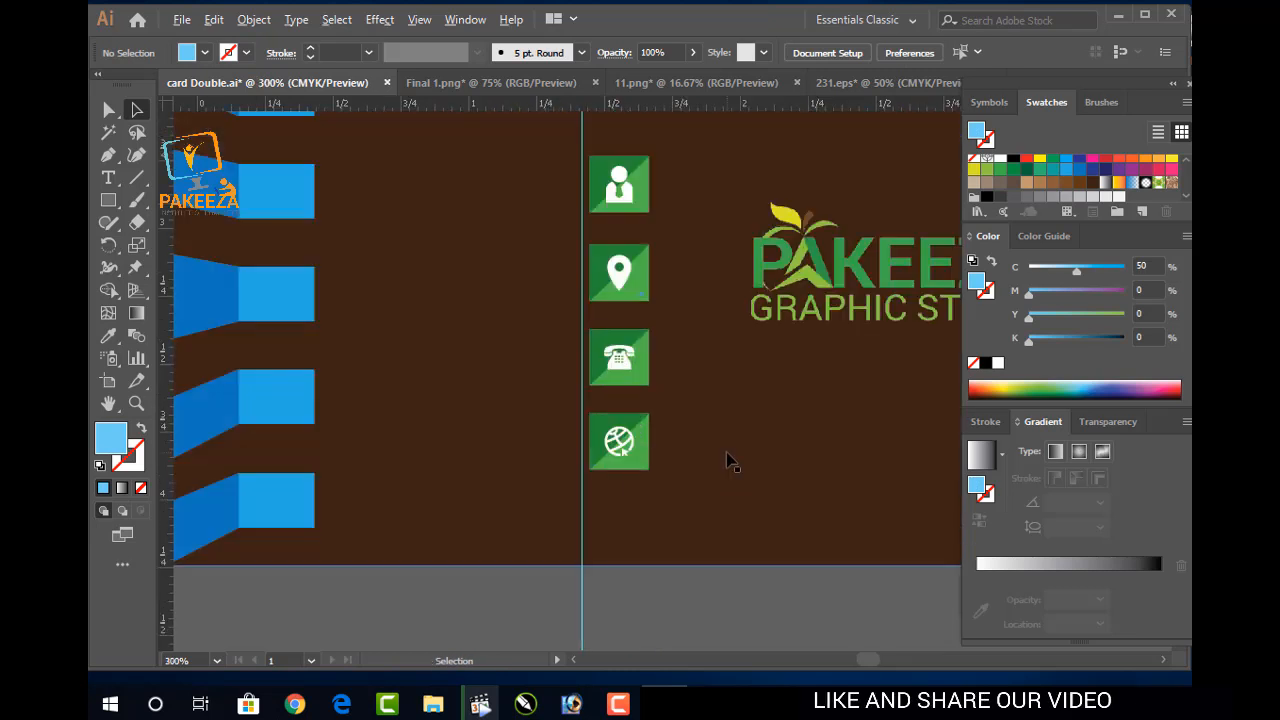
pyautogui.click(618, 186)
pyautogui.keyDown('shift'); pyautogui.click(605, 268); pyautogui.keyUp('shift')
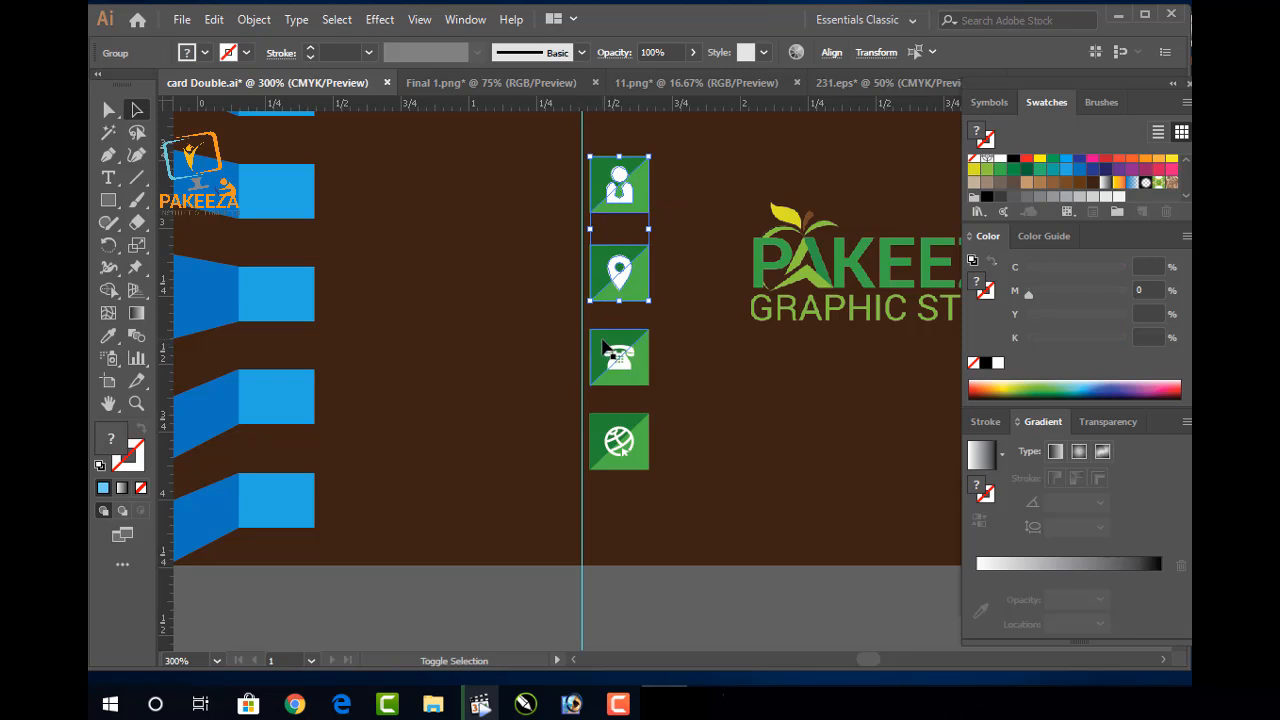
pyautogui.keyDown('shift'); pyautogui.click(605, 347); pyautogui.keyUp('shift')
pyautogui.keyDown('shift'); pyautogui.click(600, 440); pyautogui.keyUp('shift')
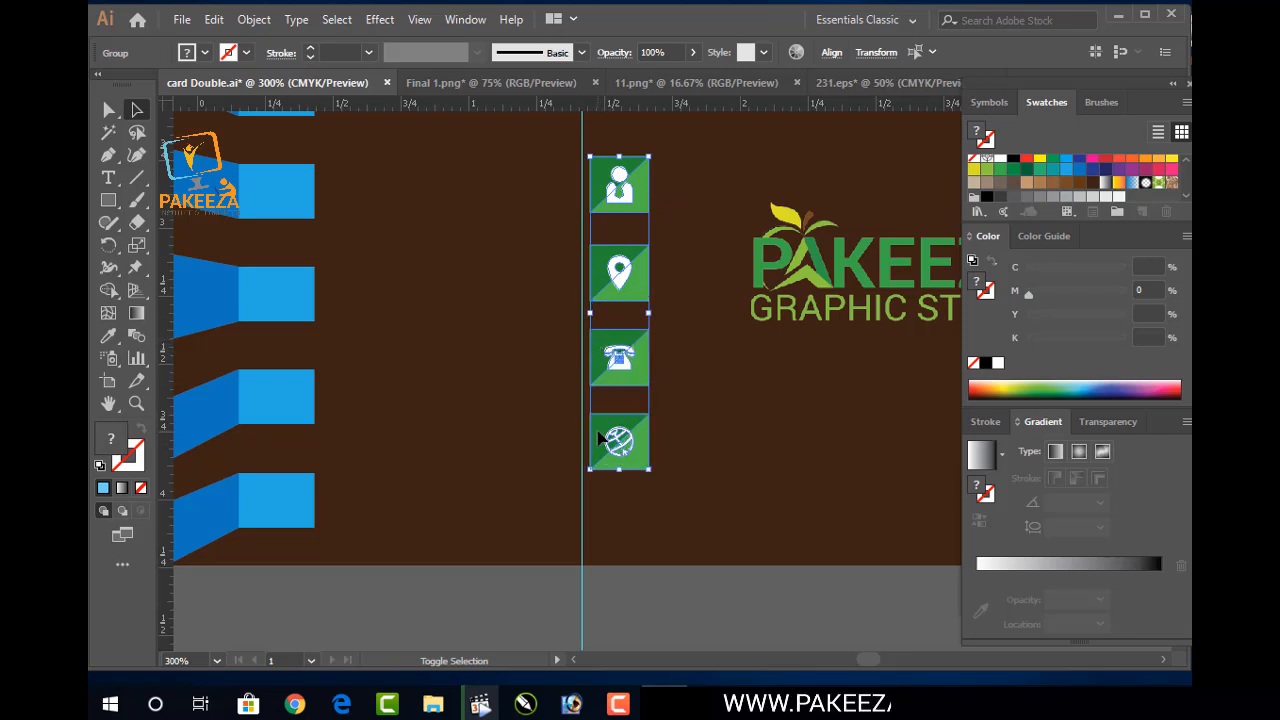
pyautogui.scroll(-1, 600, 431)
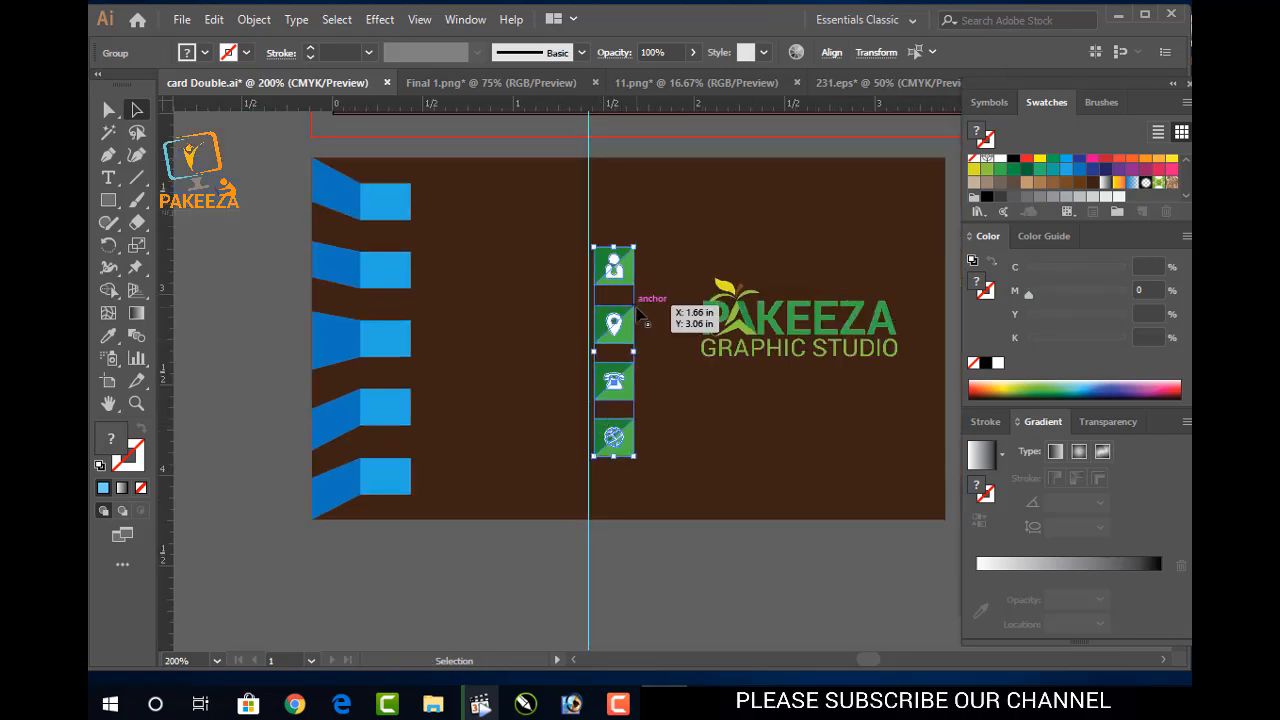
pyautogui.doubleClick(602, 325)
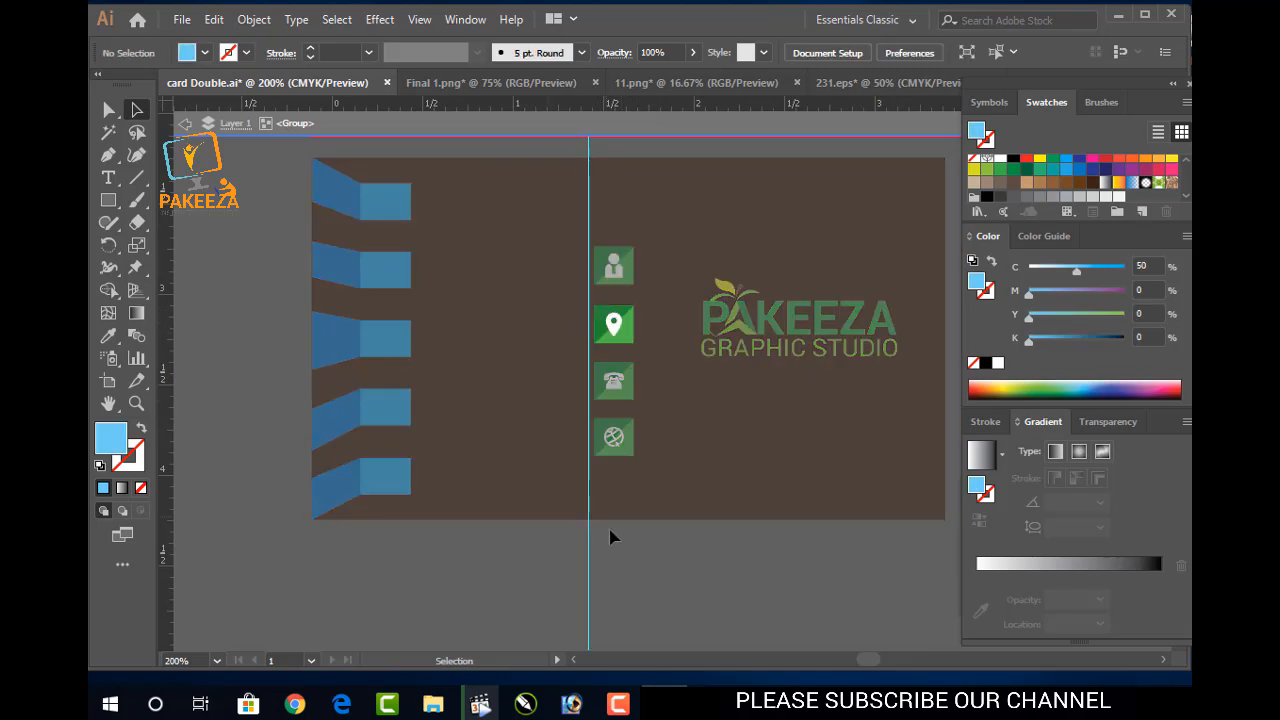
pyautogui.doubleClick(630, 555)
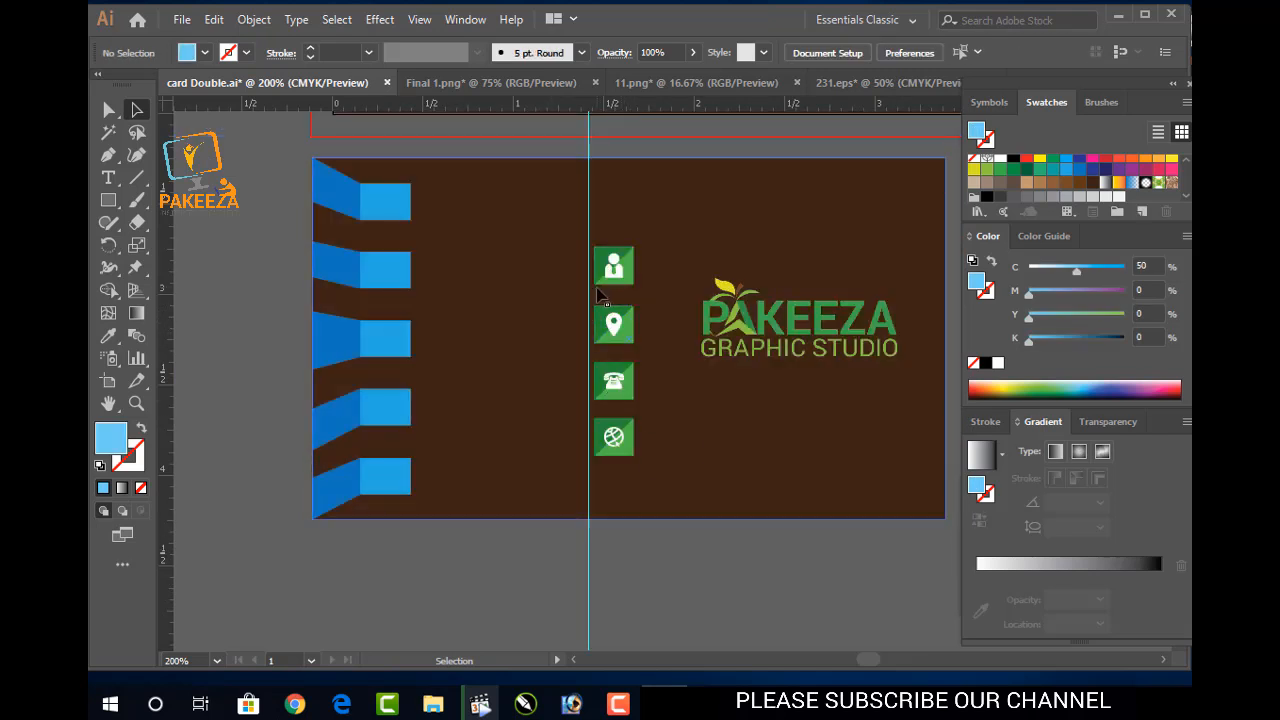
pyautogui.scroll(2, 600, 296)
pyautogui.click(606, 270)
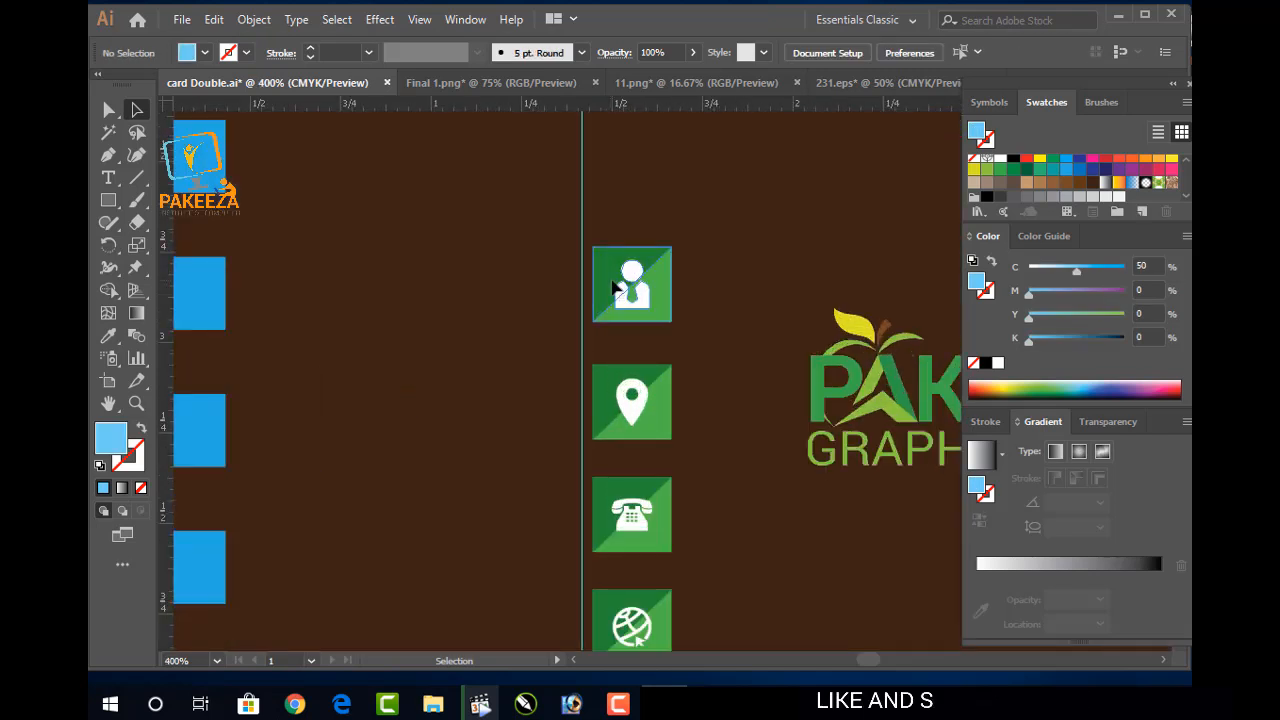
pyautogui.doubleClick(628, 396)
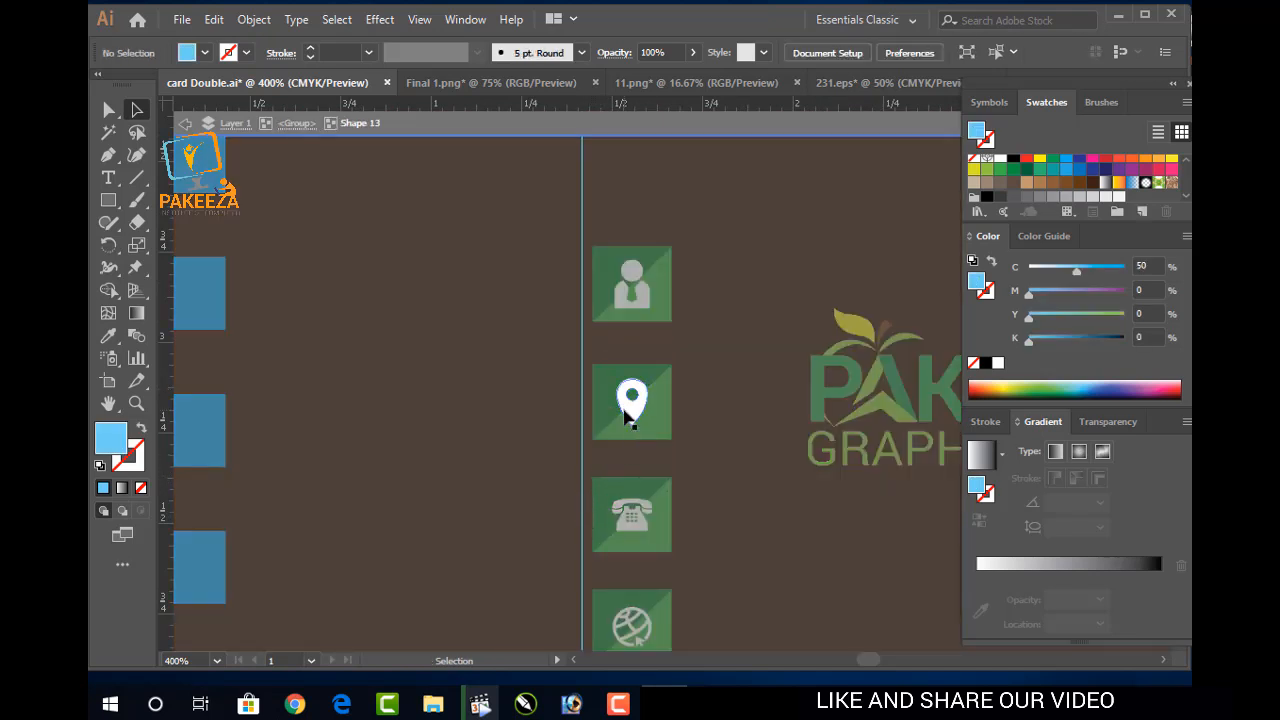
pyautogui.click(626, 416)
pyautogui.scroll(-1, 624, 416)
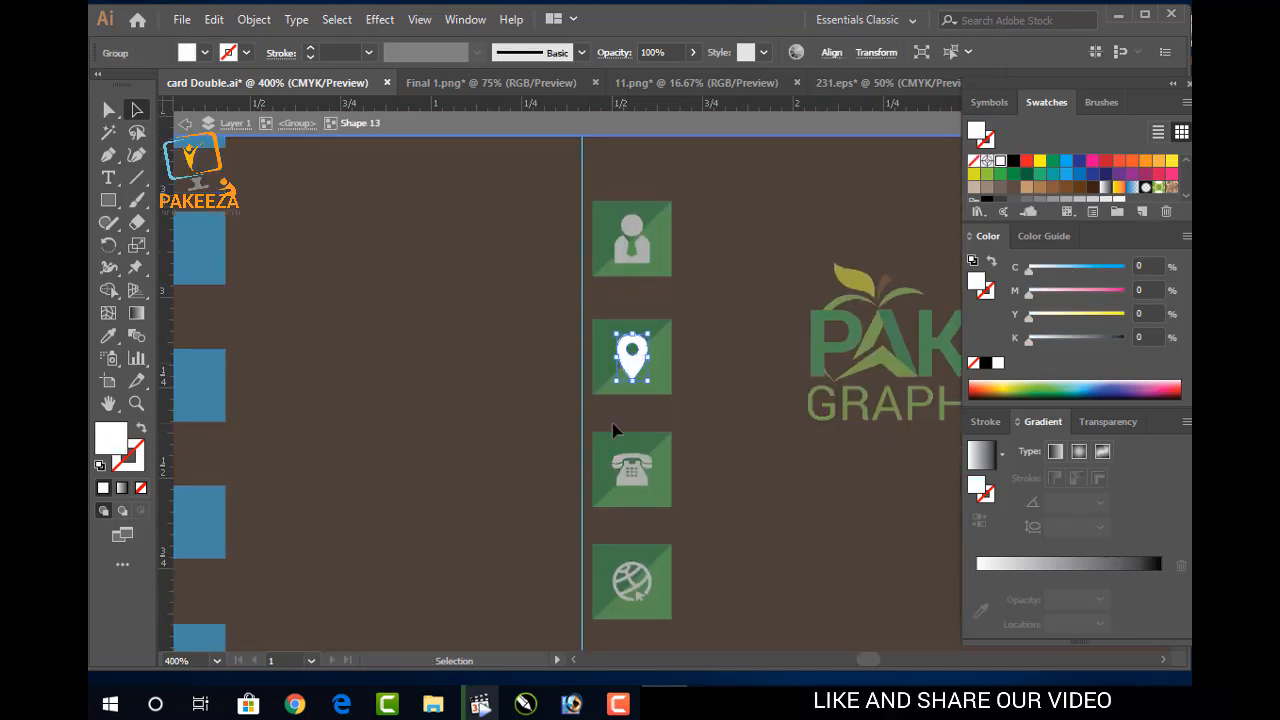
pyautogui.scroll(-5, 605, 475)
pyautogui.doubleClick(614, 565)
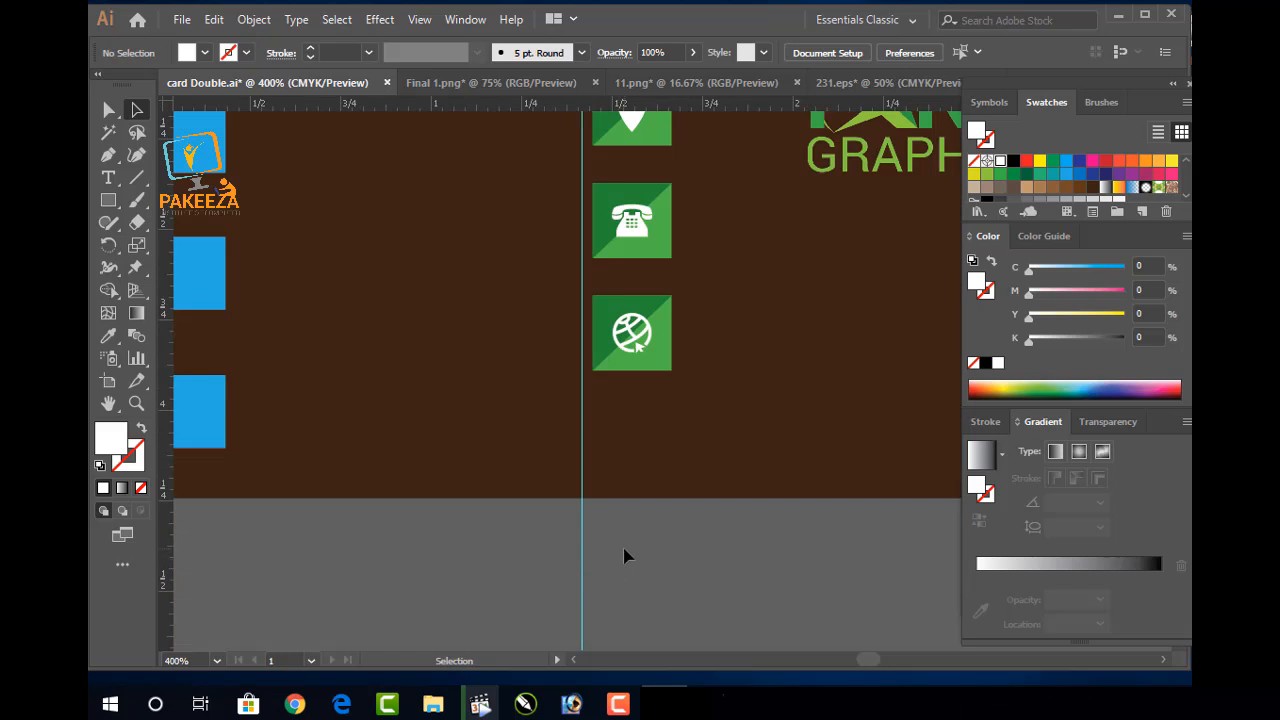
pyautogui.scroll(2, 624, 556)
pyautogui.scroll(-2, 624, 545)
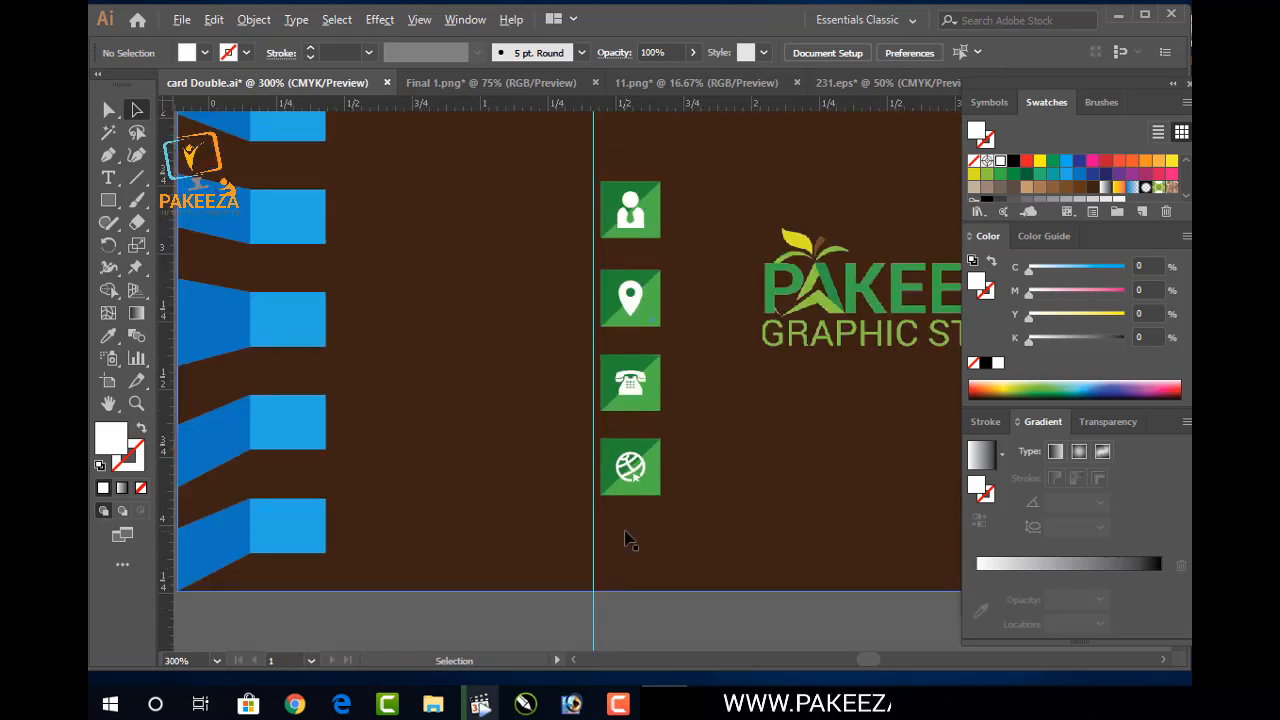
# Nudge the icon group left past the card's edge onto the pasteboard
pyautogui.hotkey('ctrl', 'z')
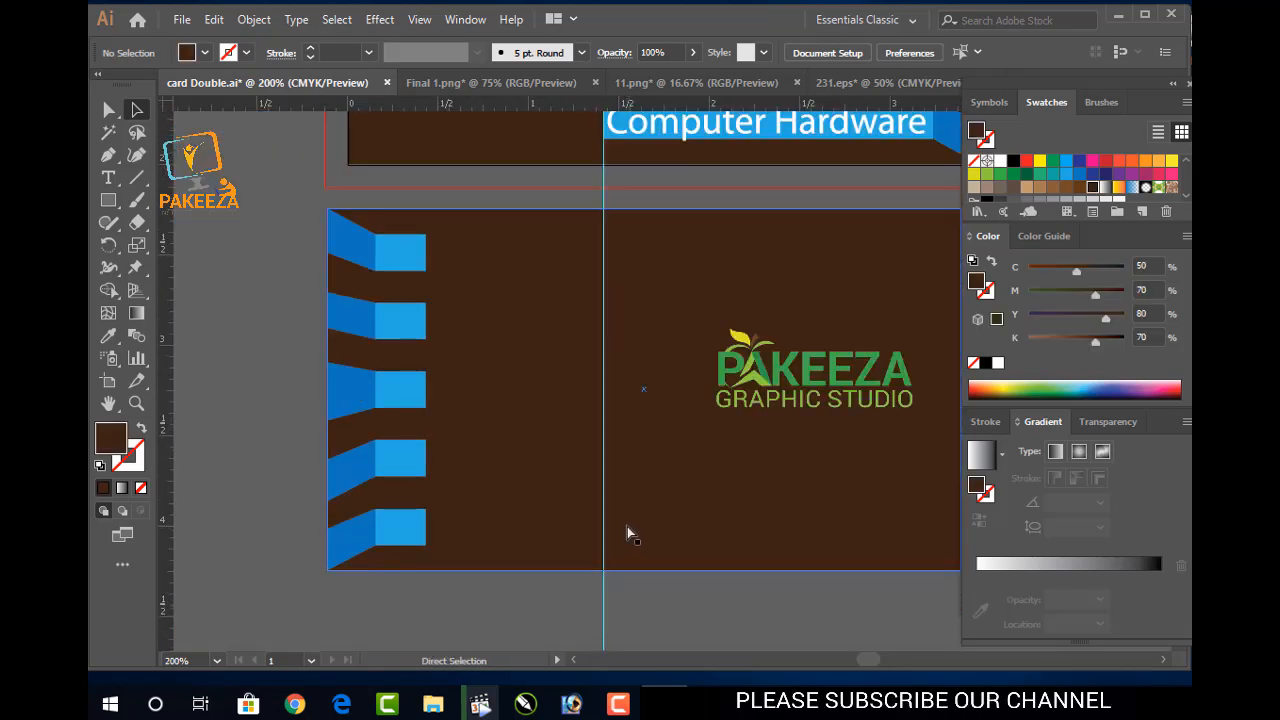
pyautogui.hotkey('ctrl', 'shift', 'z')
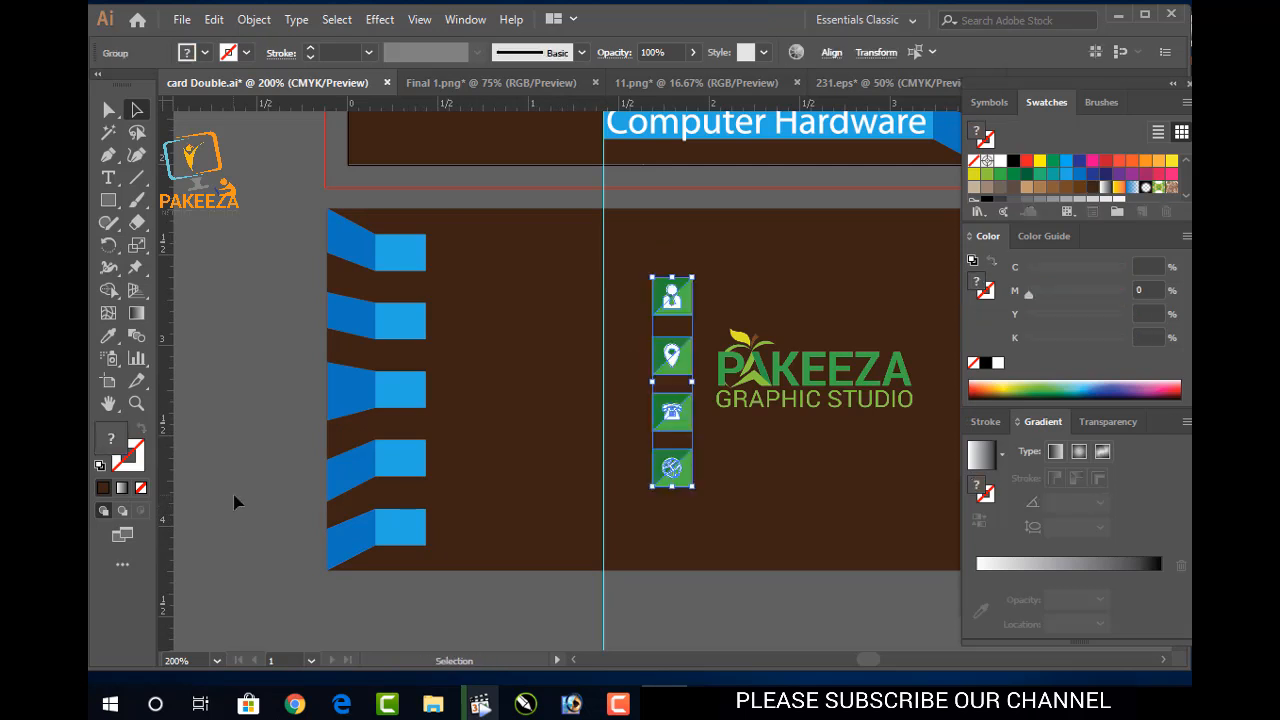
pyautogui.moveTo(673, 411)
pyautogui.mouseDown()
pyautogui.moveTo(690, 410)
pyautogui.moveTo(669, 411)
pyautogui.mouseUp()
pyautogui.press('Left')
pyautogui.press('Left')
pyautogui.press('Left')
pyautogui.press('Left')
pyautogui.press('Left')
pyautogui.press('Left')
pyautogui.press('Left')
pyautogui.press('Left')
pyautogui.press('Left')
pyautogui.press('Left')
pyautogui.press('Left')
pyautogui.press('Left')
pyautogui.press('Left')
pyautogui.press('Left')
pyautogui.press('Left')
pyautogui.press('Left')
pyautogui.press('Left')
pyautogui.press('Left')
pyautogui.press('Left')
pyautogui.press('Left')
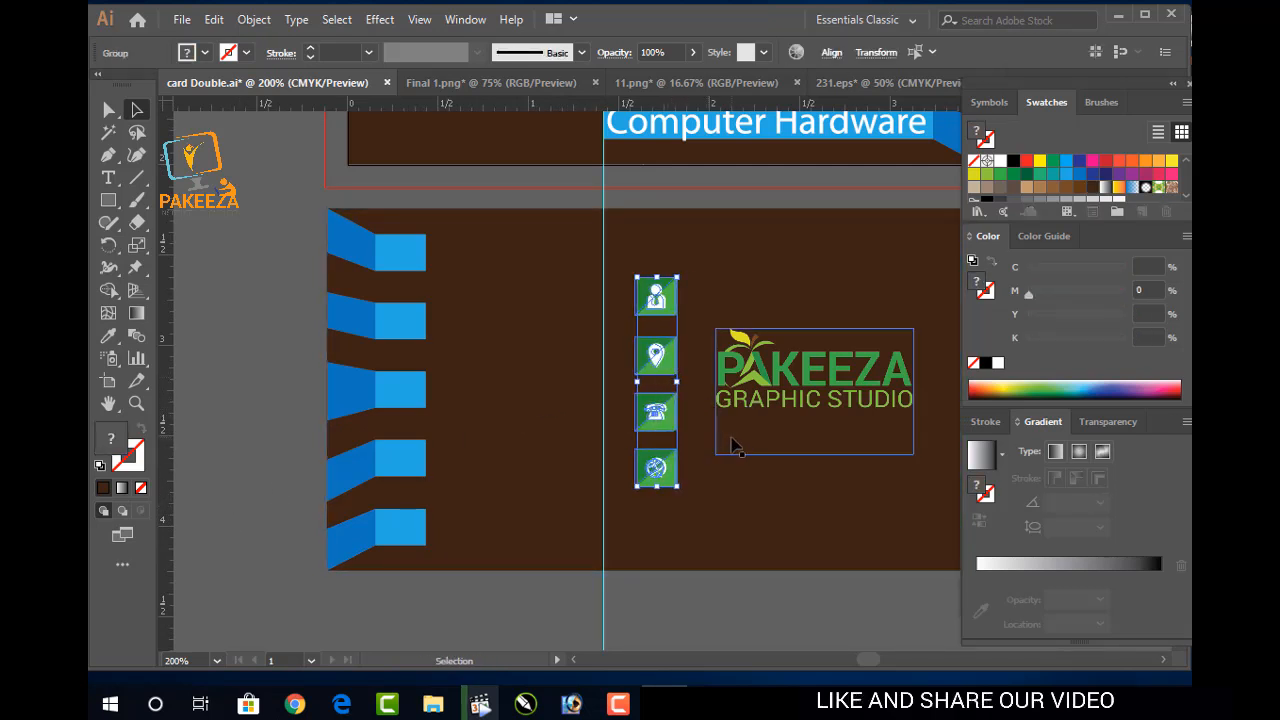
pyautogui.press('Left')
pyautogui.press('Left')
pyautogui.press('Left')
pyautogui.press('Left')
pyautogui.press('Left')
pyautogui.press('Left')
pyautogui.press('Left')
pyautogui.press('Left')
pyautogui.press('Left')
pyautogui.press('Left')
pyautogui.press('Left')
pyautogui.press('Left')
pyautogui.press('Left')
pyautogui.press('Left')
pyautogui.press('Left')
pyautogui.press('Left')
pyautogui.press('Left')
pyautogui.press('Left')
pyautogui.press('Left')
pyautogui.press('Left')
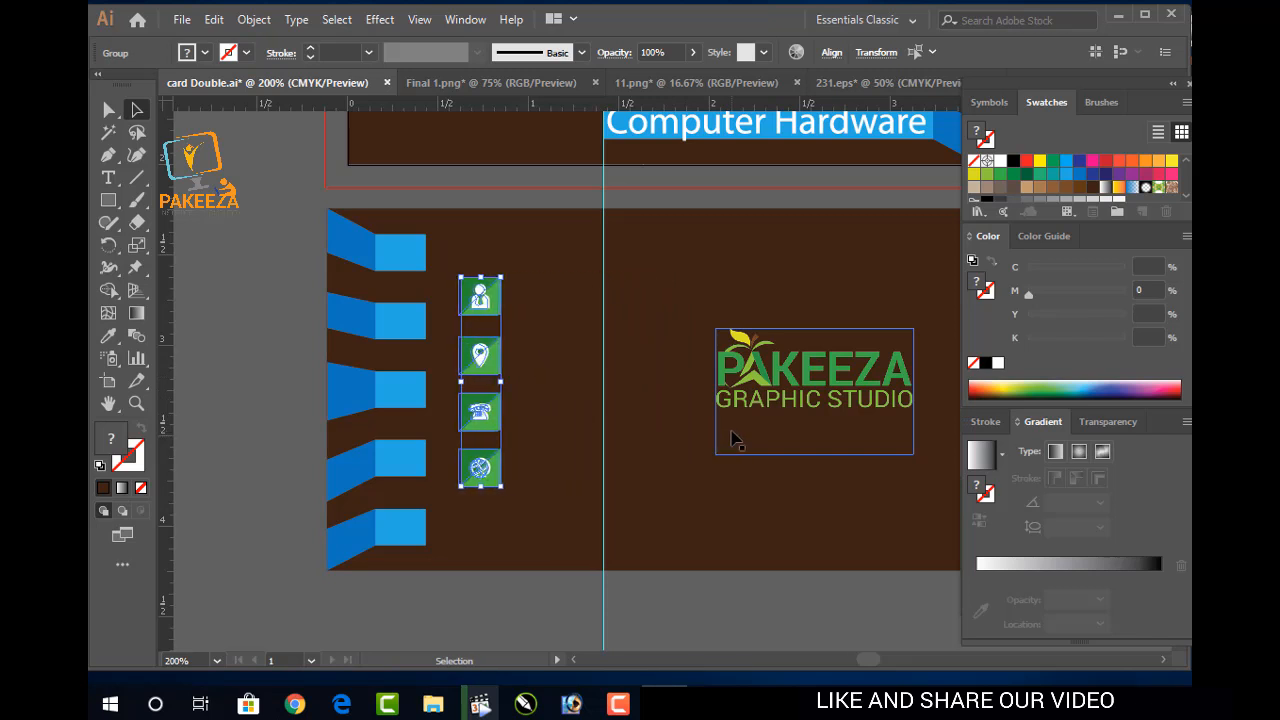
pyautogui.press('Left')
pyautogui.press('Left')
pyautogui.press('Left')
pyautogui.press('Left')
pyautogui.press('Left')
pyautogui.press('Left')
pyautogui.press('Left')
pyautogui.press('Left')
pyautogui.press('Left')
pyautogui.press('Left')
pyautogui.press('Left')
pyautogui.press('Left')
pyautogui.press('Left')
pyautogui.press('Left')
pyautogui.press('Left')
pyautogui.press('Left')
pyautogui.press('Left')
pyautogui.press('Left')
pyautogui.press('Left')
pyautogui.press('Left')
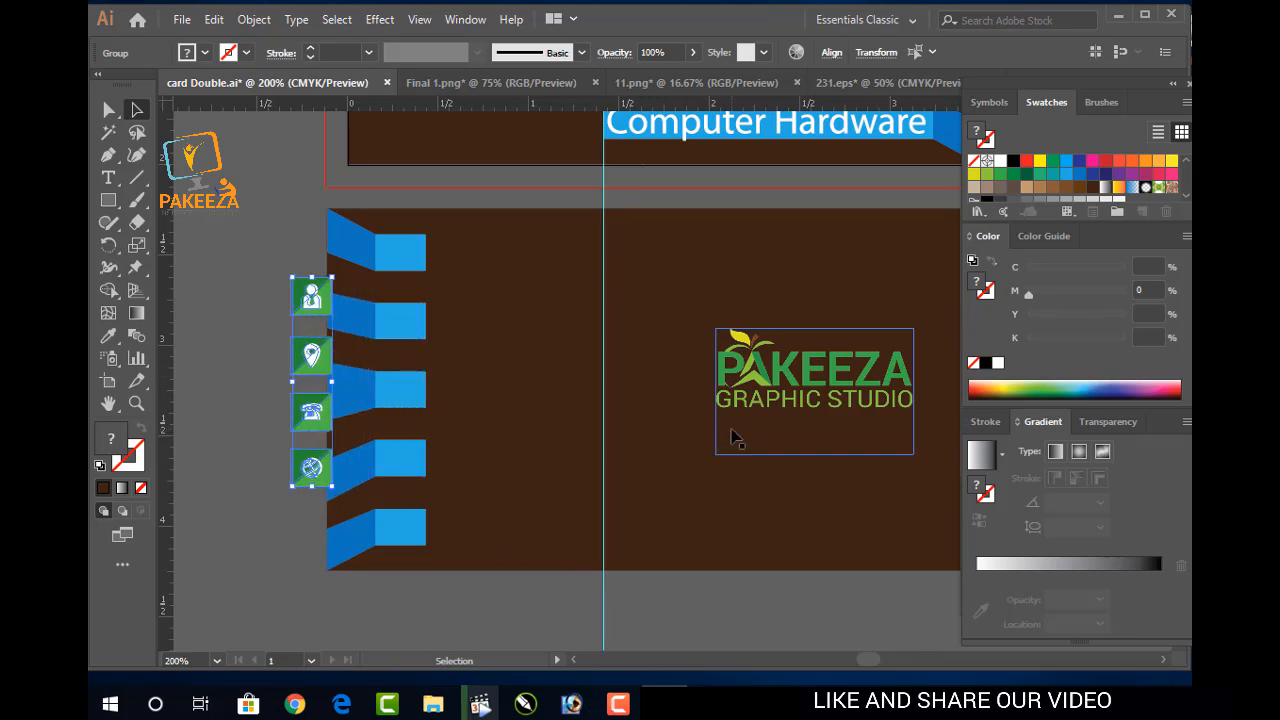
pyautogui.hscroll(-1, 268, 523)
pyautogui.click(268, 523)
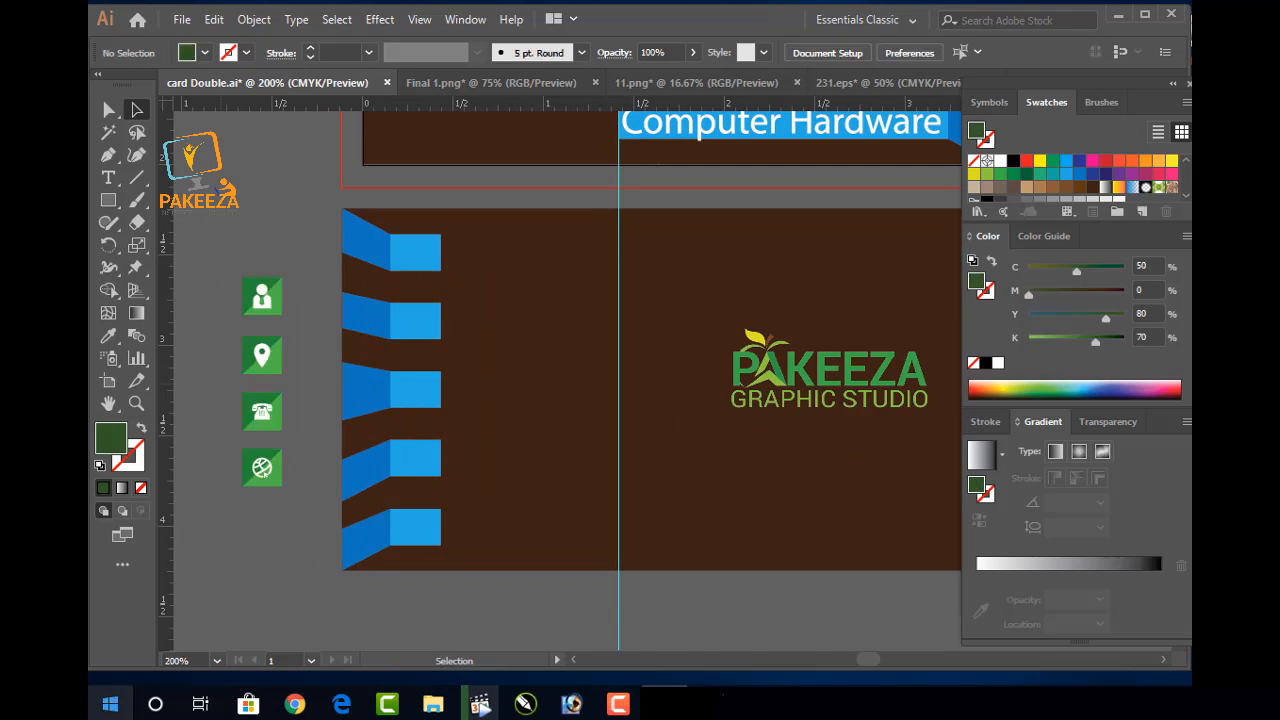
# Try the person icon on the top blue tab, undo it, and shrink the icon column
pyautogui.click(264, 298)
pyautogui.doubleClick(263, 296)
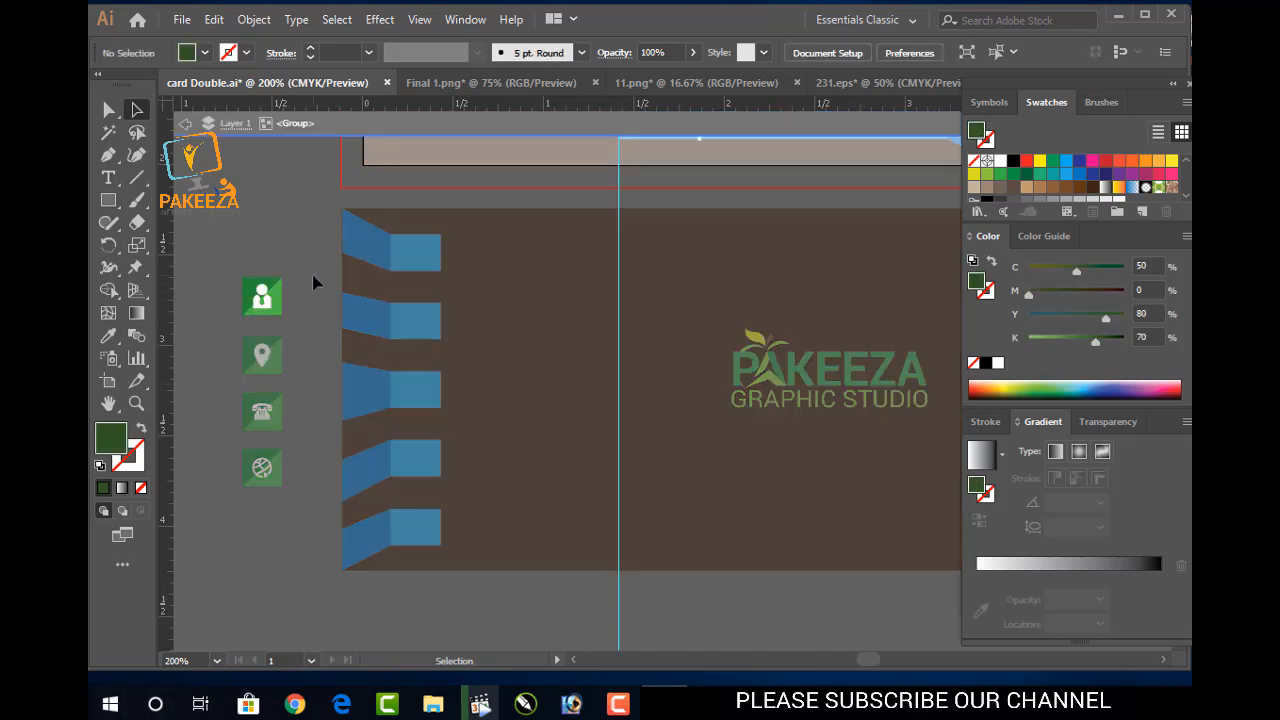
pyautogui.doubleClick(260, 253)
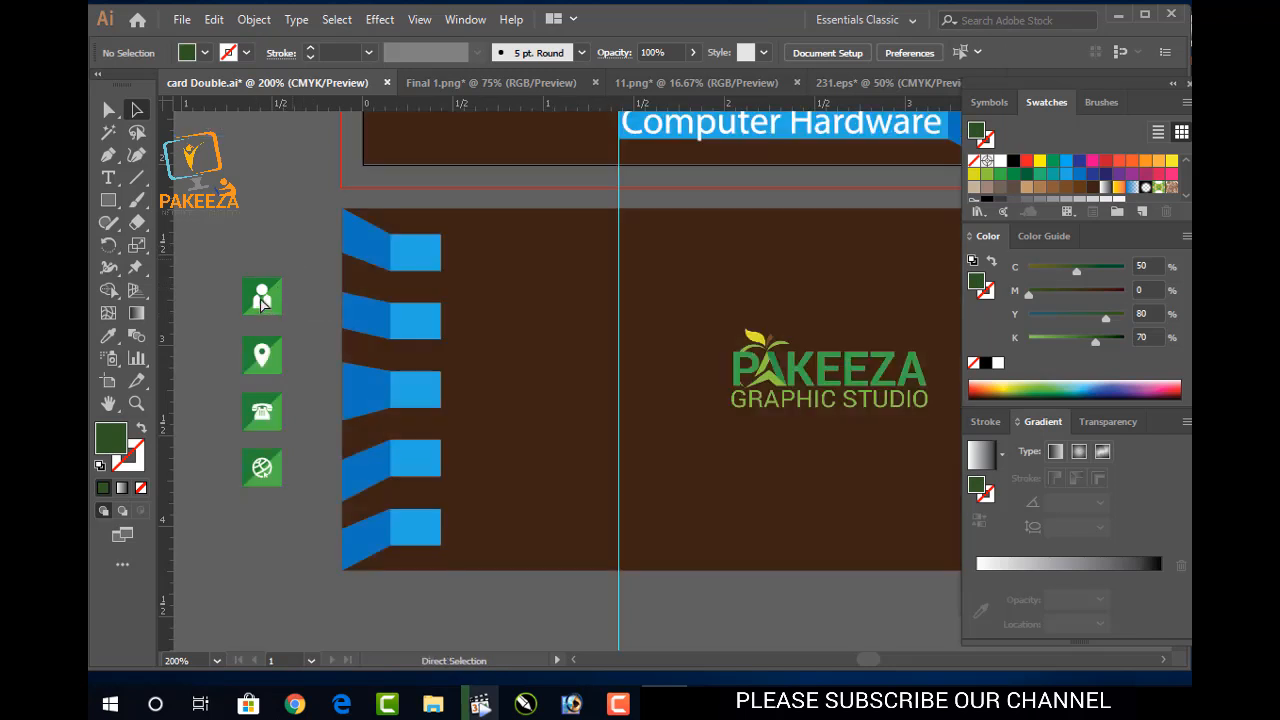
pyautogui.moveTo(263, 298); pyautogui.dragTo(362, 256)
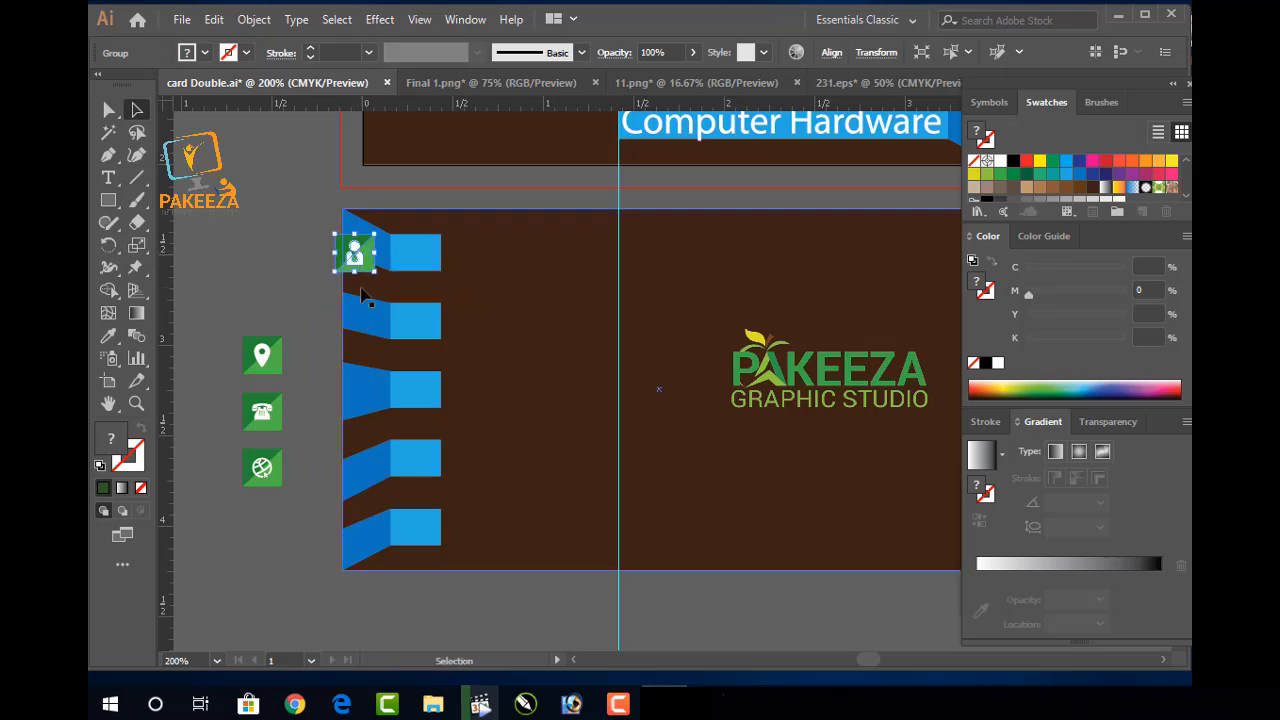
pyautogui.hotkey('ctrl', 'z')
pyautogui.hotkey('ctrl', 'z')
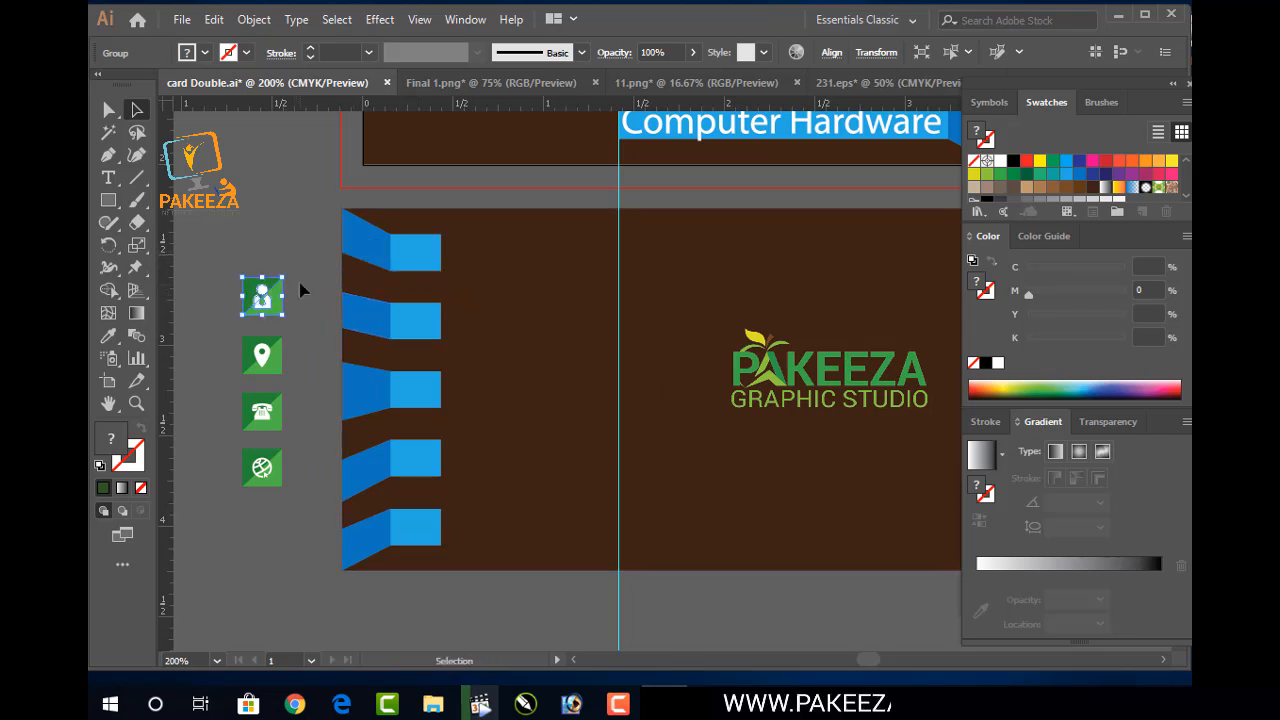
pyautogui.keyDown('ctrl'); pyautogui.click(313, 255); pyautogui.keyUp('ctrl')
pyautogui.moveTo(313, 255); pyautogui.dragTo(233, 517)
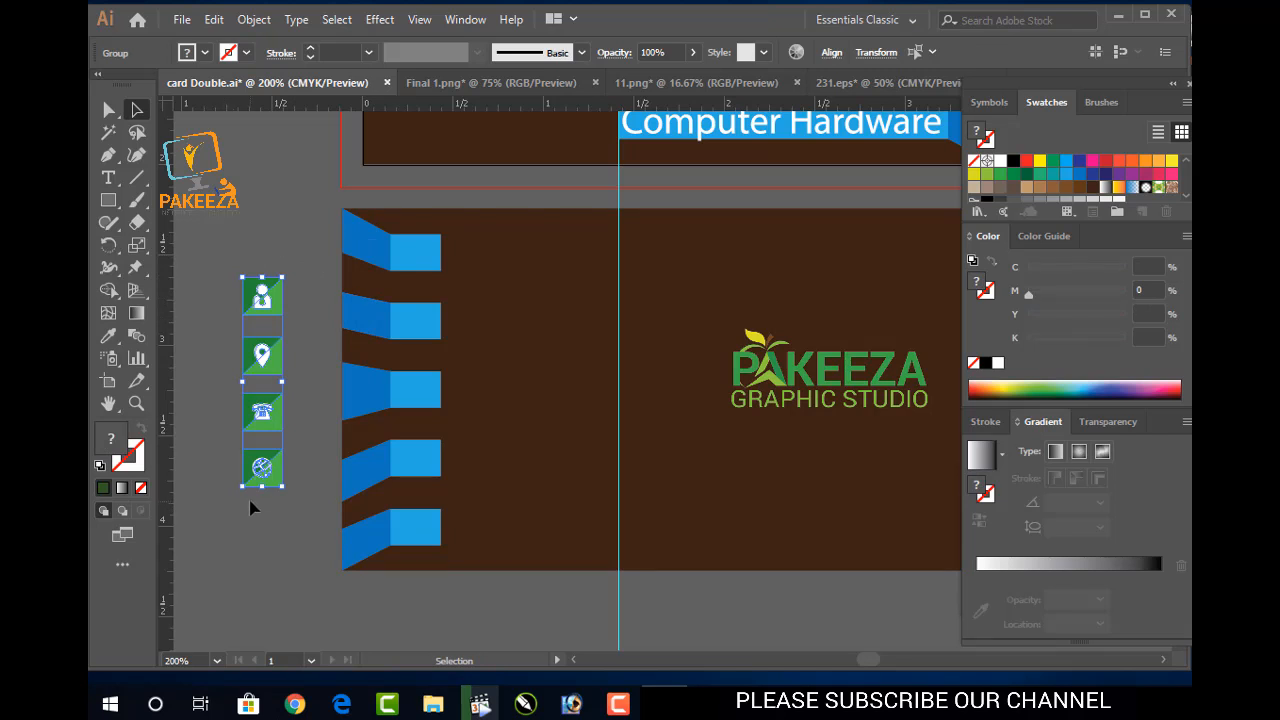
pyautogui.moveTo(284, 484); pyautogui.dragTo(280, 491)
pyautogui.click(299, 339)
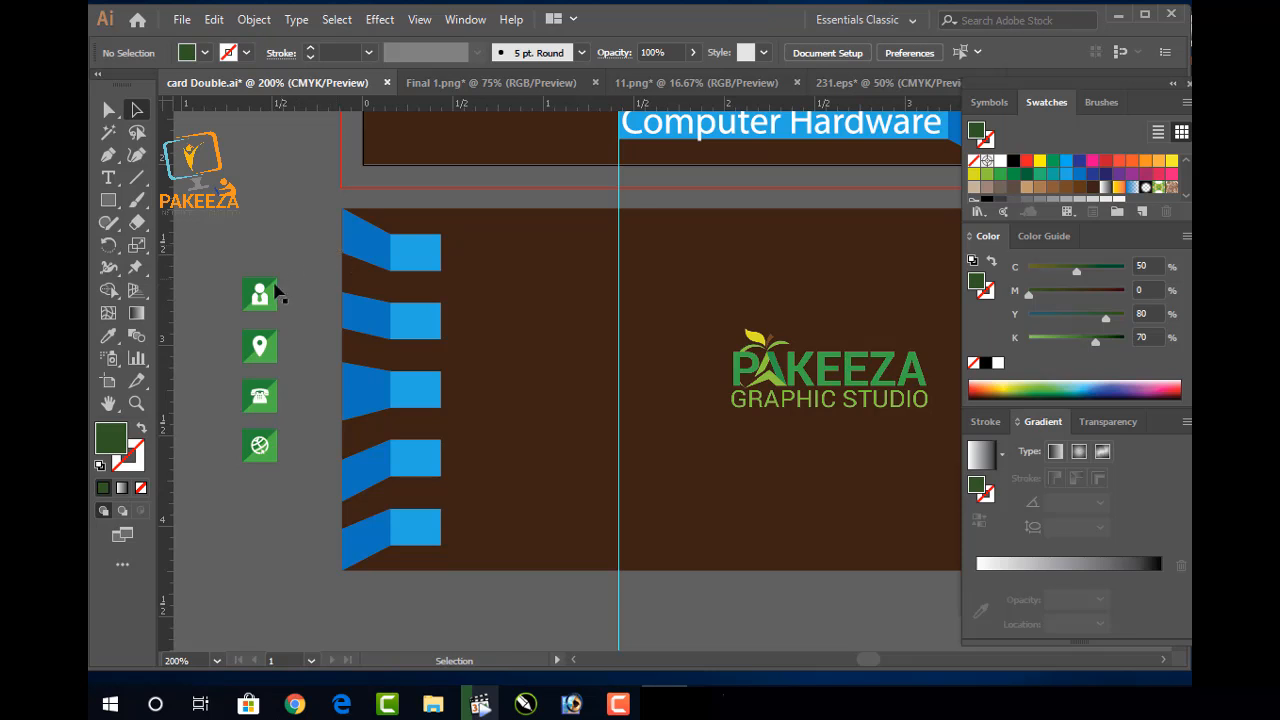
# Test the person icon on the top blue tab again, then revert the placement
pyautogui.moveTo(260, 295); pyautogui.dragTo(414, 276)
pyautogui.press('Up')
pyautogui.press('Up')
pyautogui.press('Up')
pyautogui.press('Up')
pyautogui.press('Up')
pyautogui.press('Up')
pyautogui.press('Up')
pyautogui.press('Up')
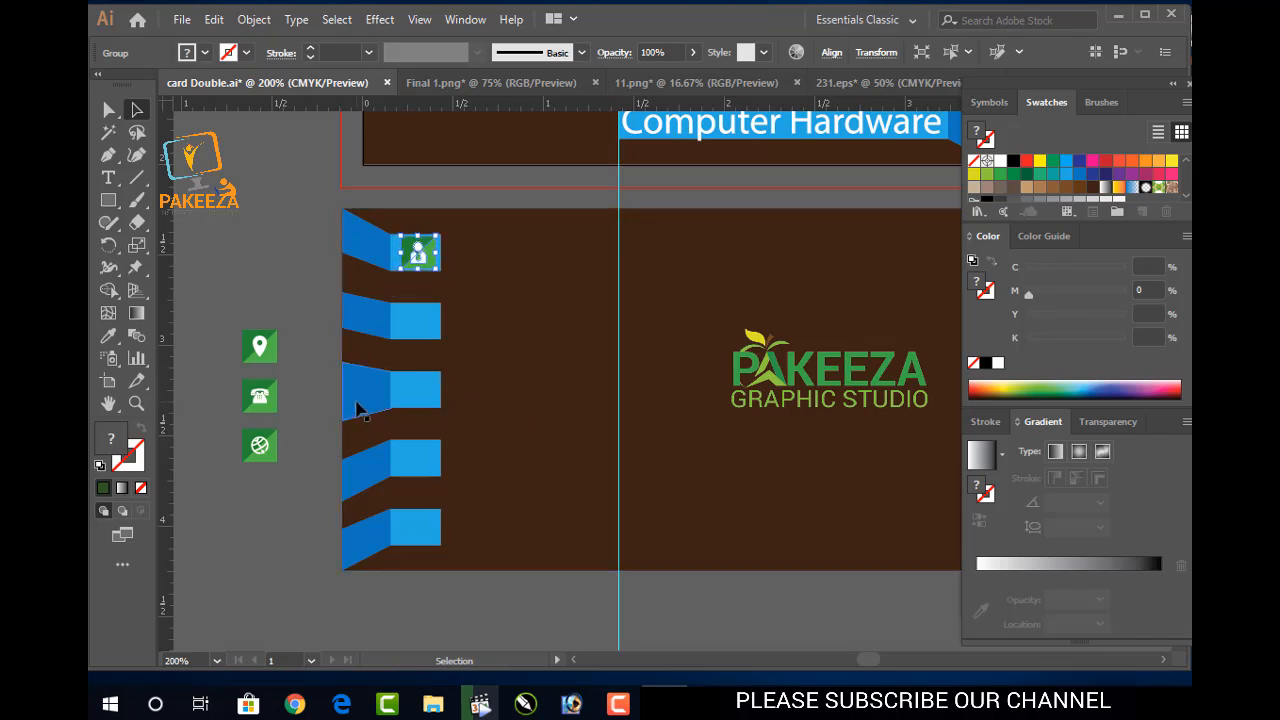
pyautogui.click(280, 288)
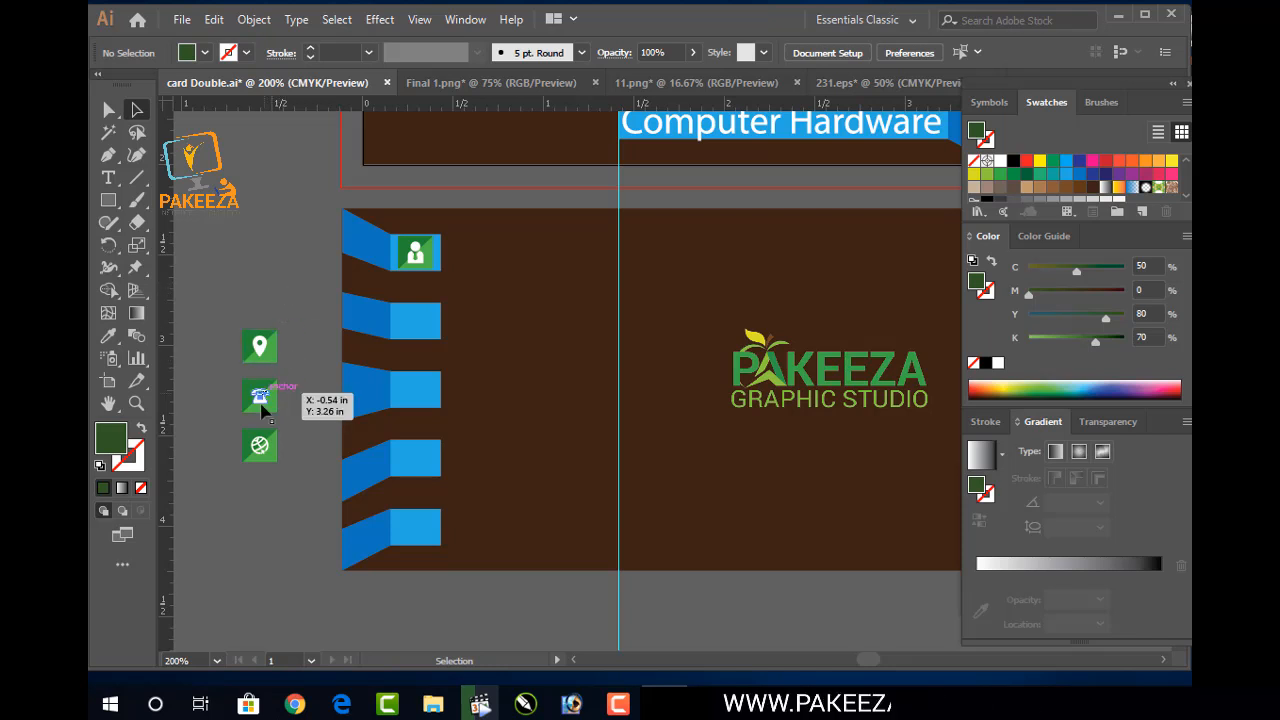
pyautogui.press('a')
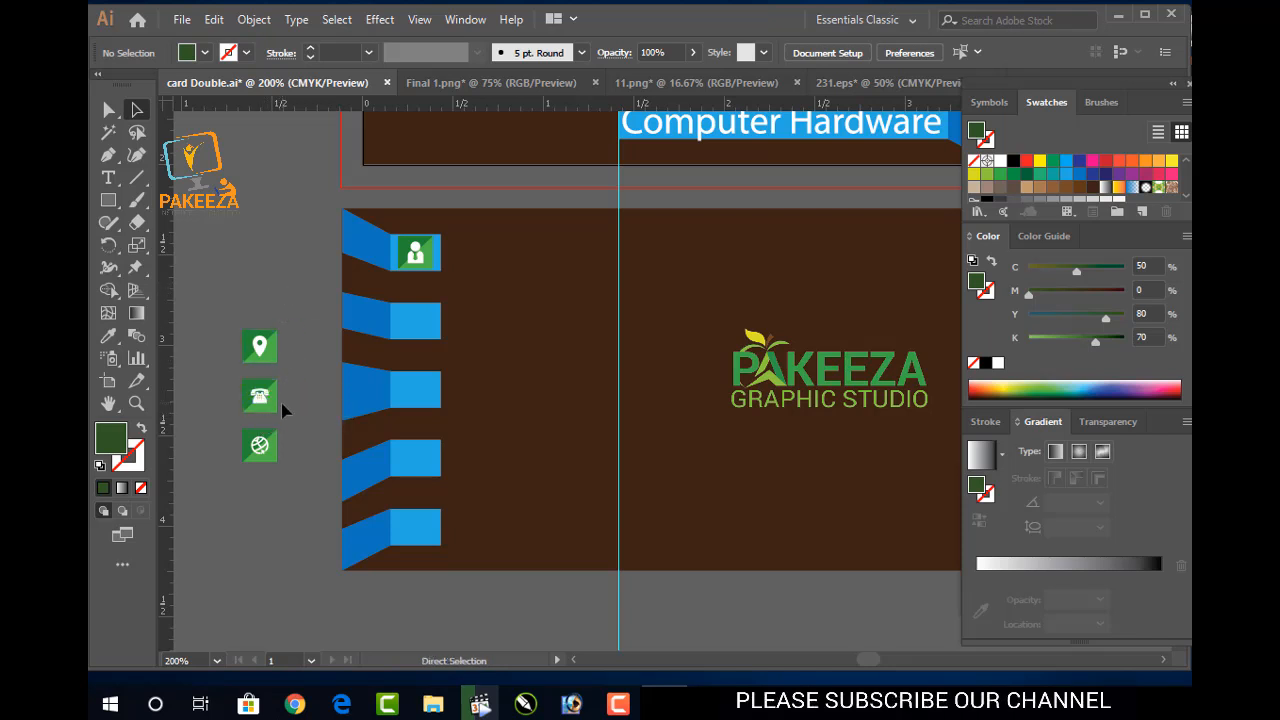
pyautogui.click(277, 406)
pyautogui.press('Down')
pyautogui.press('Down')
pyautogui.press('Down')
pyautogui.press('Down')
pyautogui.press('Down')
pyautogui.press('Down')
pyautogui.press('Down')
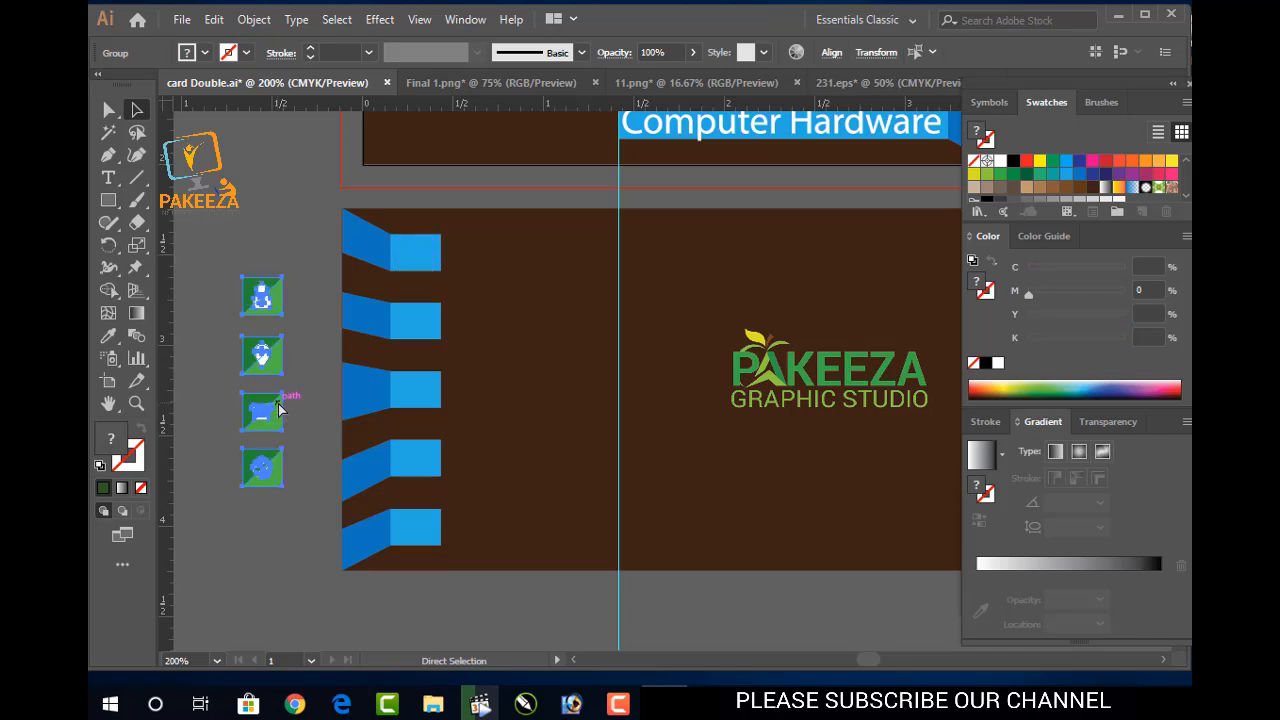
# Delete the green square background from the person icon
pyautogui.click(292, 391)
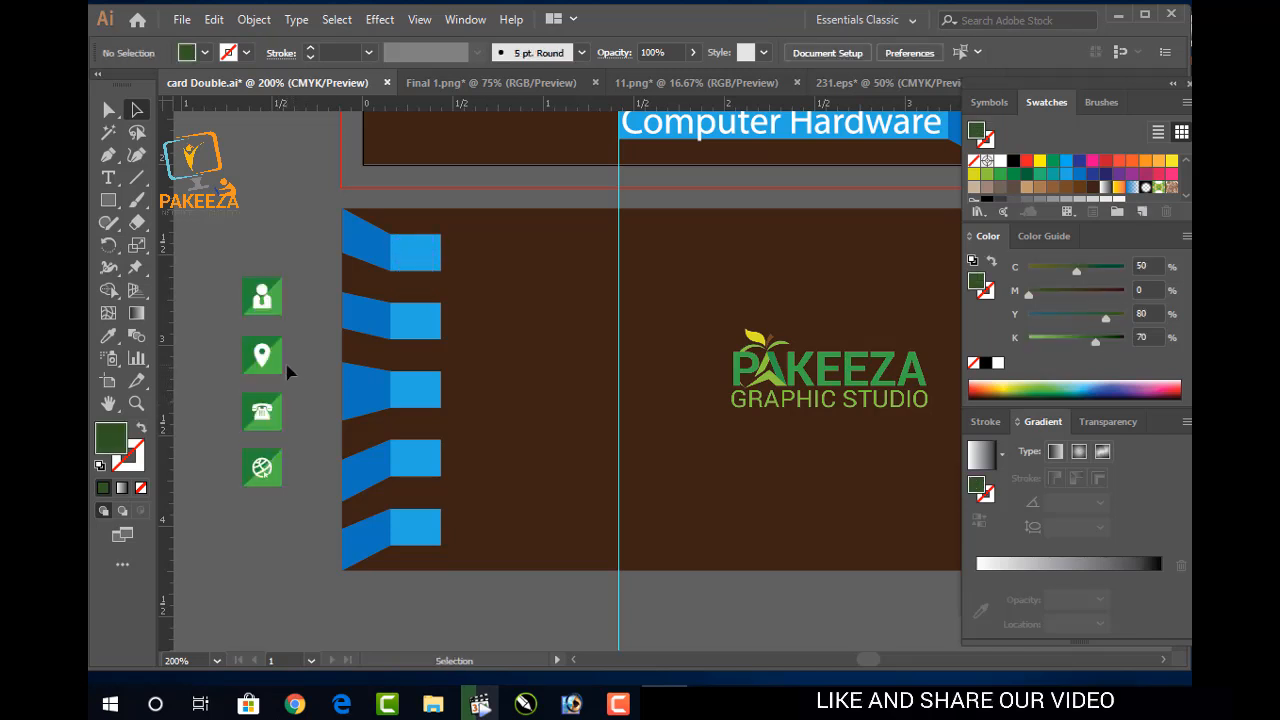
pyautogui.click(279, 296)
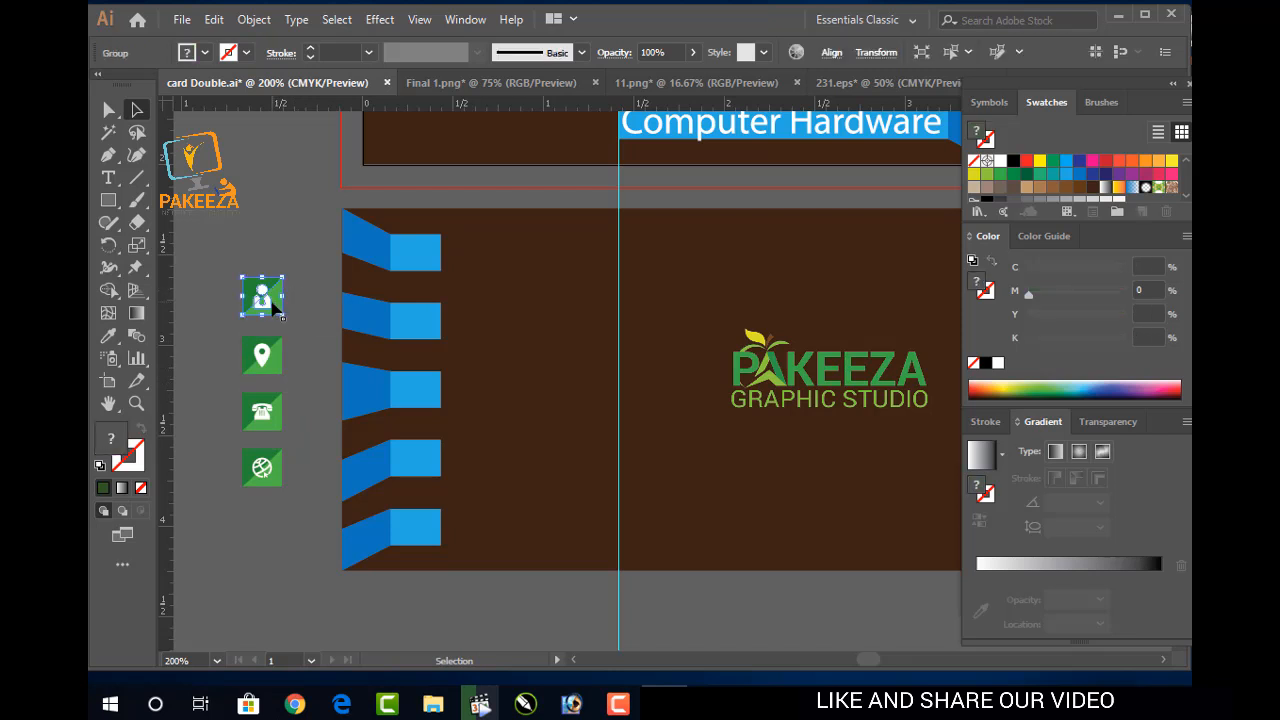
pyautogui.doubleClick(276, 307)
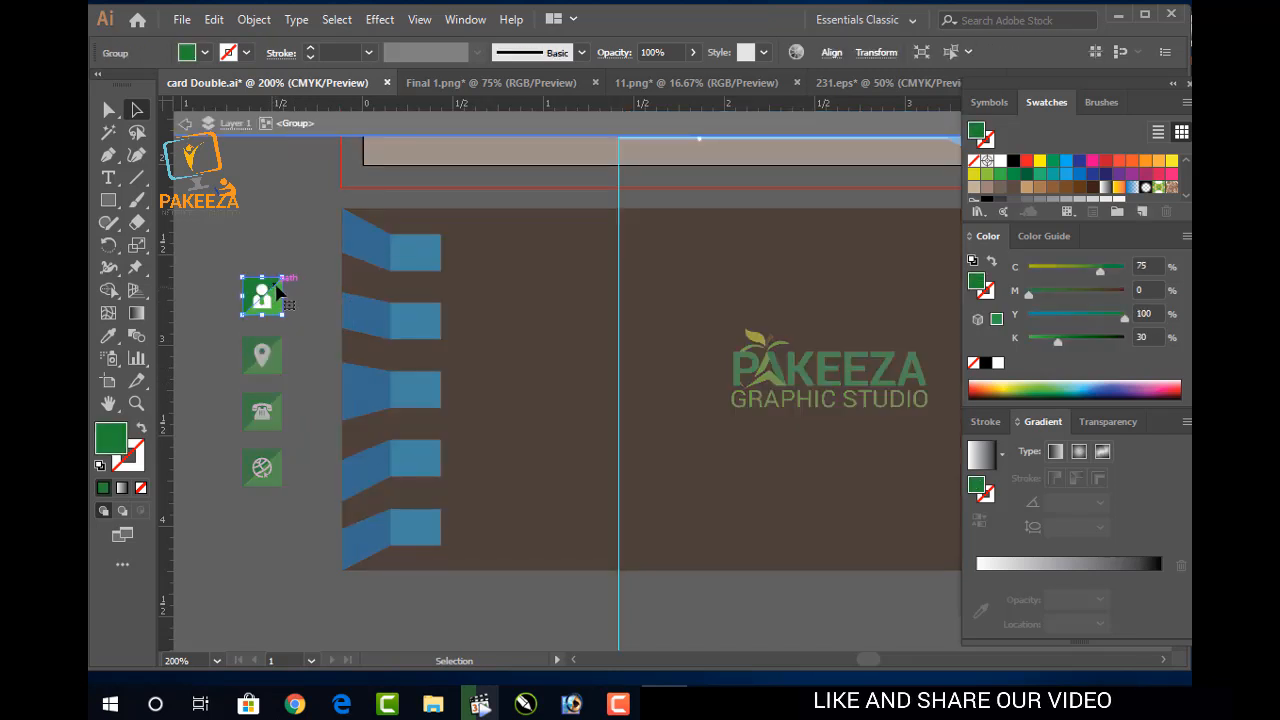
pyautogui.click(290, 286)
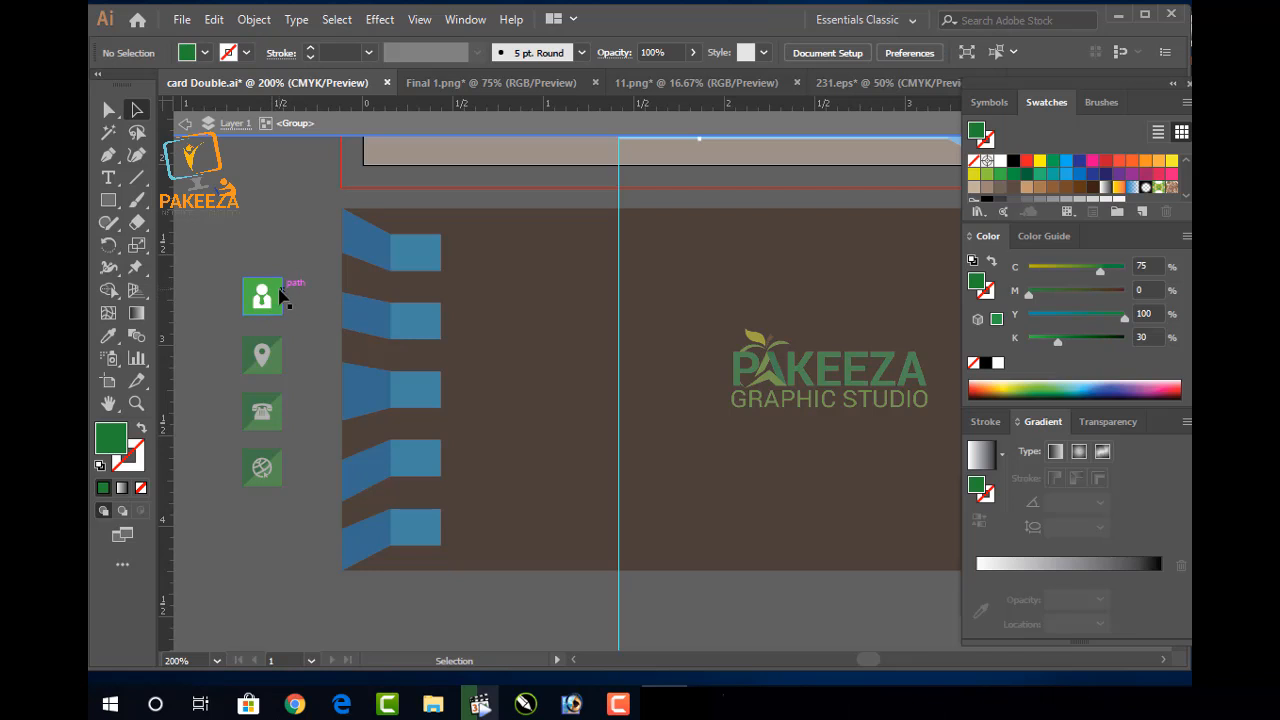
pyautogui.click(280, 296)
pyautogui.press('Delete')
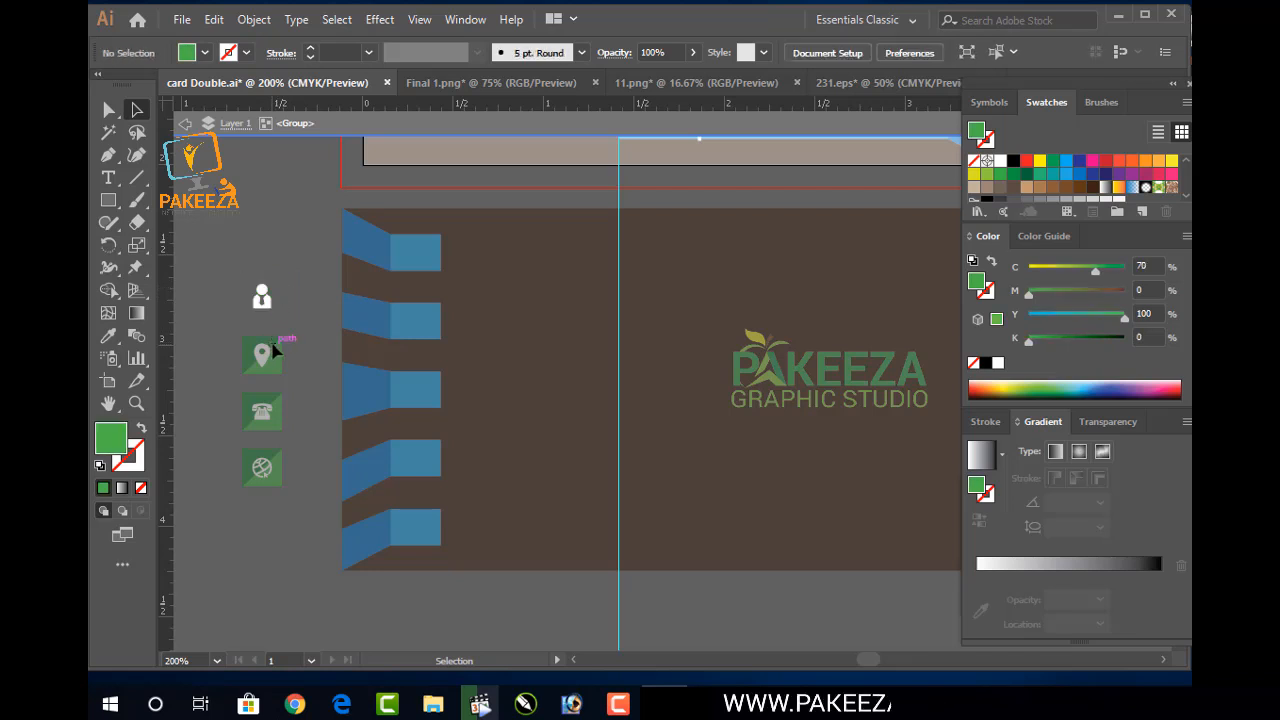
pyautogui.press('Escape')
# Remove the light green shape and dark green triangle behind the location pin
pyautogui.click(276, 350)
pyautogui.press('Delete')
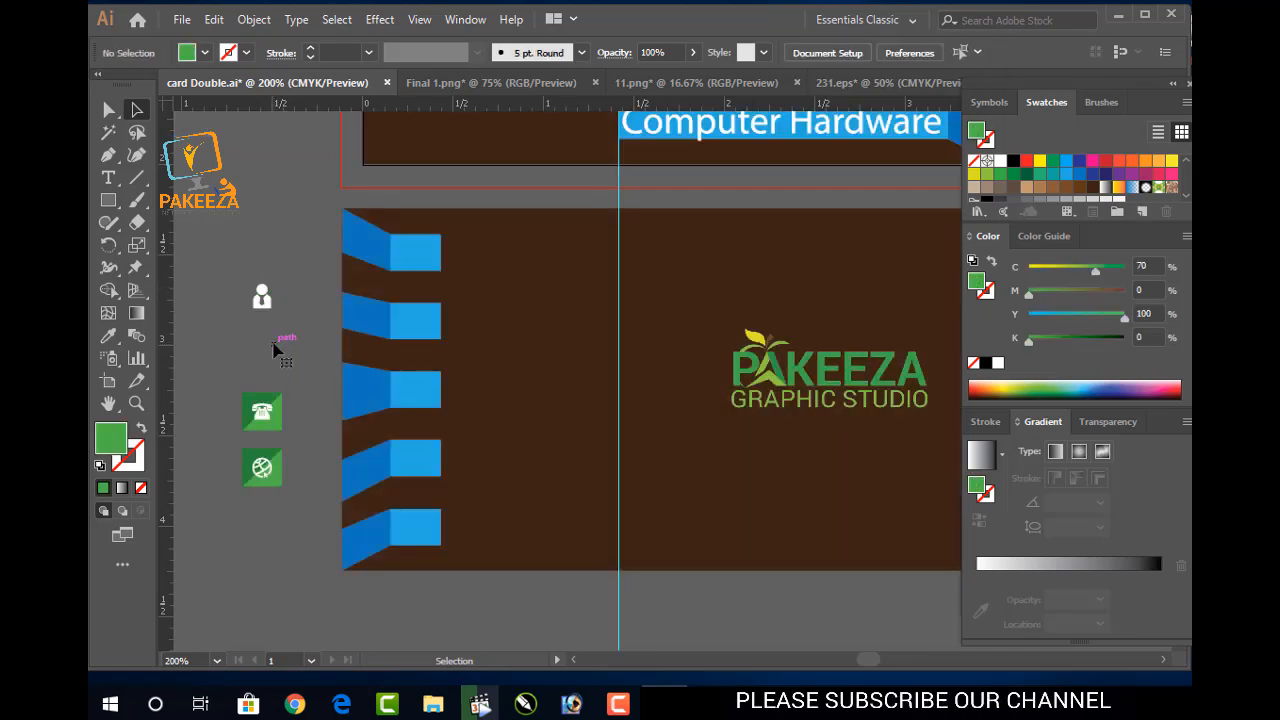
pyautogui.hotkey('ctrl', 'z')
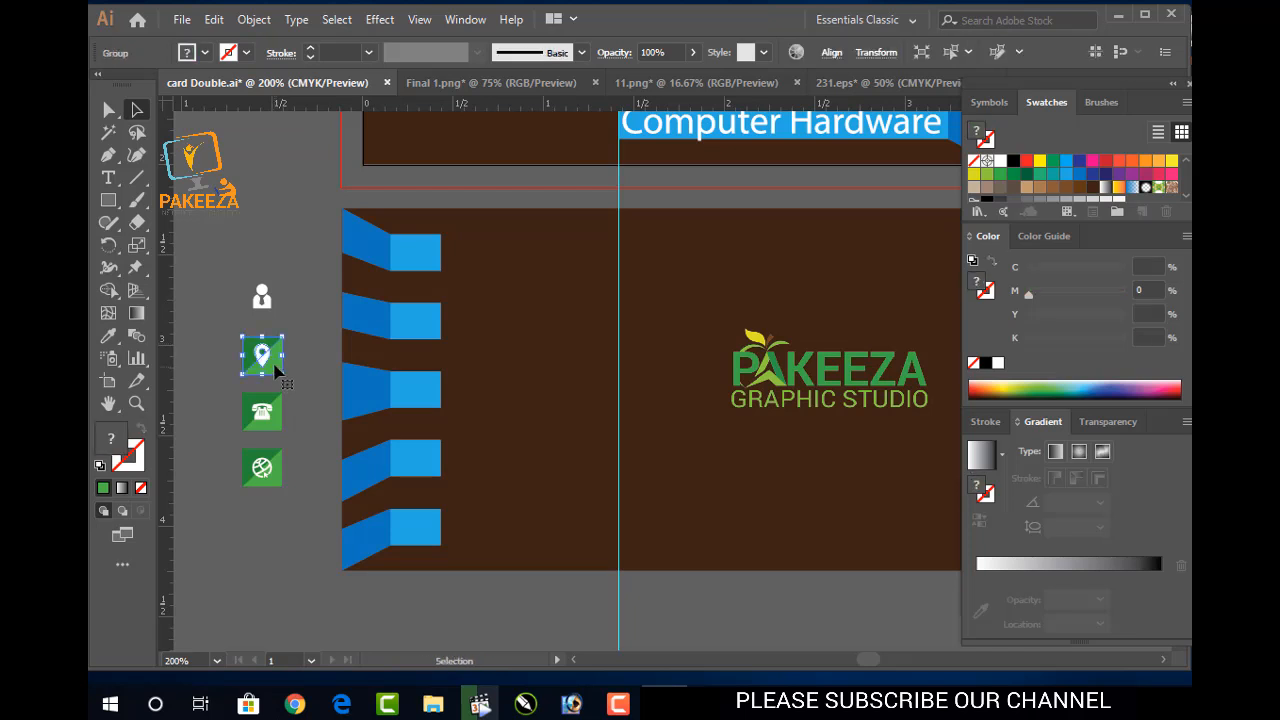
pyautogui.doubleClick(278, 368)
pyautogui.click(275, 370)
pyautogui.press('Delete')
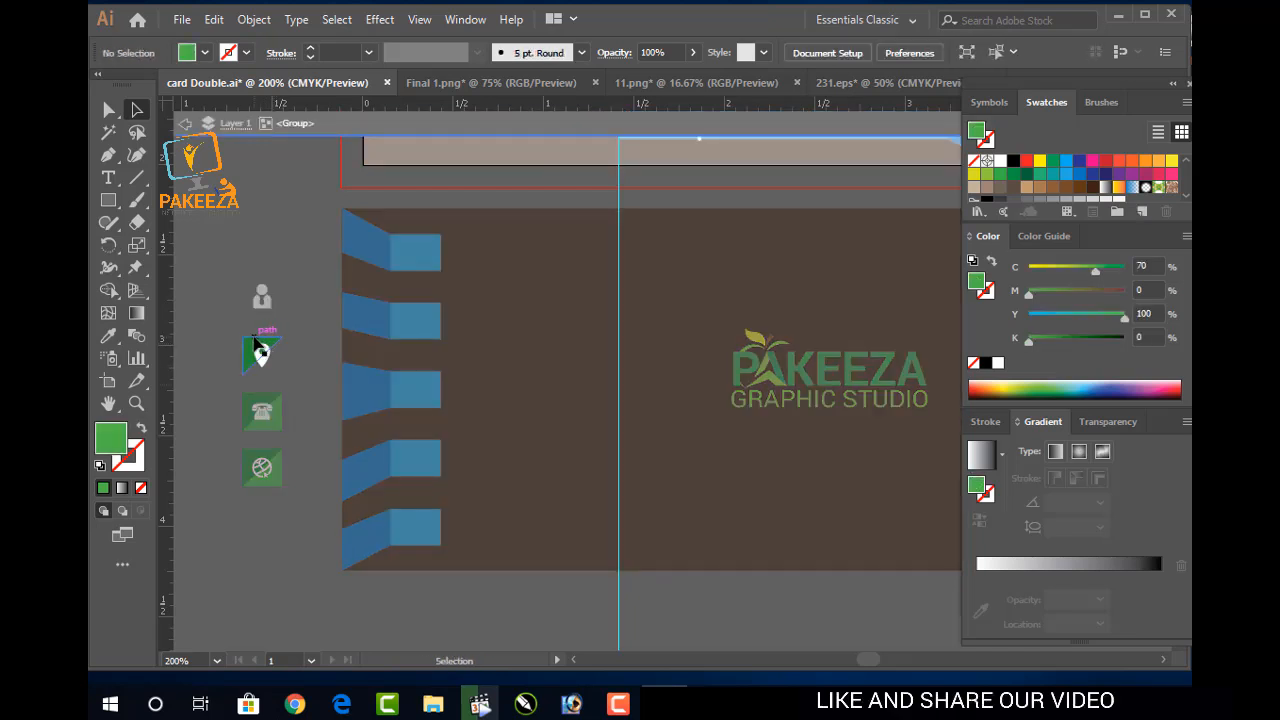
pyautogui.click(258, 350)
pyautogui.press('Delete')
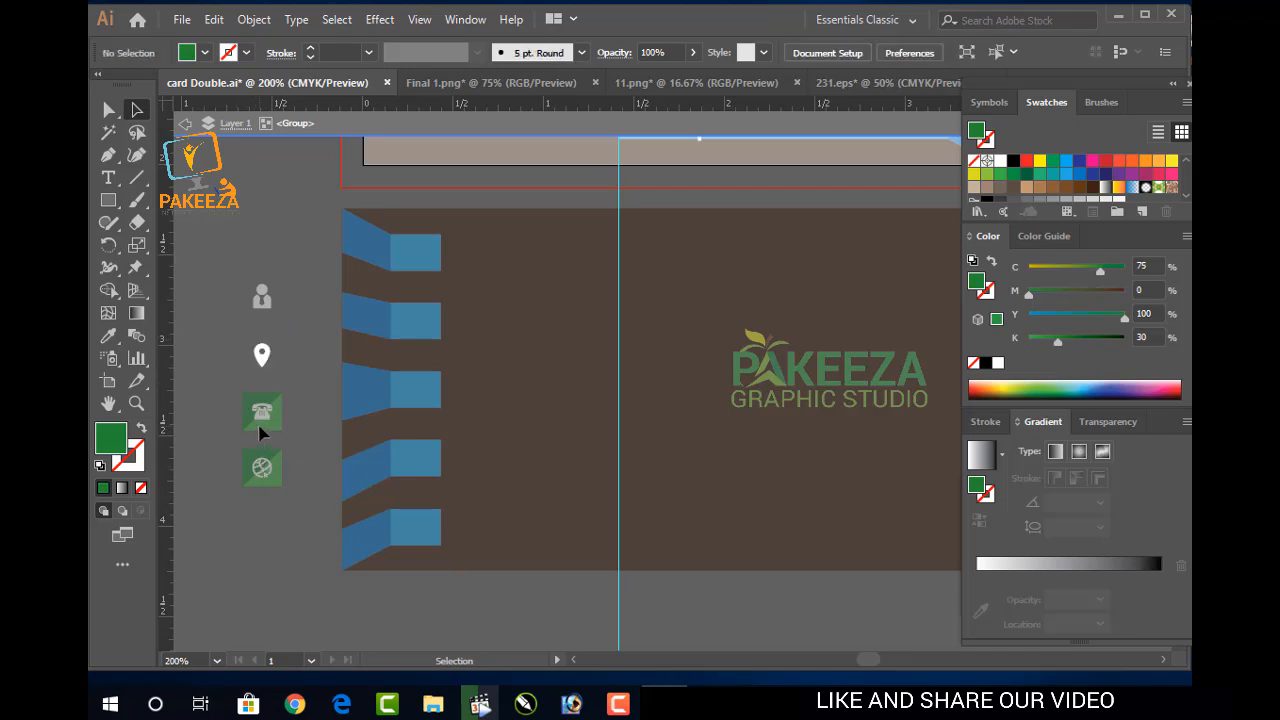
pyautogui.press('Escape')
# Delete the green background triangle from the phone icon
pyautogui.click(258, 430)
pyautogui.press('Delete')
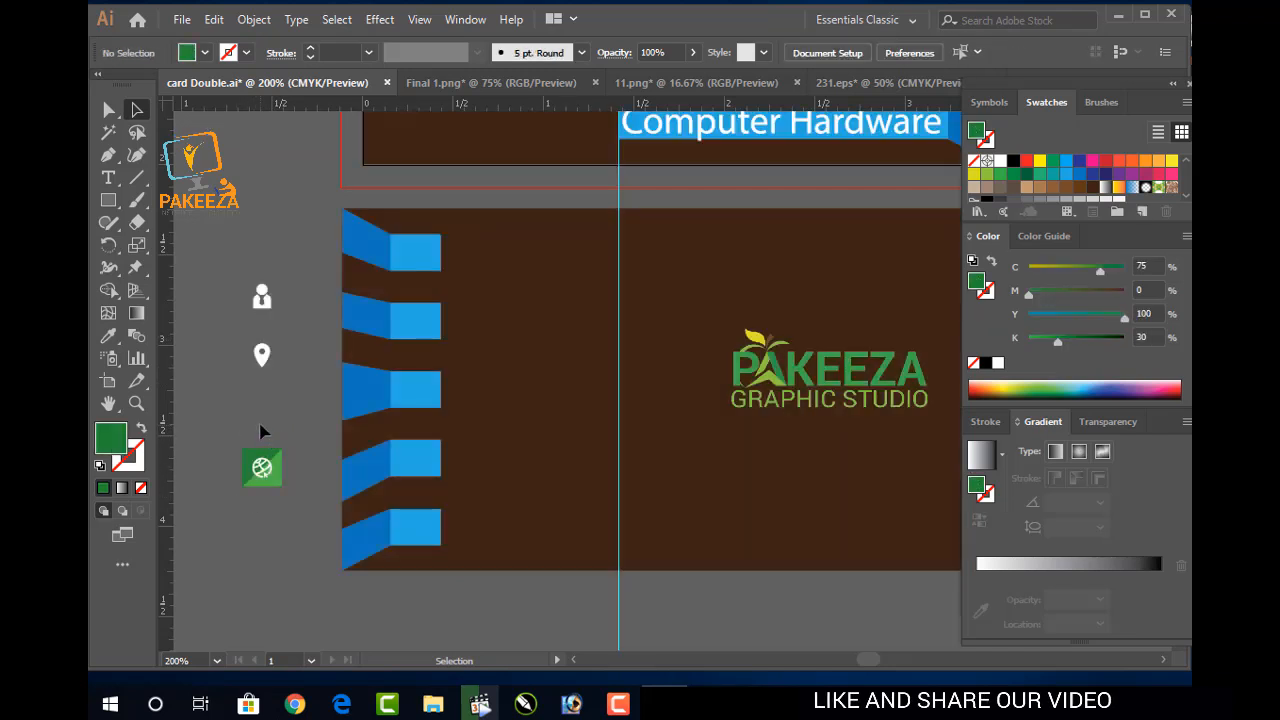
pyautogui.hotkey('ctrl', 'z')
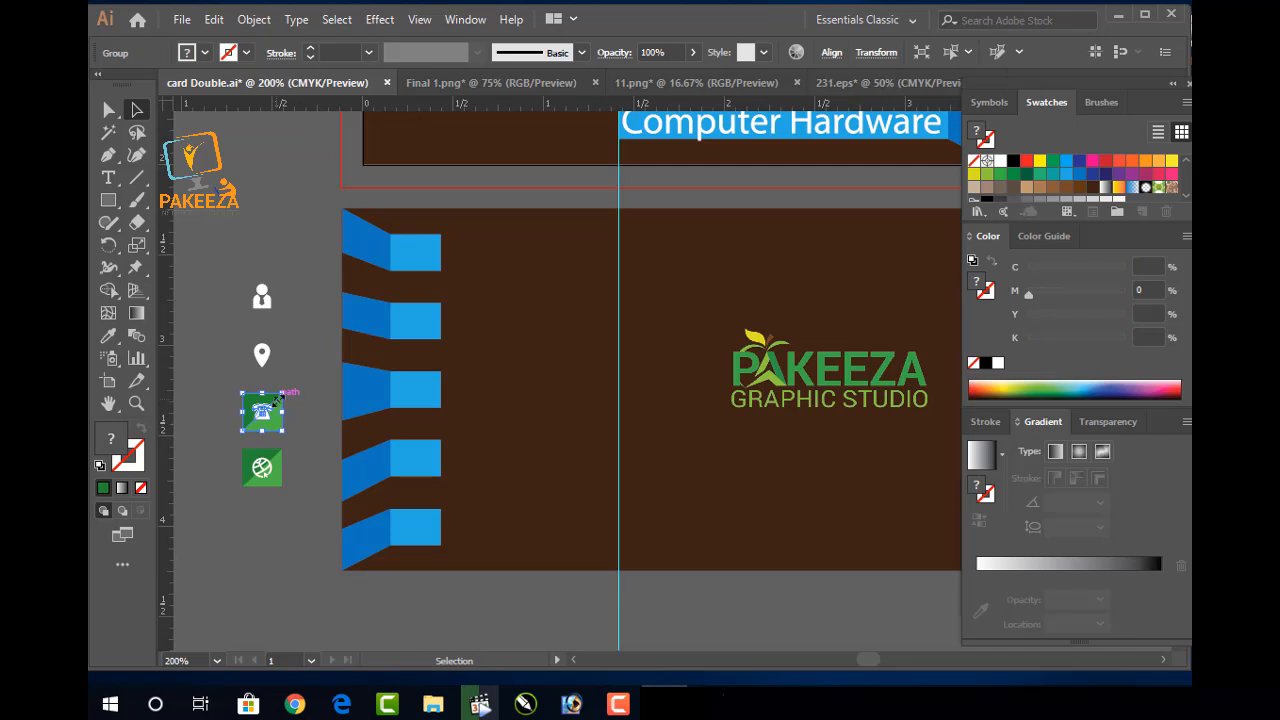
pyautogui.press('Delete')
pyautogui.hotkey('ctrl', 'z')
pyautogui.doubleClick(276, 427)
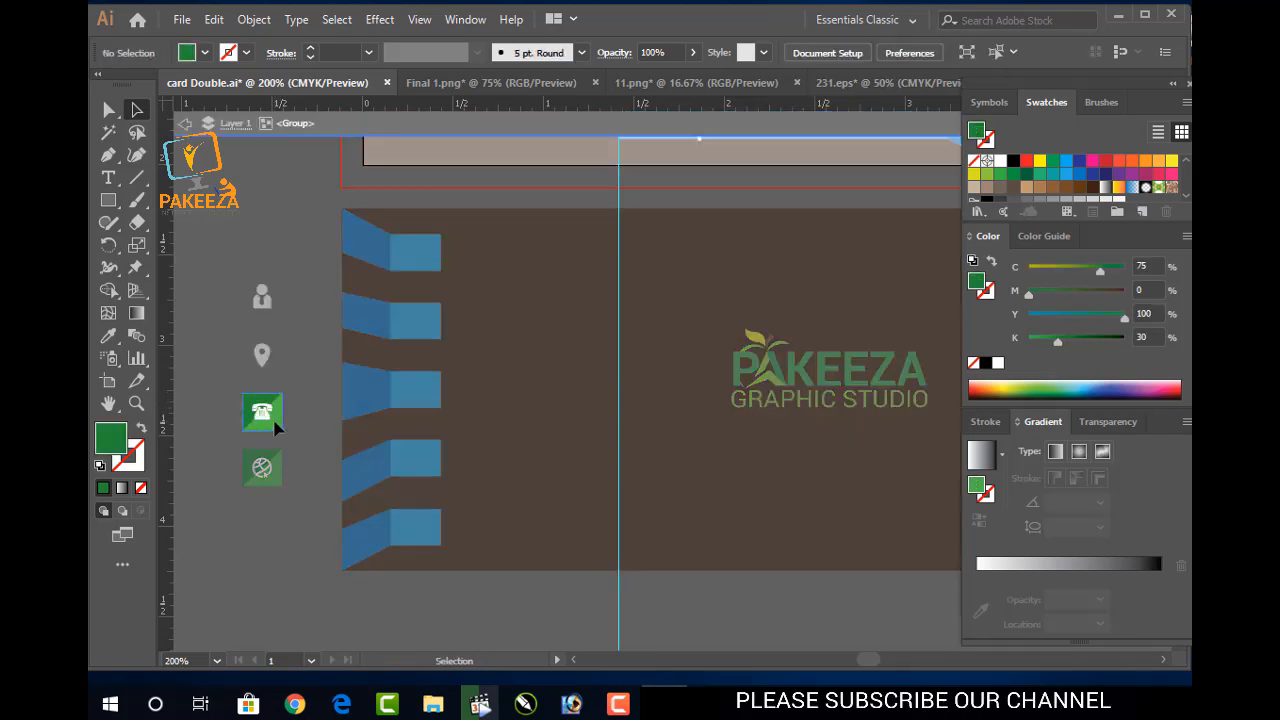
pyautogui.click(248, 407)
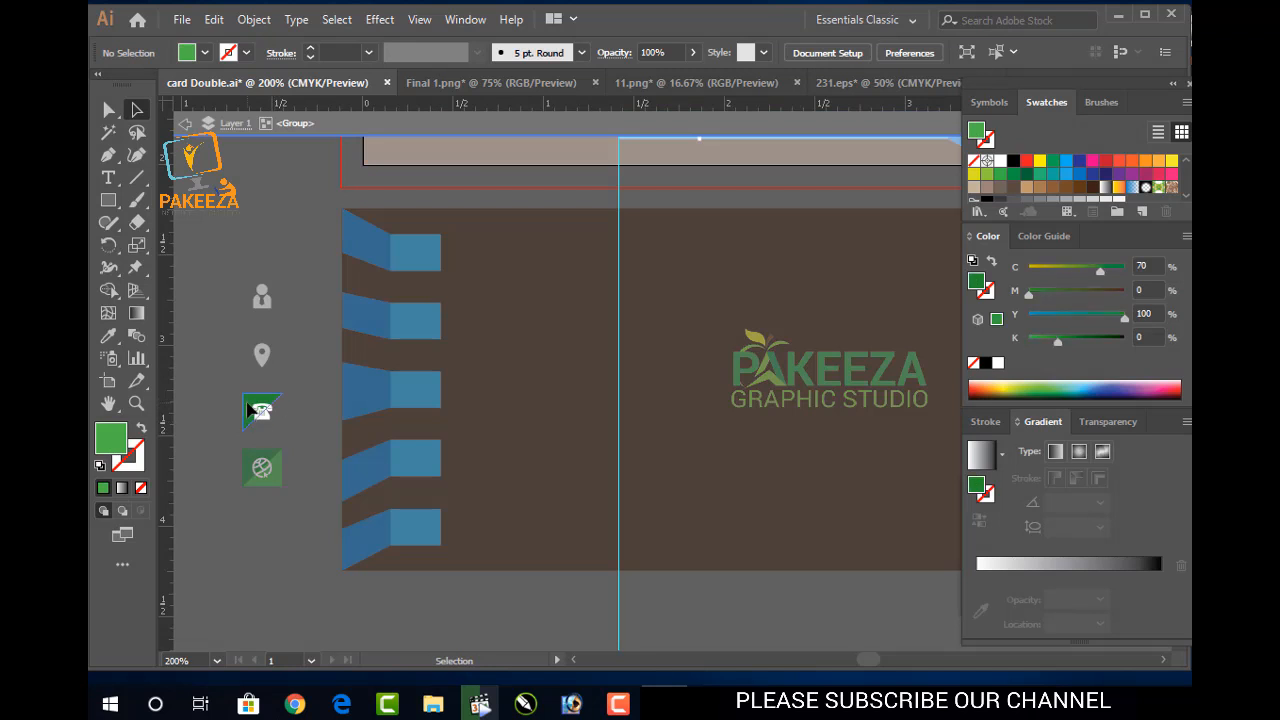
pyautogui.press('Delete')
pyautogui.doubleClick(275, 459)
# Delete the green square behind the globe icon
pyautogui.click(278, 462)
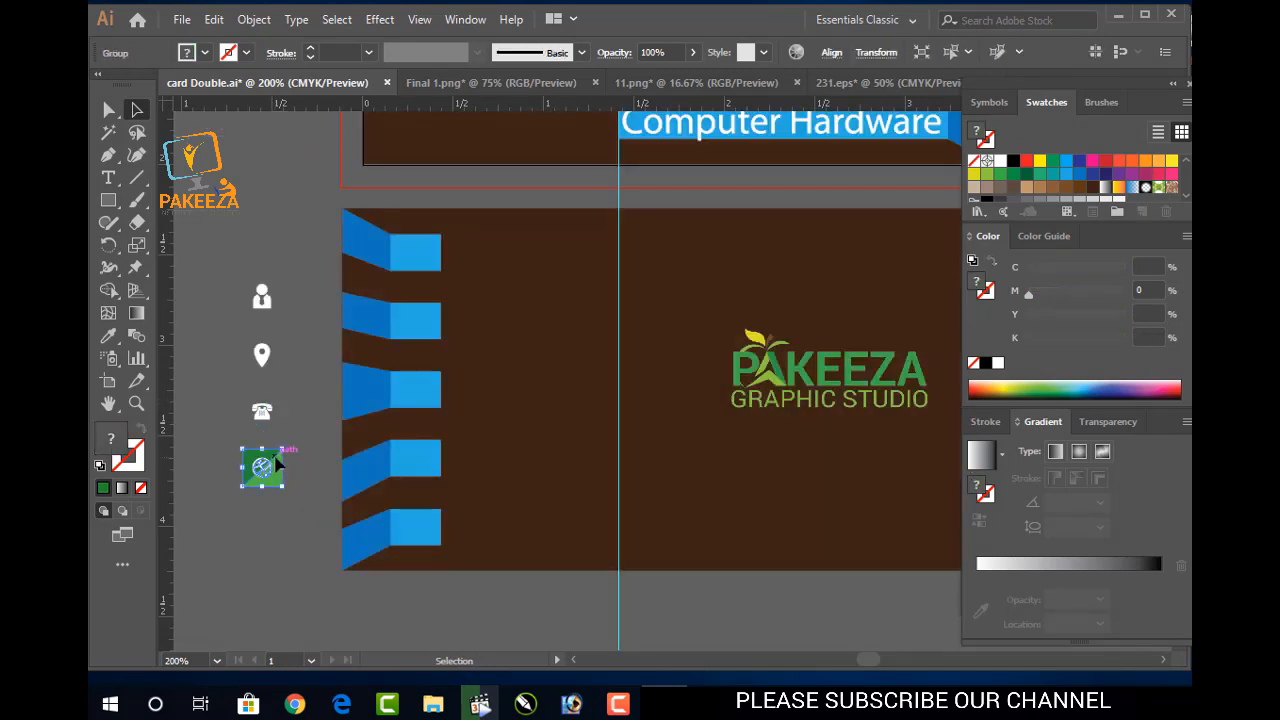
pyautogui.press('Delete')
pyautogui.hotkey('ctrl', 'z')
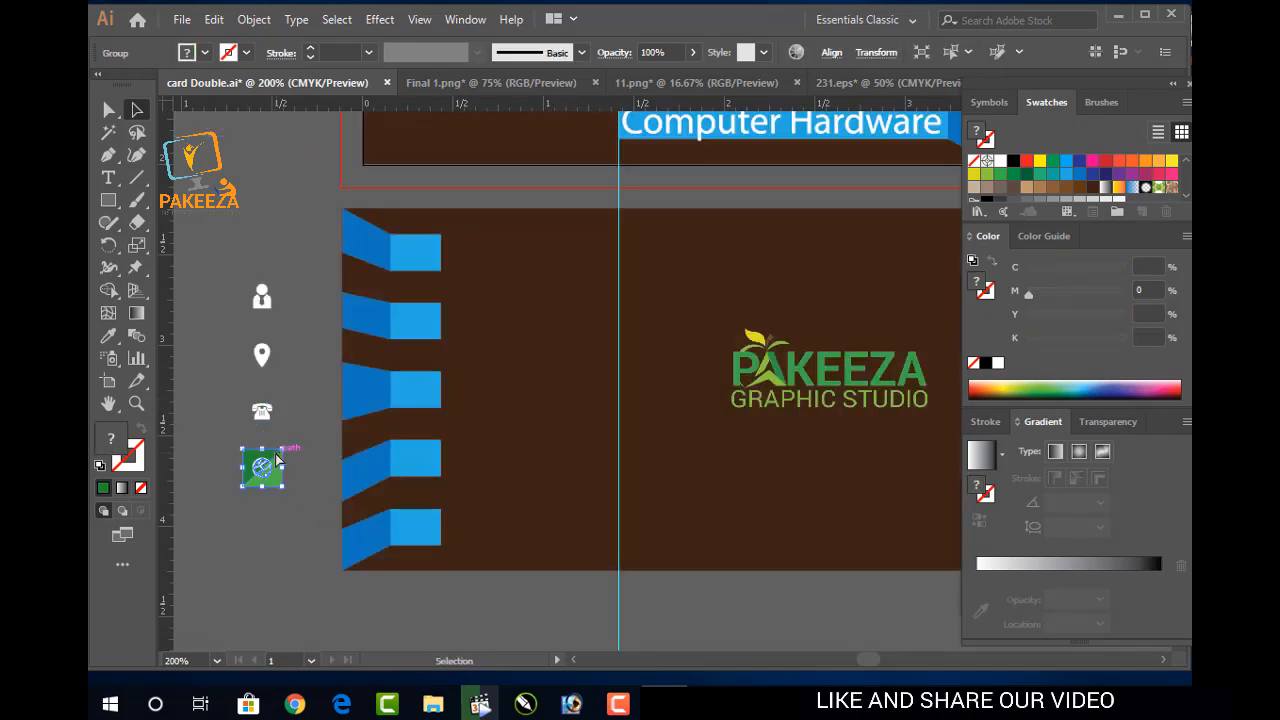
pyautogui.doubleClick(275, 455)
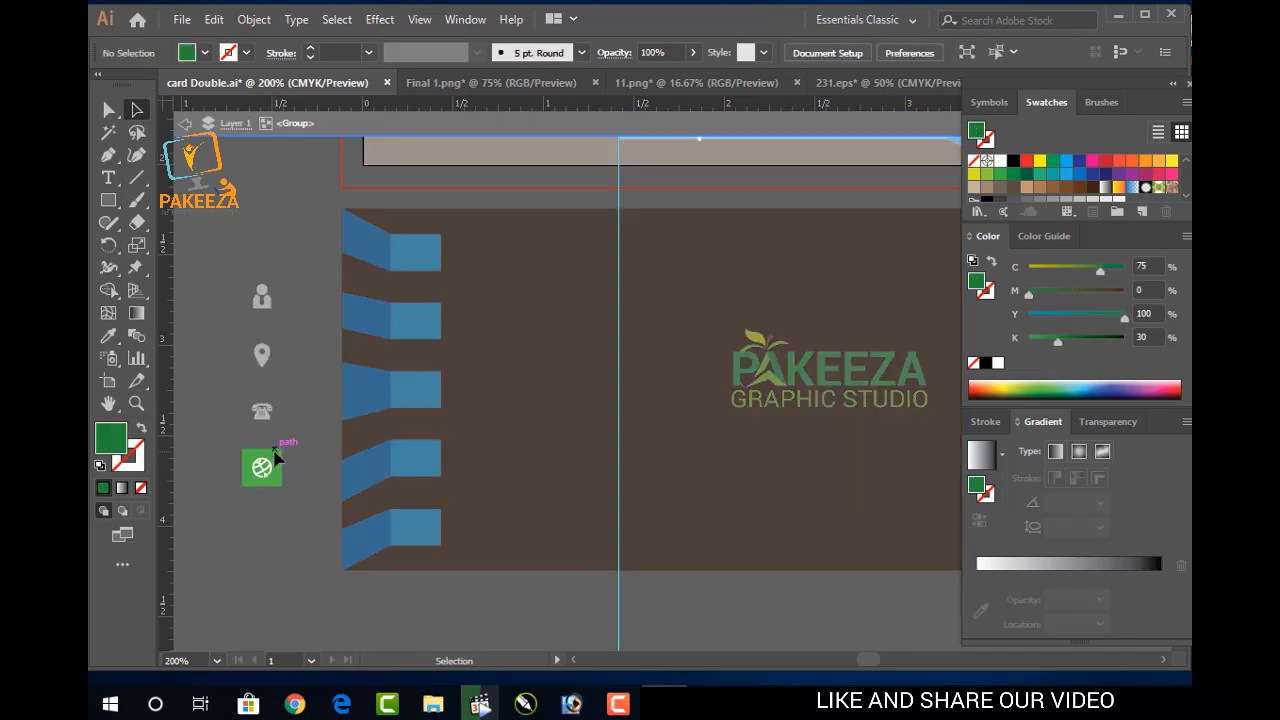
pyautogui.click(277, 456)
pyautogui.press('Delete')
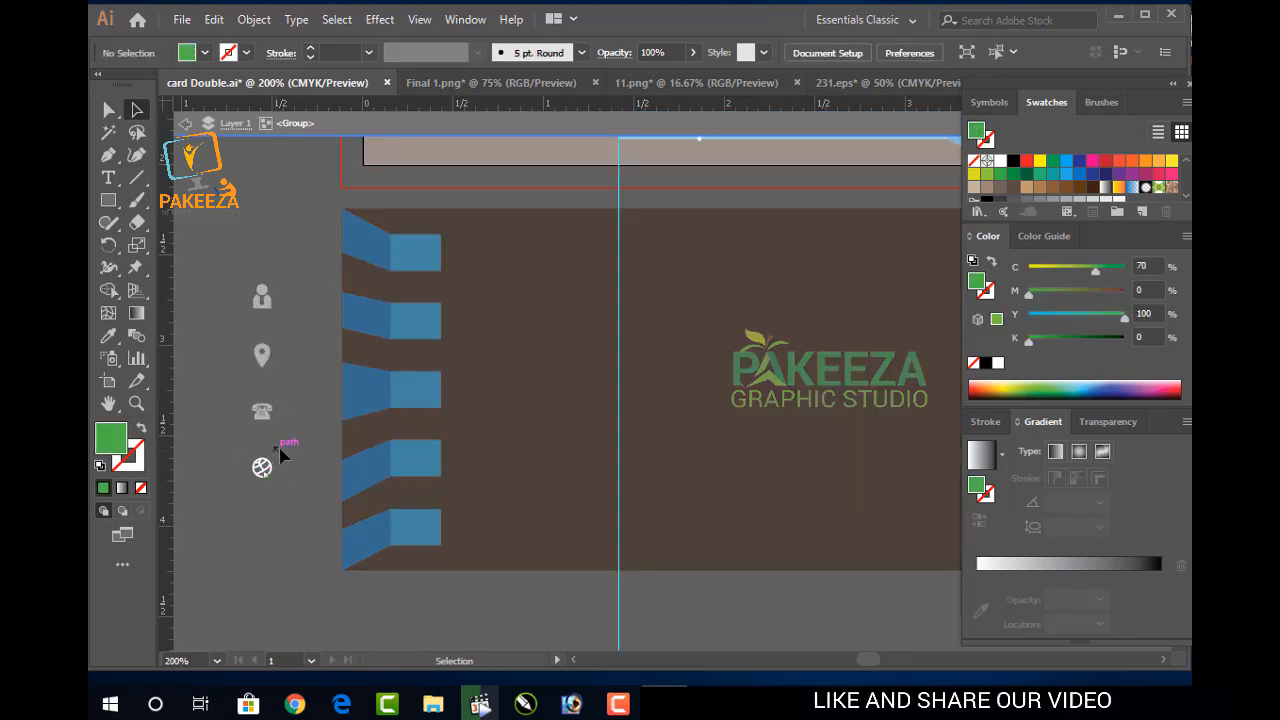
pyautogui.doubleClick(288, 435)
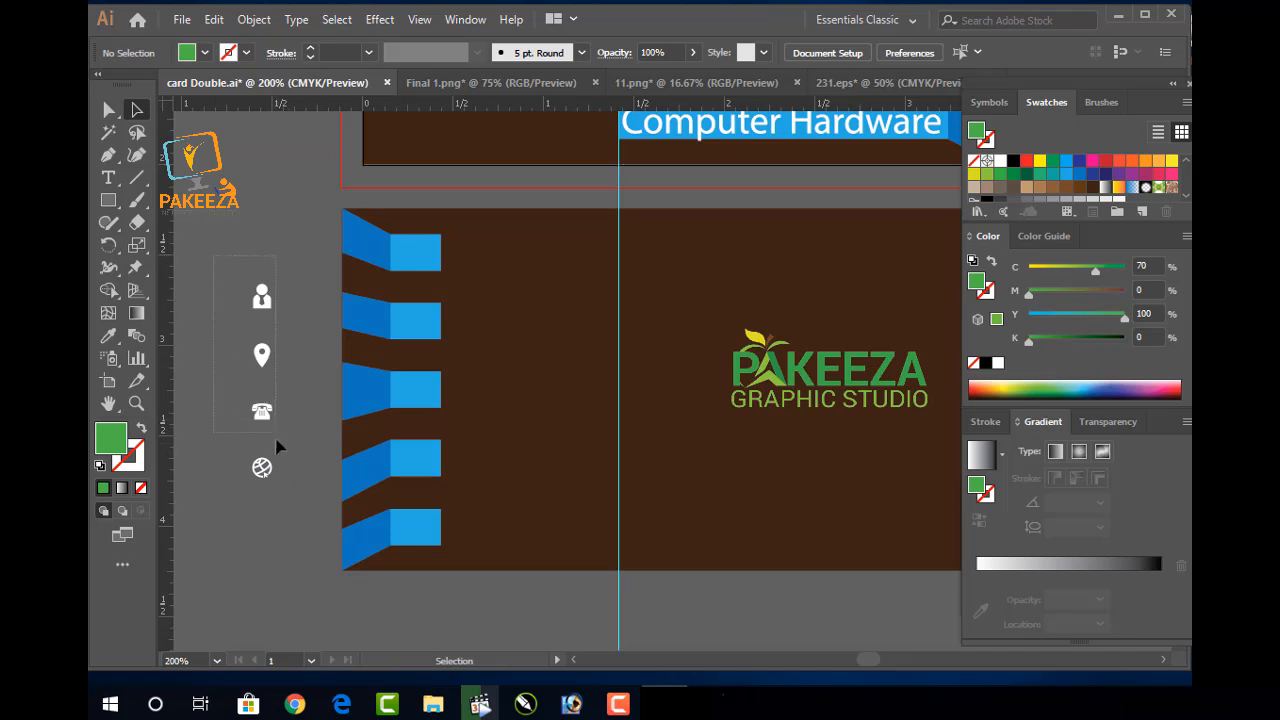
# Move the person icon into the first blue tab and the telephone into the second
pyautogui.moveTo(291, 506); pyautogui.dragTo(291, 578)
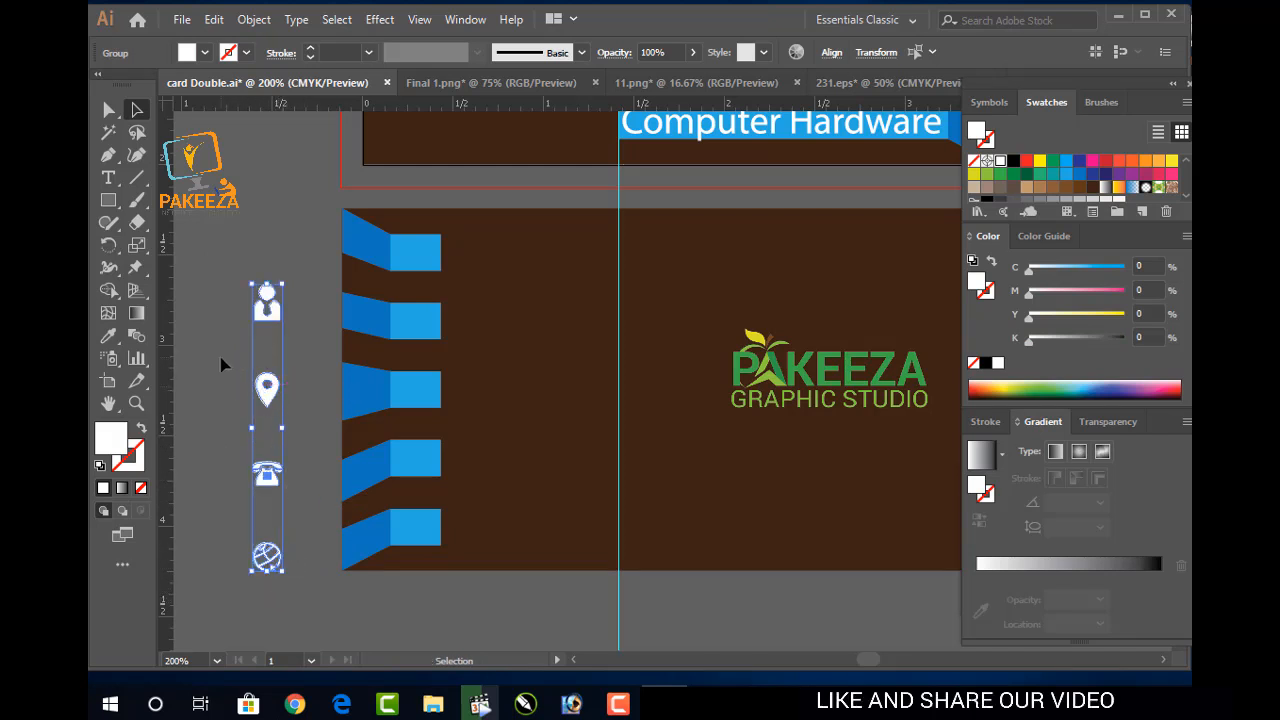
pyautogui.click(222, 364)
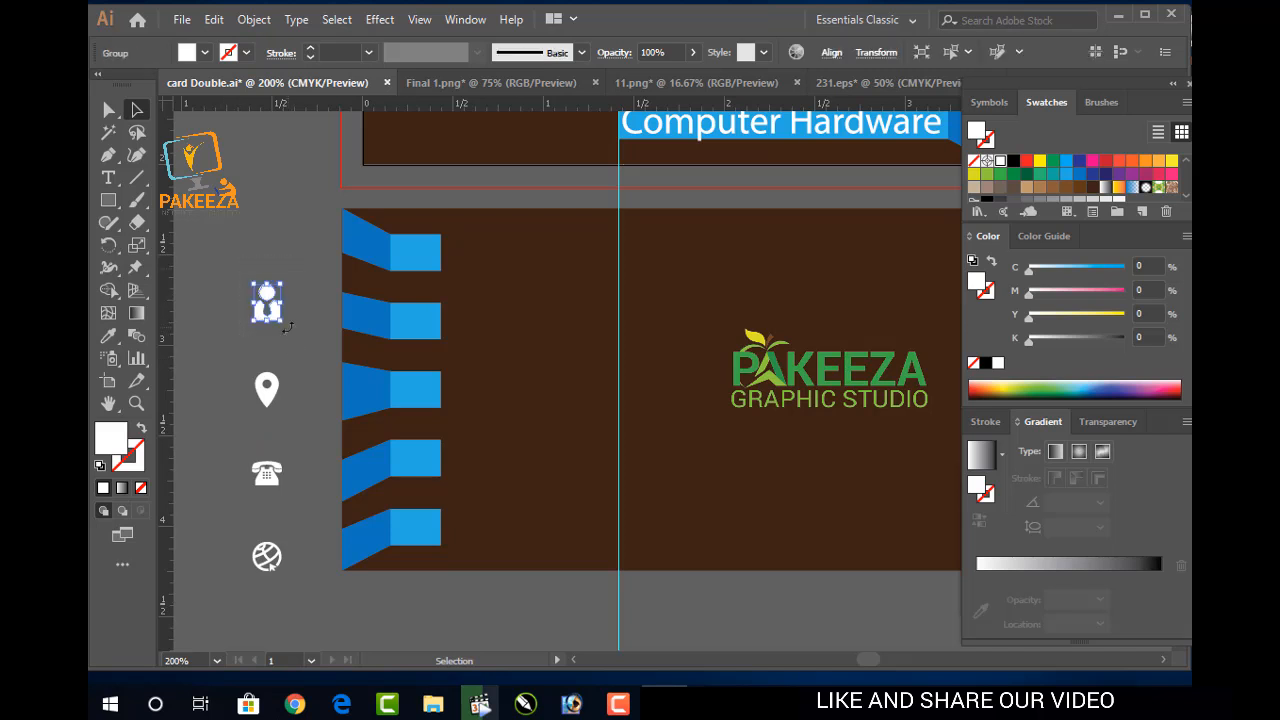
pyautogui.moveTo(272, 306); pyautogui.dragTo(414, 257)
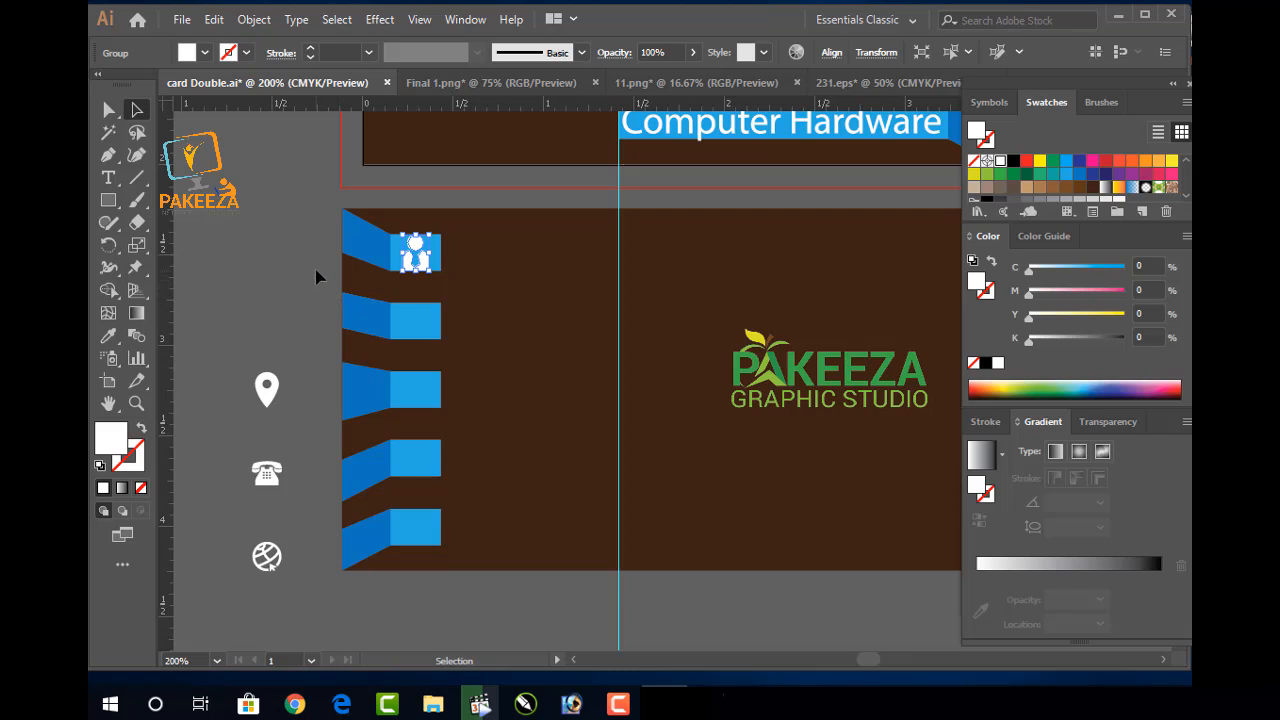
pyautogui.click(286, 291)
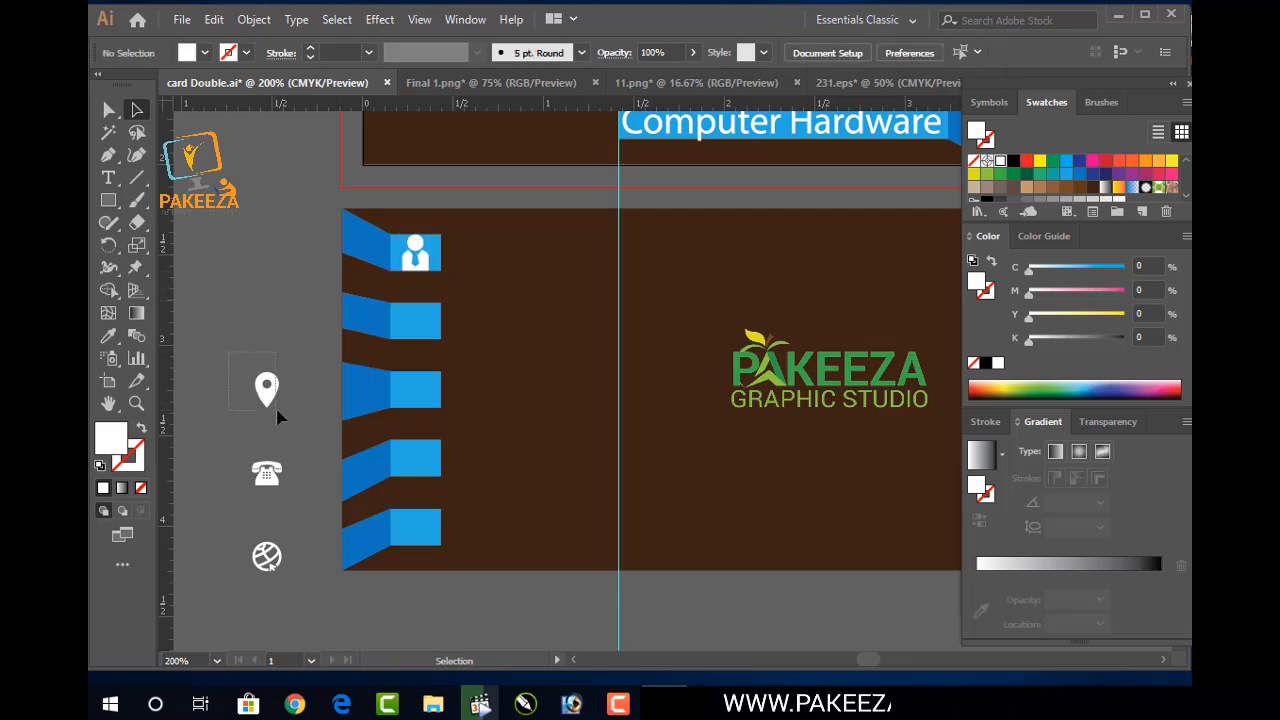
pyautogui.moveTo(280, 415)
pyautogui.mouseDown()
pyautogui.moveTo(269, 383)
pyautogui.moveTo(266, 397)
pyautogui.mouseUp()
pyautogui.moveTo(280, 485); pyautogui.dragTo(420, 334)
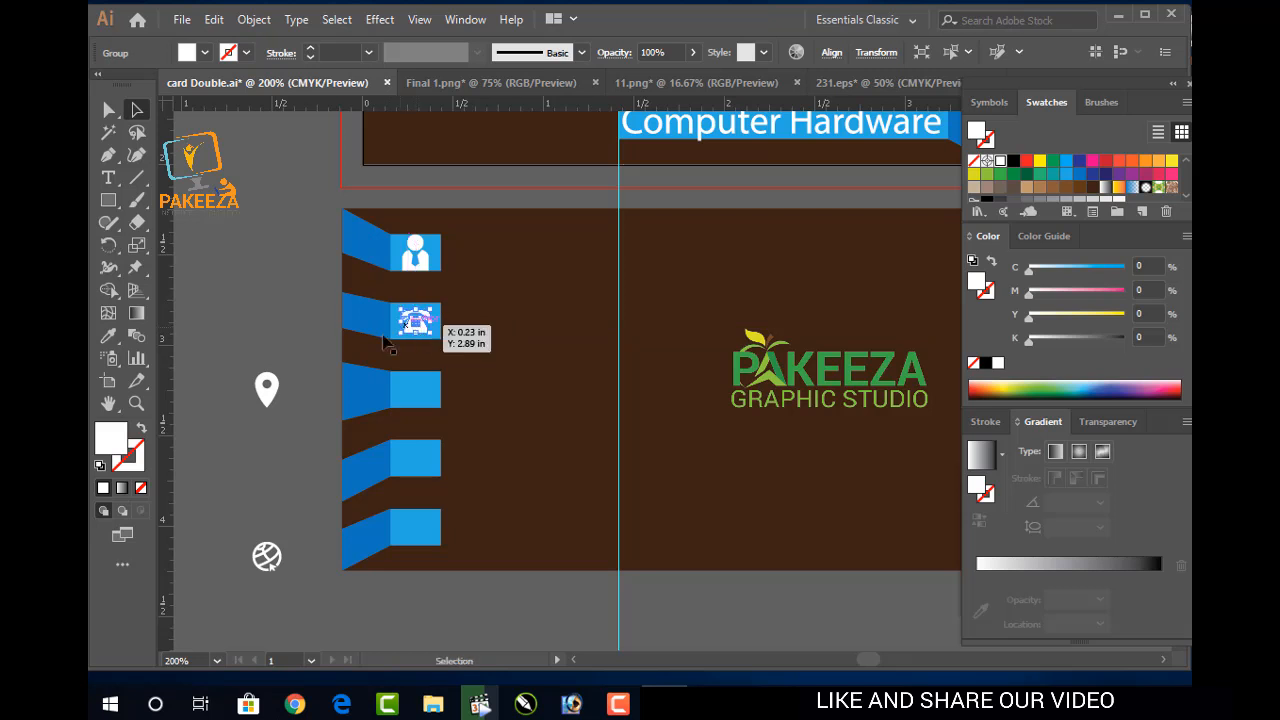
pyautogui.click(317, 343)
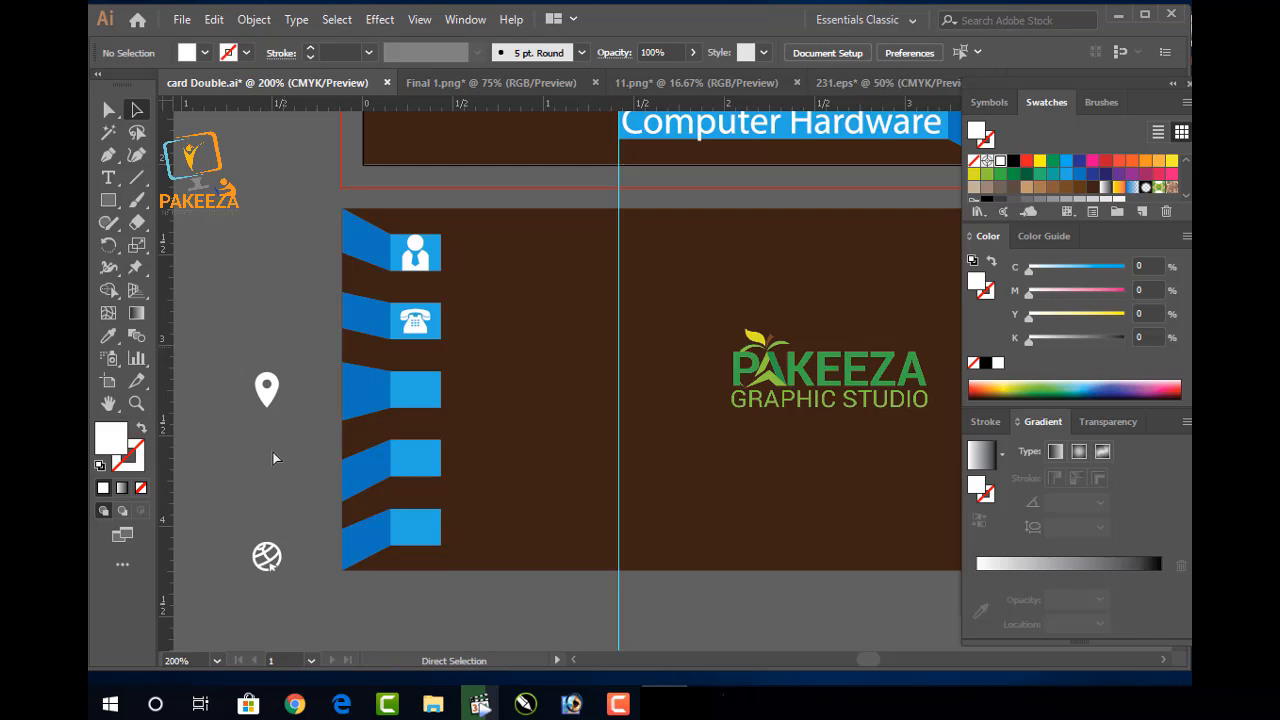
# Move the globe icon into the third blue tab and the pin into the fourth
pyautogui.press('v')
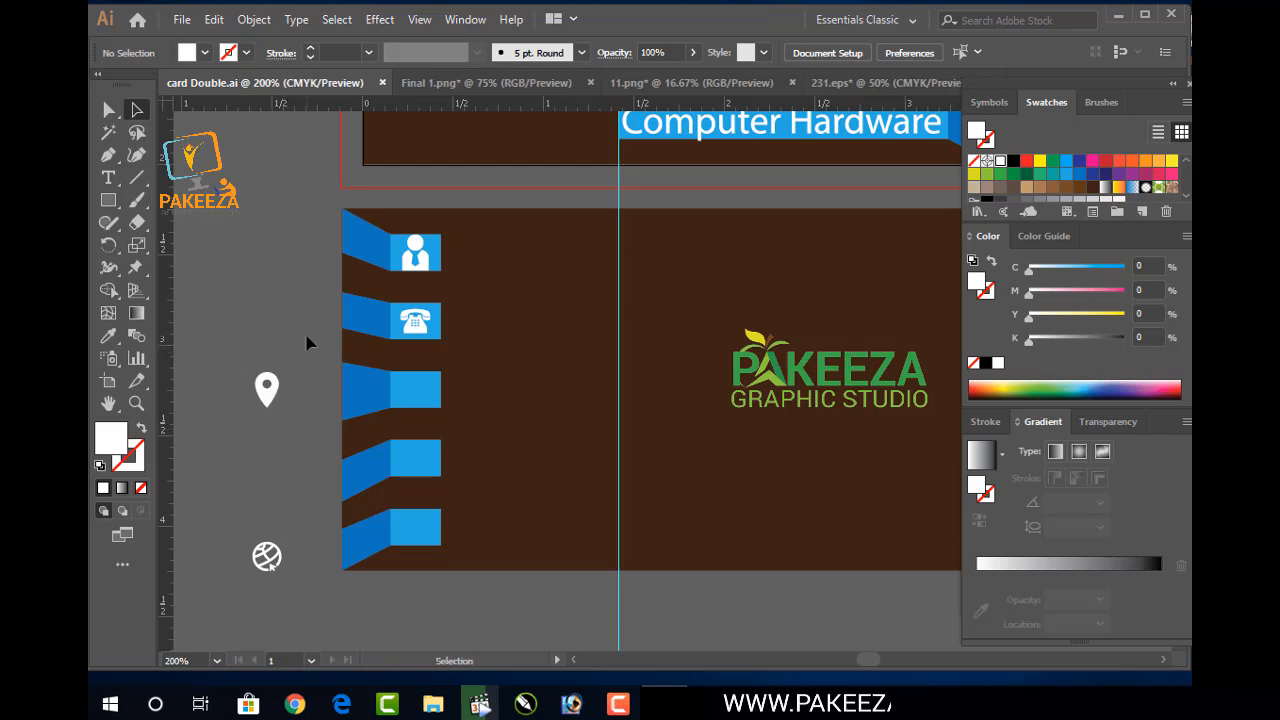
pyautogui.moveTo(282, 545); pyautogui.dragTo(411, 397)
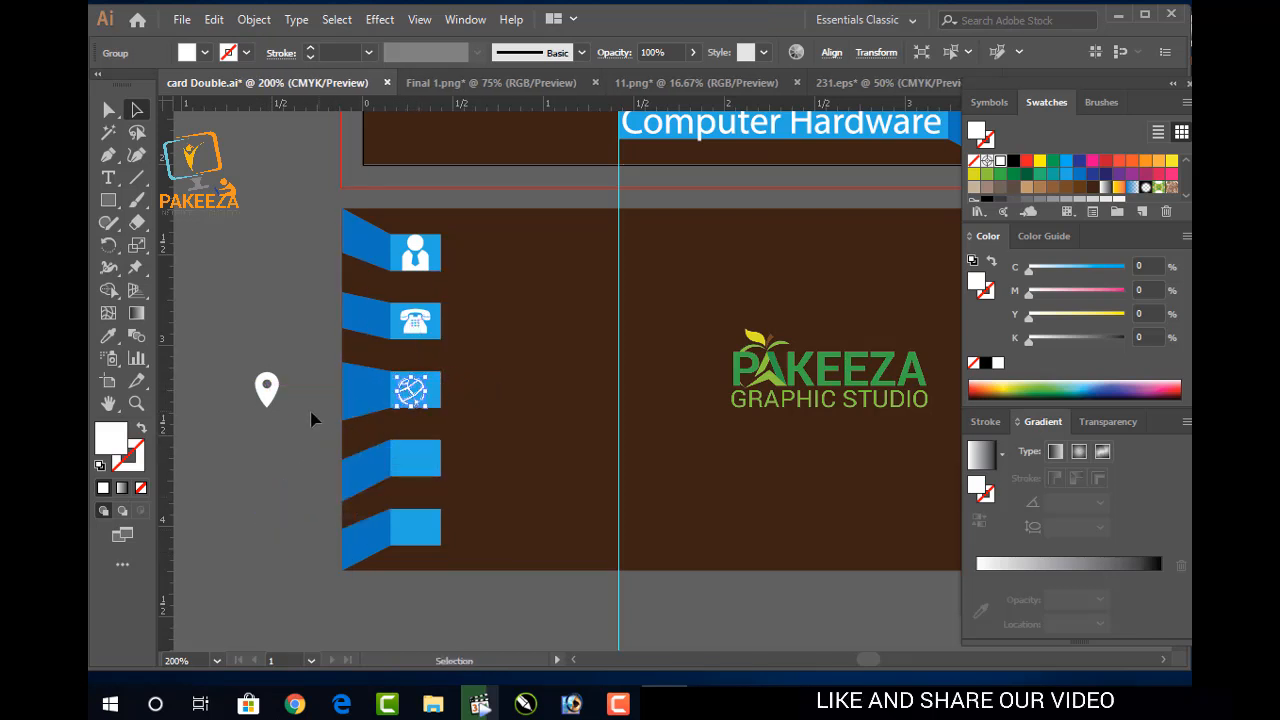
pyautogui.click(292, 355)
pyautogui.moveTo(268, 391); pyautogui.dragTo(274, 385)
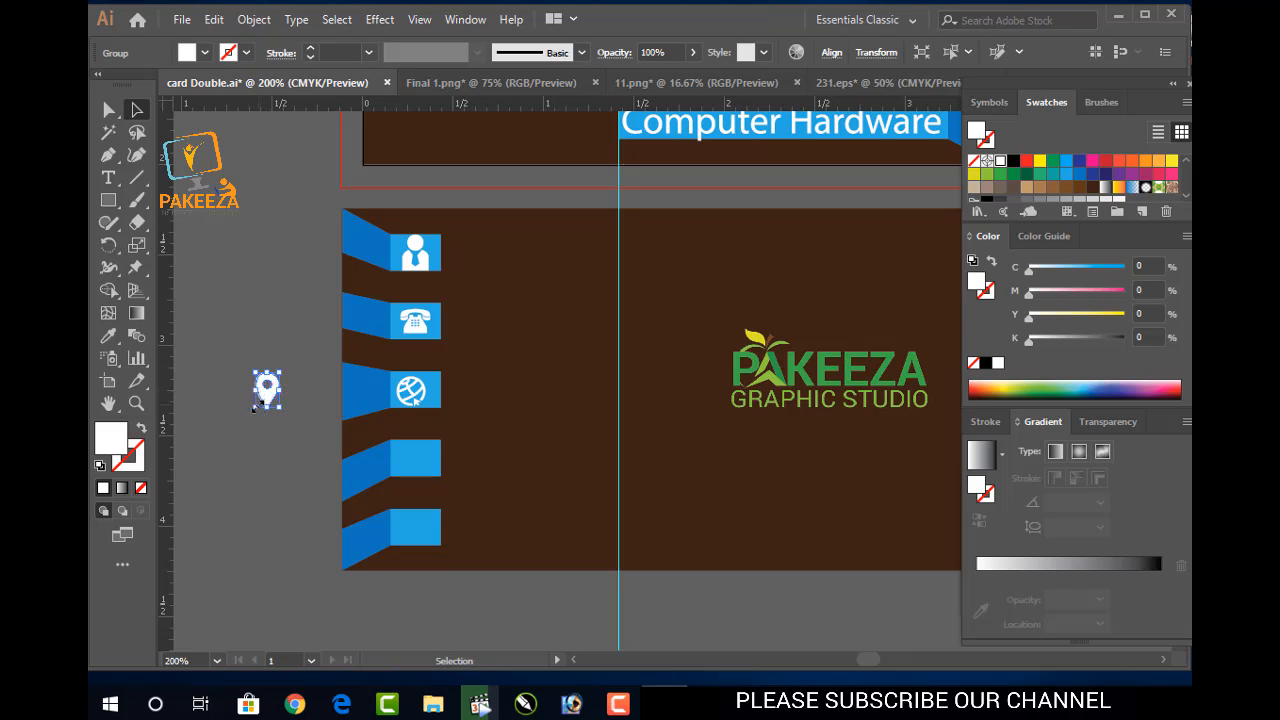
pyautogui.moveTo(268, 400); pyautogui.dragTo(419, 459)
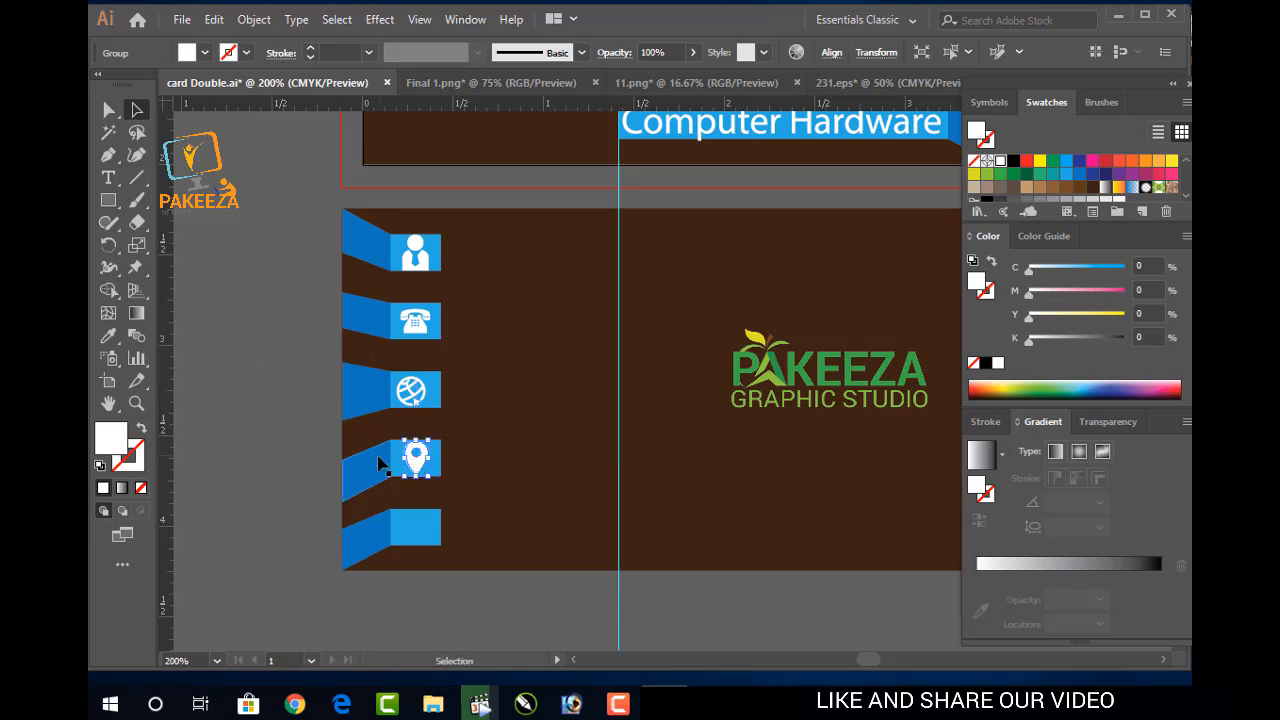
pyautogui.click(302, 437)
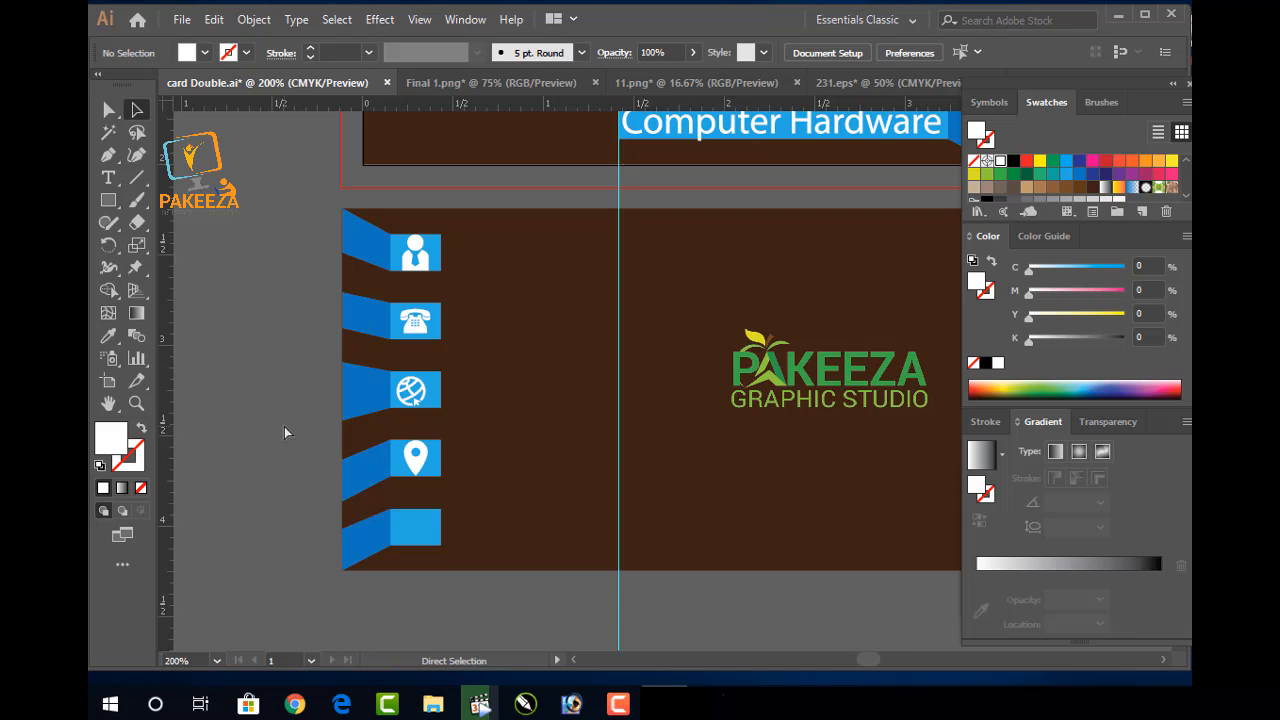
pyautogui.press('ctrl')
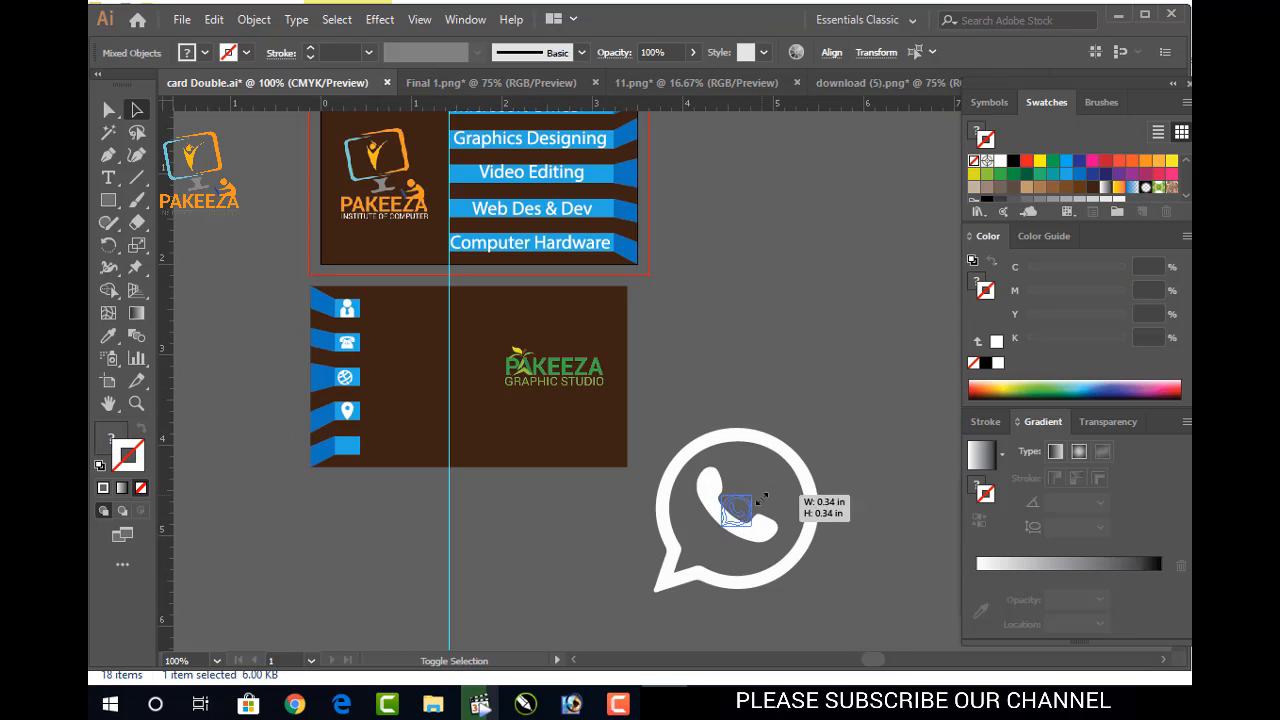
# Bring the WhatsApp icon onto the canvas, group its parts and shrink it slightly
pyautogui.moveTo(748, 503); pyautogui.dragTo(278, 521)
pyautogui.scroll(3, 330, 491)
pyautogui.hotkey('alt', 'space')
pyautogui.click(282, 518)
pyautogui.moveTo(267, 525); pyautogui.dragTo(418, 469)
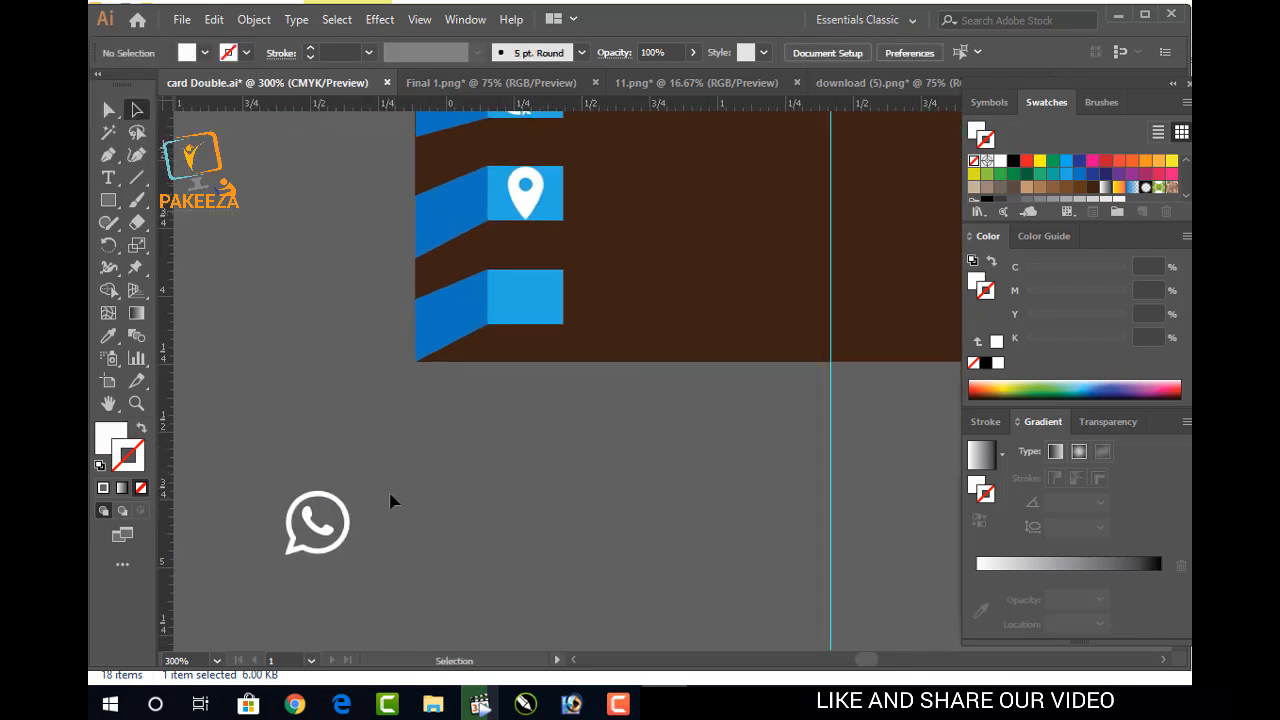
pyautogui.moveTo(268, 570); pyautogui.dragTo(330, 495)
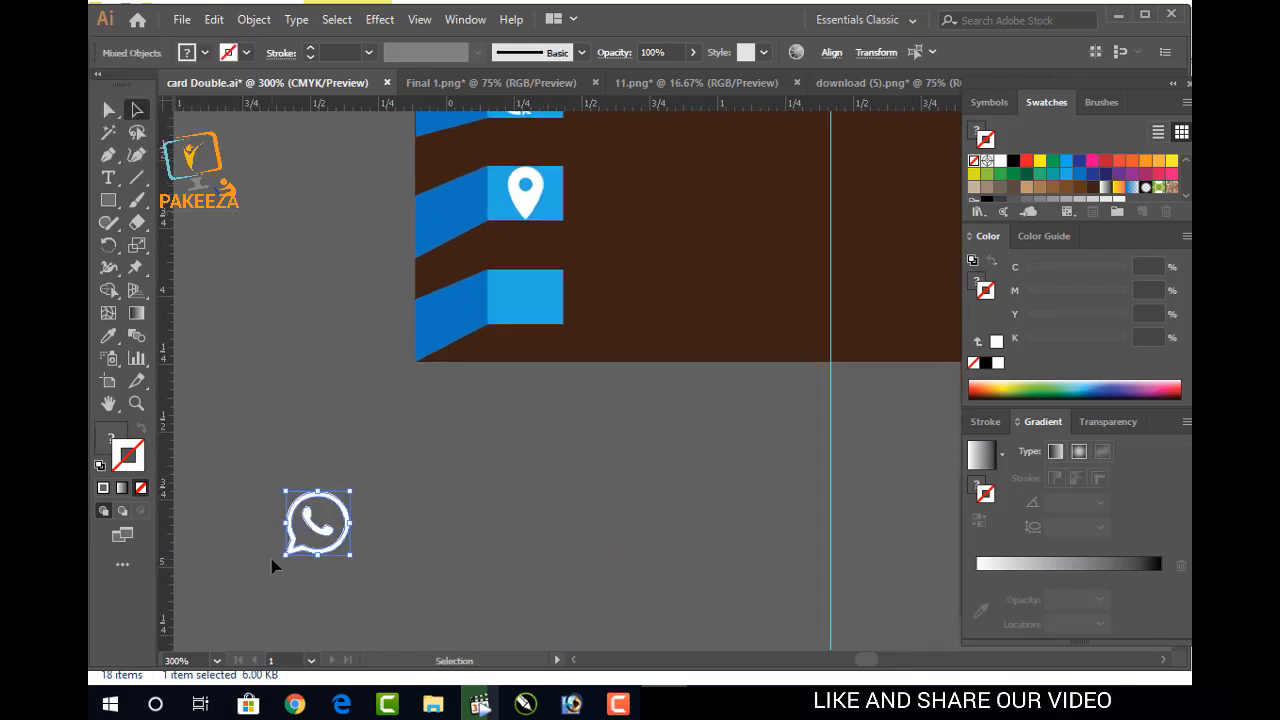
pyautogui.hotkey('ctrl', 'g')
pyautogui.moveTo(349, 497); pyautogui.dragTo(344, 503)
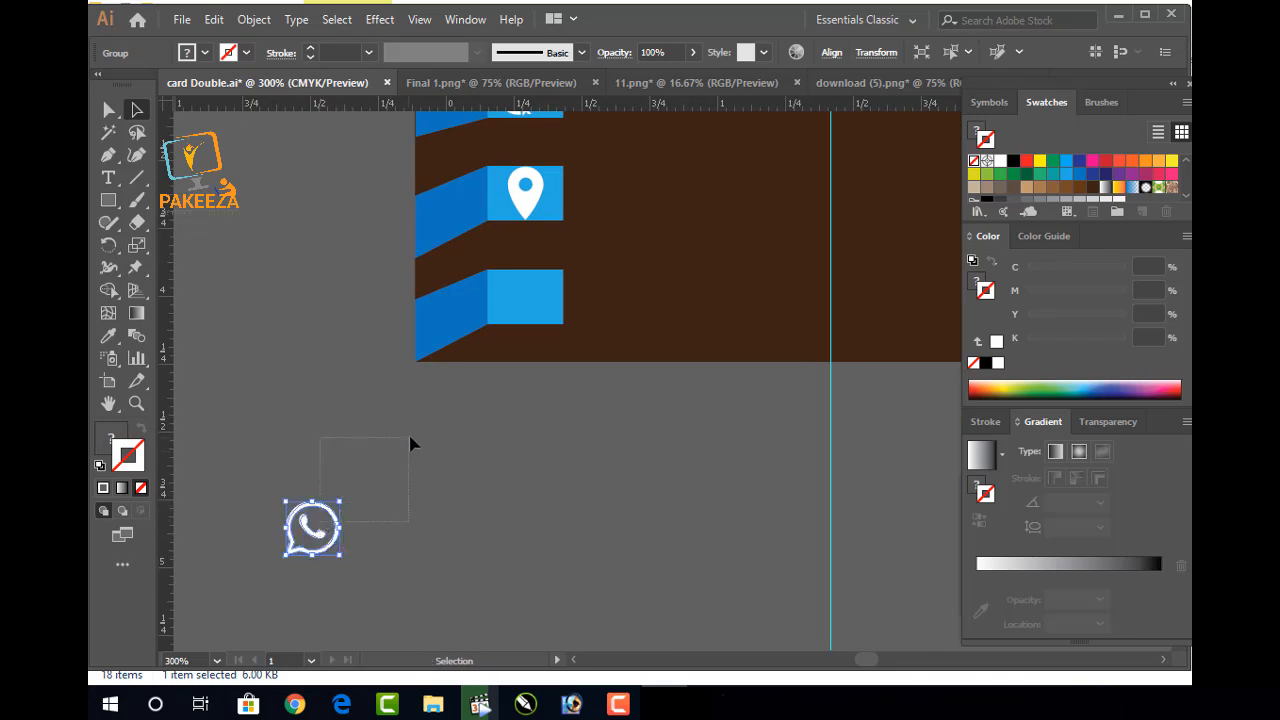
# Place the WhatsApp icon in the fifth blue tab and zoom out to the whole card
pyautogui.doubleClick(311, 532)
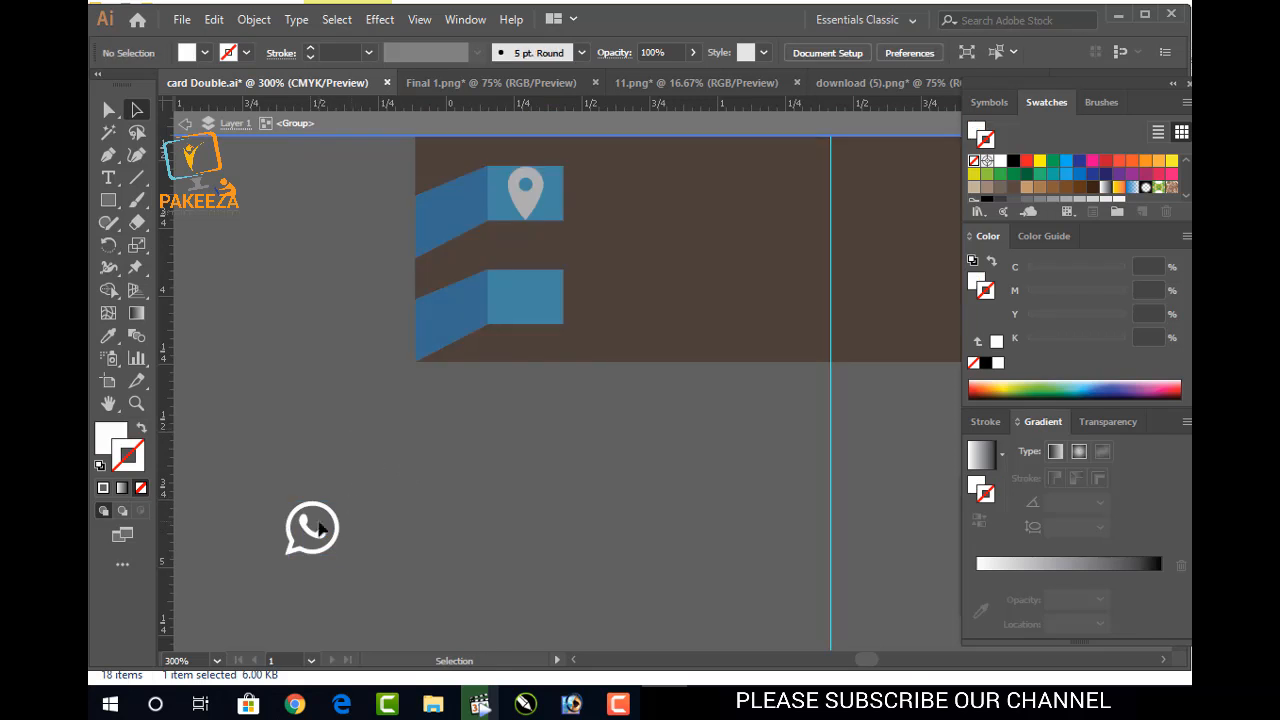
pyautogui.doubleClick(432, 445)
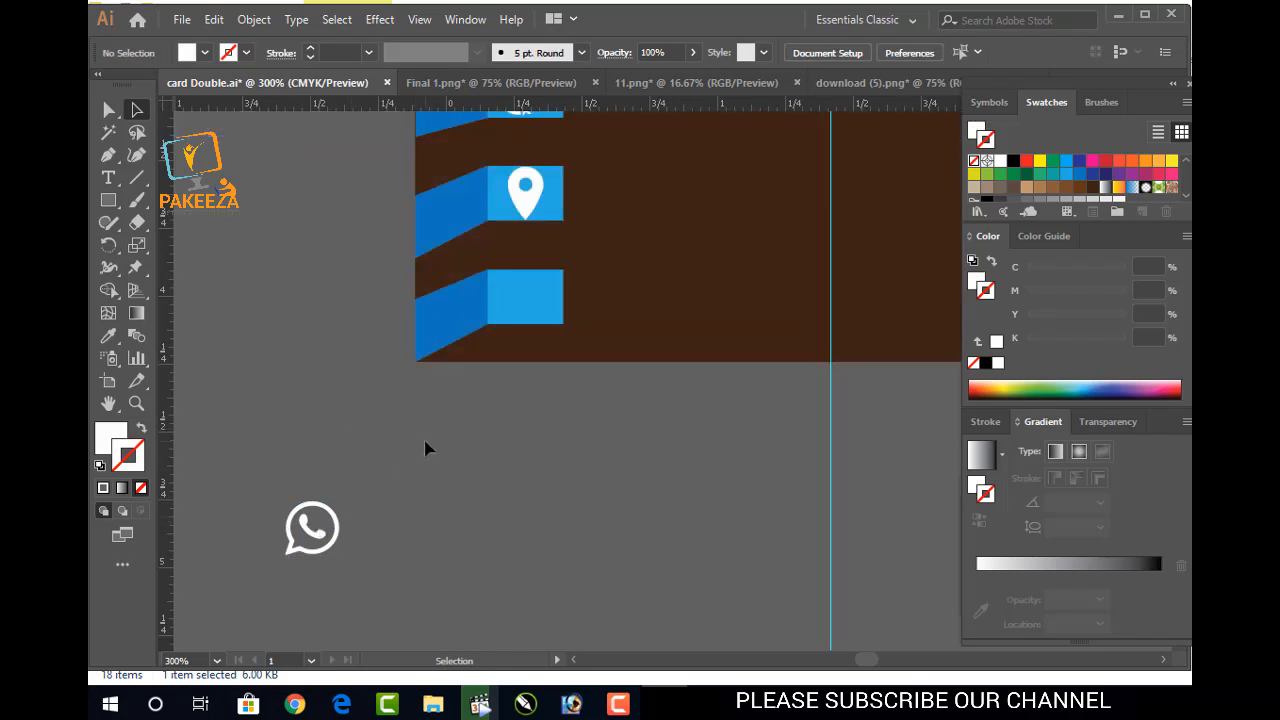
pyautogui.click(311, 532)
pyautogui.moveTo(312, 533); pyautogui.dragTo(527, 310)
pyautogui.press('Up')
pyautogui.press('Up')
pyautogui.press('Up')
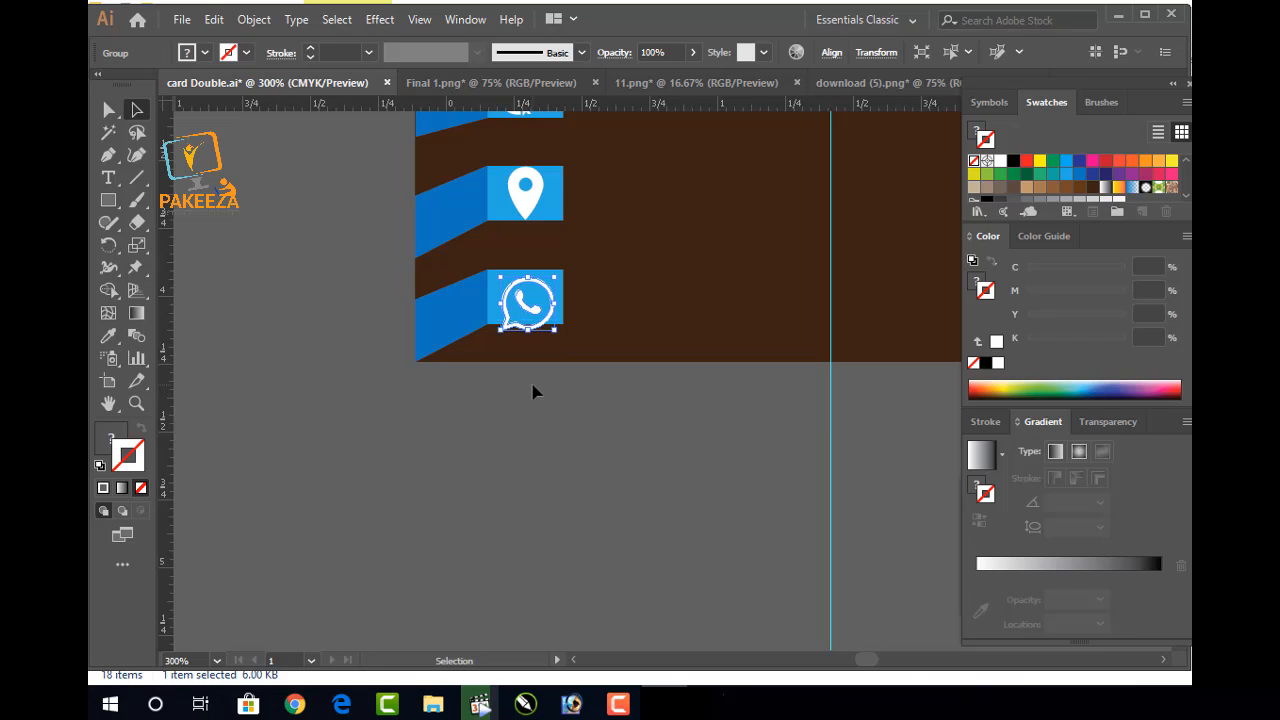
pyautogui.click(534, 425)
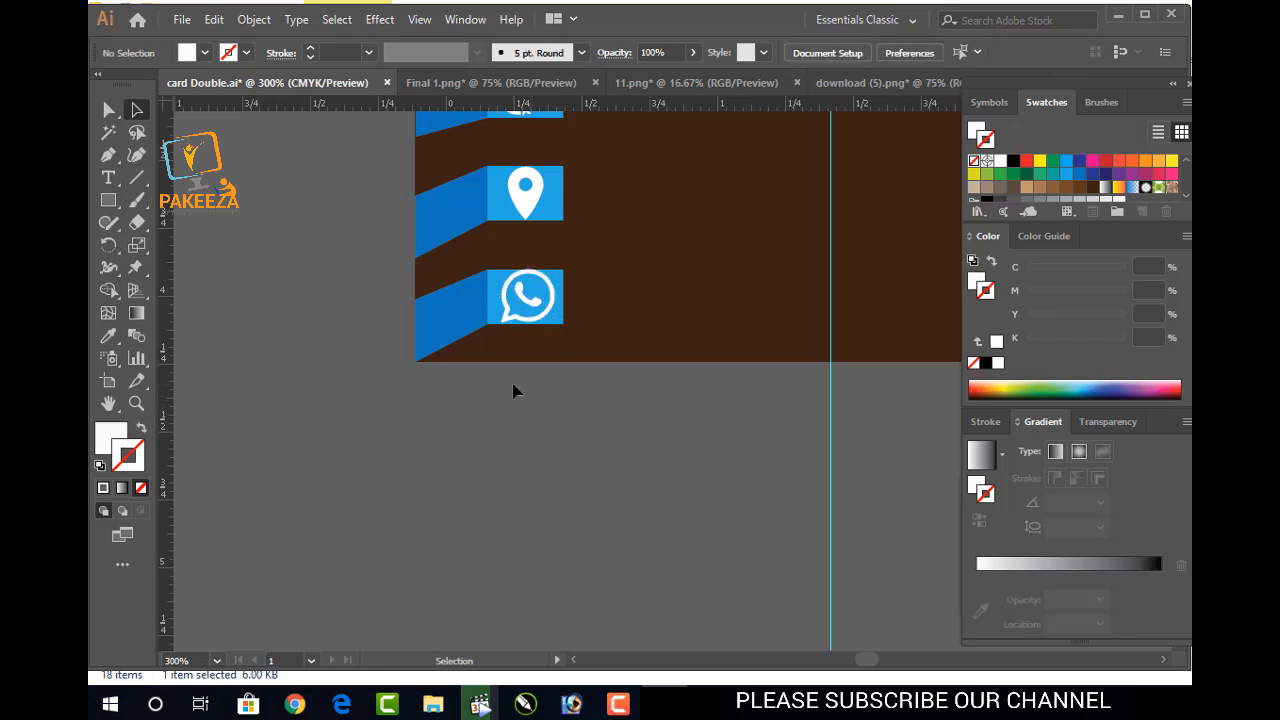
pyautogui.scroll(-2, 514, 389)
pyautogui.scroll(-1, 512, 400)
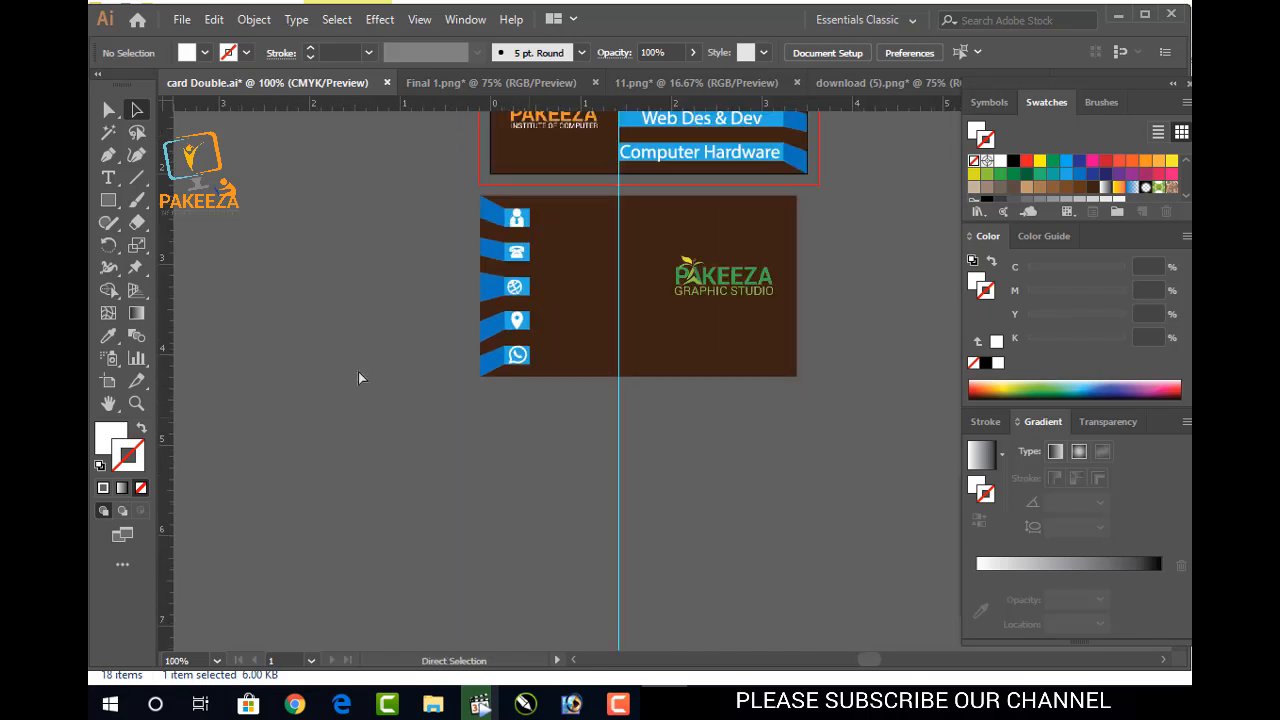
pyautogui.press('t')
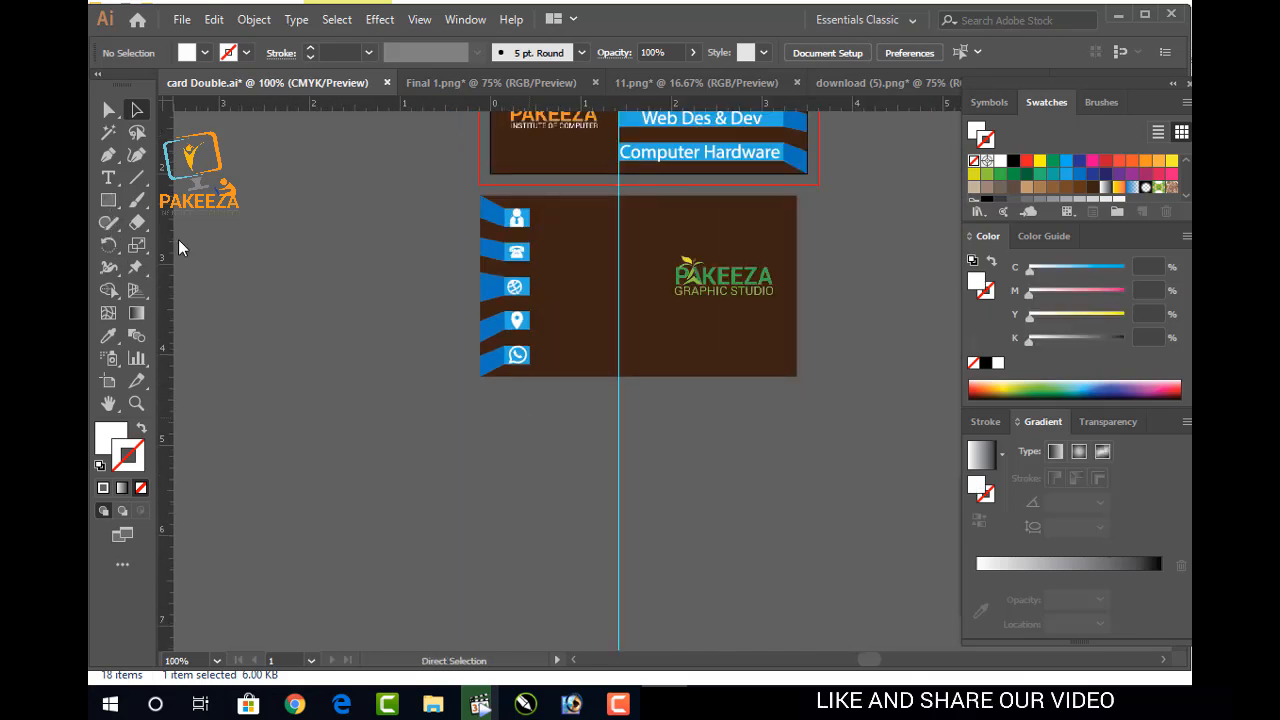
pyautogui.click(365, 452)
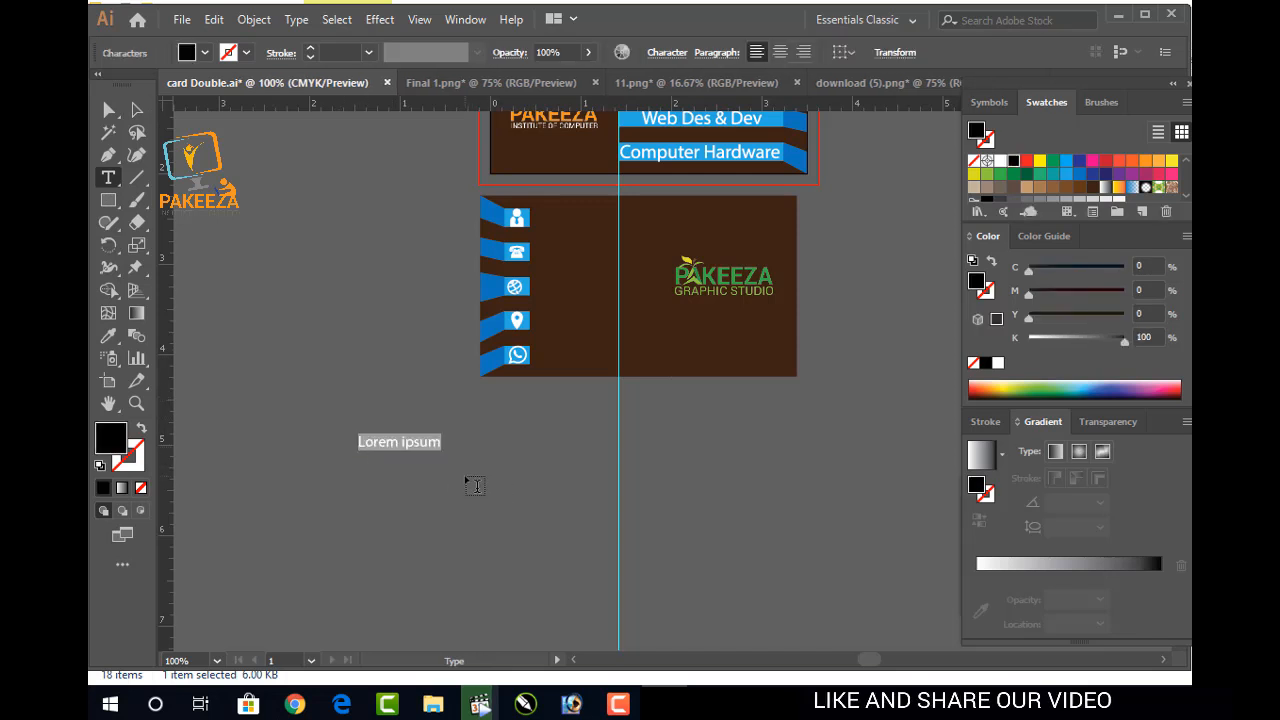
pyautogui.write('P')
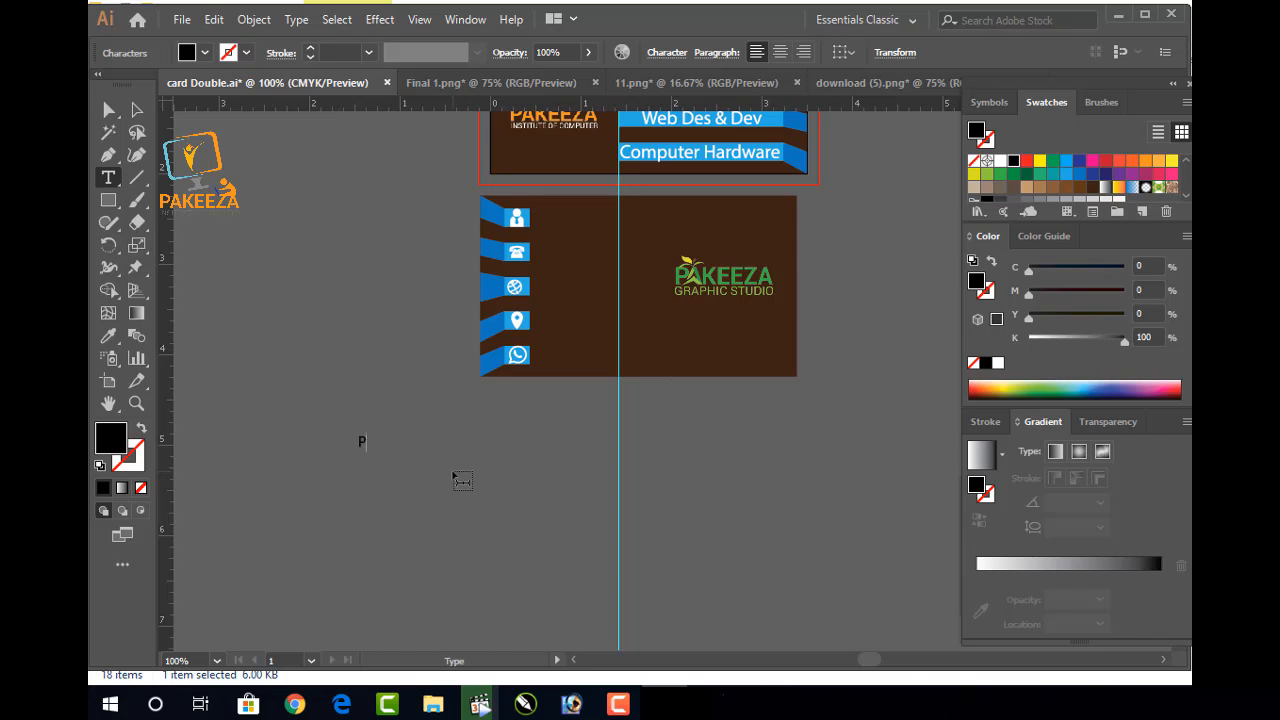
pyautogui.write('akeeza ')
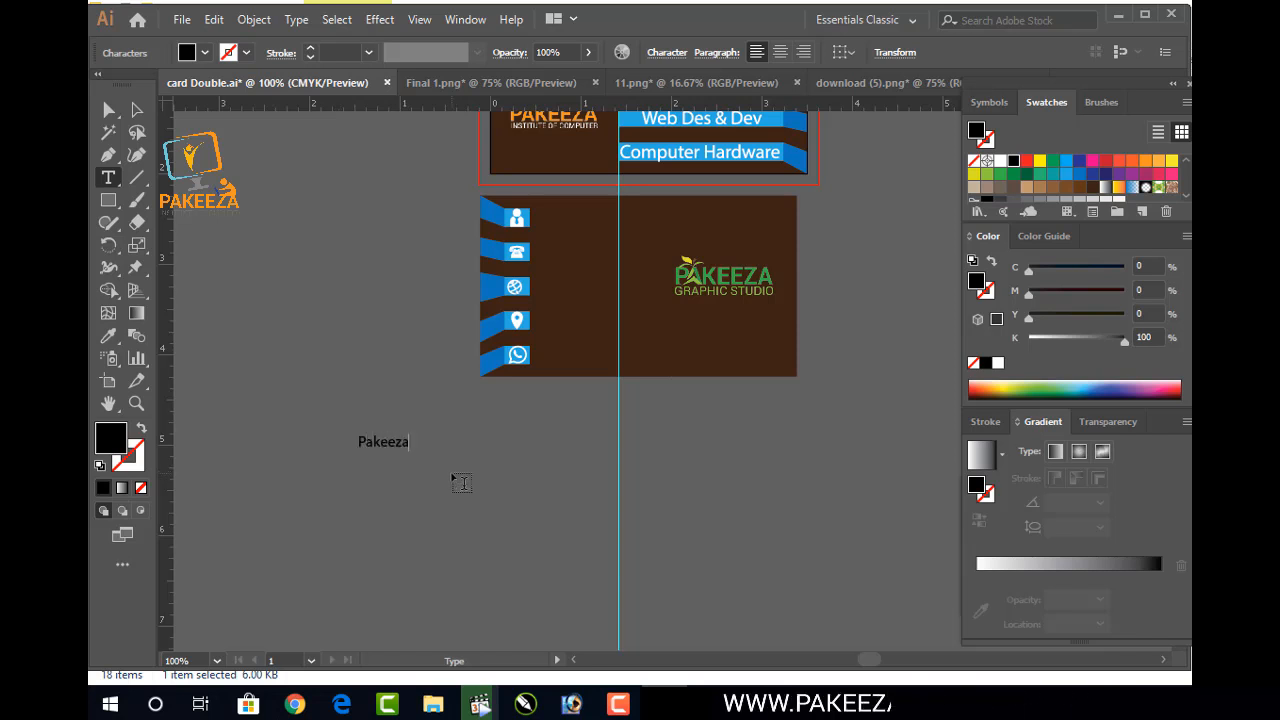
pyautogui.write('Institute')
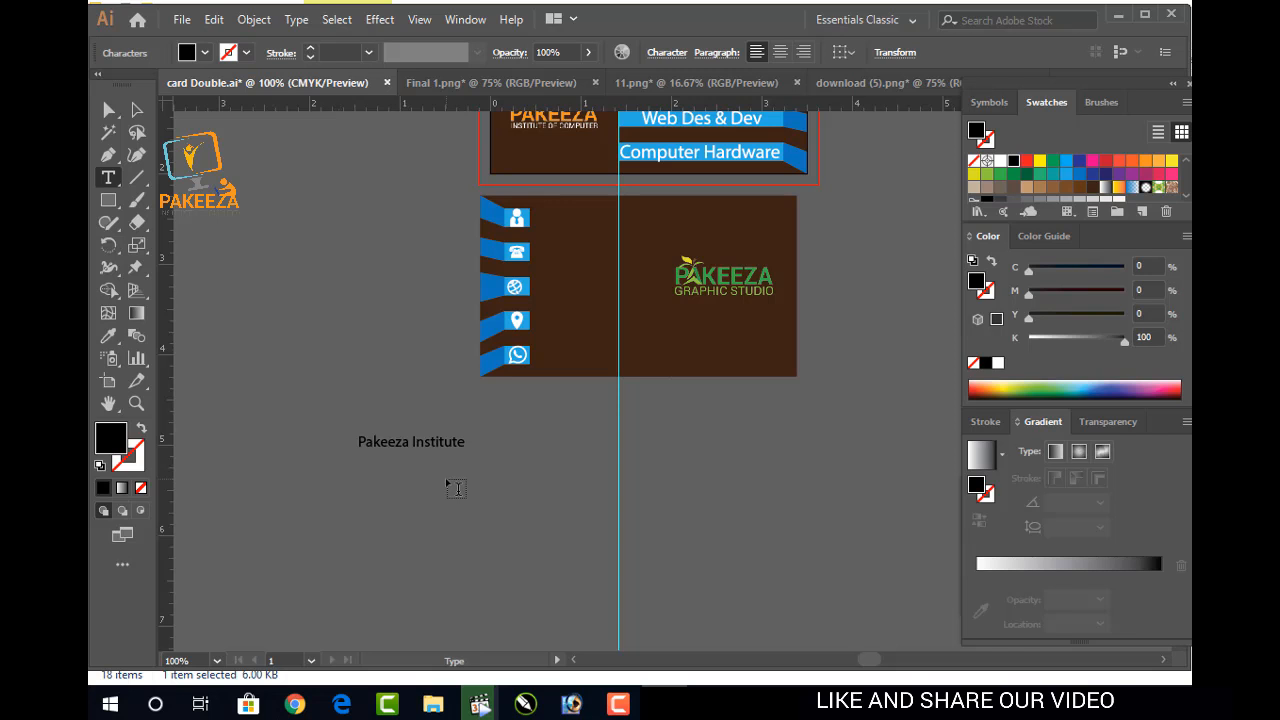
pyautogui.press('Return')
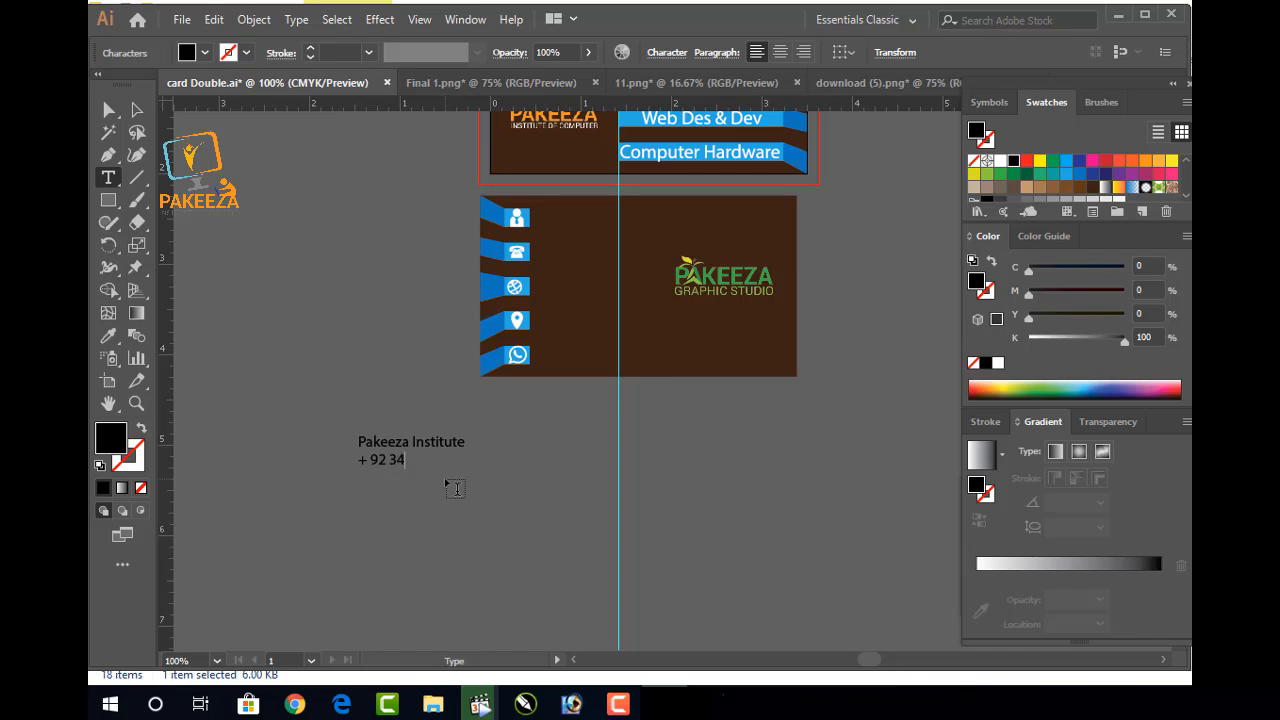
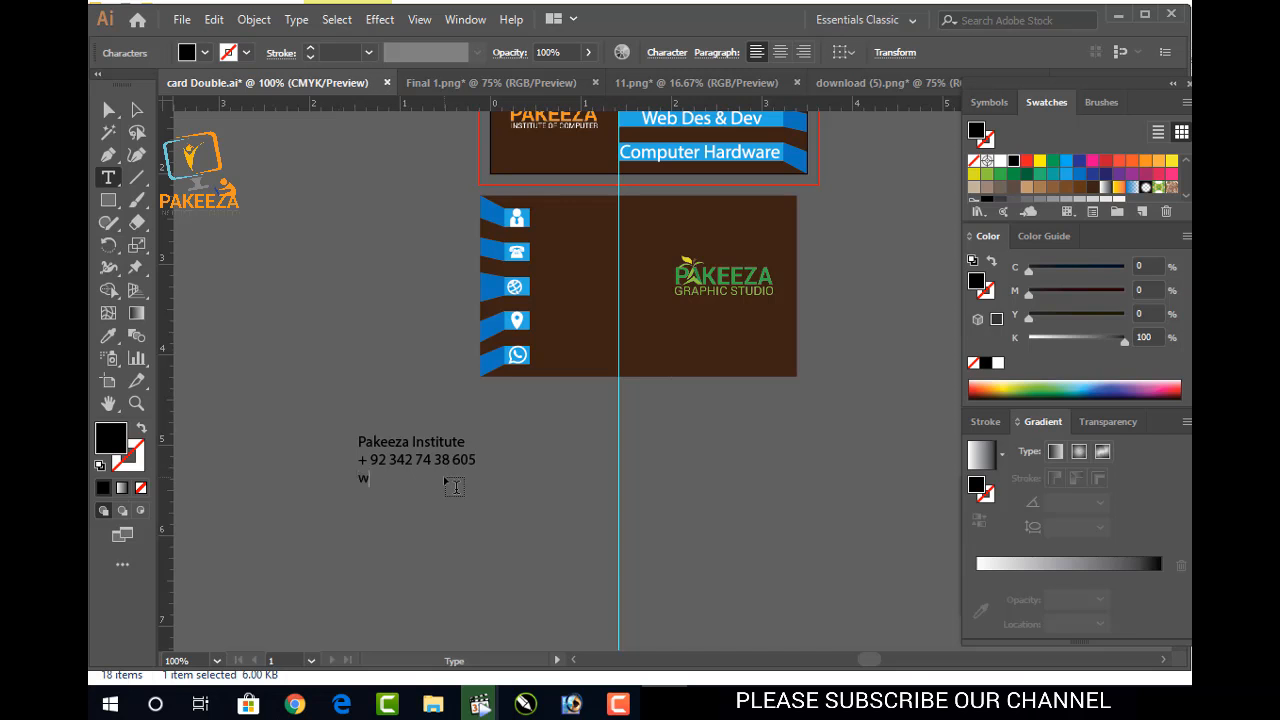
pyautogui.write('www.pakeezains')
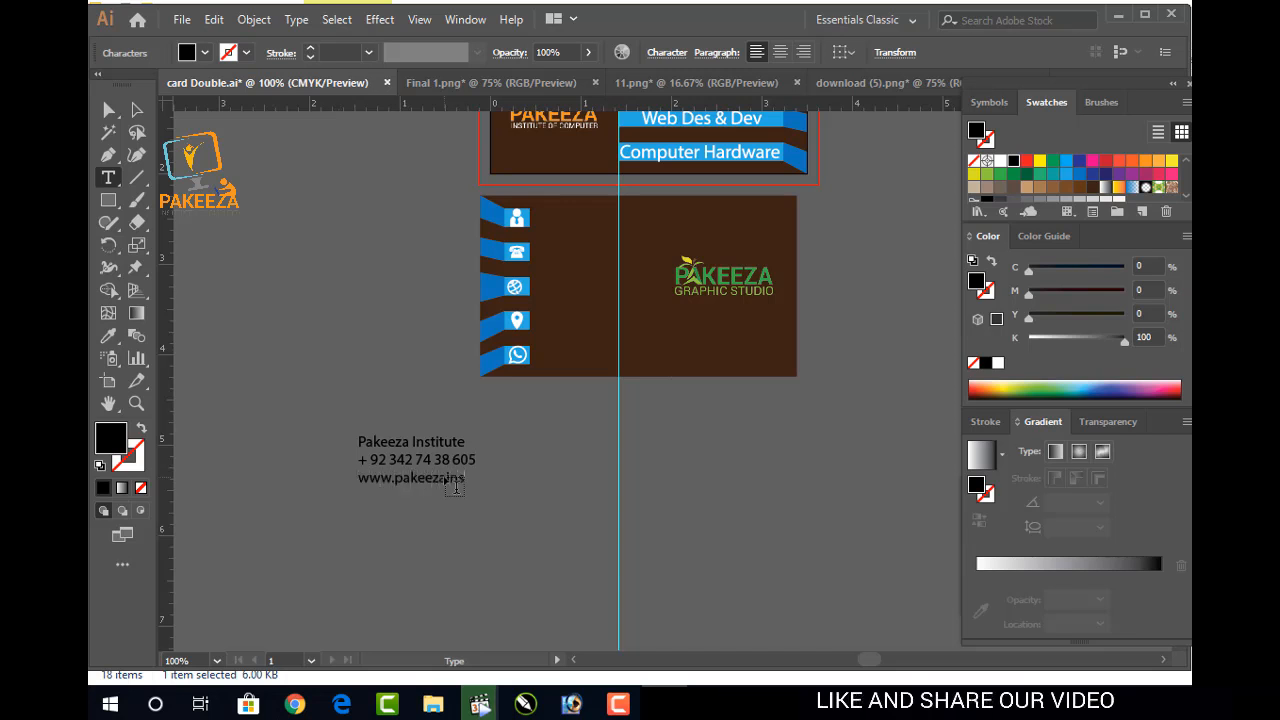
pyautogui.write('titute.com ')
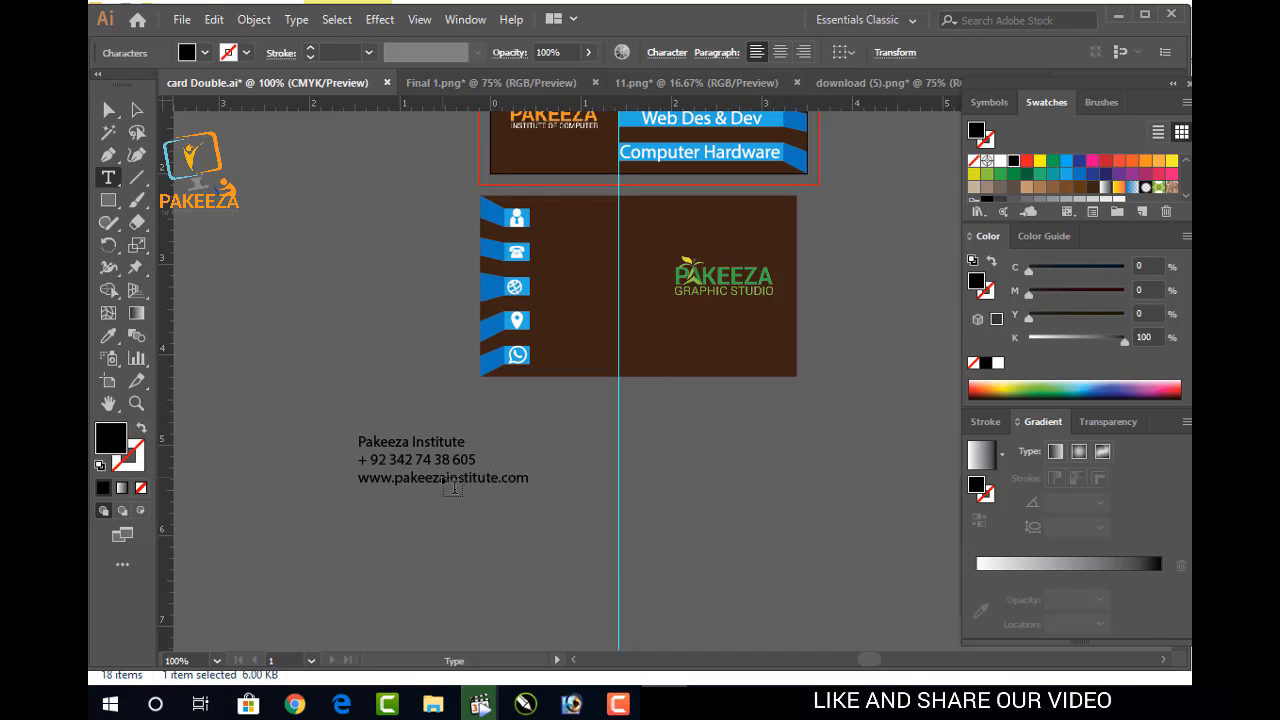
pyautogui.write('Ja')
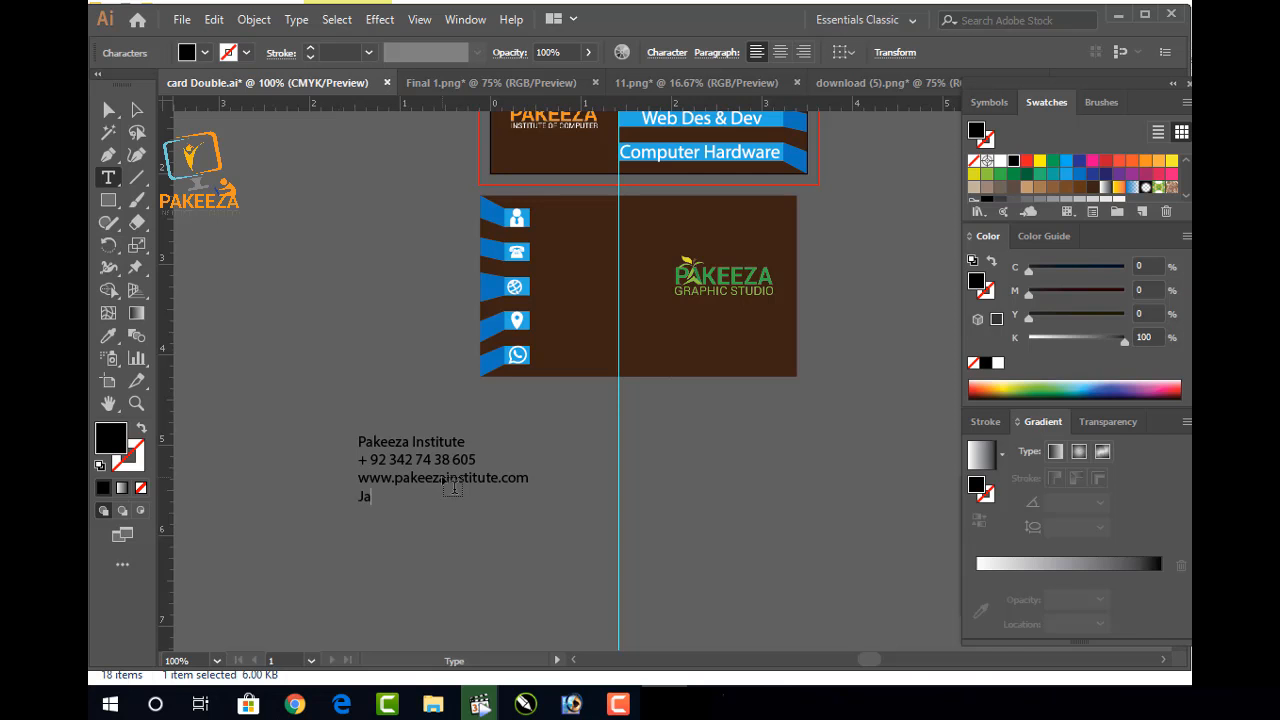
pyautogui.write('llan ')
pyautogui.write('P')
pyautogui.write('?')
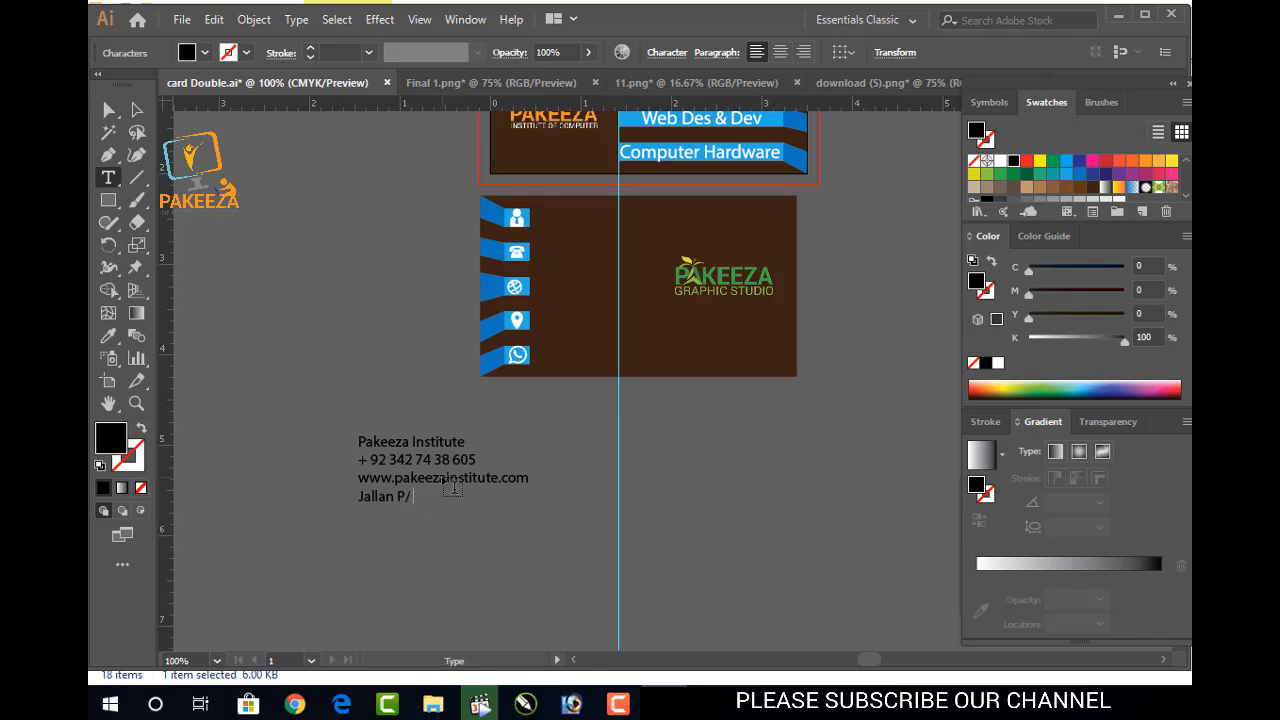
pyautogui.write('same')
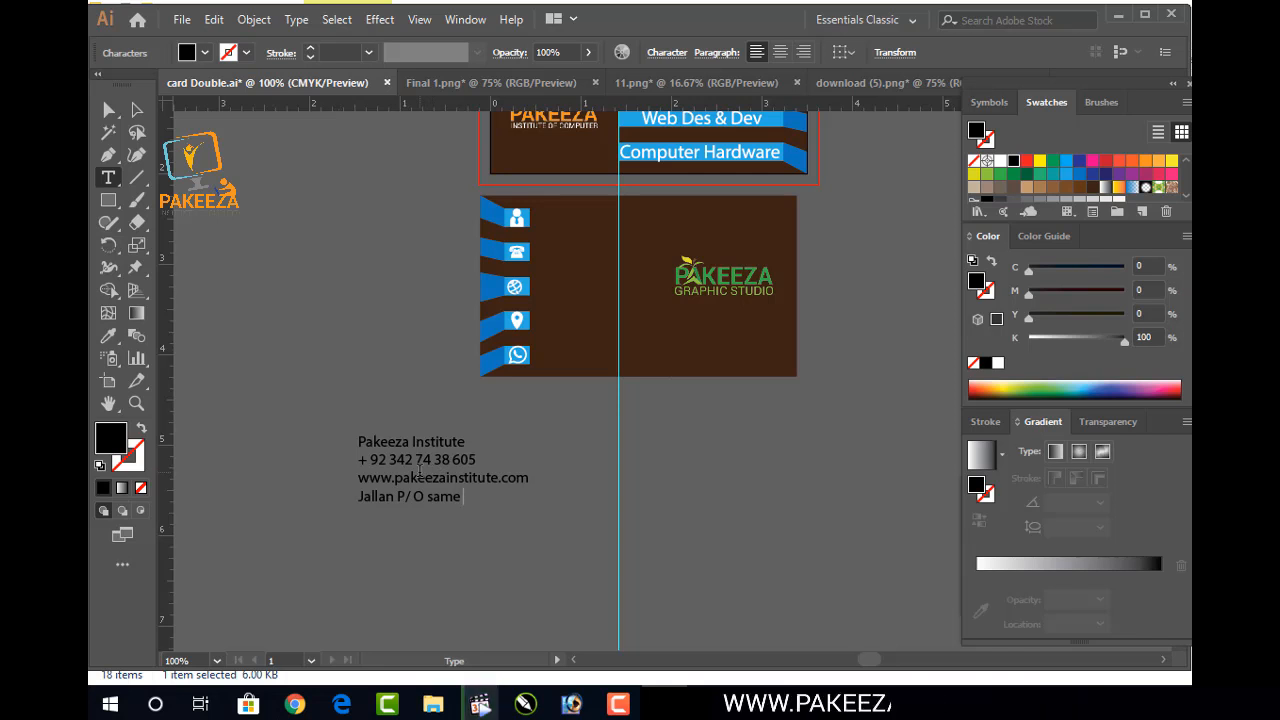
pyautogui.write('Distt')
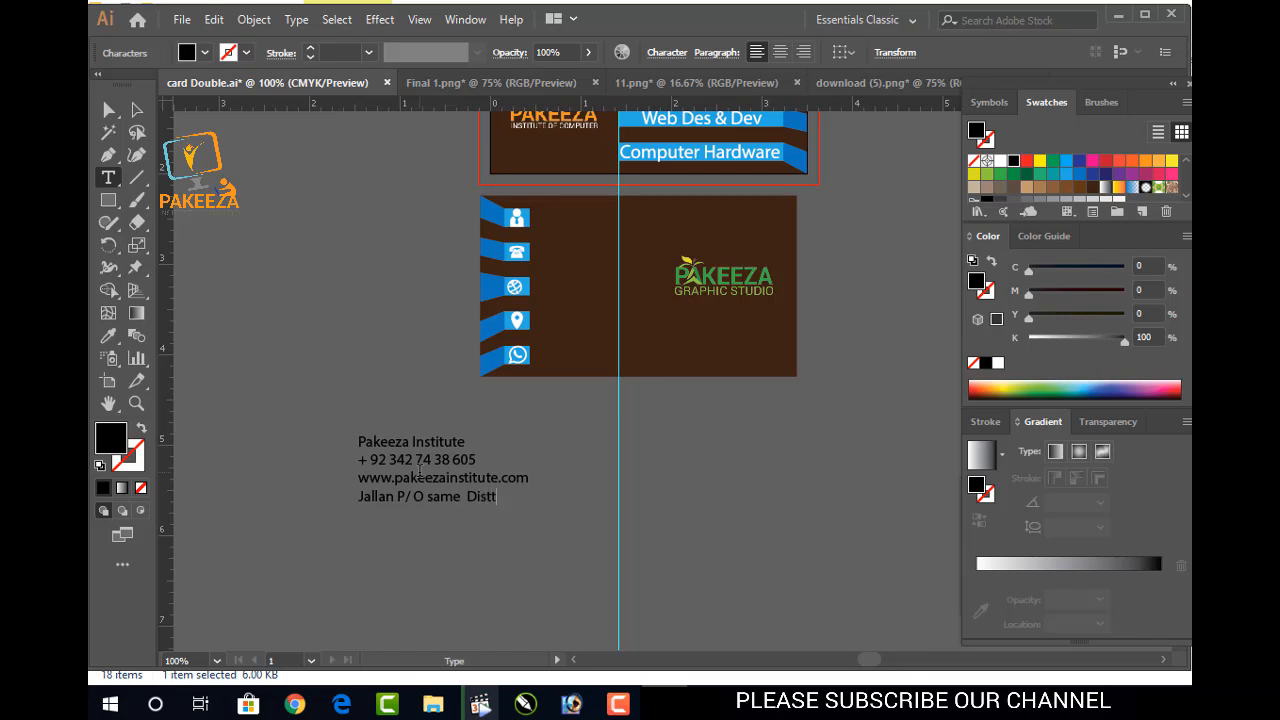
pyautogui.write(' GR')
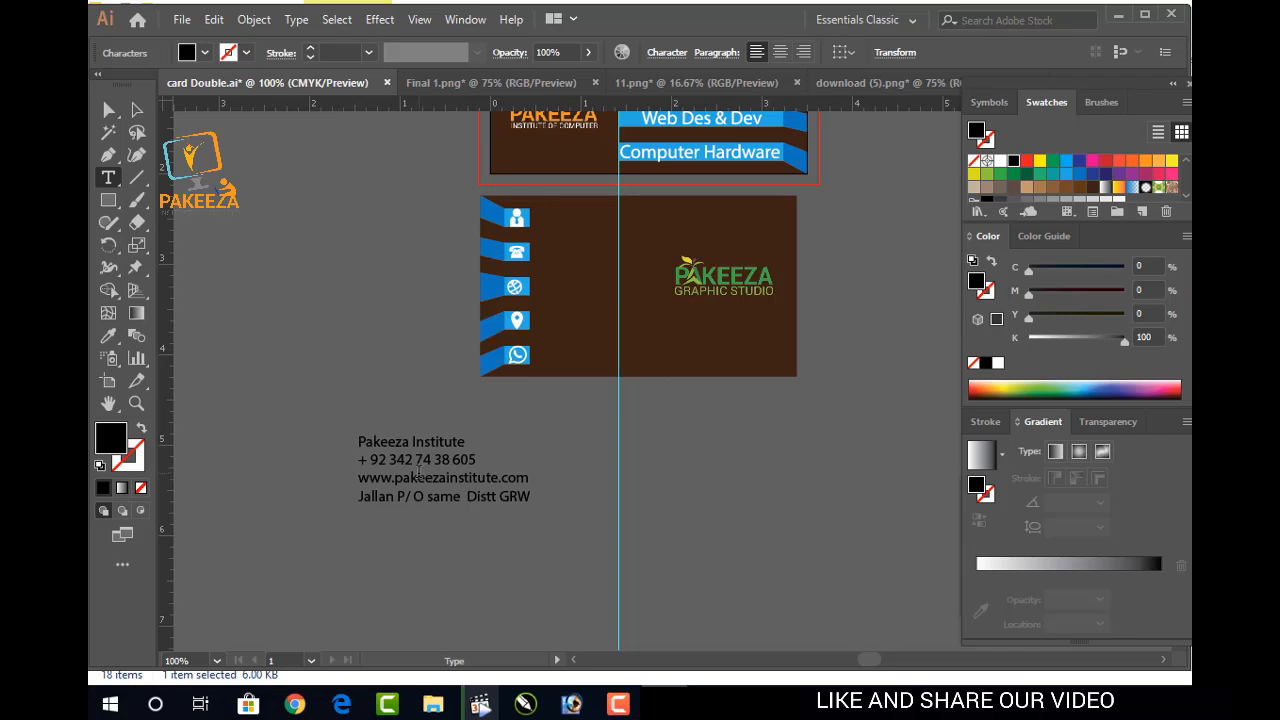
pyautogui.write('W')
# Add a second phone number as a new last line and save the file
pyautogui.press('Return')
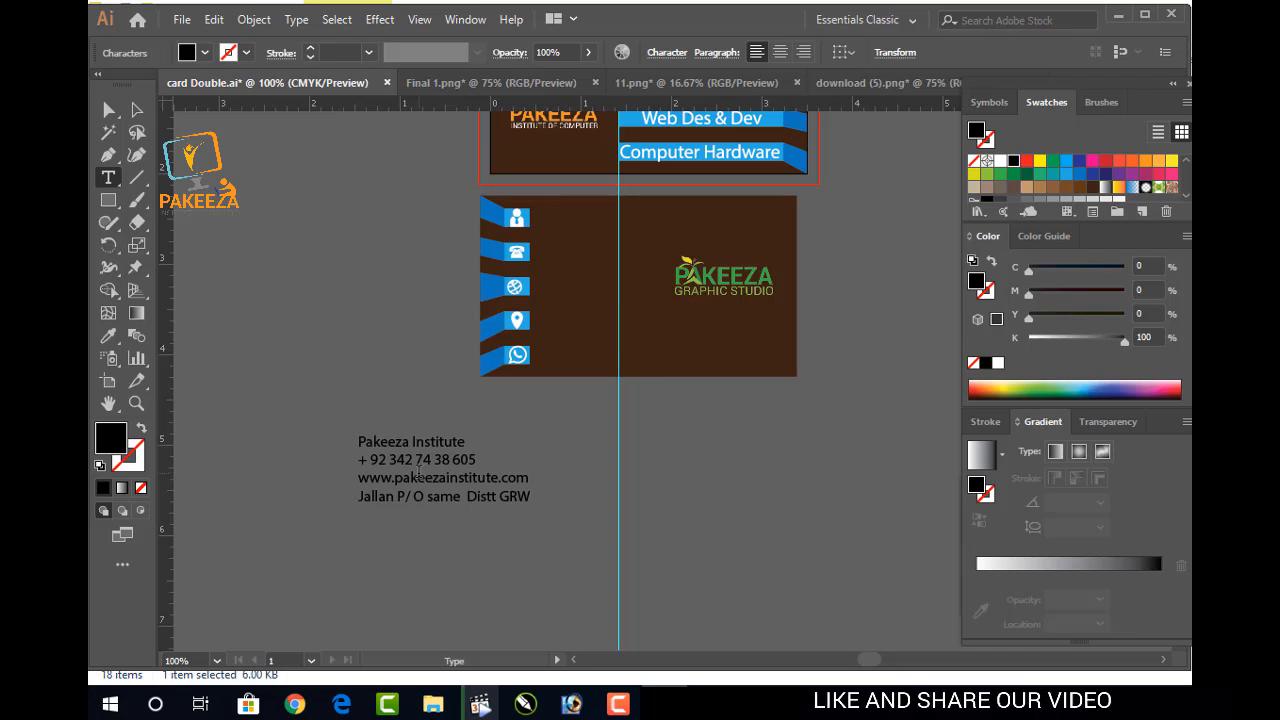
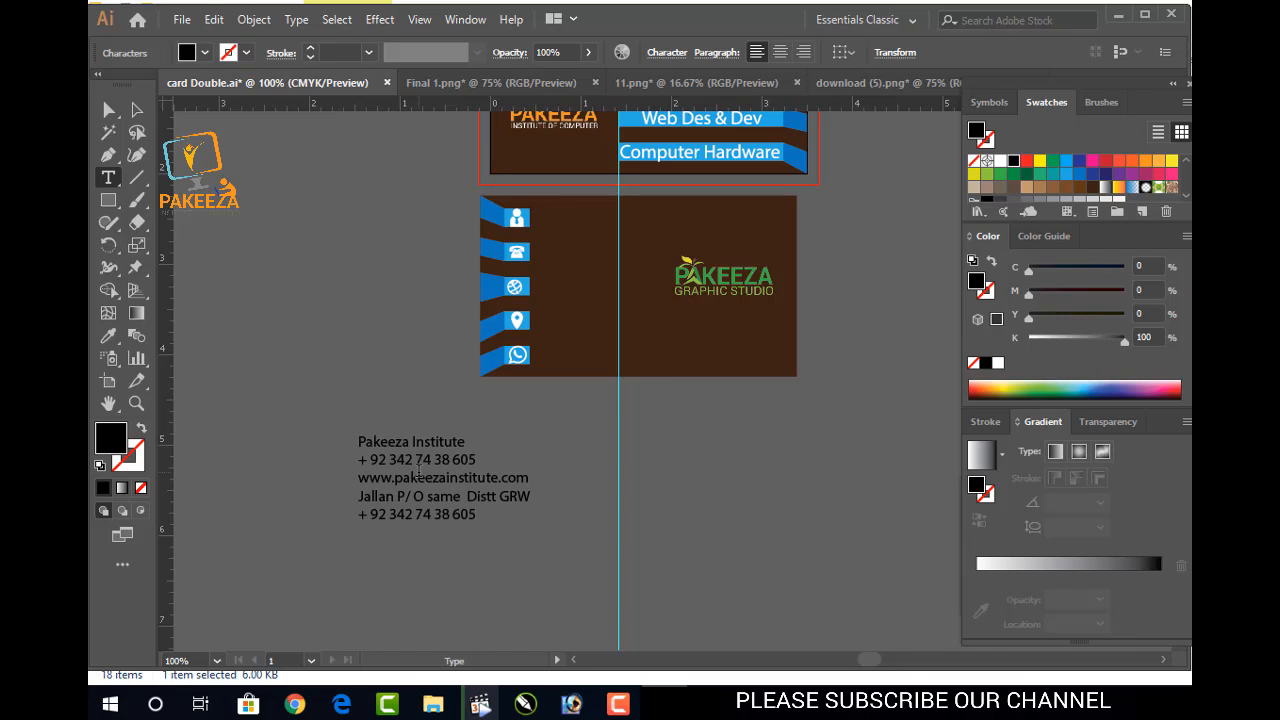
pyautogui.press('Escape')
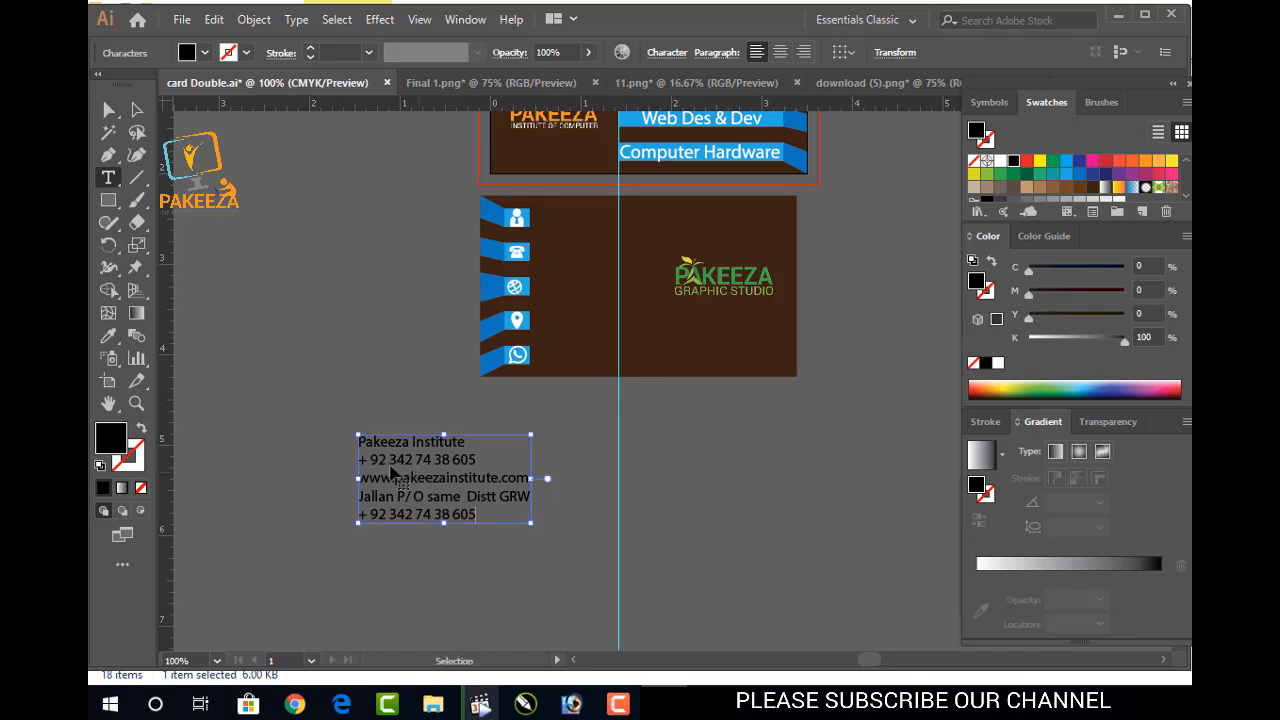
pyautogui.hotkey('ctrl', 's')
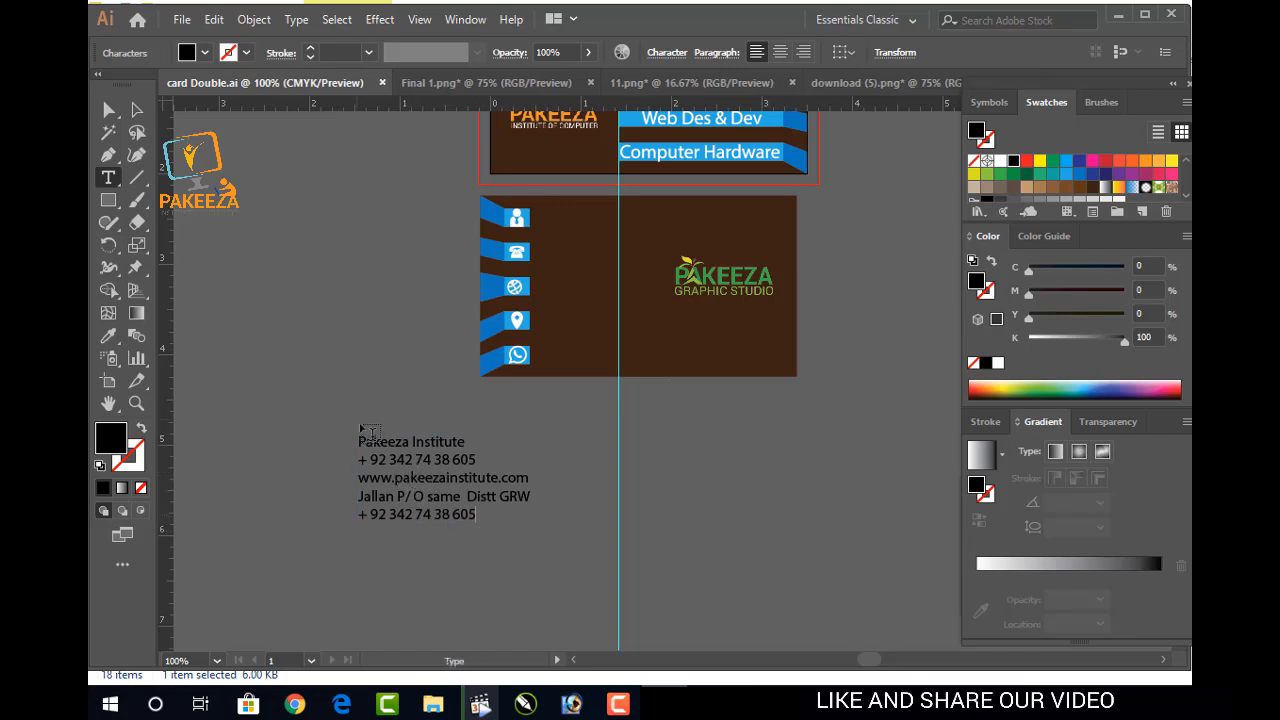
# Enlarge the contact text block below the card
pyautogui.click(137, 110)
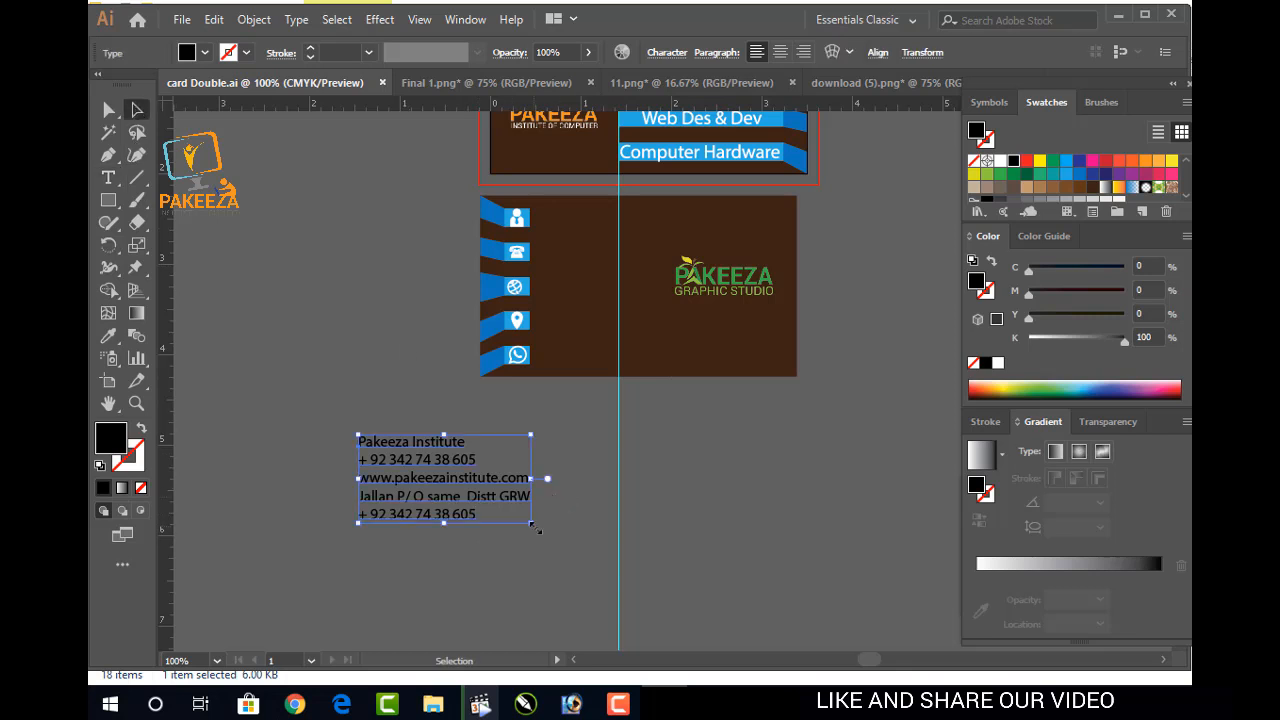
pyautogui.moveTo(537, 530); pyautogui.dragTo(594, 556)
pyautogui.click(650, 544)
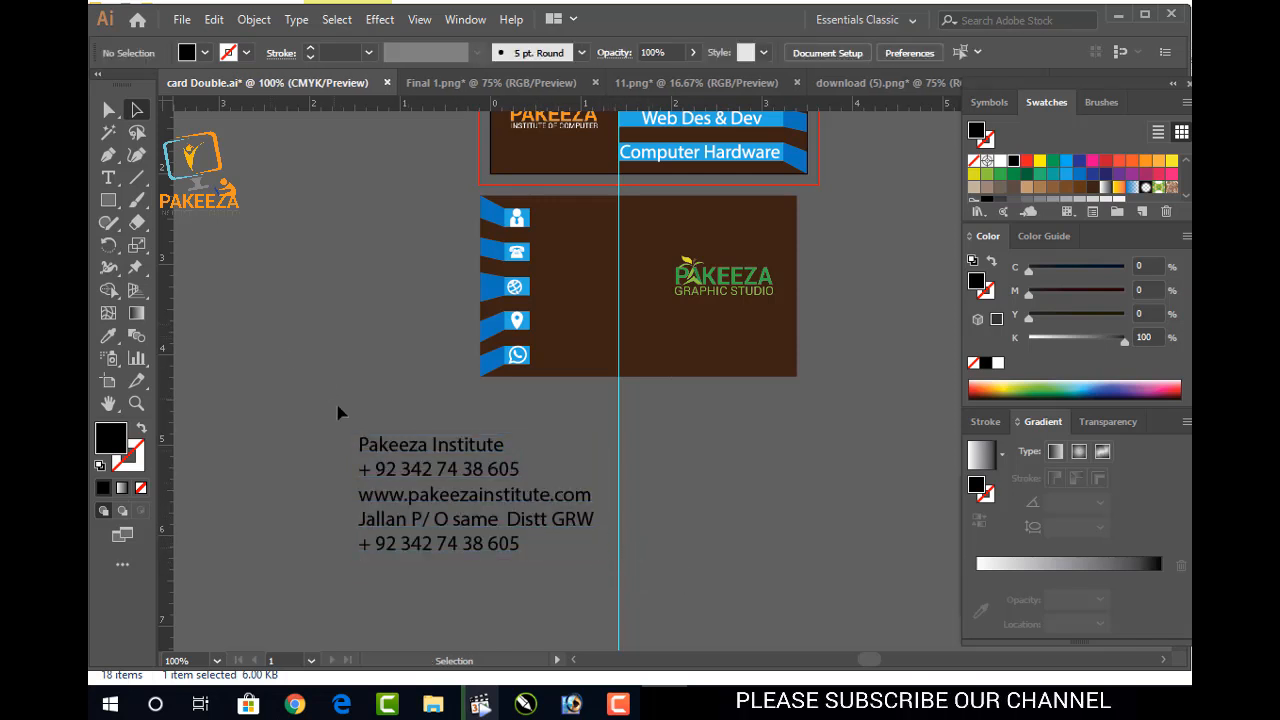
# Expand the contact text block into outlines
pyautogui.click(378, 460)
pyautogui.click(254, 19)
pyautogui.click(326, 207)
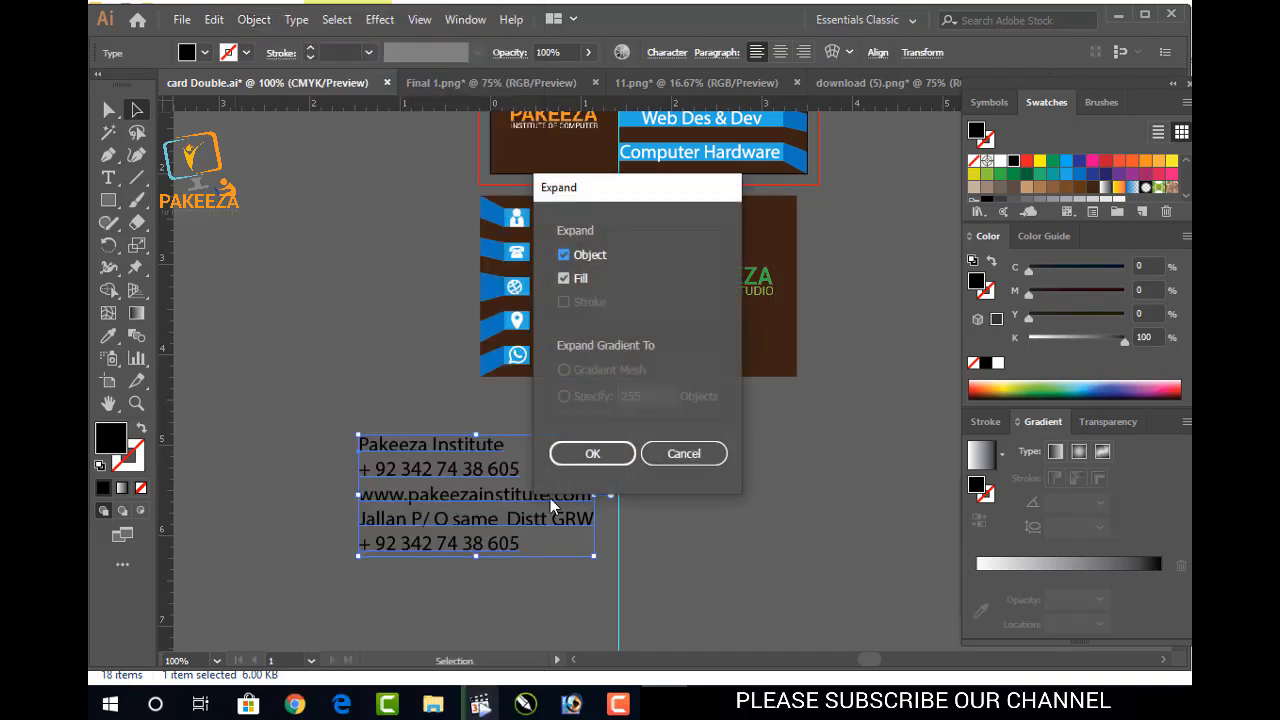
pyautogui.click(596, 453)
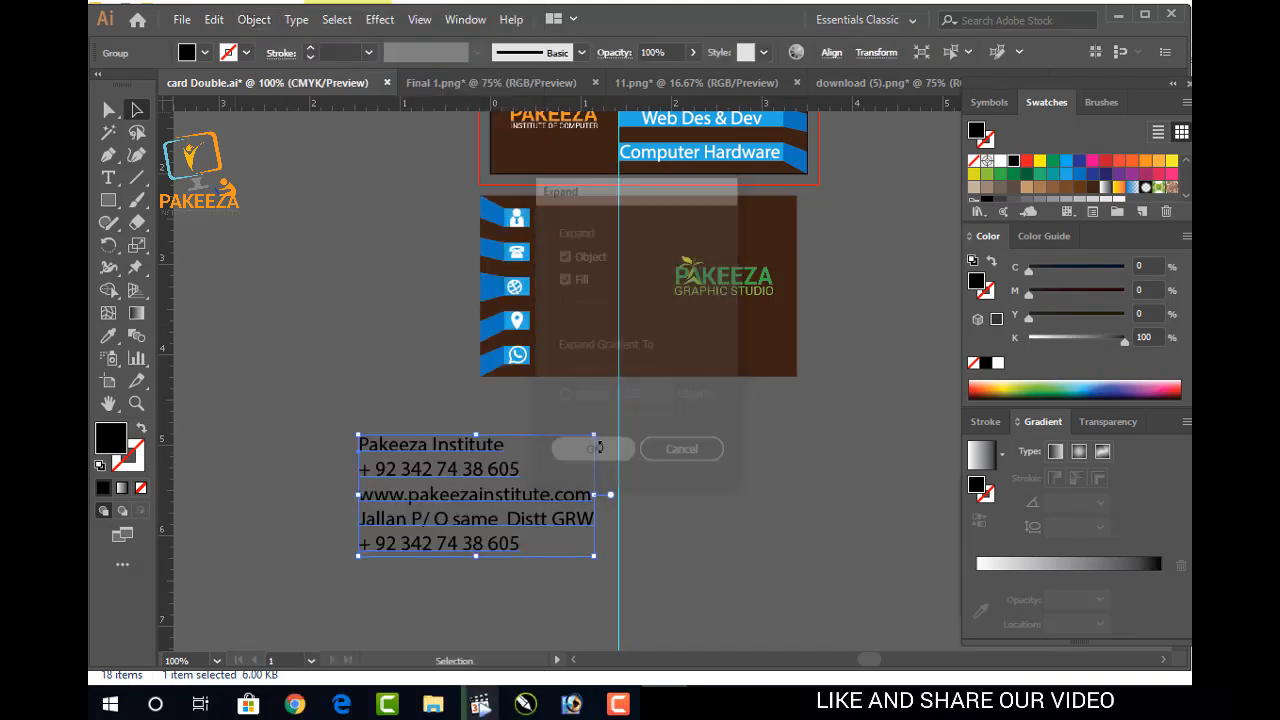
pyautogui.click(670, 497)
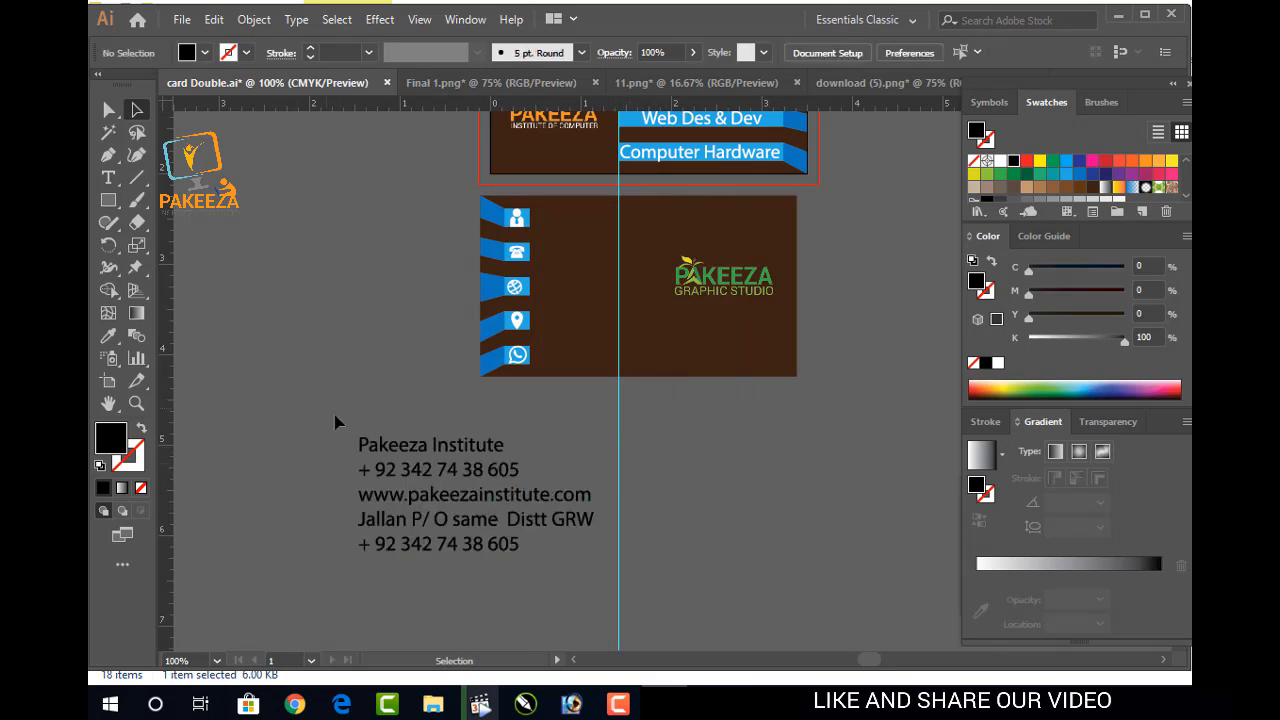
# Make all the contact text, including the address, white, and ungroup it into separate lines
pyautogui.moveTo(333, 414); pyautogui.dragTo(517, 460)
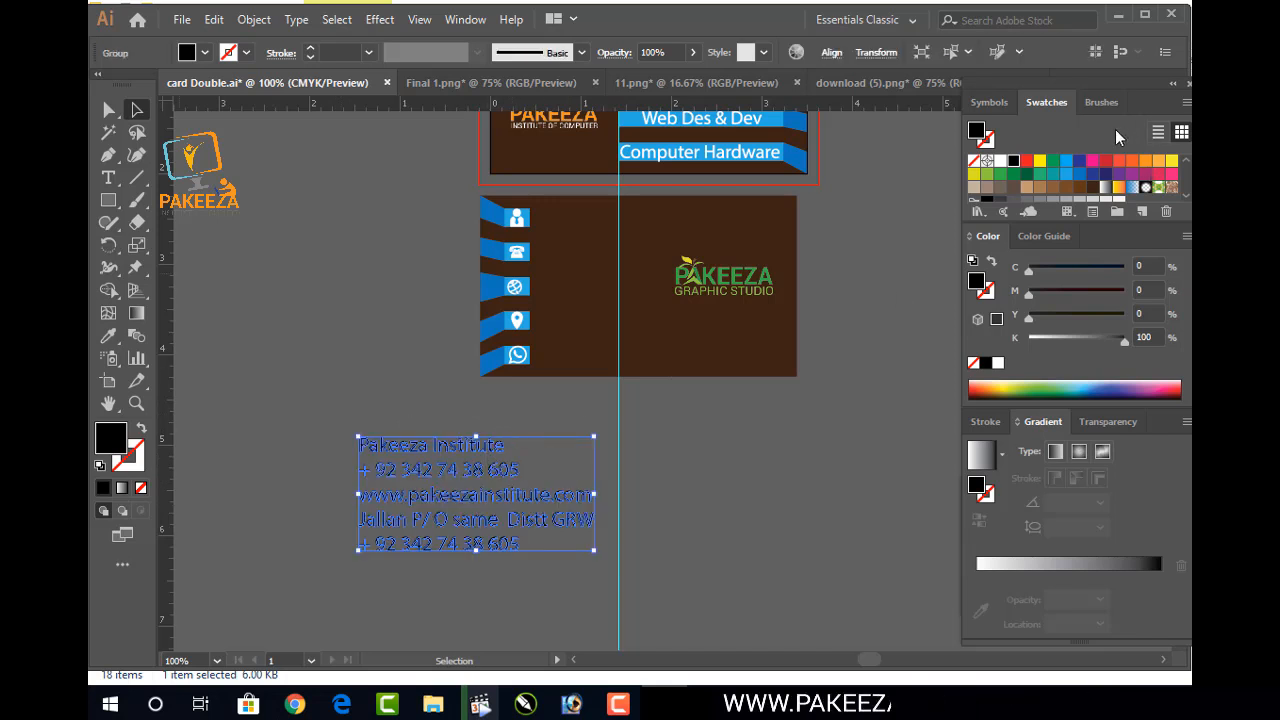
pyautogui.click(1000, 160)
pyautogui.click(536, 443)
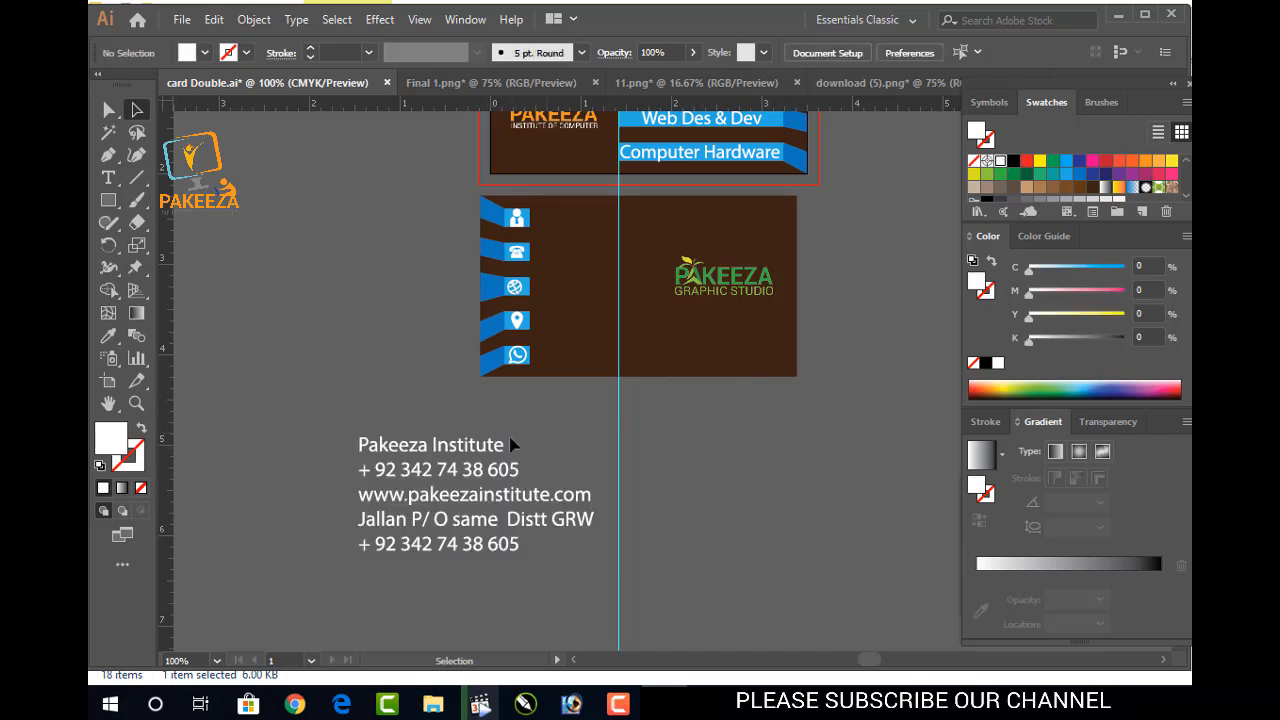
pyautogui.moveTo(462, 462); pyautogui.dragTo(460, 474)
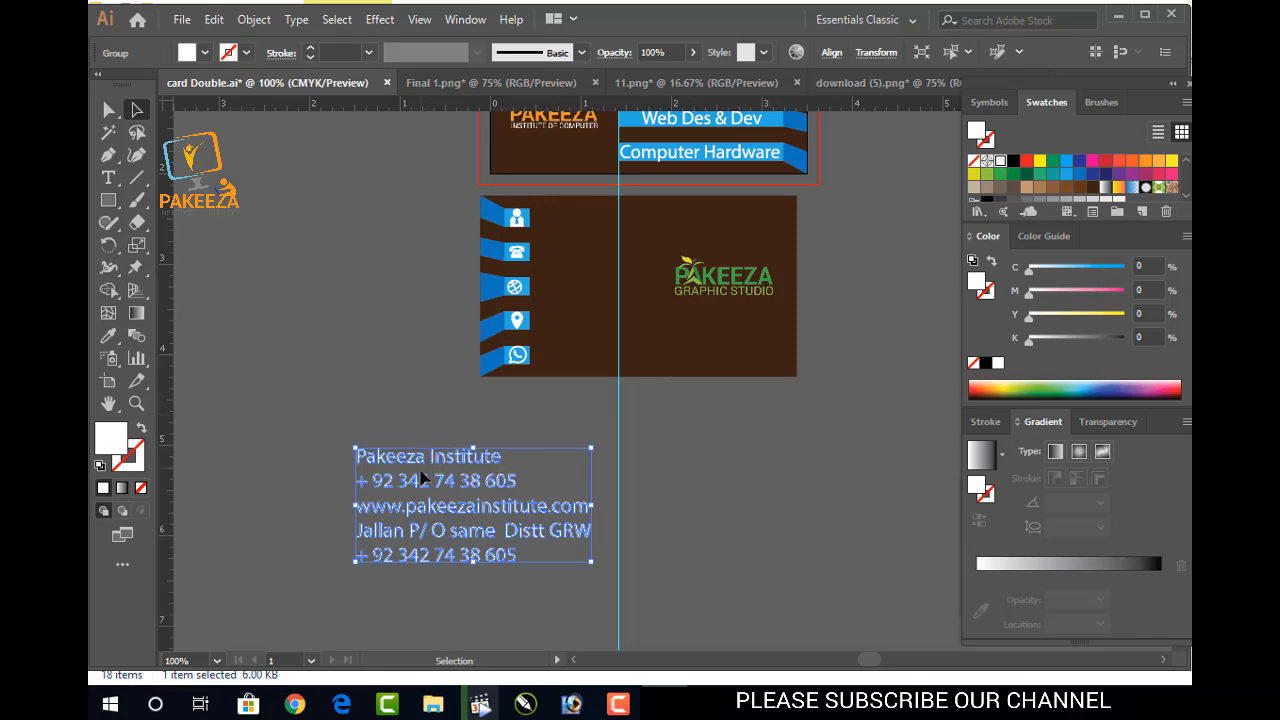
pyautogui.rightClick(401, 527)
pyautogui.click(449, 364)
pyautogui.click(307, 422)
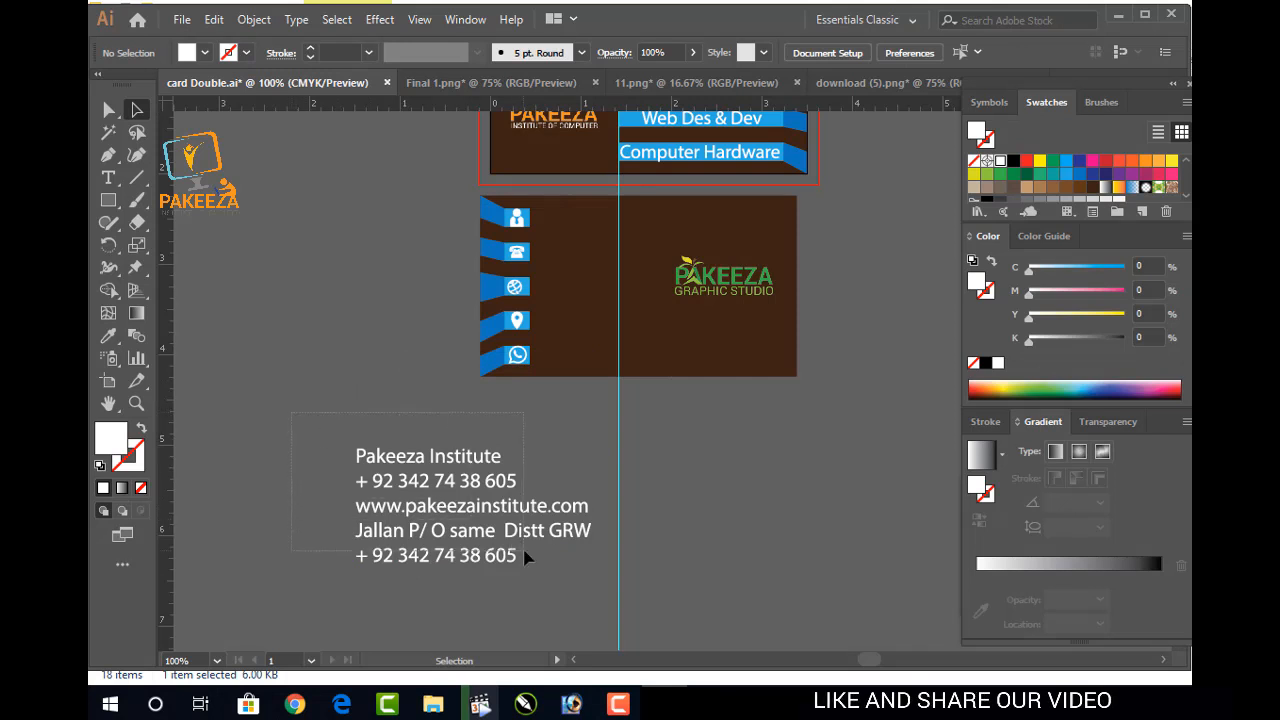
# Group the Pakeeza Institute and website lines and nudge the lines upward to space them out
pyautogui.moveTo(527, 557); pyautogui.dragTo(428, 457)
pyautogui.moveTo(527, 435); pyautogui.dragTo(548, 465)
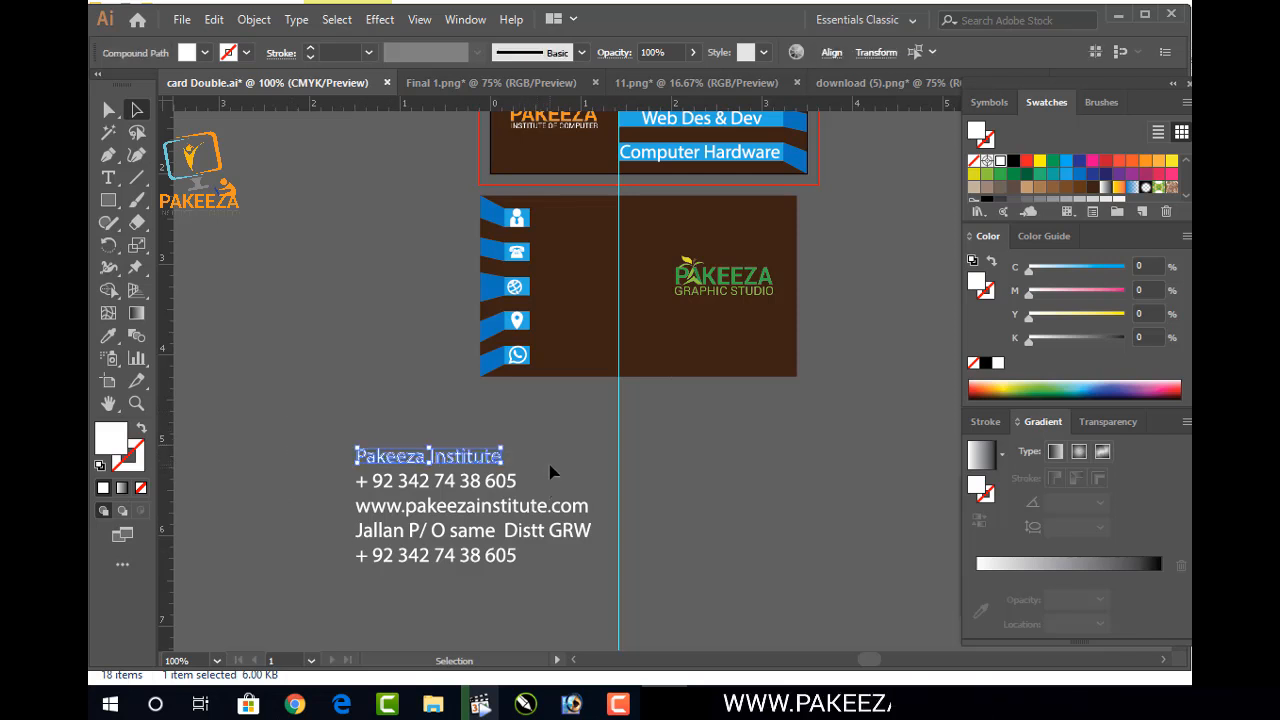
pyautogui.hotkey('ctrl', 'g')
pyautogui.press('Up')
pyautogui.press('Up')
pyautogui.press('Up')
pyautogui.press('Up')
pyautogui.press('Up')
pyautogui.press('Up')
pyautogui.press('Up')
pyautogui.press('Up')
pyautogui.press('Up')
pyautogui.press('Up')
pyautogui.press('Up')
pyautogui.press('Up')
pyautogui.press('Up')
pyautogui.press('Up')
pyautogui.press('Up')
pyautogui.press('Up')
pyautogui.press('Up')
pyautogui.press('Up')
pyautogui.press('Up')
pyautogui.press('Up')
pyautogui.press('Up')
pyautogui.press('Up')
pyautogui.press('Up')
pyautogui.moveTo(523, 484); pyautogui.dragTo(519, 442)
pyautogui.moveTo(330, 481); pyautogui.dragTo(625, 514)
pyautogui.hotkey('ctrl', 'g')
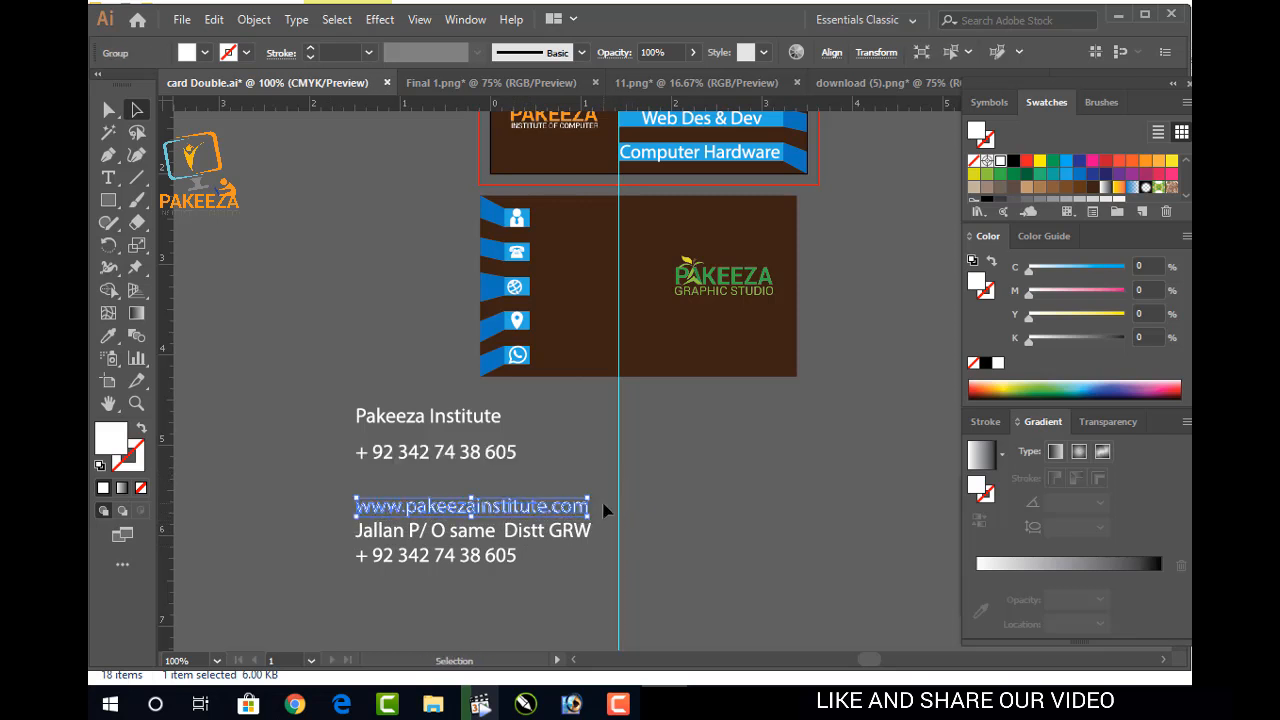
pyautogui.press('Up')
pyautogui.press('Up')
pyautogui.press('Up')
pyautogui.press('Up')
pyautogui.press('Up')
pyautogui.press('Up')
pyautogui.press('Up')
pyautogui.press('Up')
pyautogui.press('Up')
pyautogui.press('Up')
pyautogui.press('Up')
pyautogui.press('Up')
pyautogui.press('Up')
pyautogui.press('Up')
pyautogui.press('Up')
pyautogui.press('Up')
pyautogui.press('Up')
pyautogui.press('Up')
pyautogui.press('Up')
pyautogui.press('Up')
pyautogui.press('Up')
pyautogui.press('Up')
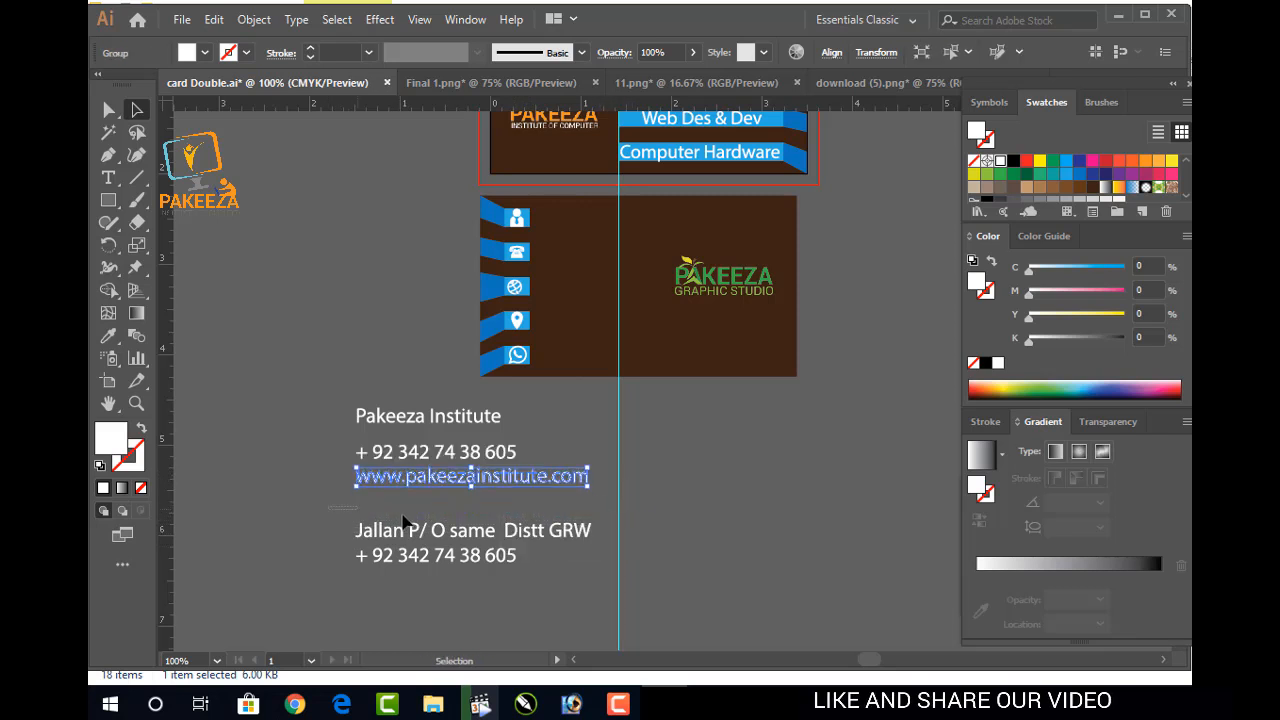
pyautogui.click(612, 533)
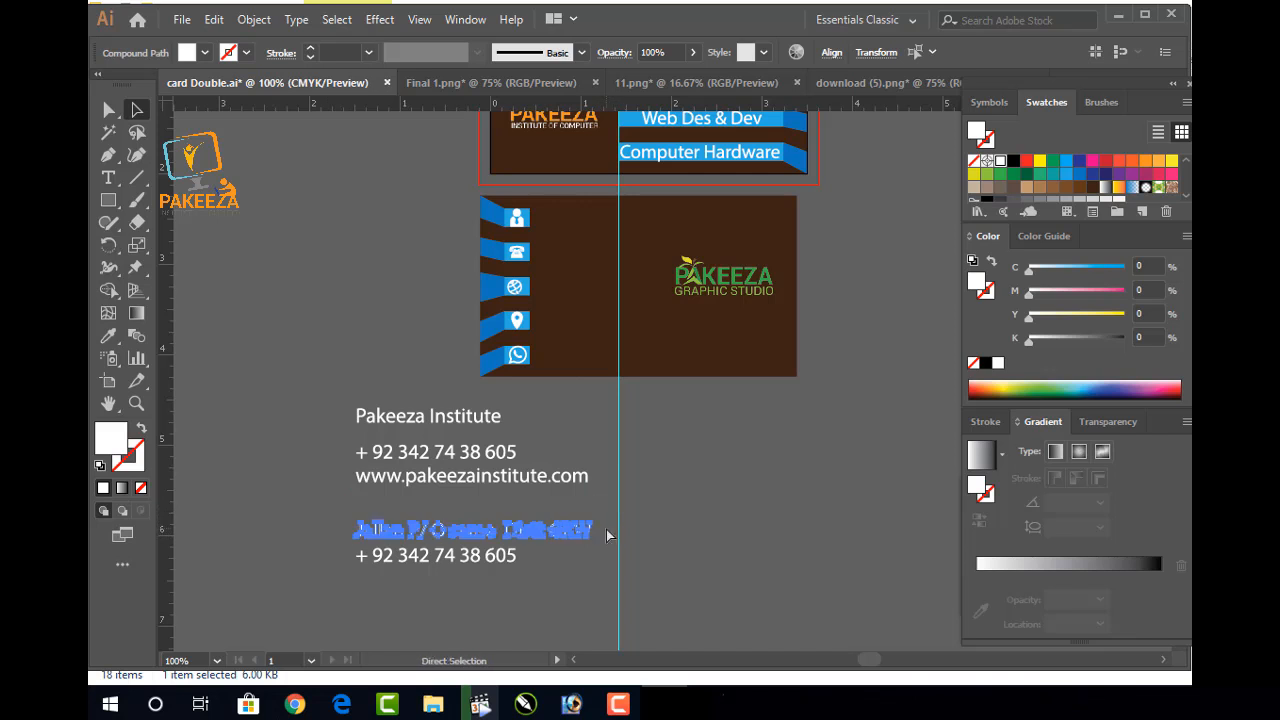
pyautogui.press('Up')
pyautogui.press('Up')
pyautogui.press('Up')
pyautogui.press('Up')
pyautogui.press('Up')
pyautogui.press('Up')
pyautogui.press('Up')
pyautogui.press('Up')
pyautogui.press('Up')
pyautogui.press('Up')
pyautogui.press('Up')
pyautogui.press('Up')
pyautogui.press('Up')
pyautogui.press('Up')
pyautogui.press('Up')
pyautogui.press('Up')
pyautogui.press('Up')
pyautogui.press('Up')
pyautogui.press('Up')
pyautogui.press('Up')
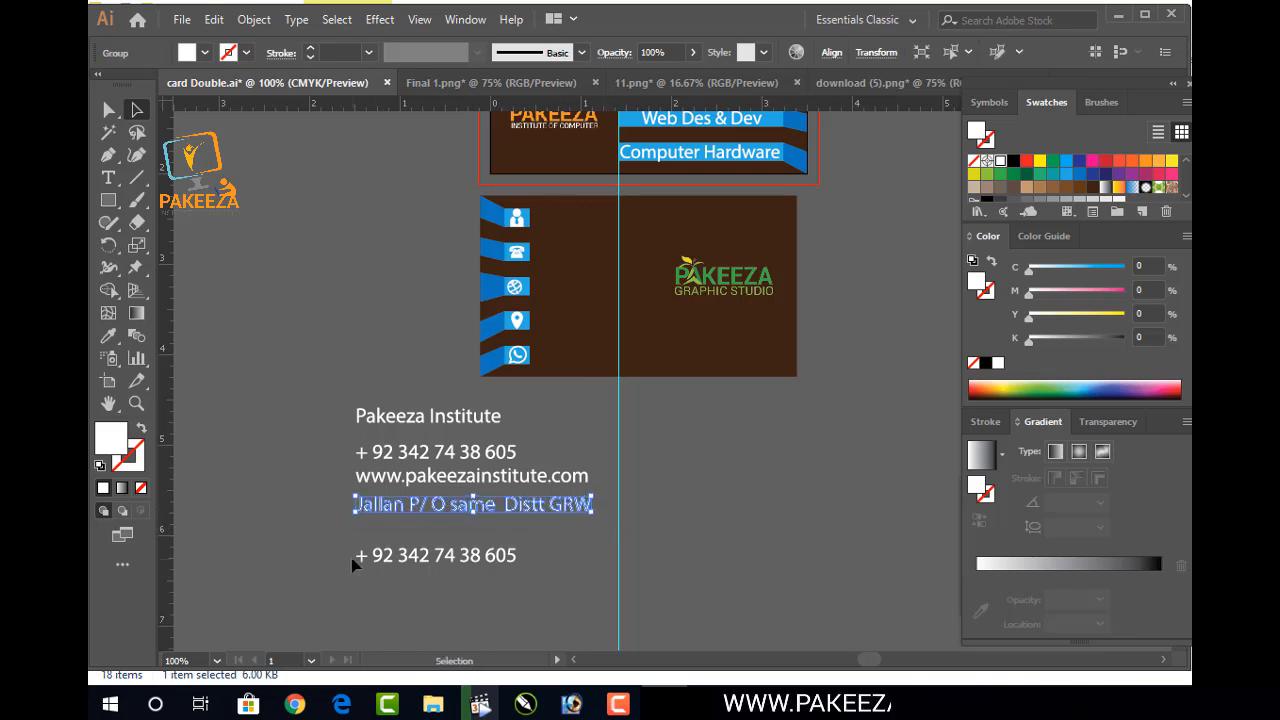
pyautogui.click(548, 558)
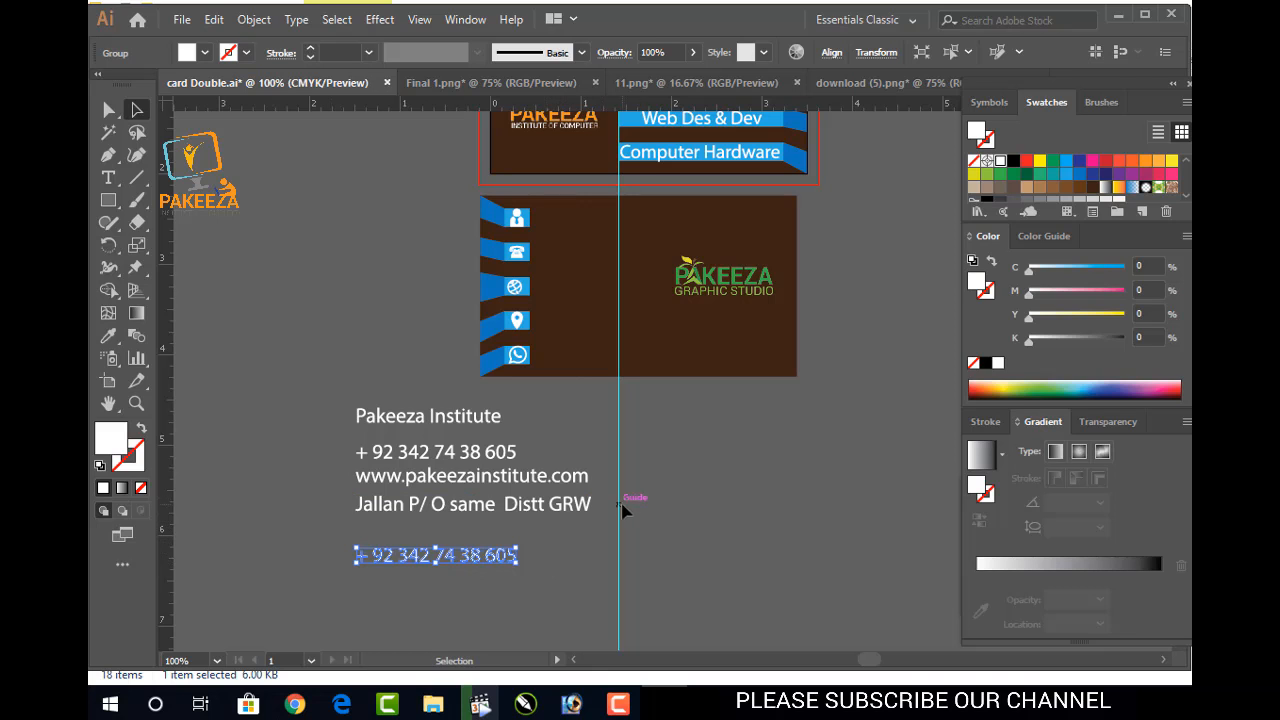
# Undo a trial move of Pakeeza Institute onto the card, then scale all five contact lines smaller
pyautogui.click(372, 418)
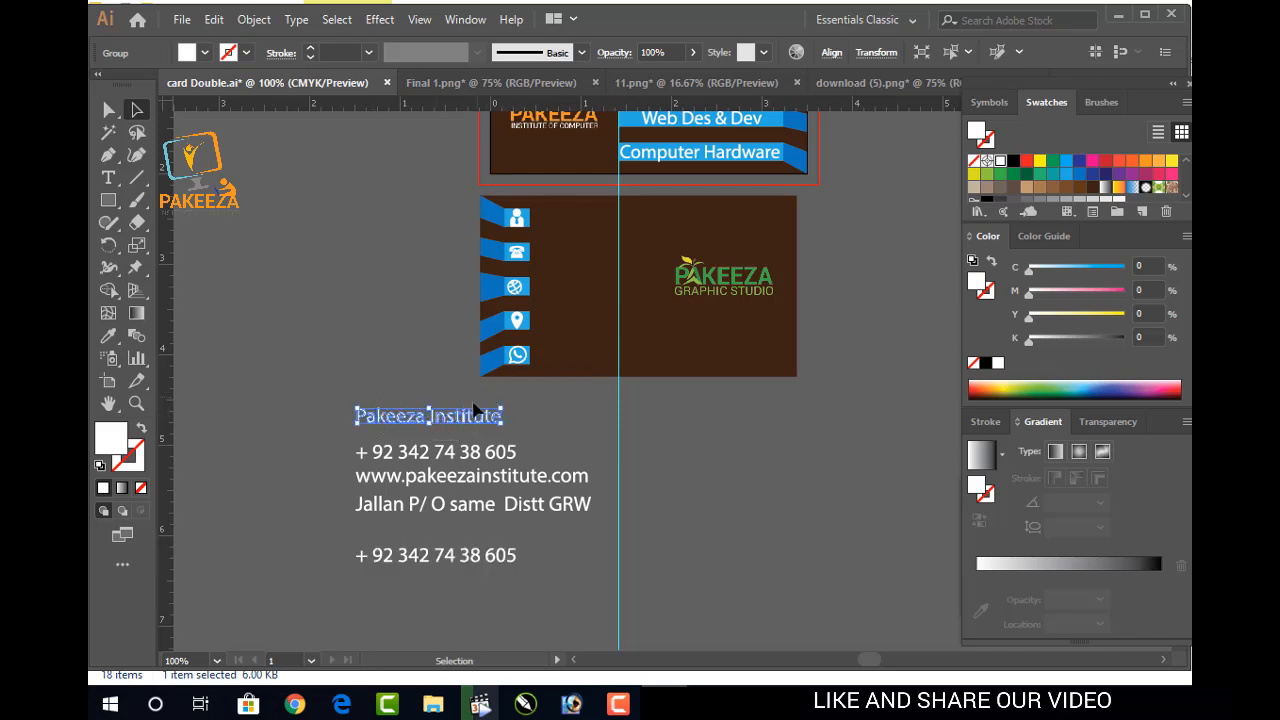
pyautogui.moveTo(447, 418); pyautogui.dragTo(628, 225)
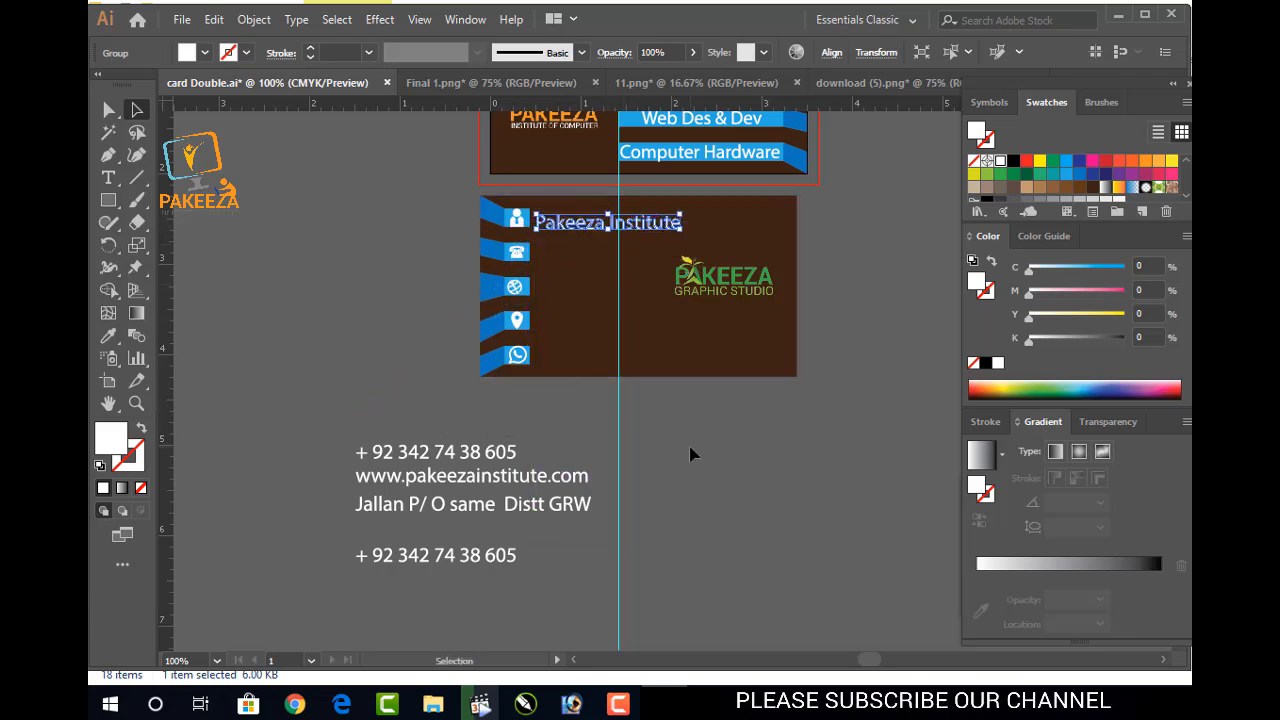
pyautogui.hotkey('ctrl', 'z')
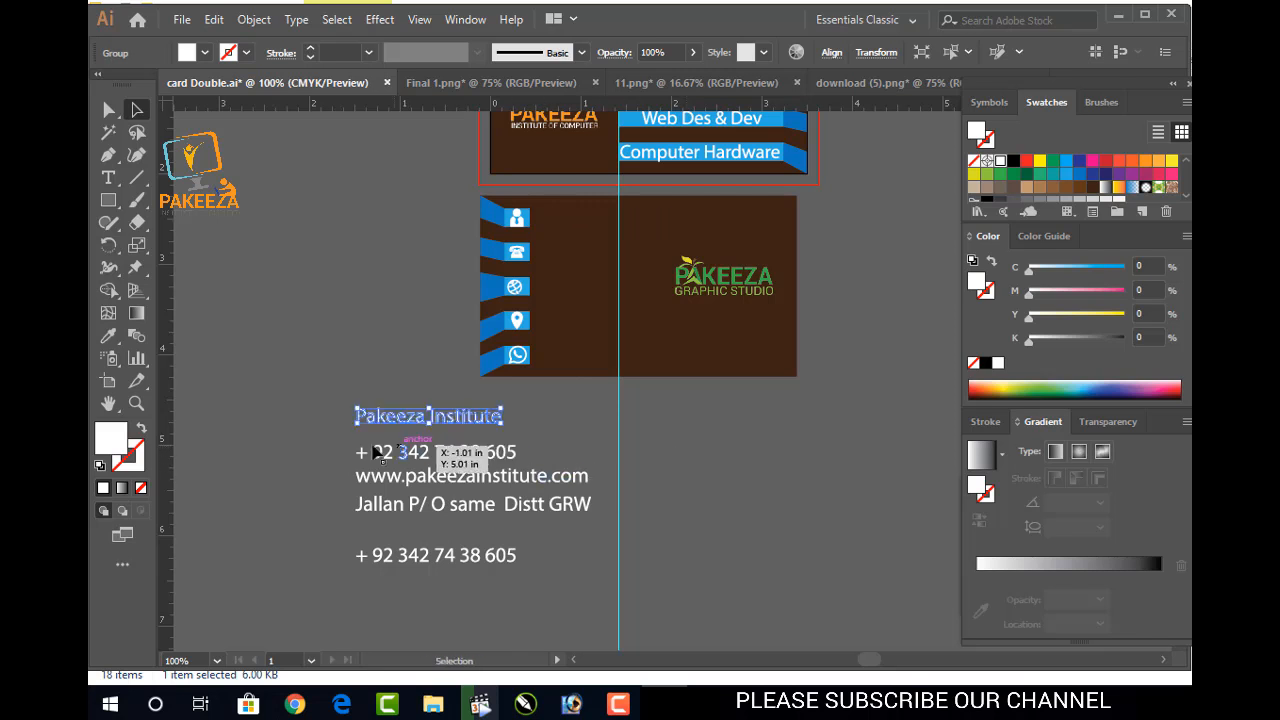
pyautogui.click(287, 397)
pyautogui.moveTo(487, 540); pyautogui.dragTo(594, 594)
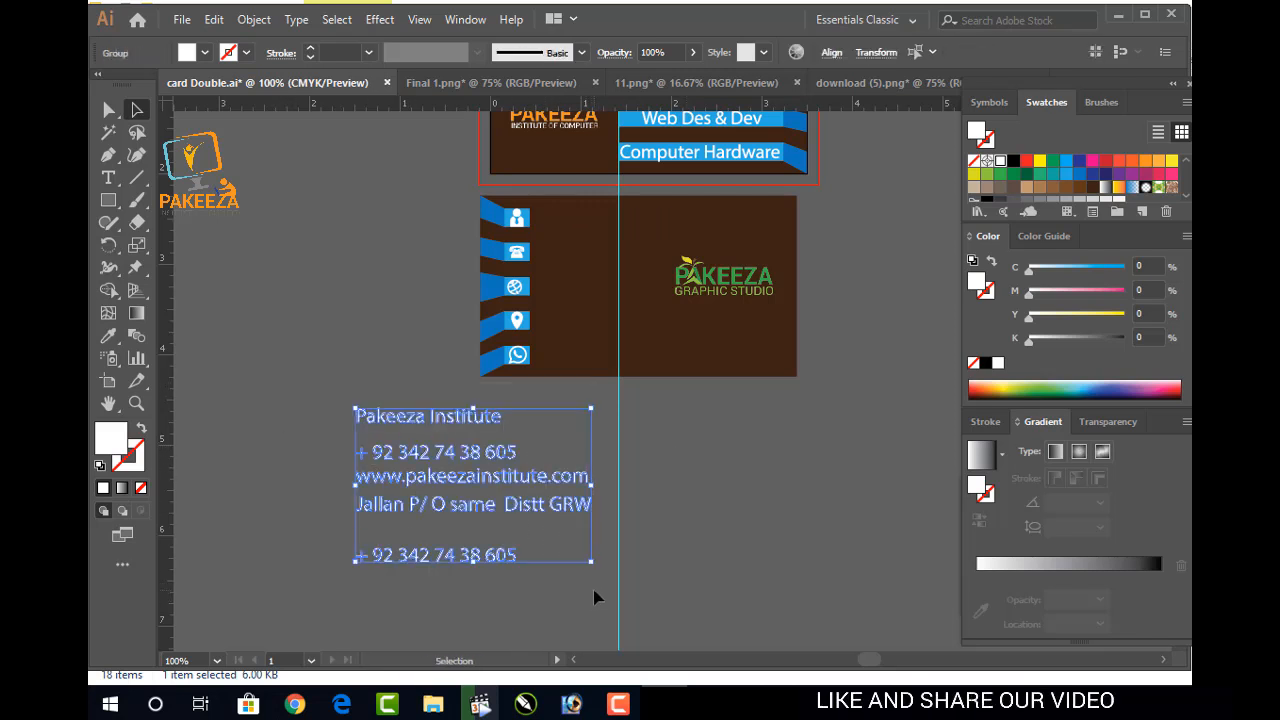
pyautogui.moveTo(593, 565); pyautogui.dragTo(545, 537)
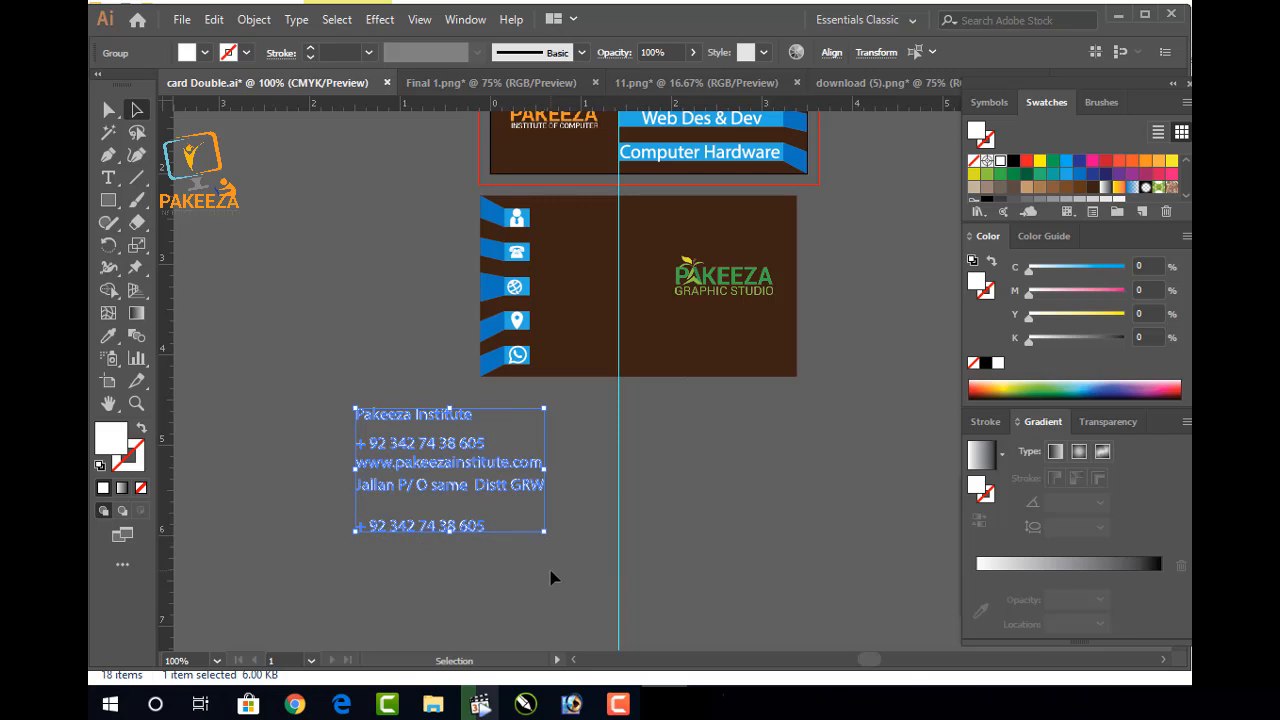
pyautogui.click(551, 578)
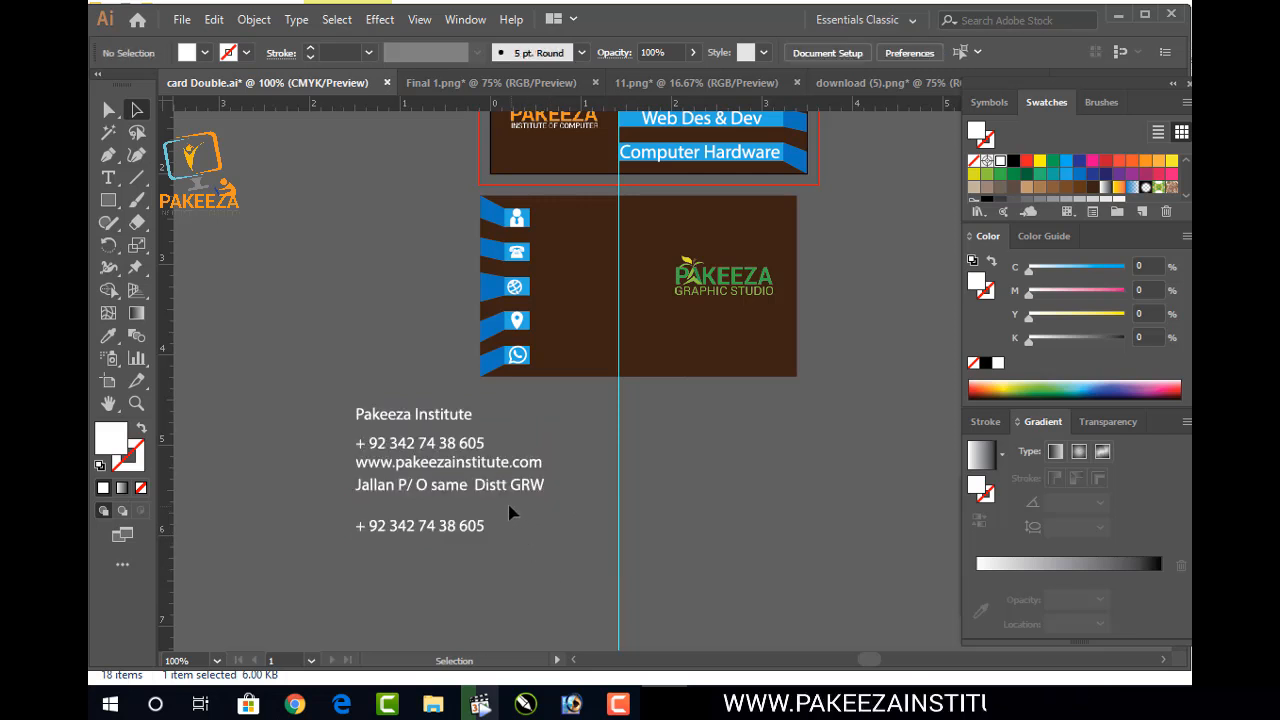
# Undo a trial move of the website line and shift the studio logo slightly right
pyautogui.click(454, 464)
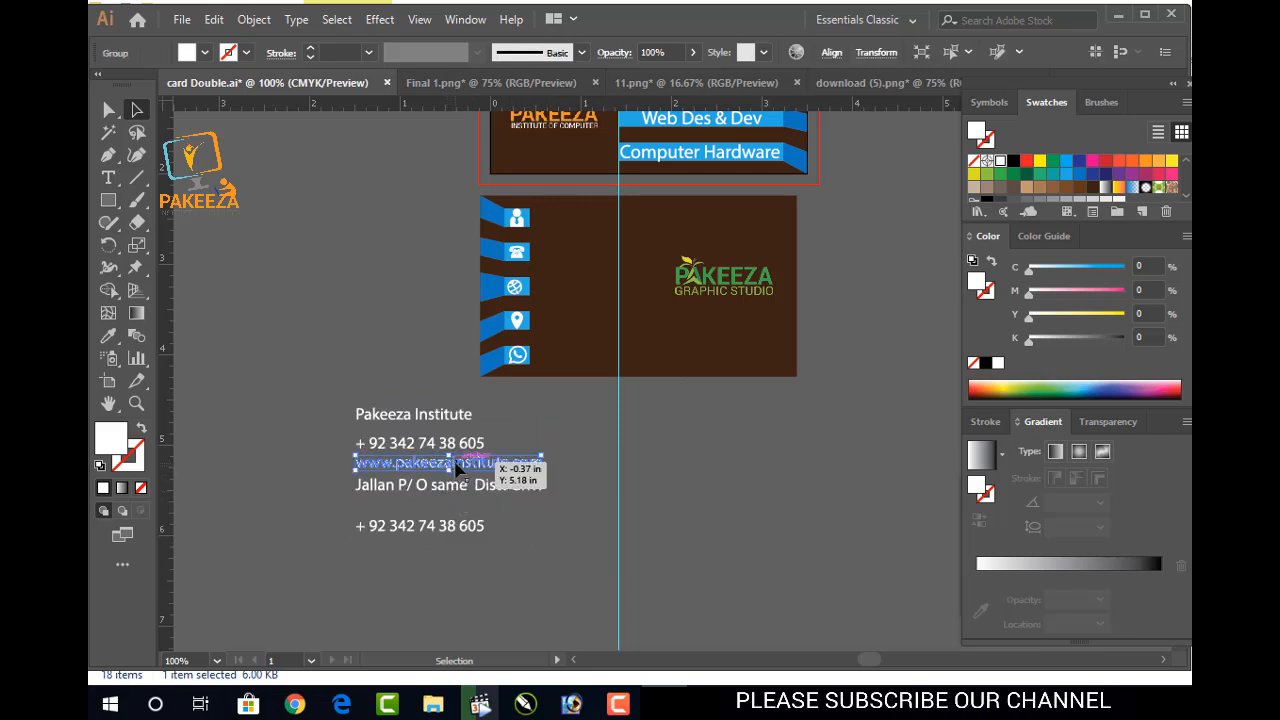
pyautogui.moveTo(458, 468); pyautogui.dragTo(636, 290)
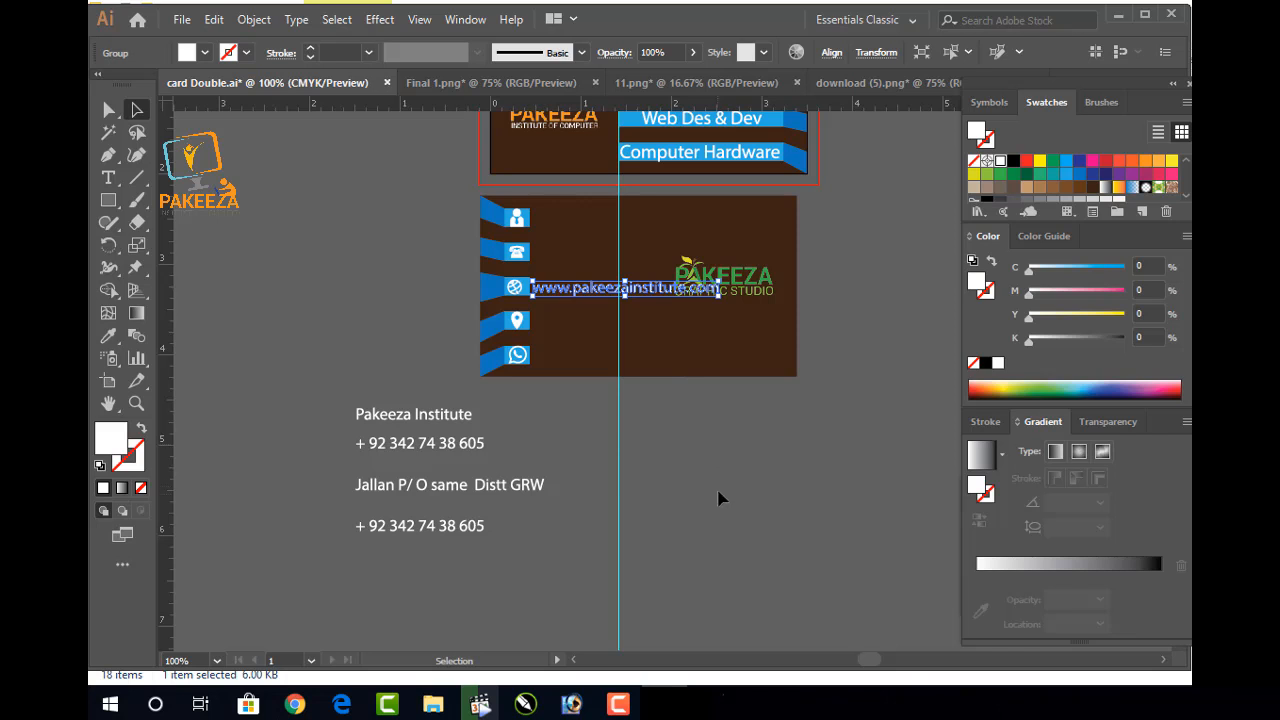
pyautogui.hotkey('ctrl', 'z')
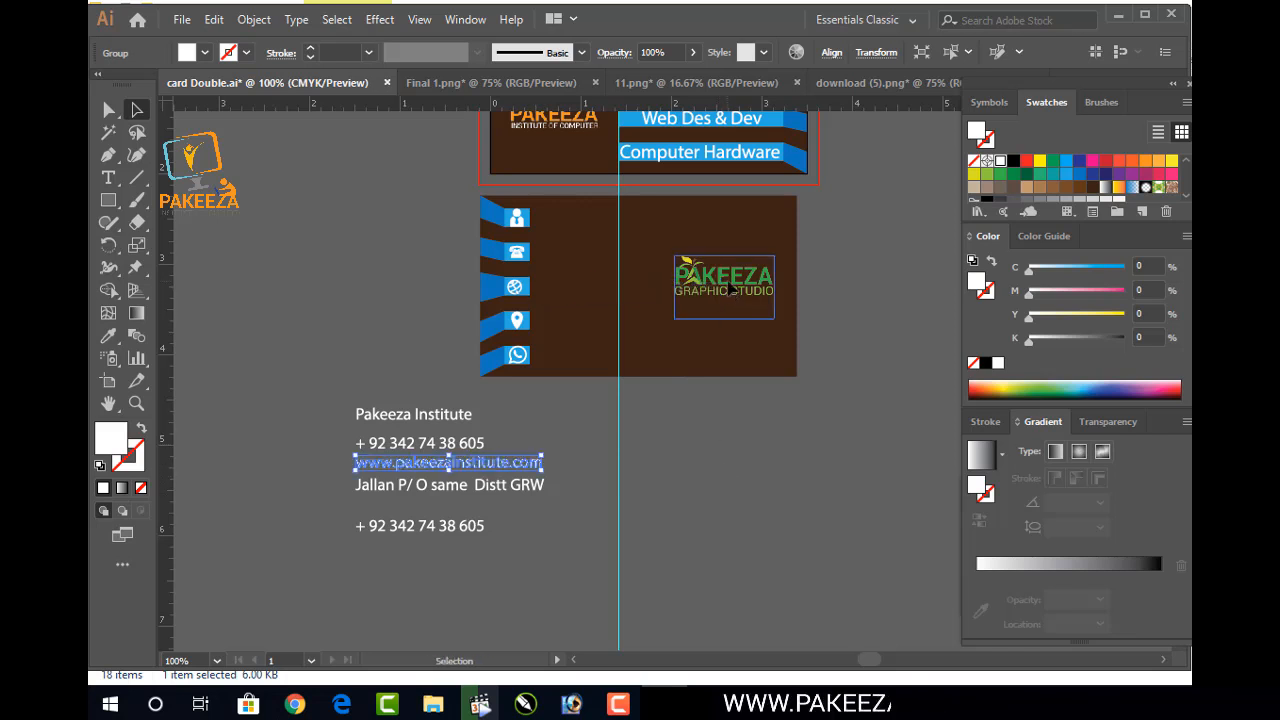
pyautogui.moveTo(731, 290); pyautogui.dragTo(748, 291)
pyautogui.press('Left')
pyautogui.press('Left')
pyautogui.press('Left')
pyautogui.press('Left')
pyautogui.press('Left')
pyautogui.press('Left')
pyautogui.click(835, 324)
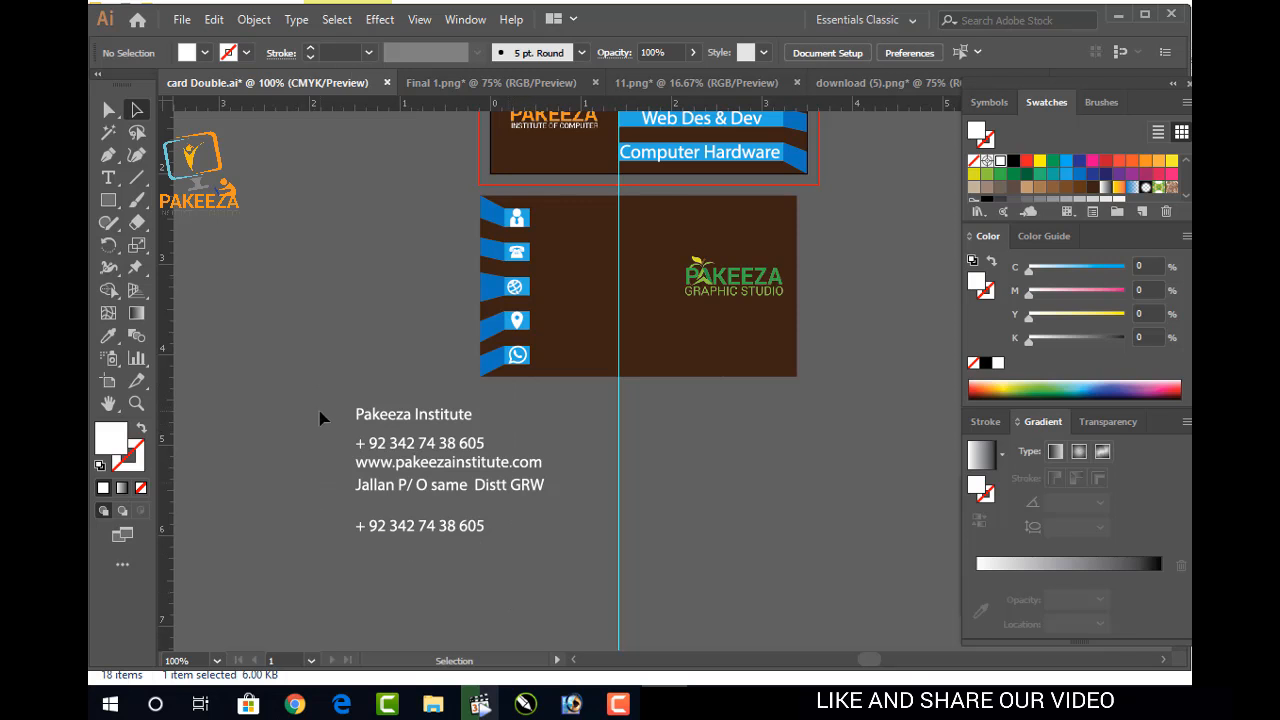
# Scale the four lines below Pakeeza Institute slightly smaller
pyautogui.moveTo(541, 532); pyautogui.dragTo(556, 553)
pyautogui.moveTo(558, 436); pyautogui.dragTo(349, 546)
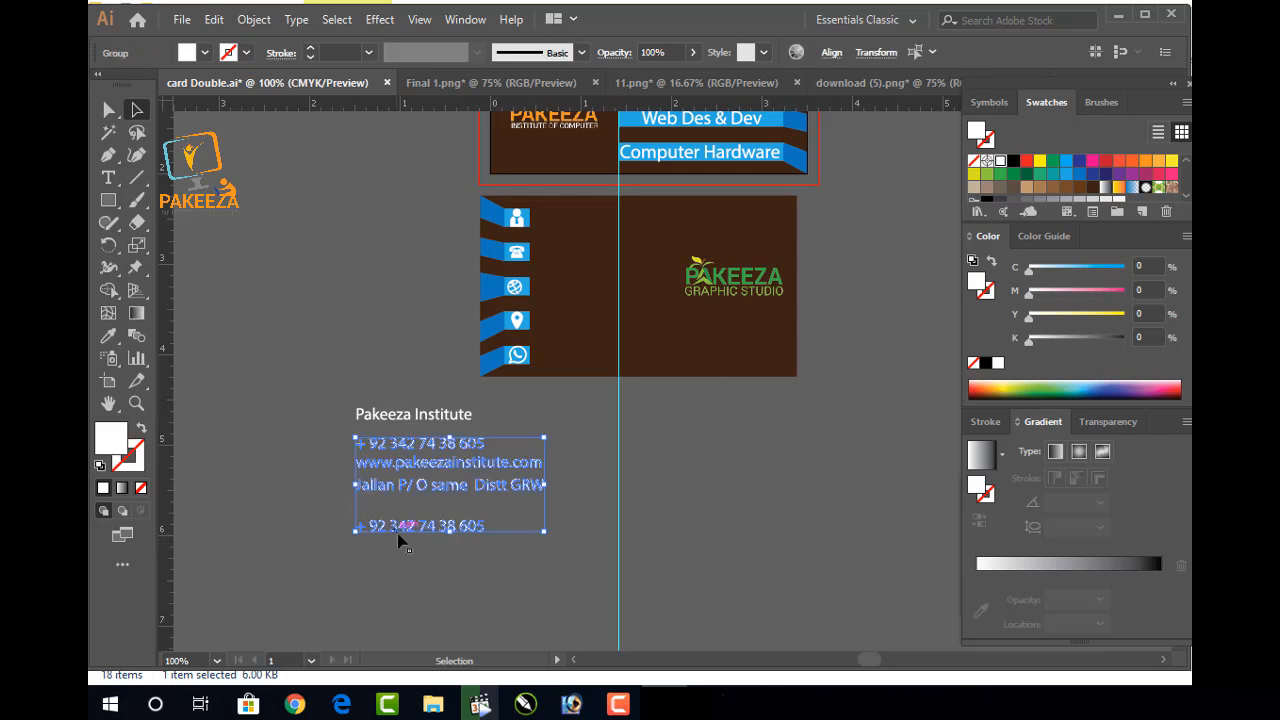
pyautogui.moveTo(542, 532)
pyautogui.mouseDown()
pyautogui.moveTo(568, 528)
pyautogui.moveTo(532, 528)
pyautogui.mouseUp()
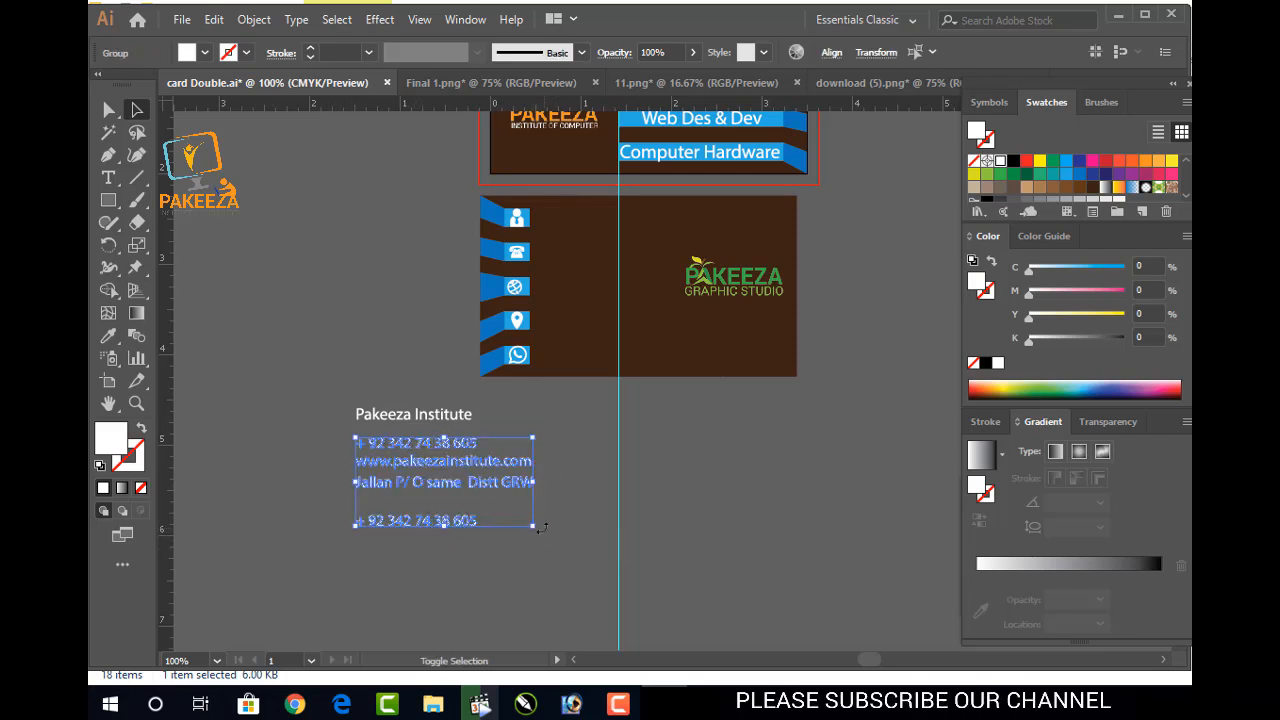
pyautogui.click(557, 470)
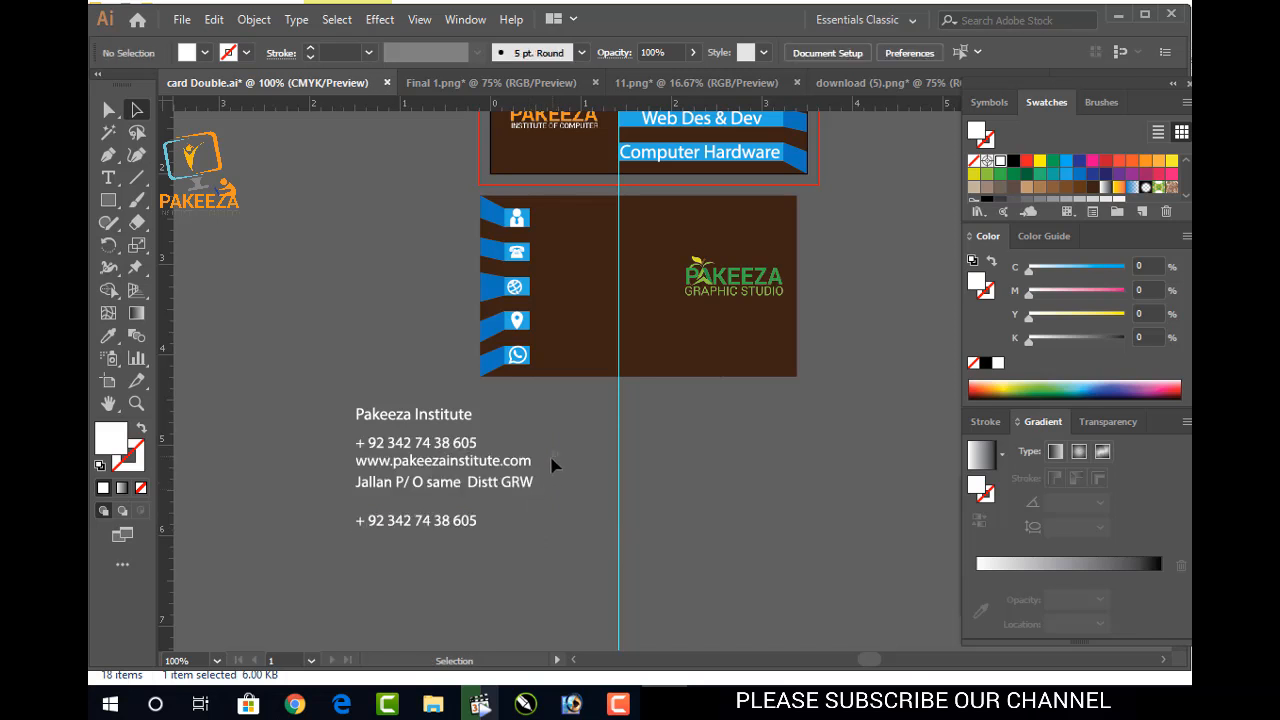
pyautogui.moveTo(347, 489); pyautogui.dragTo(521, 476)
pyautogui.click(559, 486)
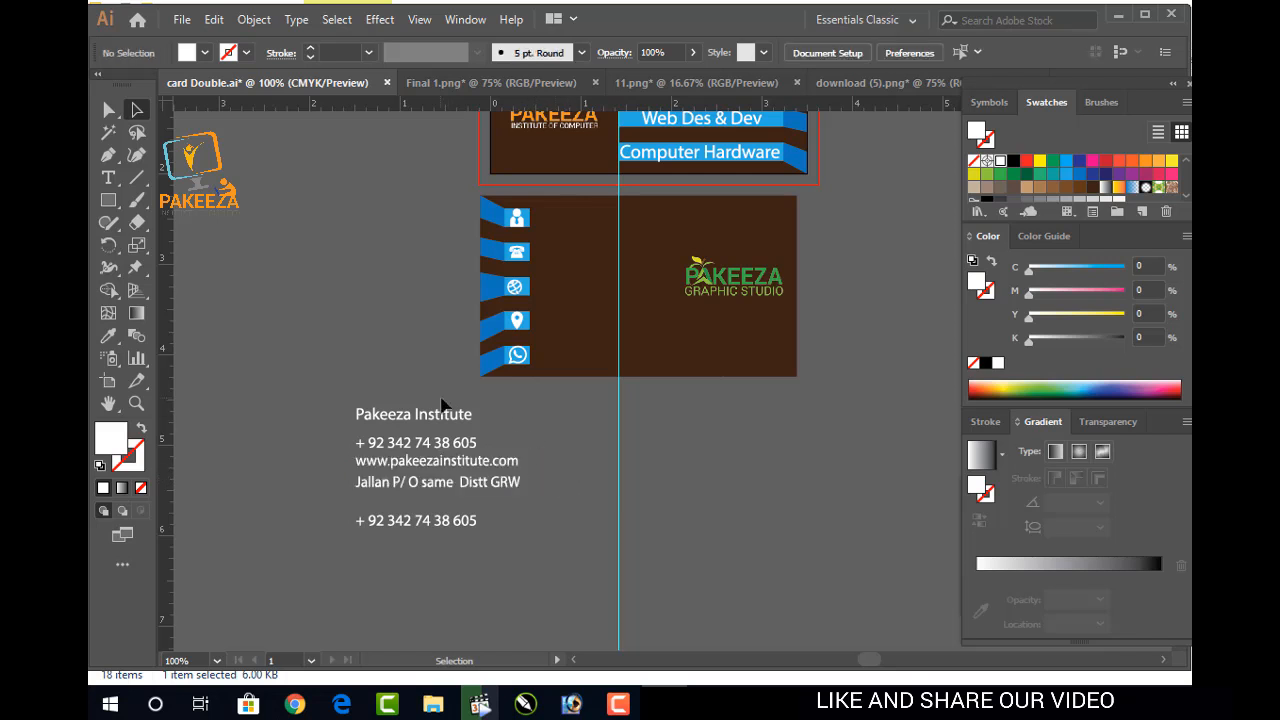
# Try placing the phone number beside the WhatsApp icon and the address beside the location icon
pyautogui.scroll(1, 432, 428)
pyautogui.scroll(1, 434, 426)
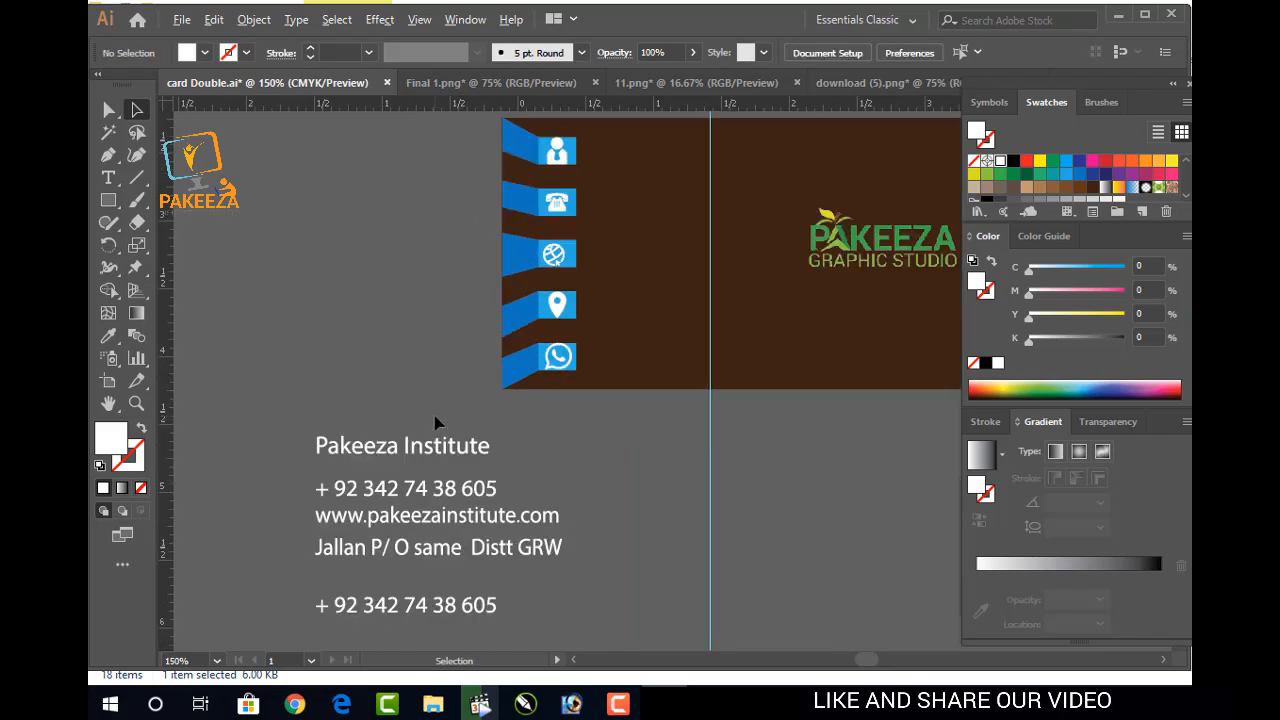
pyautogui.moveTo(424, 387); pyautogui.dragTo(400, 350)
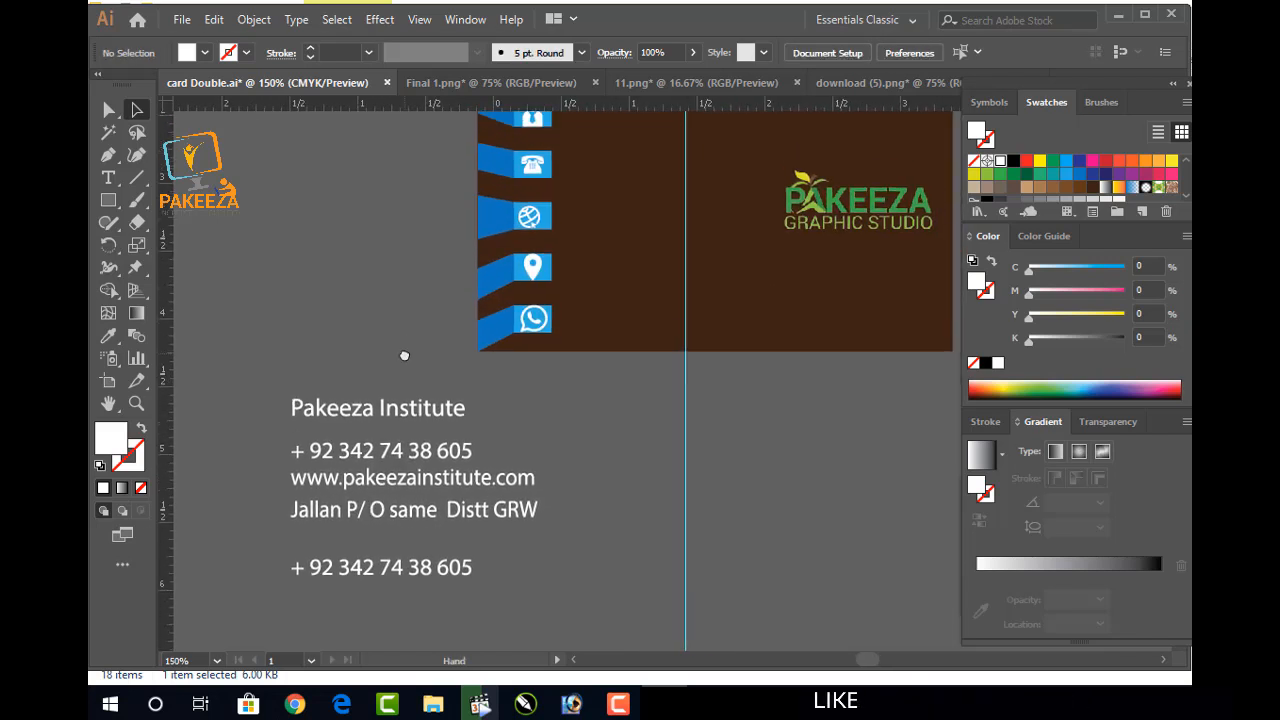
pyautogui.click(365, 578)
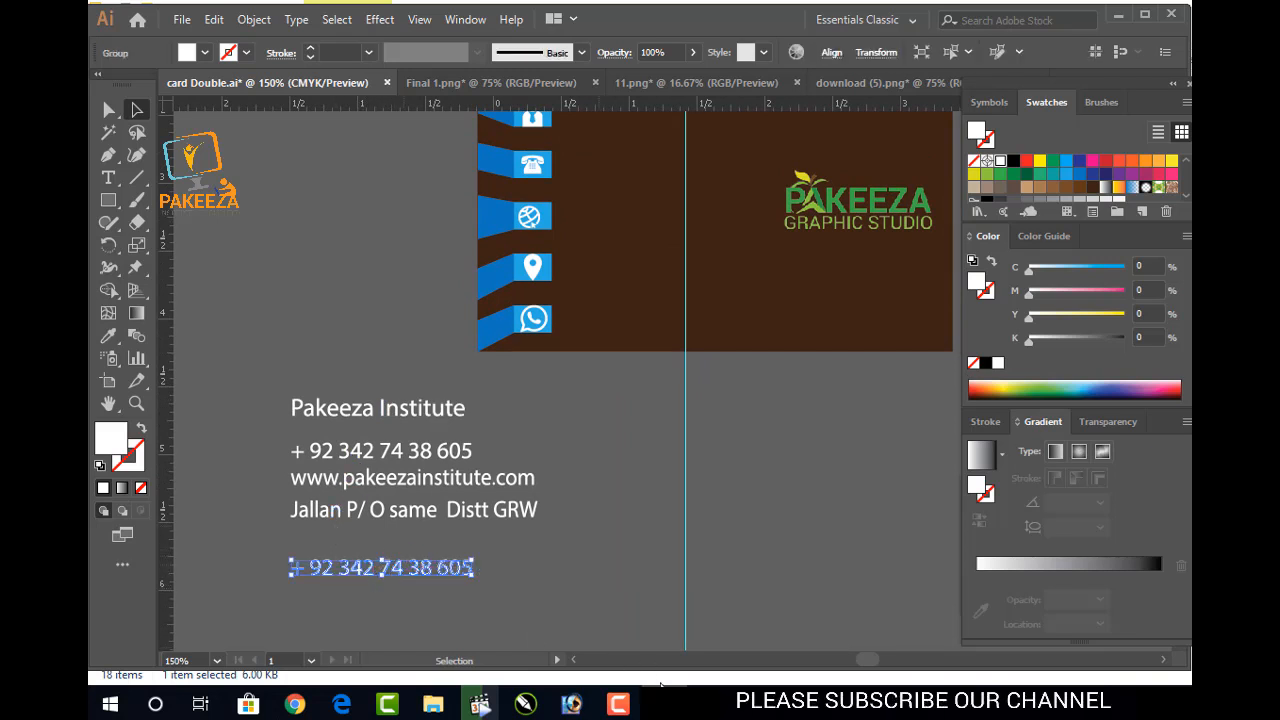
pyautogui.click(621, 704)
pyautogui.click(621, 704)
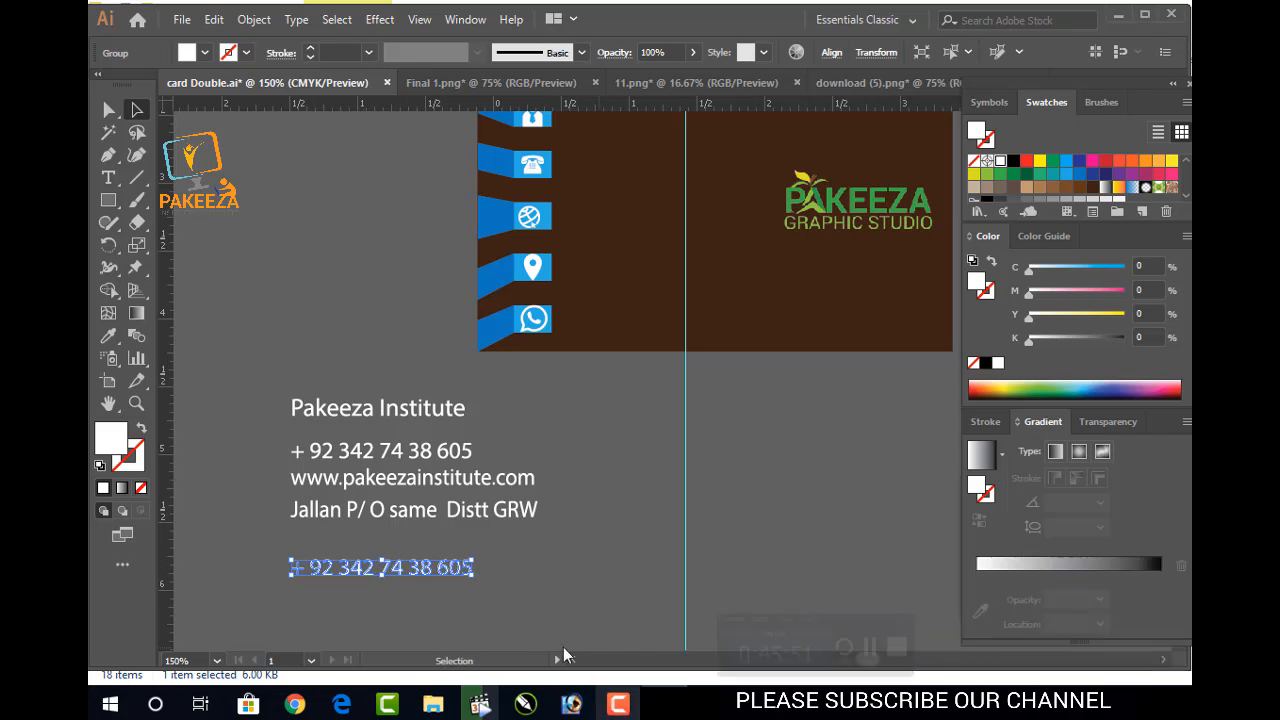
pyautogui.moveTo(425, 565); pyautogui.dragTo(688, 320)
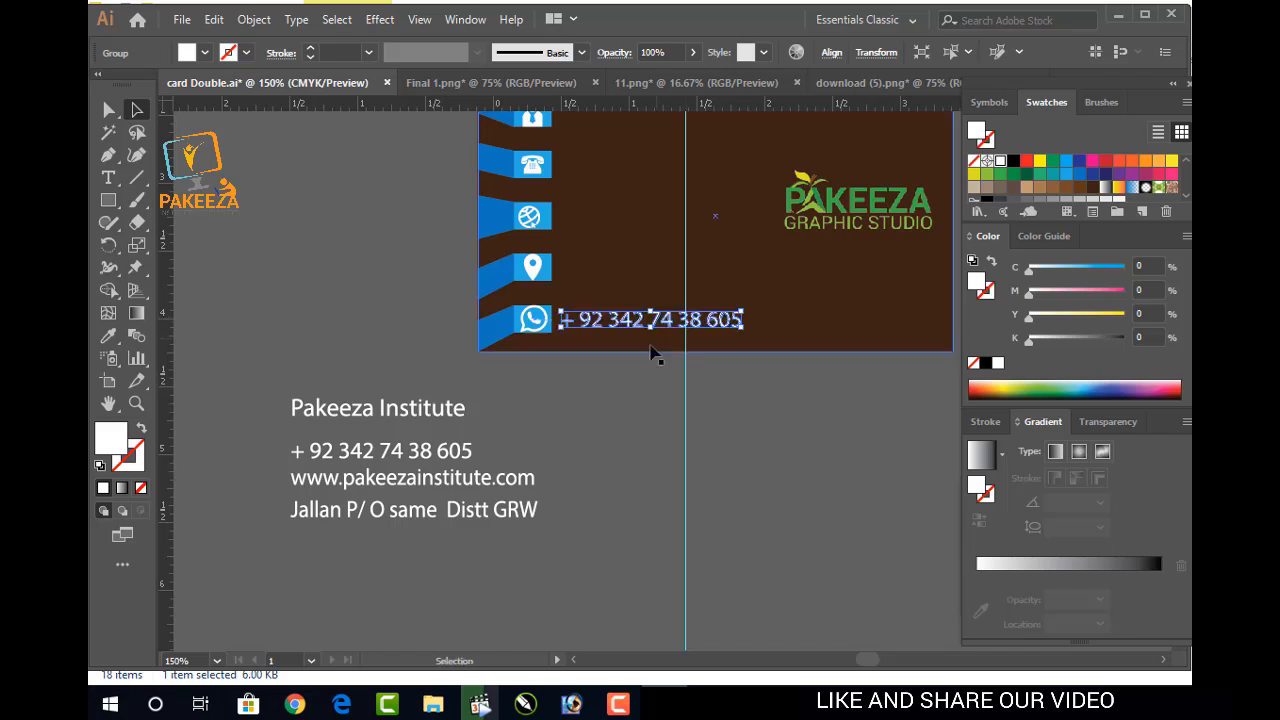
pyautogui.click(574, 434)
pyautogui.moveTo(420, 512); pyautogui.dragTo(716, 267)
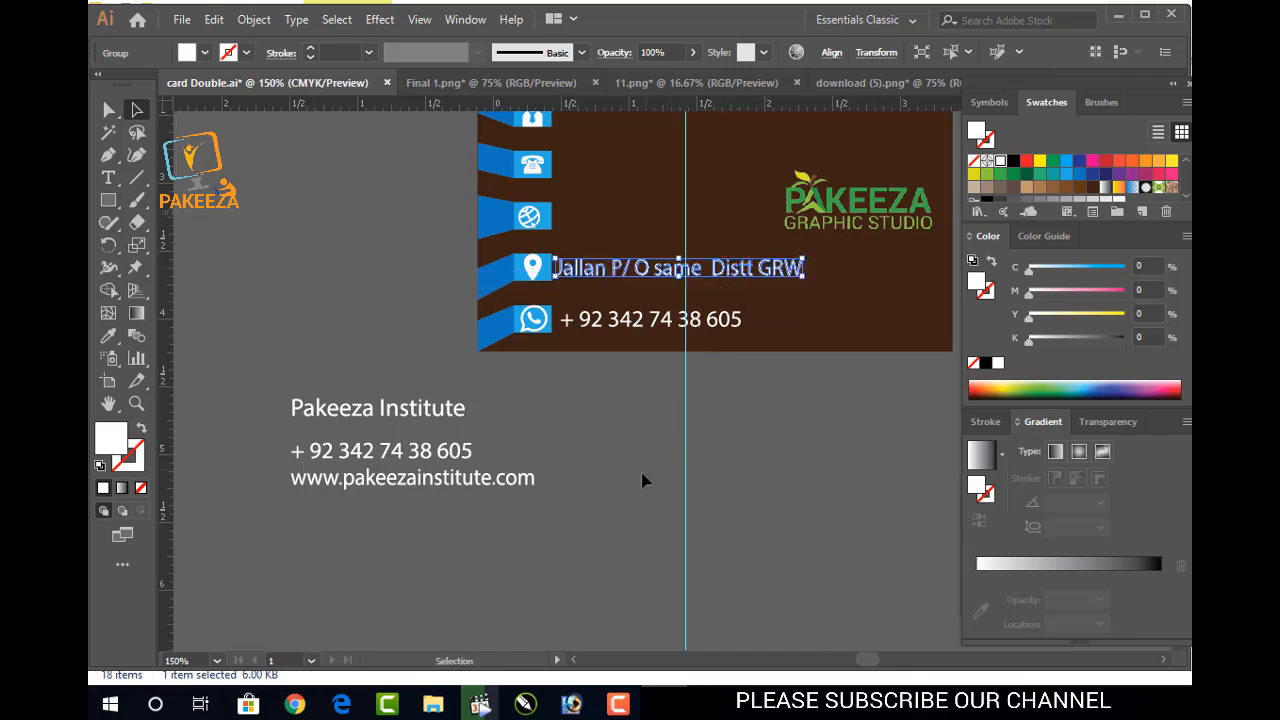
pyautogui.press('Right')
pyautogui.press('Right')
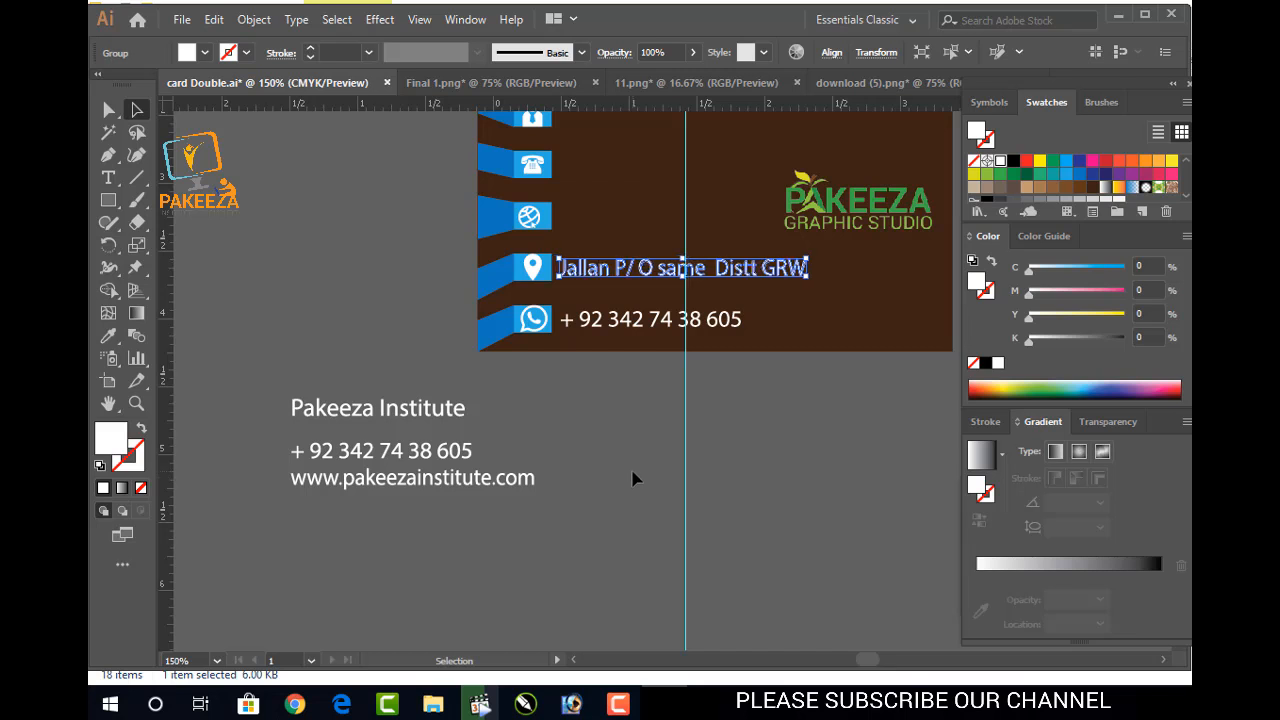
pyautogui.press('Right')
pyautogui.click(628, 479)
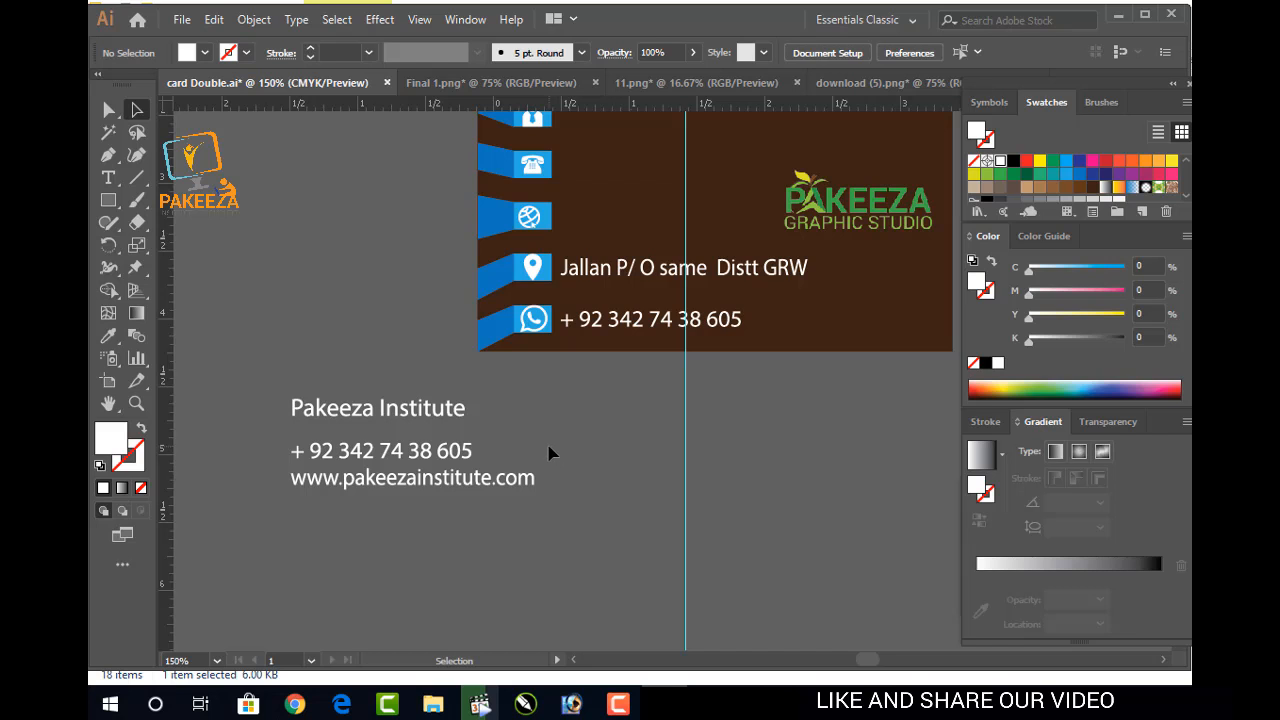
# Undo those placements and scale the contact lines below the card down
pyautogui.hotkey('ctrl', 'z')
pyautogui.hotkey('ctrl', 'z')
pyautogui.hotkey('ctrl', 'z')
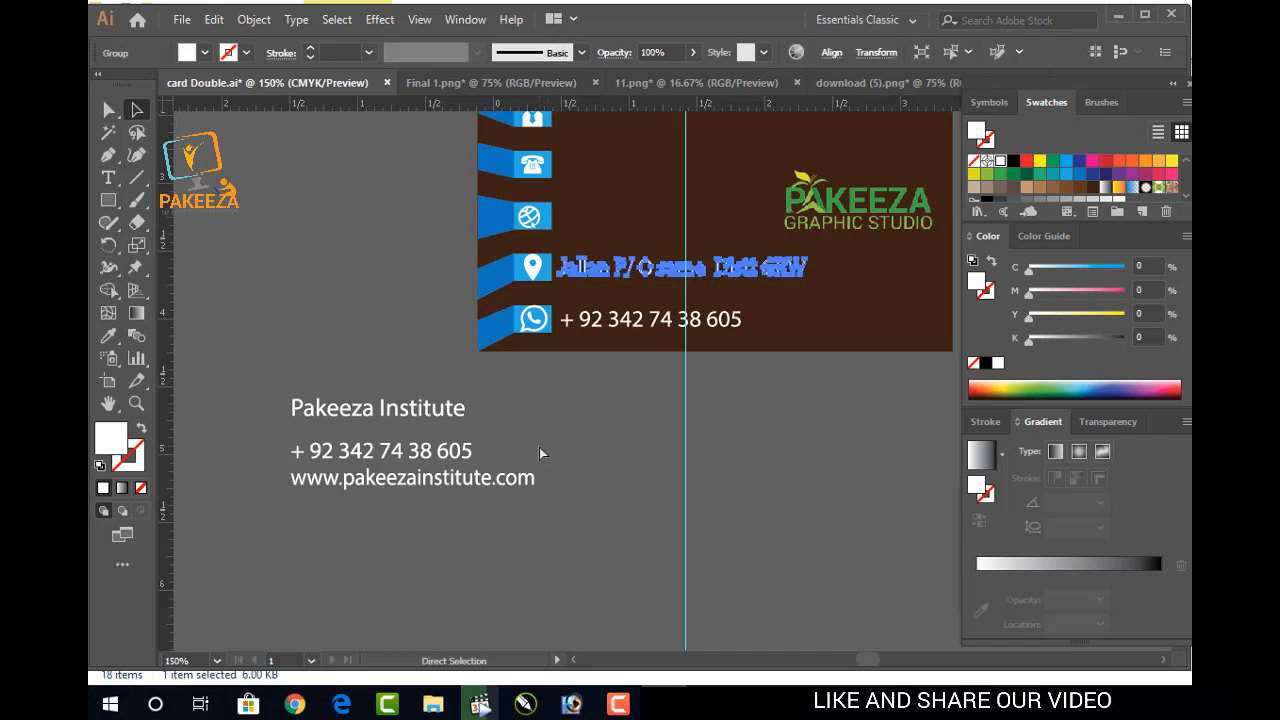
pyautogui.hotkey('ctrl', 'z')
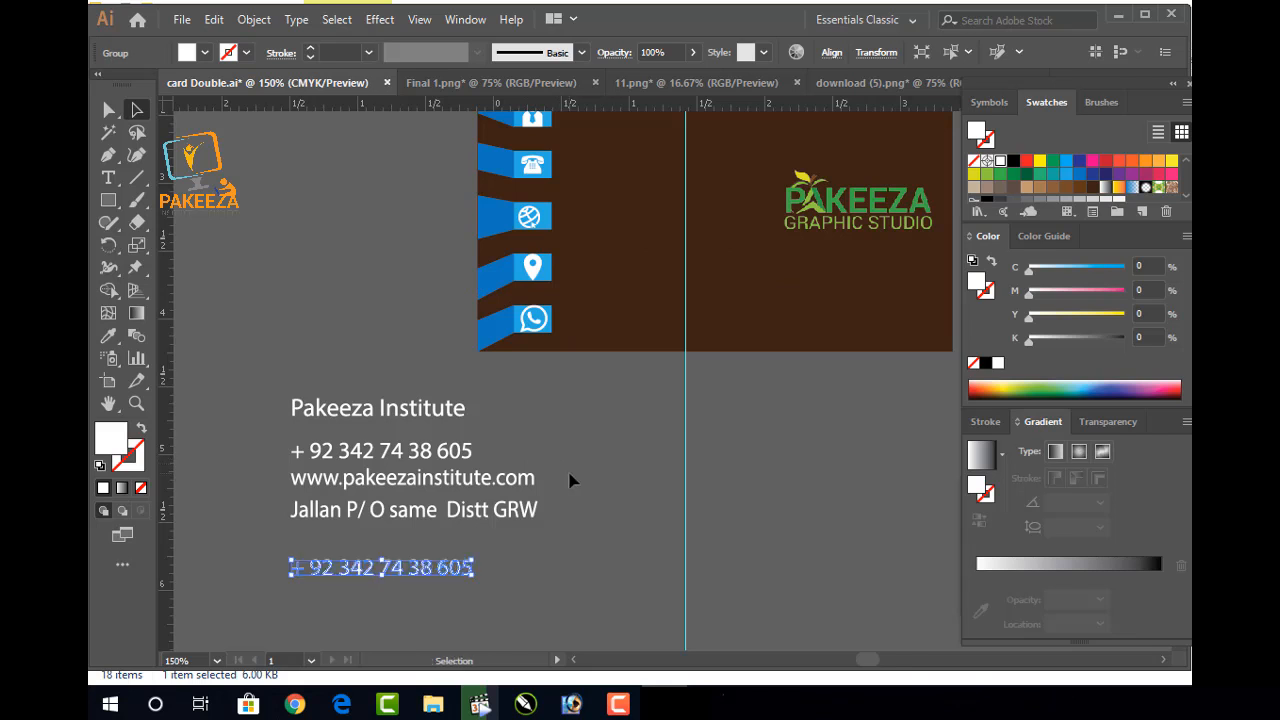
pyautogui.hotkey('ctrl', 'shift', 'a')
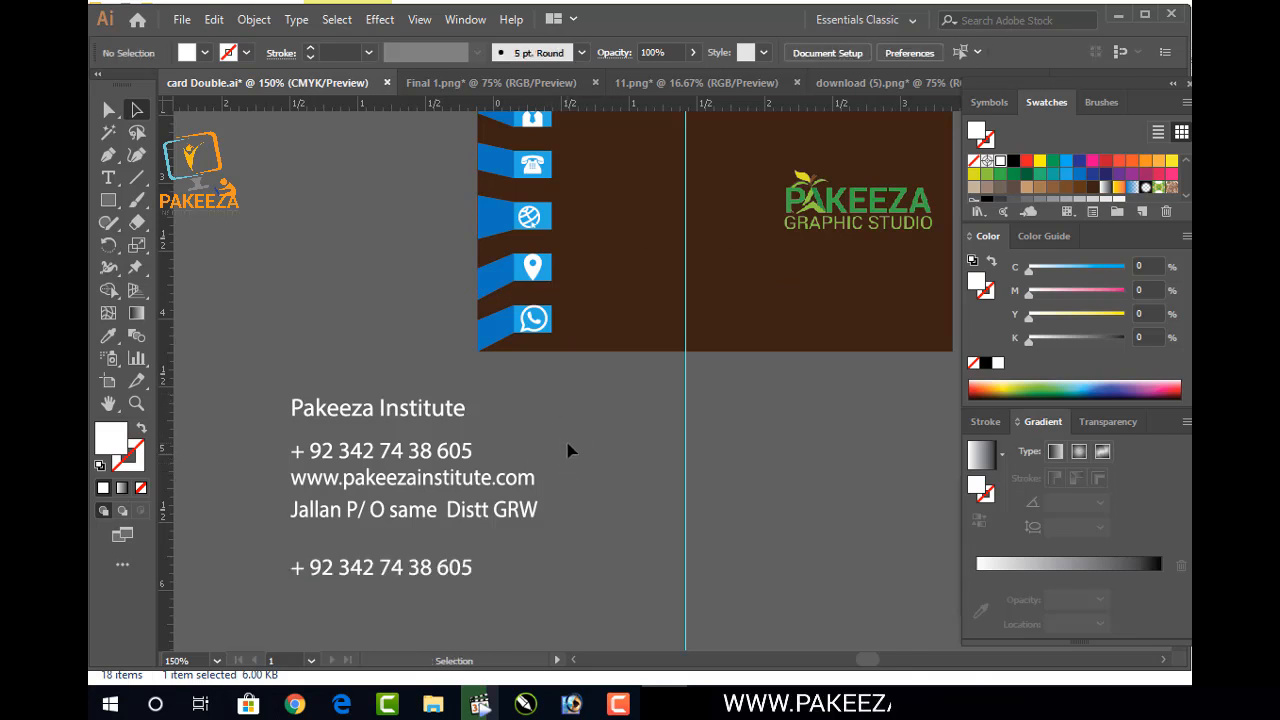
pyautogui.moveTo(245, 577); pyautogui.dragTo(228, 592)
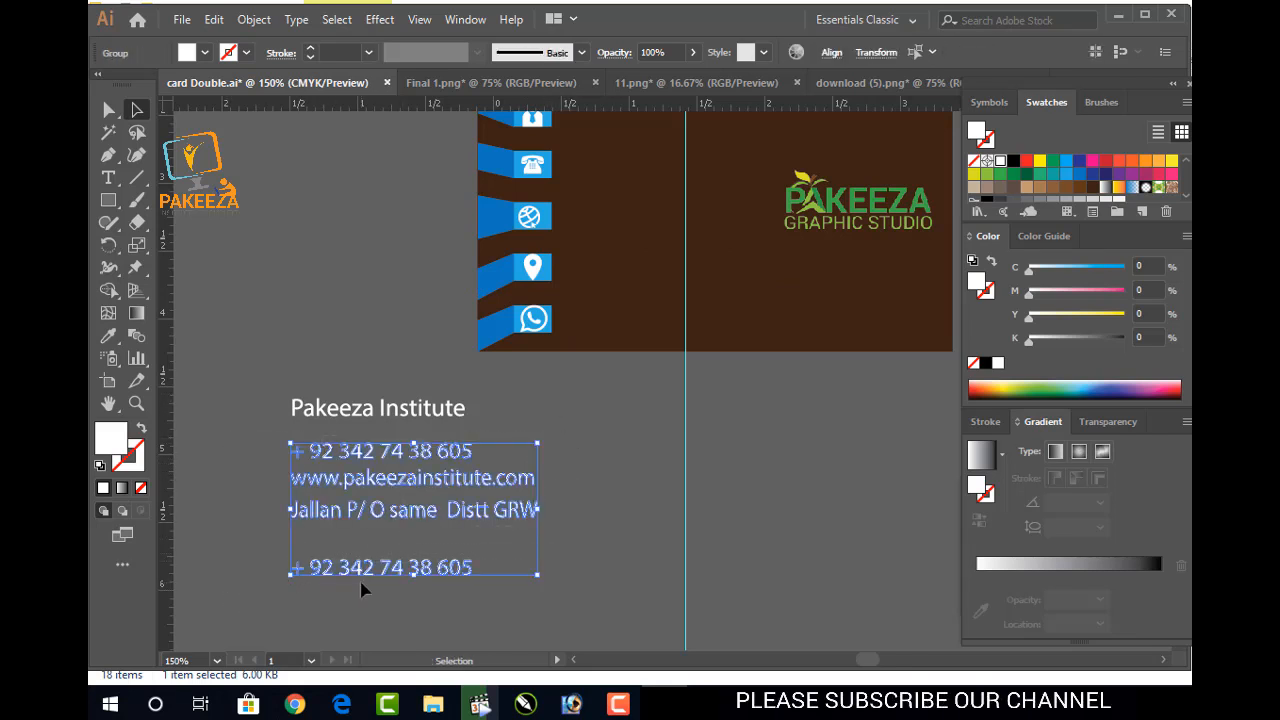
pyautogui.moveTo(538, 575); pyautogui.dragTo(490, 549)
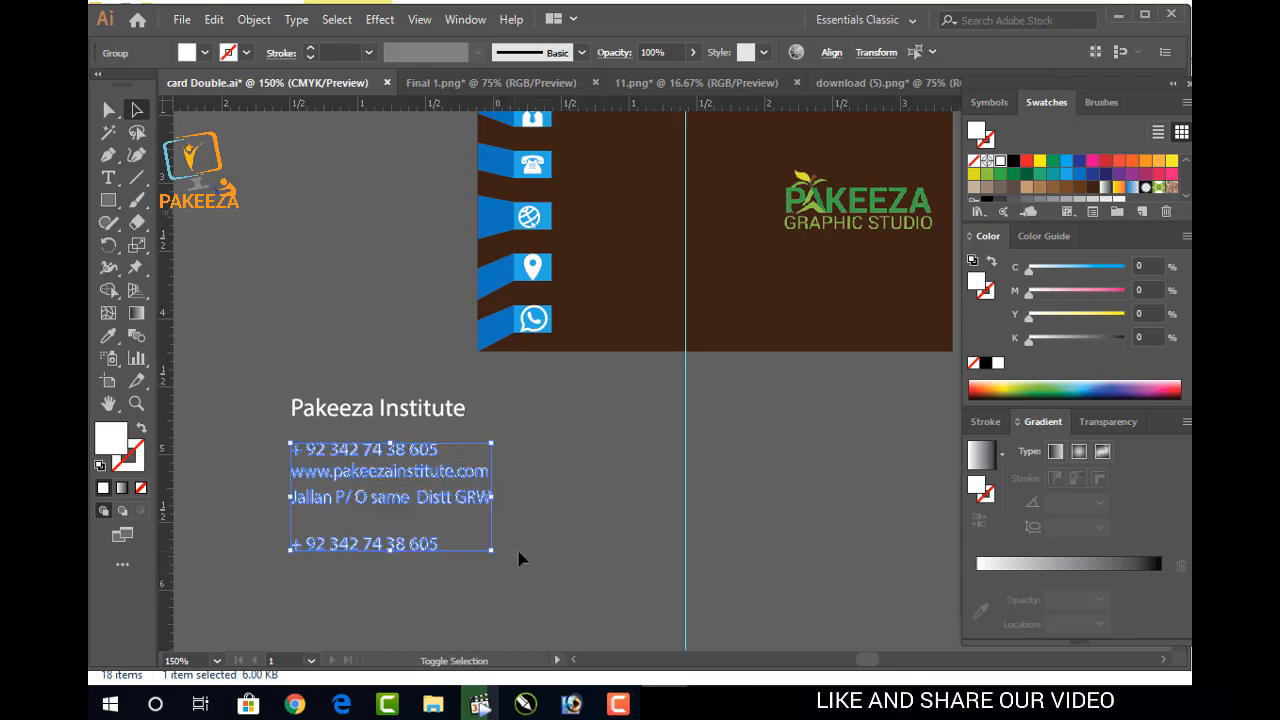
pyautogui.click(535, 551)
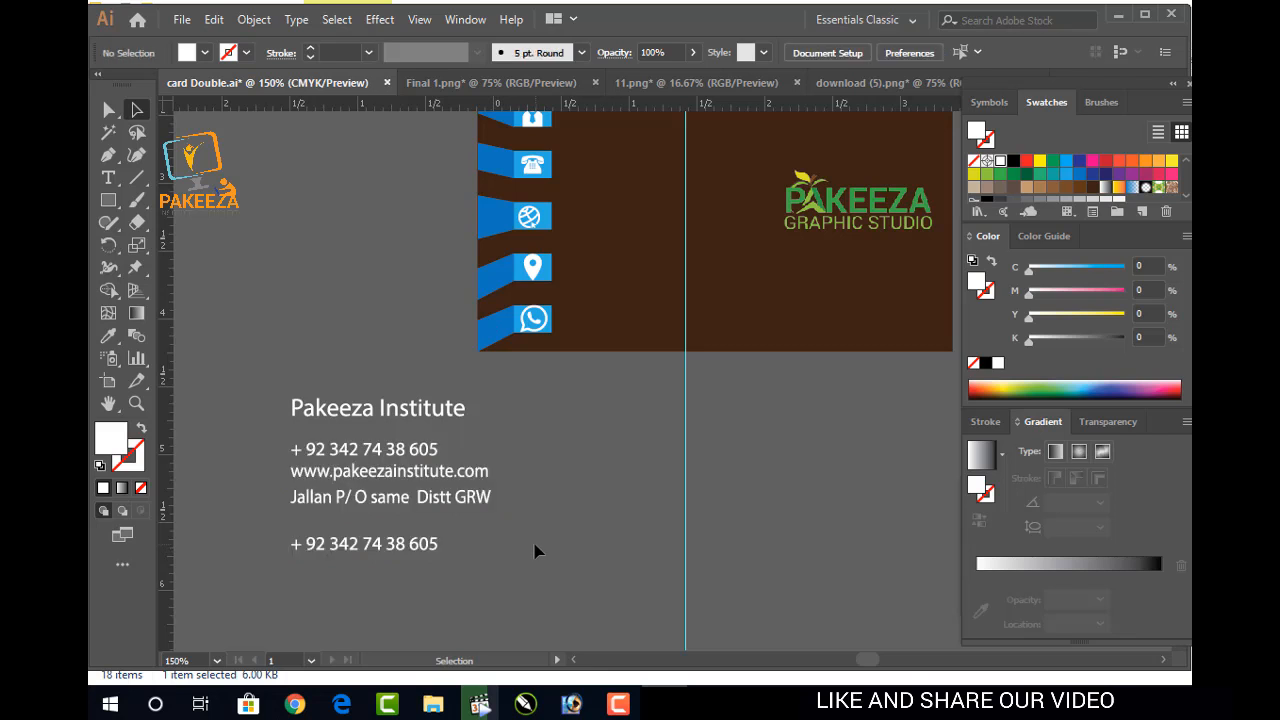
# Shrink the Pakeeza Institute title slightly
pyautogui.click(360, 443)
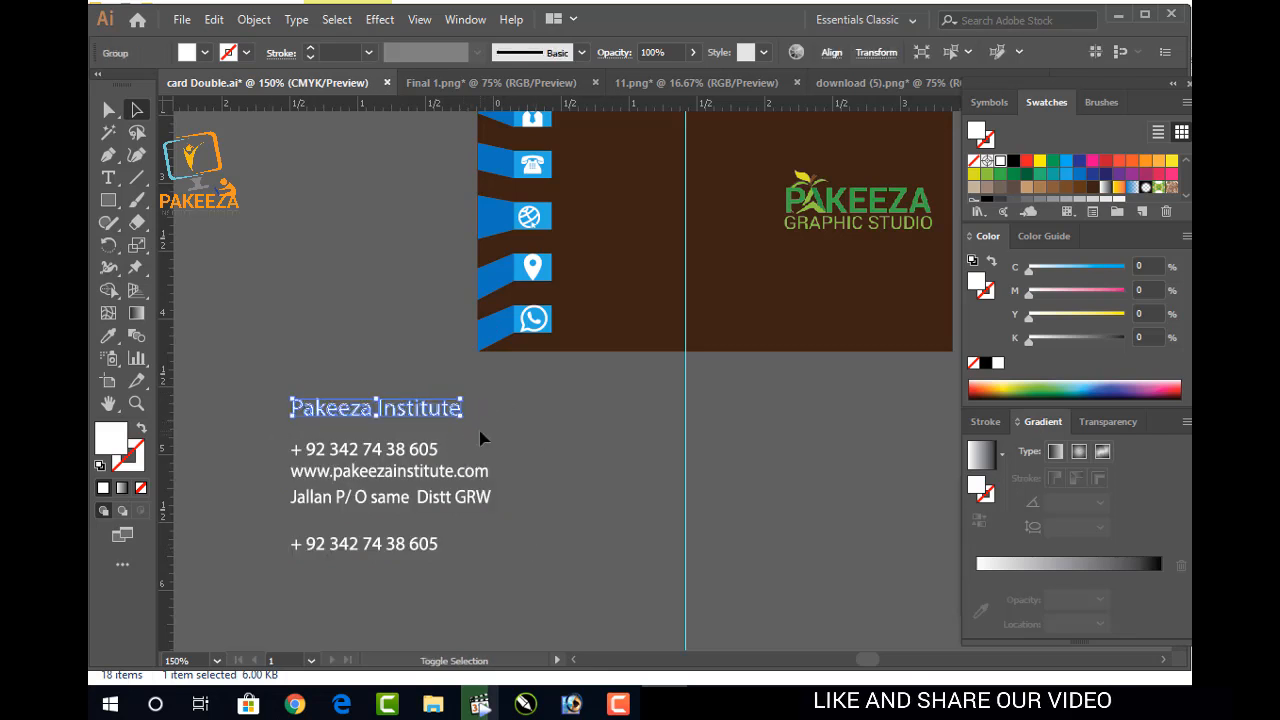
pyautogui.moveTo(461, 416); pyautogui.dragTo(452, 414)
pyautogui.click(482, 433)
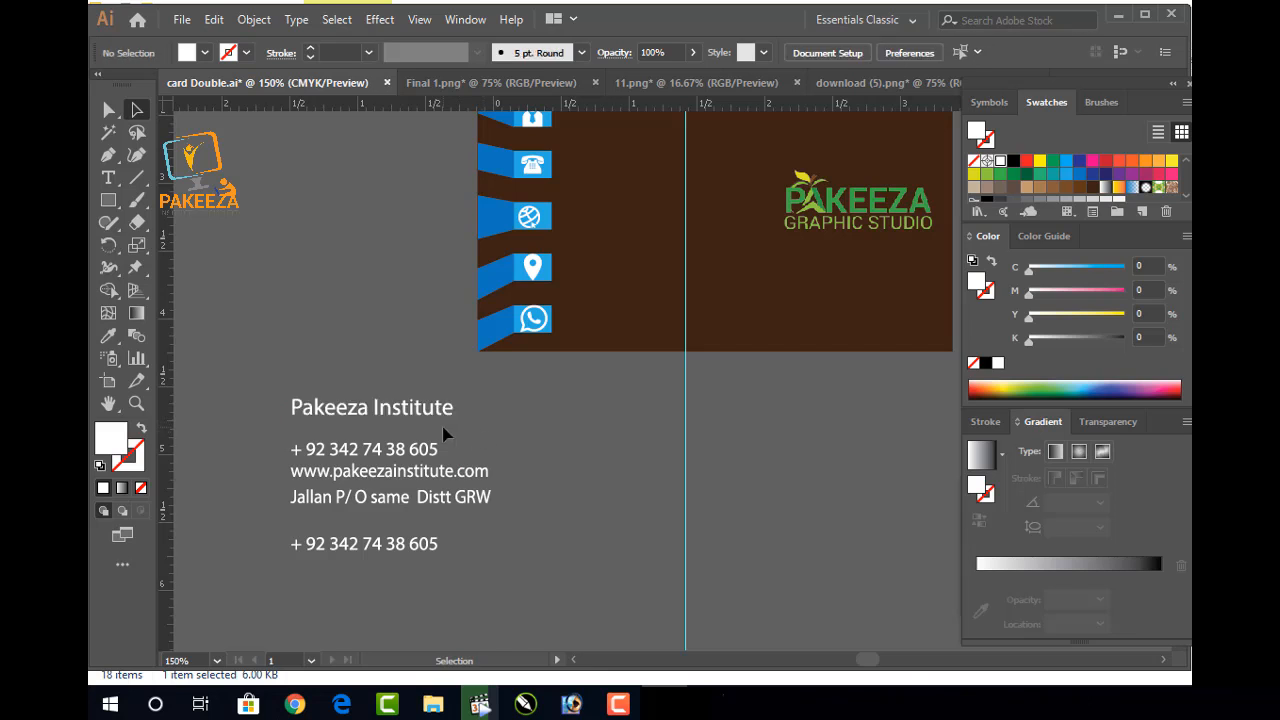
pyautogui.doubleClick(368, 548)
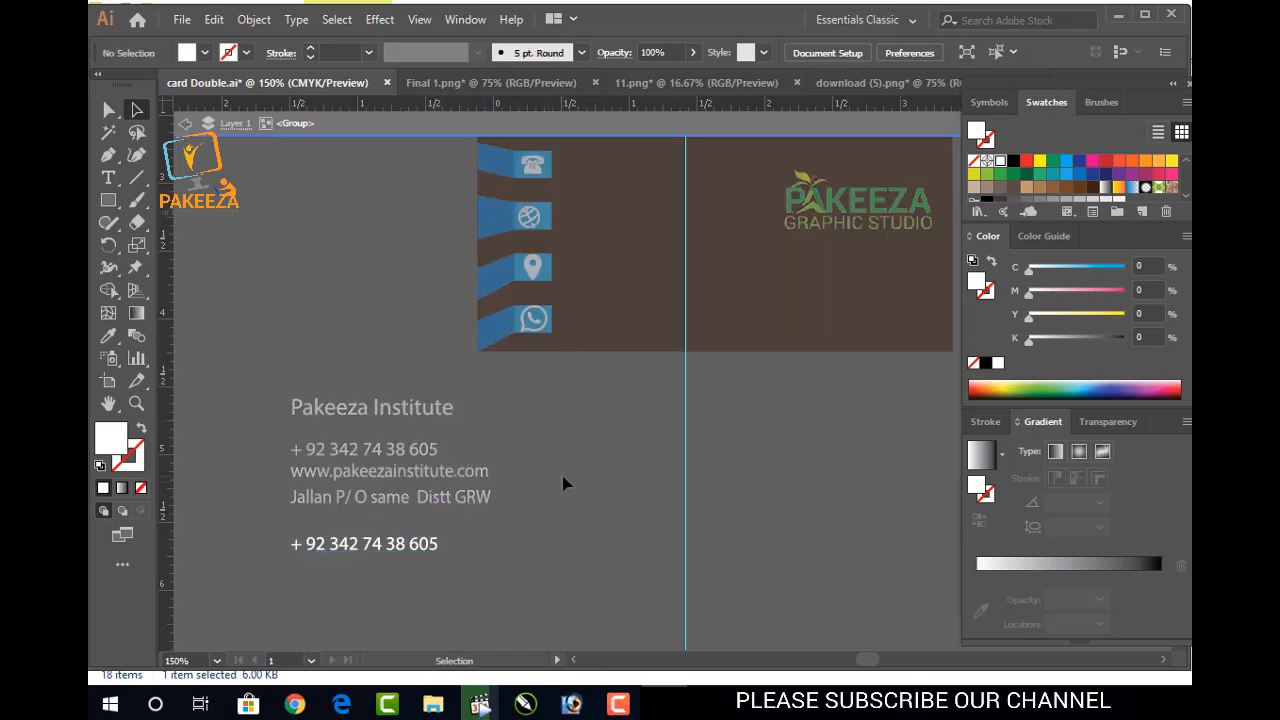
# Move the second phone number beside the WhatsApp icon on the card
pyautogui.moveTo(508, 548); pyautogui.dragTo(428, 543)
pyautogui.doubleClick(520, 533)
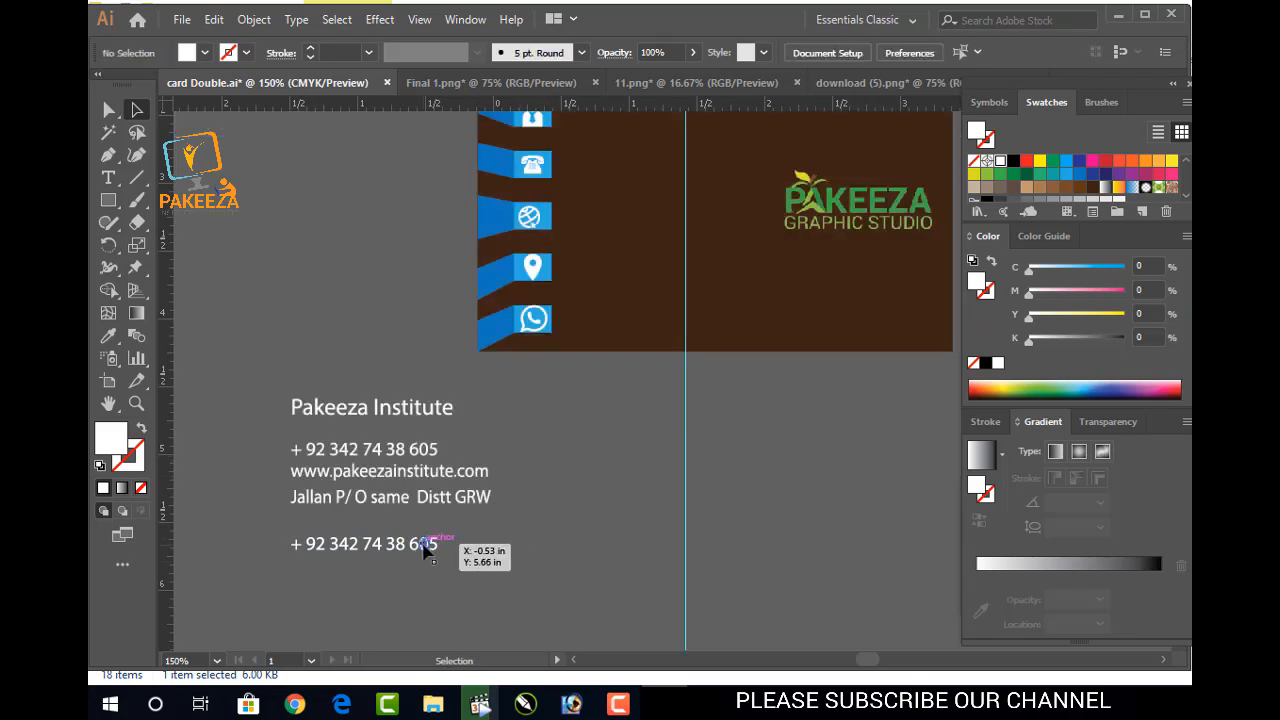
pyautogui.click(423, 543)
pyautogui.moveTo(378, 553); pyautogui.dragTo(638, 328)
pyautogui.click(522, 479)
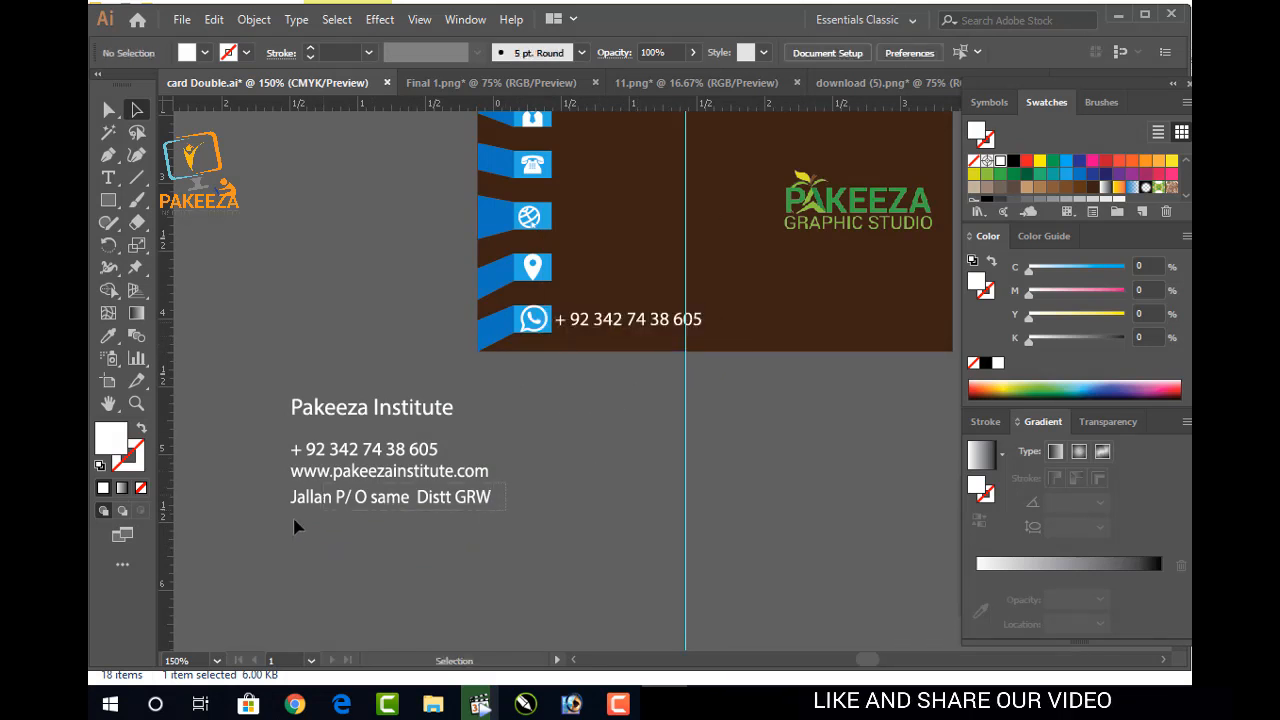
pyautogui.moveTo(345, 512); pyautogui.dragTo(649, 270)
pyautogui.click(531, 469)
pyautogui.moveTo(416, 476); pyautogui.dragTo(690, 229)
pyautogui.click(558, 458)
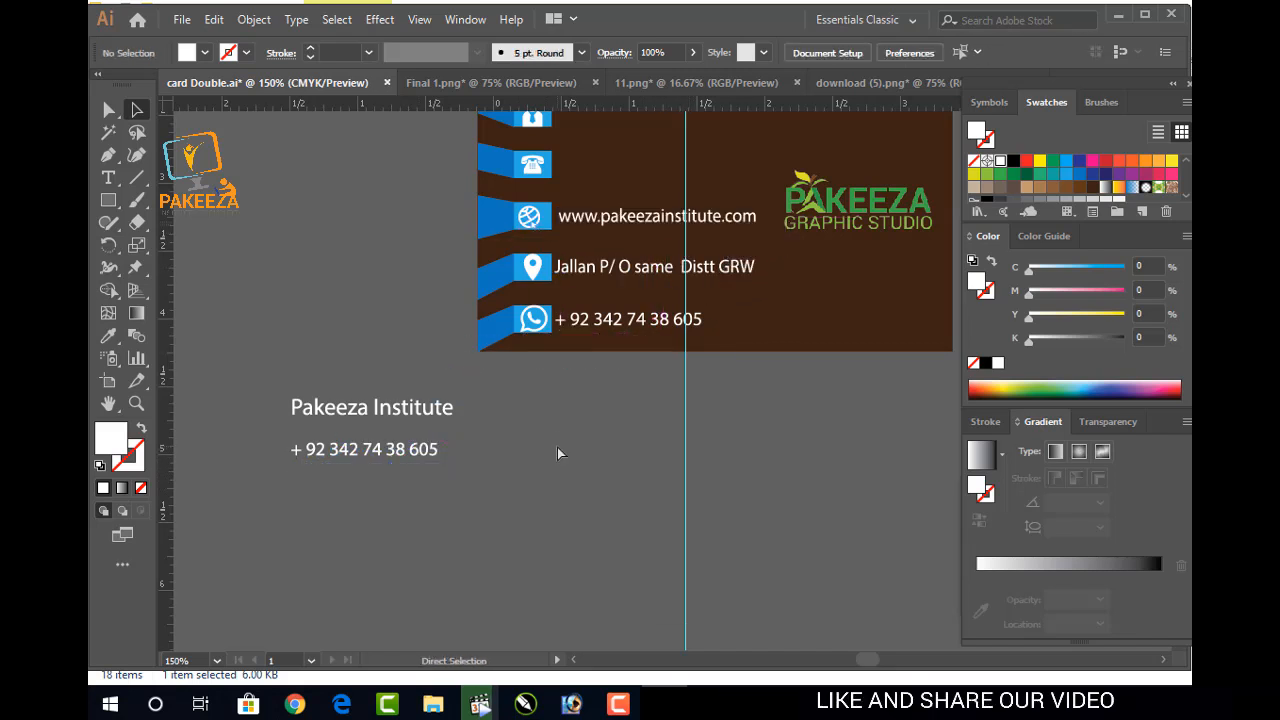
pyautogui.hotkey('ctrl', 's')
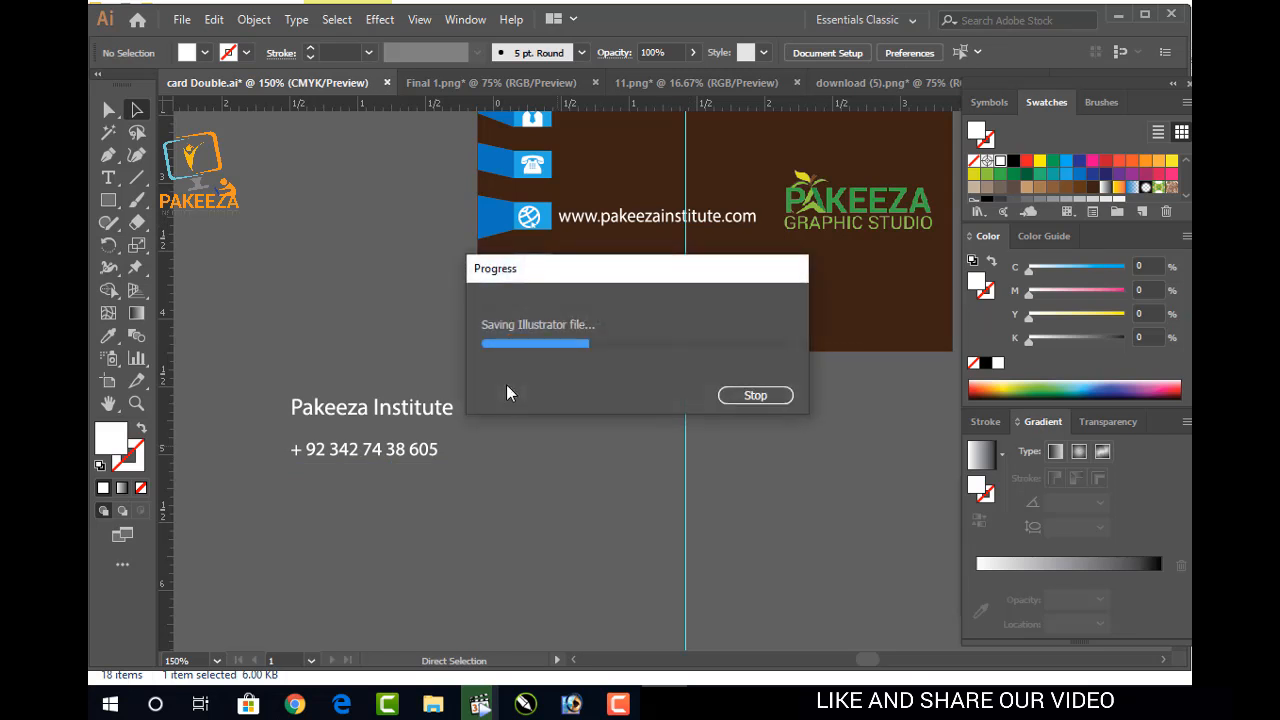
# Place the first phone number beside the phone icon, nudging it slightly right to line up
pyautogui.scroll(1, 520, 407)
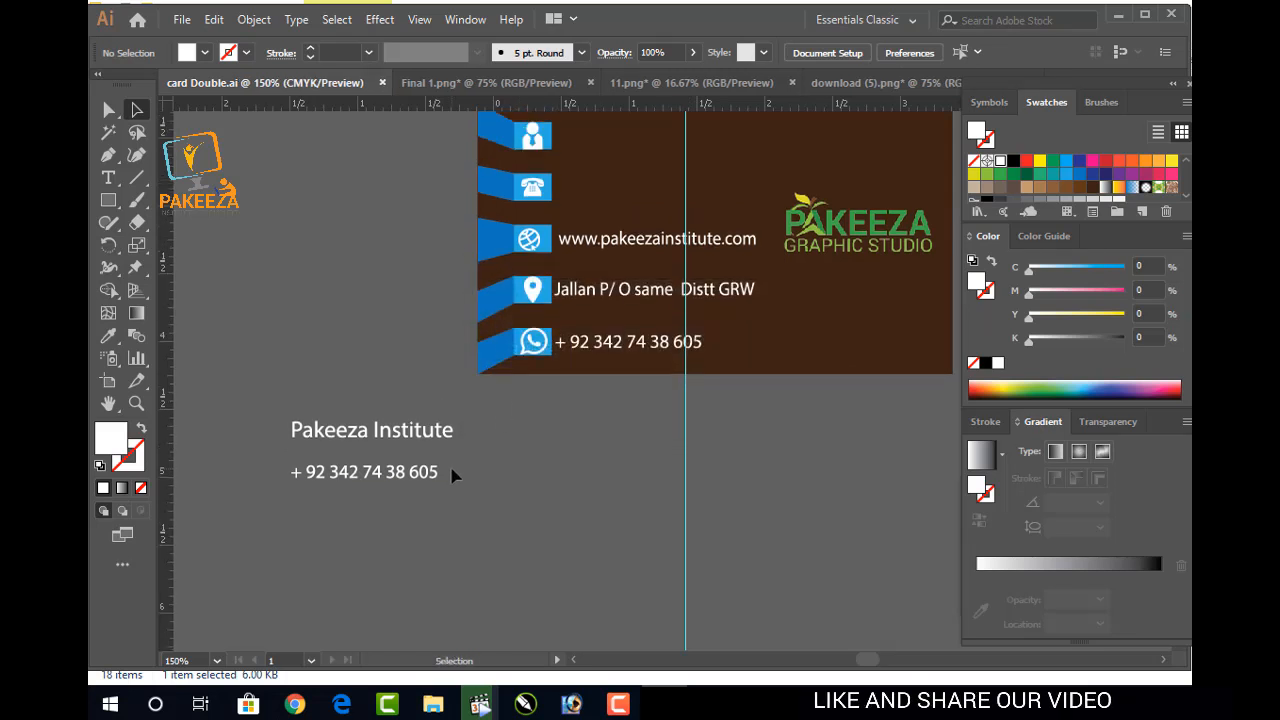
pyautogui.click(422, 472)
pyautogui.moveTo(366, 477); pyautogui.dragTo(630, 195)
pyautogui.click(585, 443)
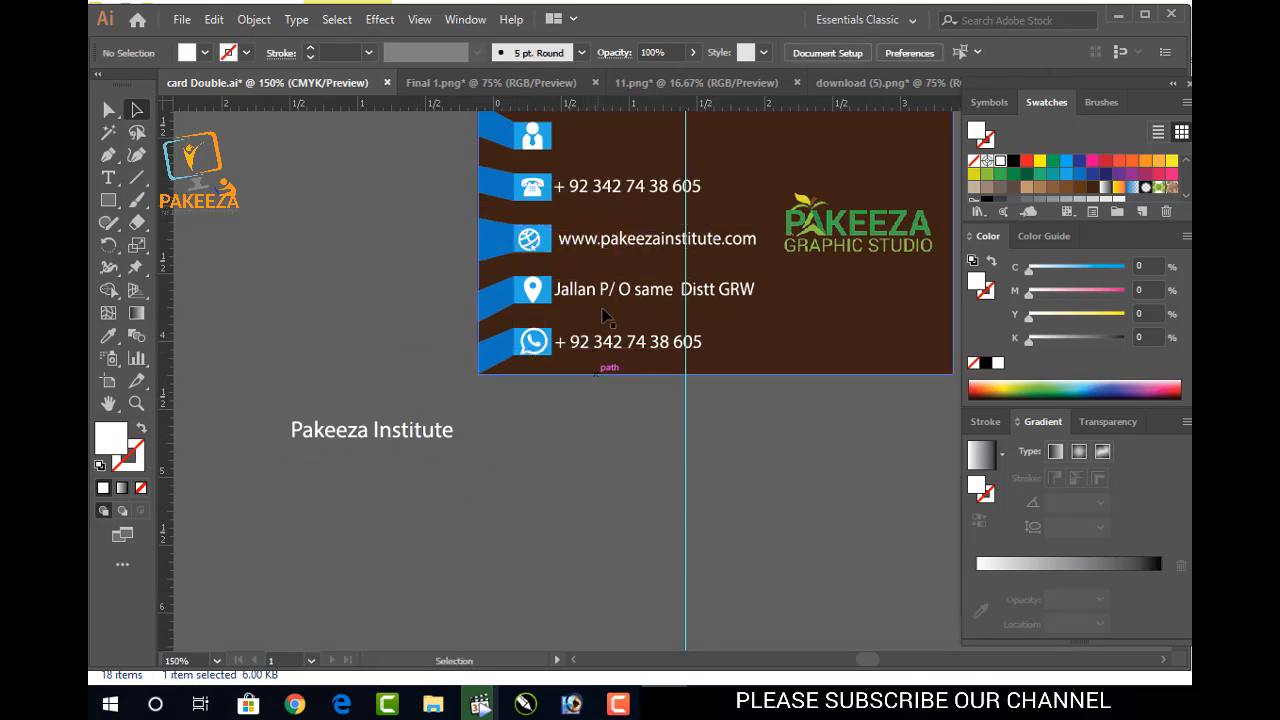
pyautogui.click(614, 196)
pyautogui.moveTo(614, 196); pyautogui.dragTo(616, 196)
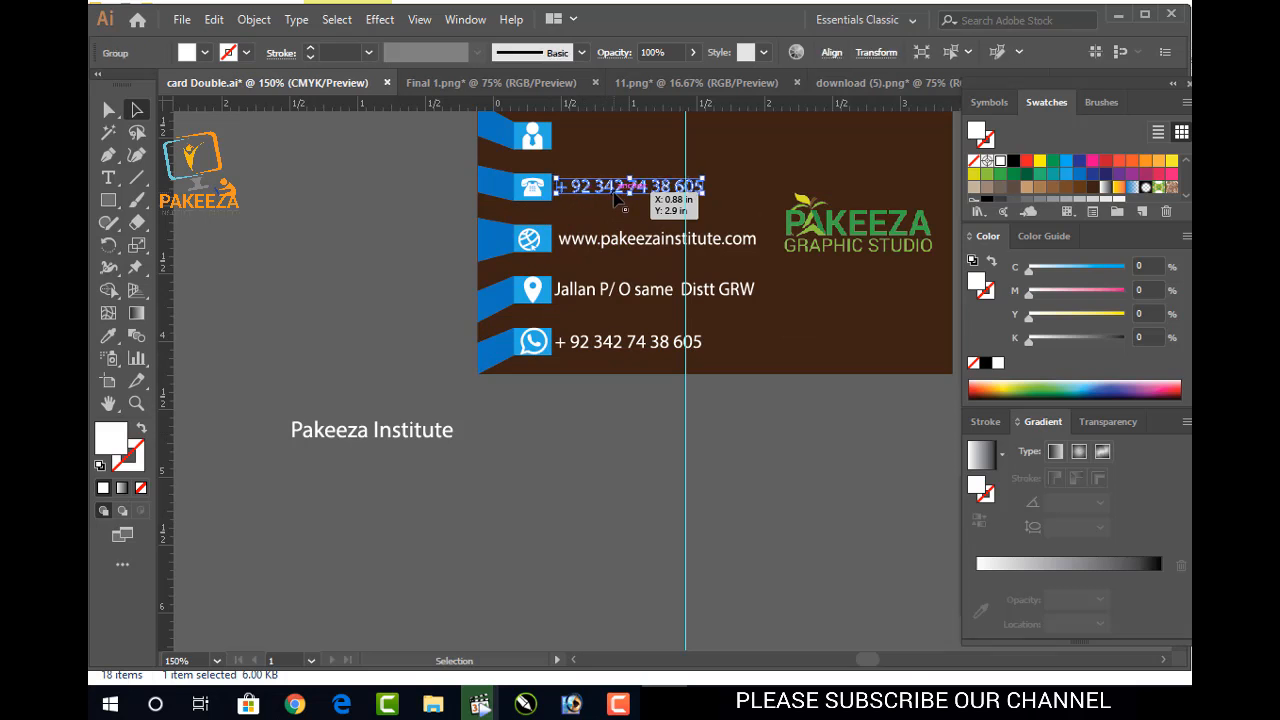
pyautogui.click(560, 443)
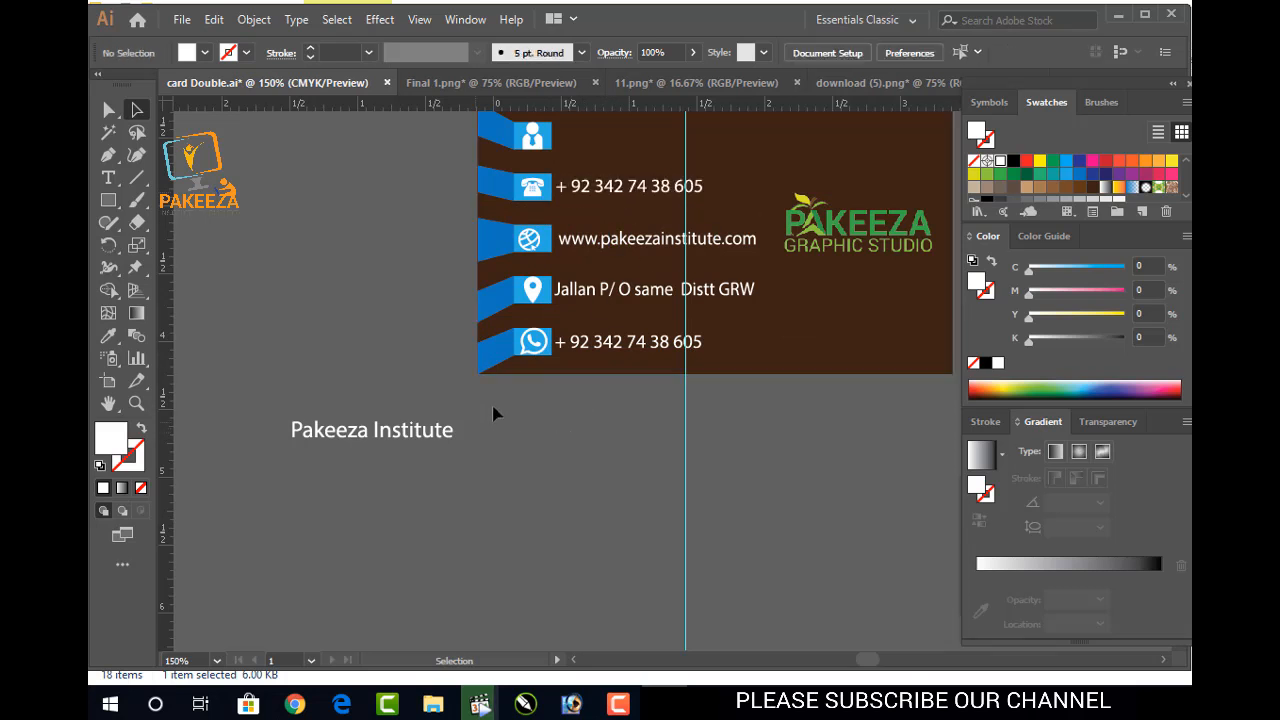
pyautogui.click(602, 292)
pyautogui.click(589, 437)
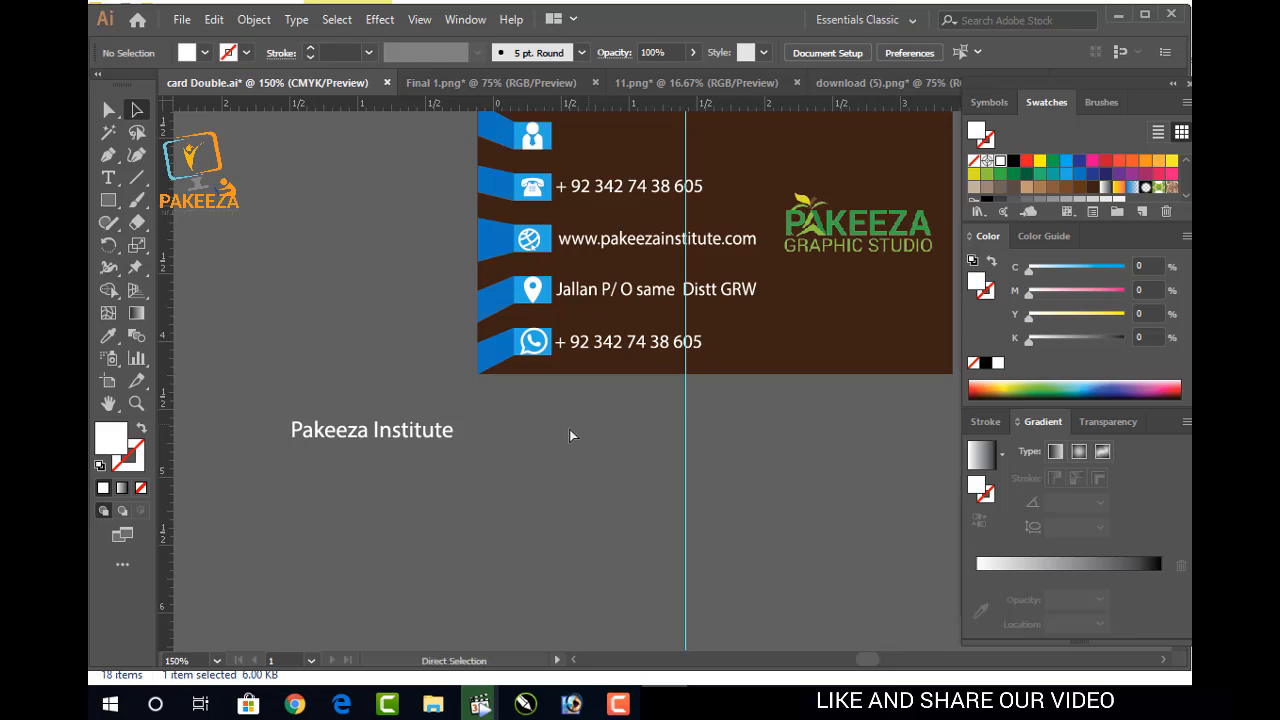
# Move the Pakeeza Institute title beside the person icon in the top row
pyautogui.moveTo(456, 405); pyautogui.dragTo(372, 462)
pyautogui.hotkey('ctrl', 's')
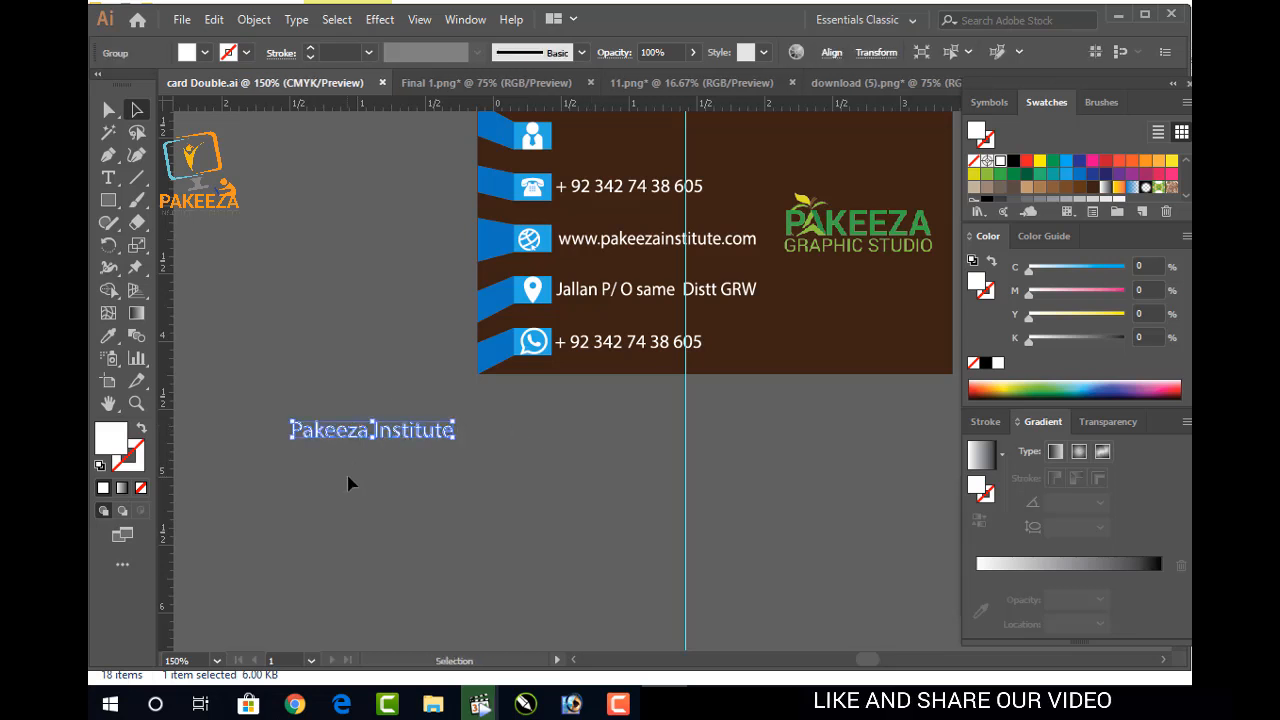
pyautogui.scroll(2, 543, 337)
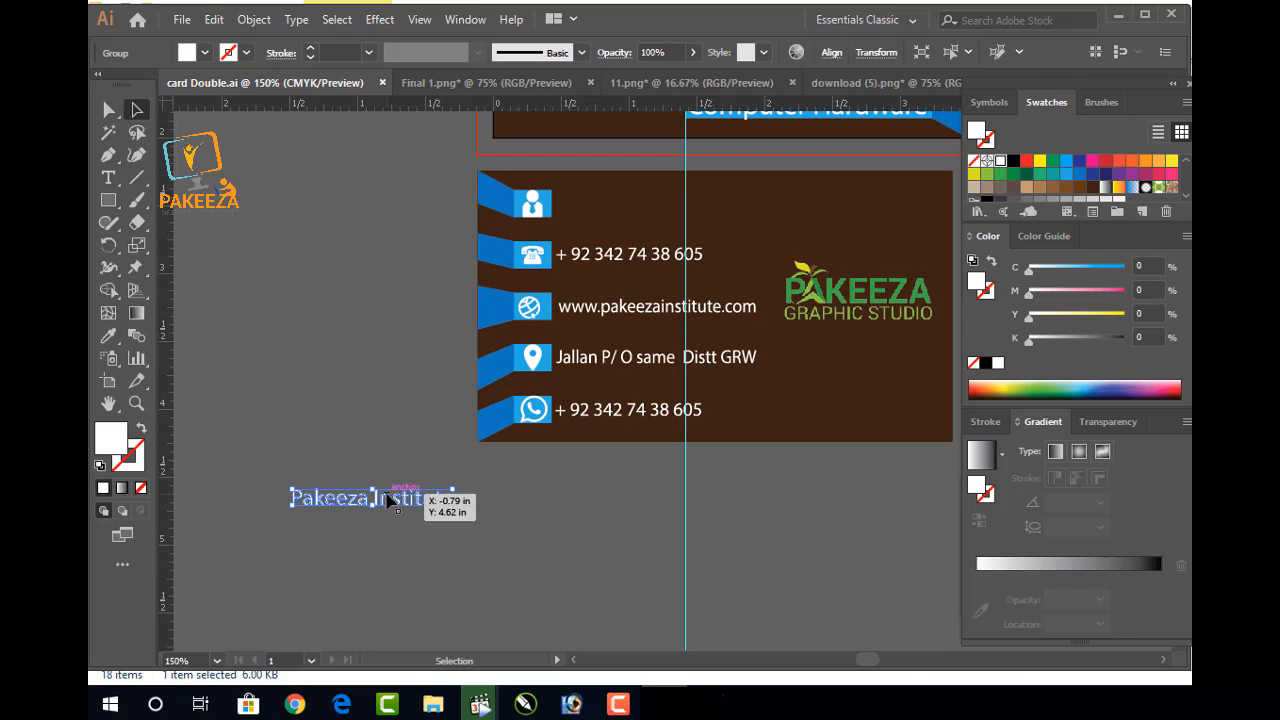
pyautogui.doubleClick(389, 499)
pyautogui.doubleClick(373, 373)
pyautogui.moveTo(370, 492); pyautogui.dragTo(634, 207)
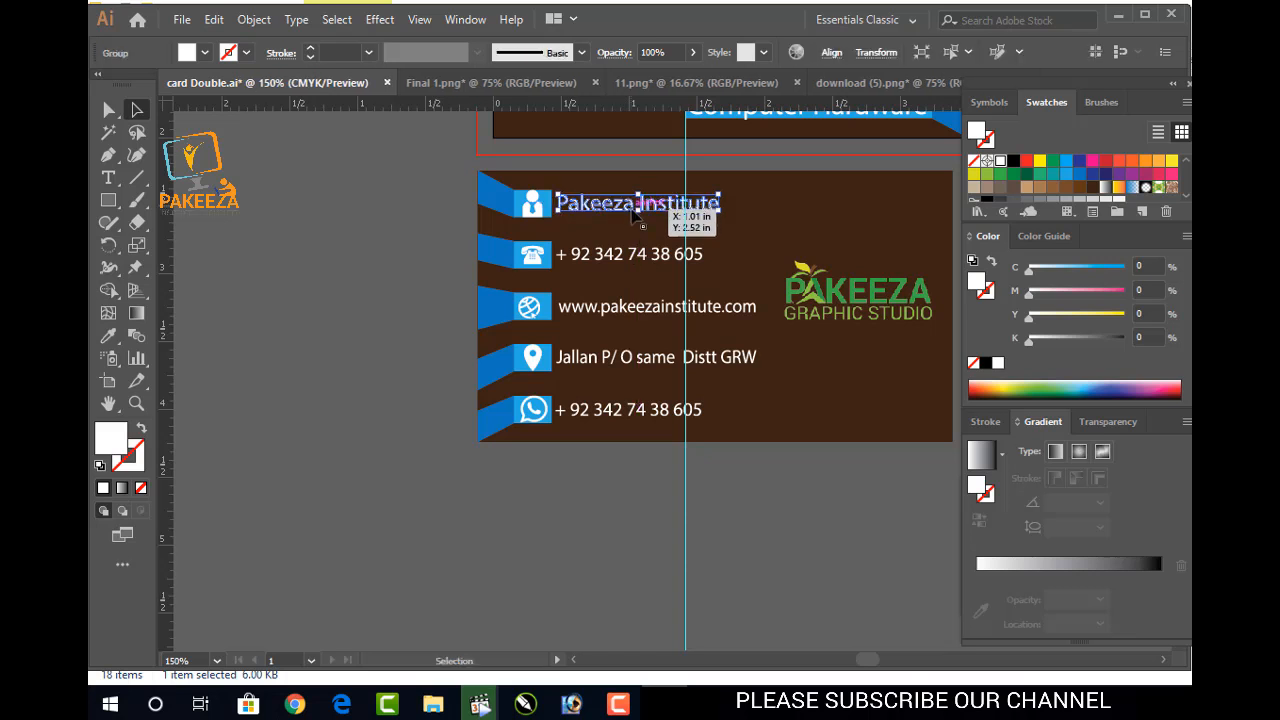
pyautogui.click(565, 492)
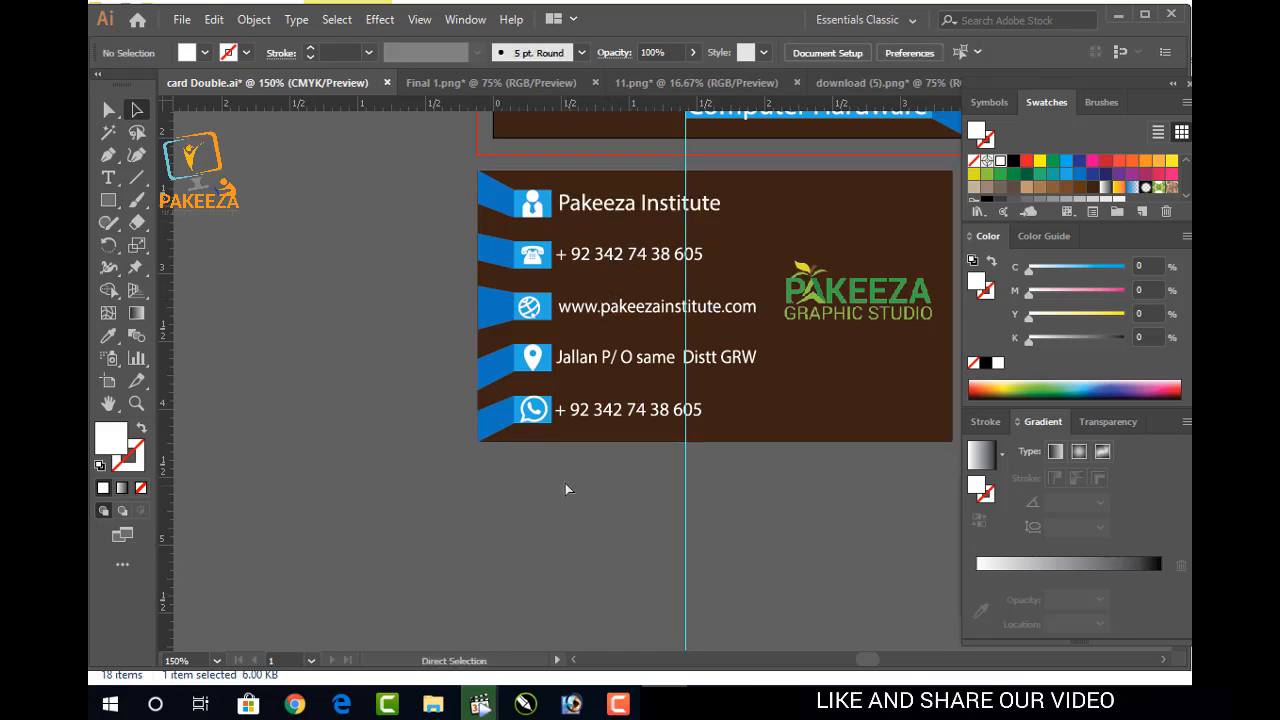
# Unlock the guides and nudge the lower card's contents slightly right
pyautogui.scroll(-2, 563, 473)
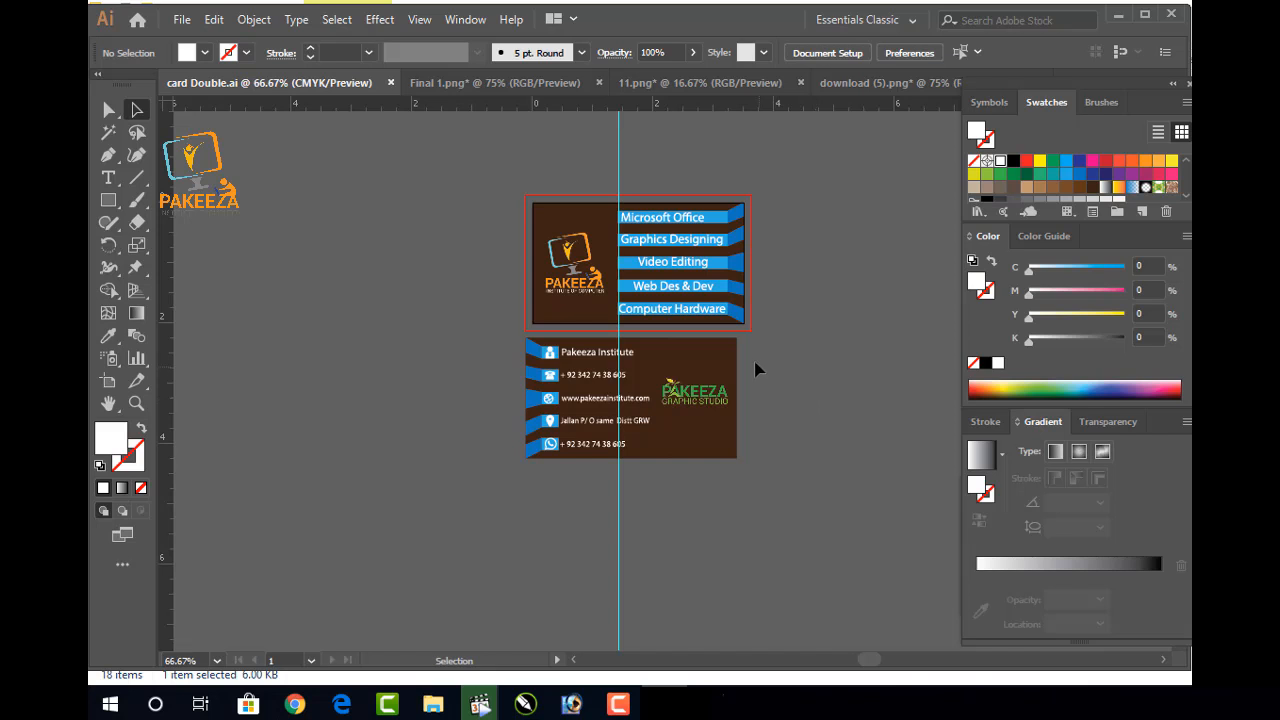
pyautogui.rightClick(573, 157)
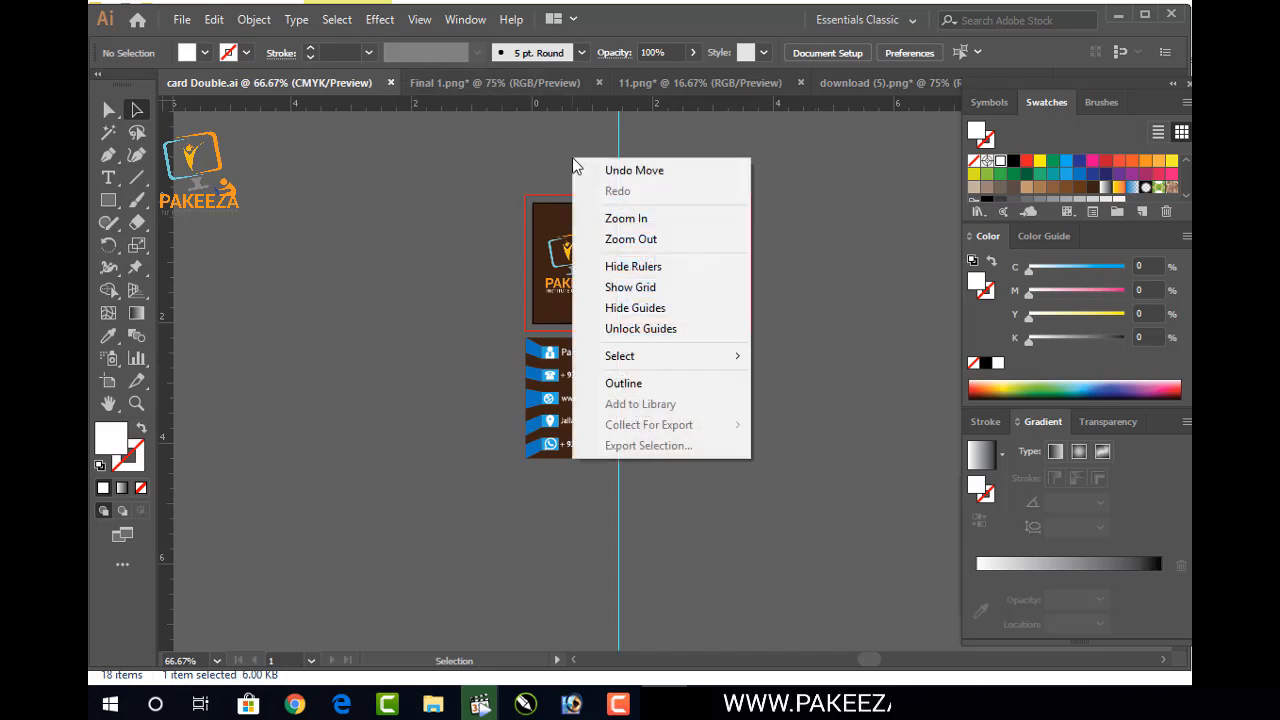
pyautogui.click(626, 329)
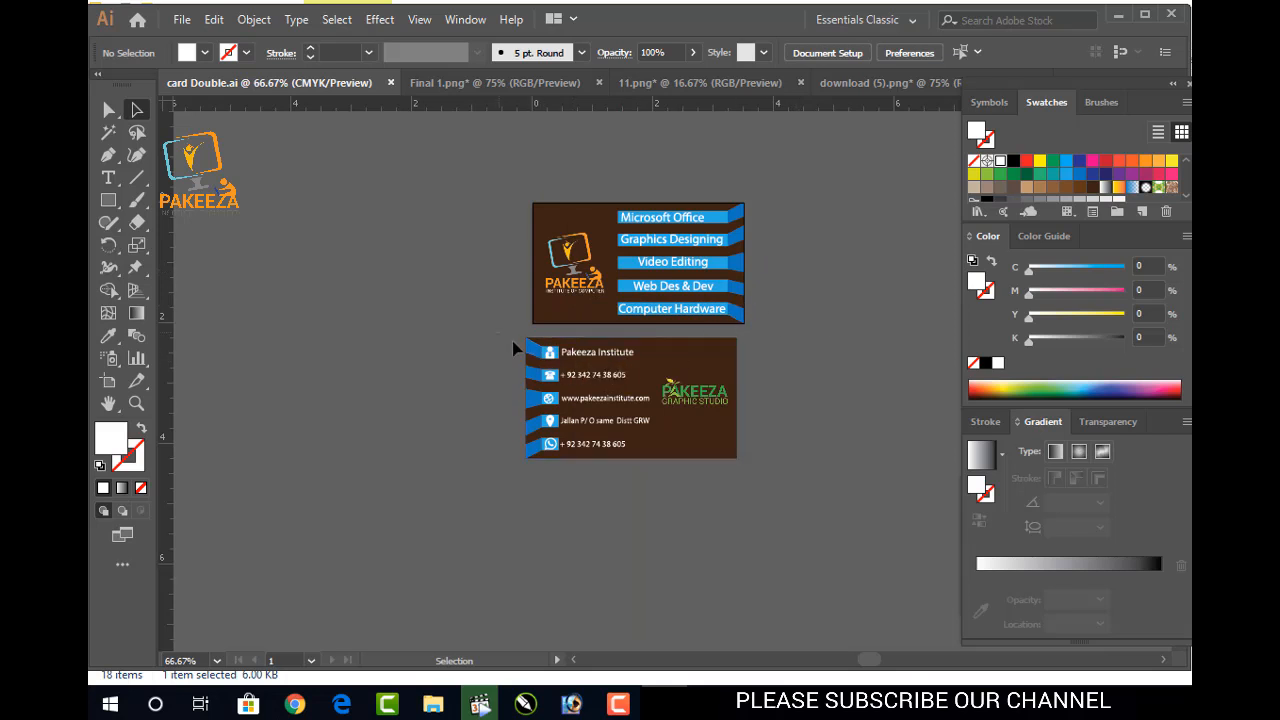
pyautogui.moveTo(755, 480); pyautogui.dragTo(754, 475)
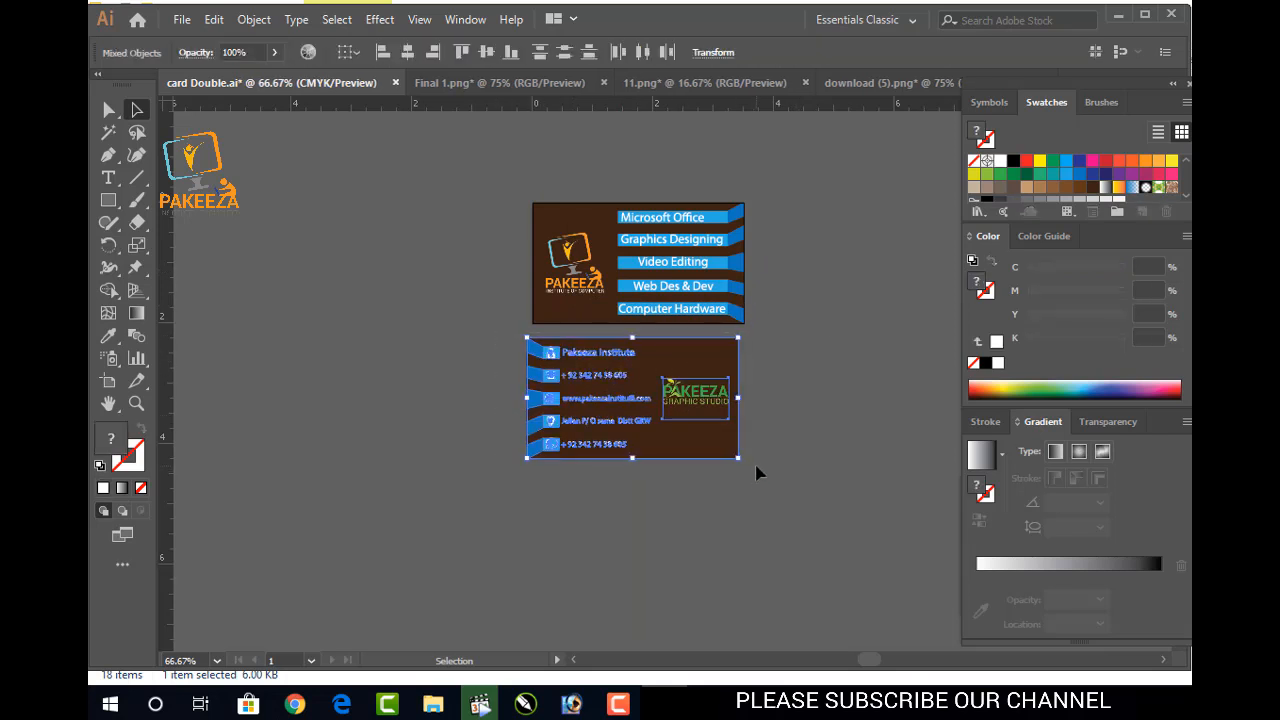
pyautogui.press('Right')
pyautogui.press('Right')
pyautogui.press('Right')
pyautogui.press('Right')
pyautogui.press('Right')
pyautogui.press('Right')
pyautogui.press('Right')
pyautogui.press('Right')
pyautogui.click(792, 449)
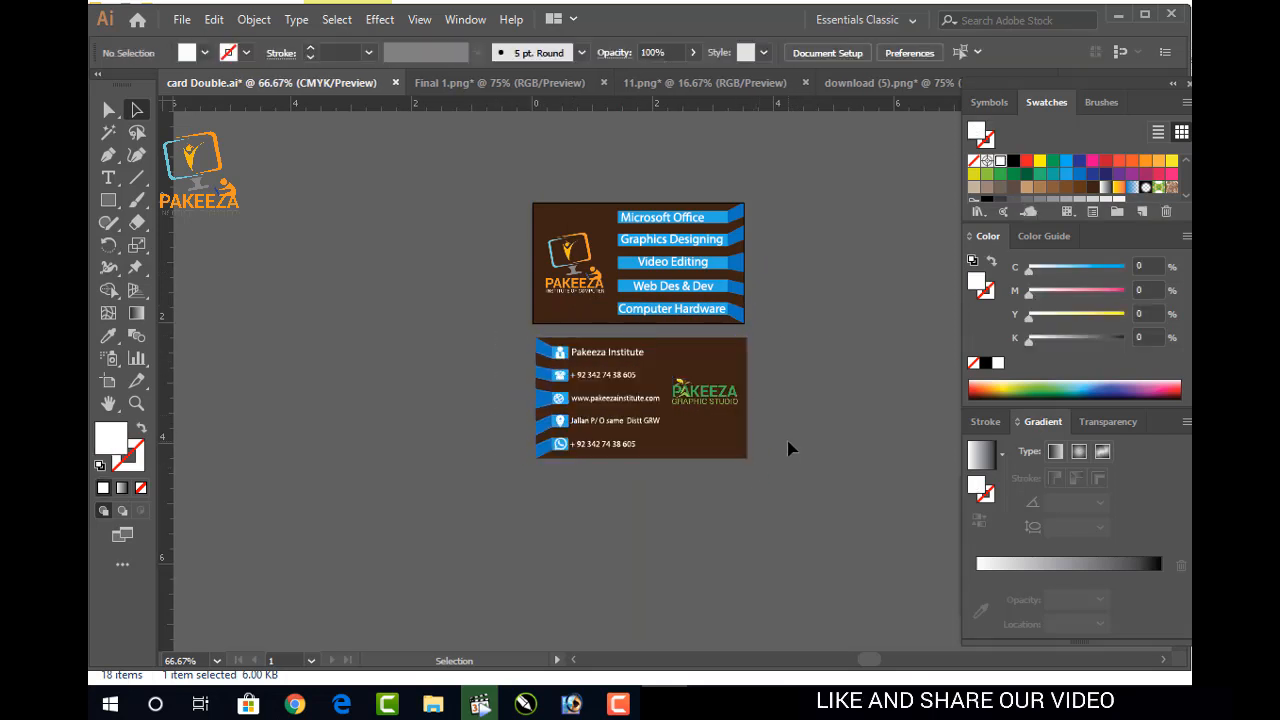
# Save the business card file and shift the view onto the lower contact card
pyautogui.hotkey('ctrl', 's')
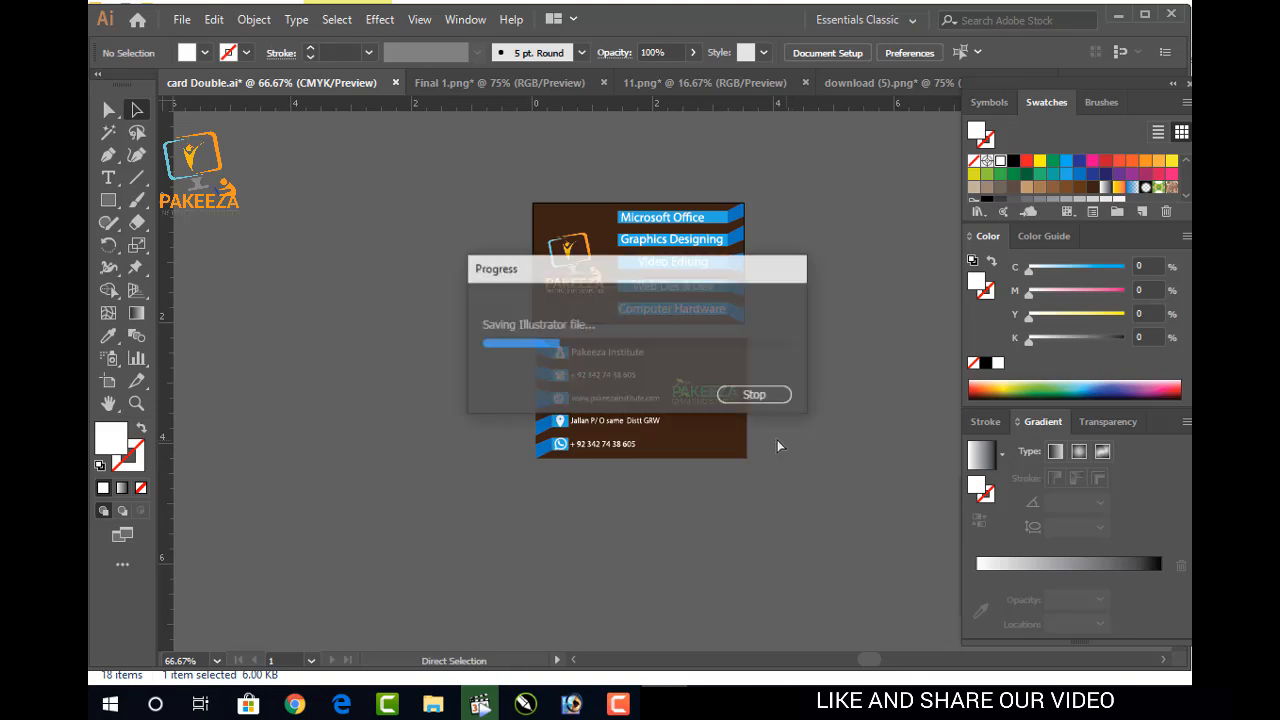
pyautogui.scroll(2, 756, 428)
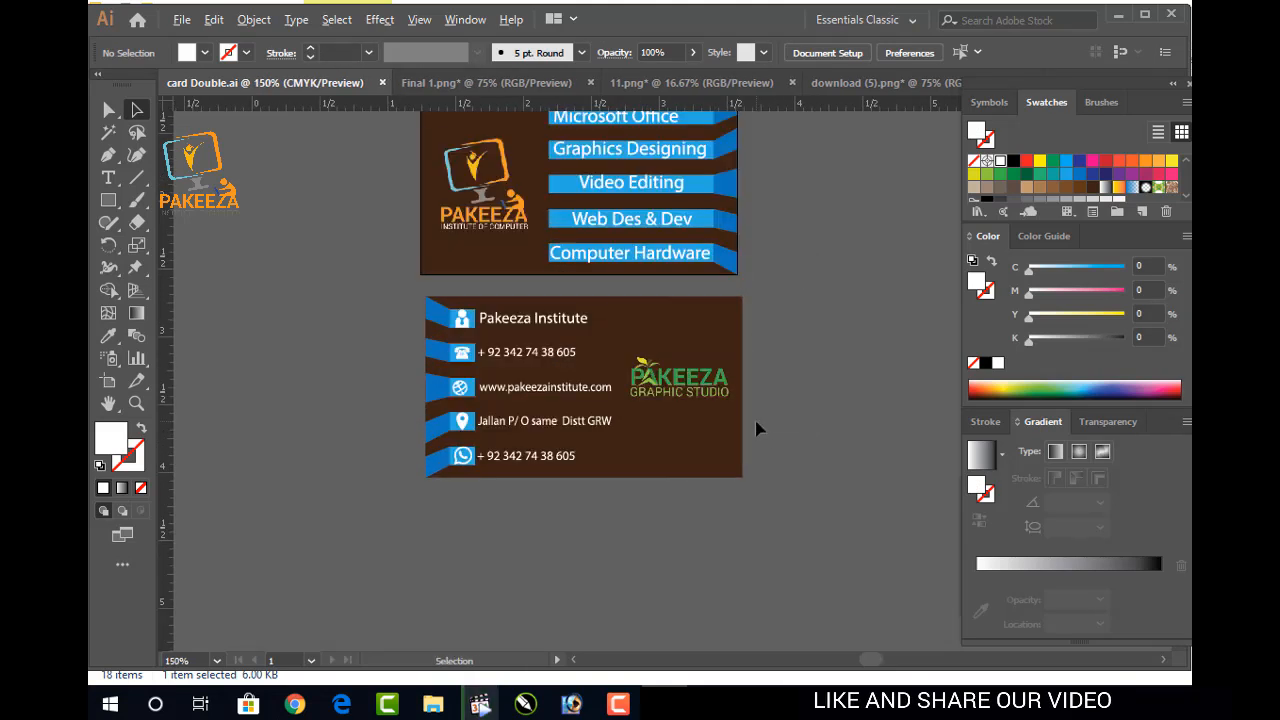
pyautogui.moveTo(757, 428); pyautogui.dragTo(814, 530)
pyautogui.moveTo(610, 419); pyautogui.dragTo(633, 457)
# Zoom and pan to frame the lower card's contact rows down to the WhatsApp number row
pyautogui.scroll(-1, 633, 457)
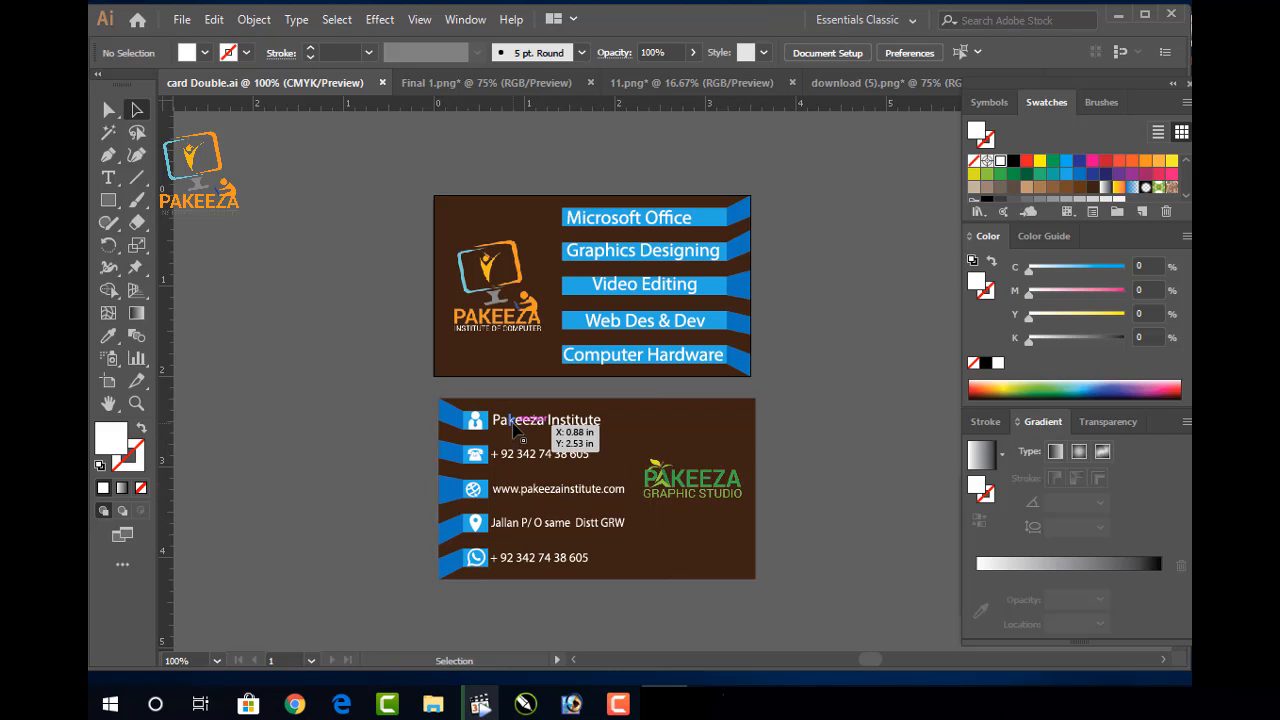
pyautogui.click(618, 704)
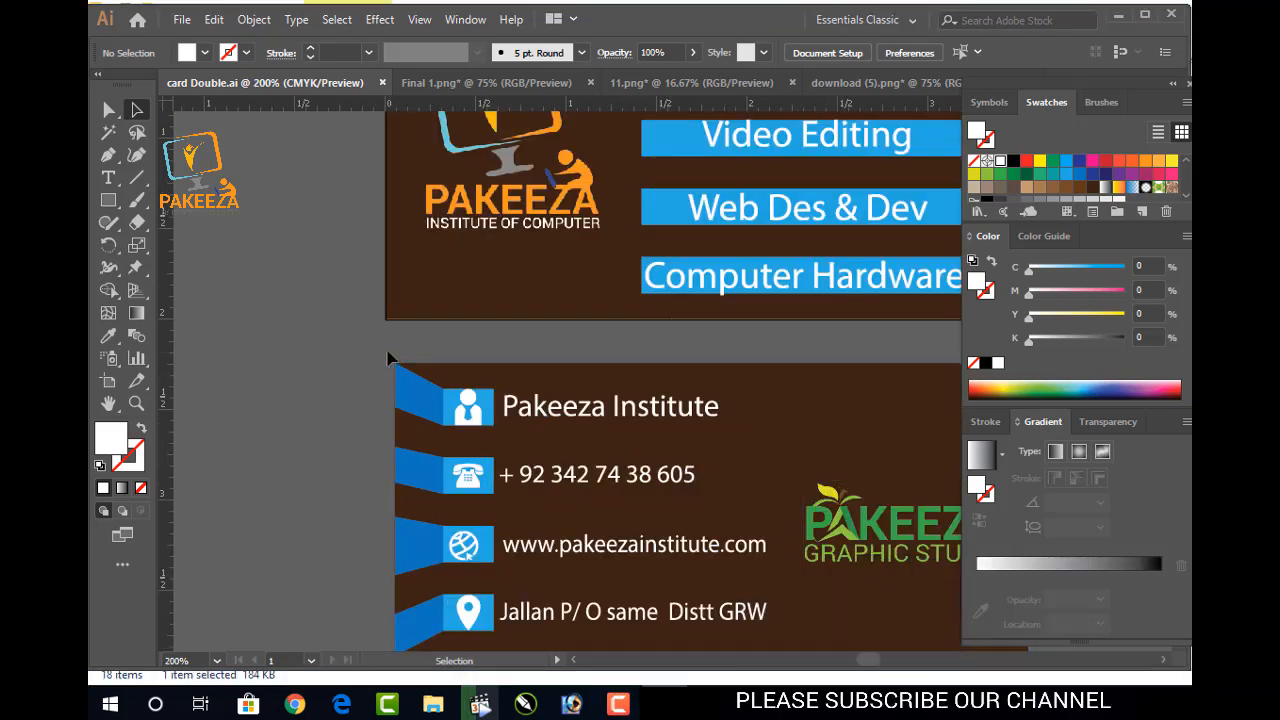
pyautogui.moveTo(370, 375); pyautogui.dragTo(319, 289)
pyautogui.scroll(1, 351, 299)
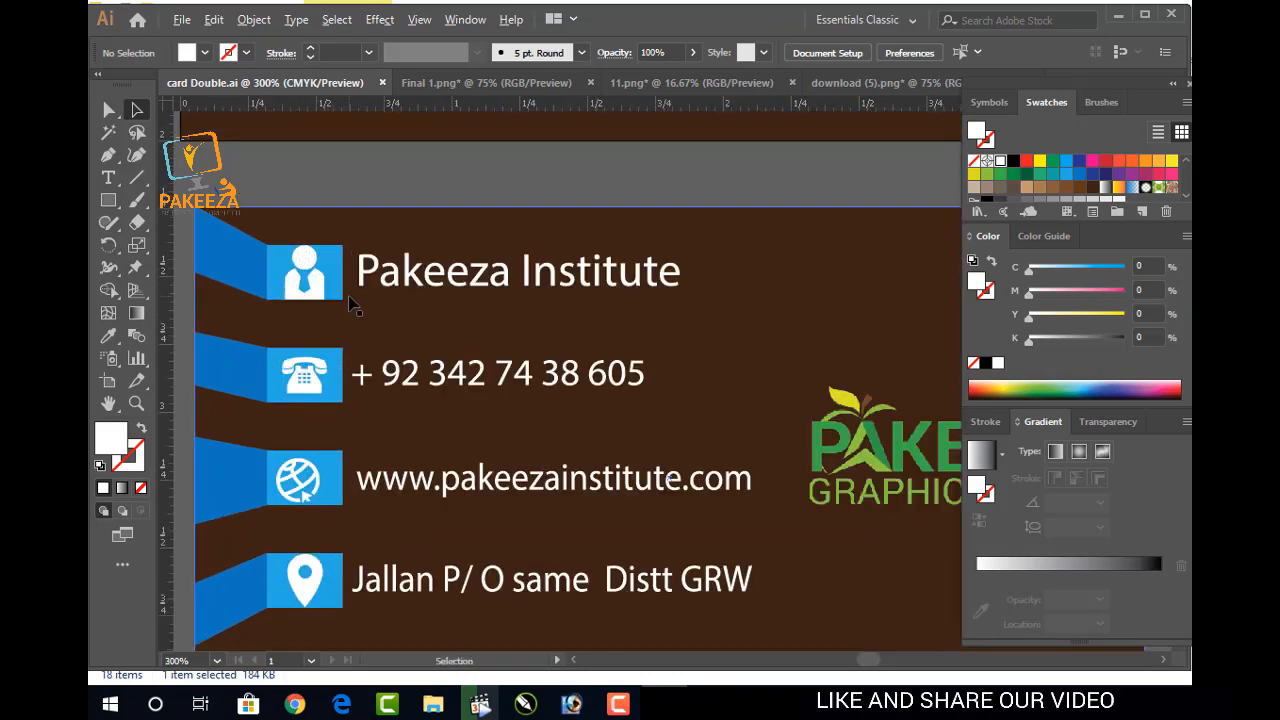
pyautogui.moveTo(384, 380); pyautogui.dragTo(388, 288)
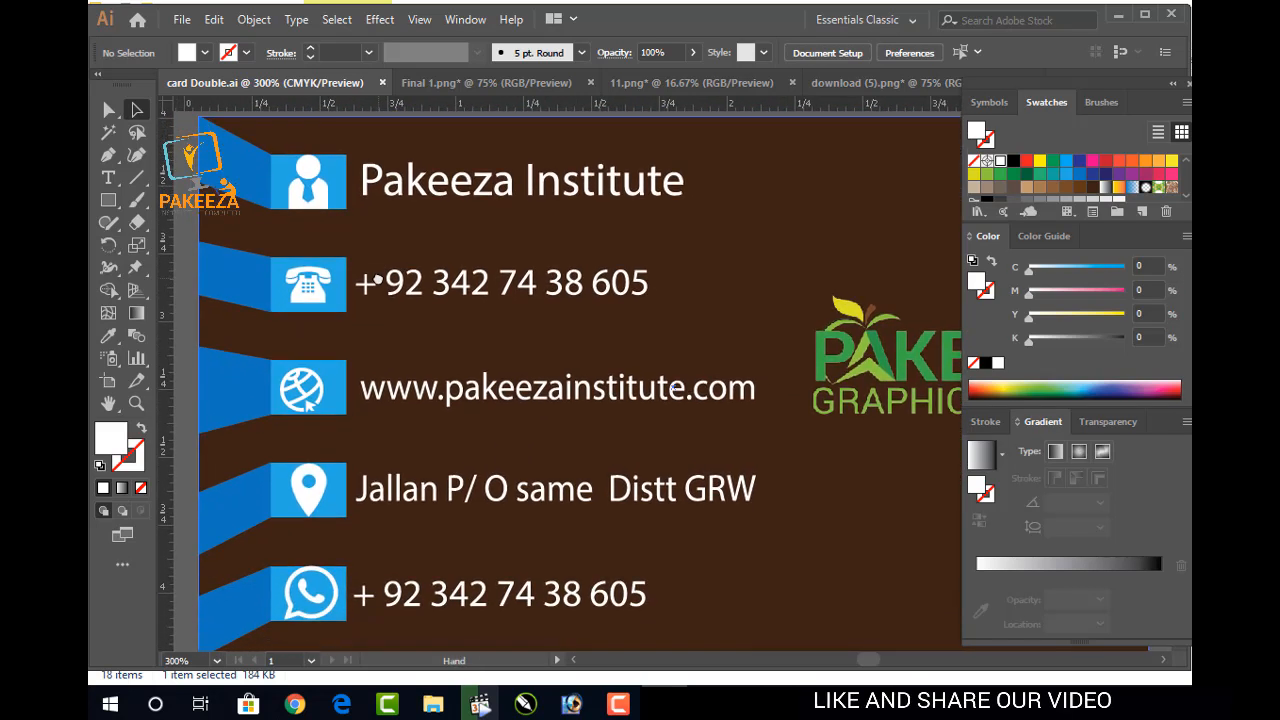
# With the Rectangle tool active, set the stroke colour to near-black 0C0101
pyautogui.click(111, 203)
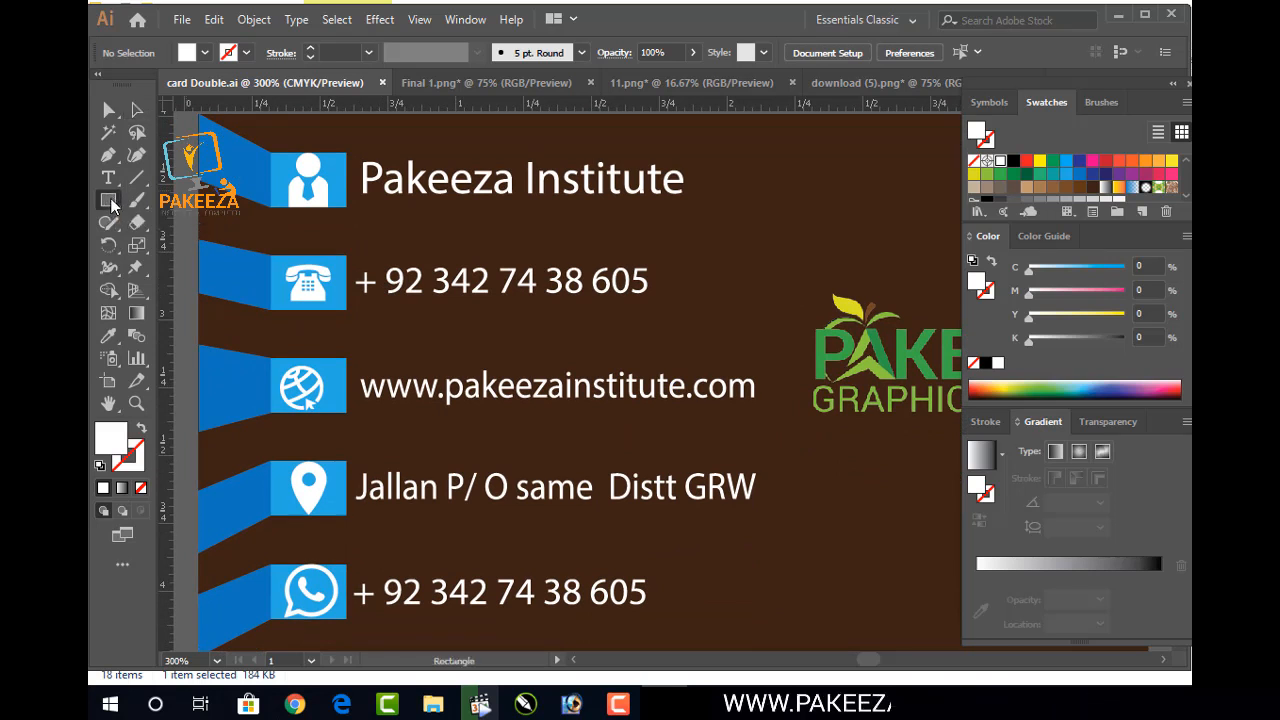
pyautogui.click(128, 456)
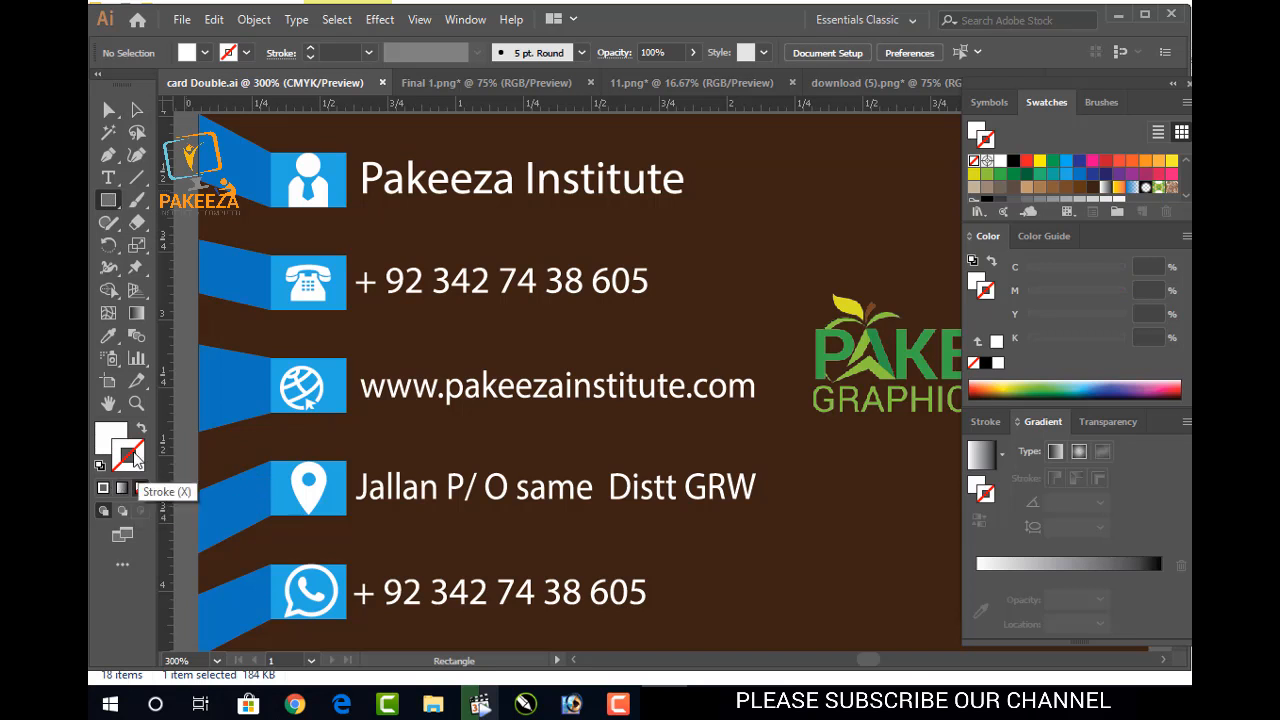
pyautogui.doubleClick(133, 458)
pyautogui.click(372, 303)
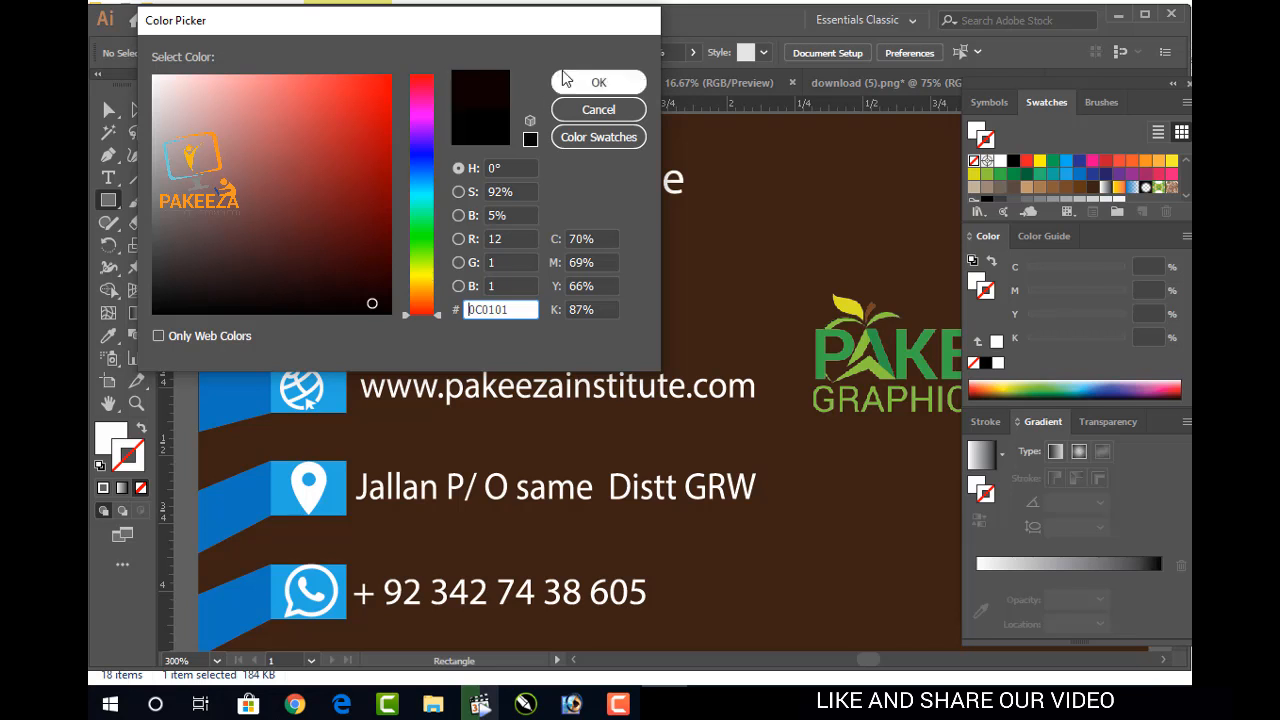
pyautogui.click(596, 83)
# Open the Rectangle size dialog beside the contact rows several times, cancelling each time
pyautogui.moveTo(296, 152); pyautogui.dragTo(355, 588)
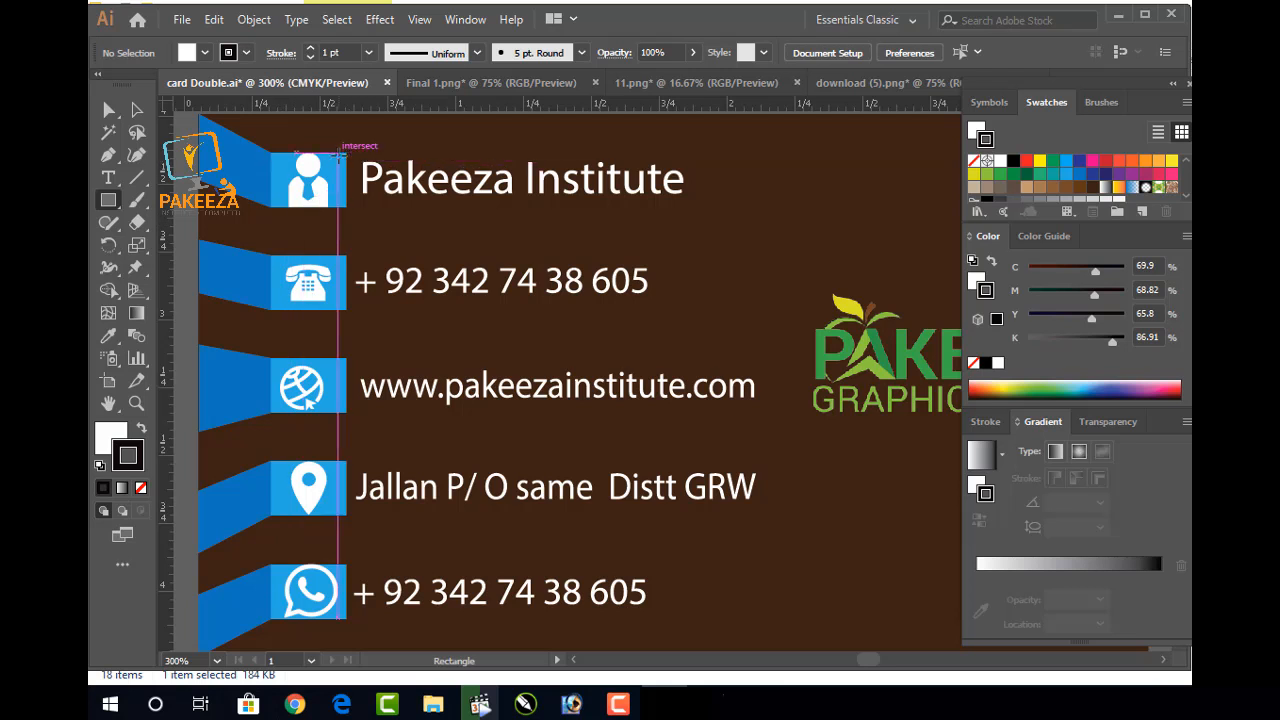
pyautogui.click(346, 149)
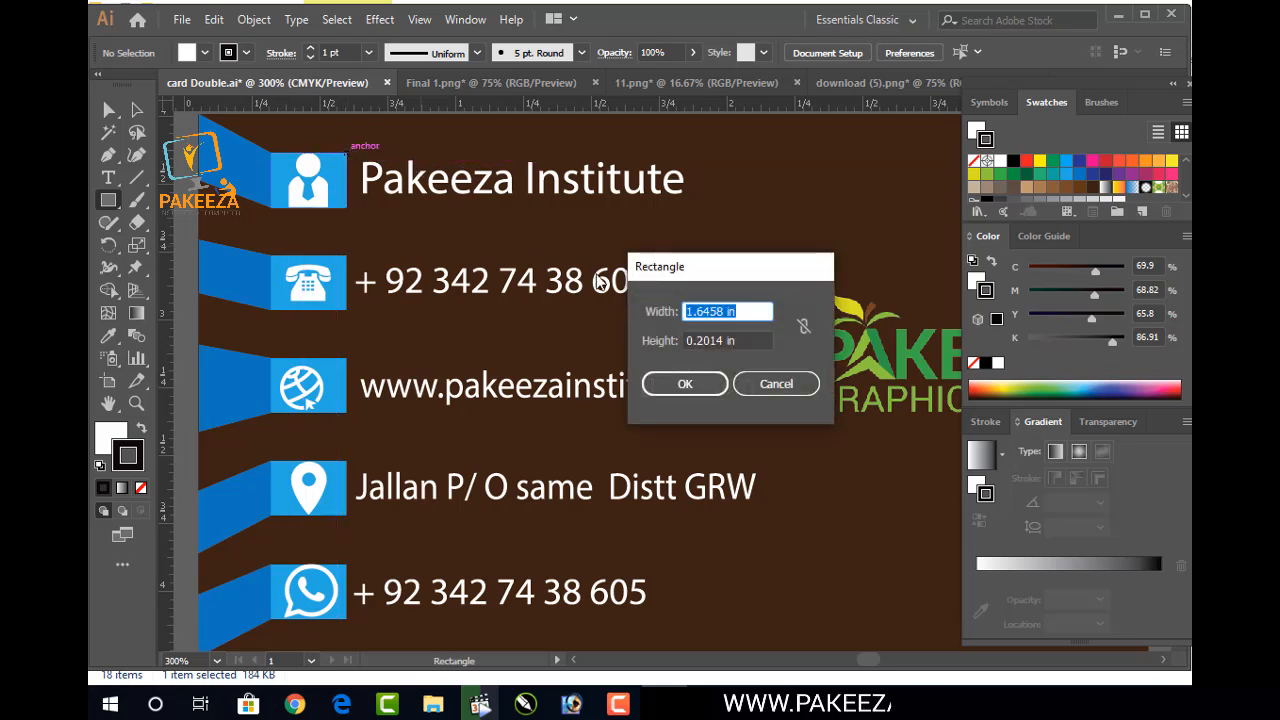
pyautogui.click(759, 381)
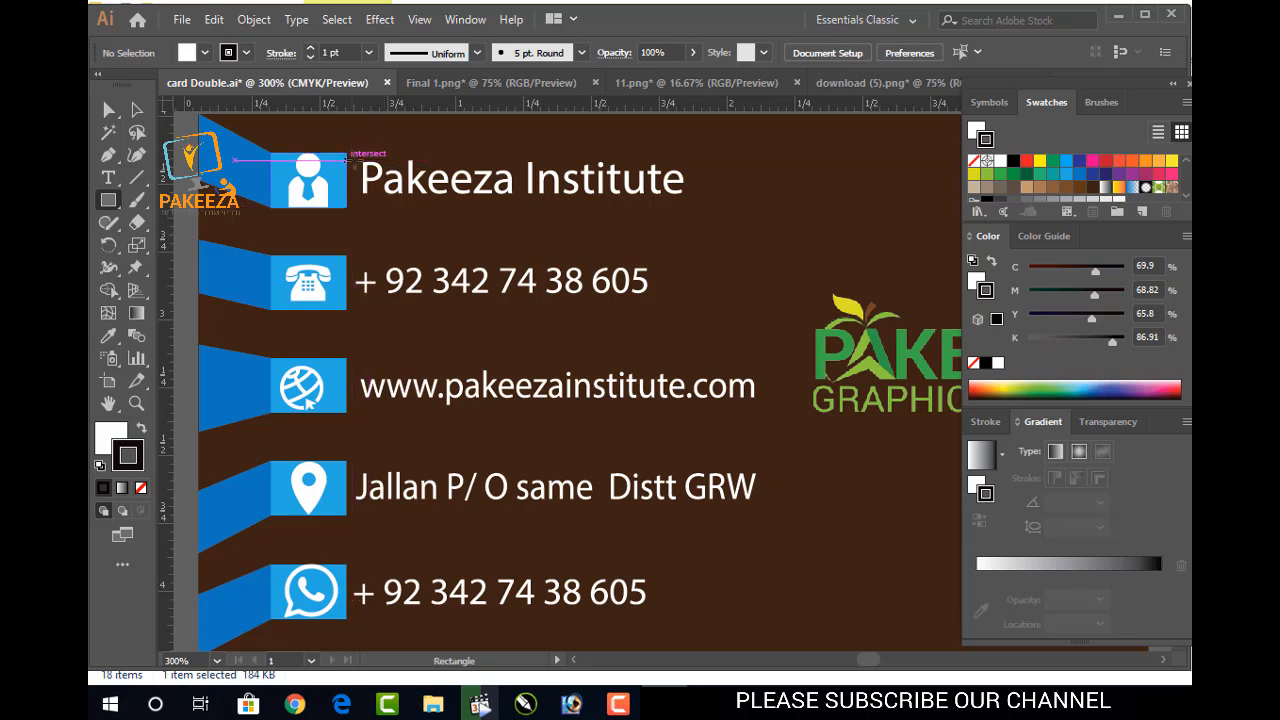
pyautogui.click(346, 149)
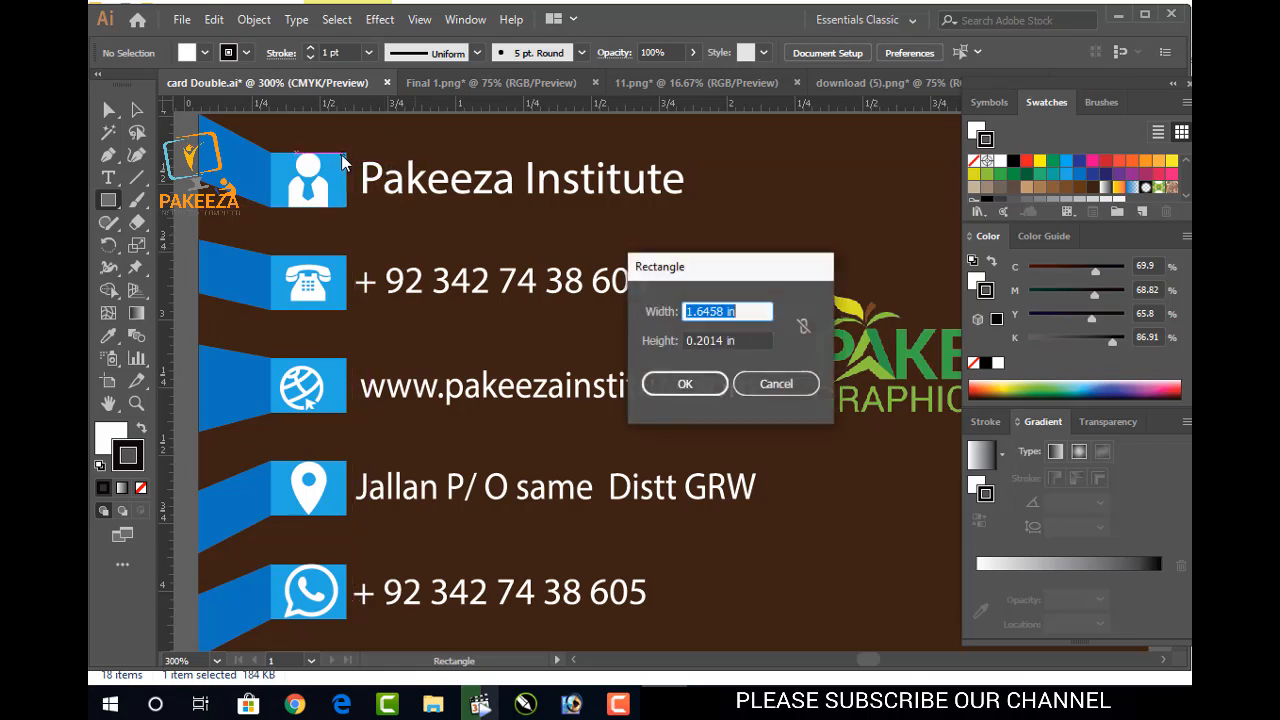
pyautogui.click(757, 382)
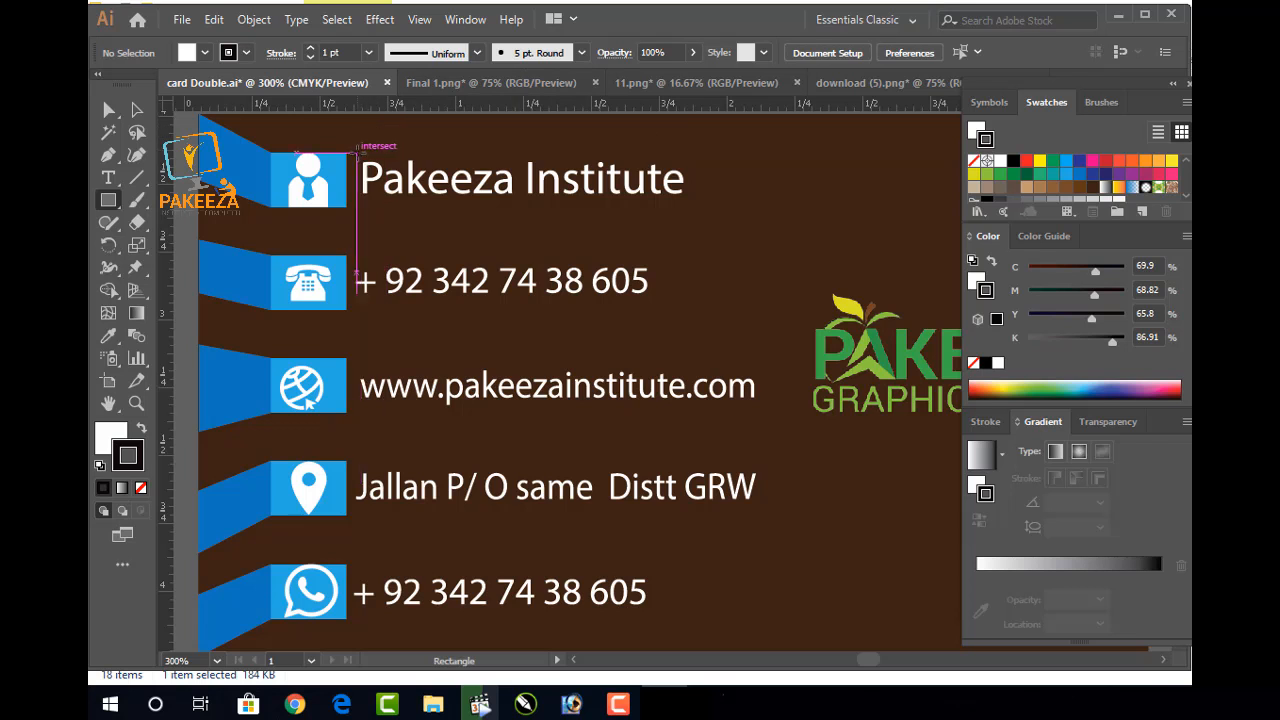
pyautogui.click(347, 146)
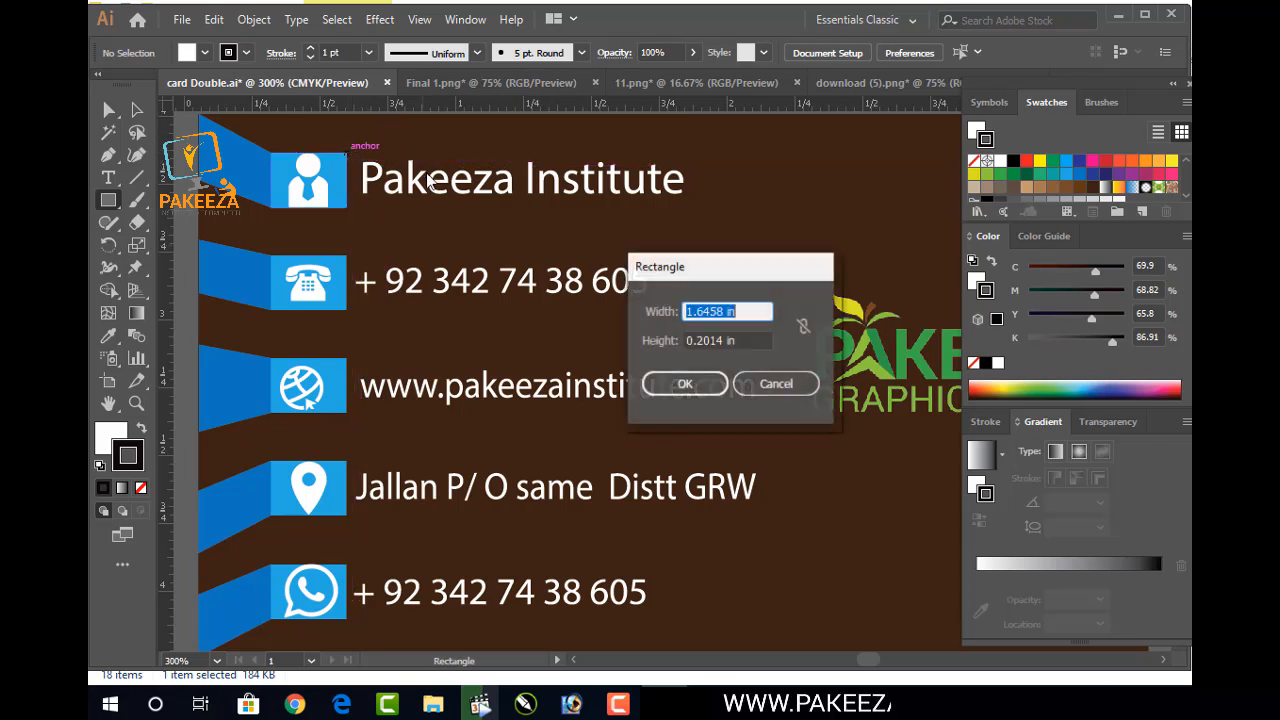
pyautogui.click(776, 381)
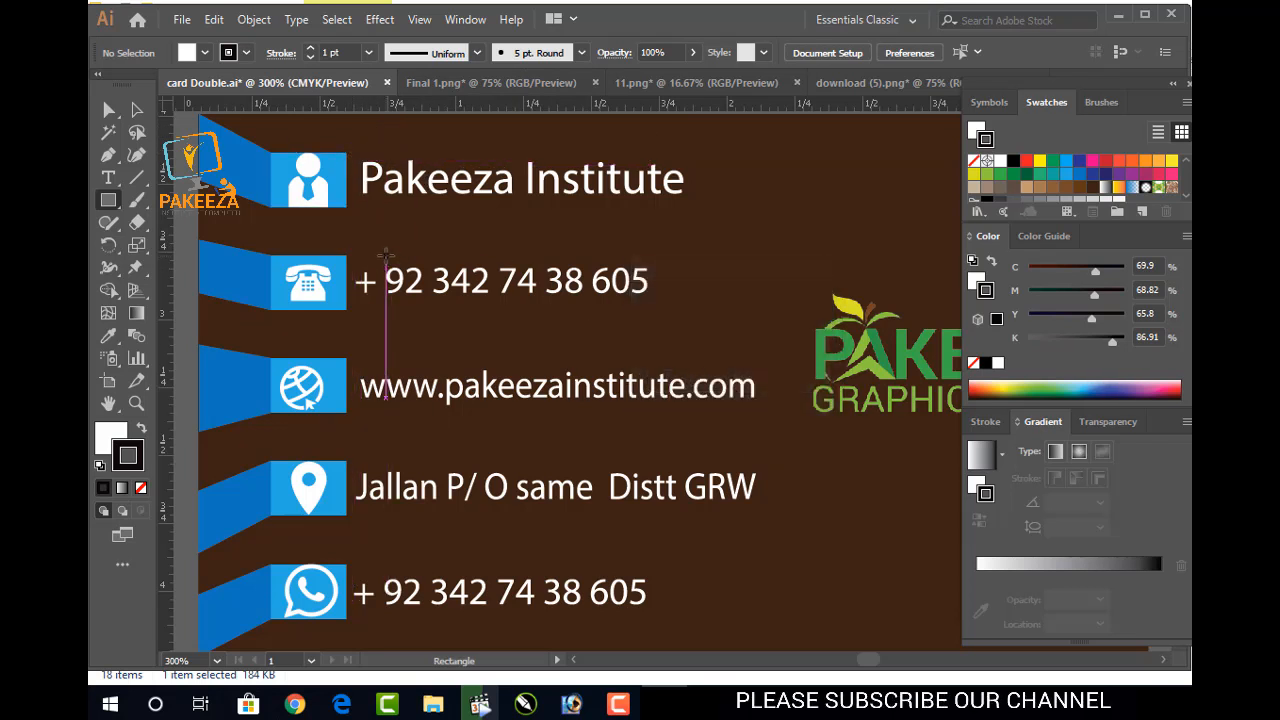
# Open the Rectangle dialog at the Pakeeza Institute text corner, link width and height, then cancel
pyautogui.scroll(-3, 388, 256)
pyautogui.click(137, 110)
pyautogui.click(116, 201)
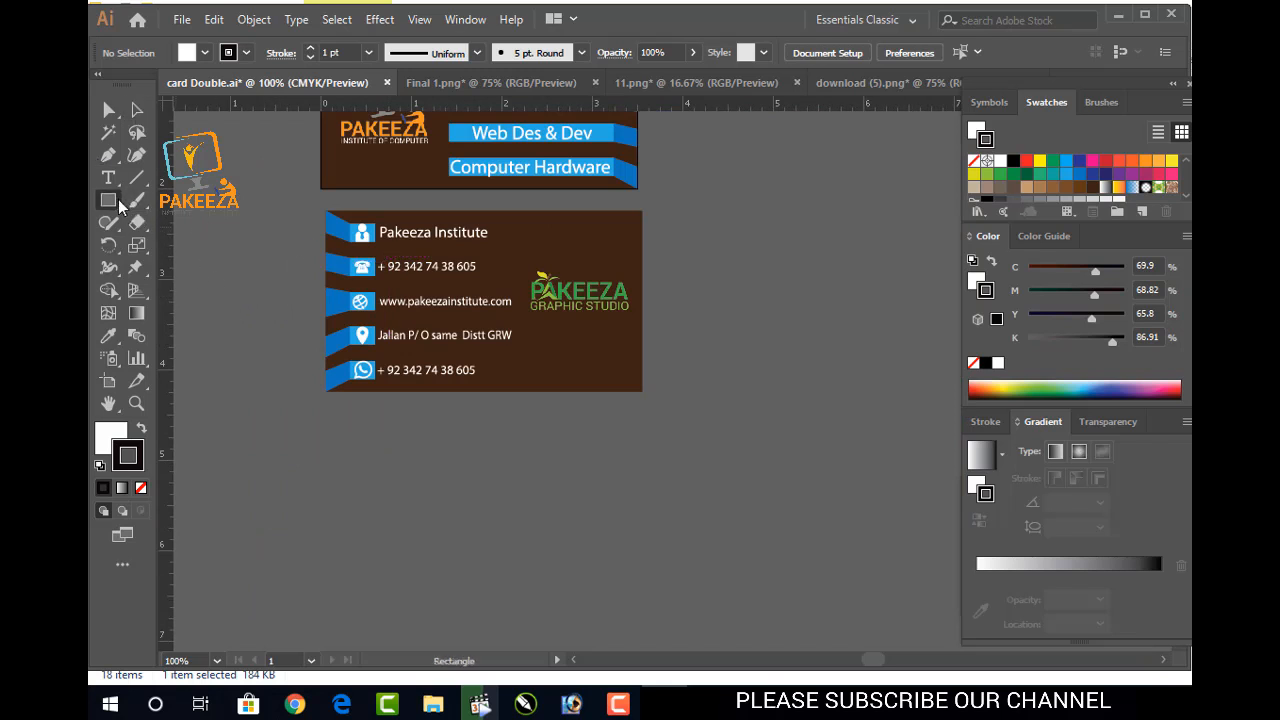
pyautogui.scroll(3, 266, 252)
pyautogui.moveTo(505, 204); pyautogui.dragTo(277, 249)
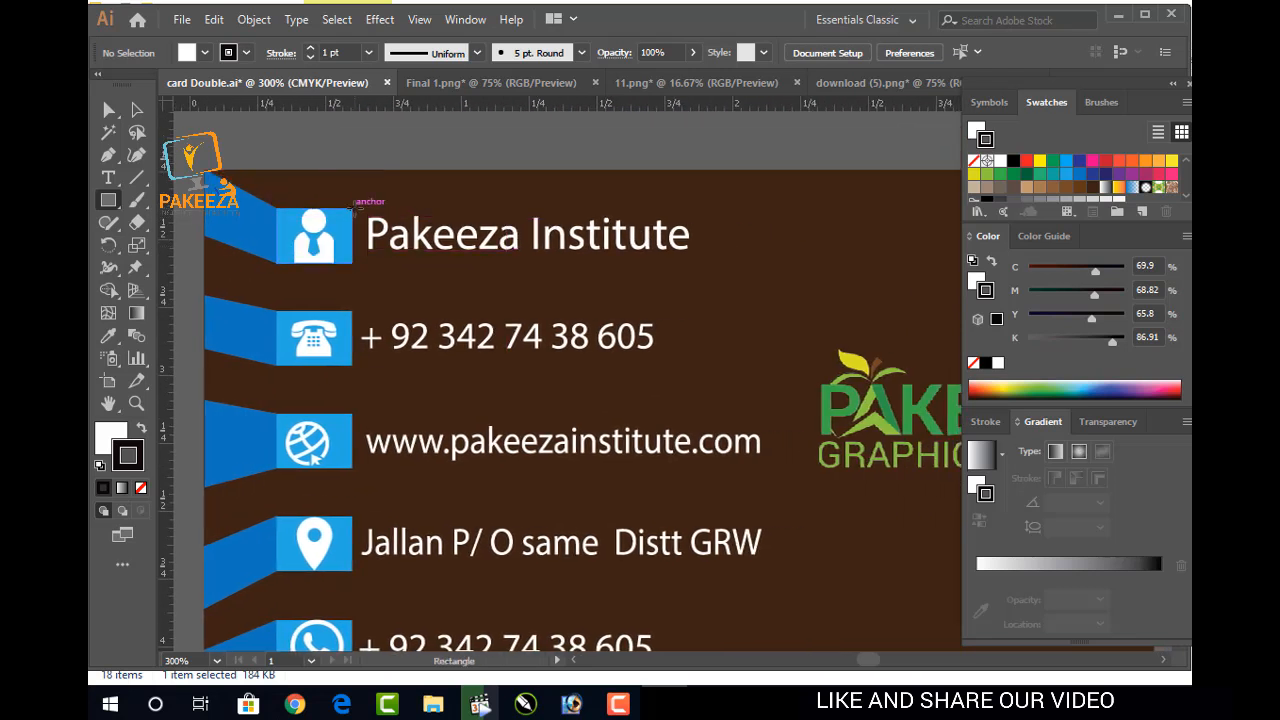
pyautogui.click(355, 205)
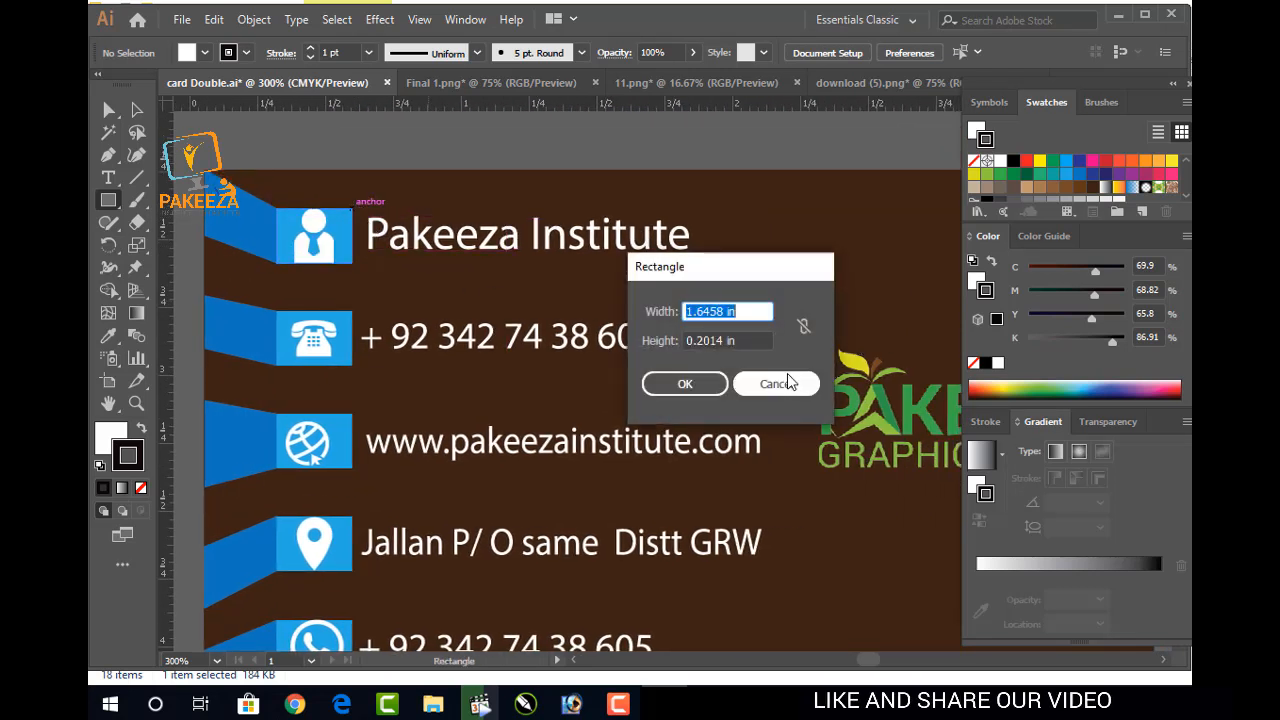
pyautogui.click(805, 326)
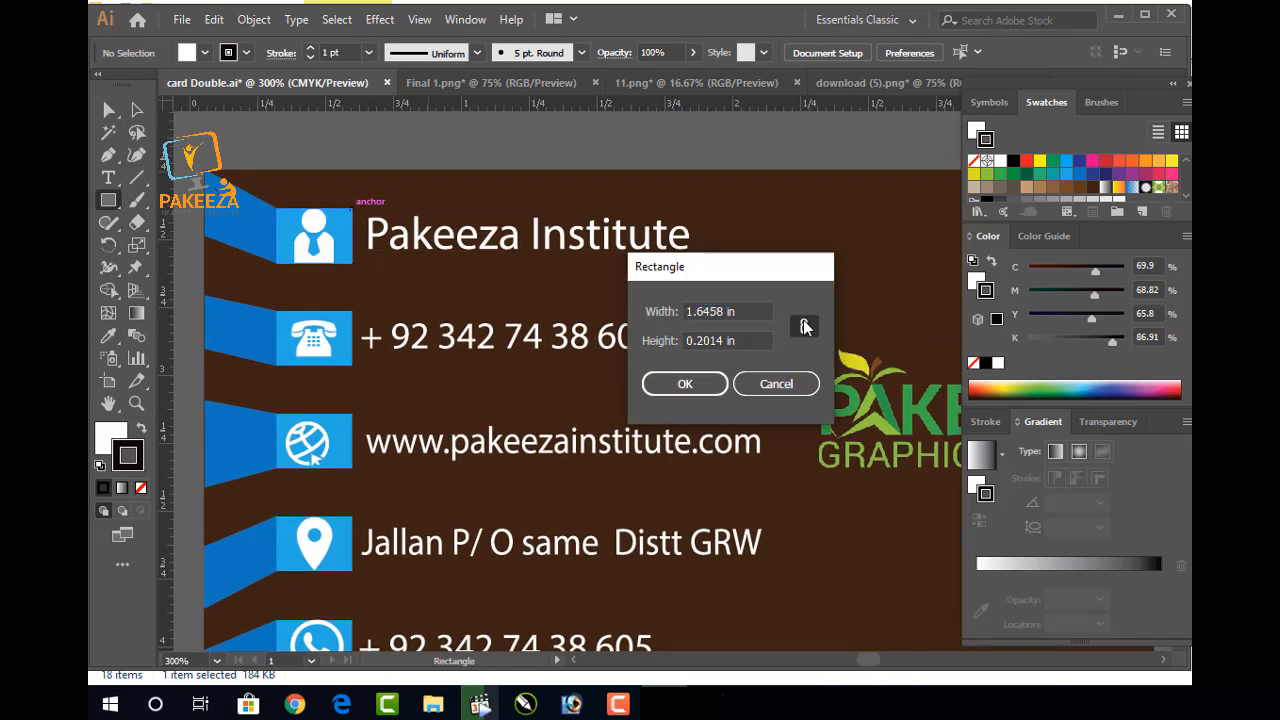
pyautogui.click(773, 385)
# Delete the box covering Pakeeza Institute and set the fill for new shapes to None
pyautogui.moveTo(352, 207); pyautogui.dragTo(700, 262)
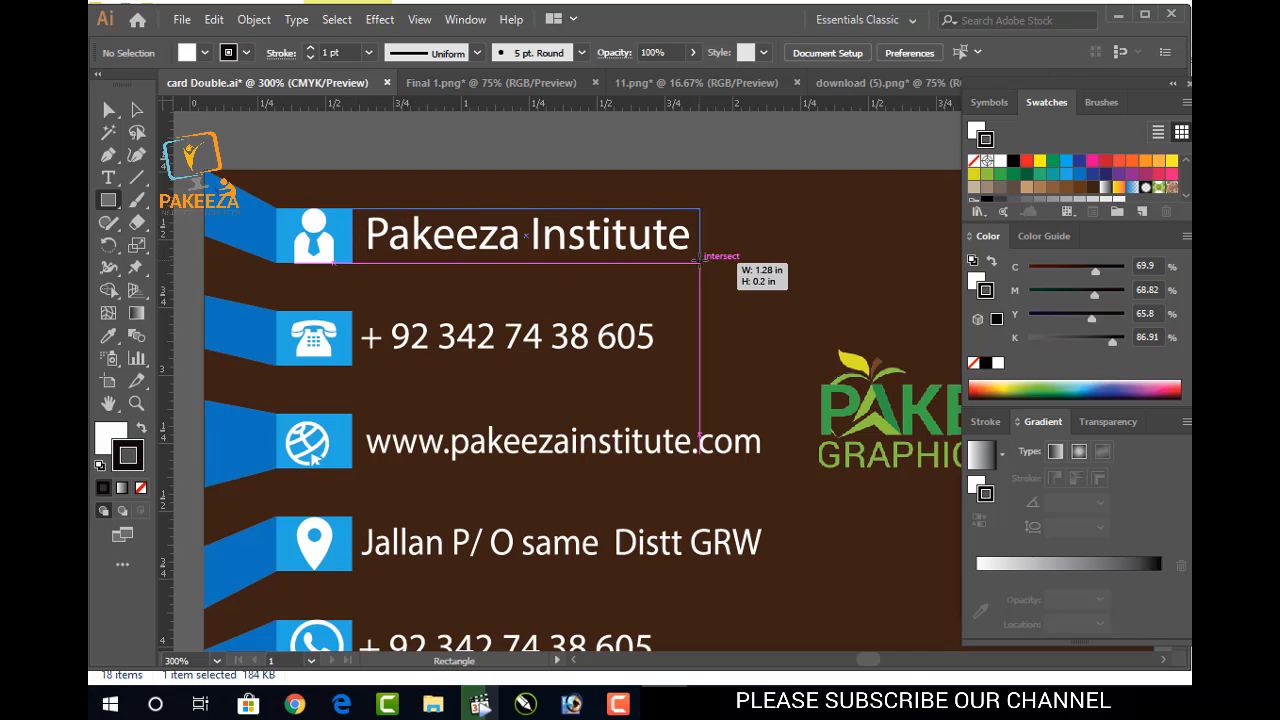
pyautogui.moveTo(700, 262); pyautogui.dragTo(766, 262)
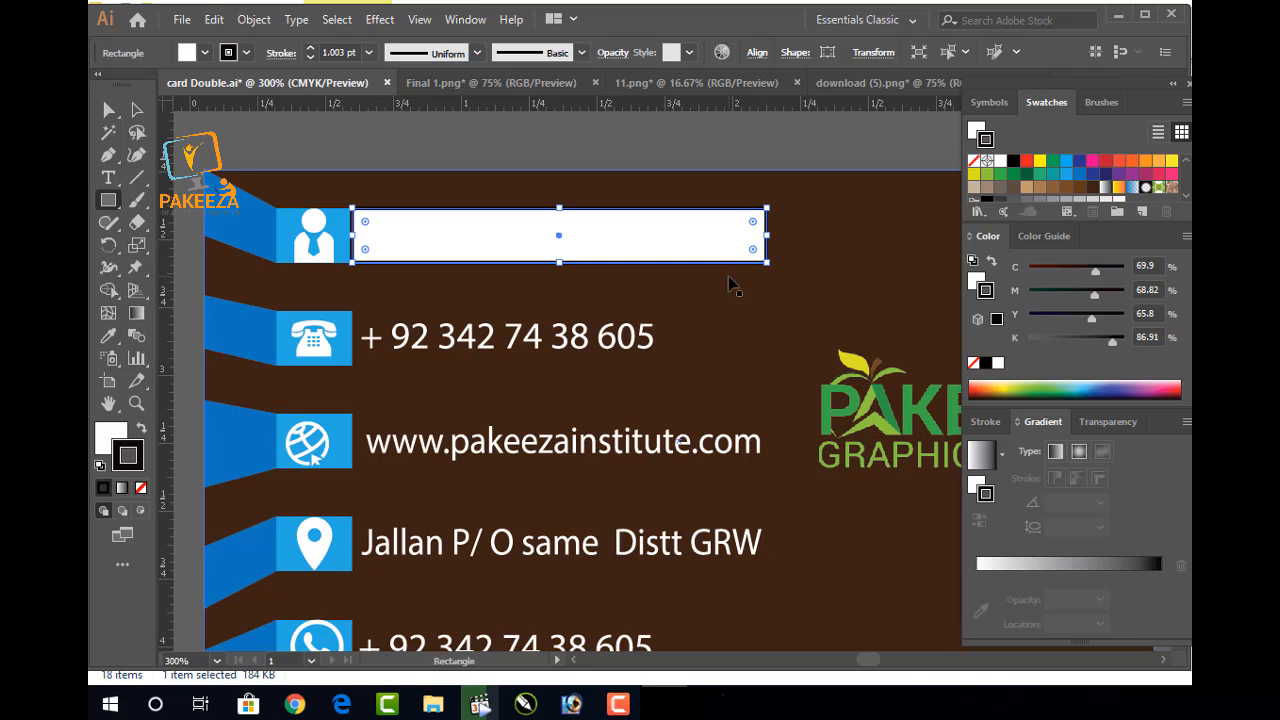
pyautogui.press('Delete')
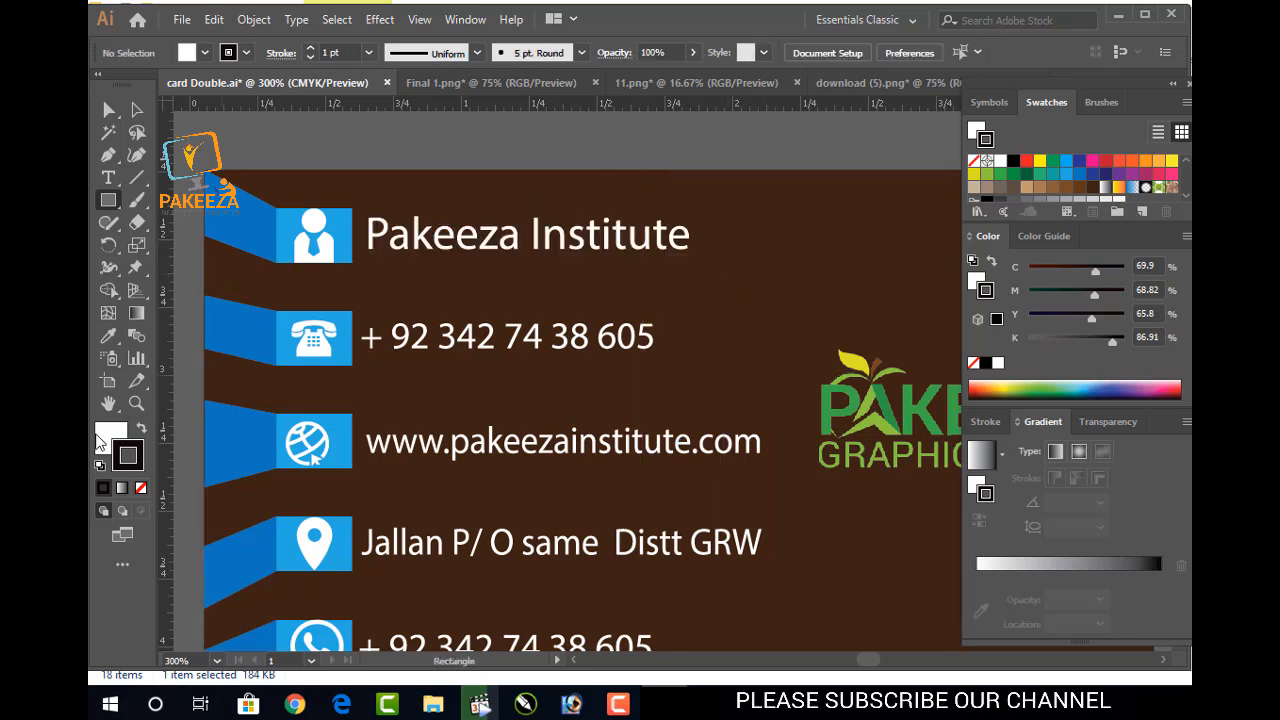
pyautogui.click(141, 488)
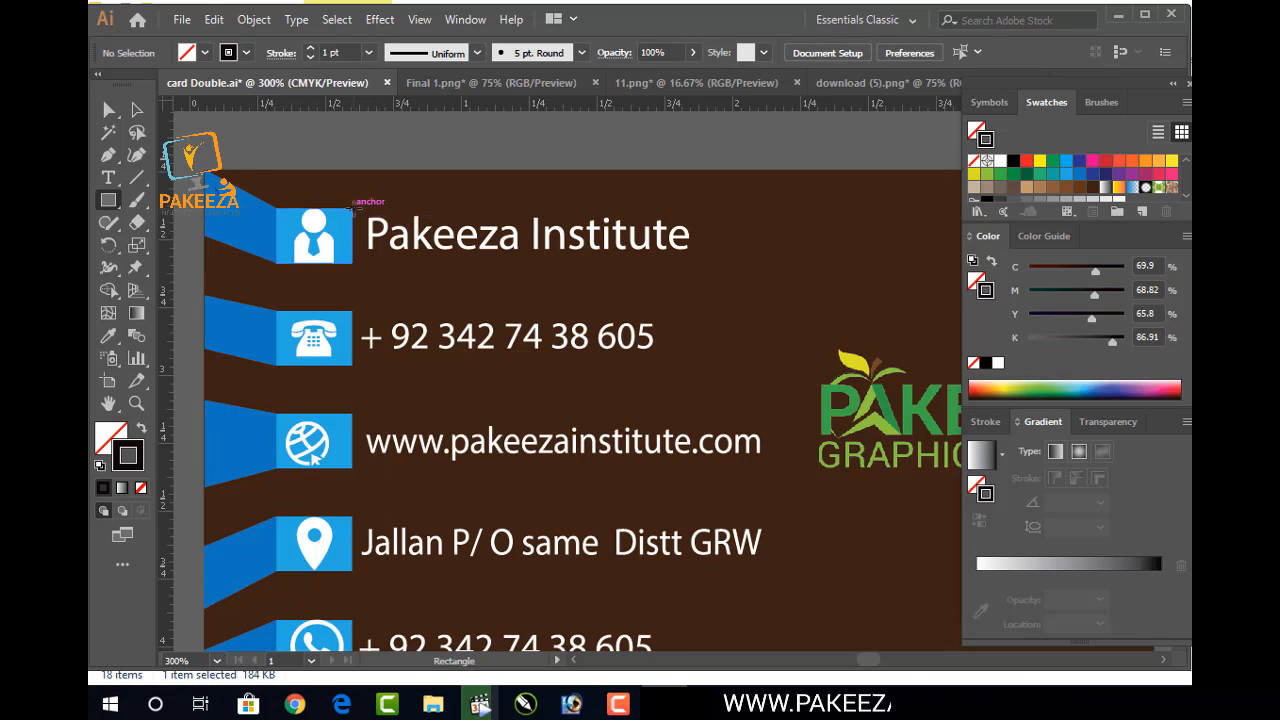
# Draw a proportion-locked outlined rectangle around the Pakeeza Institute title and nudge it into place
pyautogui.click(354, 208)
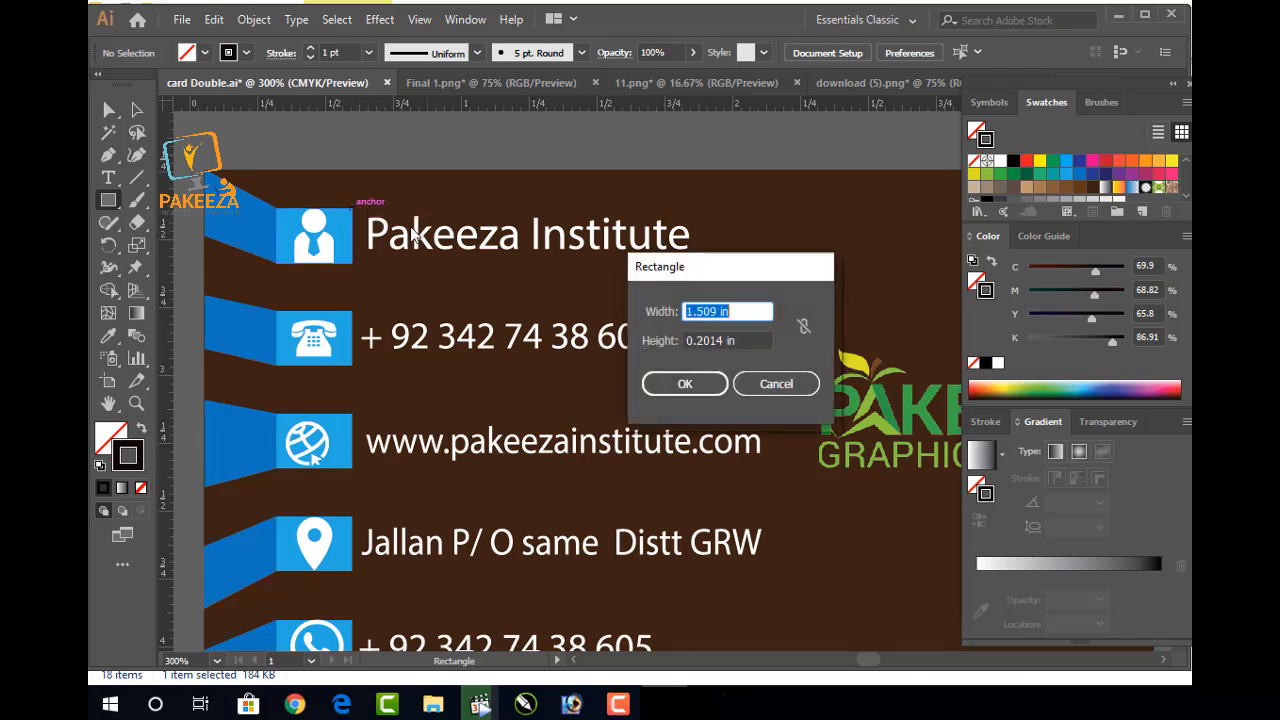
pyautogui.click(805, 326)
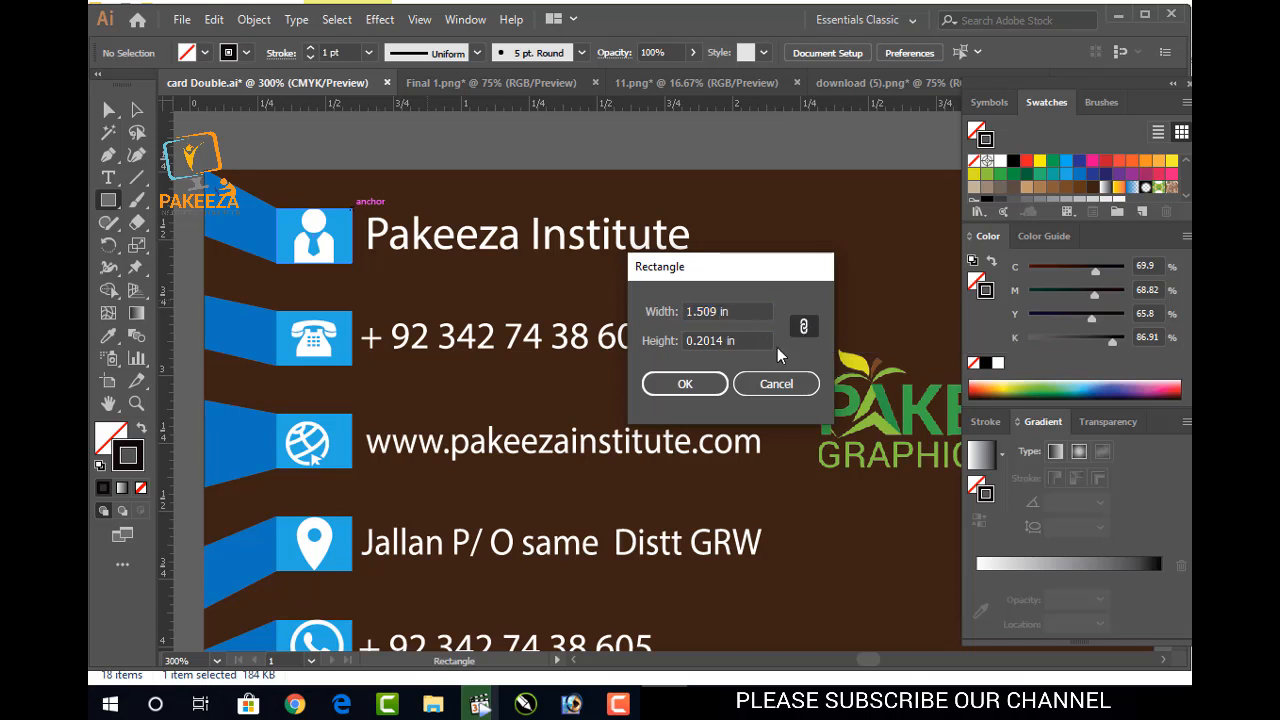
pyautogui.click(685, 384)
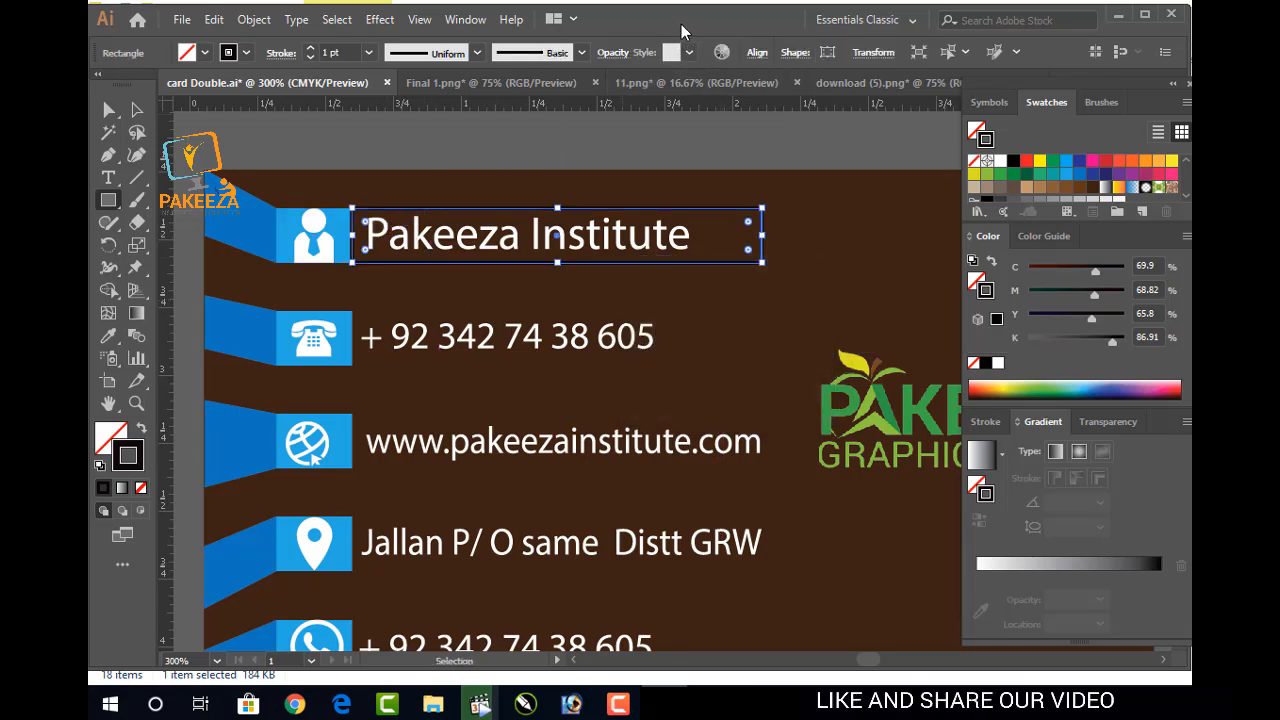
pyautogui.press('Left')
pyautogui.press('Right')
pyautogui.click(137, 110)
pyautogui.click(270, 150)
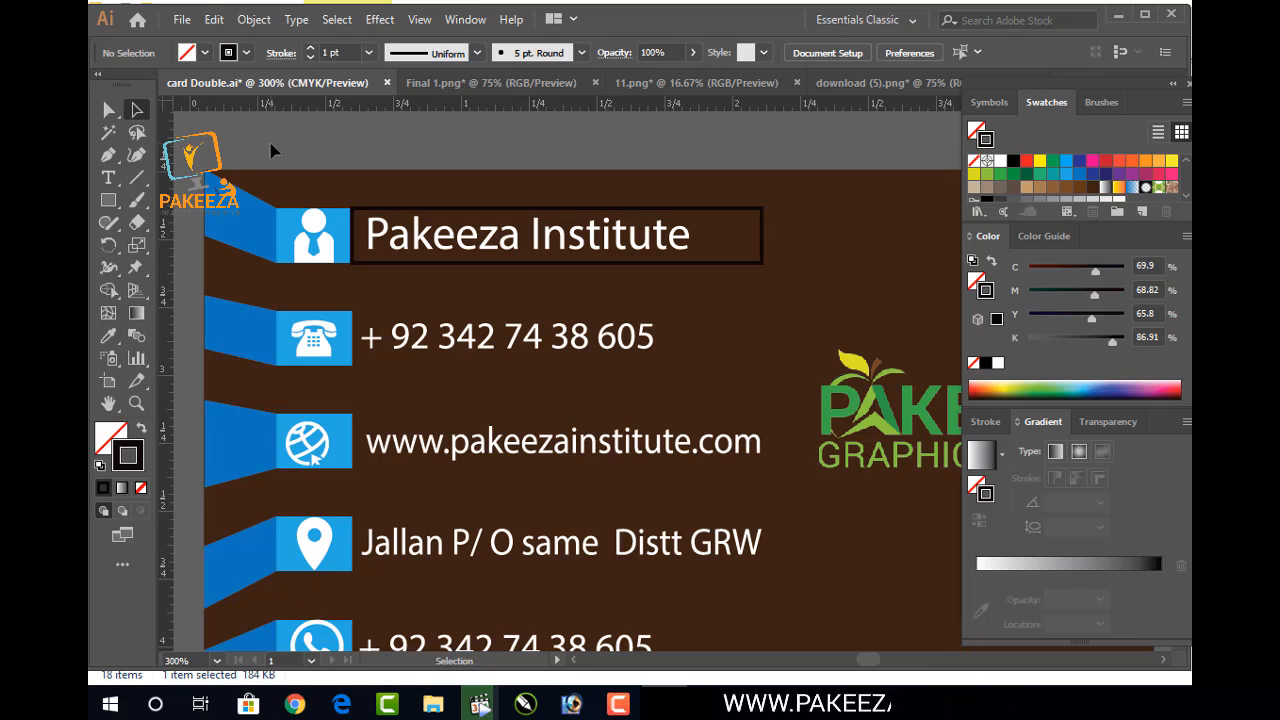
# Try copying the title's box downward, undoing each misplaced copy
pyautogui.click(762, 236)
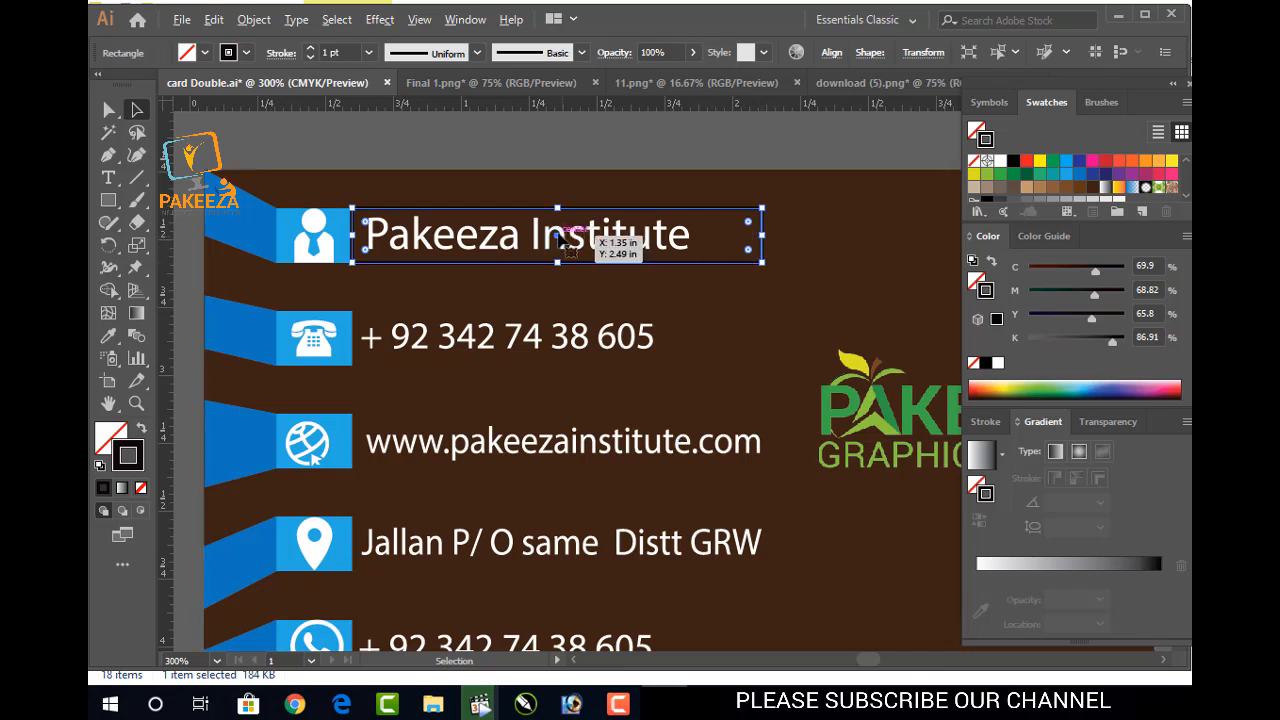
pyautogui.moveTo(565, 247); pyautogui.dragTo(550, 289)
pyautogui.hotkey('ctrl', 'z')
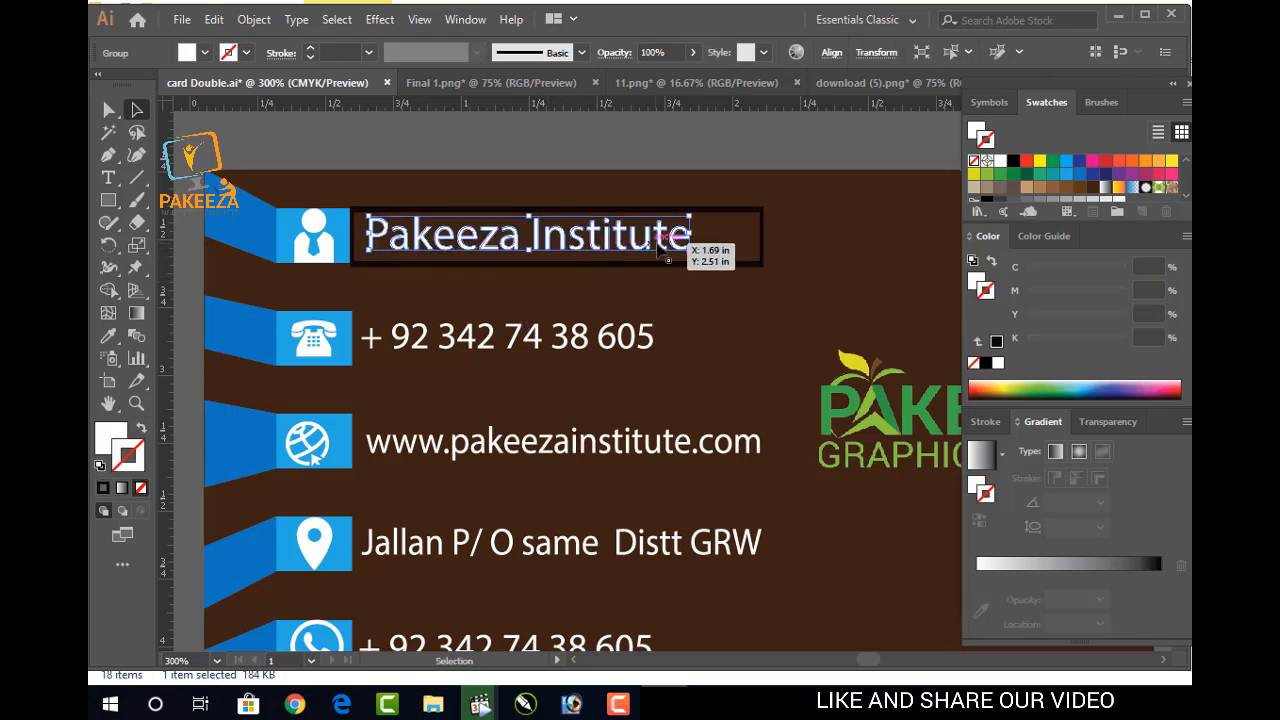
pyautogui.hotkey('ctrl', 'z')
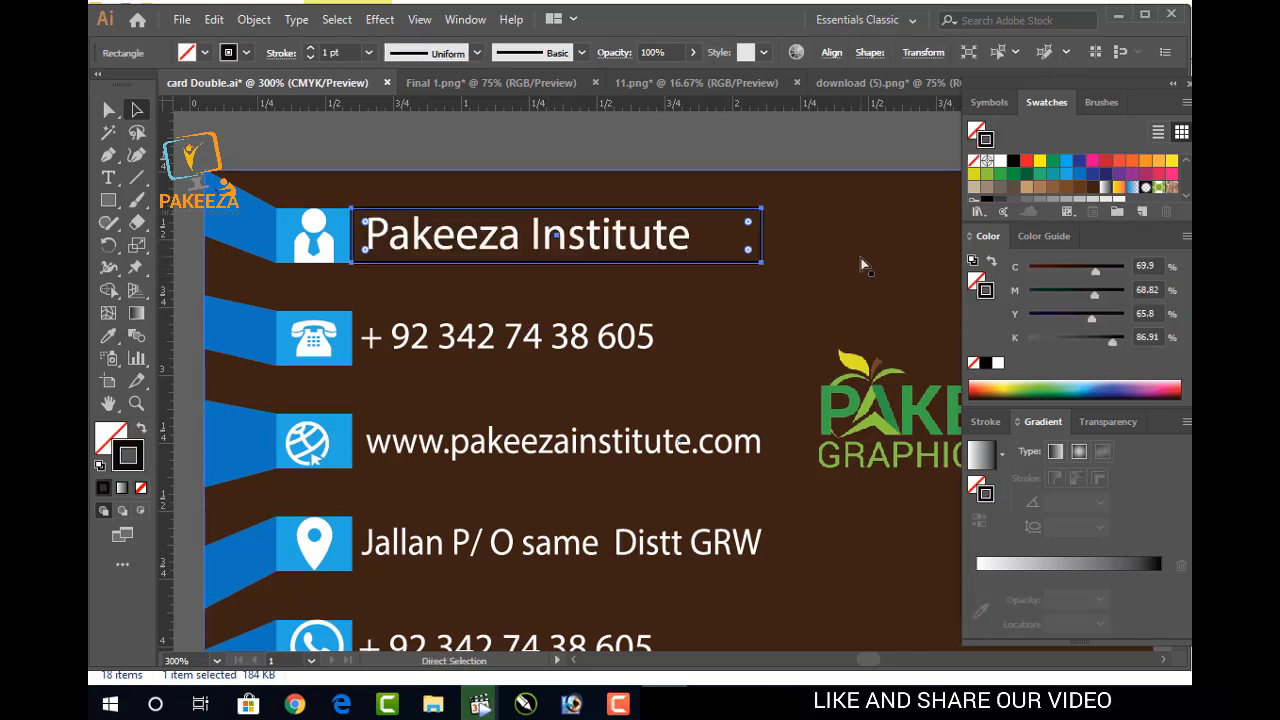
pyautogui.click(823, 151)
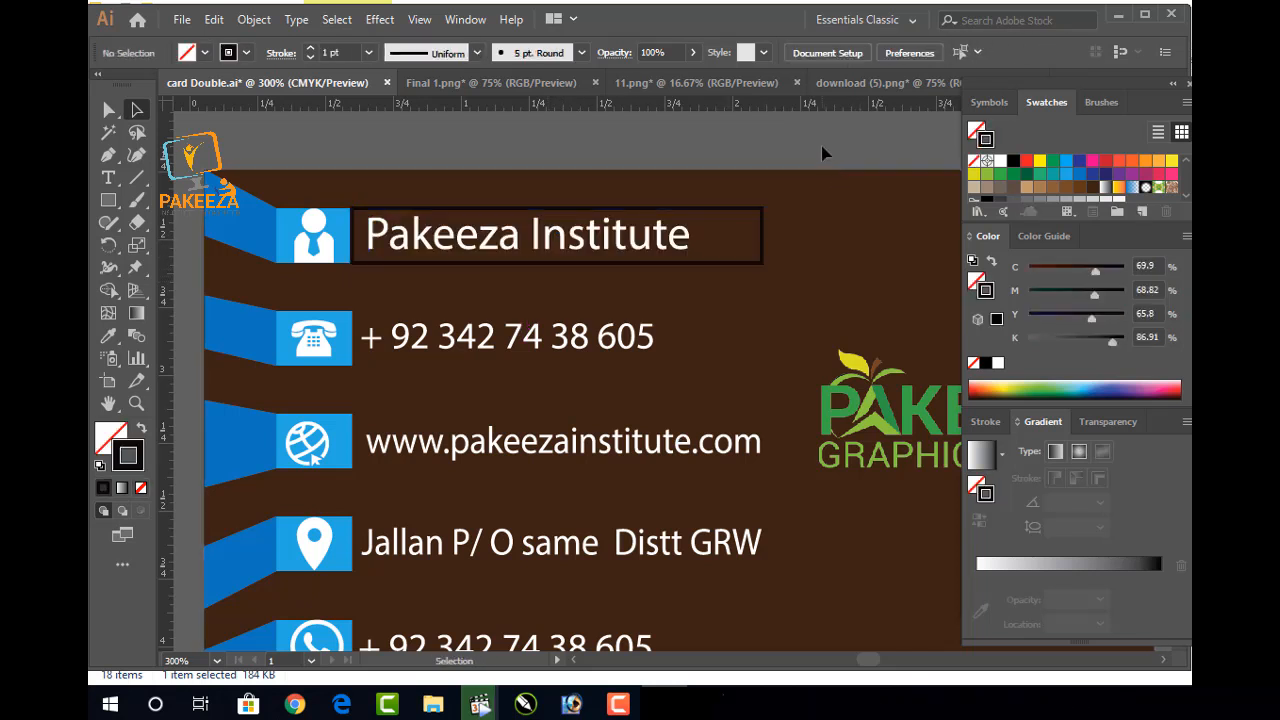
pyautogui.click(760, 264)
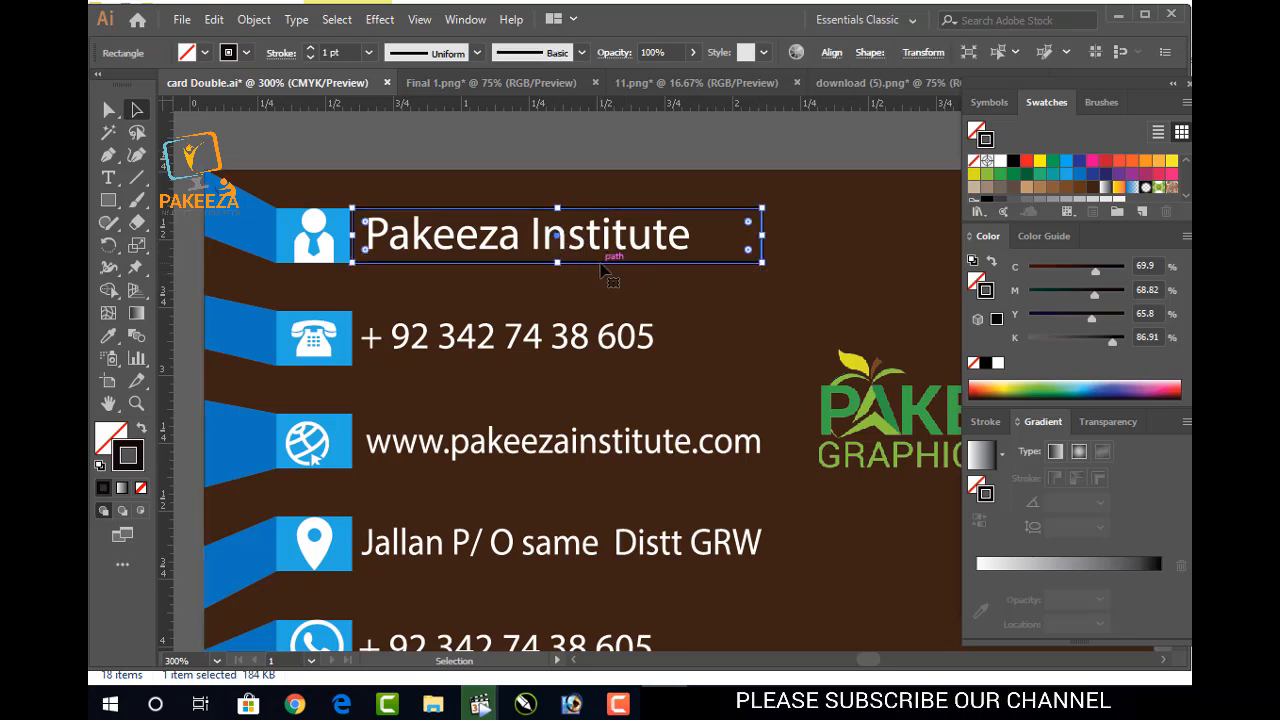
pyautogui.moveTo(603, 270); pyautogui.dragTo(612, 335)
pyautogui.hotkey('ctrl', 'z')
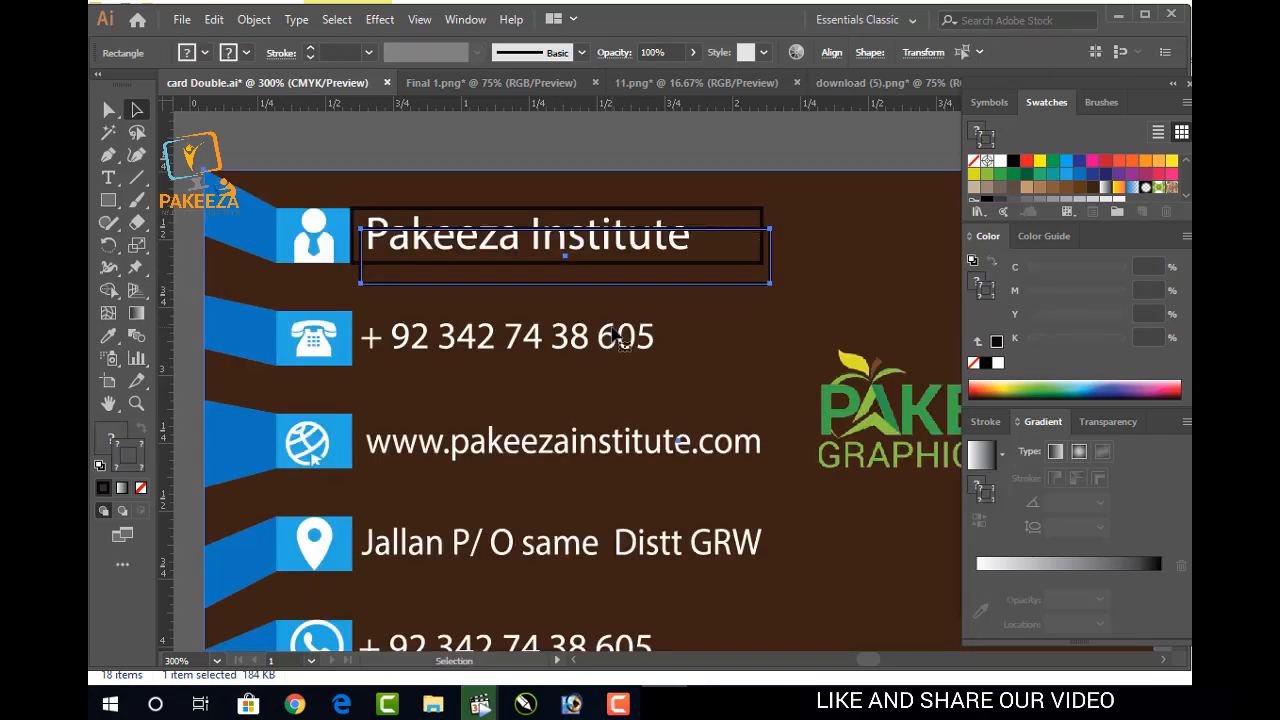
pyautogui.click(645, 152)
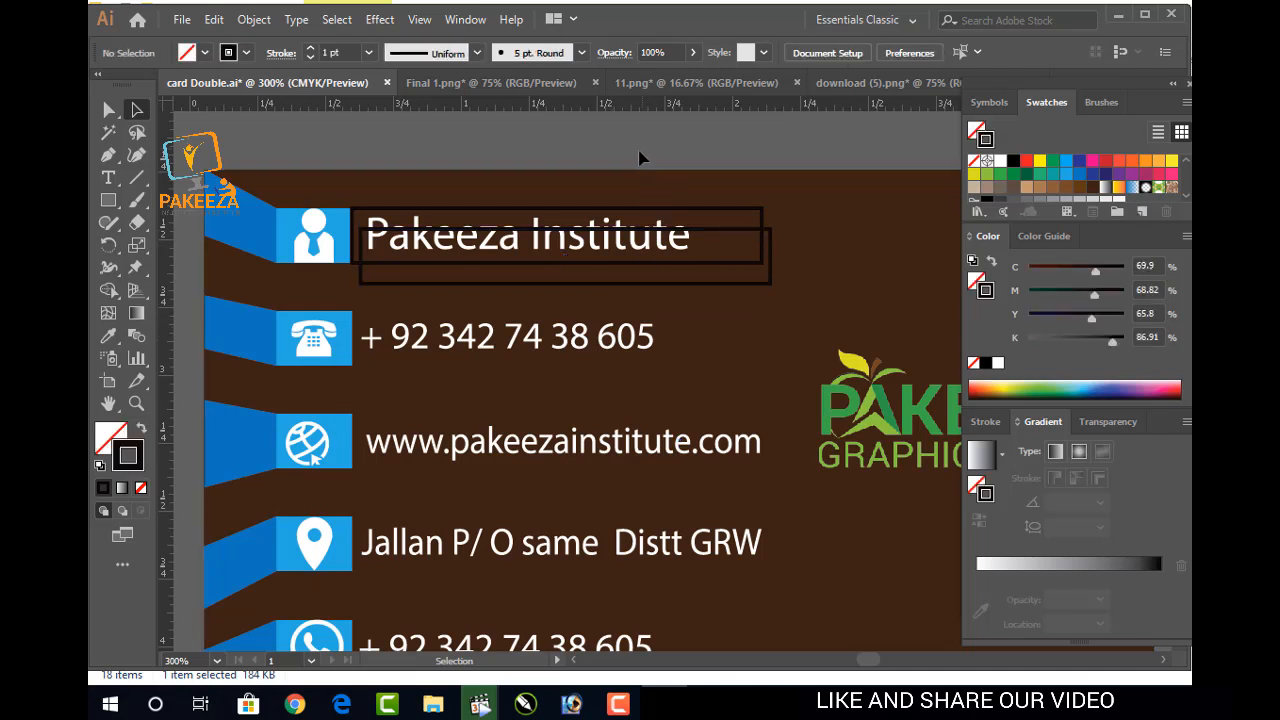
pyautogui.click(588, 290)
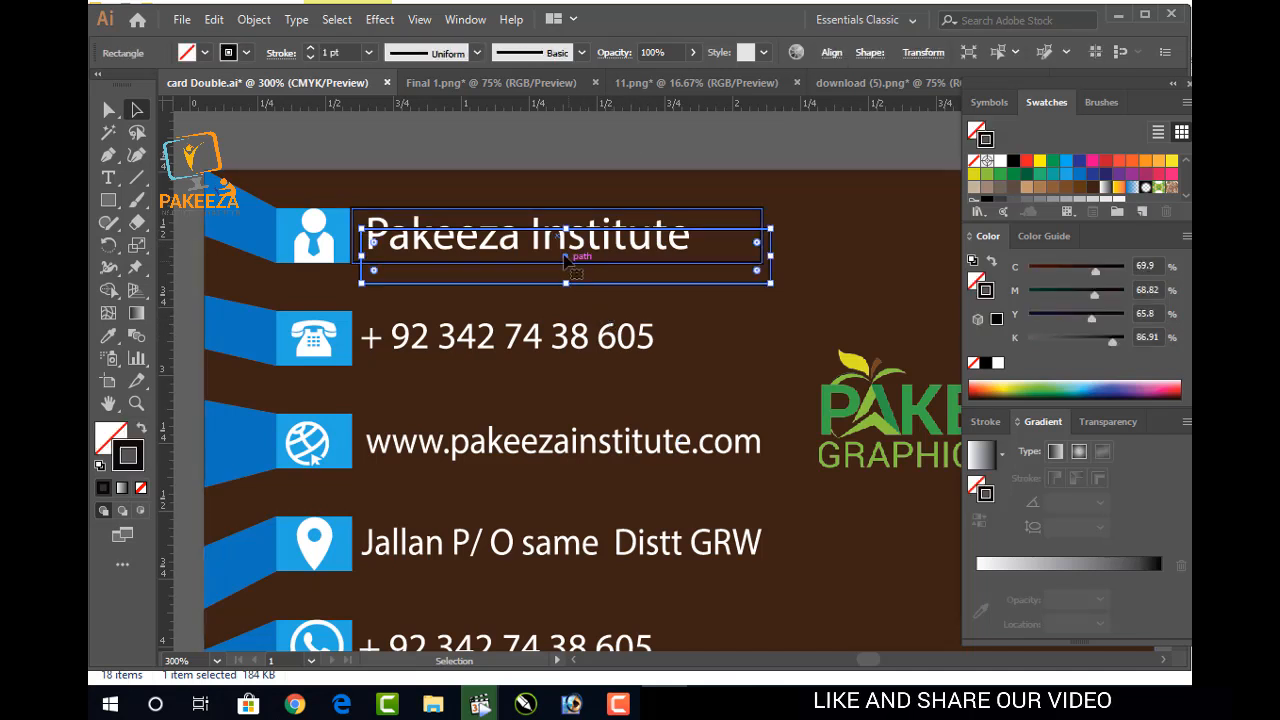
pyautogui.moveTo(565, 258); pyautogui.dragTo(566, 316)
pyautogui.hotkey('ctrl', 'z')
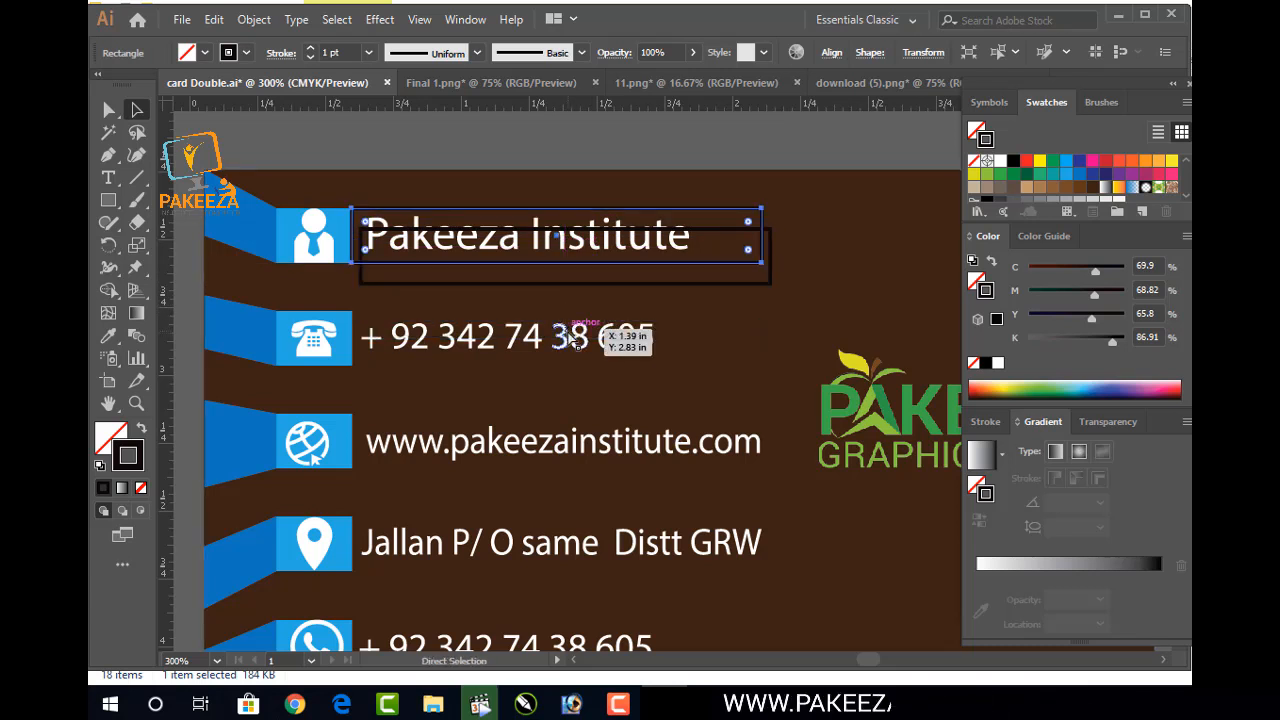
# Position a copy of the box around the first phone-number row
pyautogui.click(770, 284)
pyautogui.press('Down')
pyautogui.press('Down')
pyautogui.press('Down')
pyautogui.press('Down')
pyautogui.press('Down')
pyautogui.press('Down')
pyautogui.press('Down')
pyautogui.press('Down')
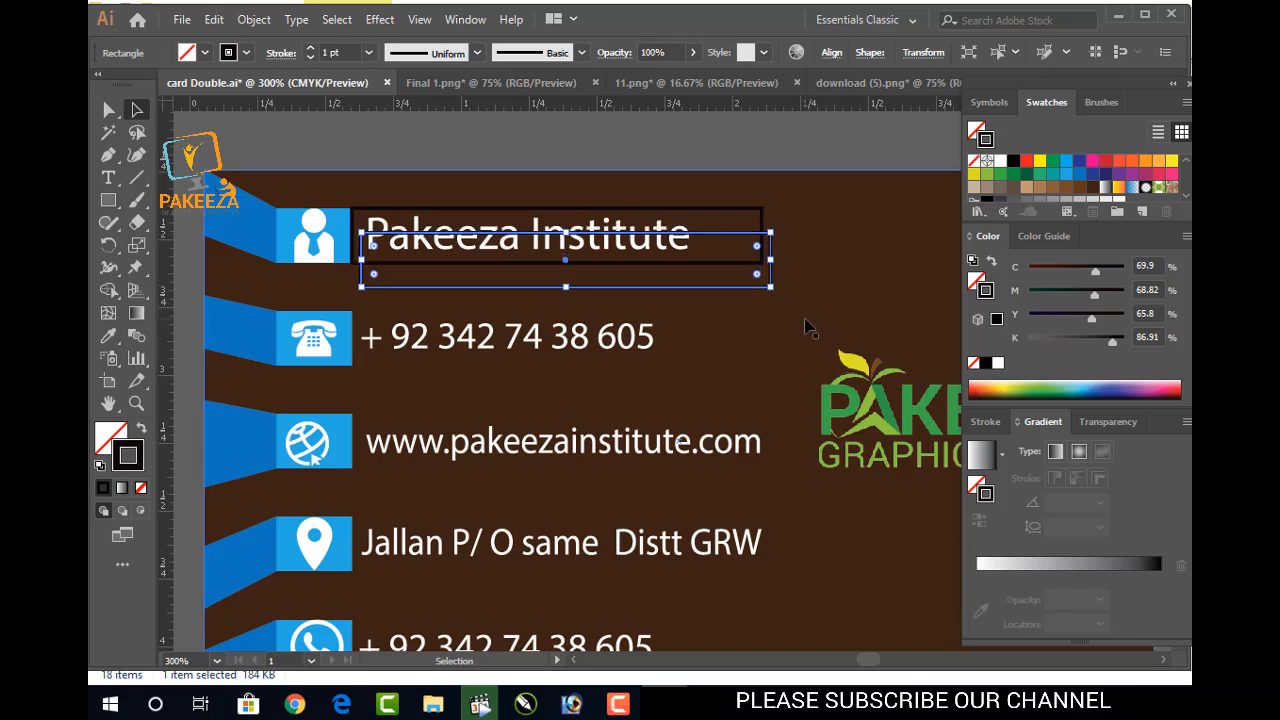
pyautogui.press('Down')
pyautogui.press('Down')
pyautogui.press('Down')
pyautogui.press('Down')
pyautogui.press('Down')
pyautogui.press('Down')
pyautogui.press('Down')
pyautogui.press('Down')
pyautogui.press('Down')
pyautogui.press('Down')
pyautogui.press('Down')
pyautogui.press('Down')
pyautogui.press('Down')
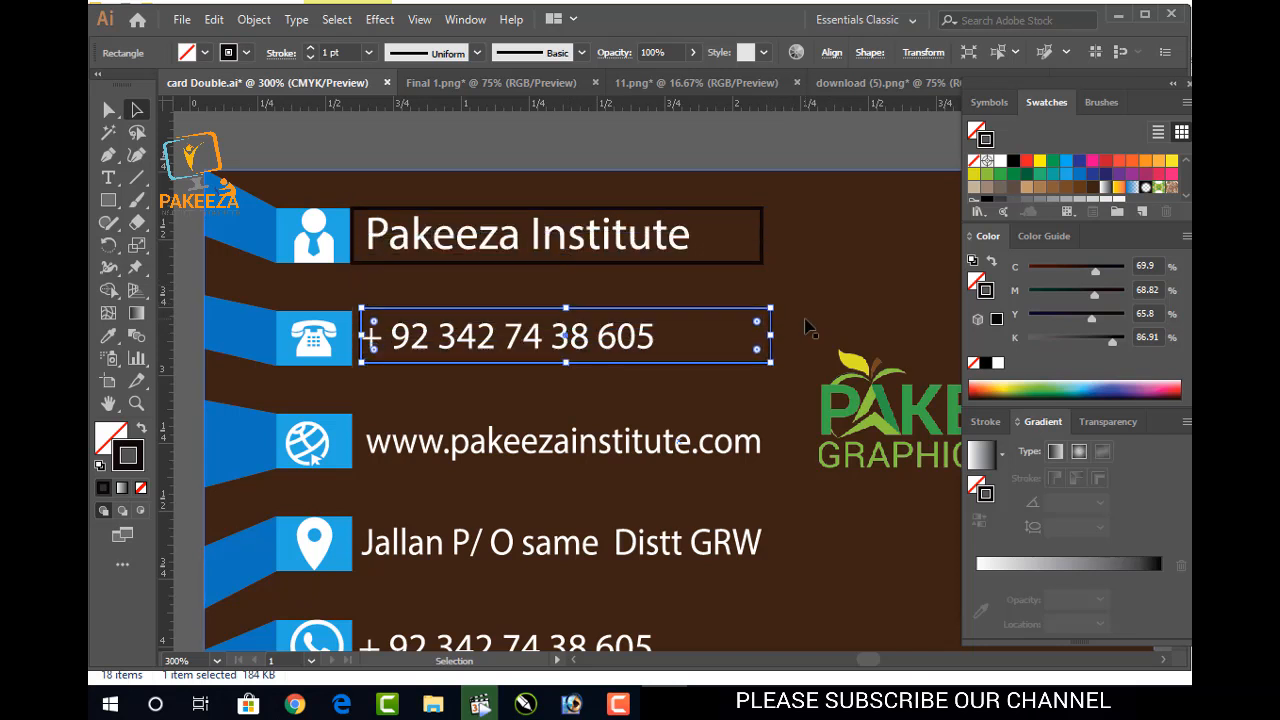
pyautogui.press('Down')
pyautogui.press('Left')
pyautogui.press('Left')
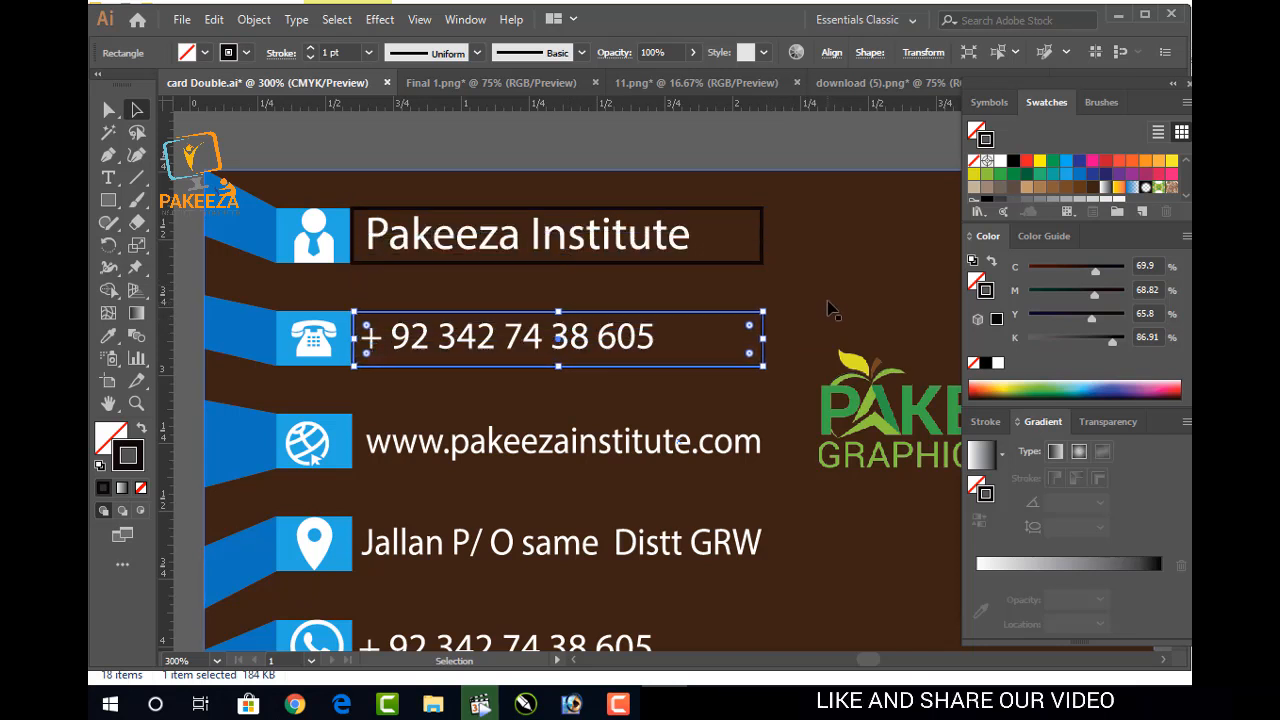
pyautogui.click(828, 309)
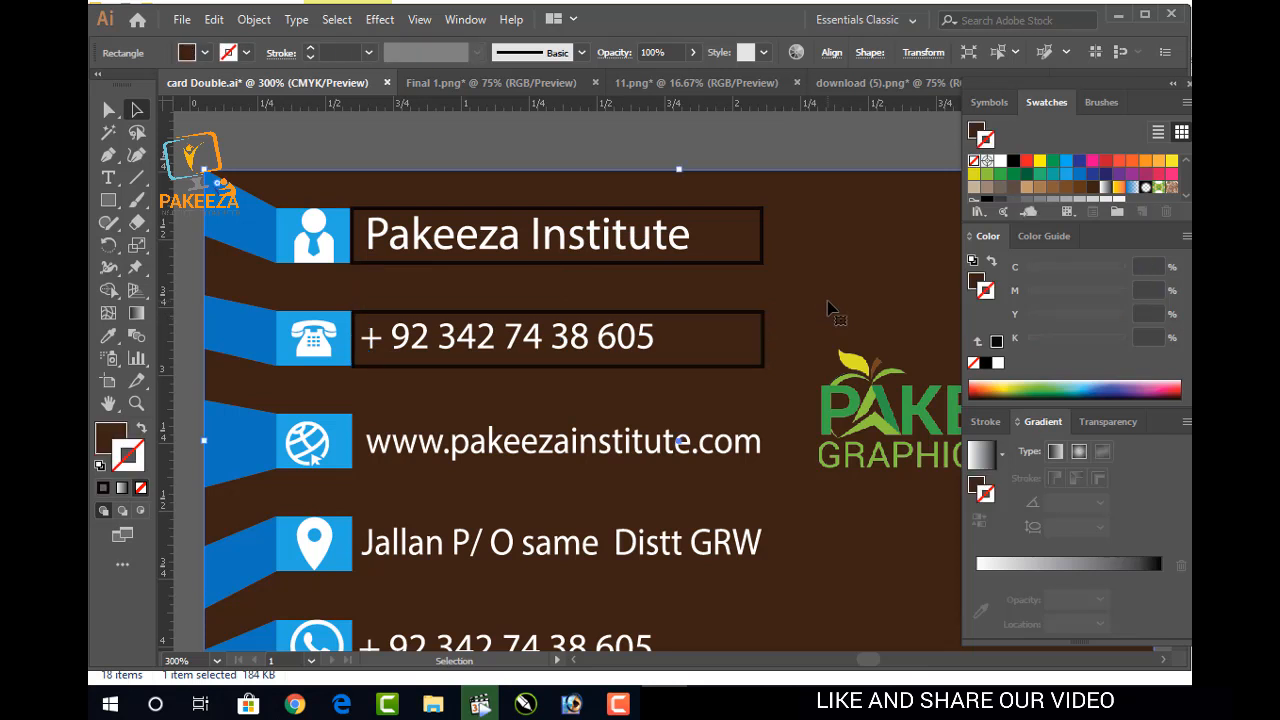
pyautogui.click(748, 367)
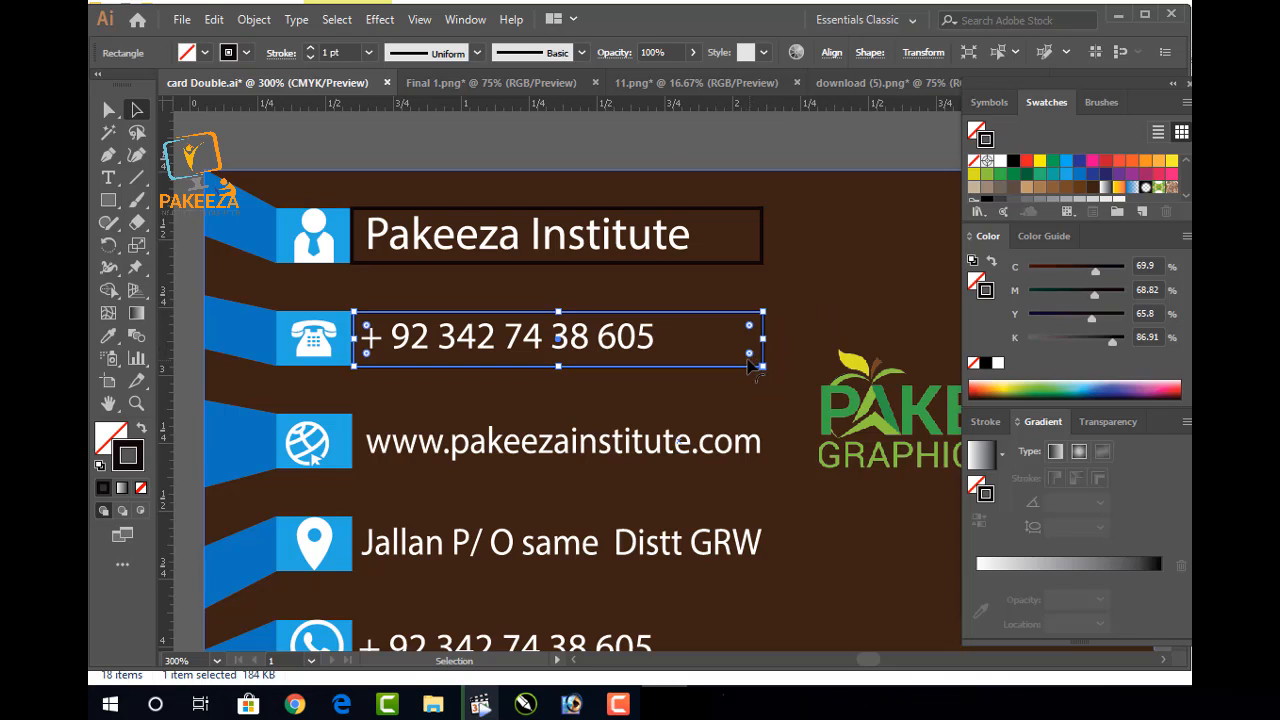
pyautogui.press('Down')
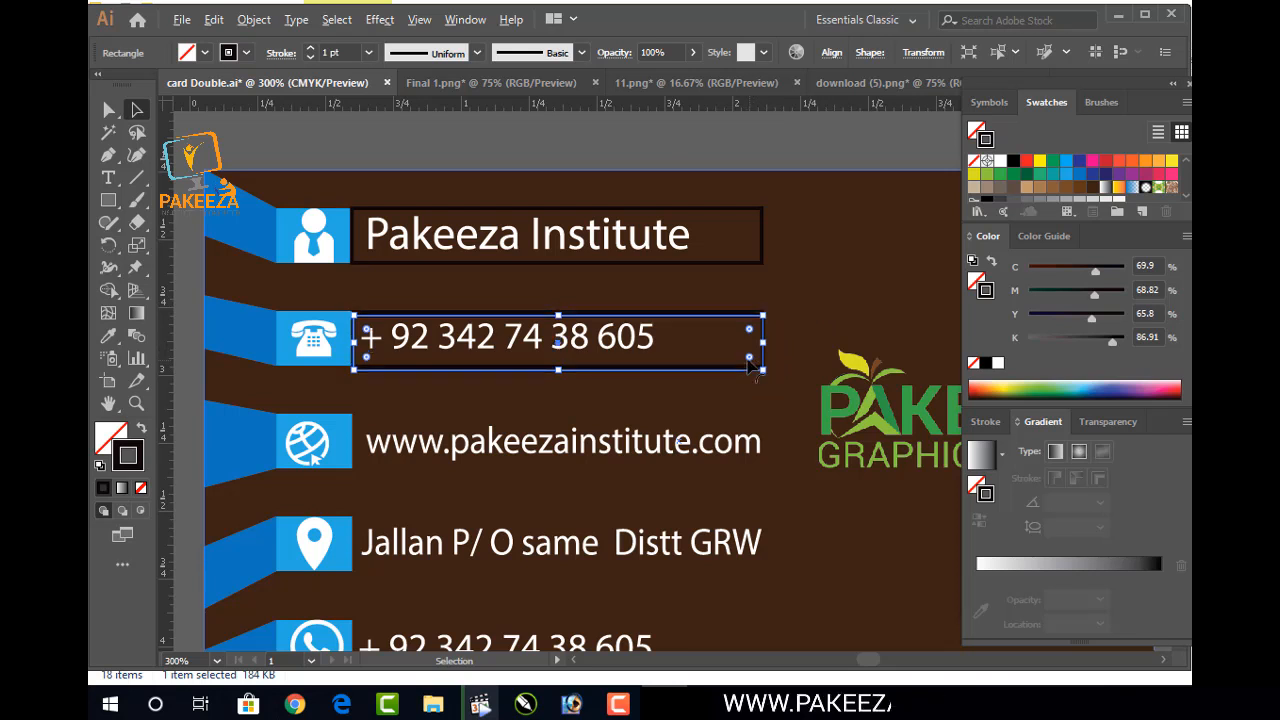
pyautogui.hotkey('alt', 'Down')
pyautogui.hotkey('alt', 'Down')
pyautogui.hotkey('alt', 'Down')
pyautogui.hotkey('alt', 'Down')
pyautogui.hotkey('alt', 'Down')
pyautogui.hotkey('alt', 'Down')
pyautogui.hotkey('alt', 'Down')
pyautogui.hotkey('alt', 'Down')
pyautogui.hotkey('alt', 'Down')
pyautogui.hotkey('alt', 'Down')
pyautogui.hotkey('alt', 'Down')
pyautogui.hotkey('alt', 'Down')
pyautogui.hotkey('alt', 'Down')
pyautogui.hotkey('alt', 'Down')
pyautogui.hotkey('alt', 'Down')
pyautogui.hotkey('alt', 'Down')
pyautogui.hotkey('alt', 'Down')
pyautogui.hotkey('alt', 'Down')
pyautogui.hotkey('alt', 'Down')
pyautogui.hotkey('ctrl', 'z')
pyautogui.hotkey('ctrl', 'z')
pyautogui.hotkey('ctrl', 'z')
pyautogui.hotkey('ctrl', 'z')
pyautogui.hotkey('ctrl', 'z')
pyautogui.hotkey('ctrl', 'z')
pyautogui.hotkey('ctrl', 'z')
pyautogui.hotkey('ctrl', 'z')
pyautogui.hotkey('ctrl', 'z')
pyautogui.hotkey('ctrl', 'z')
pyautogui.hotkey('ctrl', 'z')
pyautogui.hotkey('ctrl', 'z')
pyautogui.hotkey('ctrl', 'z')
pyautogui.hotkey('ctrl', 'z')
pyautogui.hotkey('ctrl', 'z')
pyautogui.hotkey('ctrl', 'z')
pyautogui.hotkey('ctrl', 'z')
pyautogui.hotkey('ctrl', 'z')
pyautogui.hotkey('ctrl', 'z')
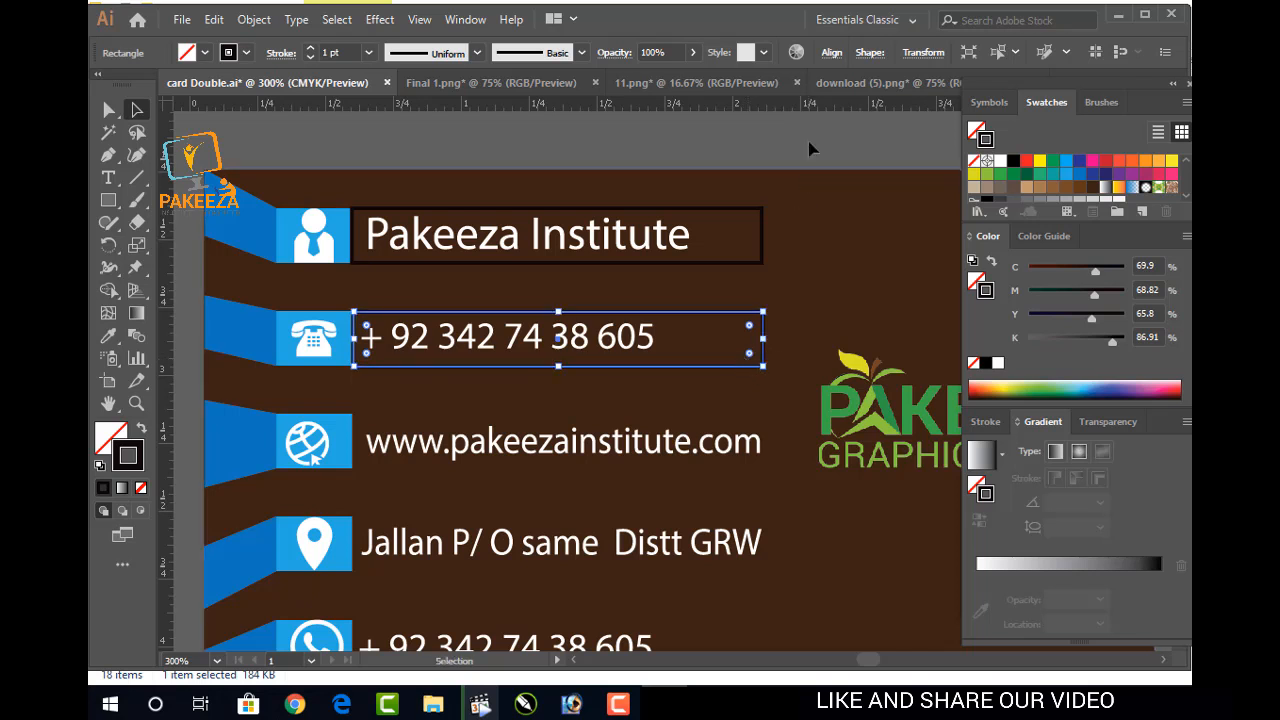
# Step box copies down to frame the website, address and lower phone-number rows
pyautogui.click(810, 153)
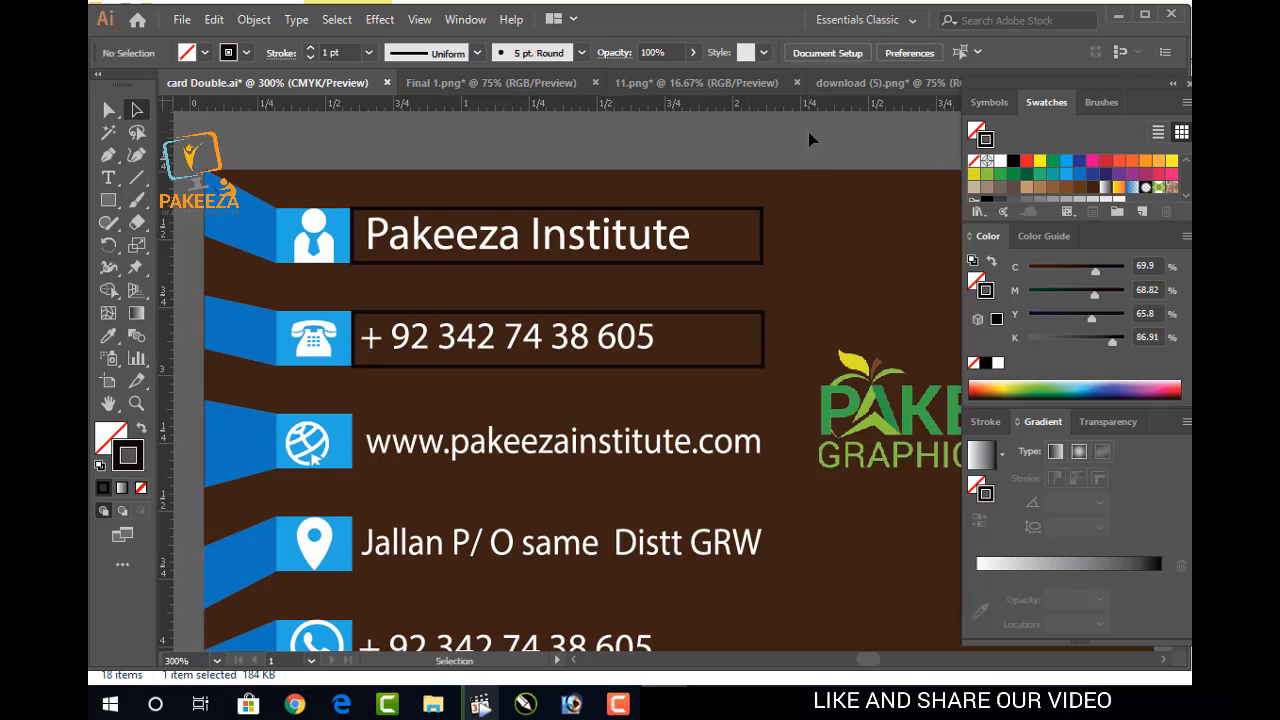
pyautogui.click(757, 322)
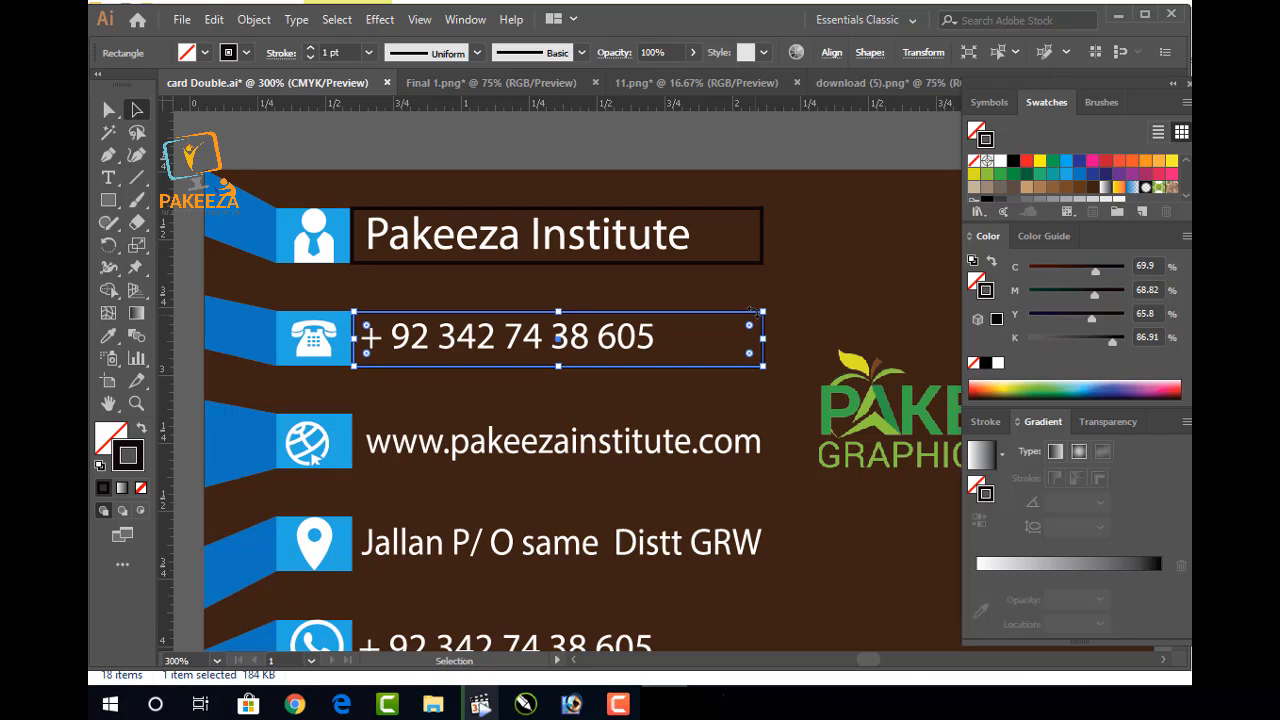
pyautogui.press('Down')
pyautogui.press('Down')
pyautogui.press('Down')
pyautogui.press('Down')
pyautogui.press('Down')
pyautogui.press('Down')
pyautogui.press('Down')
pyautogui.press('Down')
pyautogui.press('Down')
pyautogui.press('Down')
pyautogui.press('Down')
pyautogui.press('Down')
pyautogui.press('Down')
pyautogui.press('Down')
pyautogui.press('Down')
pyautogui.press('Down')
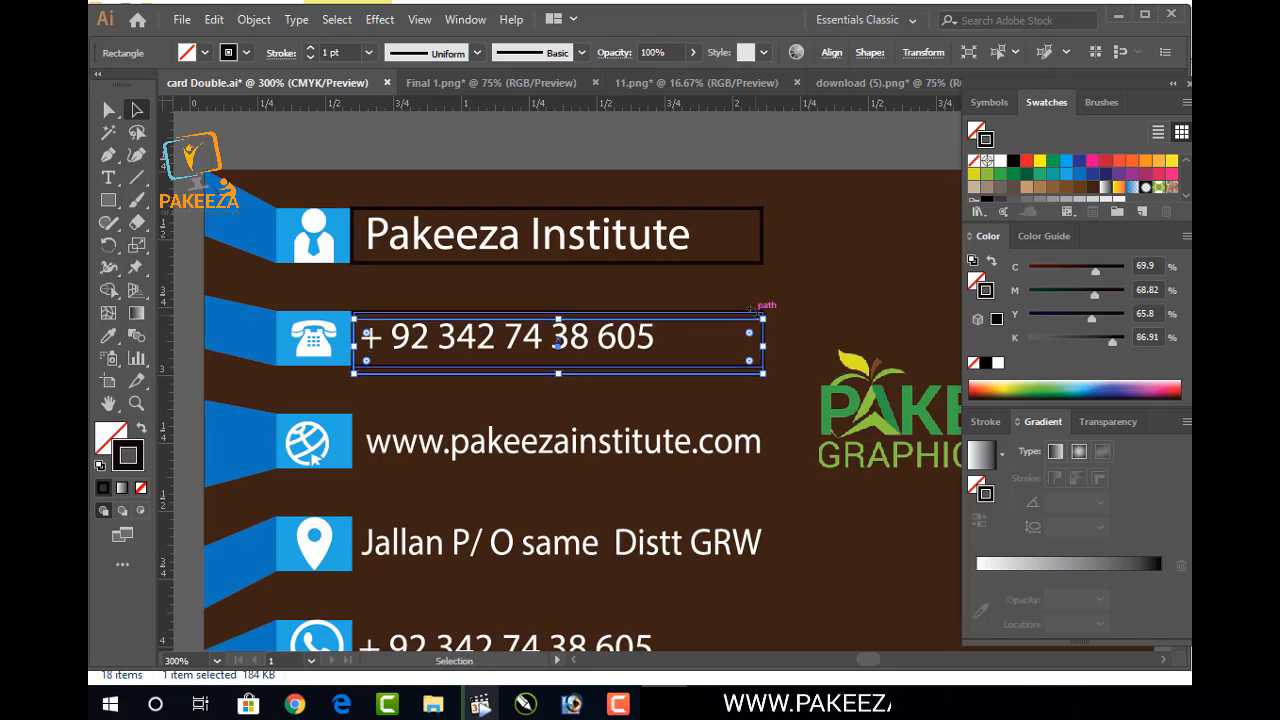
pyautogui.press('Down')
pyautogui.press('Down')
pyautogui.press('Down')
pyautogui.press('Down')
pyautogui.press('Down')
pyautogui.press('Down')
pyautogui.press('Down')
pyautogui.press('Down')
pyautogui.press('Down')
pyautogui.press('Down')
pyautogui.press('Down')
pyautogui.press('Down')
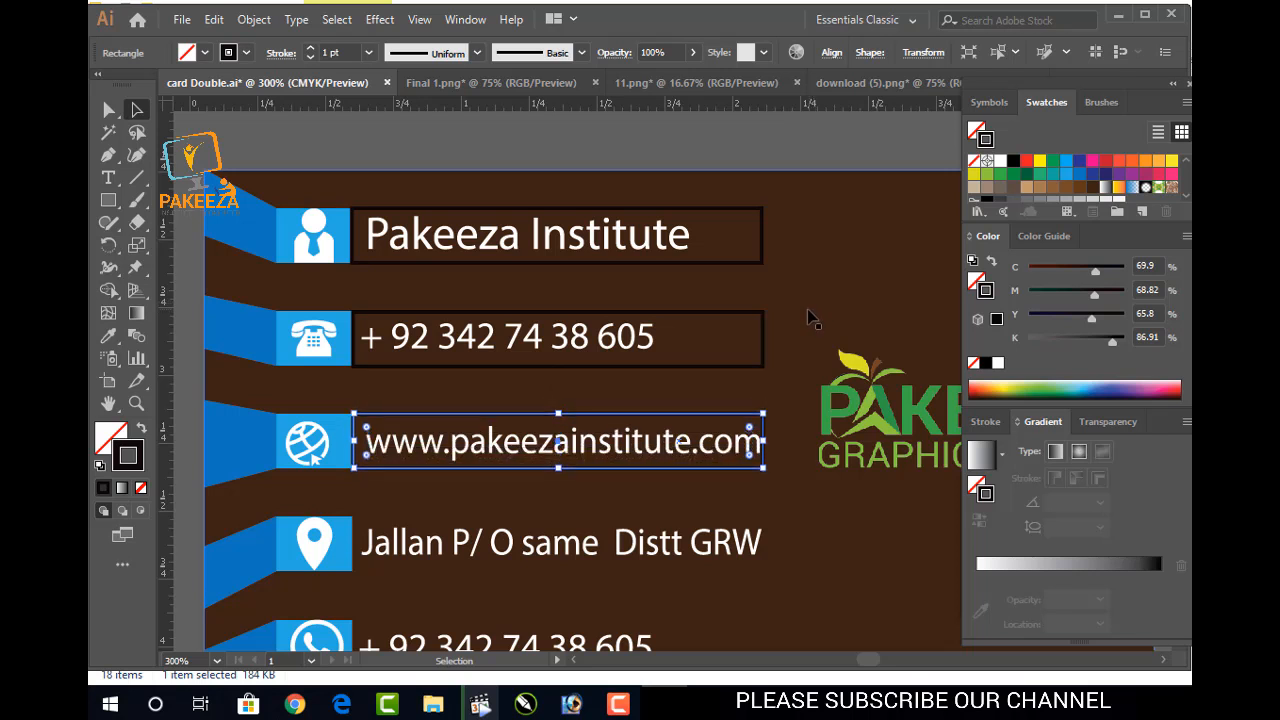
pyautogui.click(791, 143)
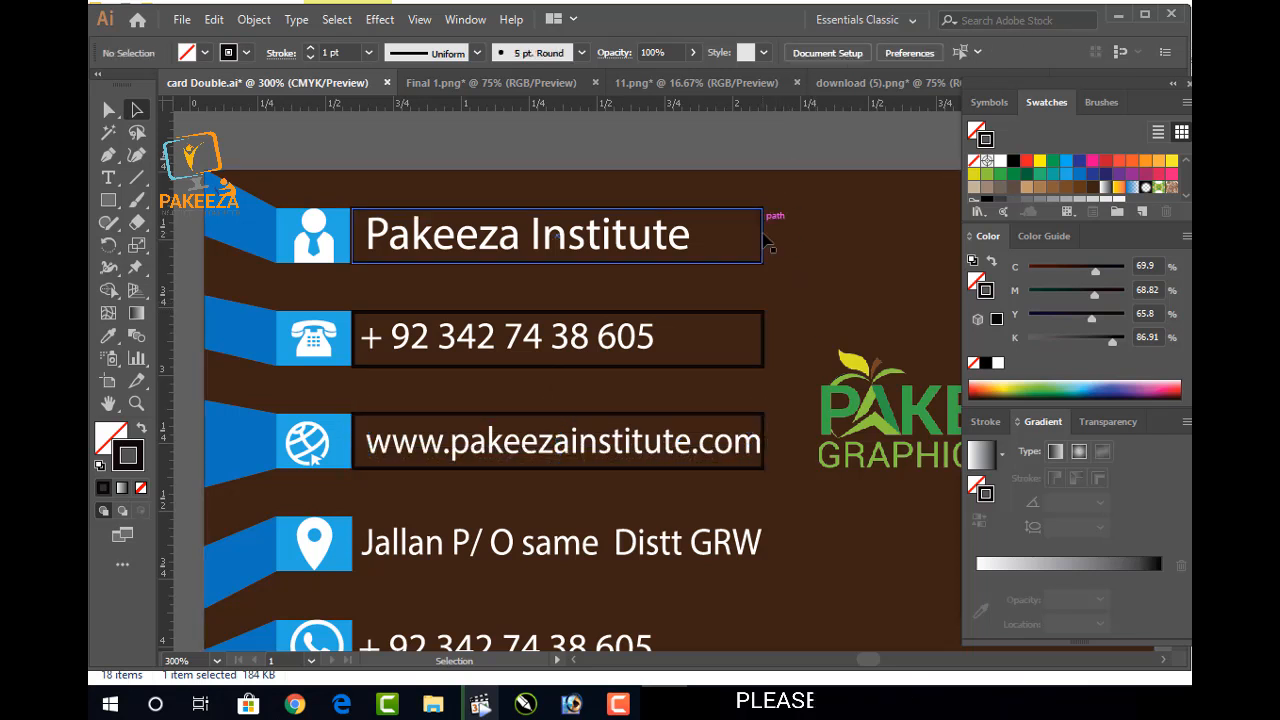
pyautogui.click(763, 427)
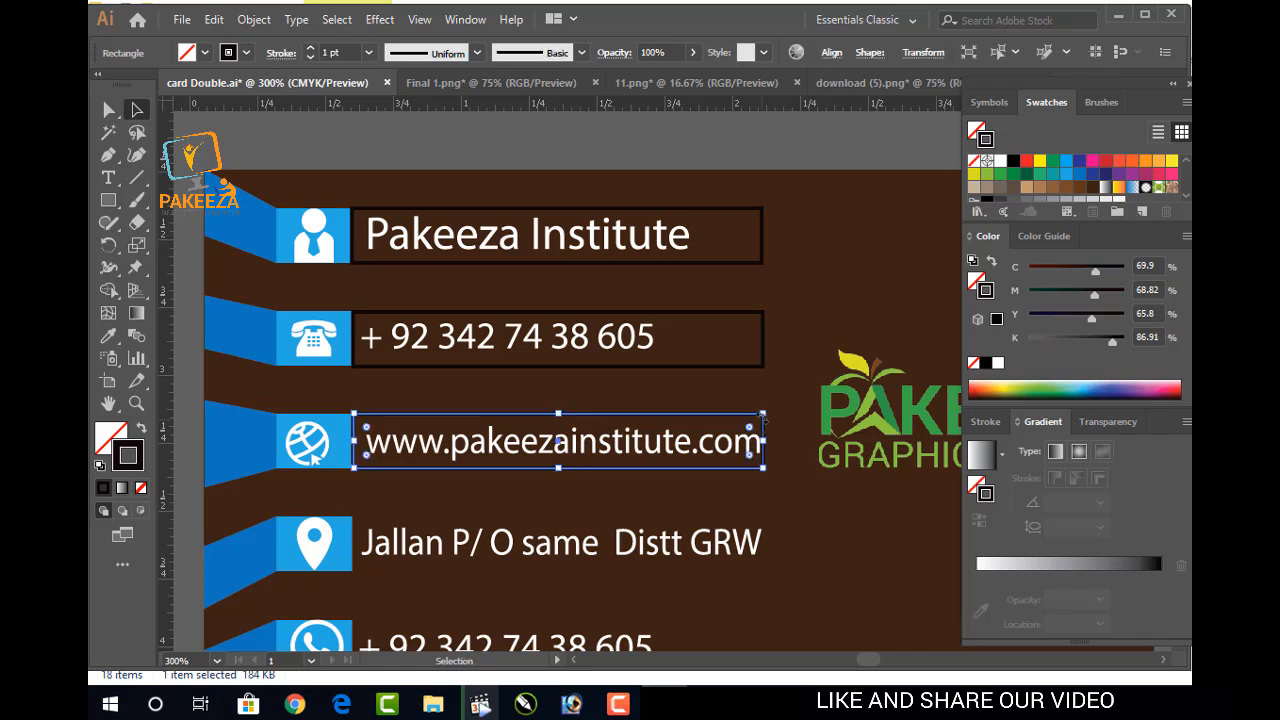
pyautogui.press('Down')
pyautogui.press('Down')
pyautogui.press('Down')
pyautogui.press('Down')
pyautogui.press('Down')
pyautogui.press('Down')
pyautogui.press('Down')
pyautogui.press('Down')
pyautogui.press('Down')
pyautogui.press('Down')
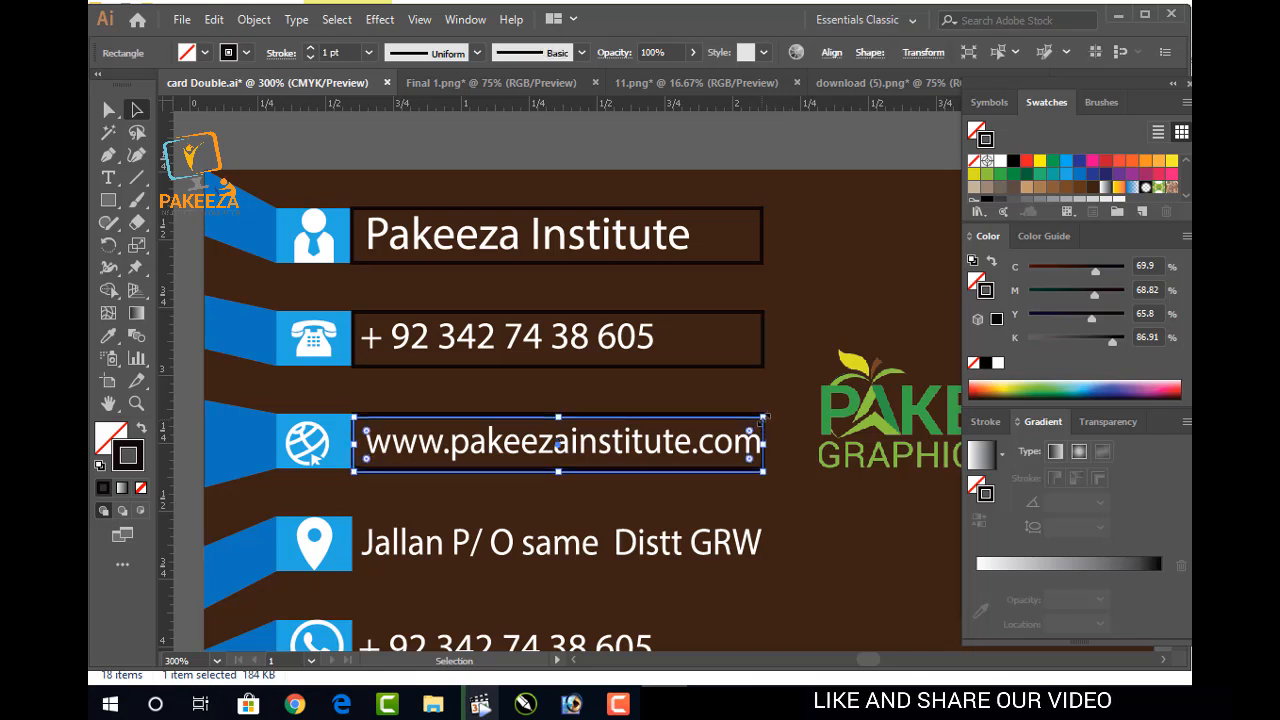
pyautogui.press('Down')
pyautogui.press('Down')
pyautogui.press('Down')
pyautogui.press('Down')
pyautogui.press('Down')
pyautogui.press('Down')
pyautogui.press('Down')
pyautogui.press('Down')
pyautogui.press('Down')
pyautogui.press('Down')
pyautogui.press('Down')
pyautogui.press('Down')
pyautogui.press('Down')
pyautogui.press('Down')
pyautogui.press('Down')
pyautogui.press('Down')
pyautogui.press('Down')
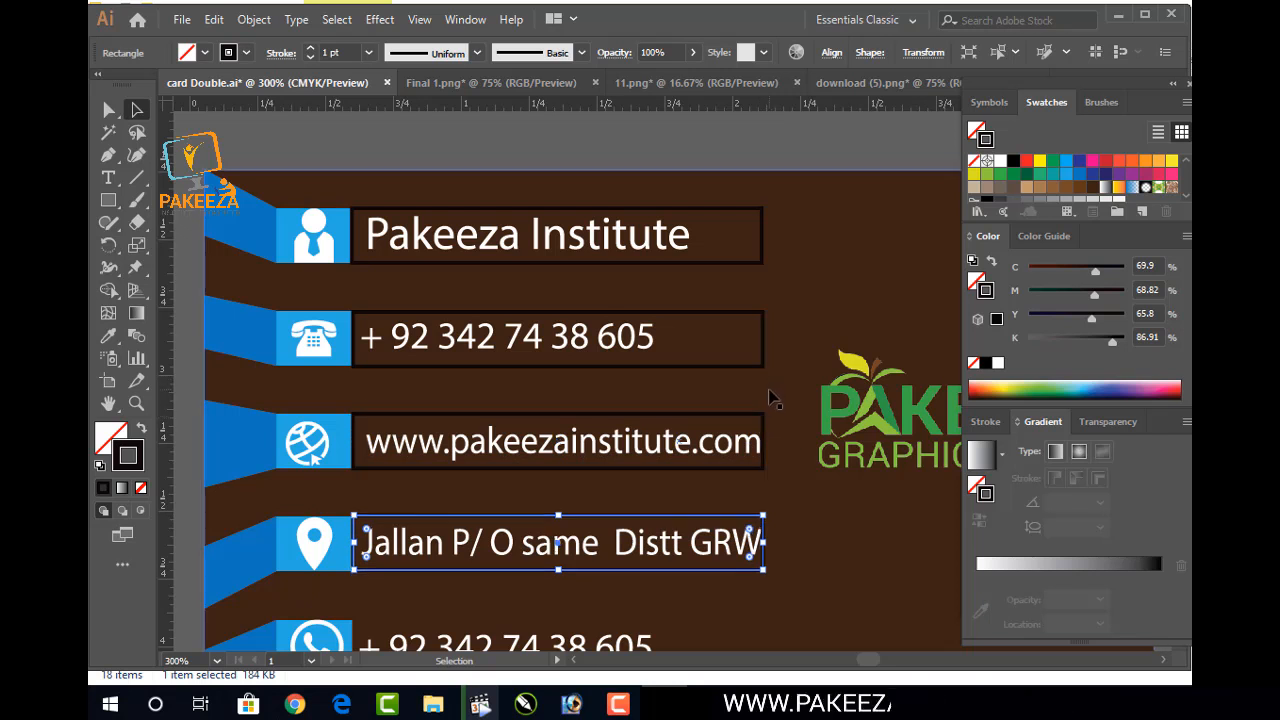
pyautogui.press('Down')
pyautogui.press('Down')
pyautogui.press('Down')
pyautogui.press('Down')
pyautogui.press('Down')
pyautogui.press('Down')
pyautogui.press('Down')
pyautogui.press('Down')
pyautogui.press('Down')
pyautogui.press('Down')
pyautogui.press('Down')
pyautogui.press('Down')
pyautogui.press('Down')
pyautogui.press('Down')
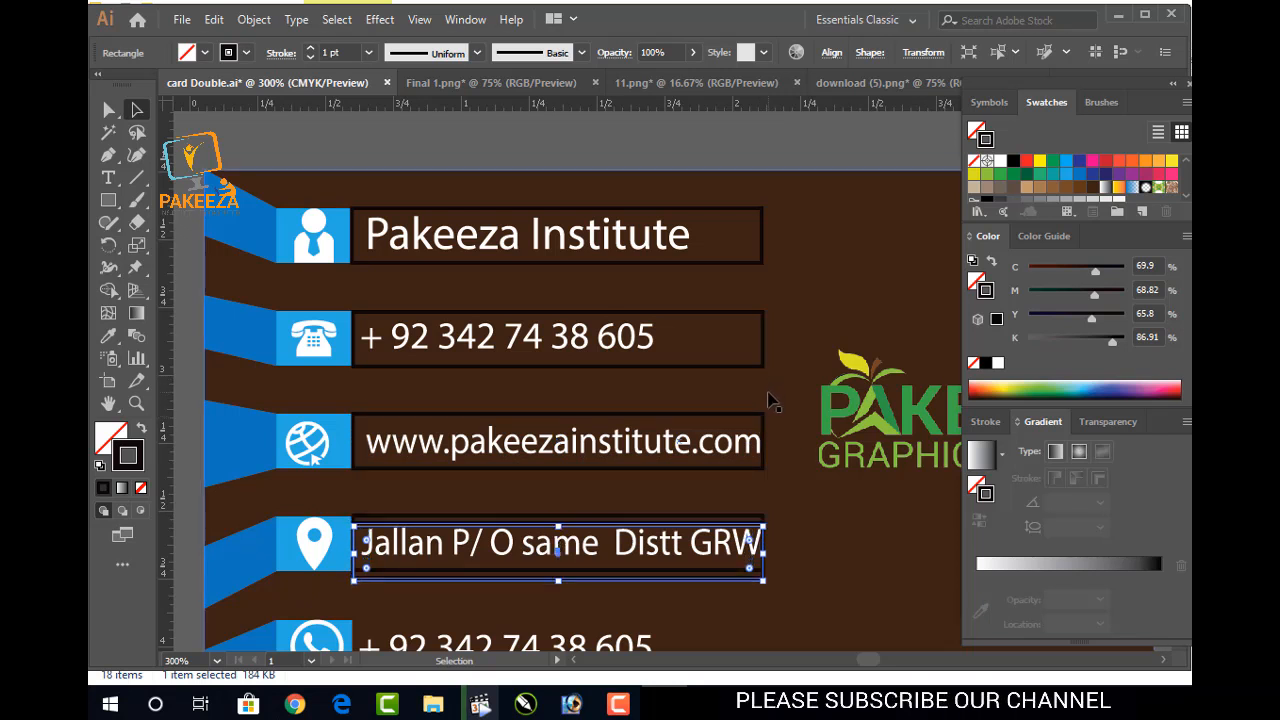
pyautogui.scroll(-2, 770, 400)
pyautogui.press('Down')
pyautogui.press('Down')
pyautogui.press('Down')
pyautogui.press('Down')
pyautogui.press('Down')
pyautogui.press('Down')
pyautogui.press('Down')
pyautogui.press('Down')
pyautogui.press('Down')
pyautogui.press('Down')
pyautogui.press('Down')
pyautogui.press('Down')
pyautogui.press('Down')
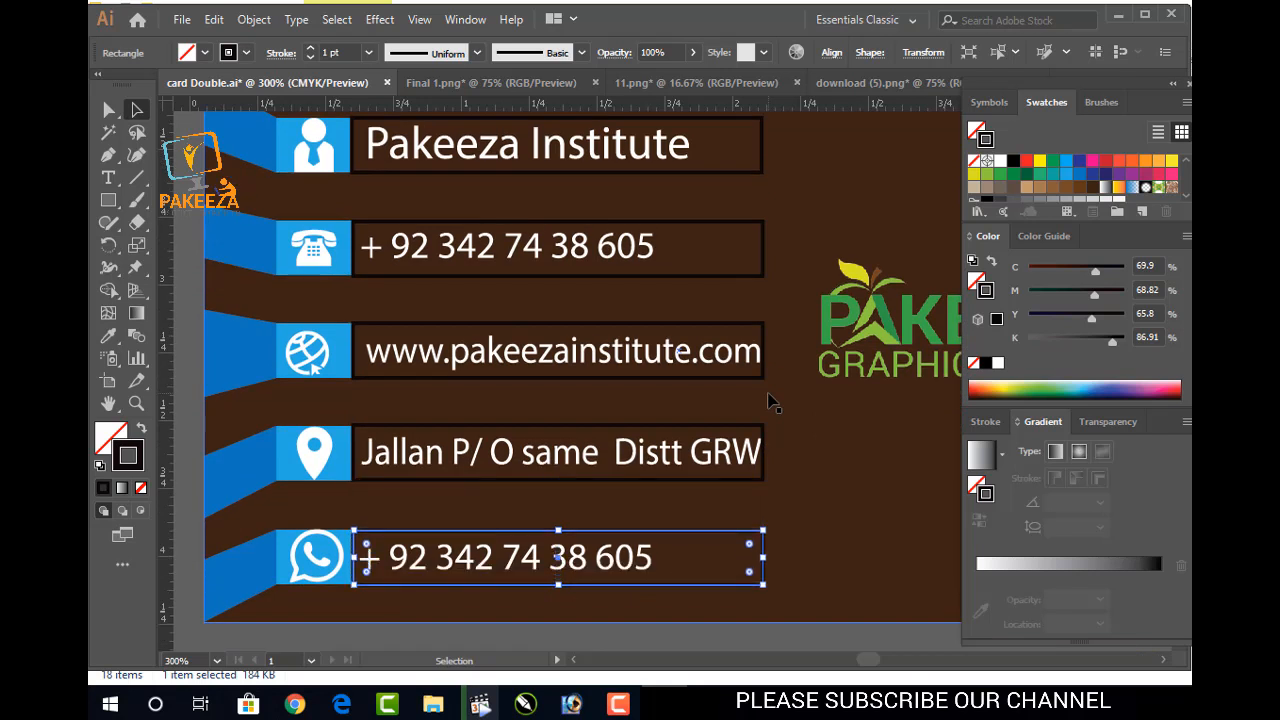
pyautogui.click(736, 640)
pyautogui.scroll(-1, 672, 530)
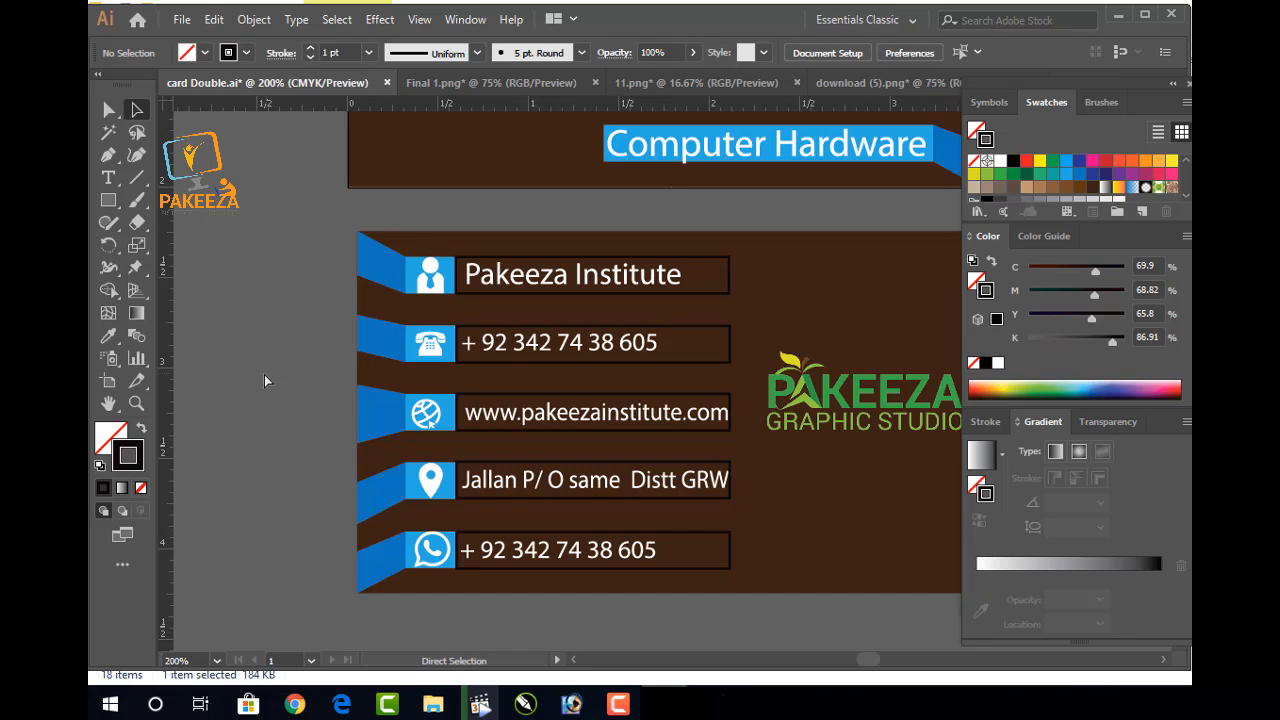
pyautogui.hotkey('ctrl', 's')
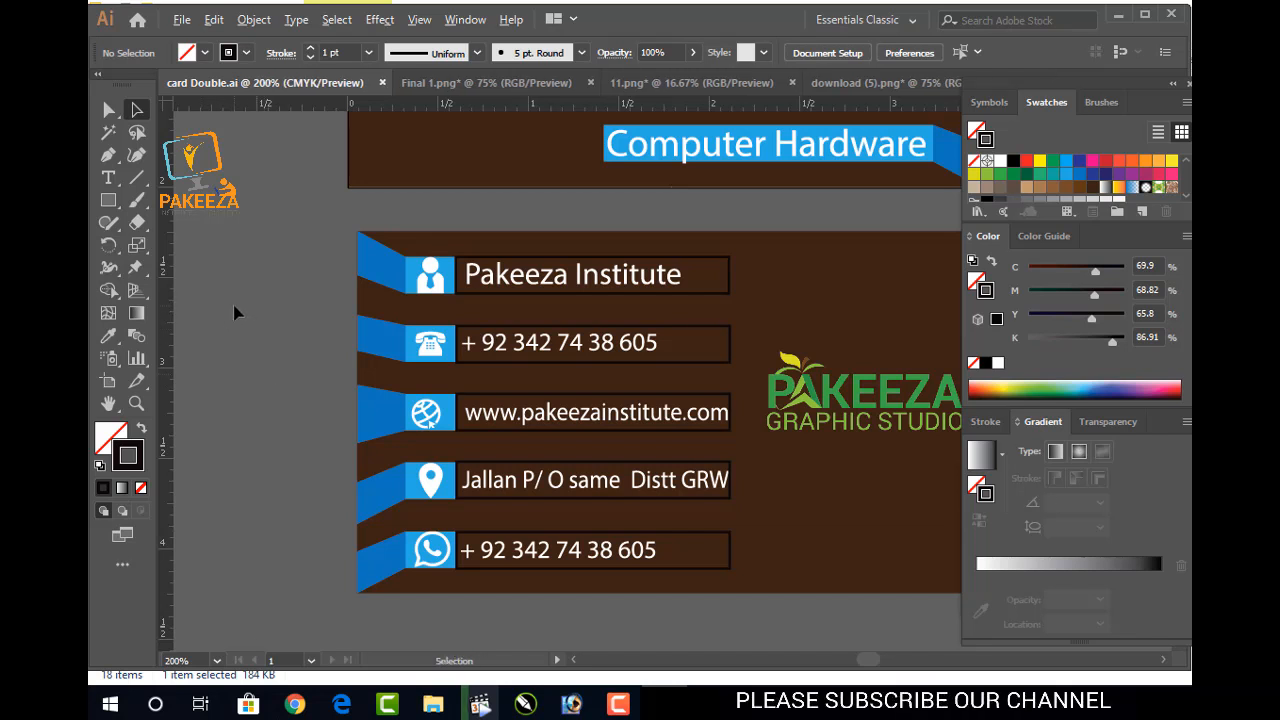
pyautogui.scroll(-1, 237, 309)
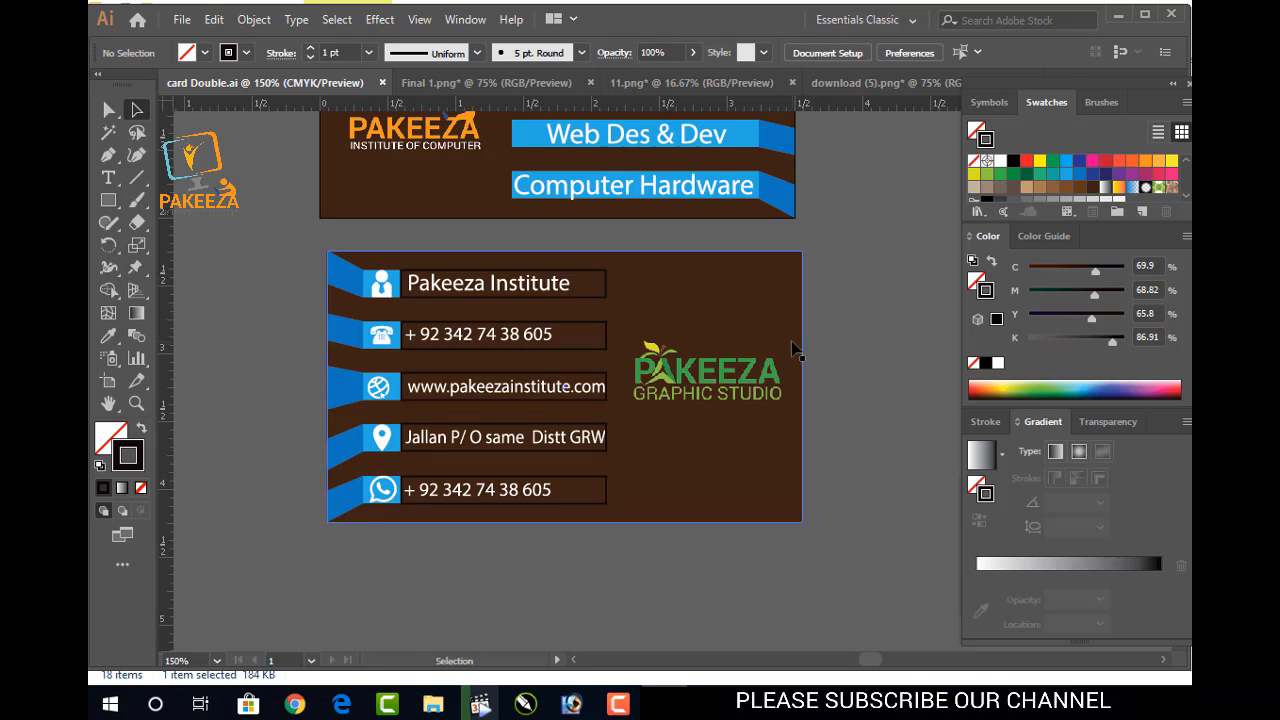
pyautogui.scroll(1, 612, 320)
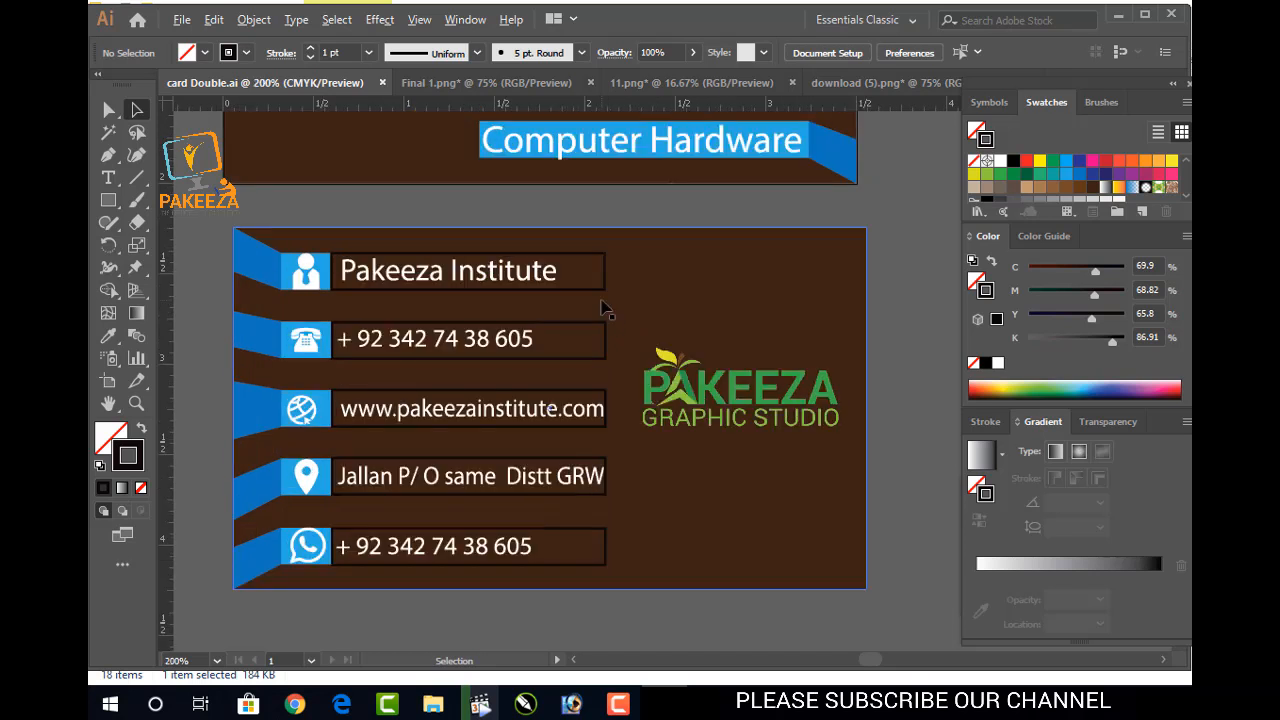
pyautogui.click(604, 276)
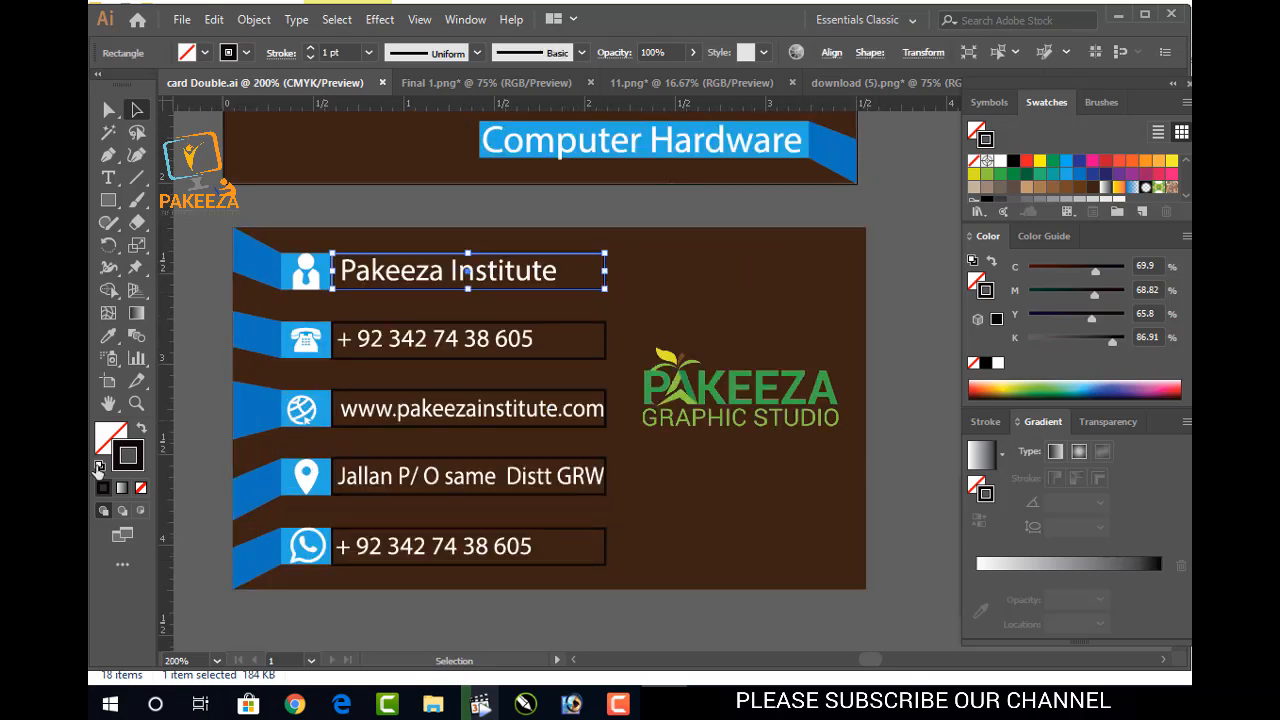
# Give the Pakeeza Institute and first phone-number boxes orange outlines
pyautogui.click(1170, 162)
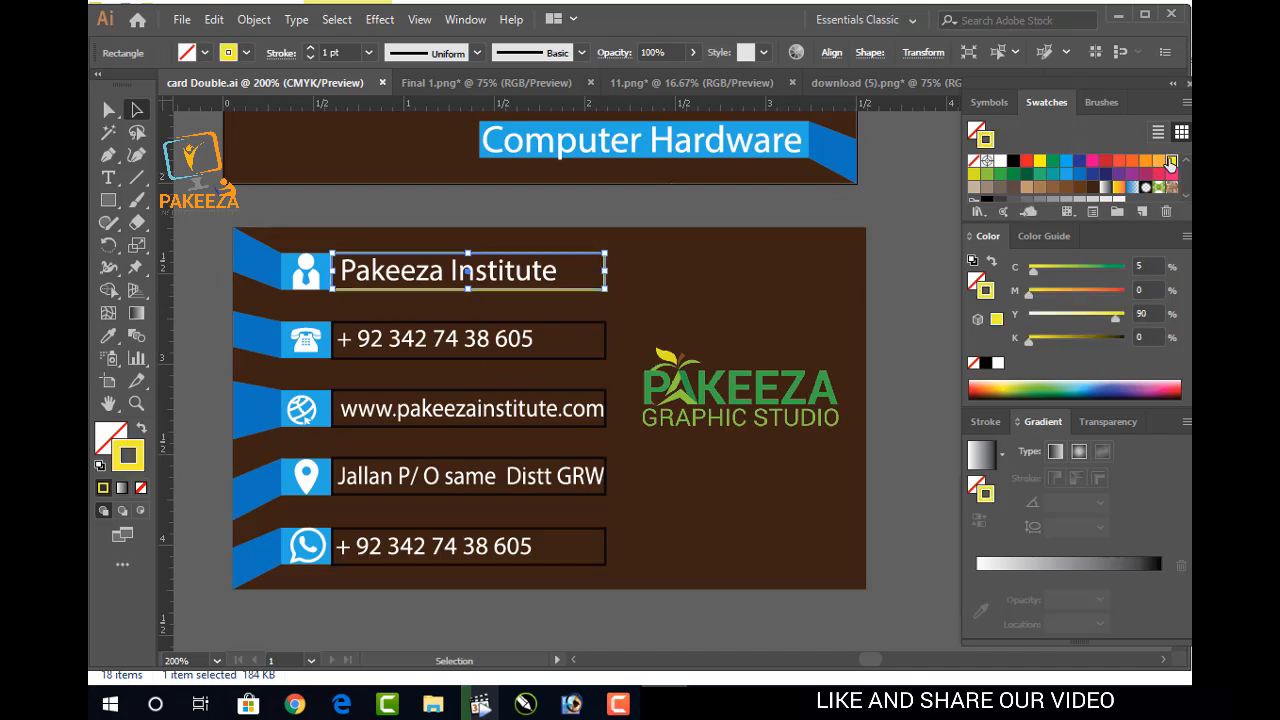
pyautogui.click(918, 254)
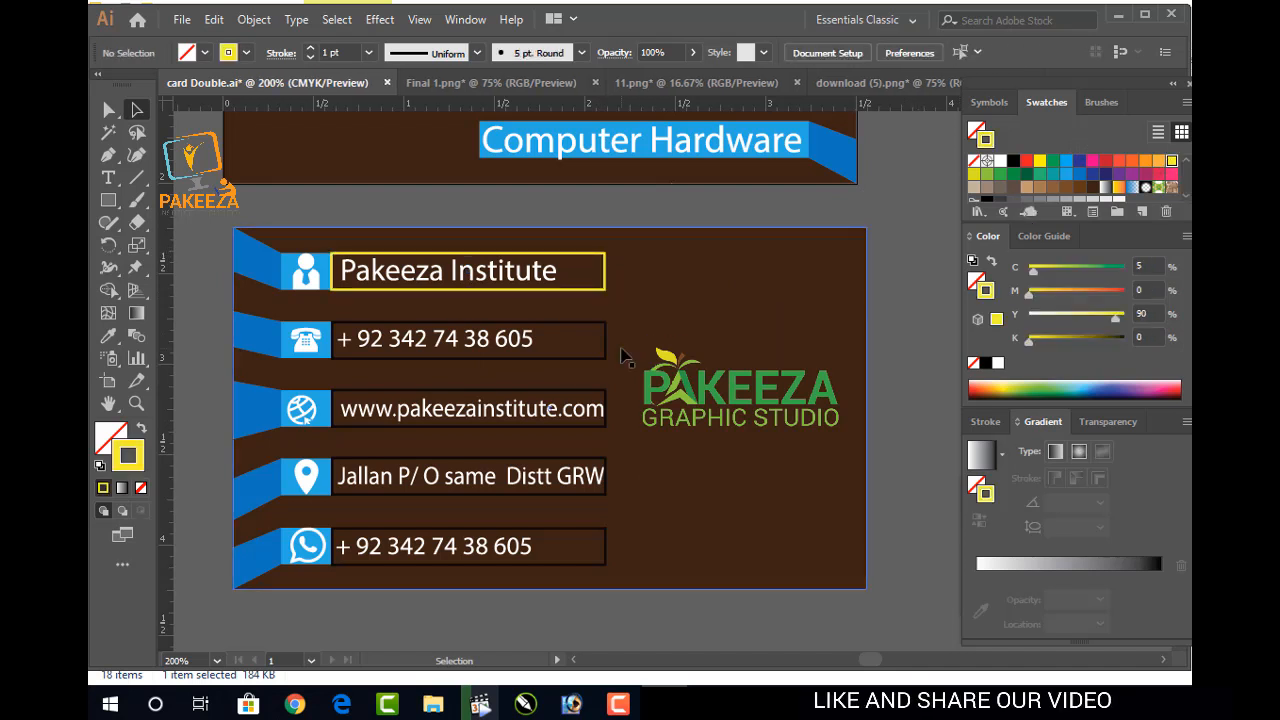
pyautogui.click(604, 286)
pyautogui.click(1127, 186)
pyautogui.click(926, 257)
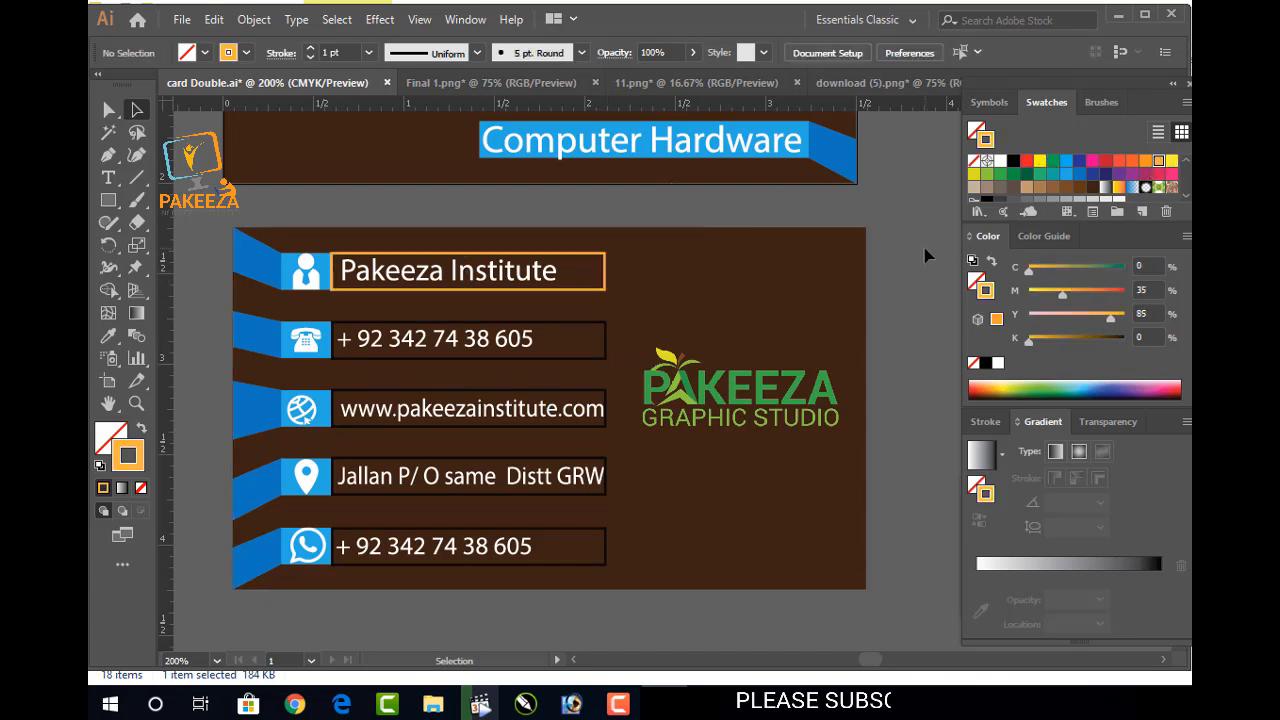
pyautogui.click(613, 350)
pyautogui.click(1161, 162)
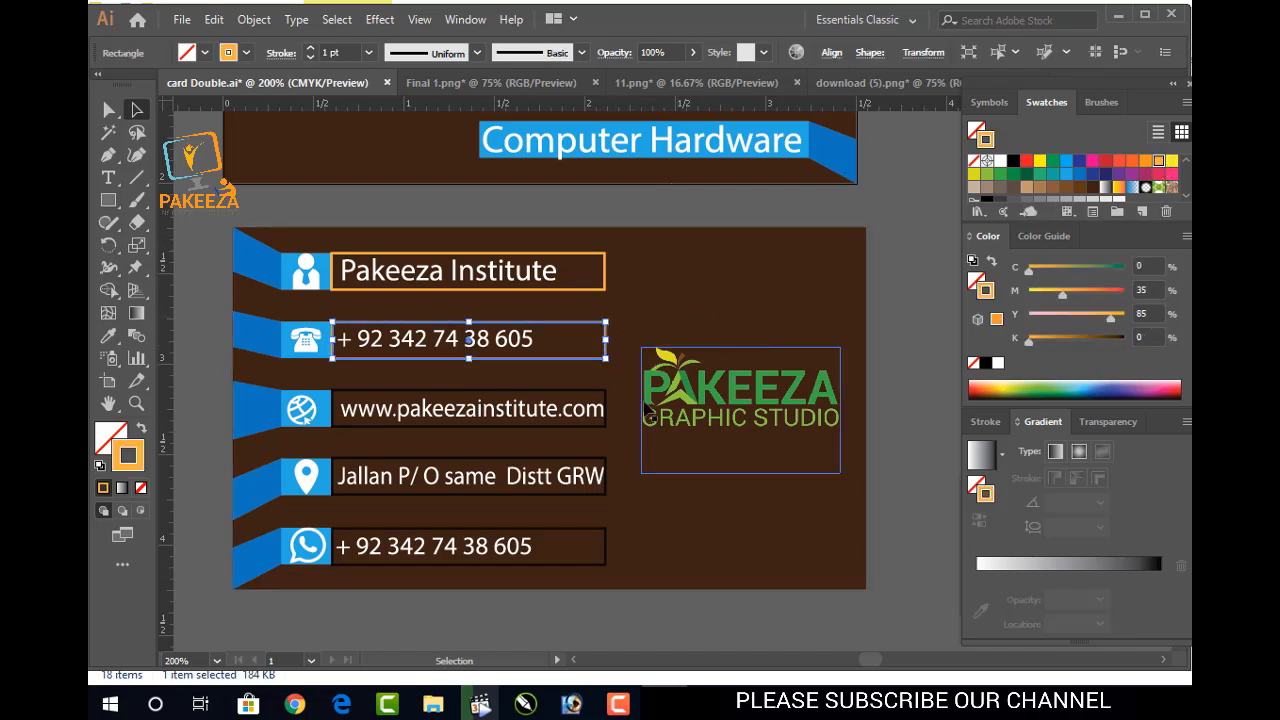
# Give the website, address and bottom phone-number boxes orange outlines
pyautogui.click(606, 415)
pyautogui.click(1159, 161)
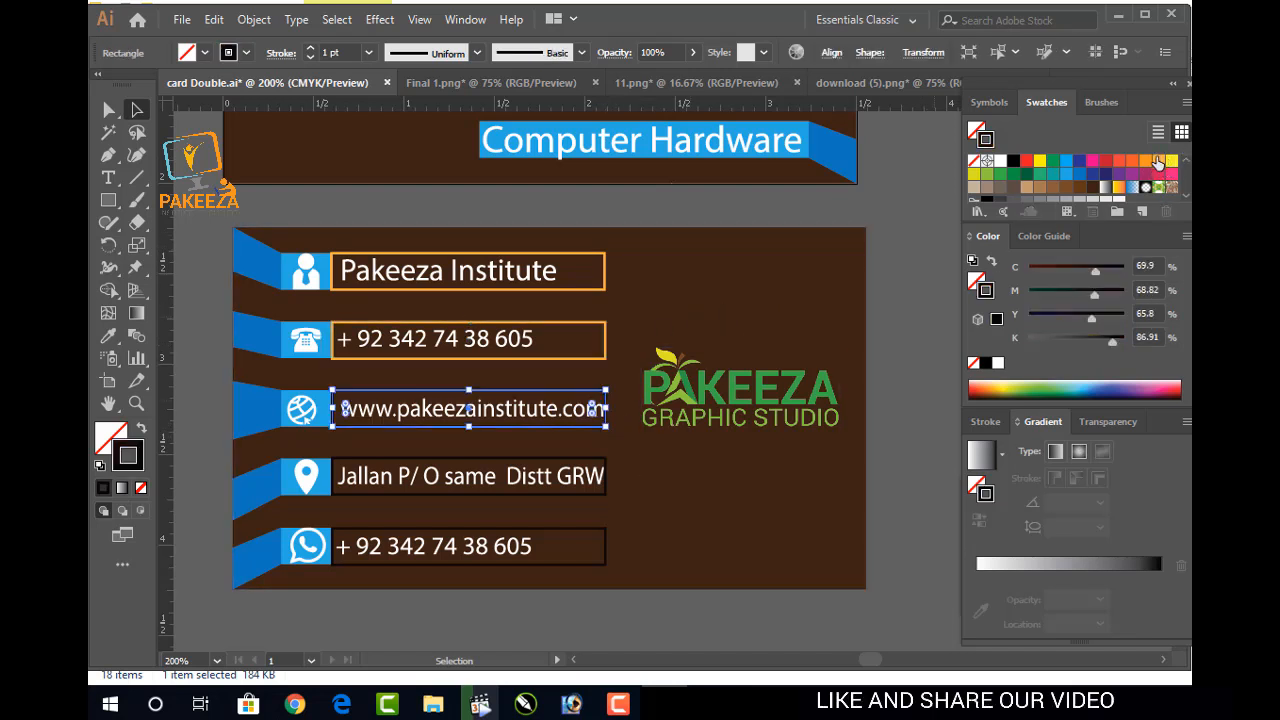
pyautogui.click(605, 489)
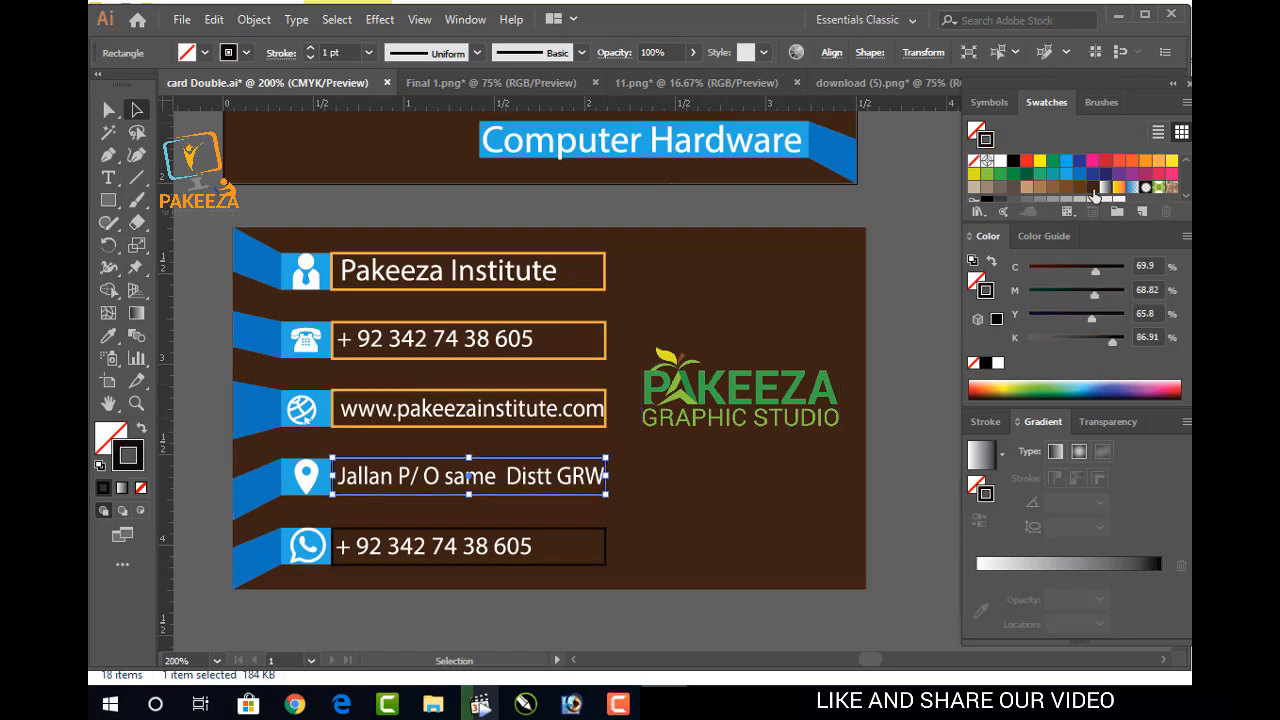
pyautogui.click(1157, 162)
pyautogui.doubleClick(606, 533)
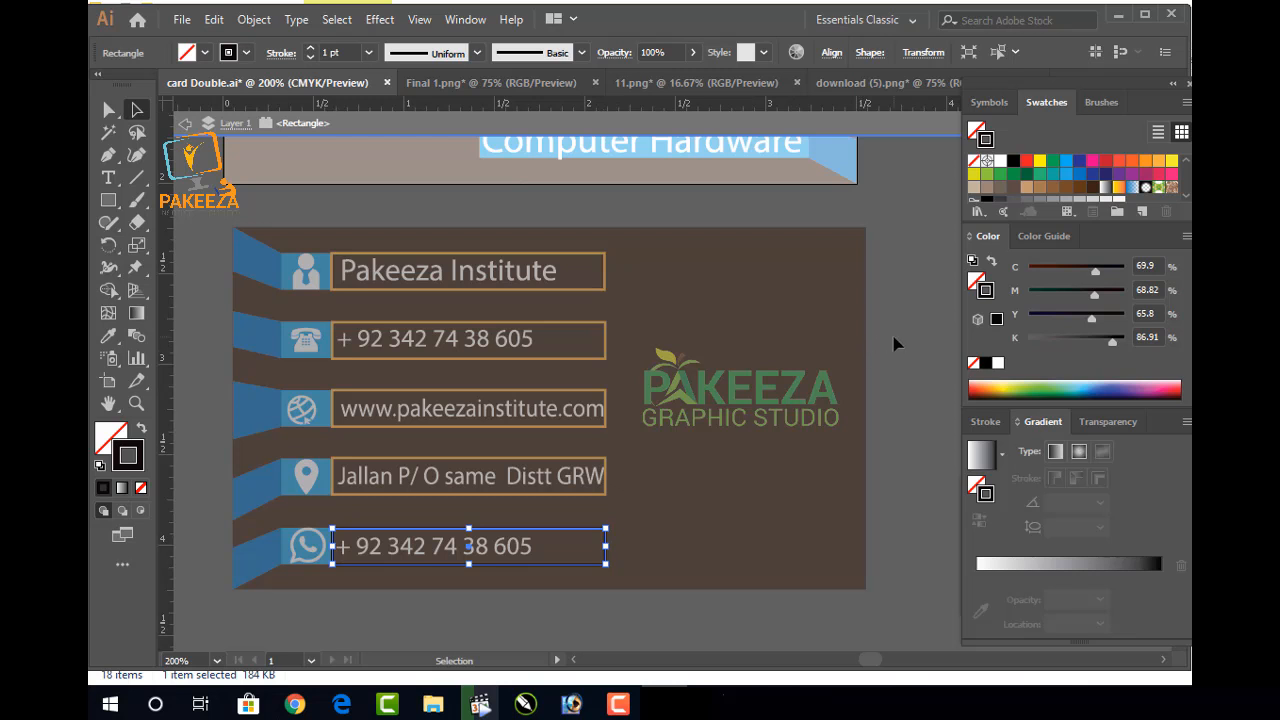
pyautogui.doubleClick(895, 345)
pyautogui.click(575, 538)
pyautogui.click(1157, 162)
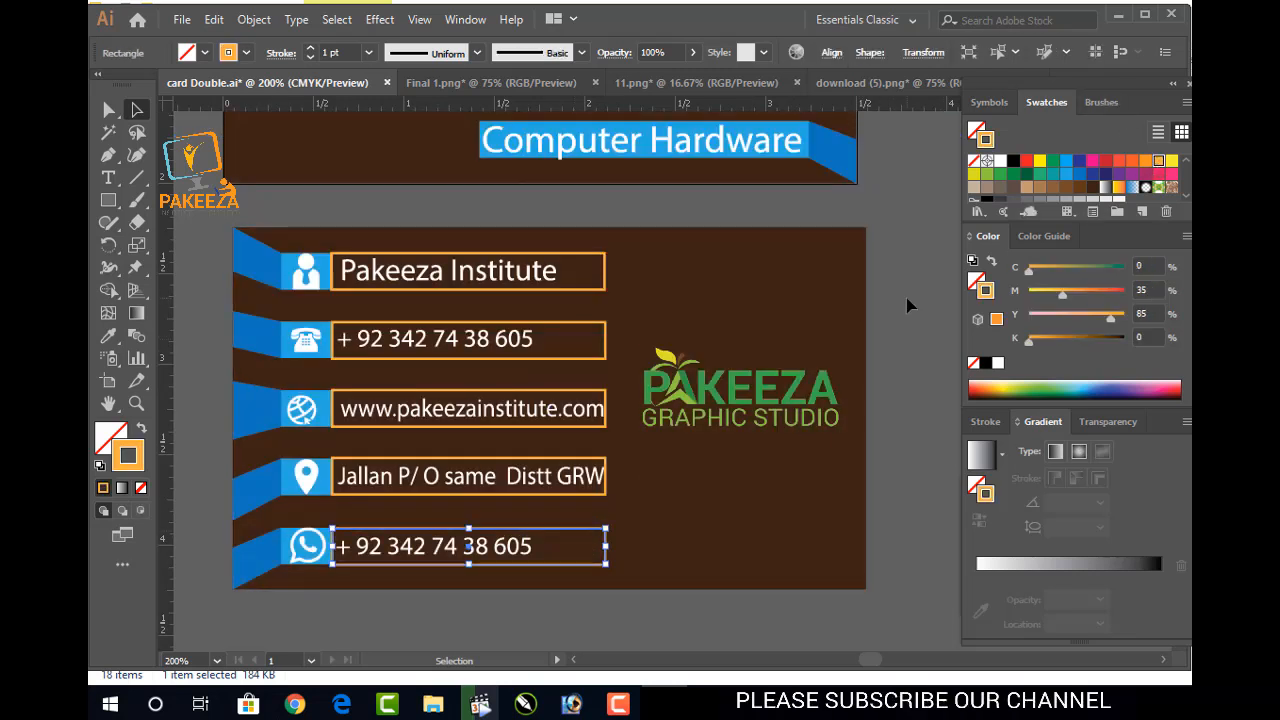
pyautogui.click(907, 305)
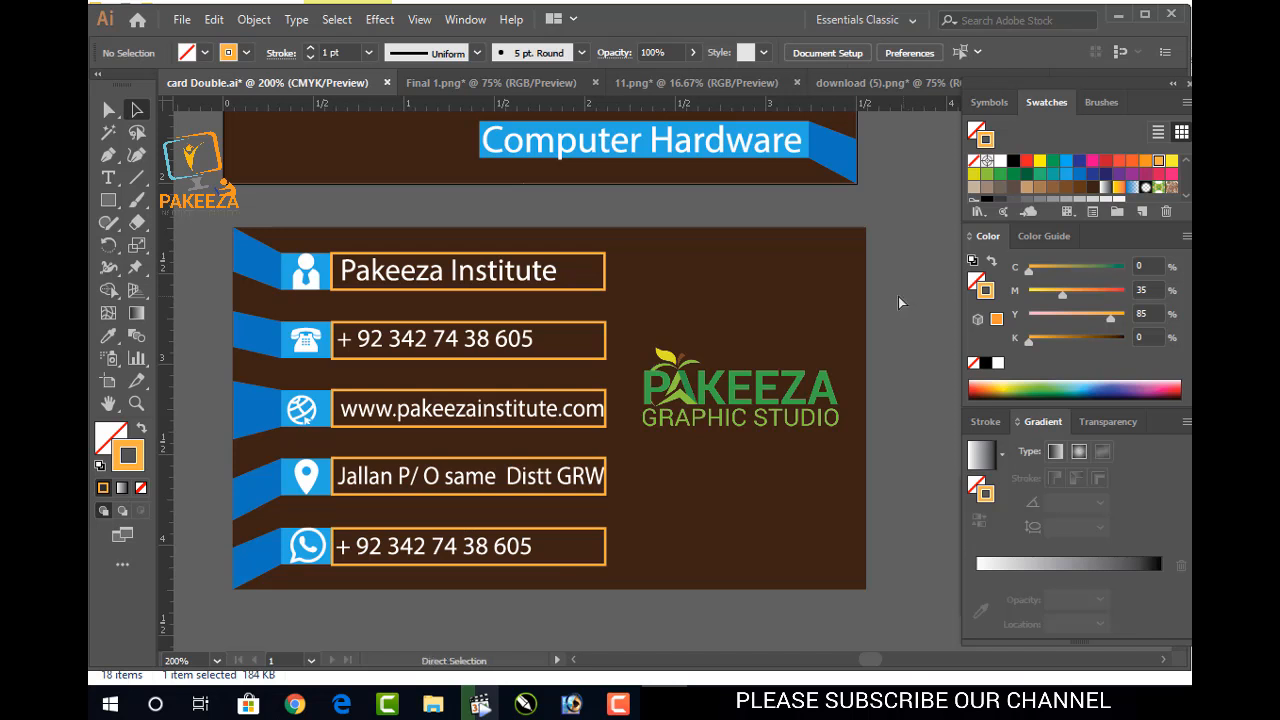
# Thin the Pakeeza Institute and first phone-number box outlines to 0.5 pt
pyautogui.press('v')
pyautogui.scroll(-2, 612, 410)
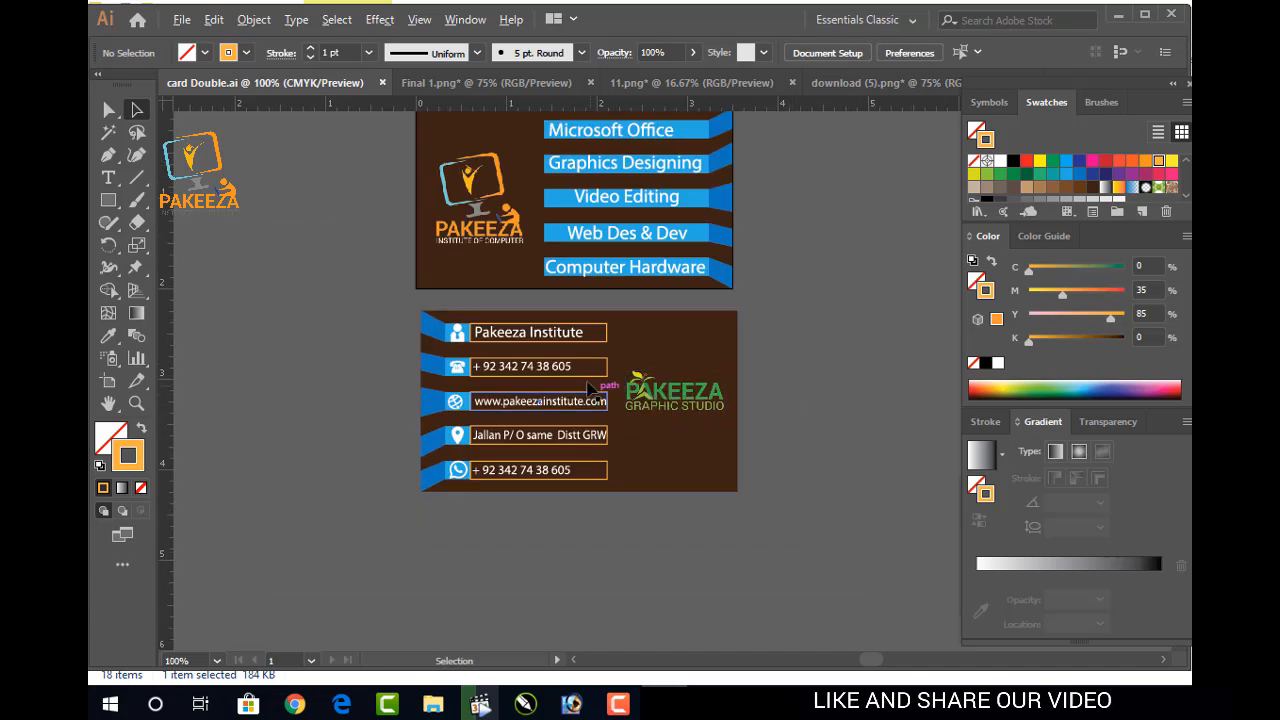
pyautogui.scroll(1, 586, 387)
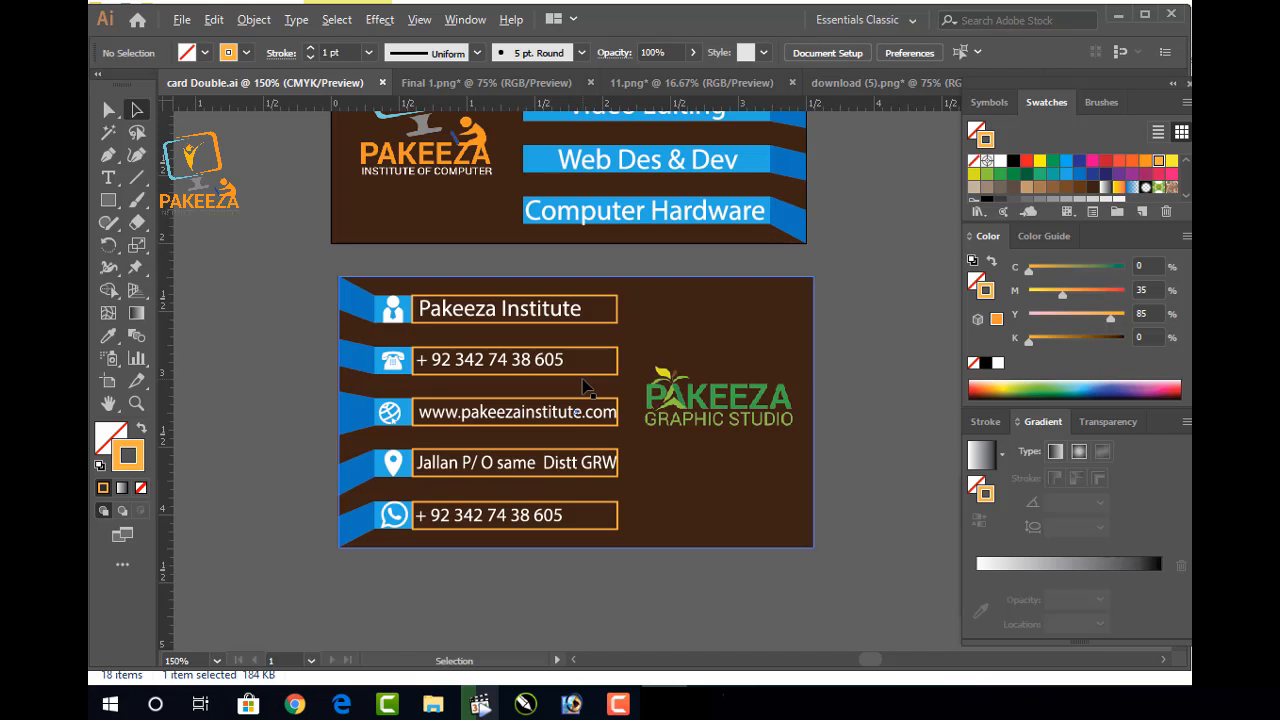
pyautogui.scroll(1, 585, 387)
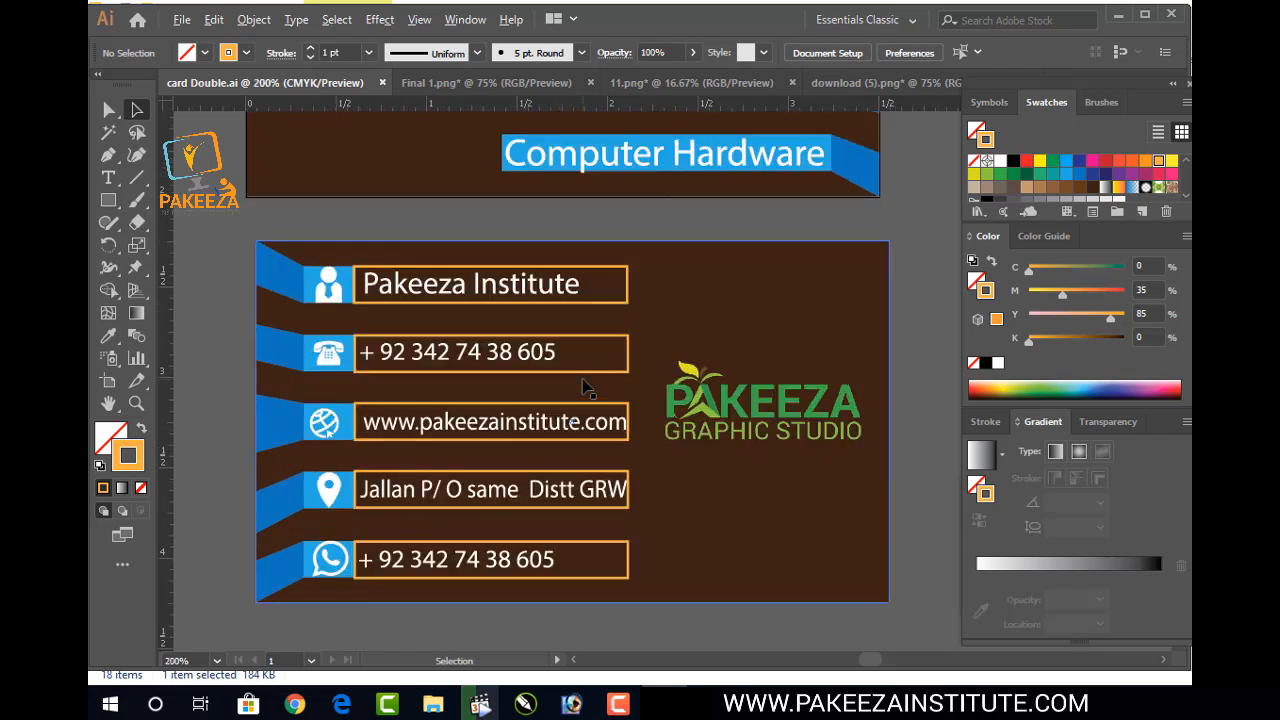
pyautogui.click(622, 262)
pyautogui.click(627, 278)
pyautogui.click(368, 52)
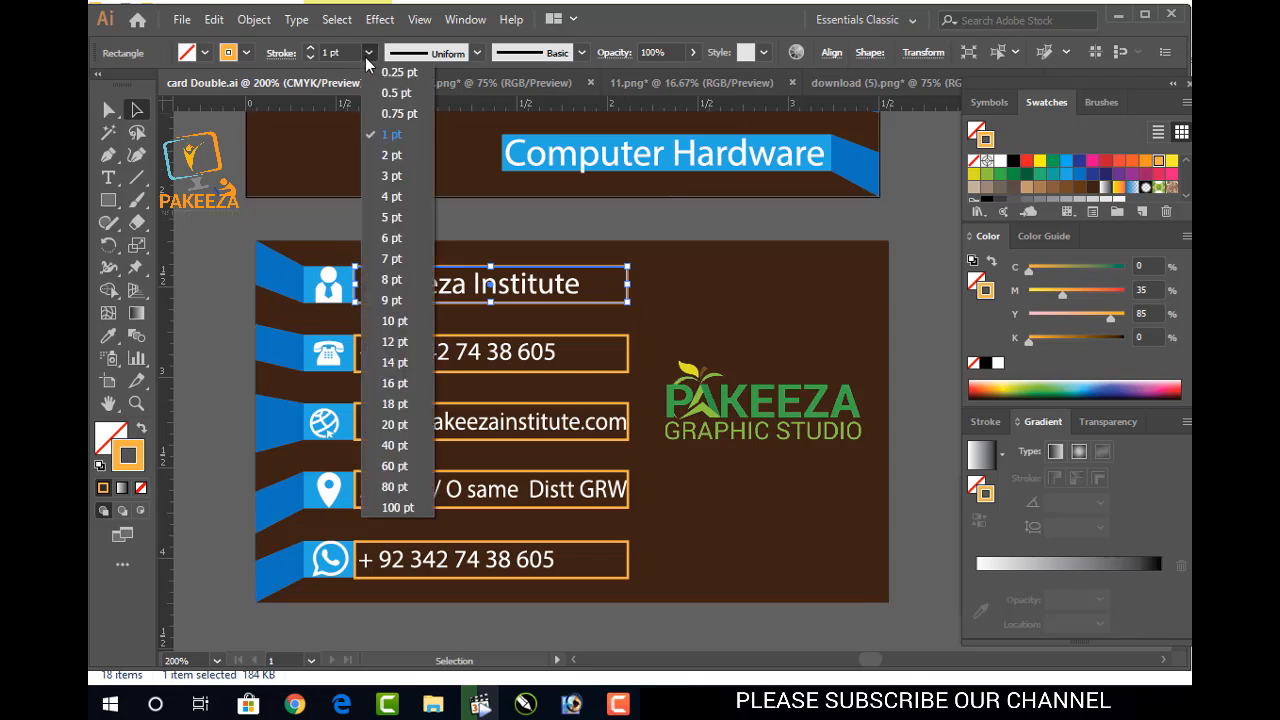
pyautogui.click(385, 86)
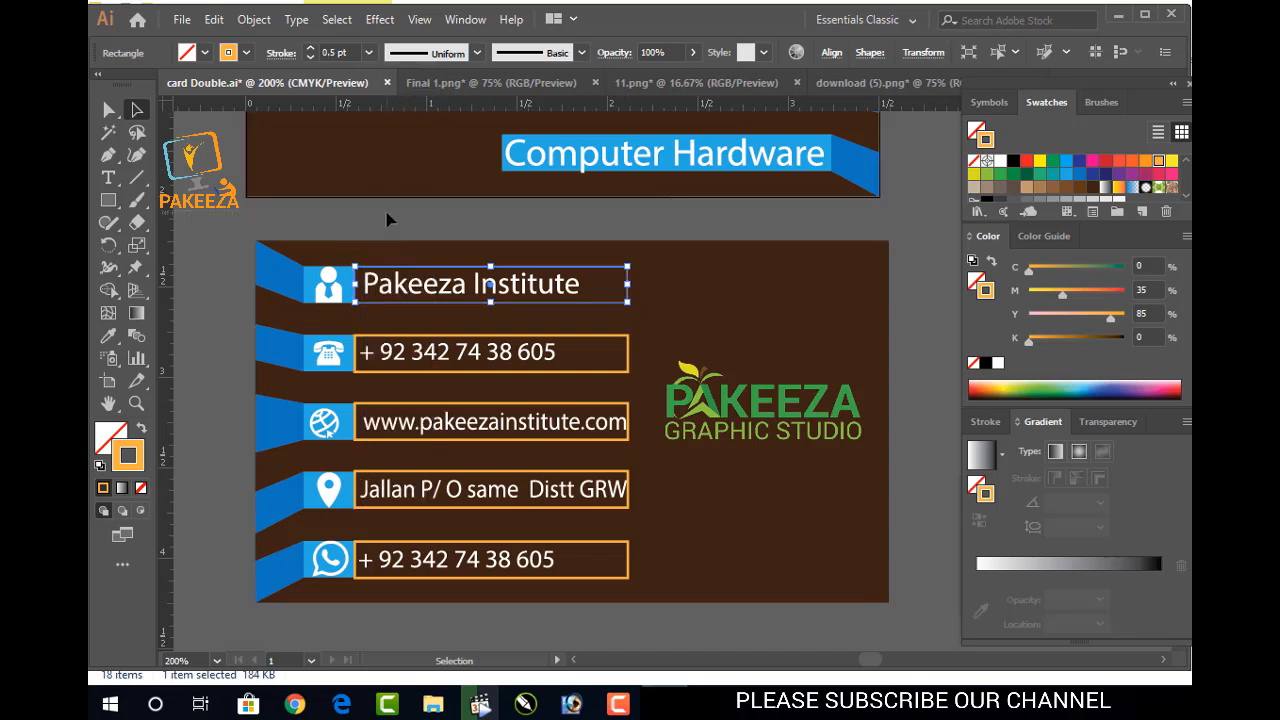
pyautogui.click(389, 217)
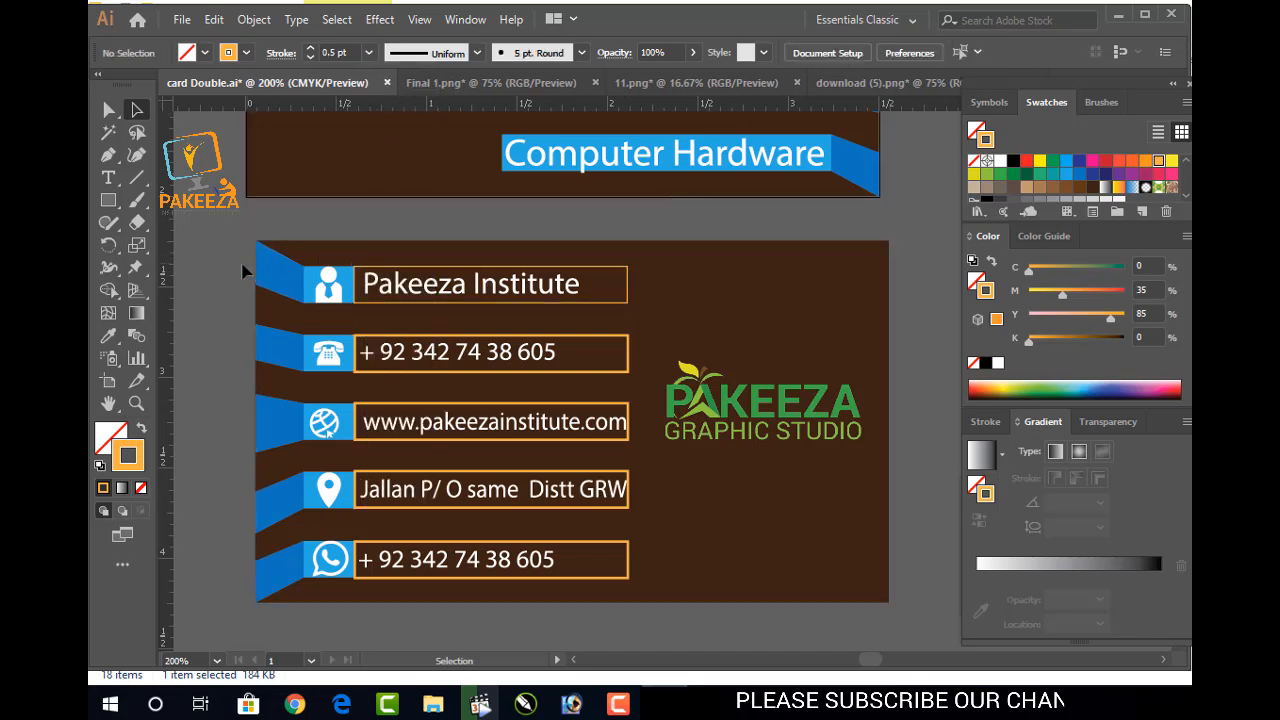
pyautogui.click(613, 375)
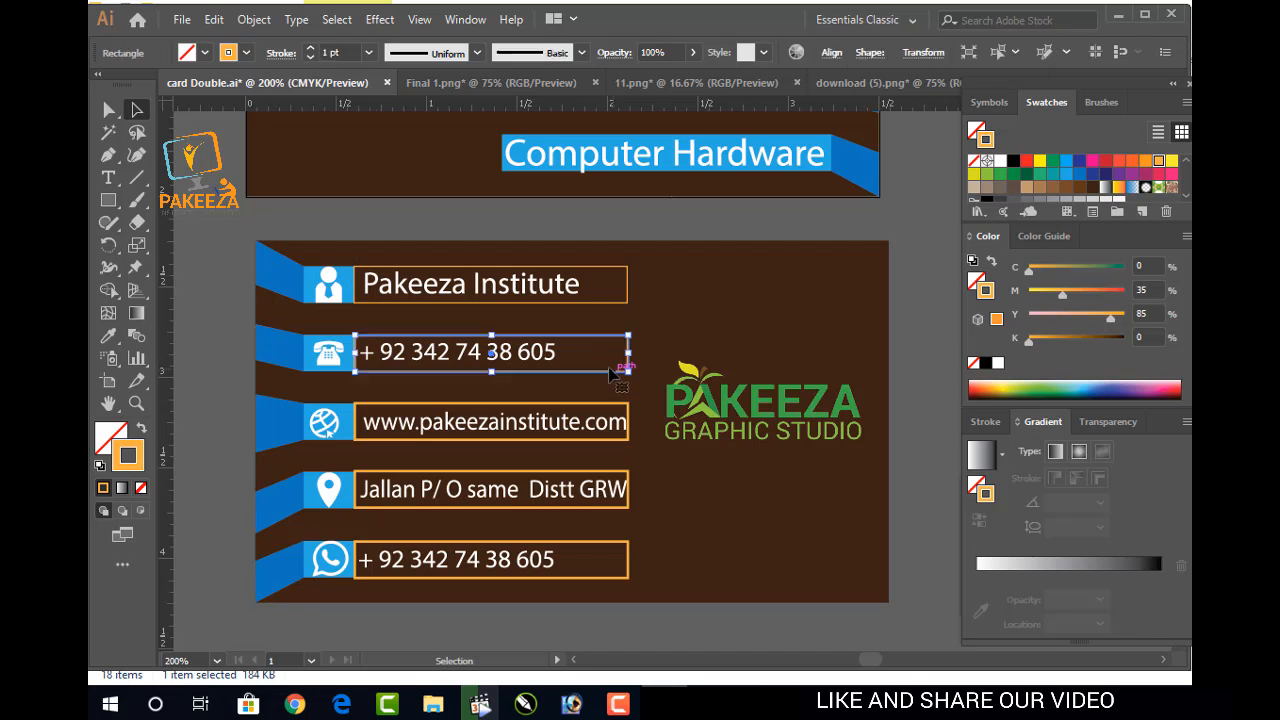
pyautogui.click(369, 54)
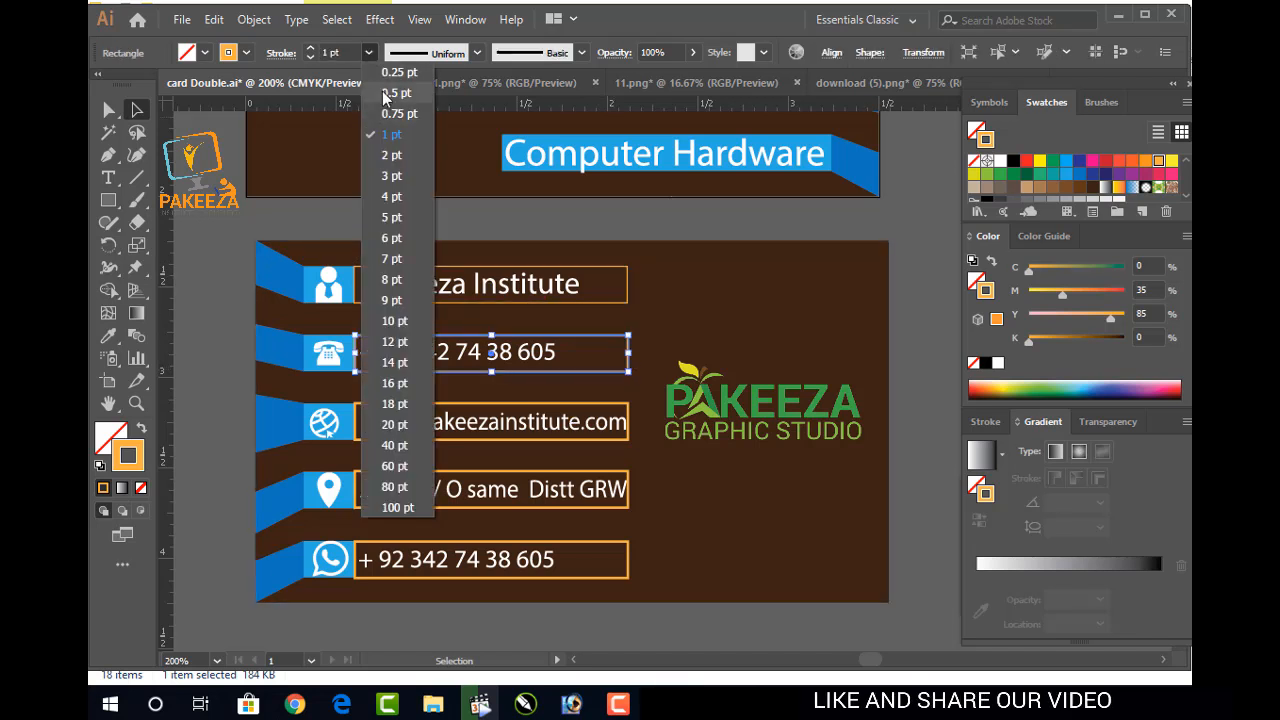
pyautogui.click(382, 91)
pyautogui.click(335, 227)
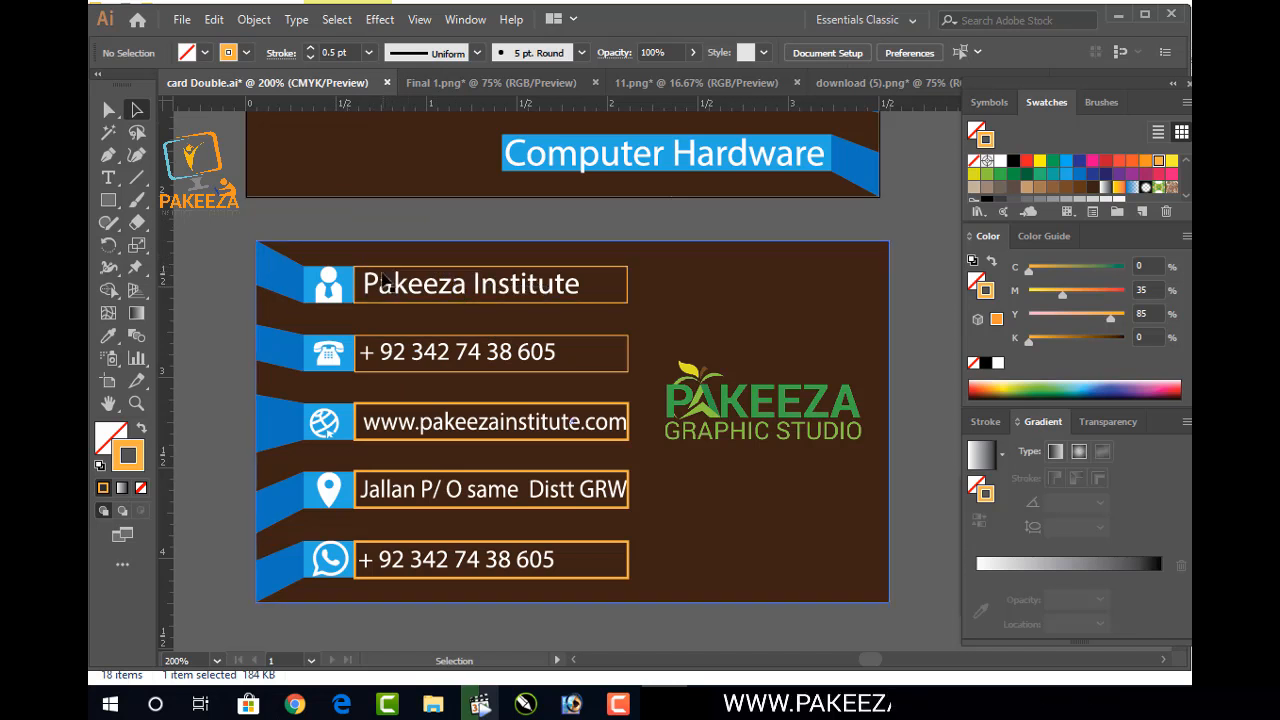
# Set a 0.5 pt outline on the website, address and bottom phone-number boxes
pyautogui.click(601, 411)
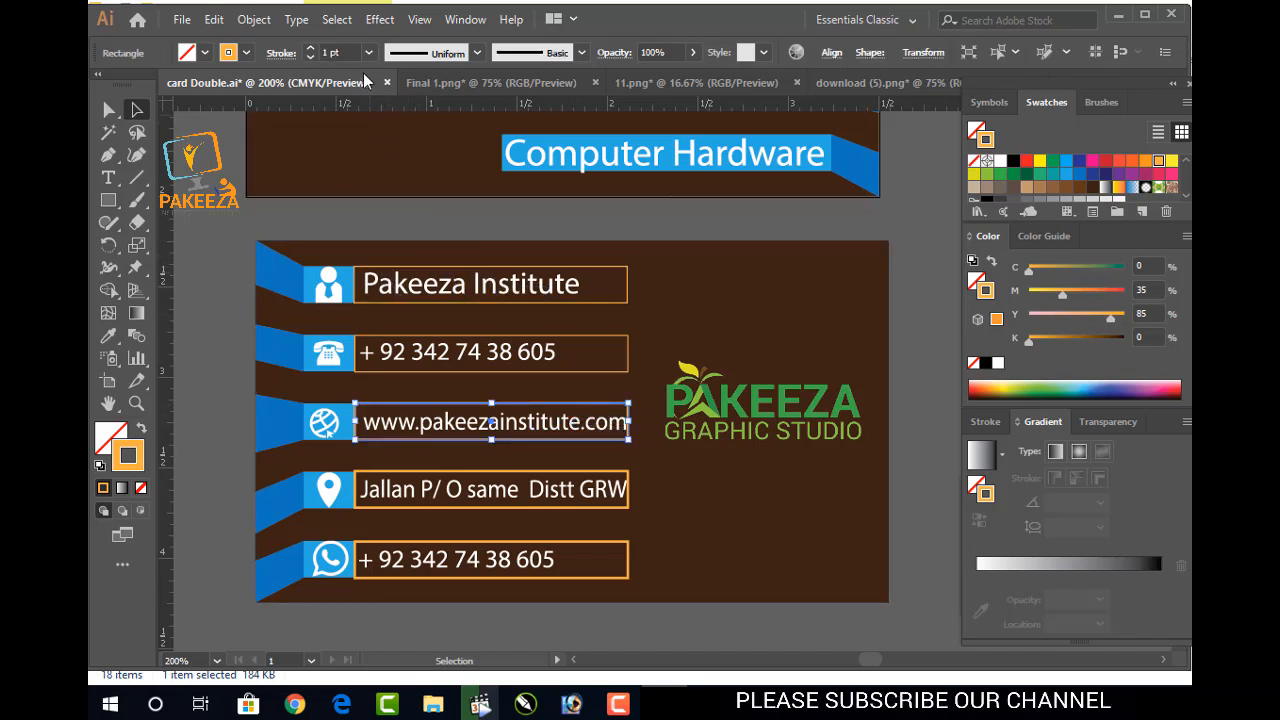
pyautogui.click(367, 54)
pyautogui.click(385, 90)
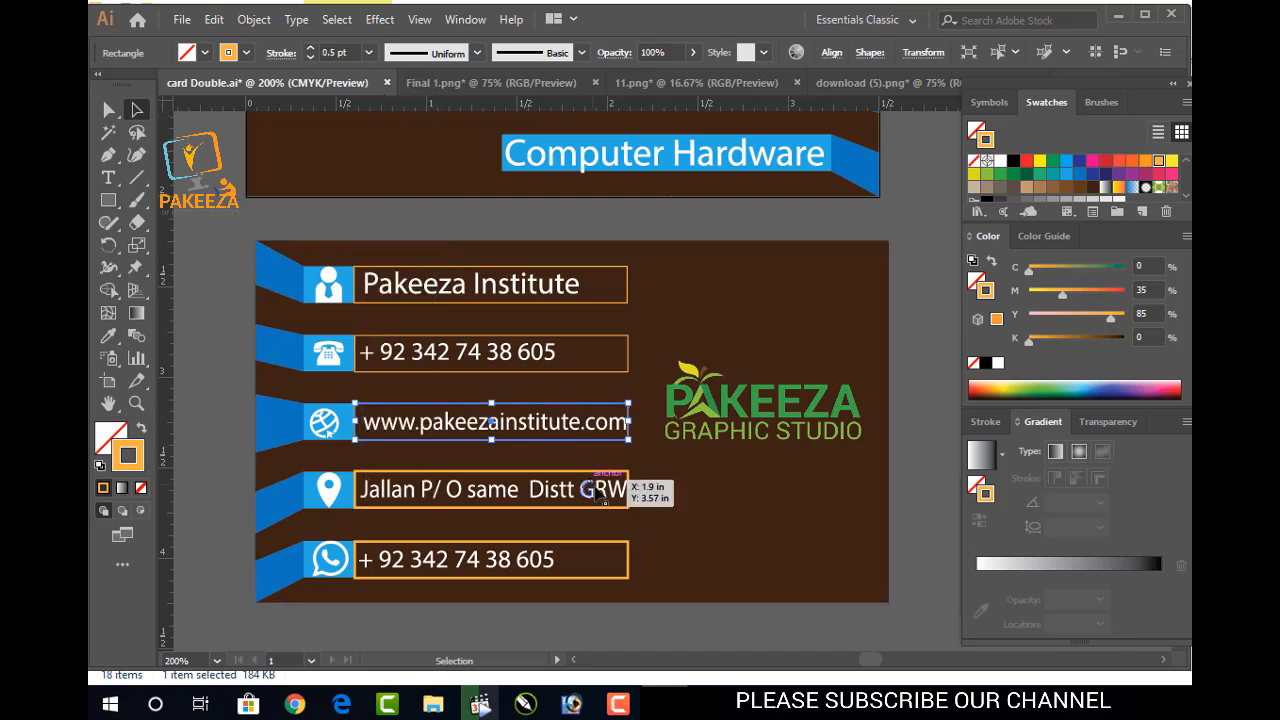
pyautogui.doubleClick(617, 505)
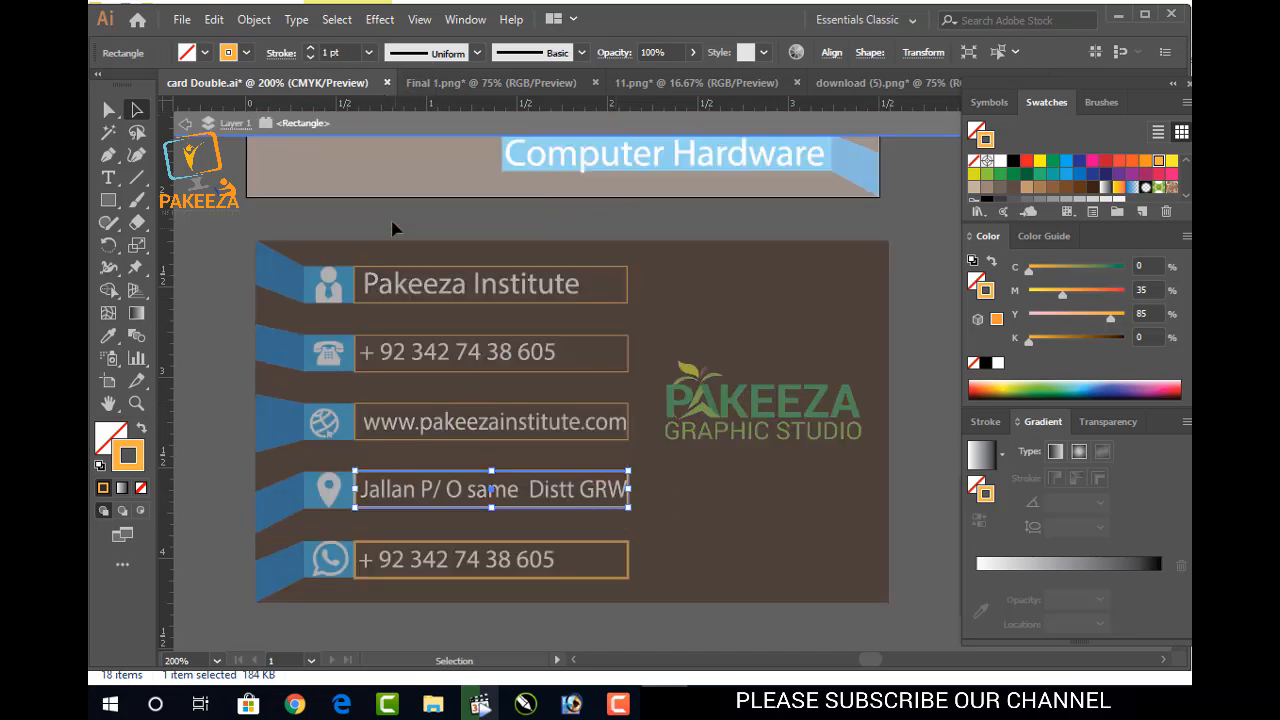
pyautogui.doubleClick(393, 232)
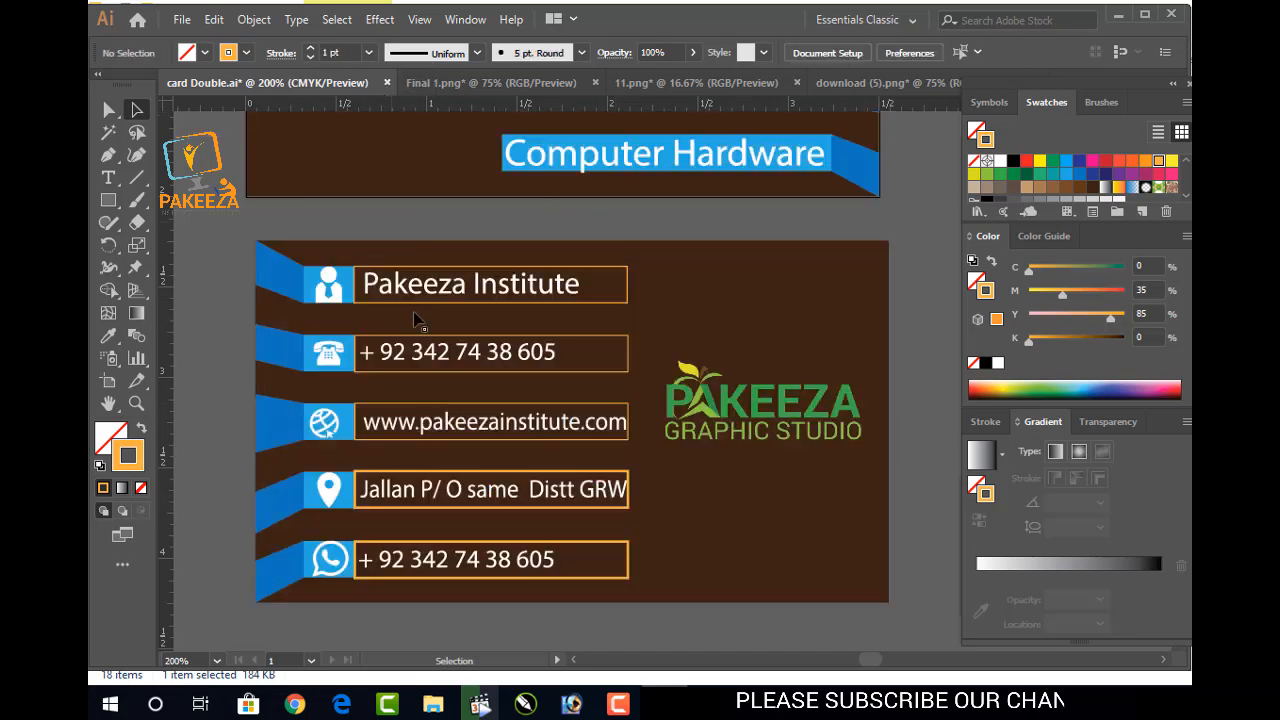
pyautogui.click(614, 506)
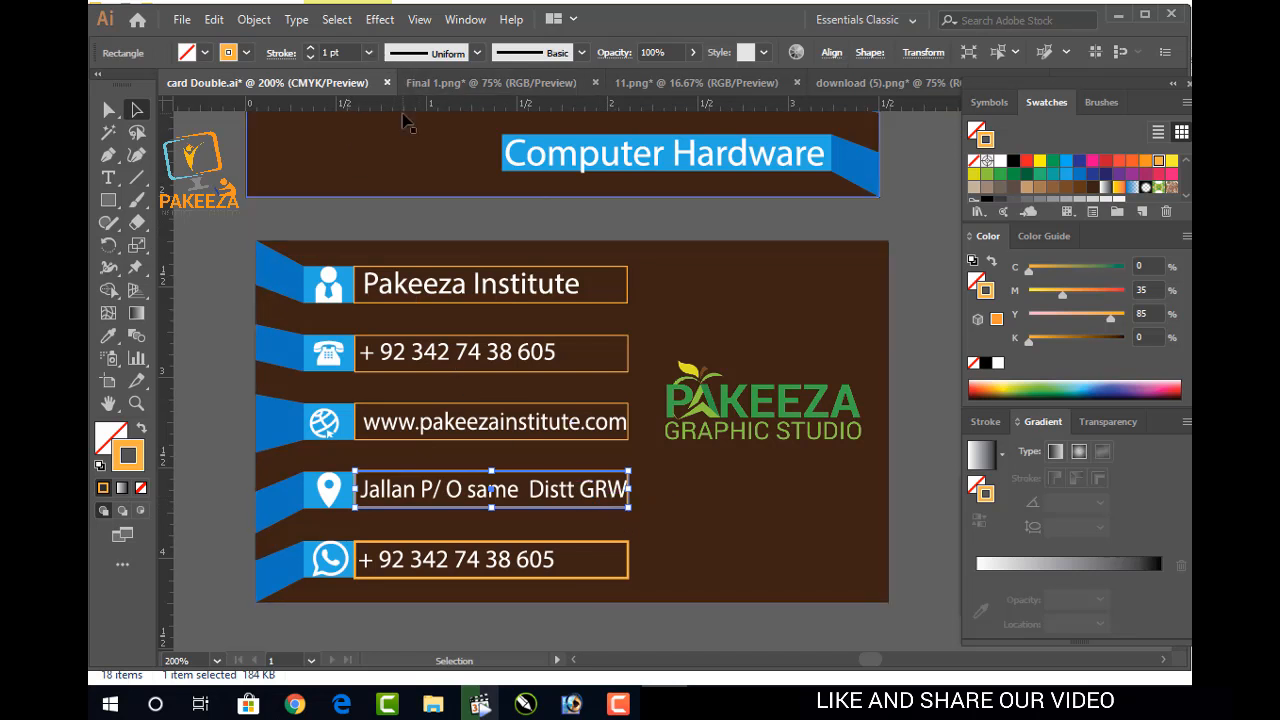
pyautogui.click(368, 53)
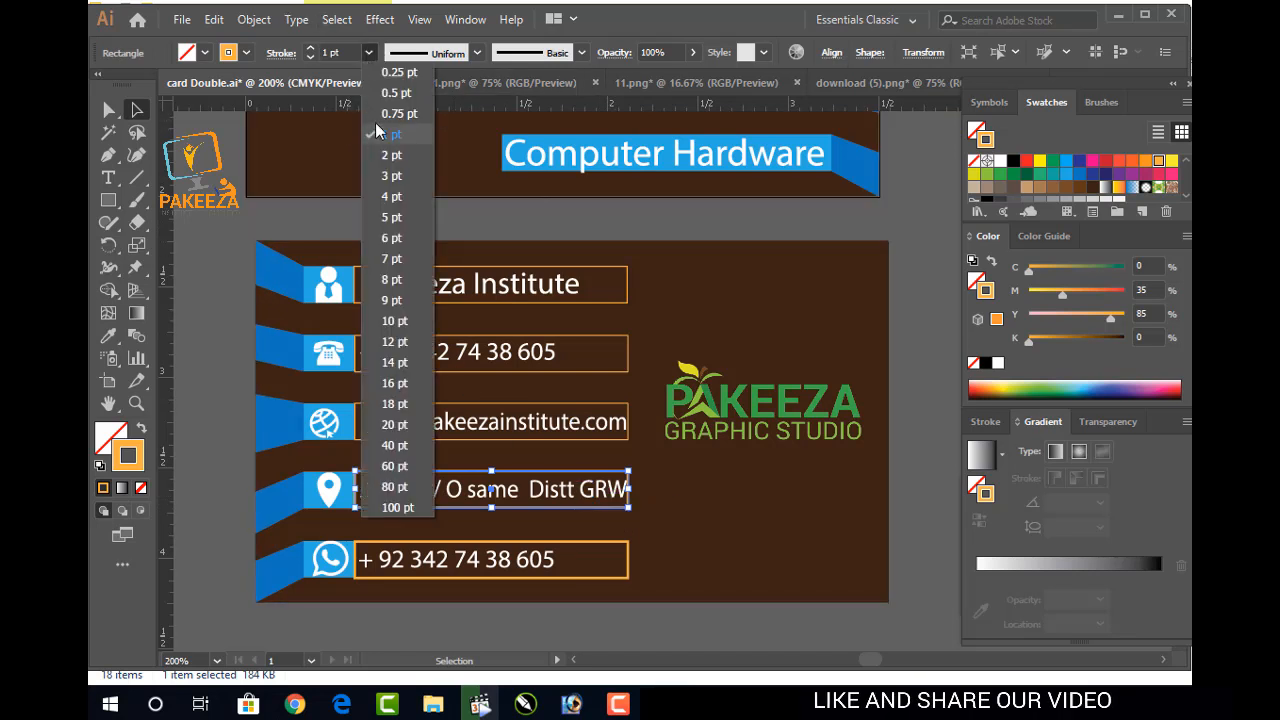
pyautogui.click(395, 91)
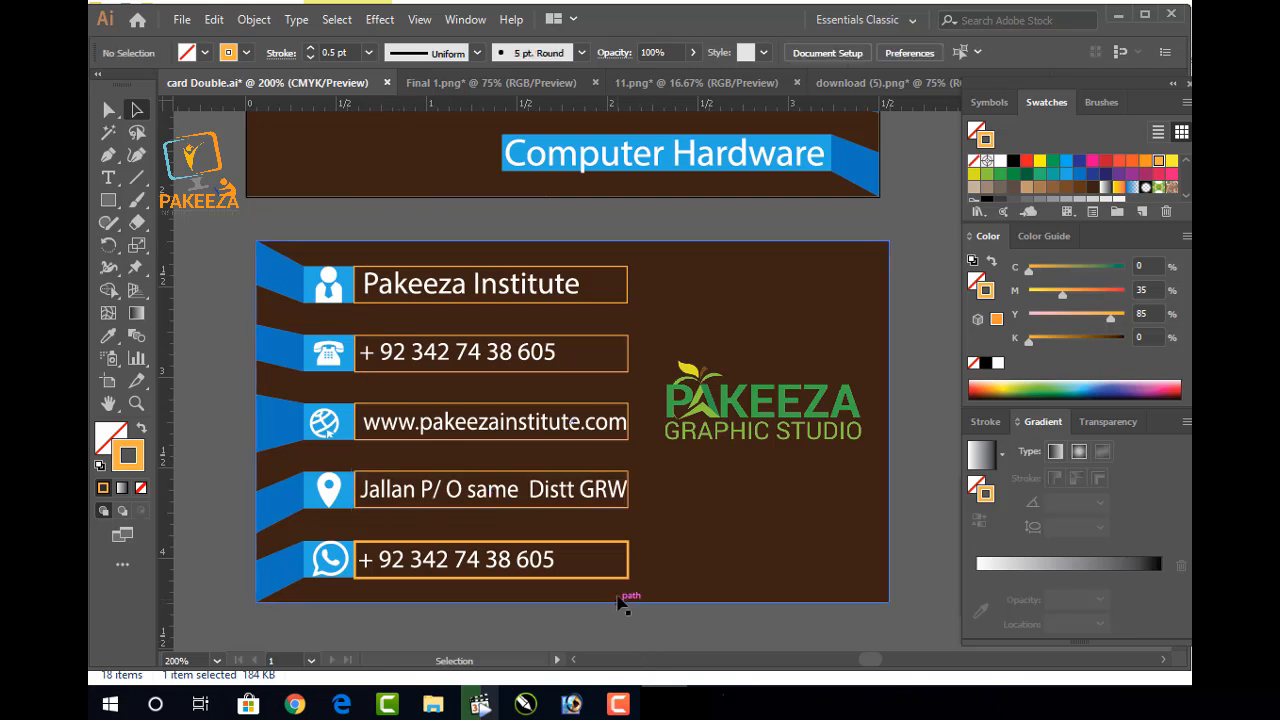
pyautogui.click(626, 576)
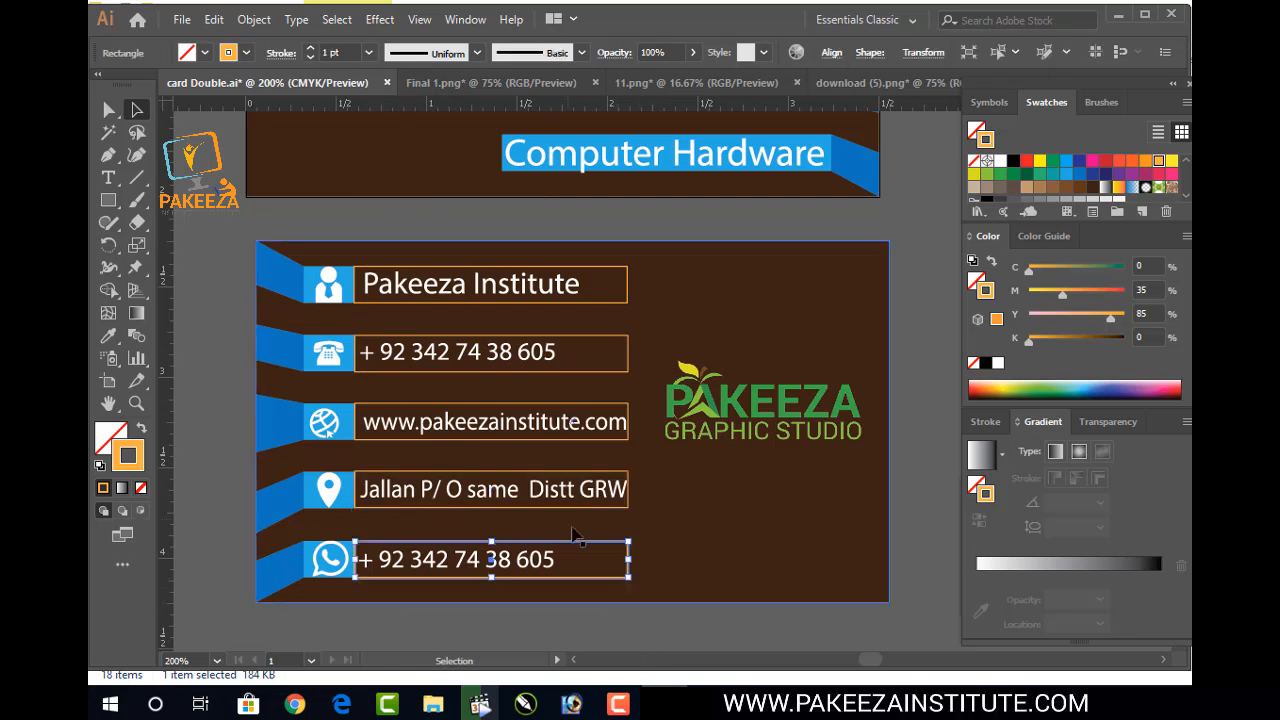
pyautogui.click(368, 53)
pyautogui.click(395, 91)
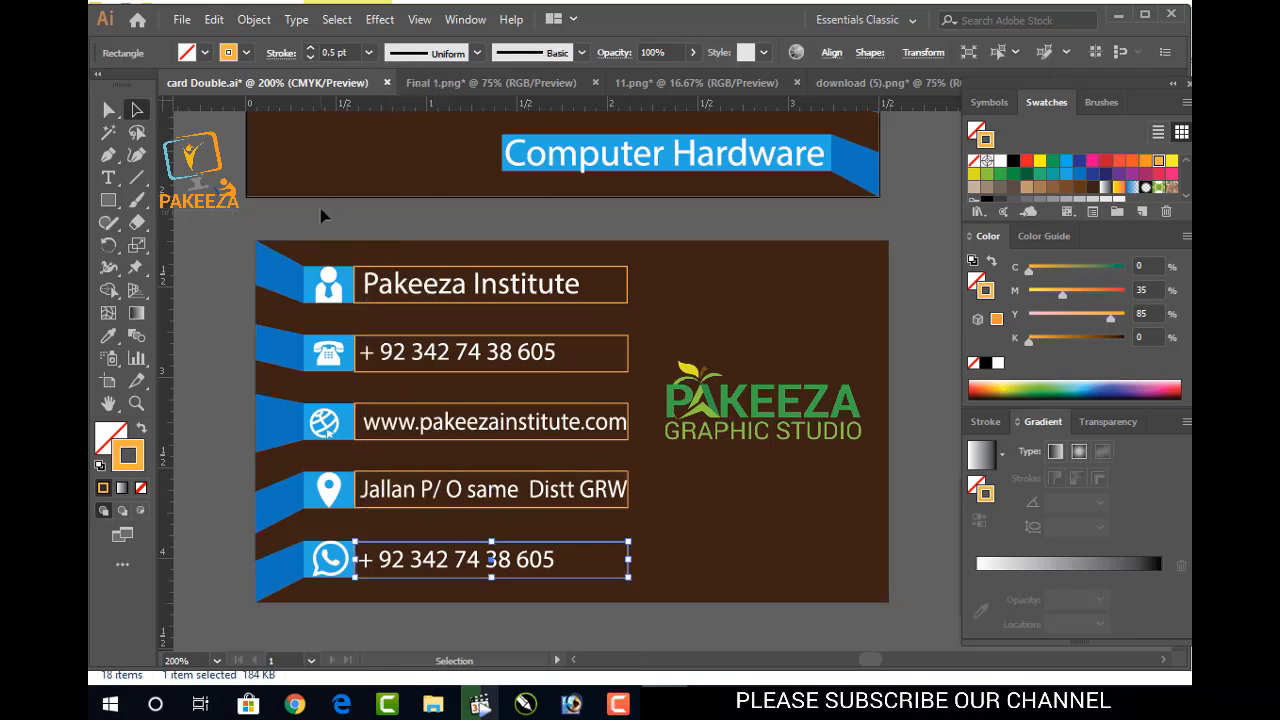
pyautogui.click(322, 215)
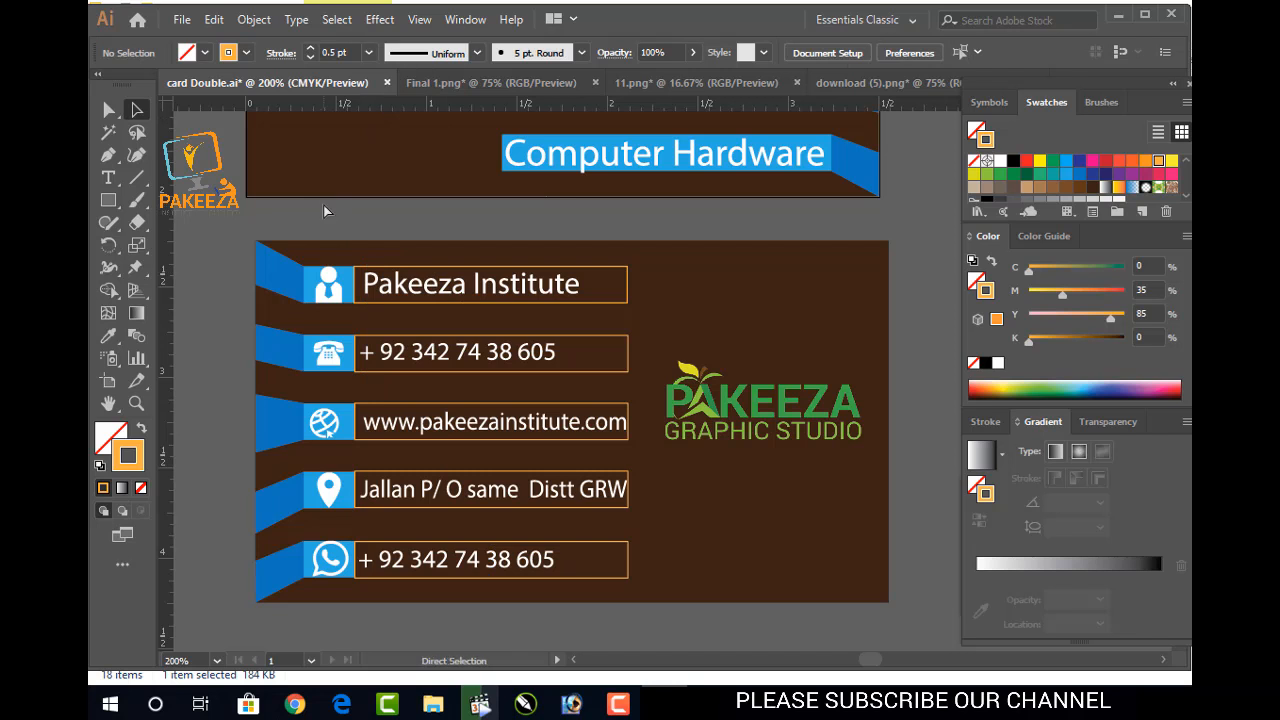
pyautogui.press('v')
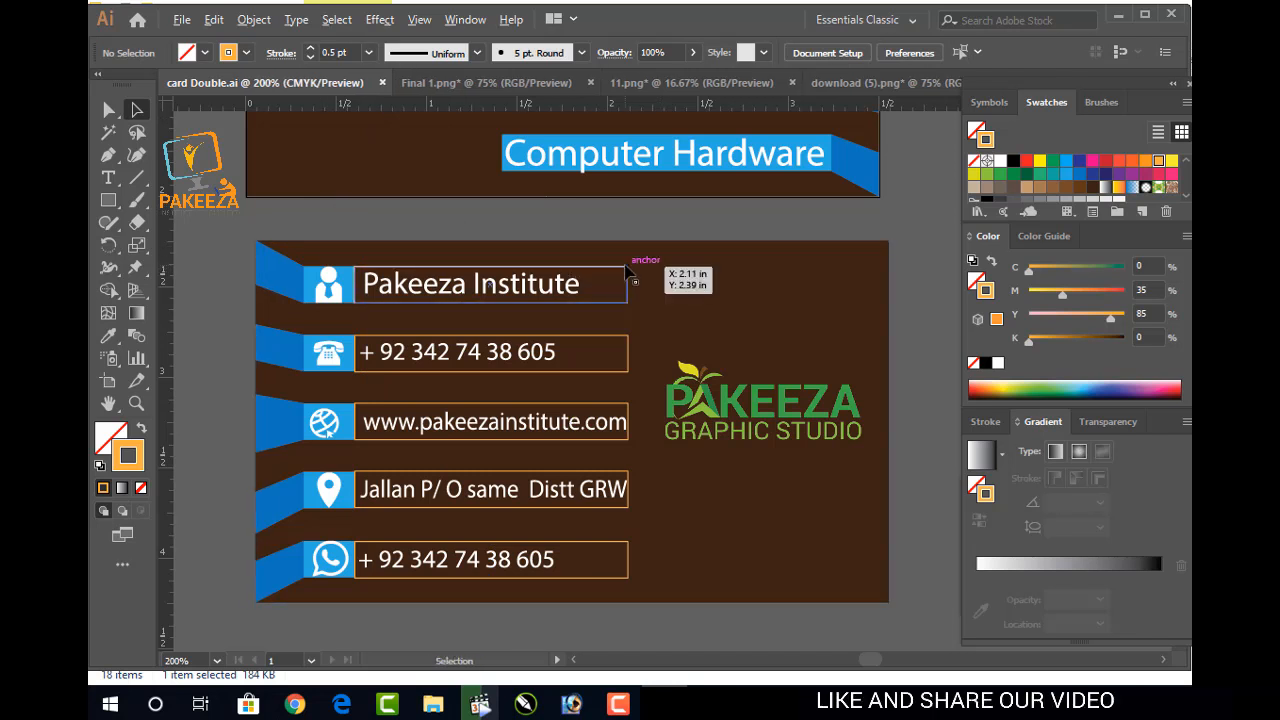
pyautogui.scroll(-1, 630, 267)
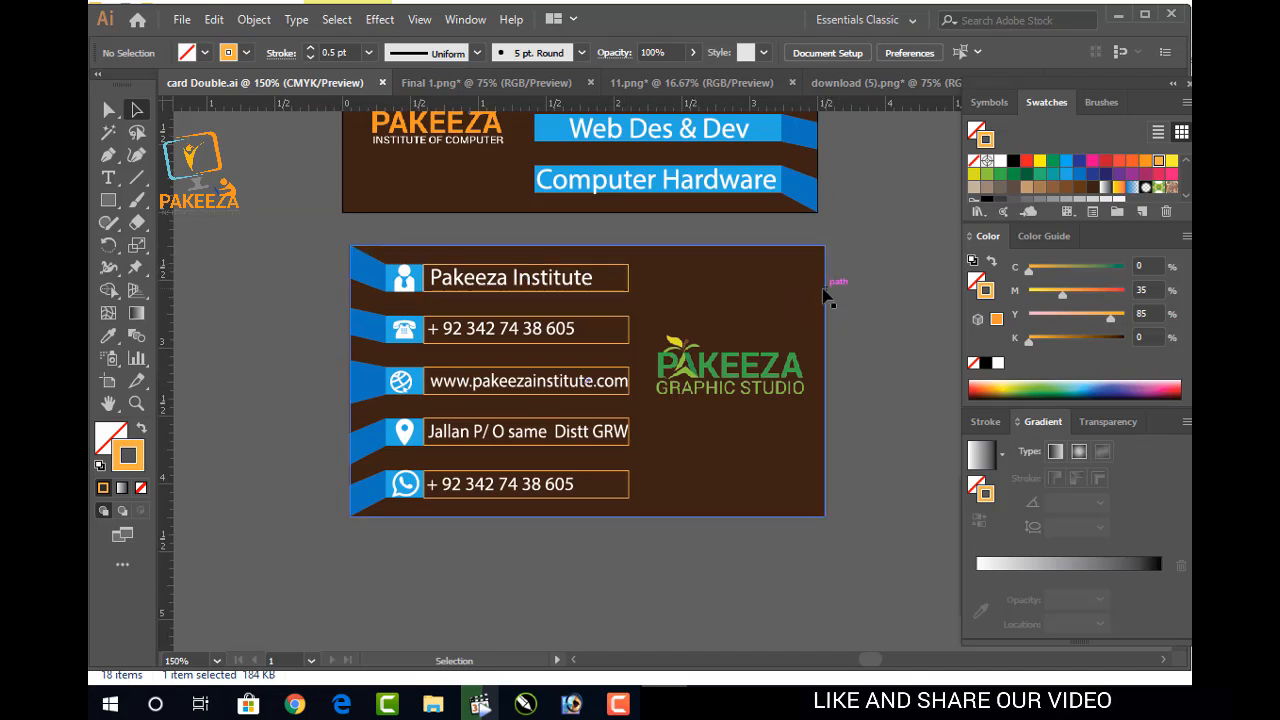
pyautogui.scroll(2, 752, 289)
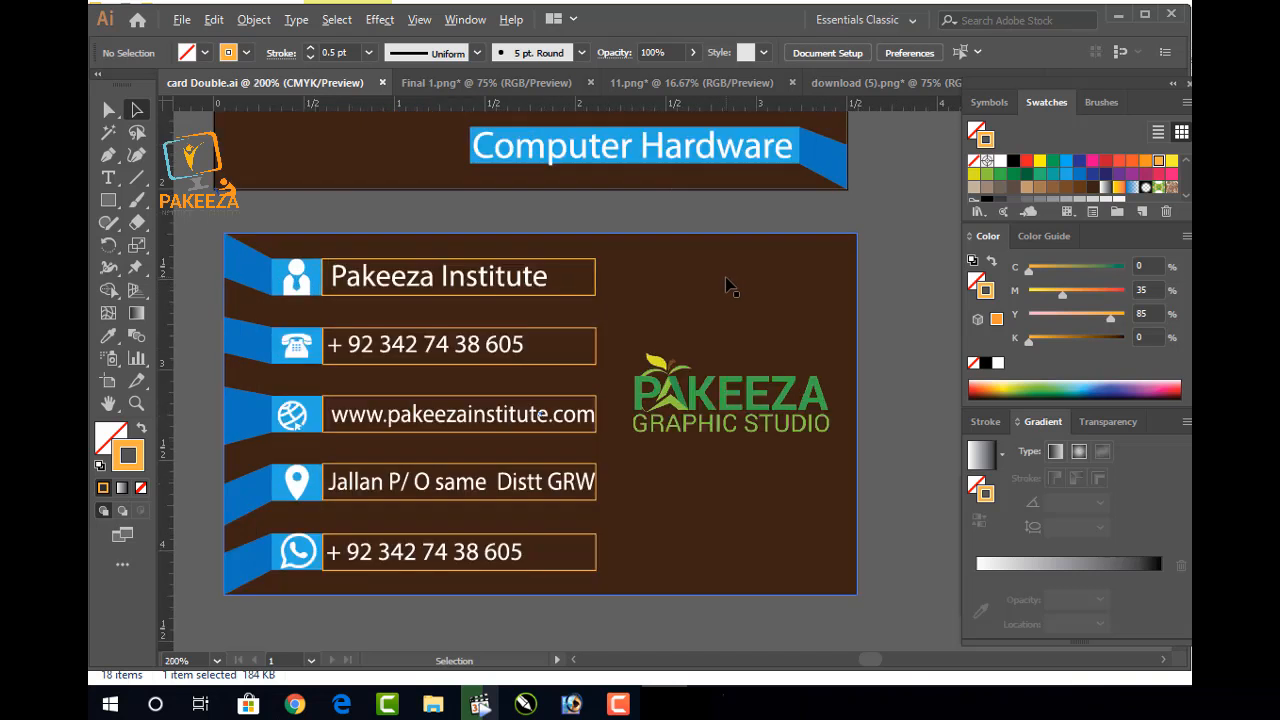
# Round the right-hand corners of the Pakeeza Institute box
pyautogui.click(533, 251)
pyautogui.click(137, 110)
pyautogui.click(519, 266)
pyautogui.moveTo(519, 268); pyautogui.dragTo(513, 270)
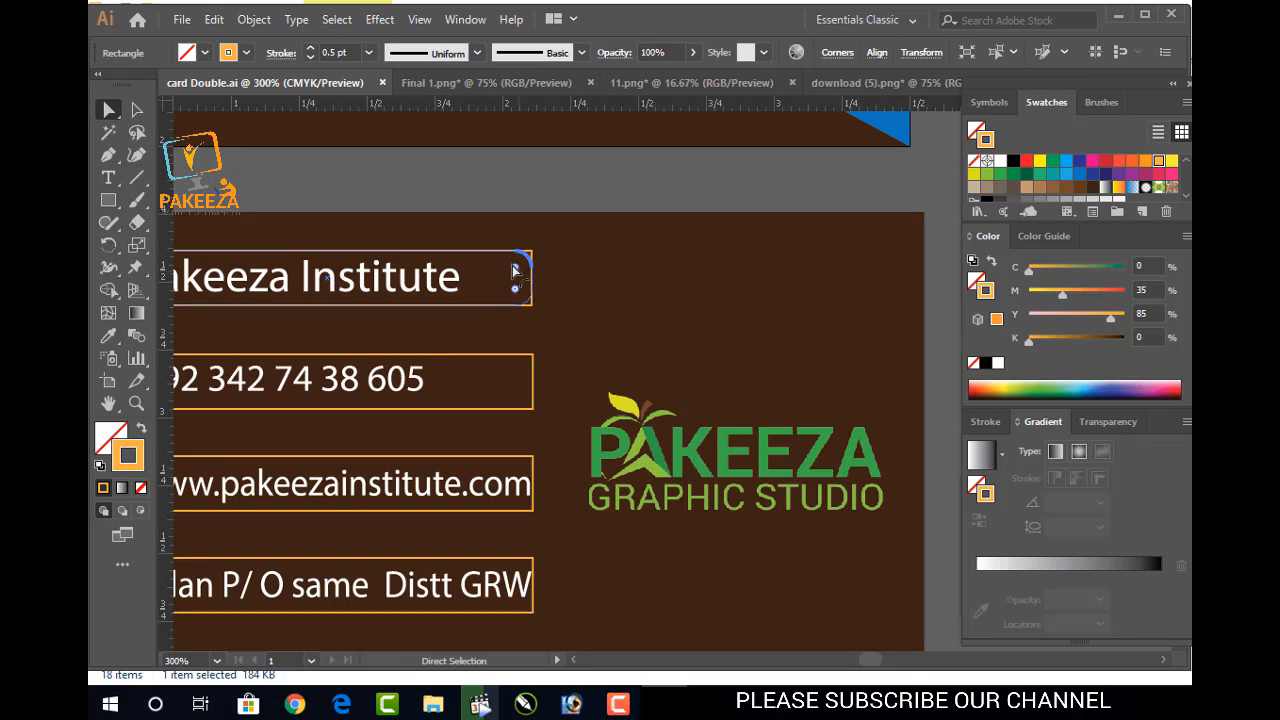
pyautogui.click(620, 186)
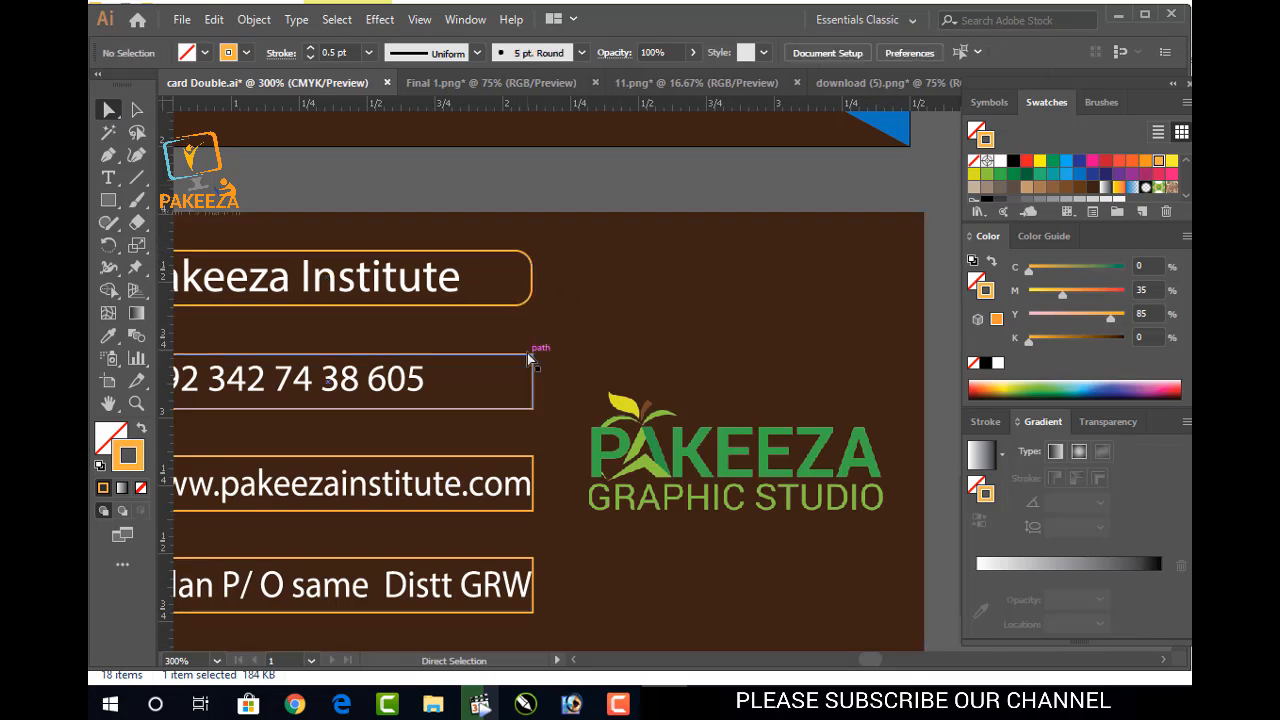
# Round the phone-number box's right corners to 0.06 in
pyautogui.click(528, 355)
pyautogui.moveTo(523, 370); pyautogui.dragTo(513, 368)
pyautogui.hotkey('ctrl', 'z')
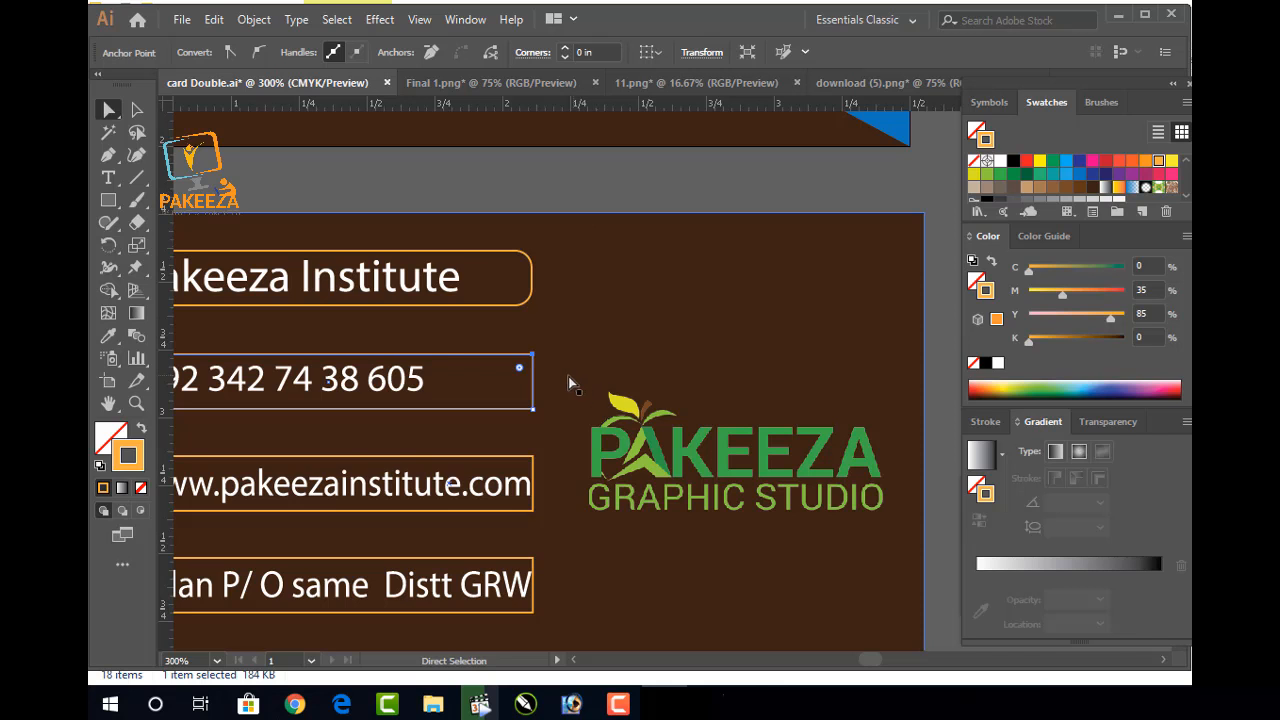
pyautogui.click(532, 412)
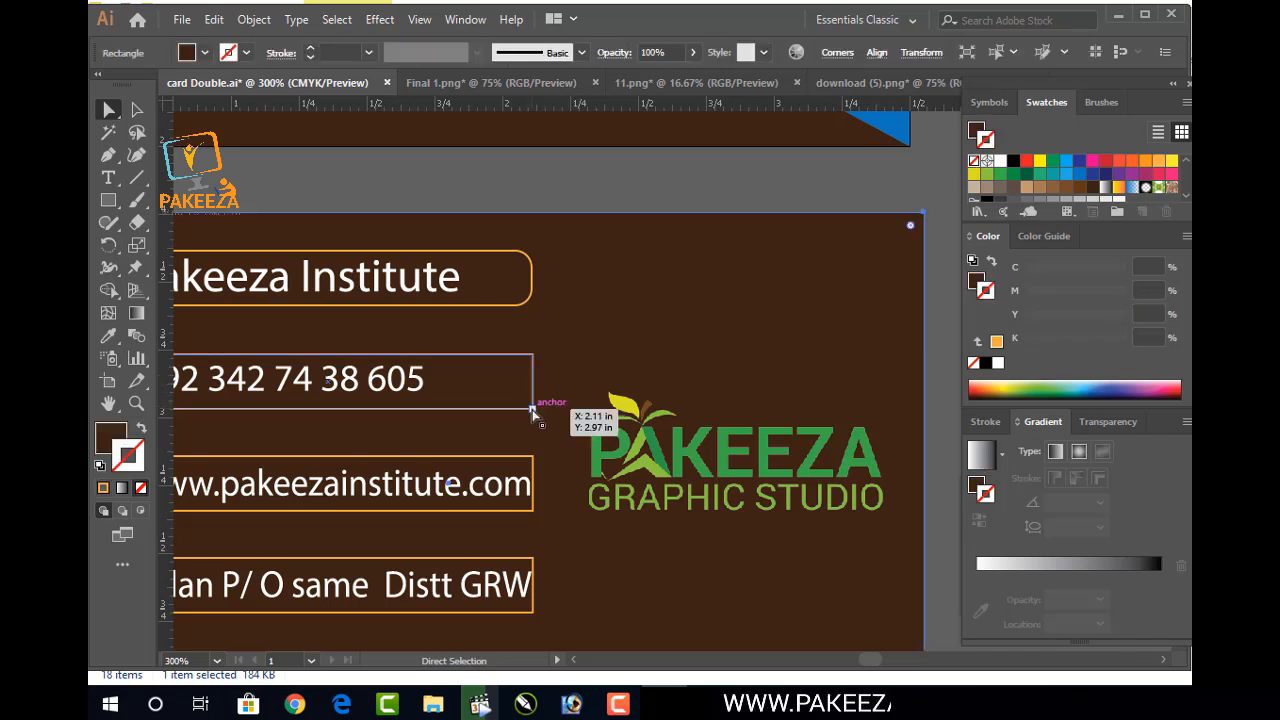
pyautogui.click(532, 410)
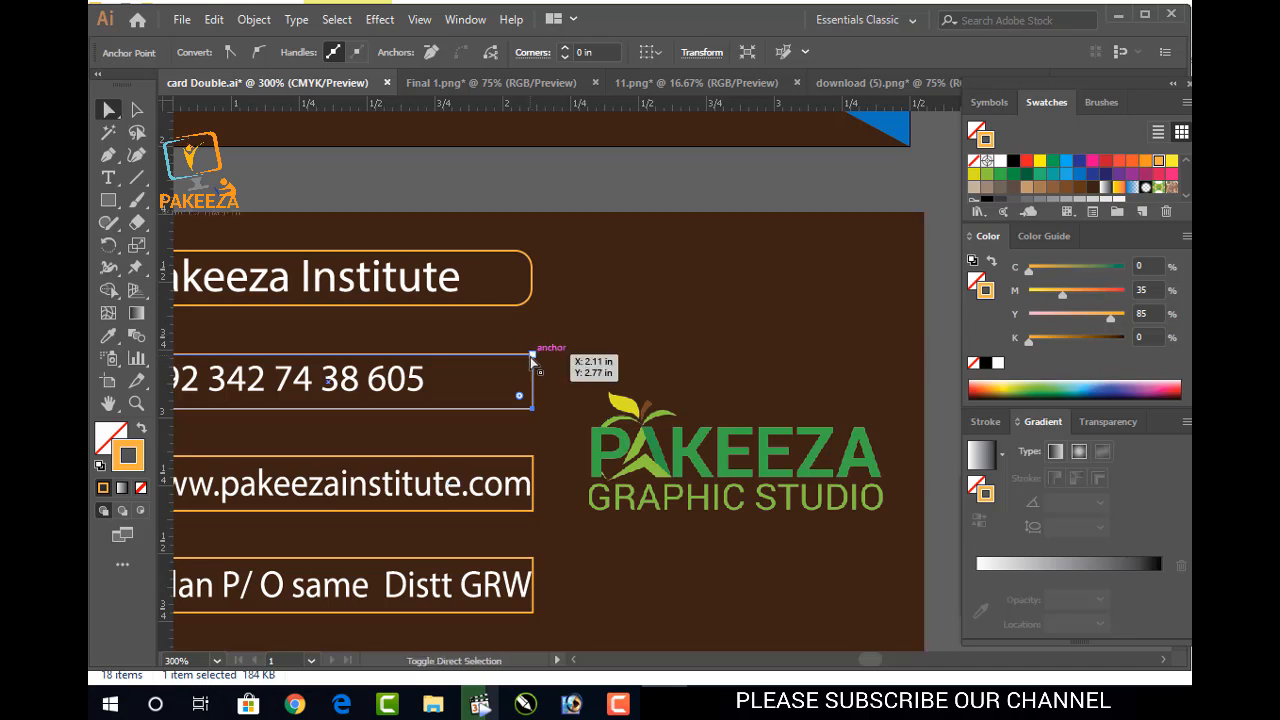
pyautogui.click(531, 357)
pyautogui.moveTo(519, 372); pyautogui.dragTo(516, 373)
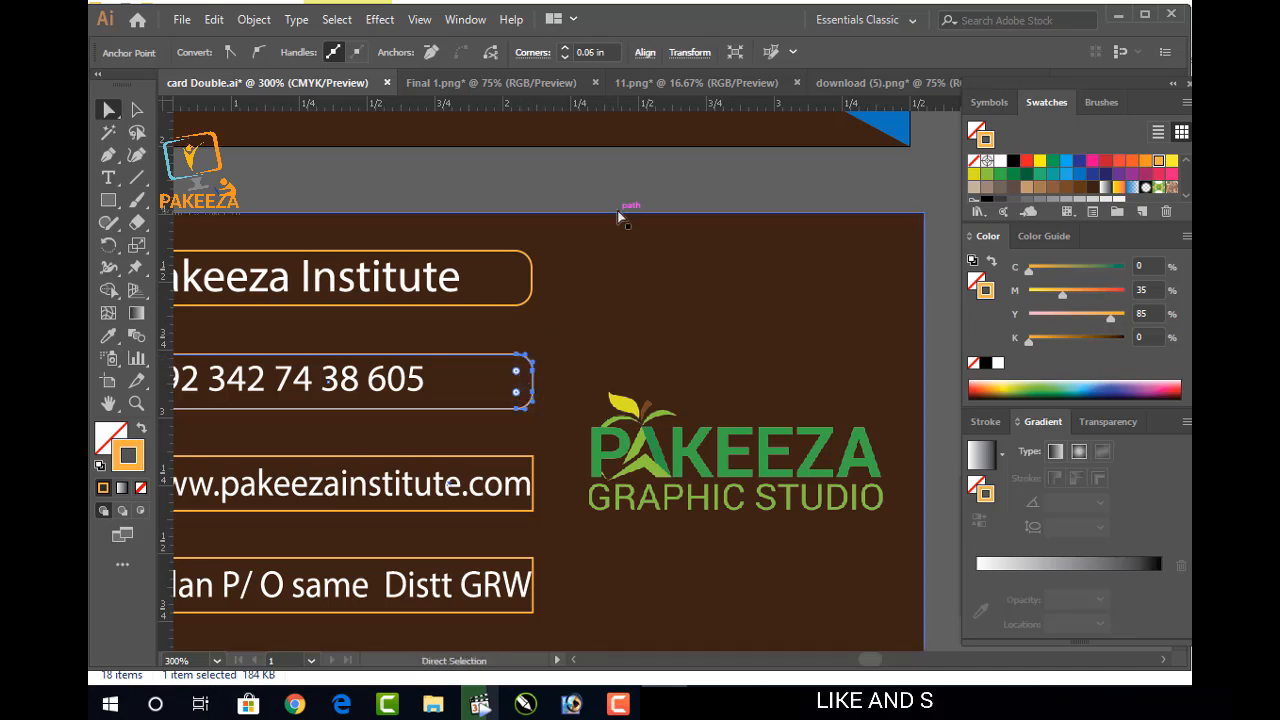
pyautogui.click(565, 182)
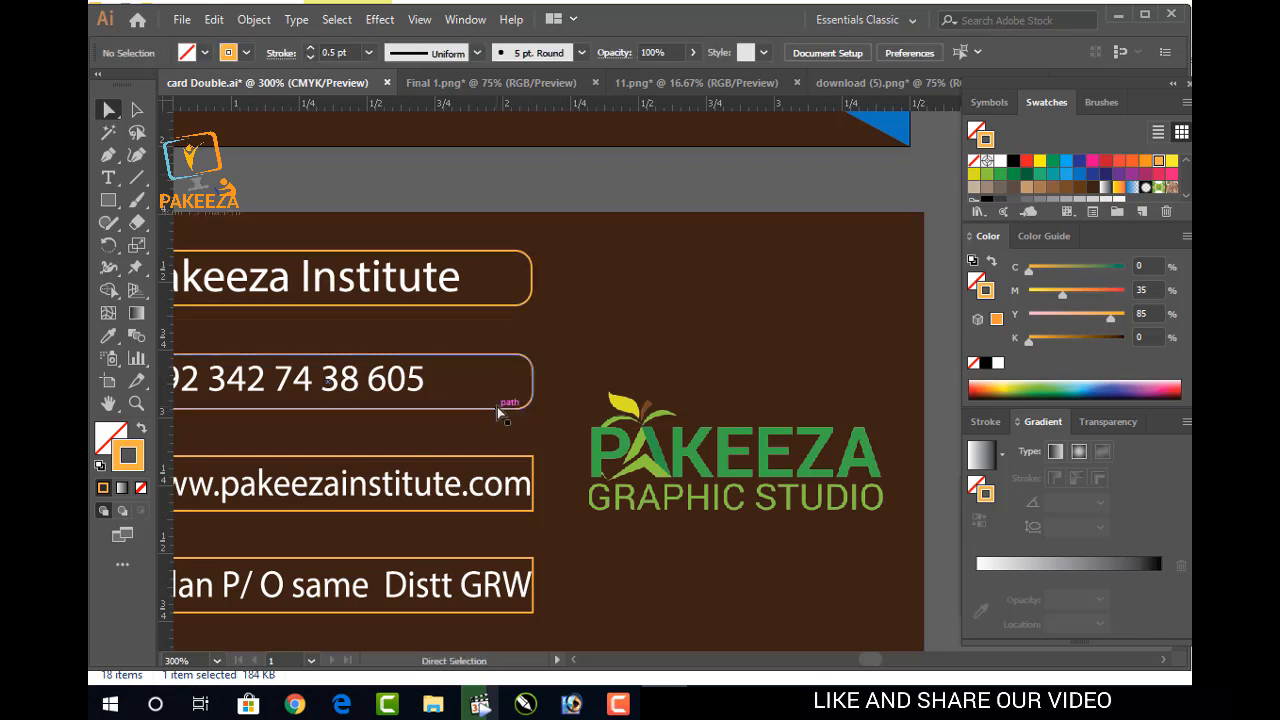
# Round the website box's right corners to 0.06 in
pyautogui.scroll(-2, 496, 370)
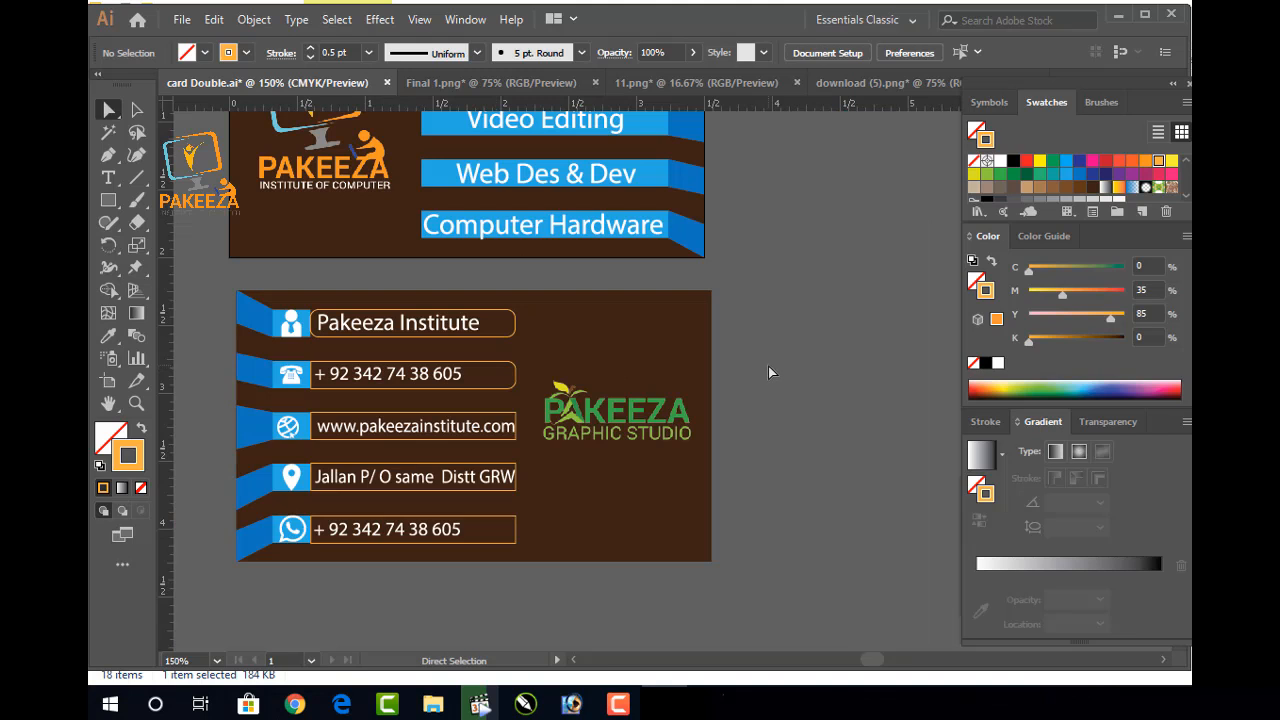
pyautogui.scroll(2, 514, 349)
pyautogui.moveTo(521, 319); pyautogui.dragTo(551, 176)
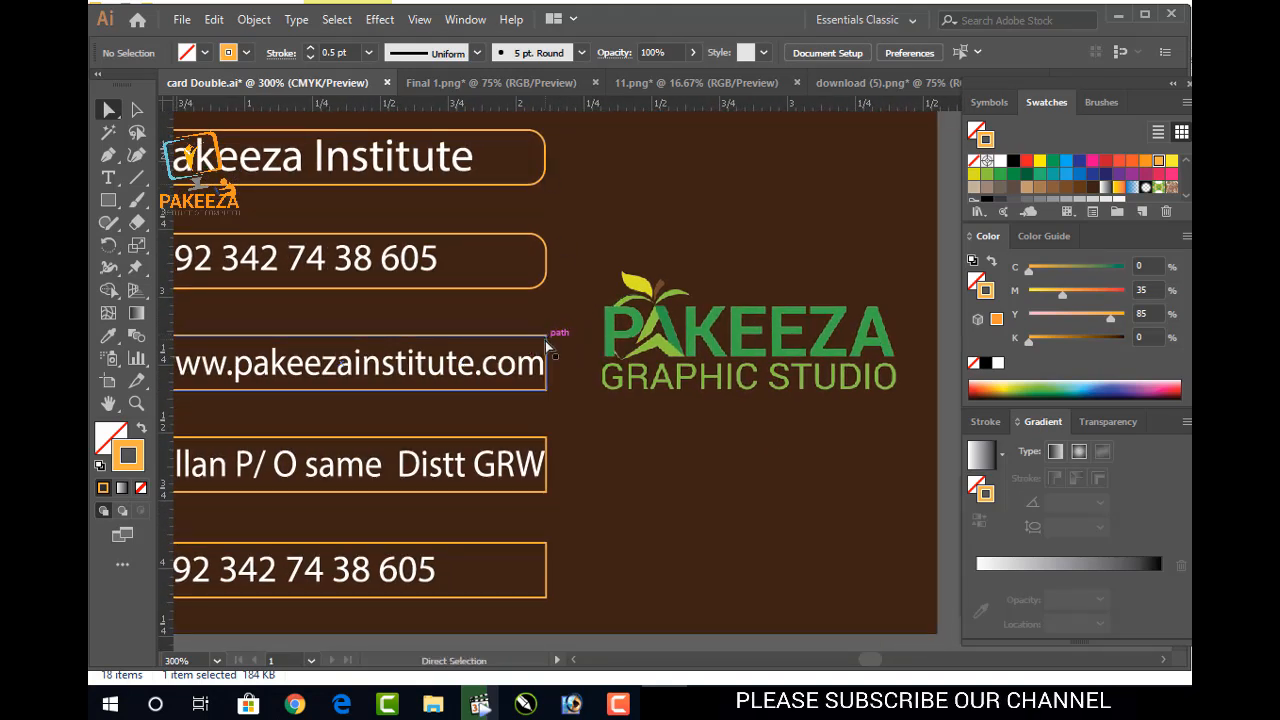
pyautogui.click(545, 389)
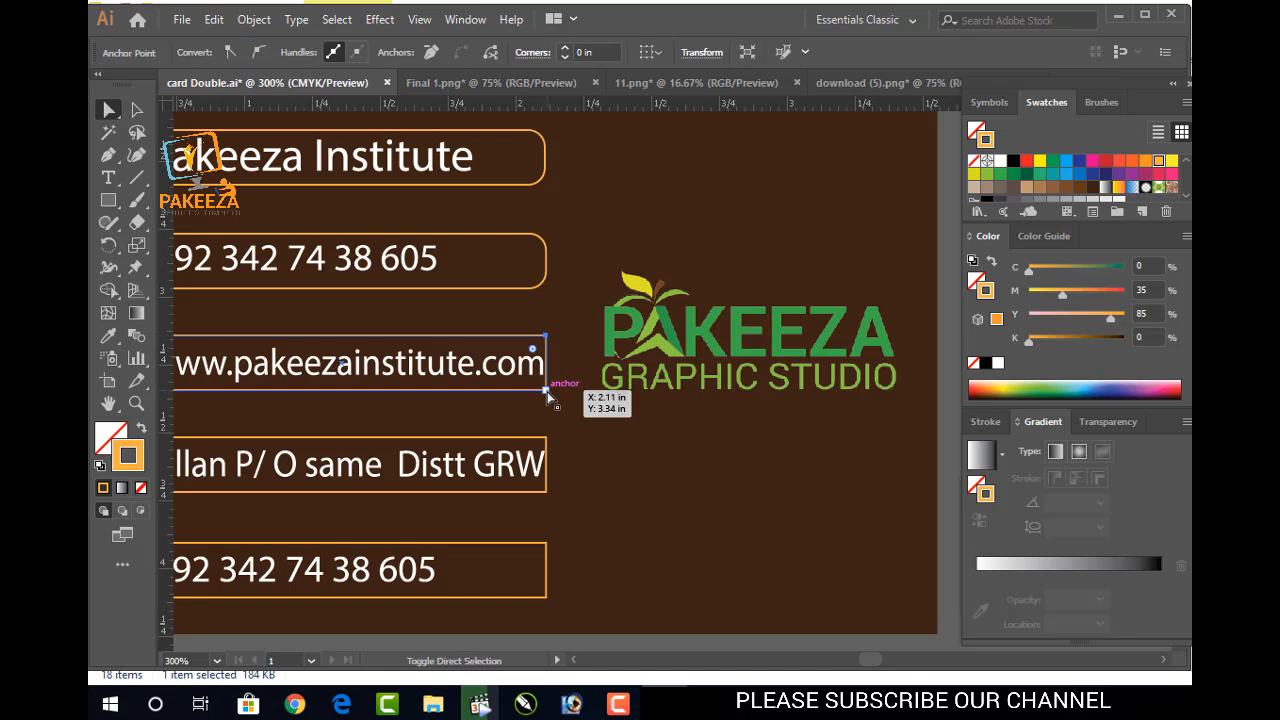
pyautogui.moveTo(533, 350); pyautogui.dragTo(530, 353)
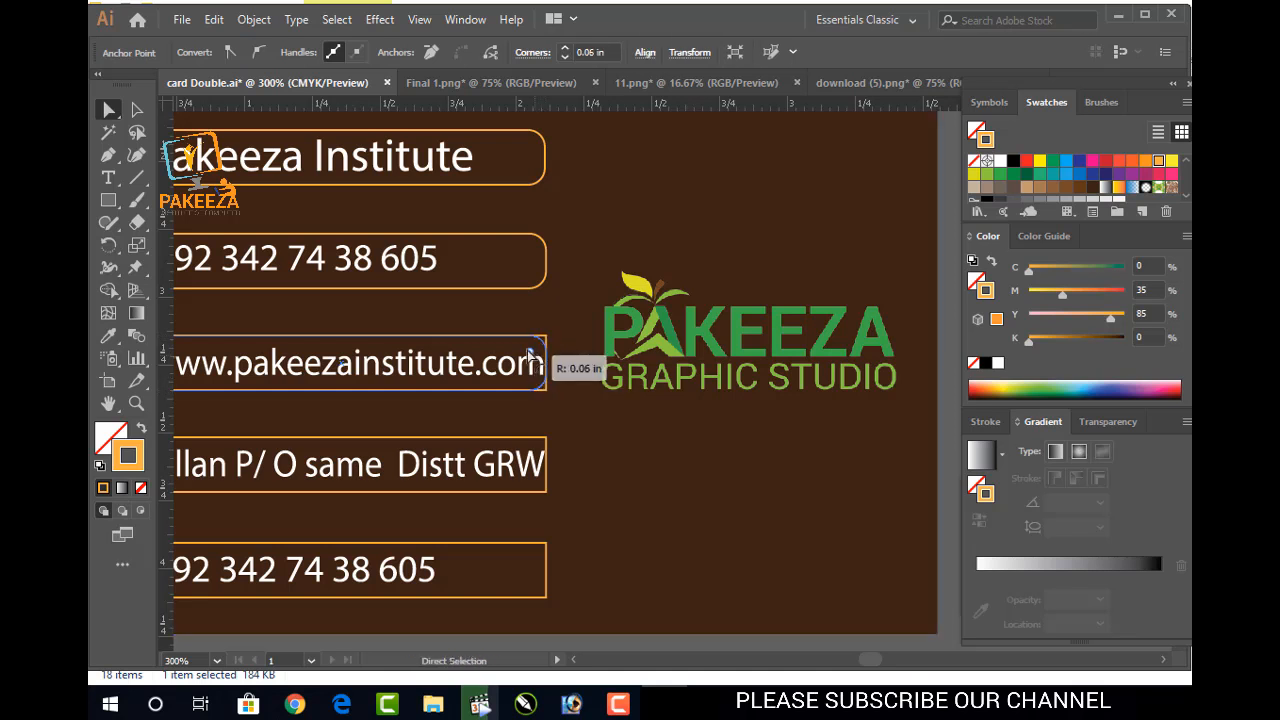
# Round the right corners of the address and last phone-number boxes to match
pyautogui.scroll(-2, 560, 383)
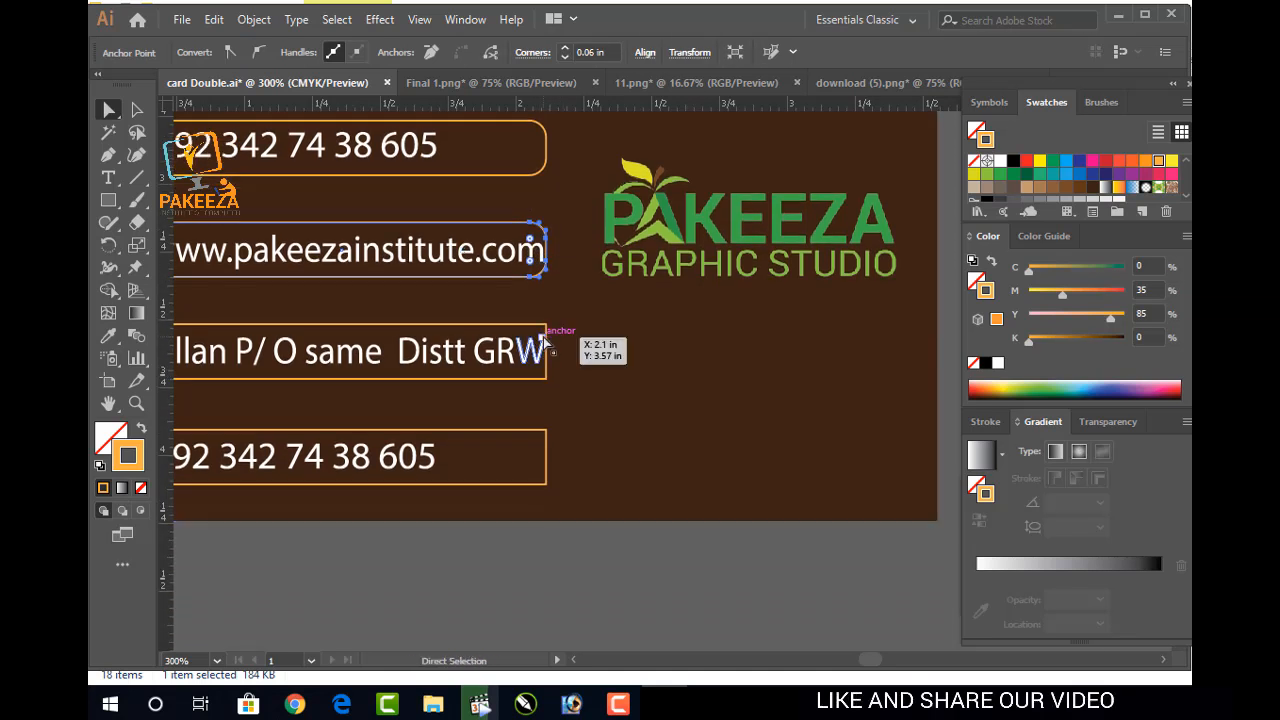
pyautogui.click(544, 329)
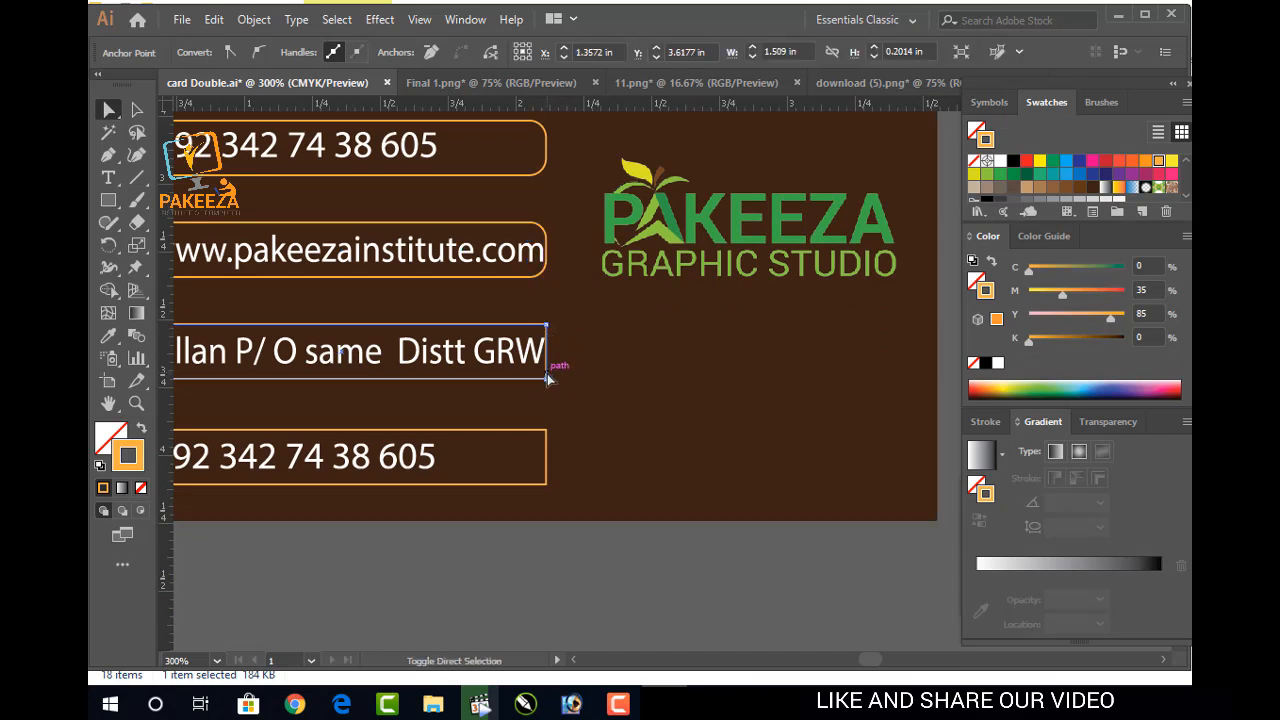
pyautogui.keyDown('ctrl'); pyautogui.keyDown('shift'); pyautogui.click(545, 379); pyautogui.keyUp('shift'); pyautogui.keyUp('ctrl')
pyautogui.keyDown('ctrl'); pyautogui.keyDown('shift'); pyautogui.click(546, 325); pyautogui.keyUp('shift'); pyautogui.keyUp('ctrl')
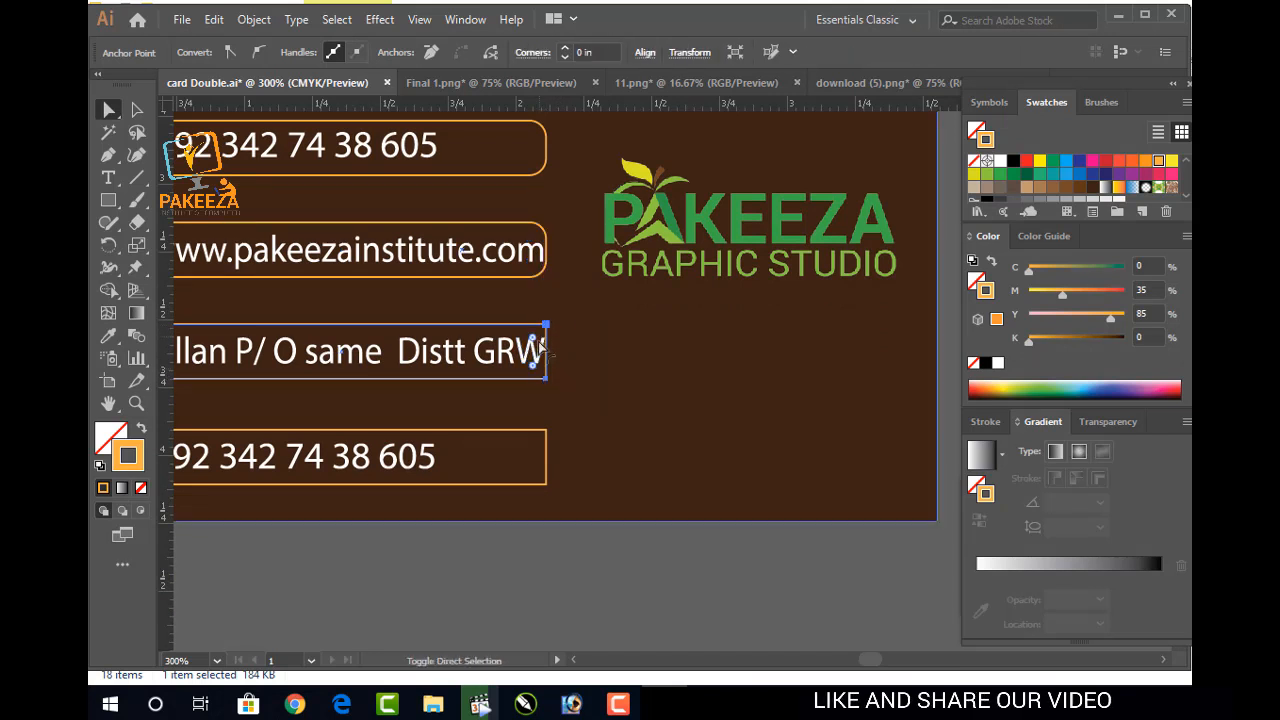
pyautogui.moveTo(537, 343); pyautogui.dragTo(556, 352)
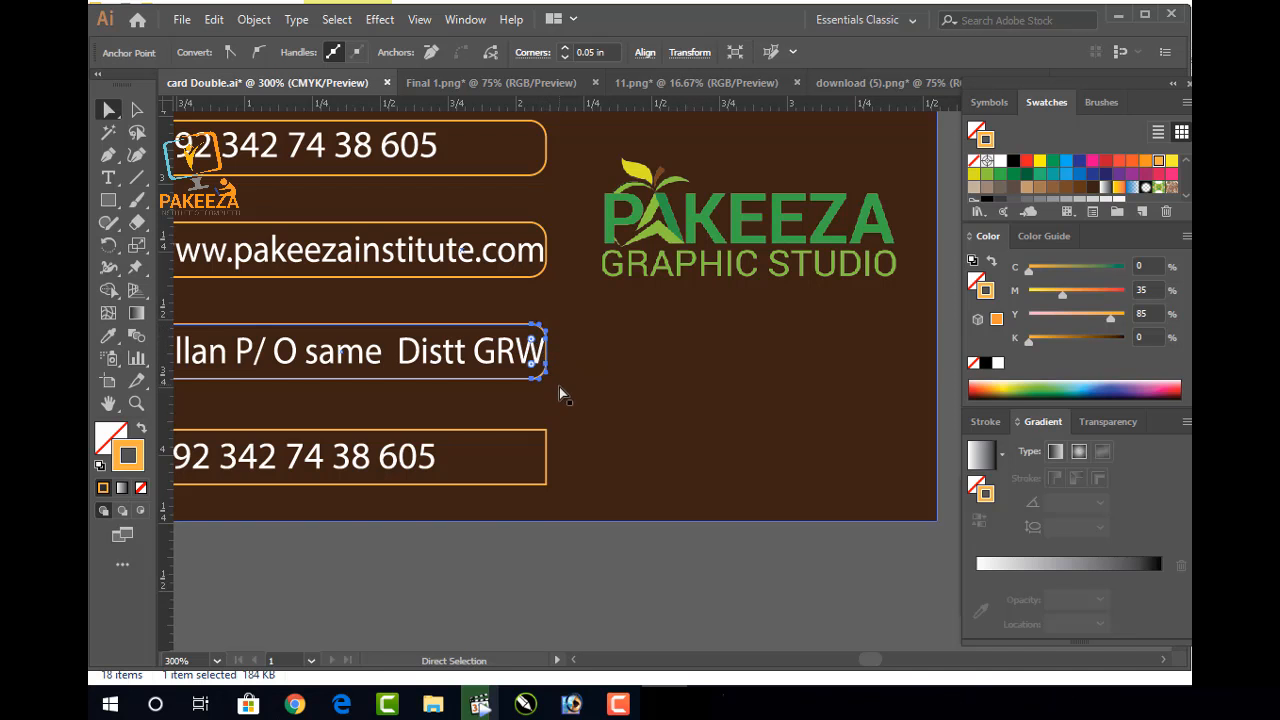
pyautogui.scroll(-2, 558, 390)
pyautogui.click(542, 343)
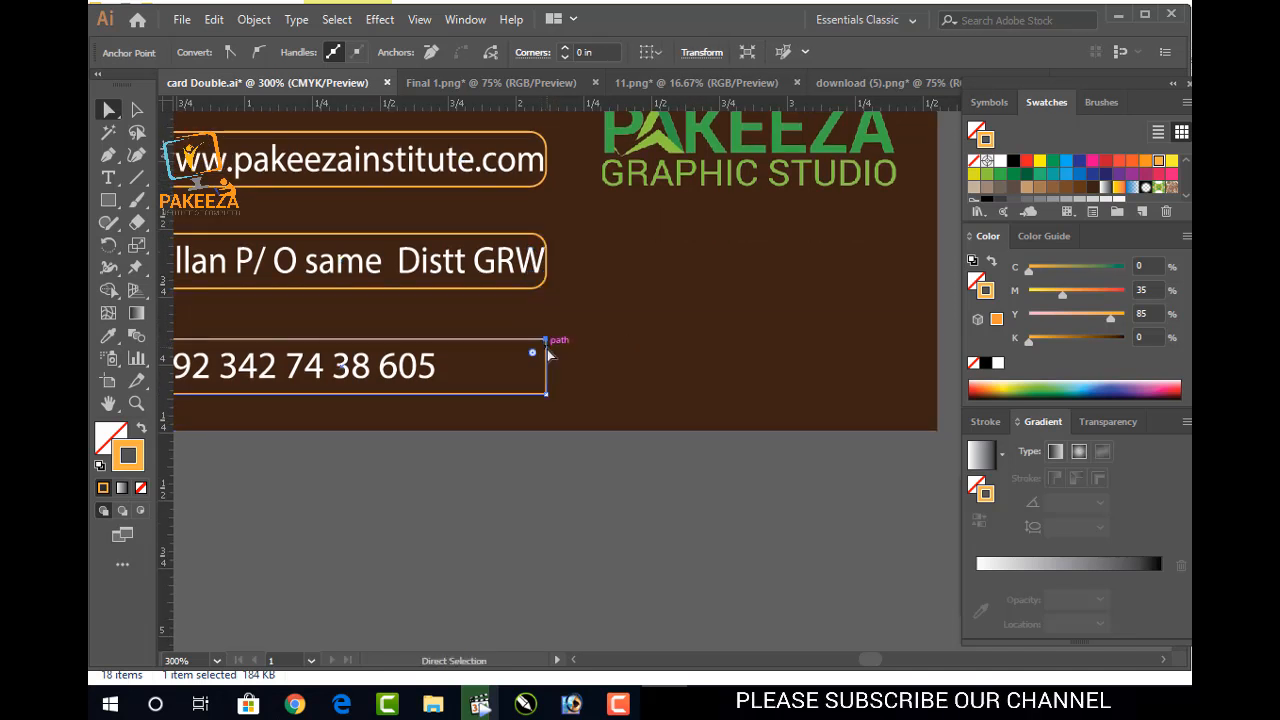
pyautogui.keyDown('ctrl'); pyautogui.keyDown('shift'); pyautogui.click(545, 393); pyautogui.keyUp('shift'); pyautogui.keyUp('ctrl')
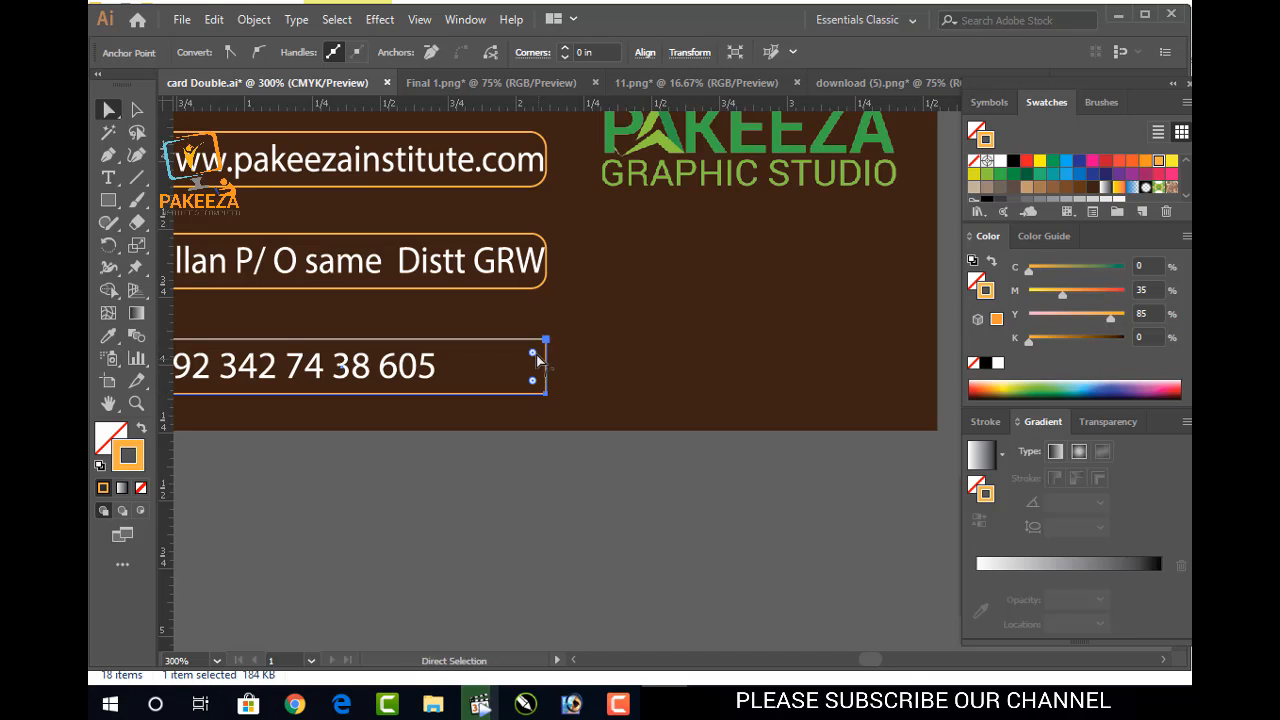
pyautogui.moveTo(533, 353); pyautogui.dragTo(529, 359)
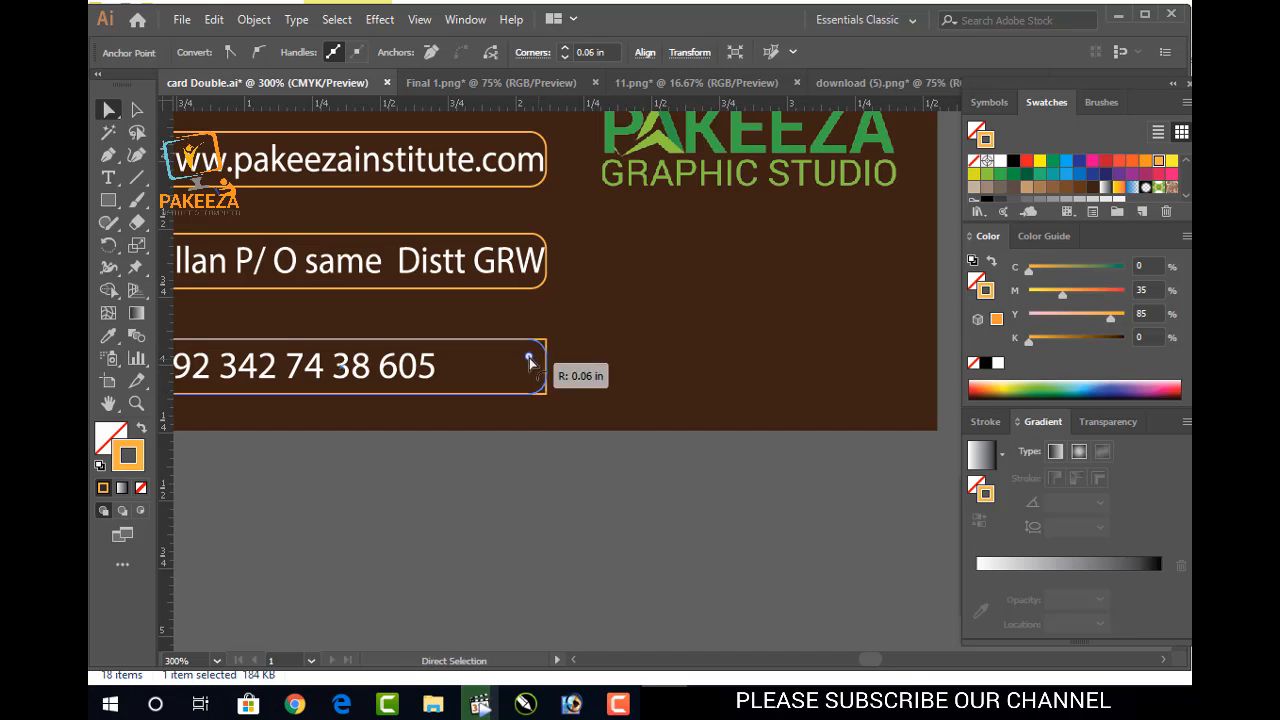
pyautogui.click(535, 476)
pyautogui.press('v')
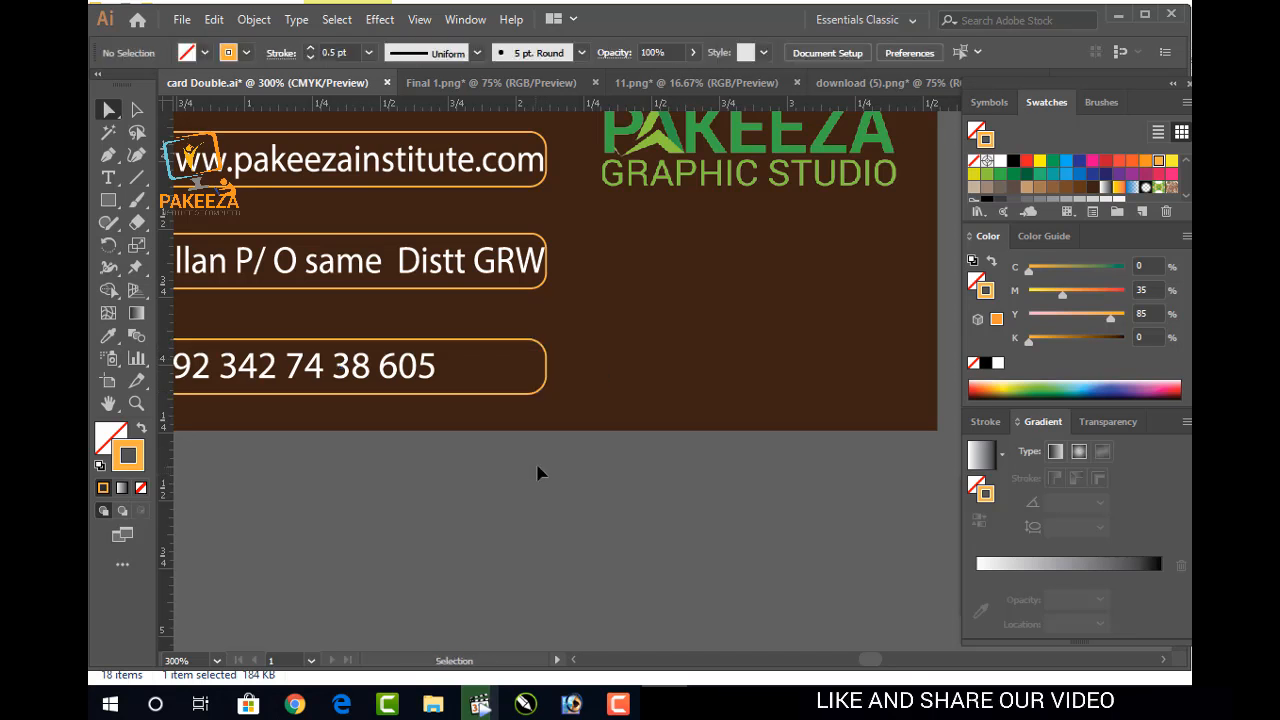
pyautogui.scroll(-3, 517, 390)
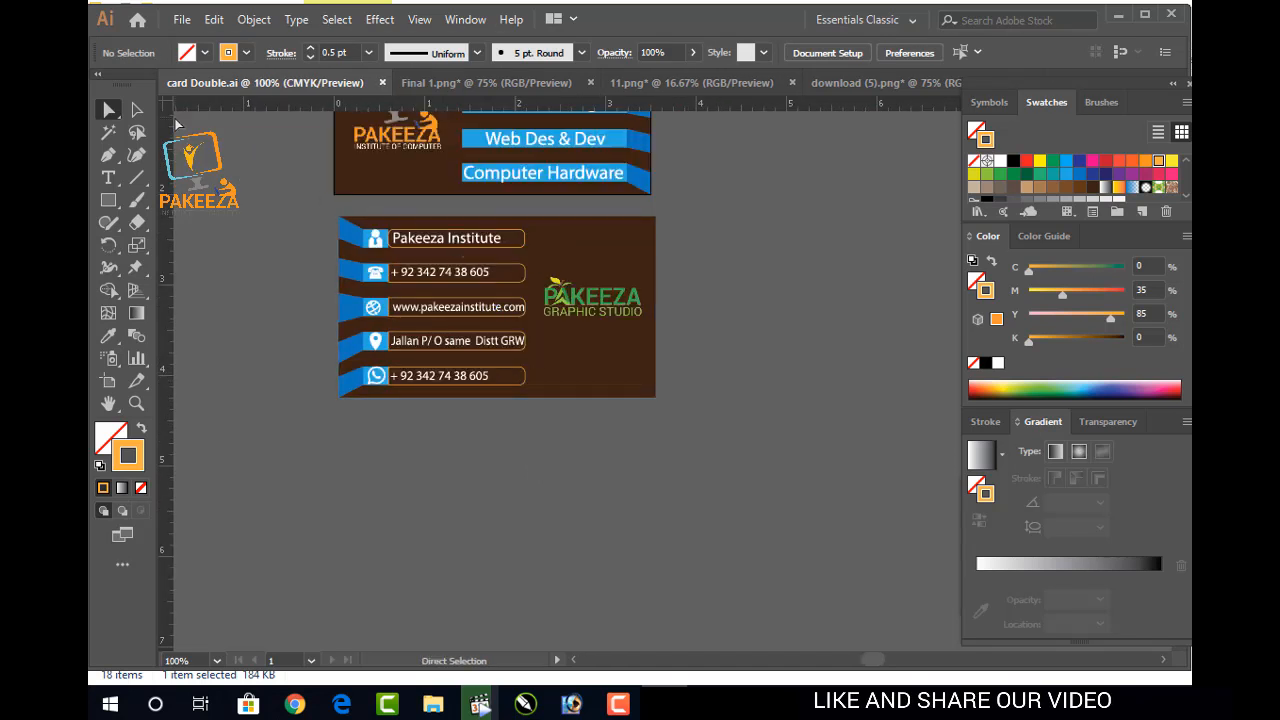
pyautogui.click(137, 111)
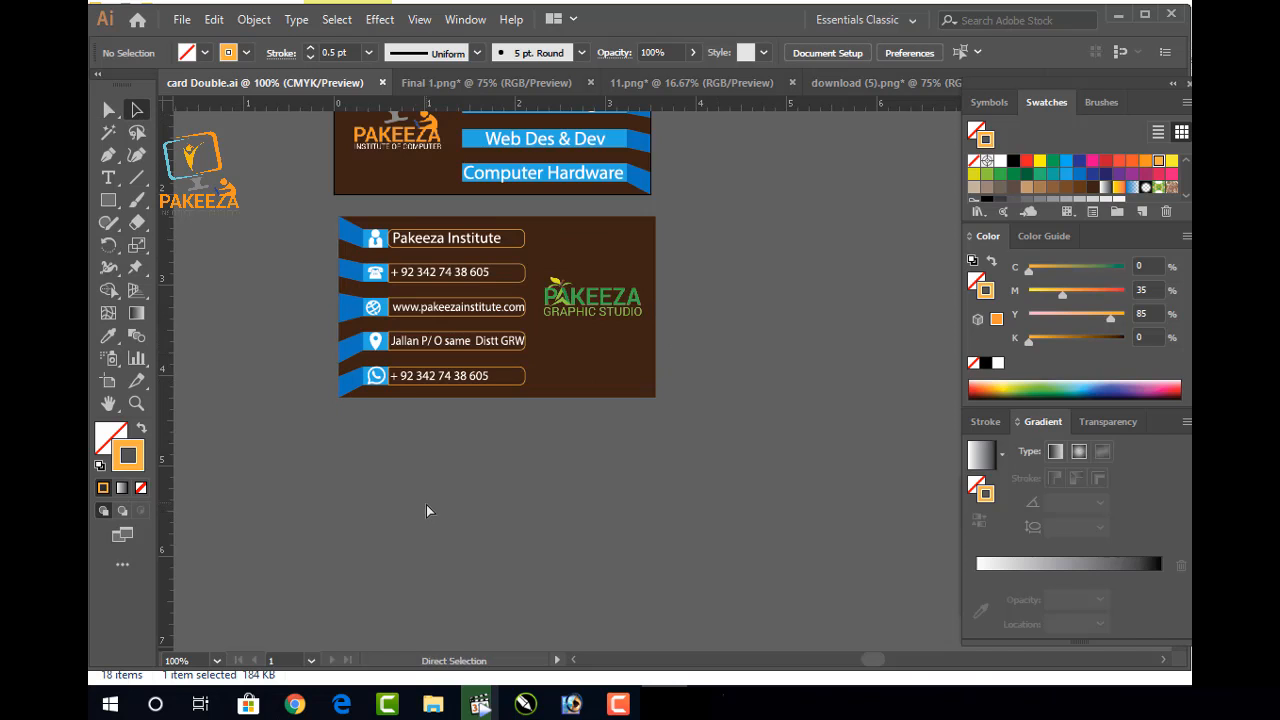
pyautogui.press('v')
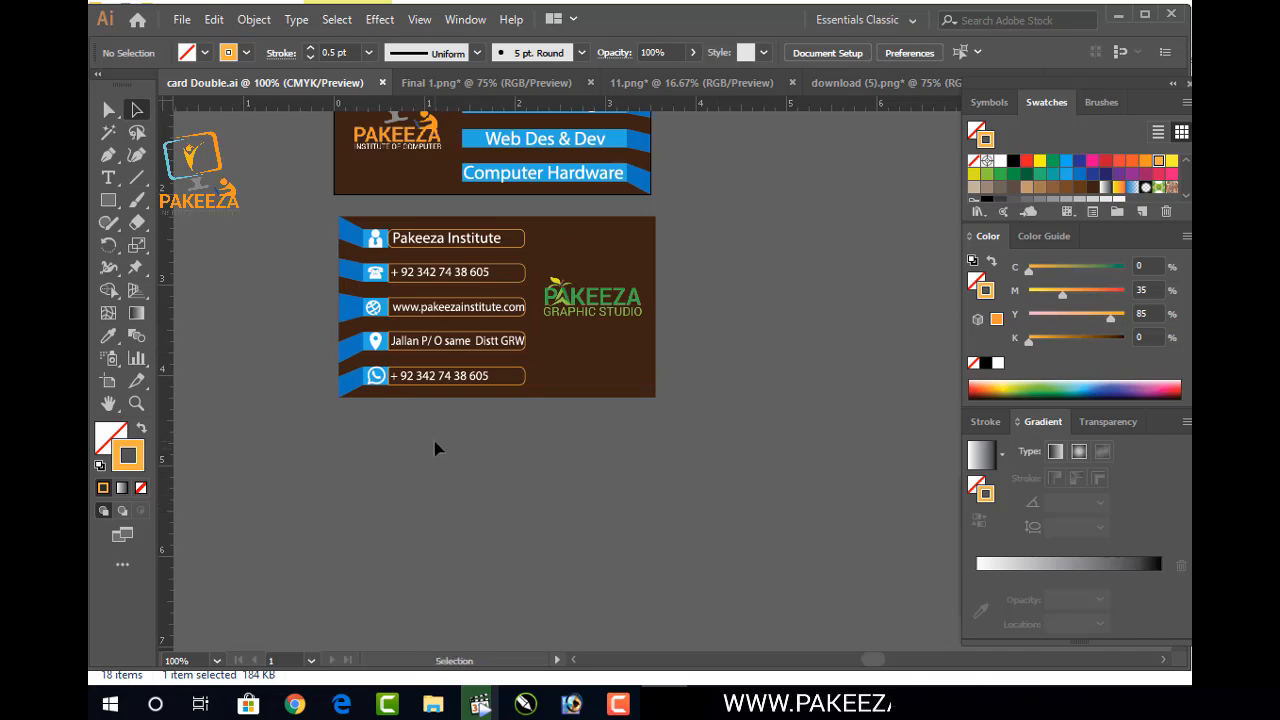
pyautogui.scroll(3, 645, 281)
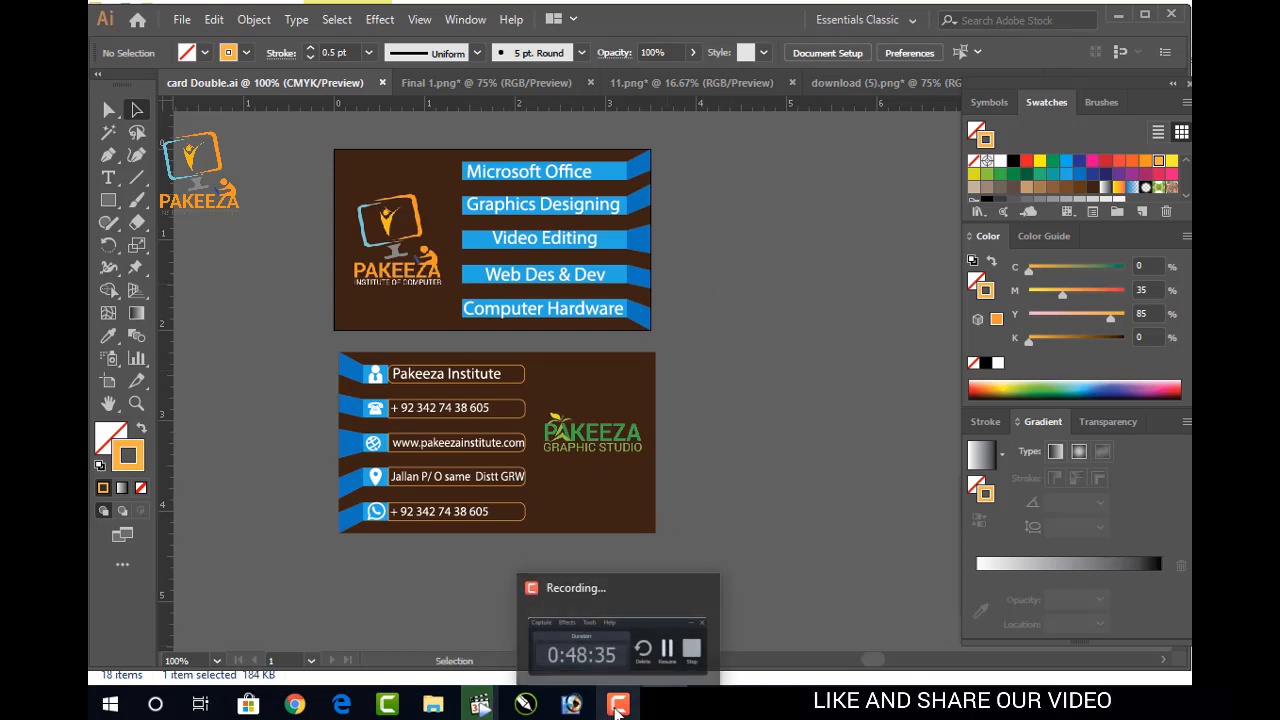
pyautogui.scroll(2, 497, 402)
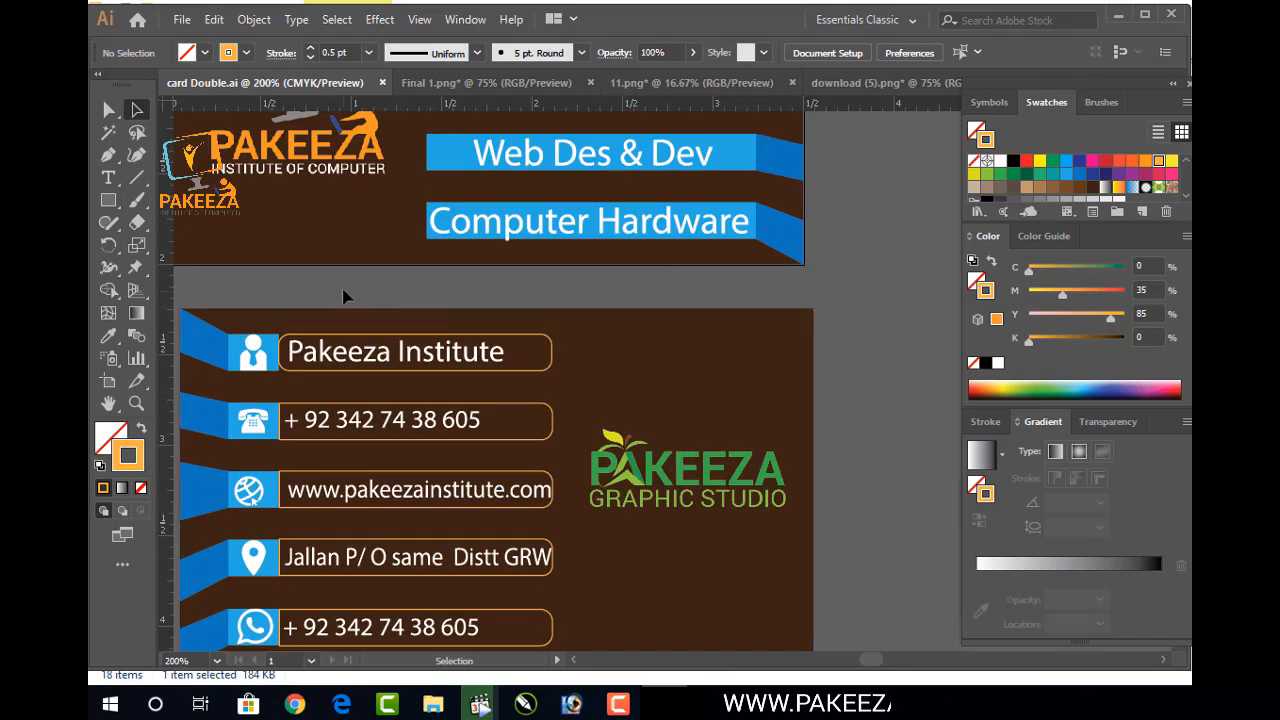
pyautogui.moveTo(291, 193); pyautogui.dragTo(342, 181)
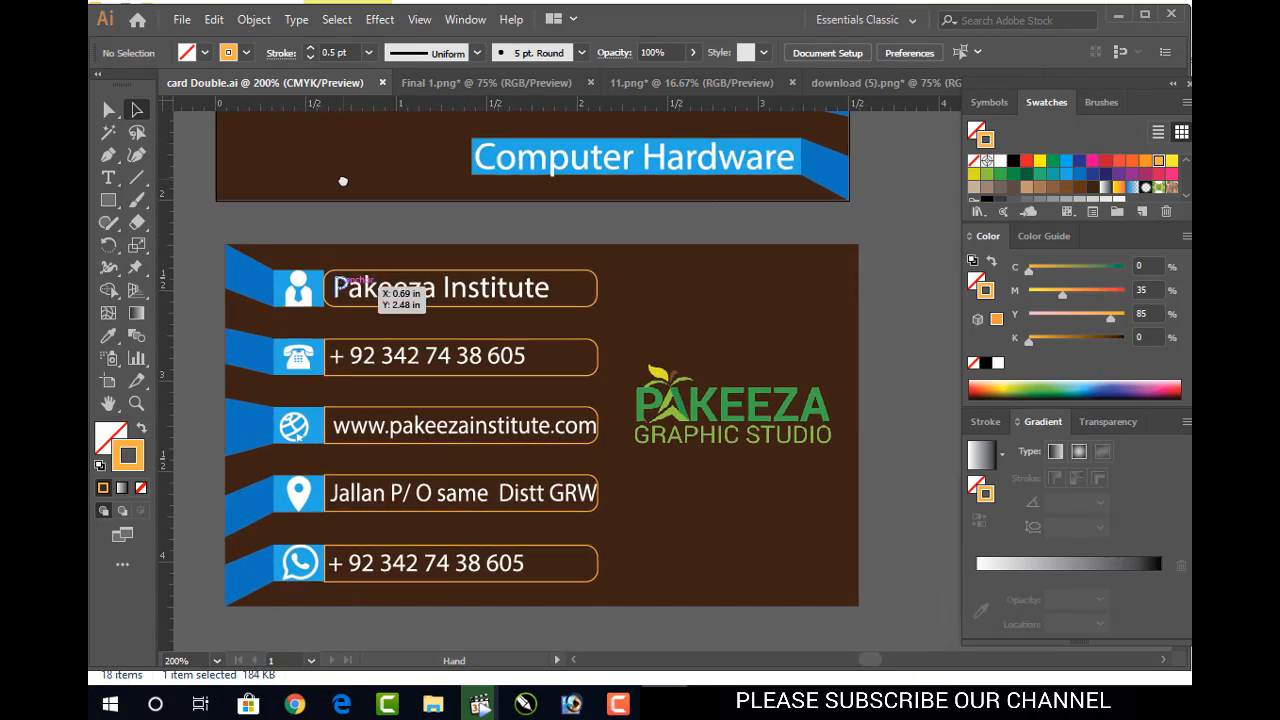